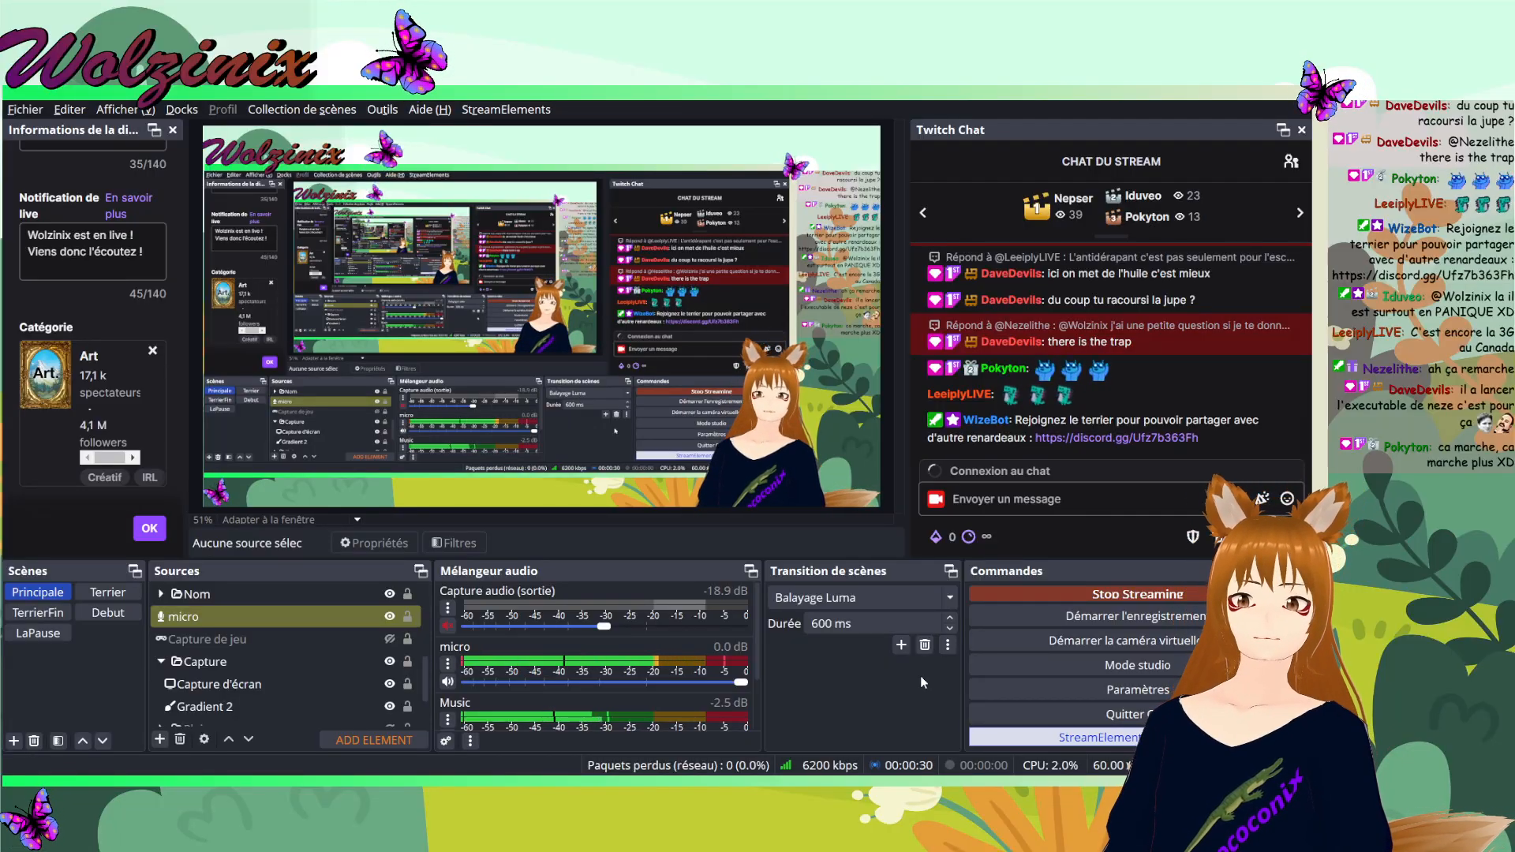
# - Switch to File Explorer, reload the Buildeur folder and open Dore.blend in Blender
pyautogui.hotkey('alt', 'Tab')
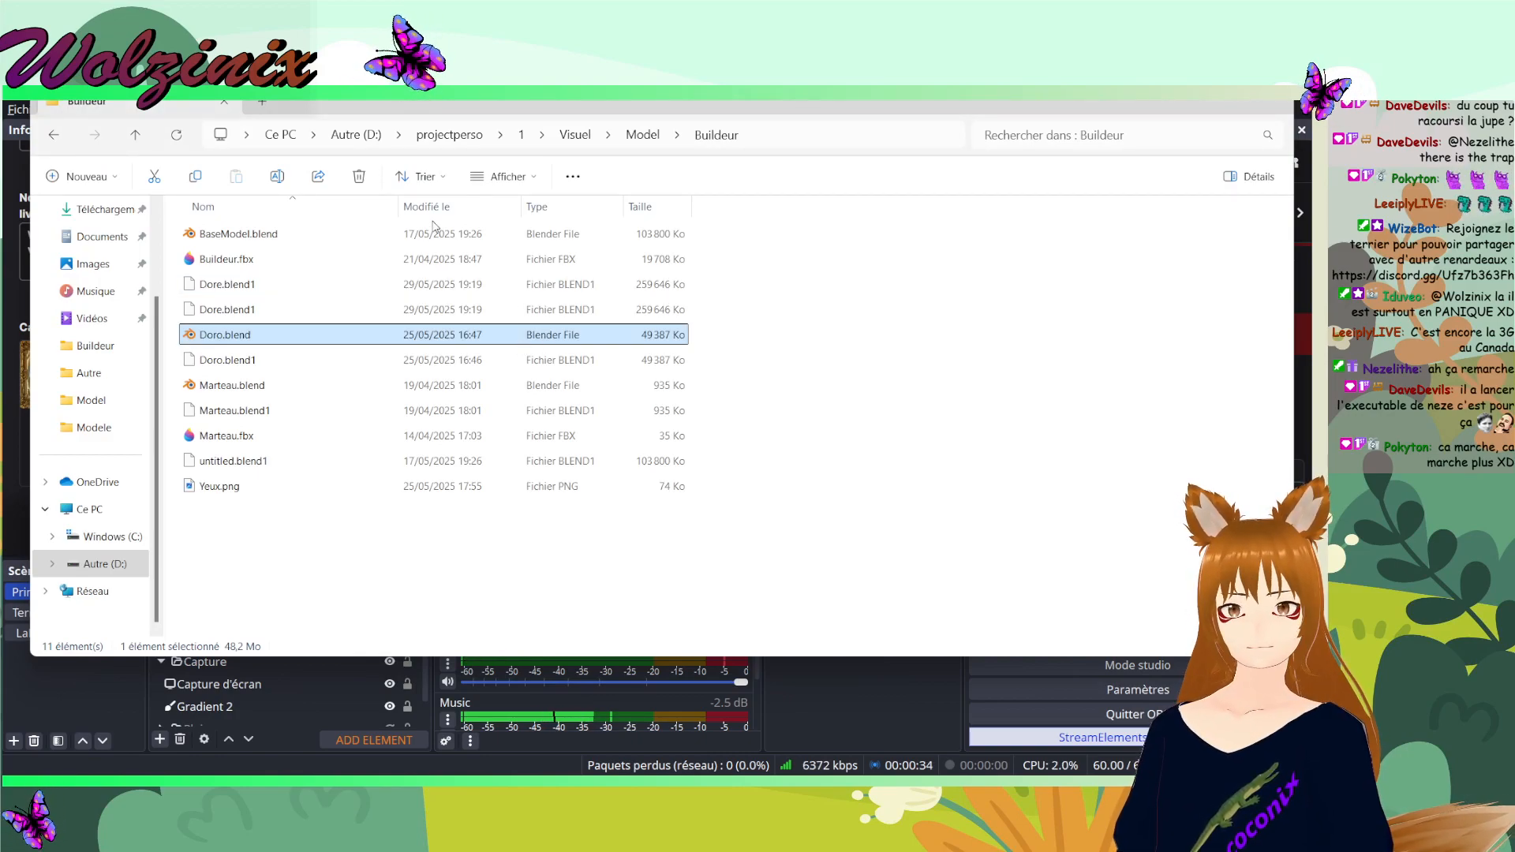
pyautogui.click(640, 136)
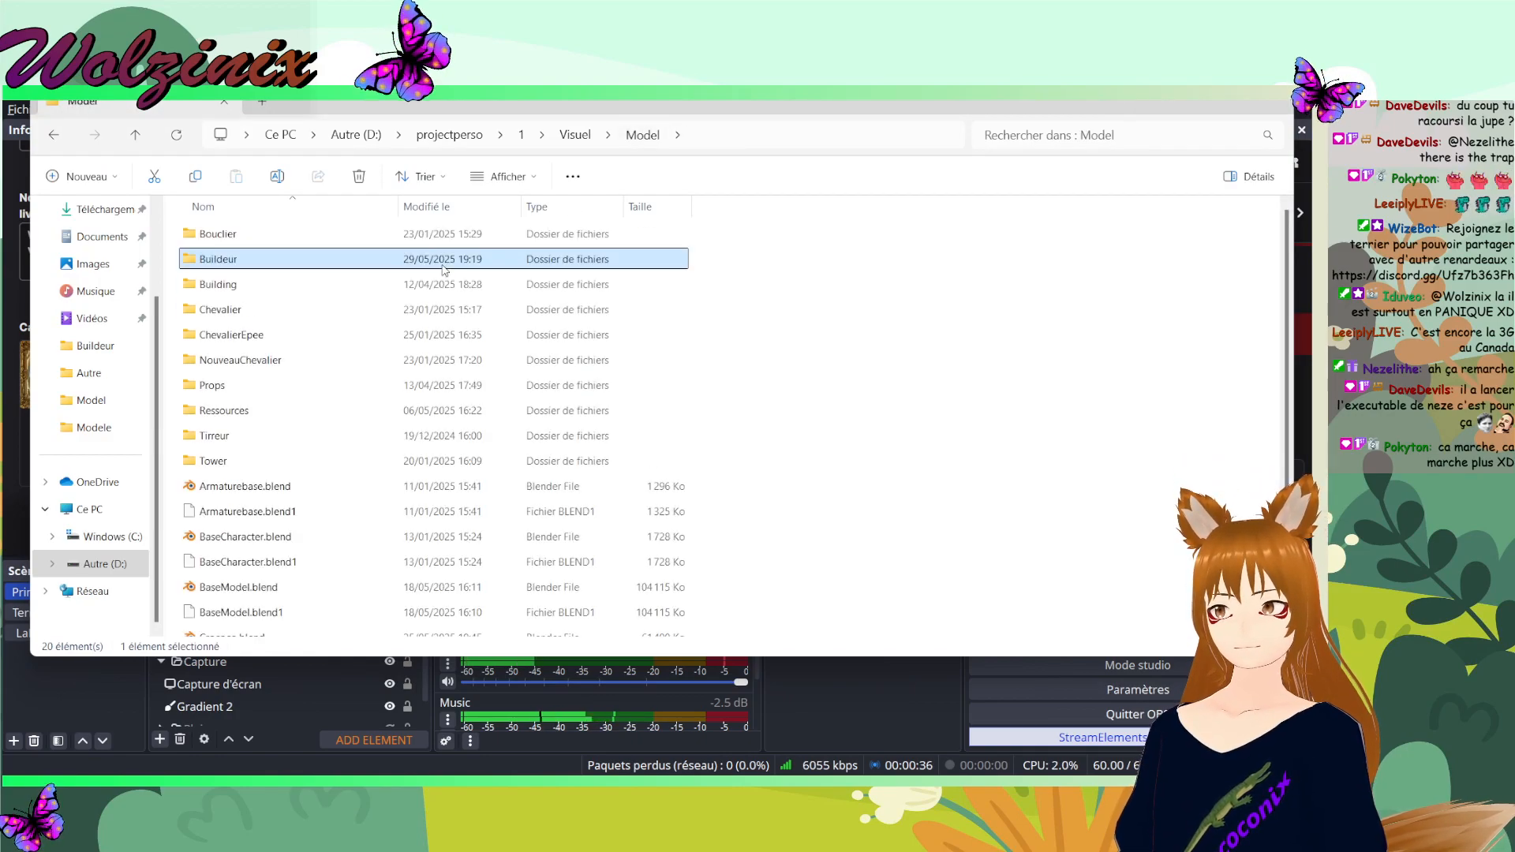
pyautogui.doubleClick(444, 265)
pyautogui.click(444, 283)
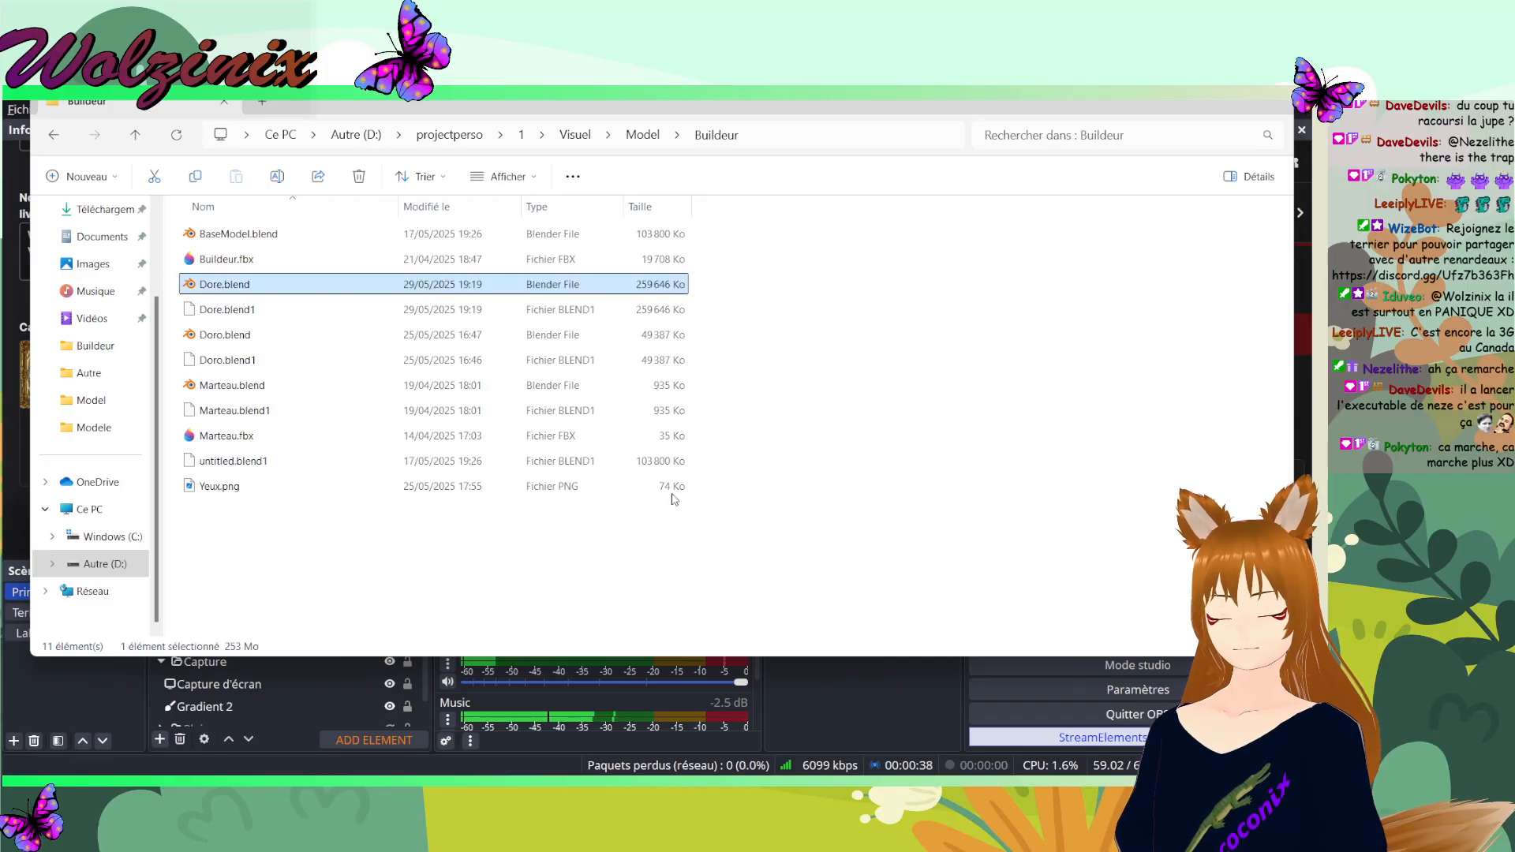
pyautogui.click(856, 721)
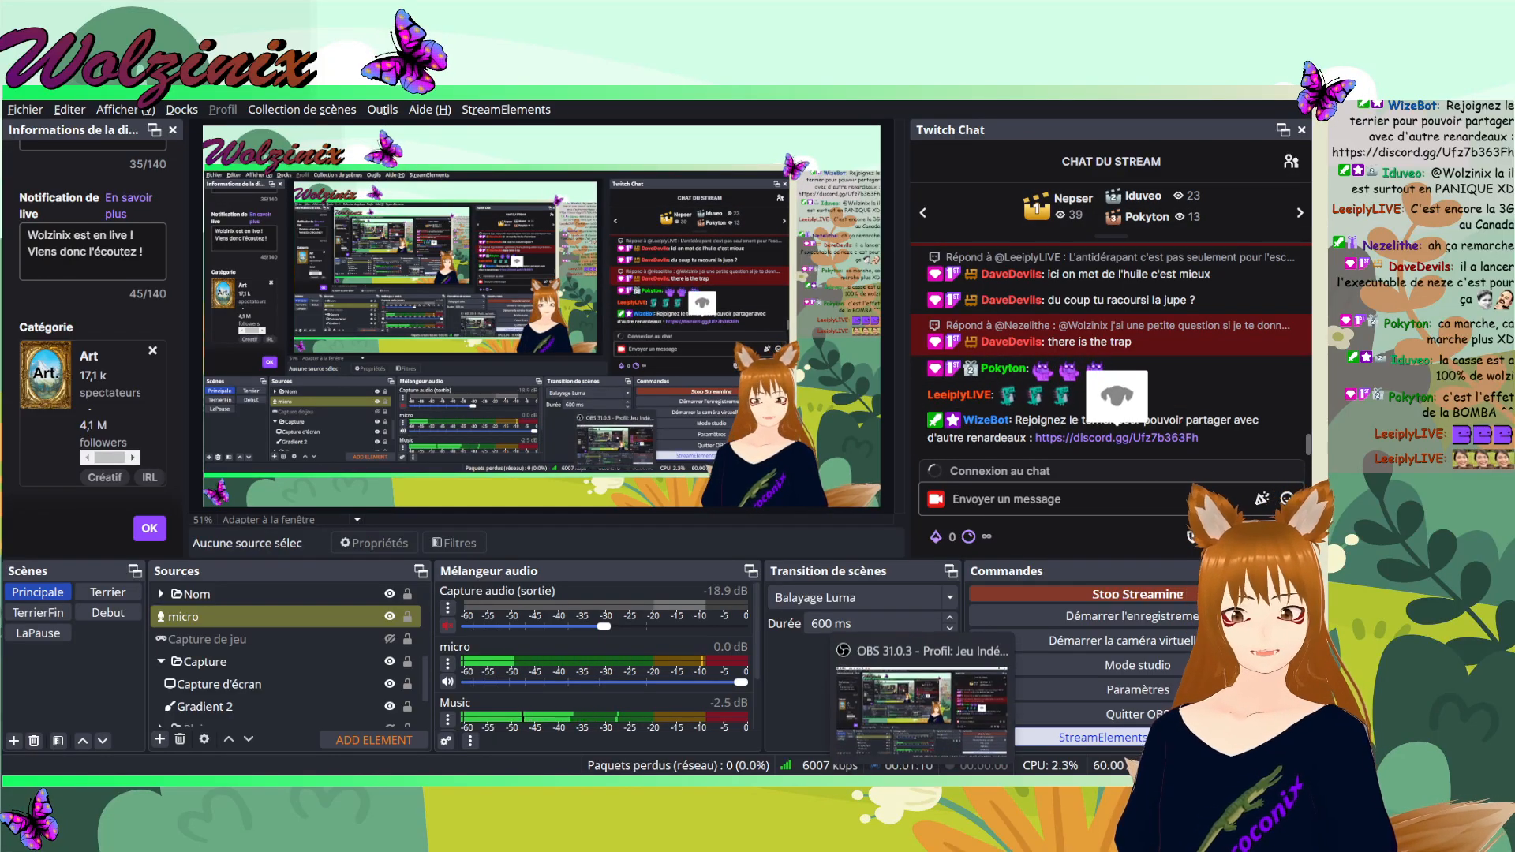
pyautogui.click(809, 789)
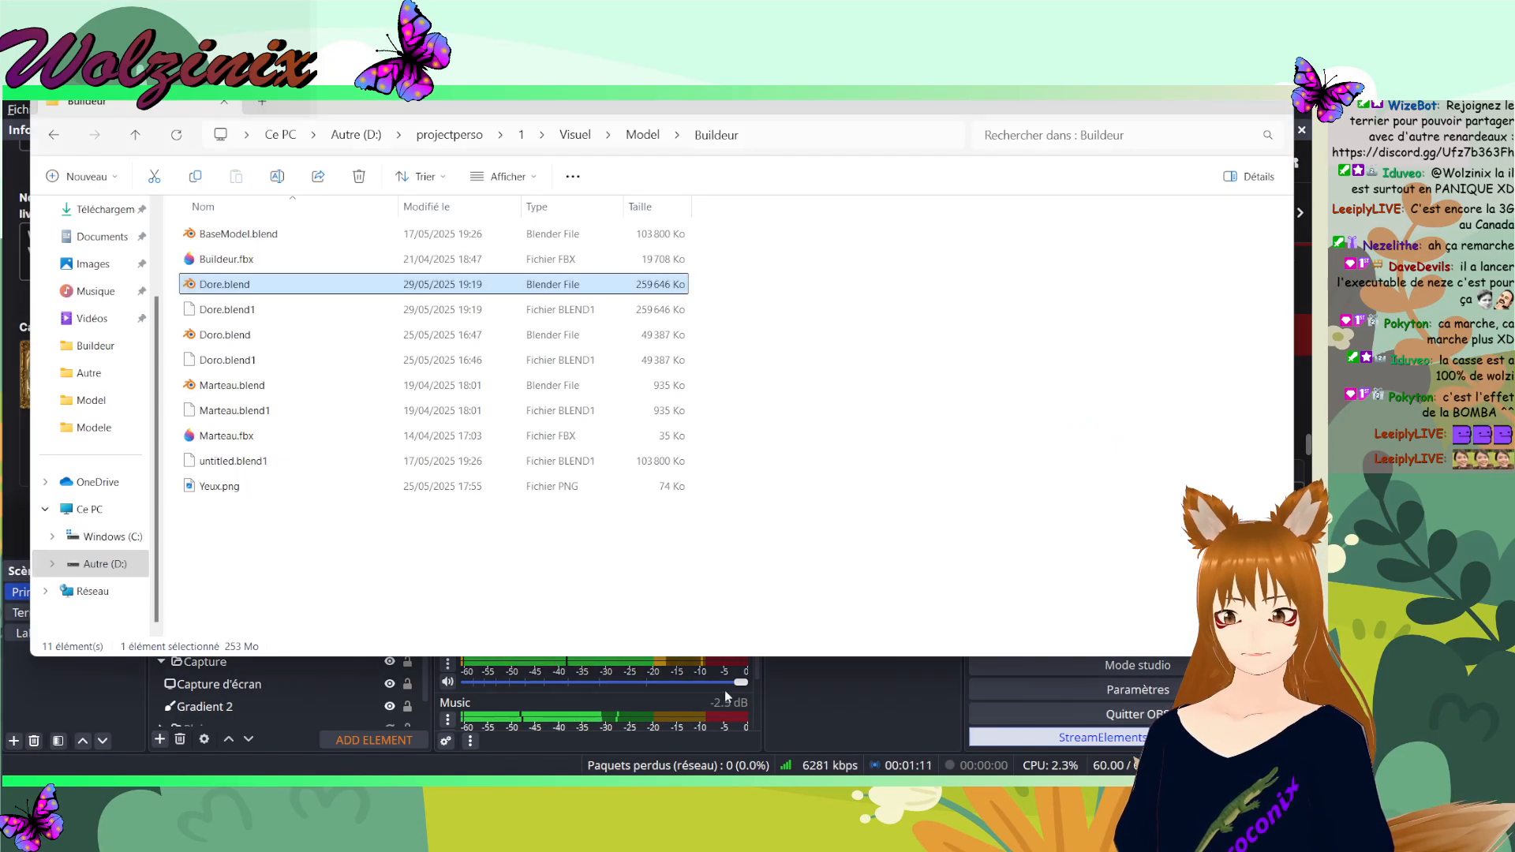
pyautogui.doubleClick(469, 285)
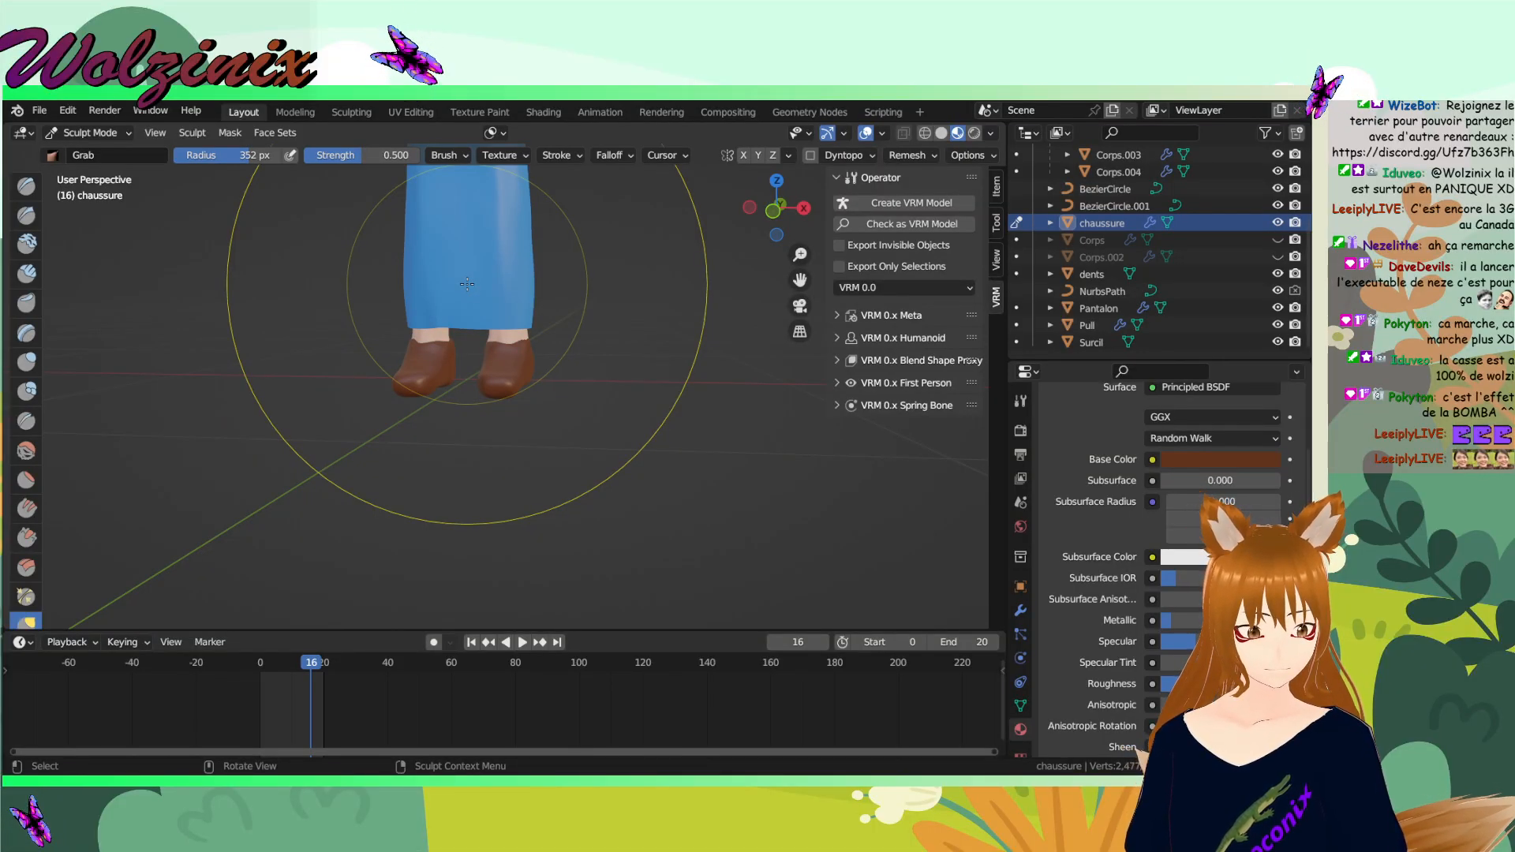
# - Save Dore.blend and check the clothed character from different angles in several viewport shading modes
pyautogui.moveTo(467, 284)
pyautogui.mouseDown(button='middle')
pyautogui.moveTo(639, 365)
pyautogui.moveTo(523, 308)
pyautogui.moveTo(571, 267)
pyautogui.moveTo(473, 325)
pyautogui.moveTo(590, 382)
pyautogui.mouseUp(button='middle')
pyautogui.hotkey('ctrl', 's')
pyautogui.scroll(5, 522, 308)
pyautogui.press('z')
pyautogui.click(454, 384)
pyautogui.click(765, 226)
pyautogui.moveTo(687, 254)
pyautogui.keyDown('shift'); pyautogui.mouseDown(button='middle')
pyautogui.moveTo(620, 435)
pyautogui.moveTo(529, 418)
pyautogui.moveTo(730, 442)
pyautogui.moveTo(813, 403)
pyautogui.moveTo(642, 433)
pyautogui.moveTo(702, 332)
pyautogui.moveTo(813, 348)
pyautogui.moveTo(616, 339)
pyautogui.moveTo(541, 423)
pyautogui.moveTo(675, 447)
pyautogui.moveTo(694, 316)
pyautogui.moveTo(745, 502)
pyautogui.moveTo(655, 513)
pyautogui.moveTo(803, 254)
pyautogui.mouseUp(button='middle'); pyautogui.keyUp('shift')
pyautogui.press('z')
pyautogui.click(720, 410)
pyautogui.press('z')
pyautogui.click(554, 440)
pyautogui.hotkey('ctrl', 's')
# - Show the character's legs from the right side in wireframe and put the Pantalon object into Sculpt Mode
pyautogui.click(778, 212)
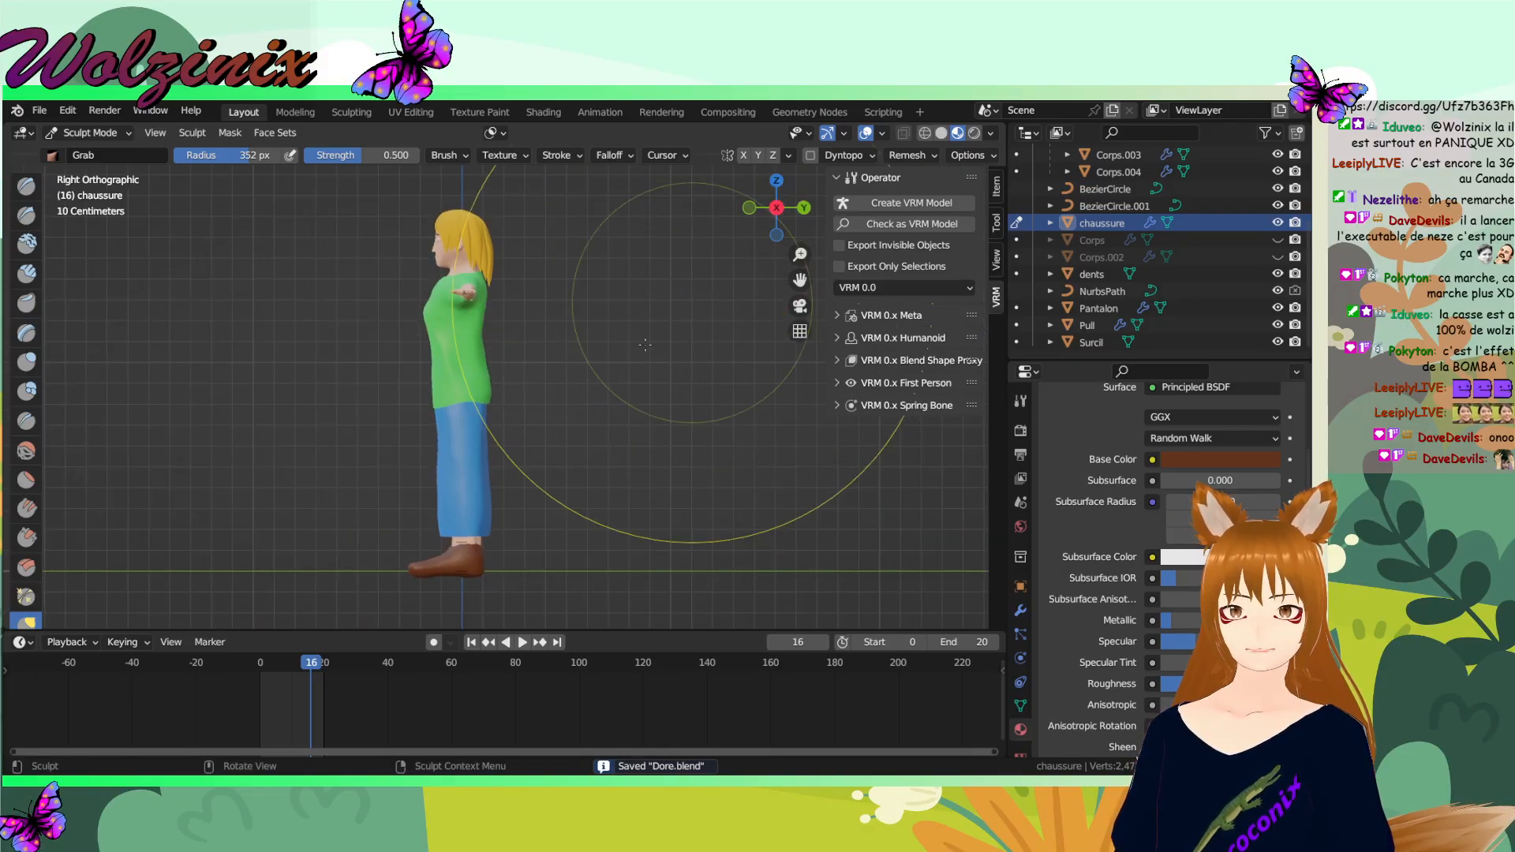
pyautogui.hotkey('shift', 'z')
pyautogui.moveTo(466, 566)
pyautogui.keyDown('shift'); pyautogui.mouseDown(button='middle')
pyautogui.moveTo(515, 443)
pyautogui.moveTo(456, 494)
pyautogui.mouseUp(button='middle'); pyautogui.keyUp('shift')
pyautogui.scroll(8, 555, 387)
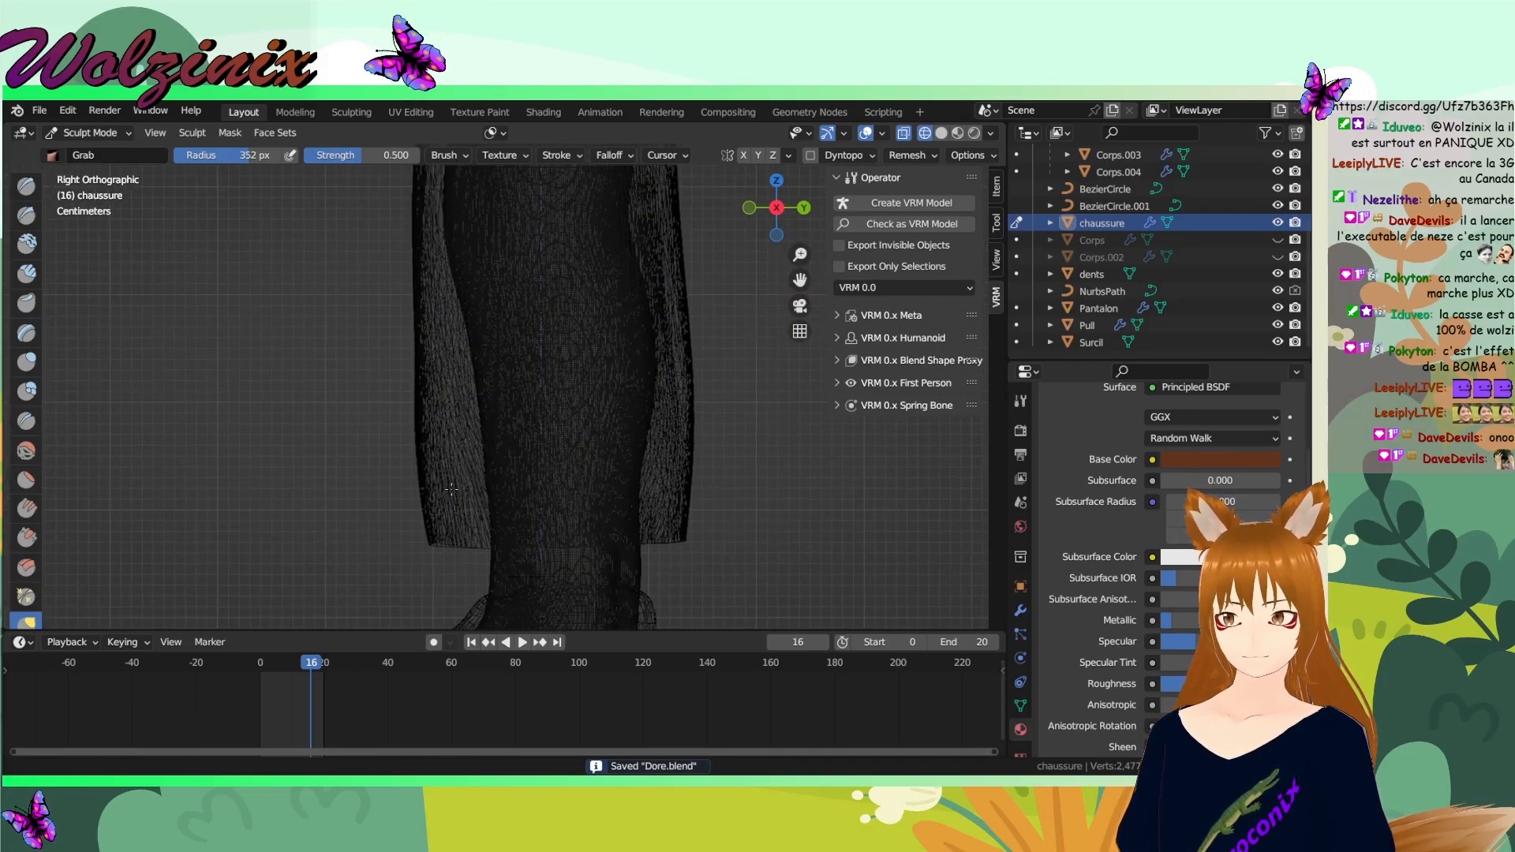
pyautogui.scroll(-2, 414, 500)
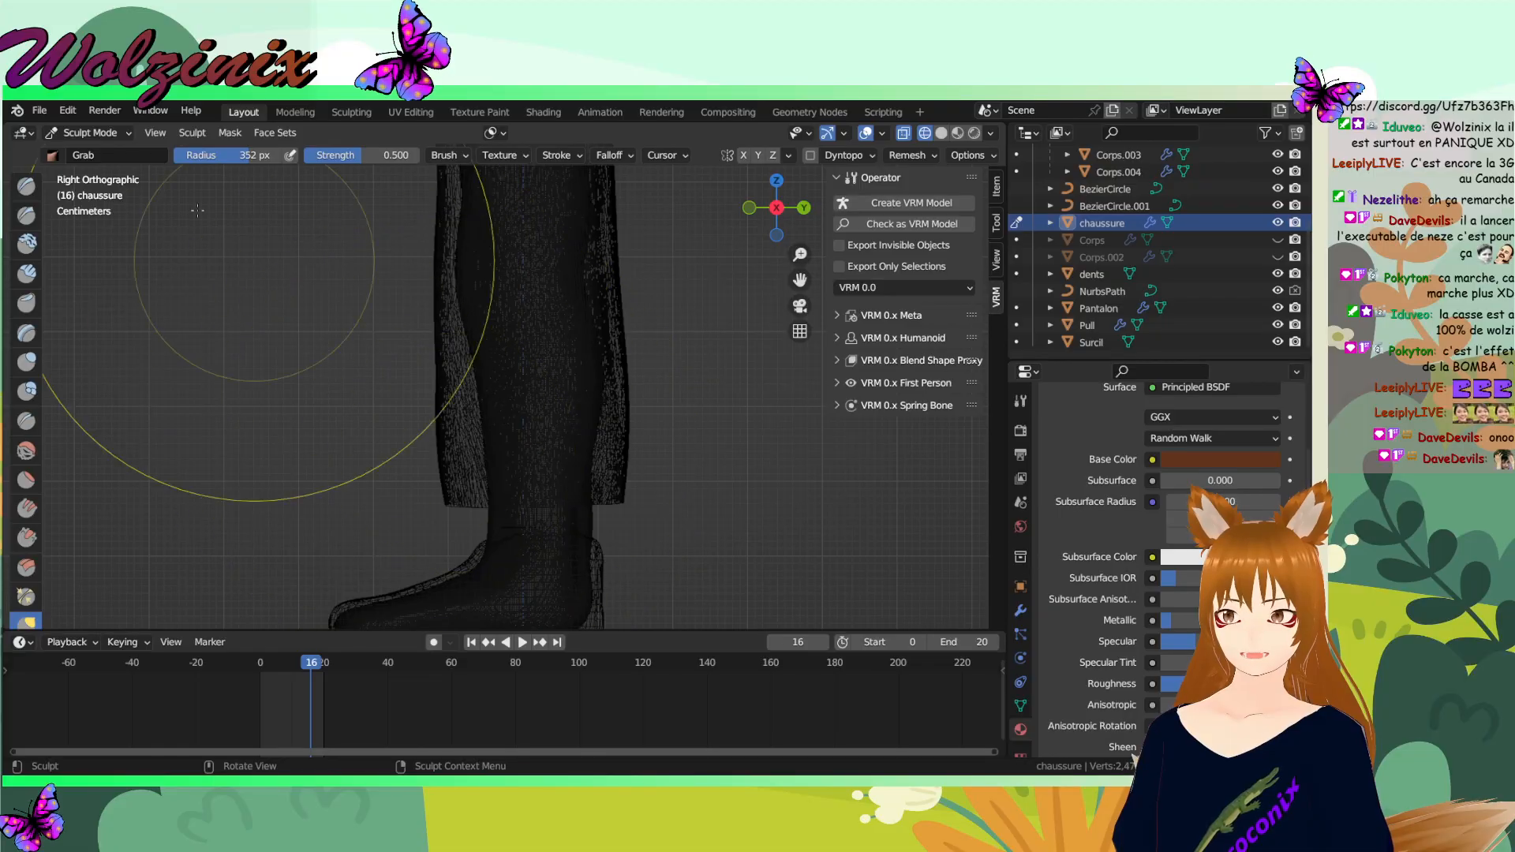
pyautogui.click(89, 133)
pyautogui.click(452, 352)
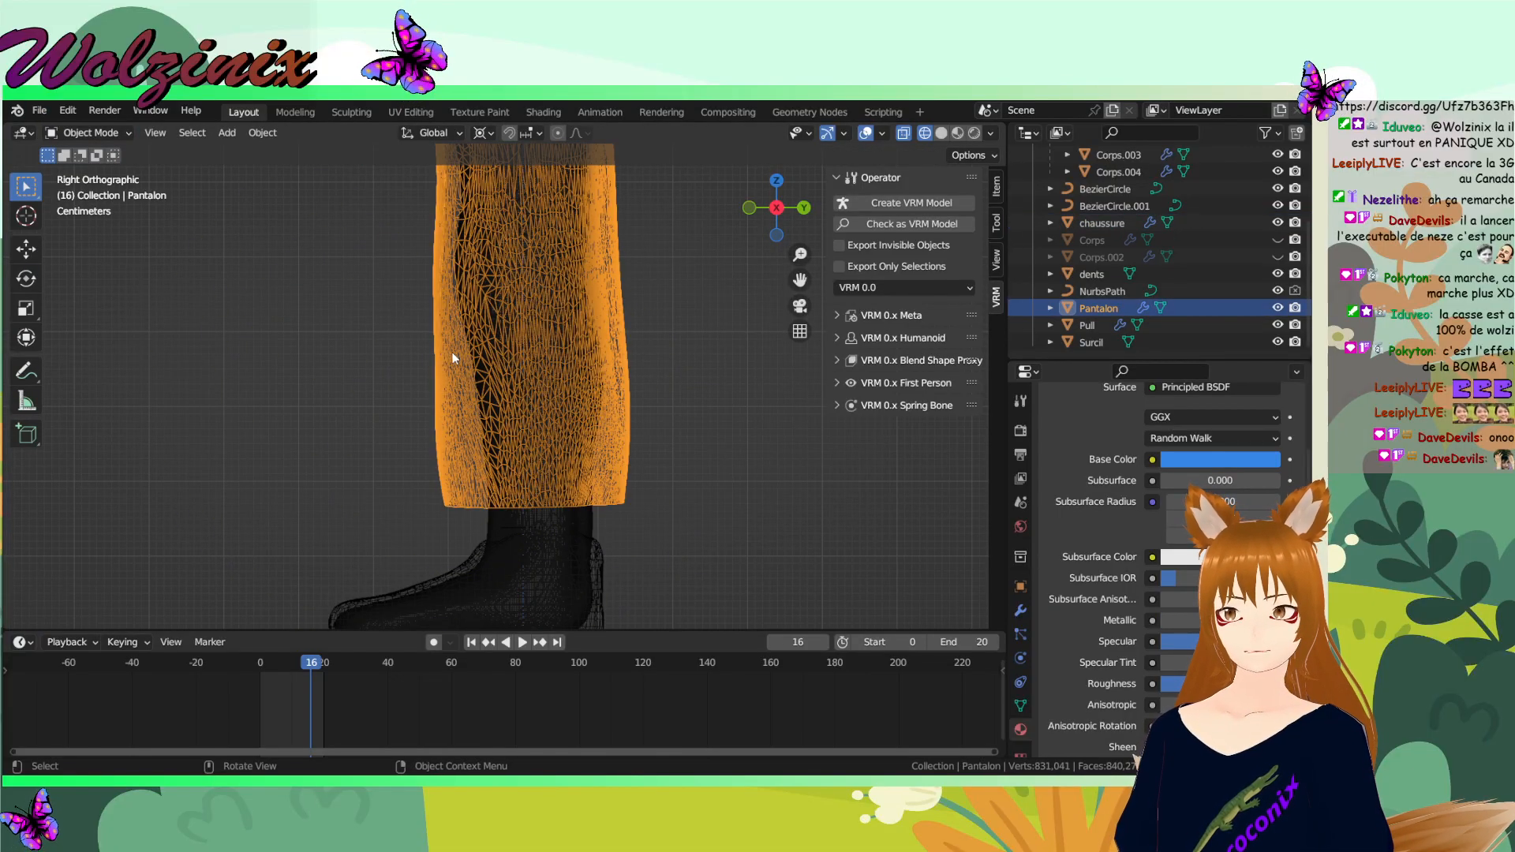
pyautogui.click(115, 136)
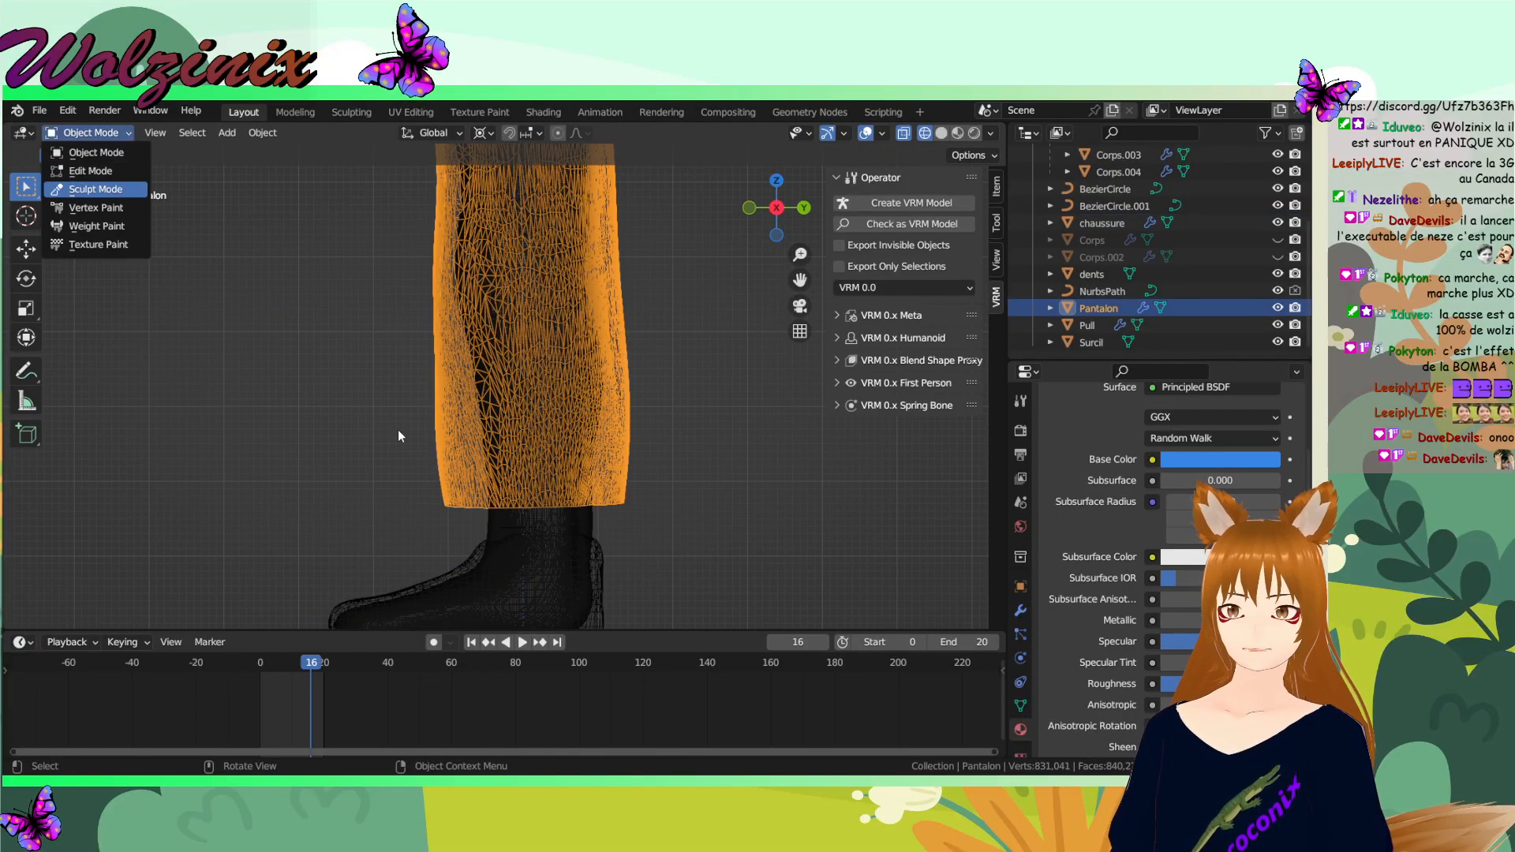
pyautogui.press('Return')
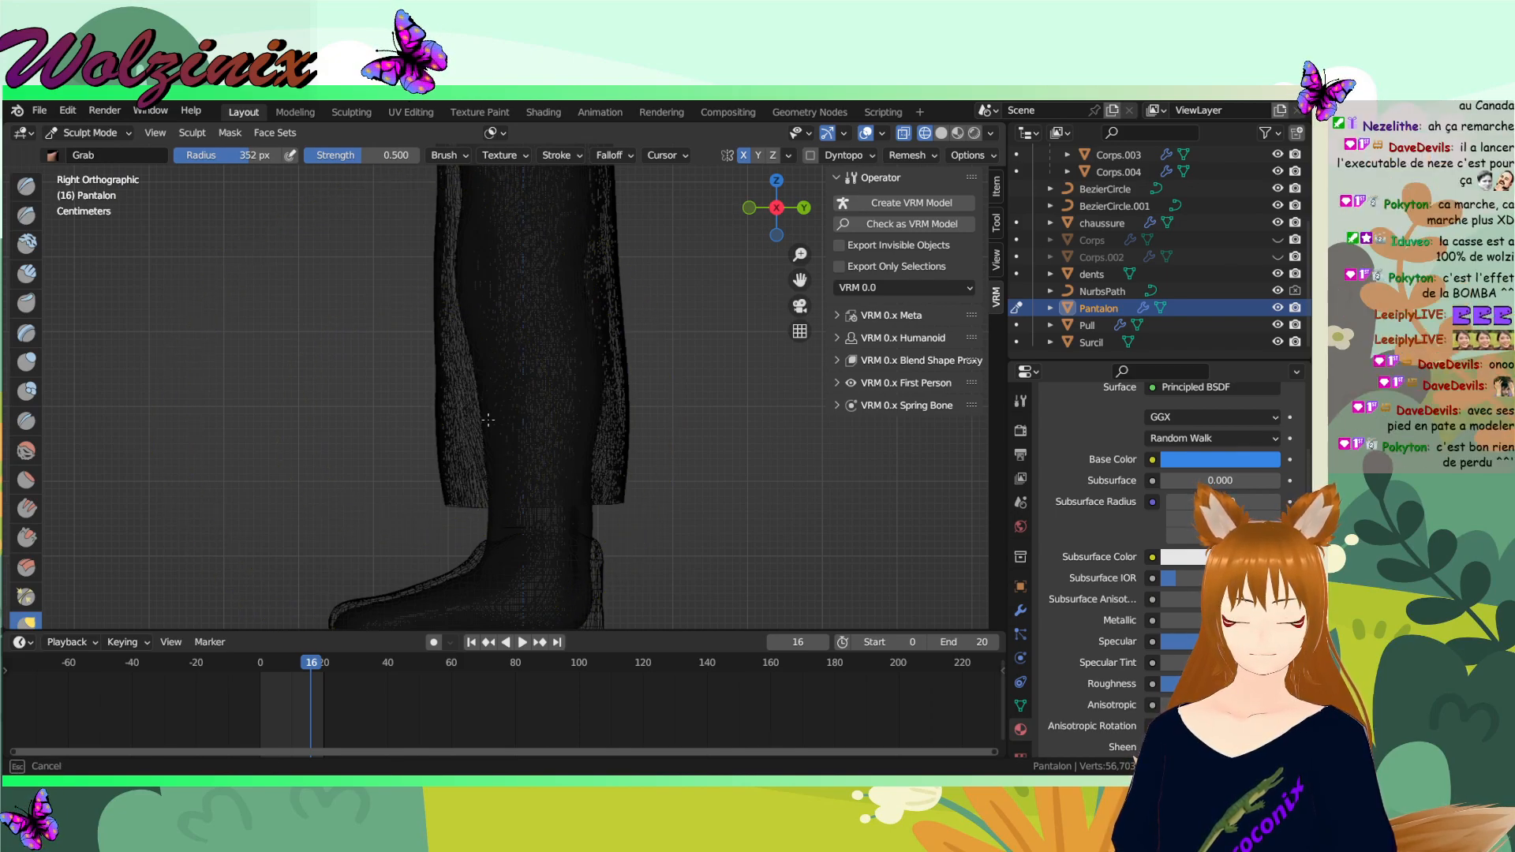
# - Pull the front of the trousers' lower leg inward with the Grab brush, setting its radius to 231 px
pyautogui.moveTo(466, 428); pyautogui.dragTo(483, 409)
pyautogui.press('f')
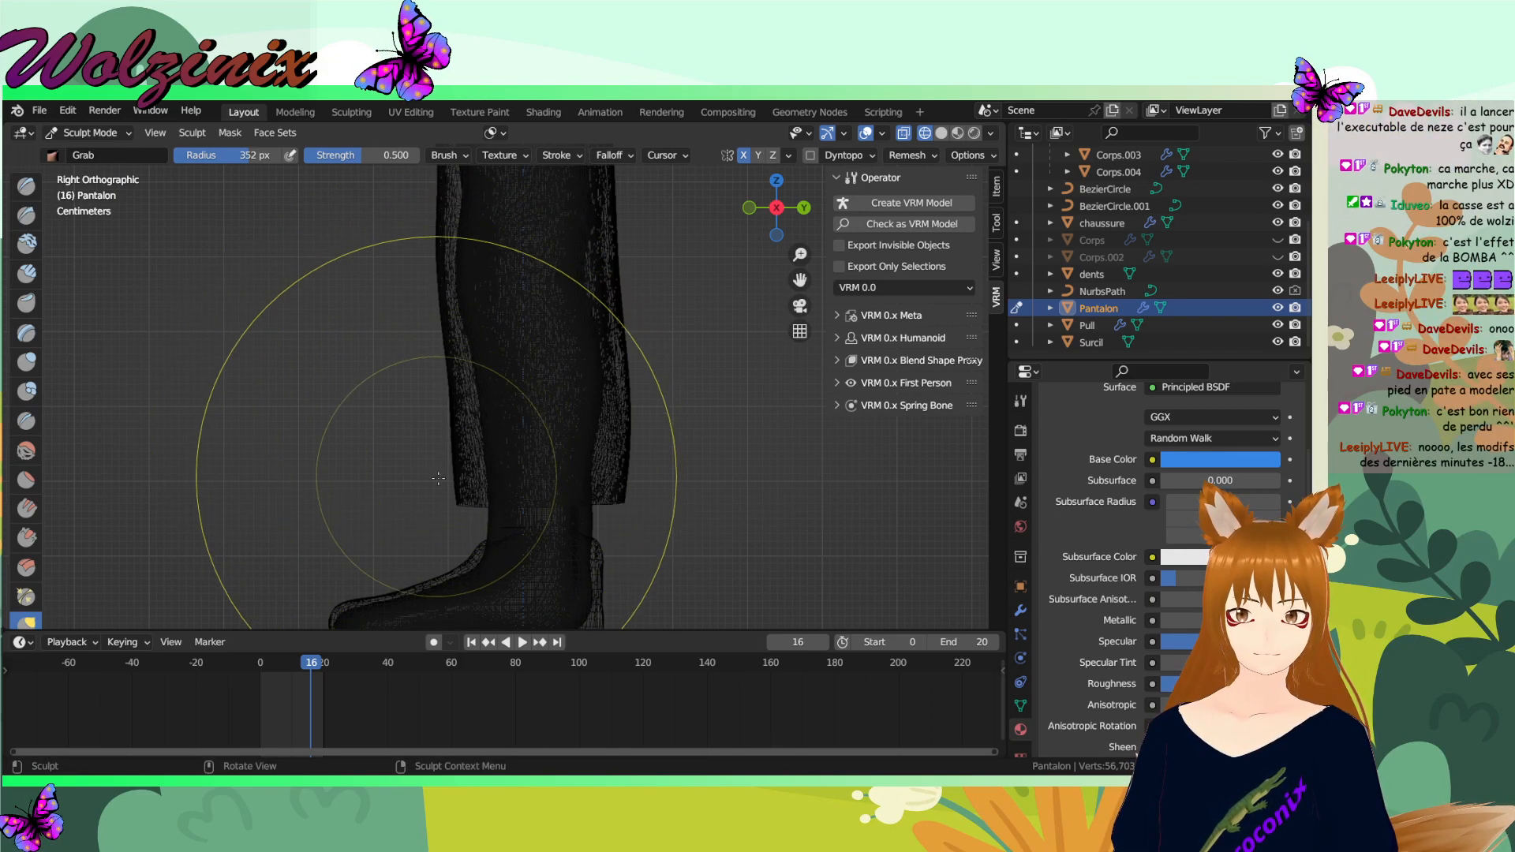
pyautogui.click(463, 474)
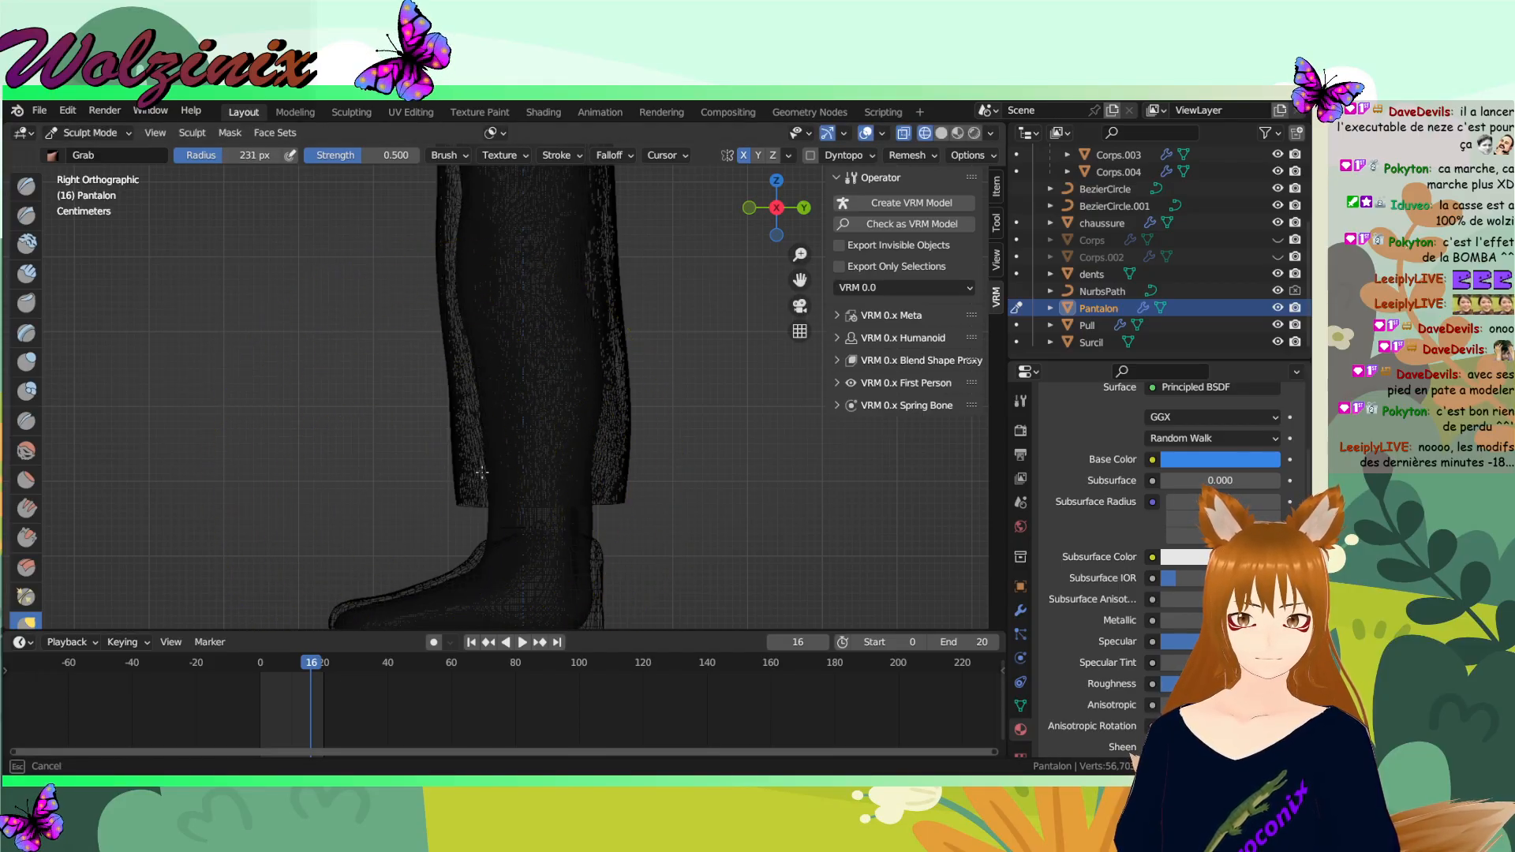
pyautogui.moveTo(466, 474); pyautogui.dragTo(481, 472)
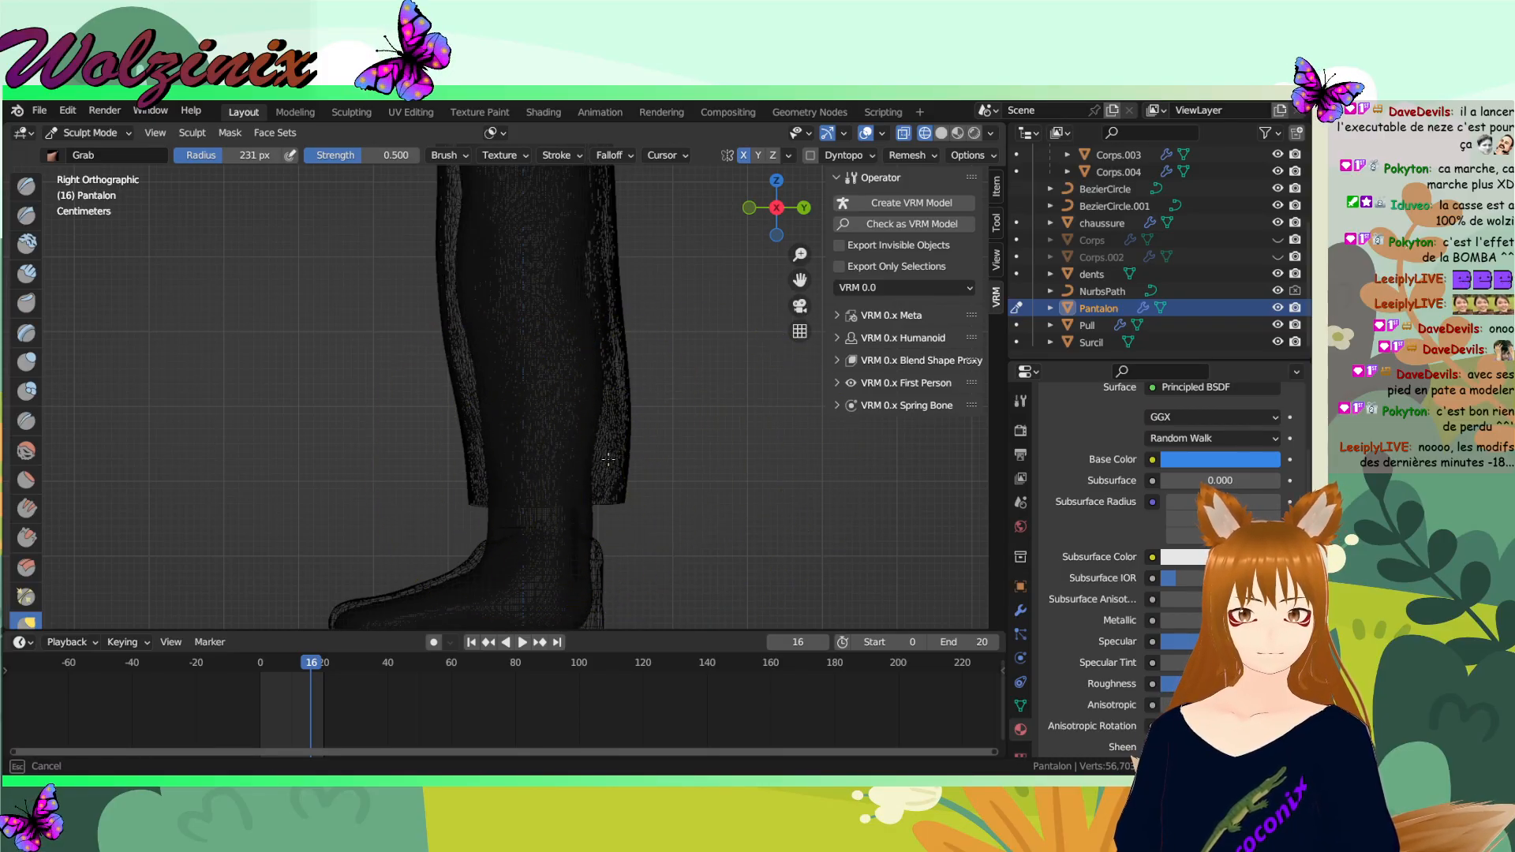
# - Pull the back of the trousers closer to the leg along the calf and thigh, and save the file
pyautogui.moveTo(606, 458); pyautogui.dragTo(603, 460)
pyautogui.moveTo(623, 383); pyautogui.dragTo(619, 382)
pyautogui.keyDown('shift'); pyautogui.moveTo(651, 350); pyautogui.dragTo(660, 626, button='middle'); pyautogui.keyUp('shift')
pyautogui.moveTo(645, 359); pyautogui.dragTo(629, 357)
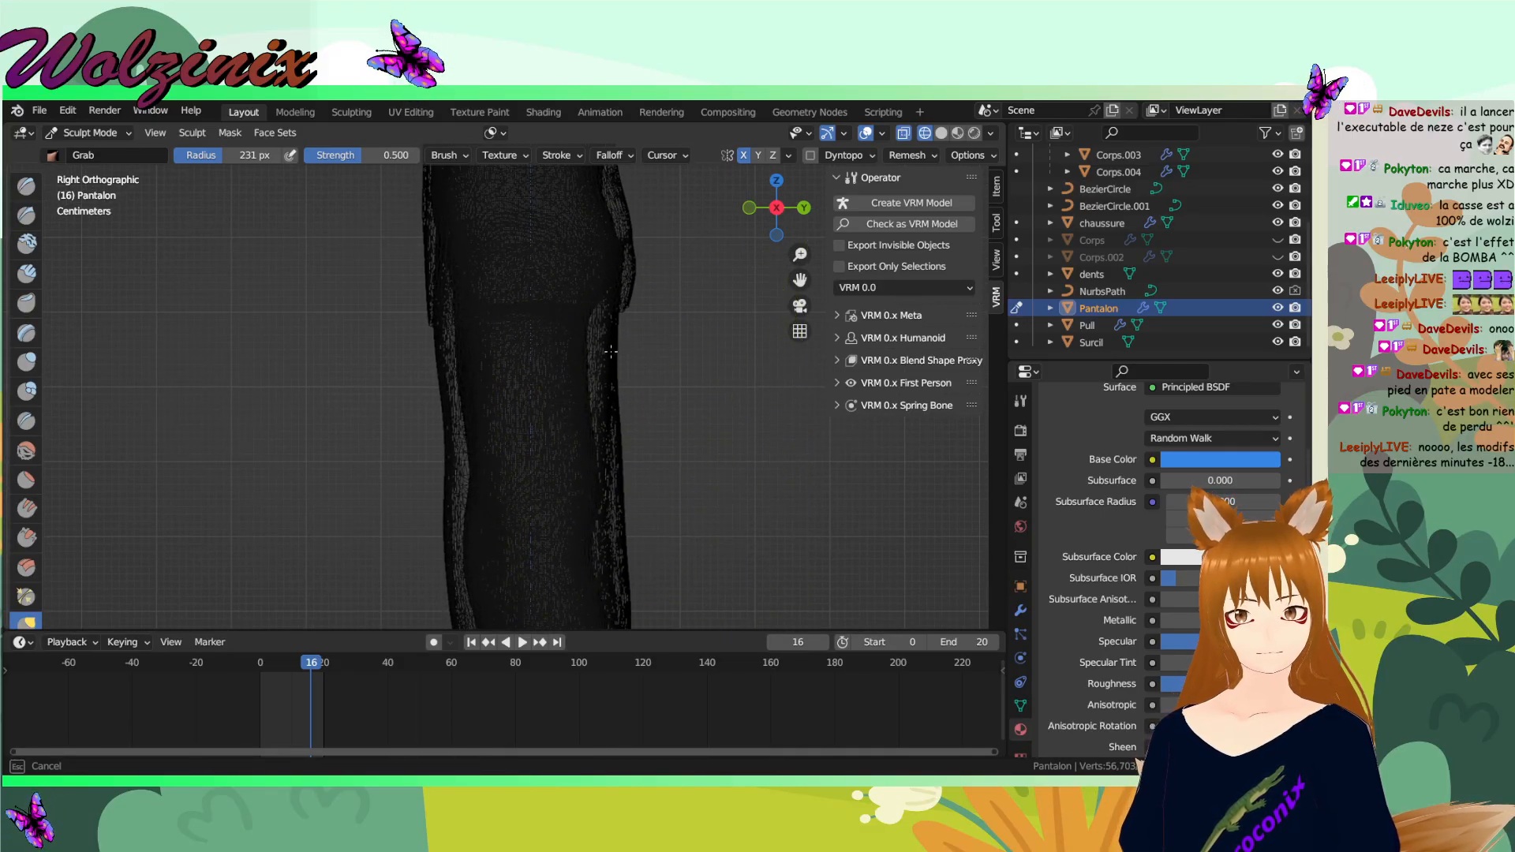
pyautogui.moveTo(604, 351); pyautogui.dragTo(593, 353)
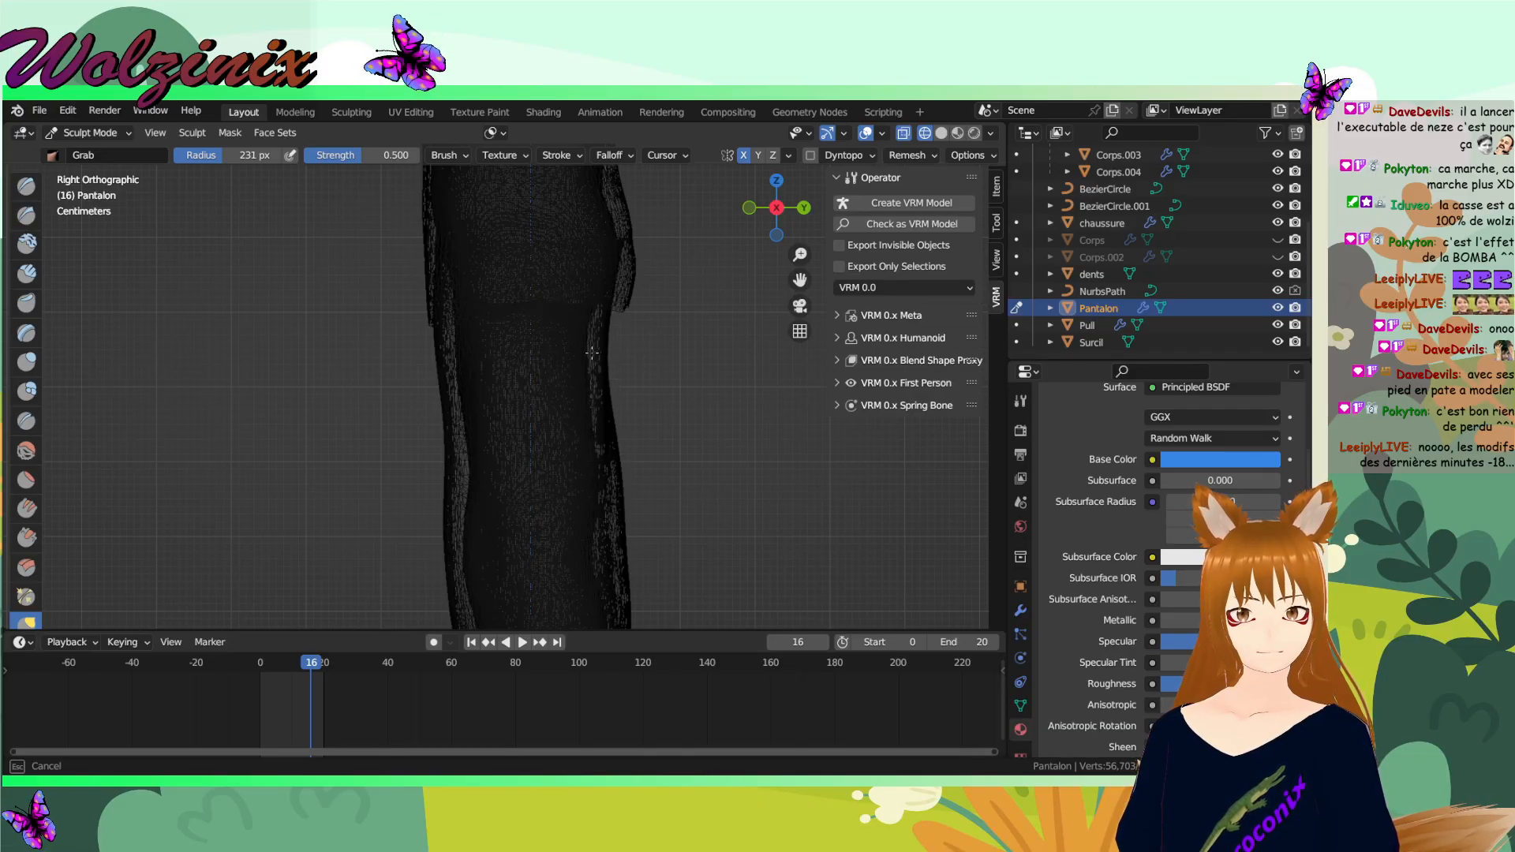
pyautogui.moveTo(694, 425); pyautogui.dragTo(694, 426)
pyautogui.scroll(-4, 694, 428)
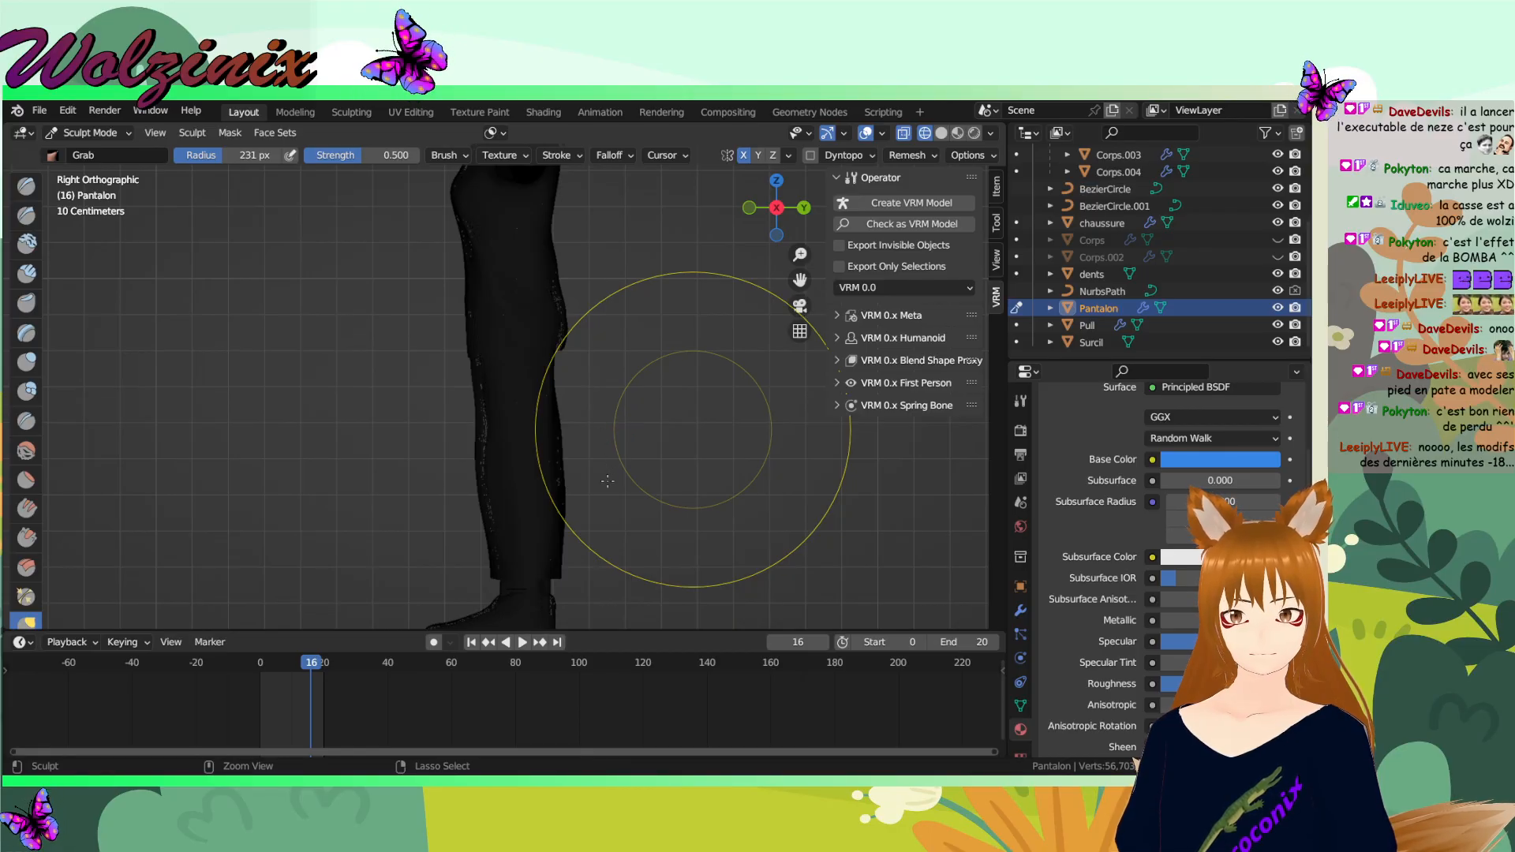
pyautogui.hotkey('ctrl', 's')
# - Switch to Material Preview shading and nudge the rear surface of the trousers with small Grab strokes
pyautogui.press('z')
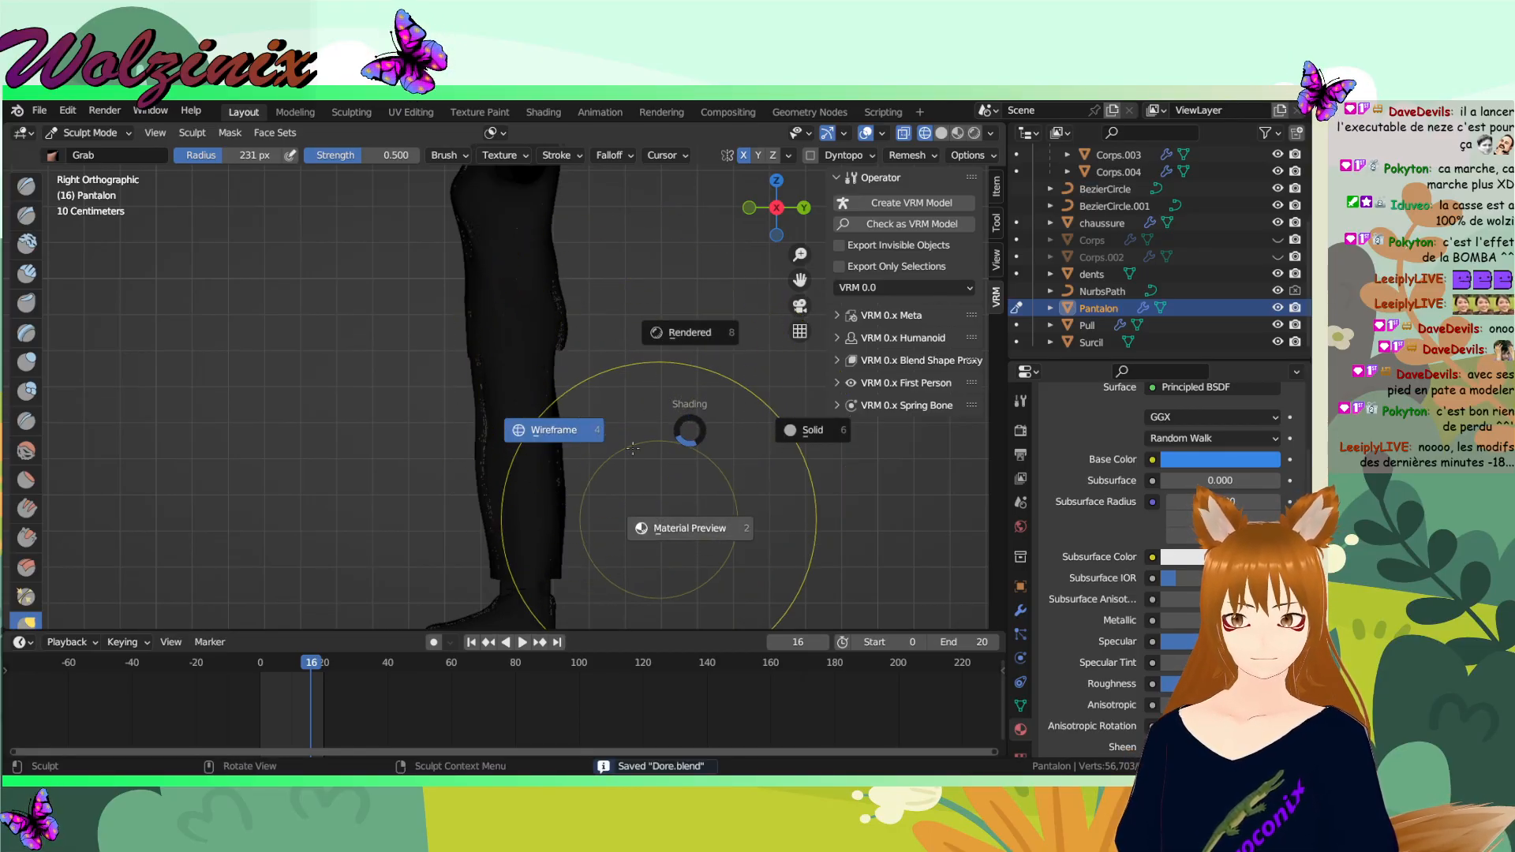
pyautogui.click(659, 520)
pyautogui.moveTo(693, 426)
pyautogui.mouseDown(button='middle')
pyautogui.moveTo(322, 410)
pyautogui.moveTo(456, 431)
pyautogui.mouseUp(button='middle')
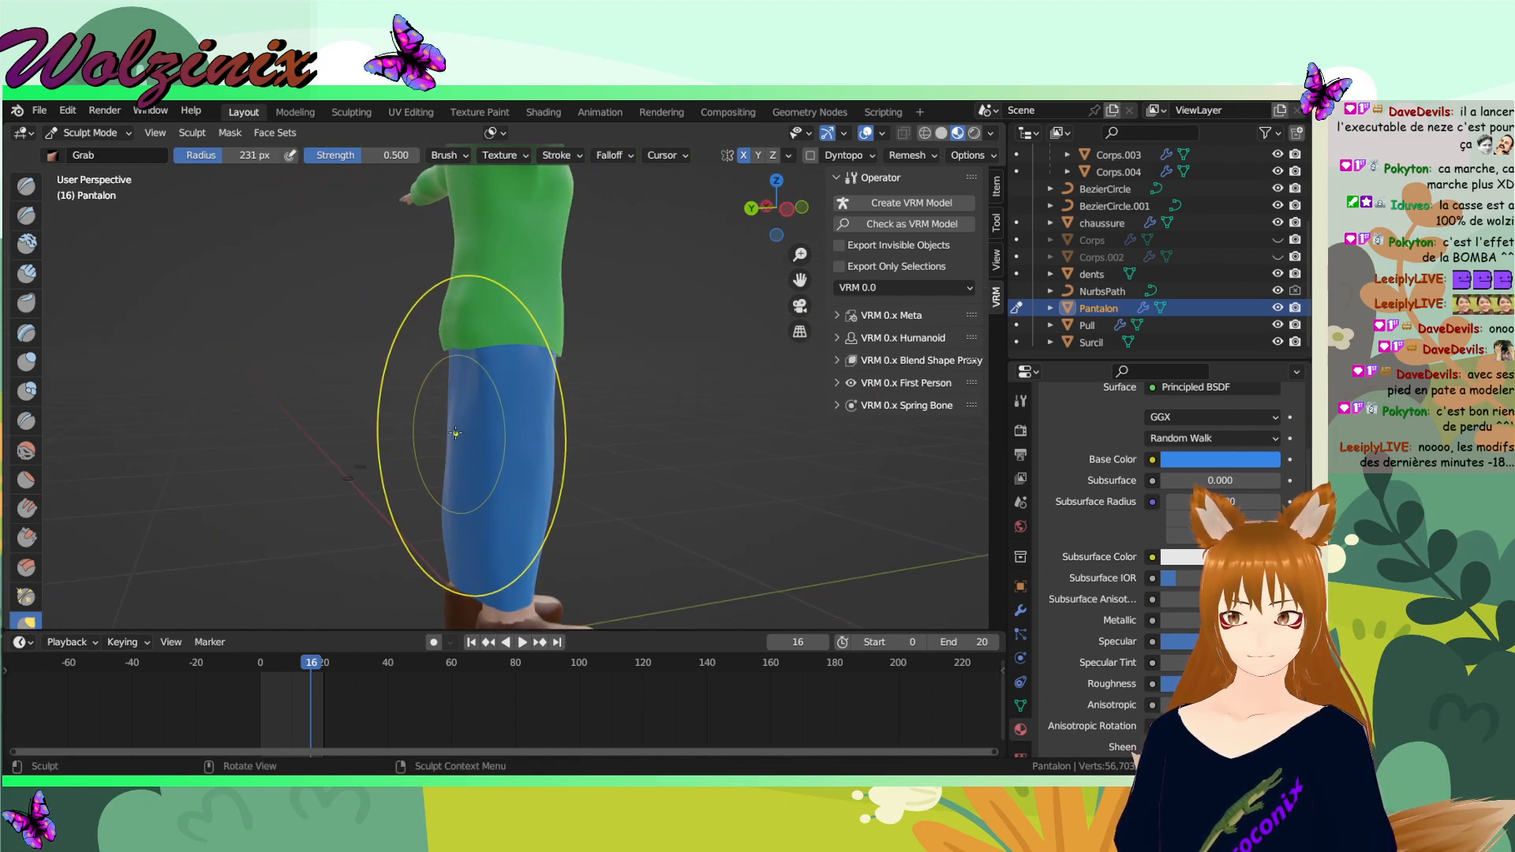
pyautogui.moveTo(460, 431); pyautogui.dragTo(462, 431)
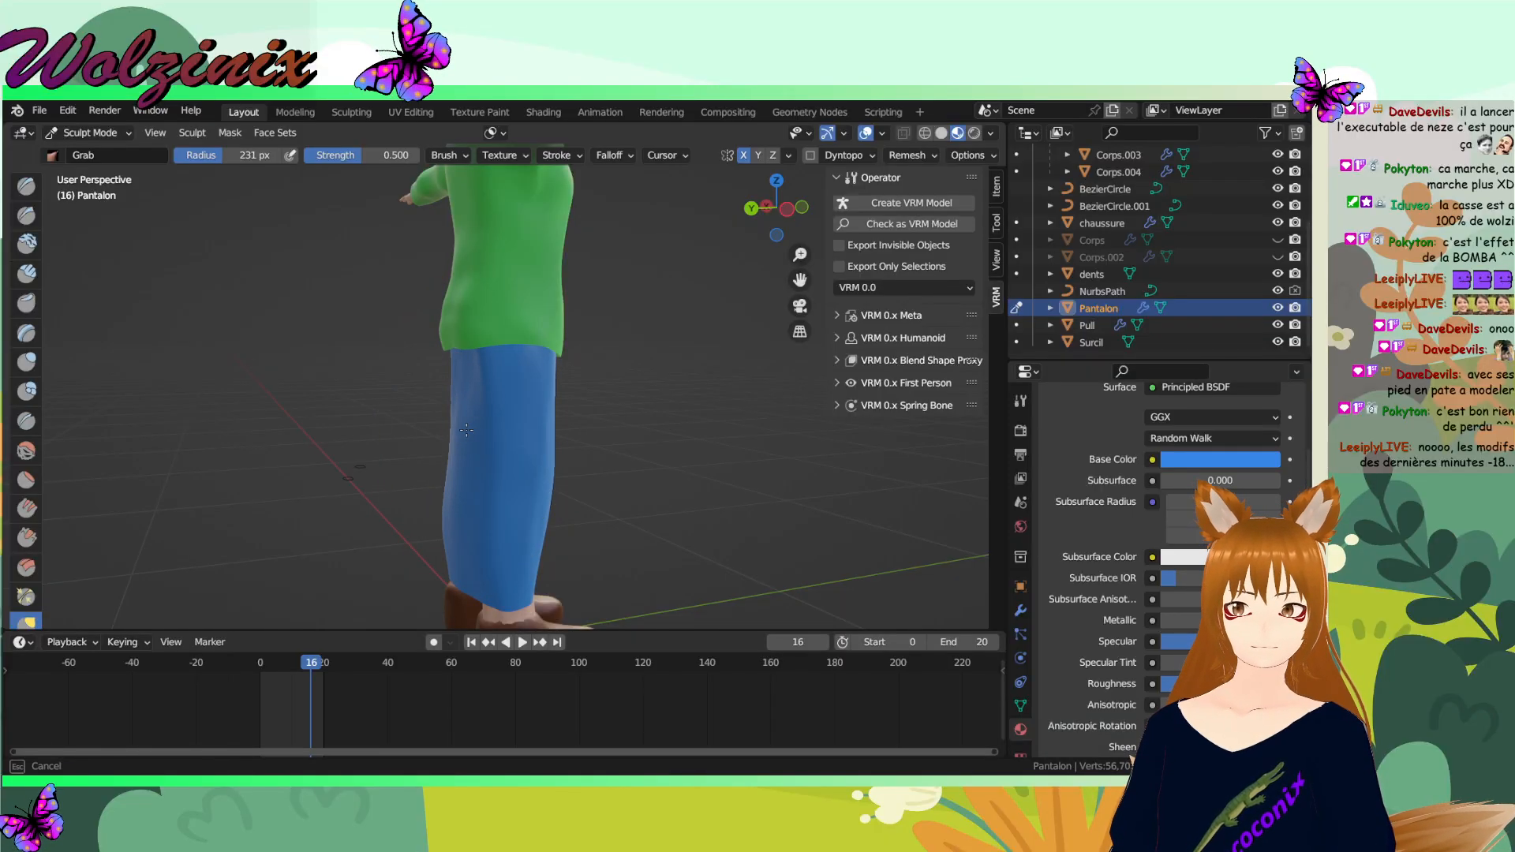
pyautogui.moveTo(467, 430); pyautogui.dragTo(466, 430)
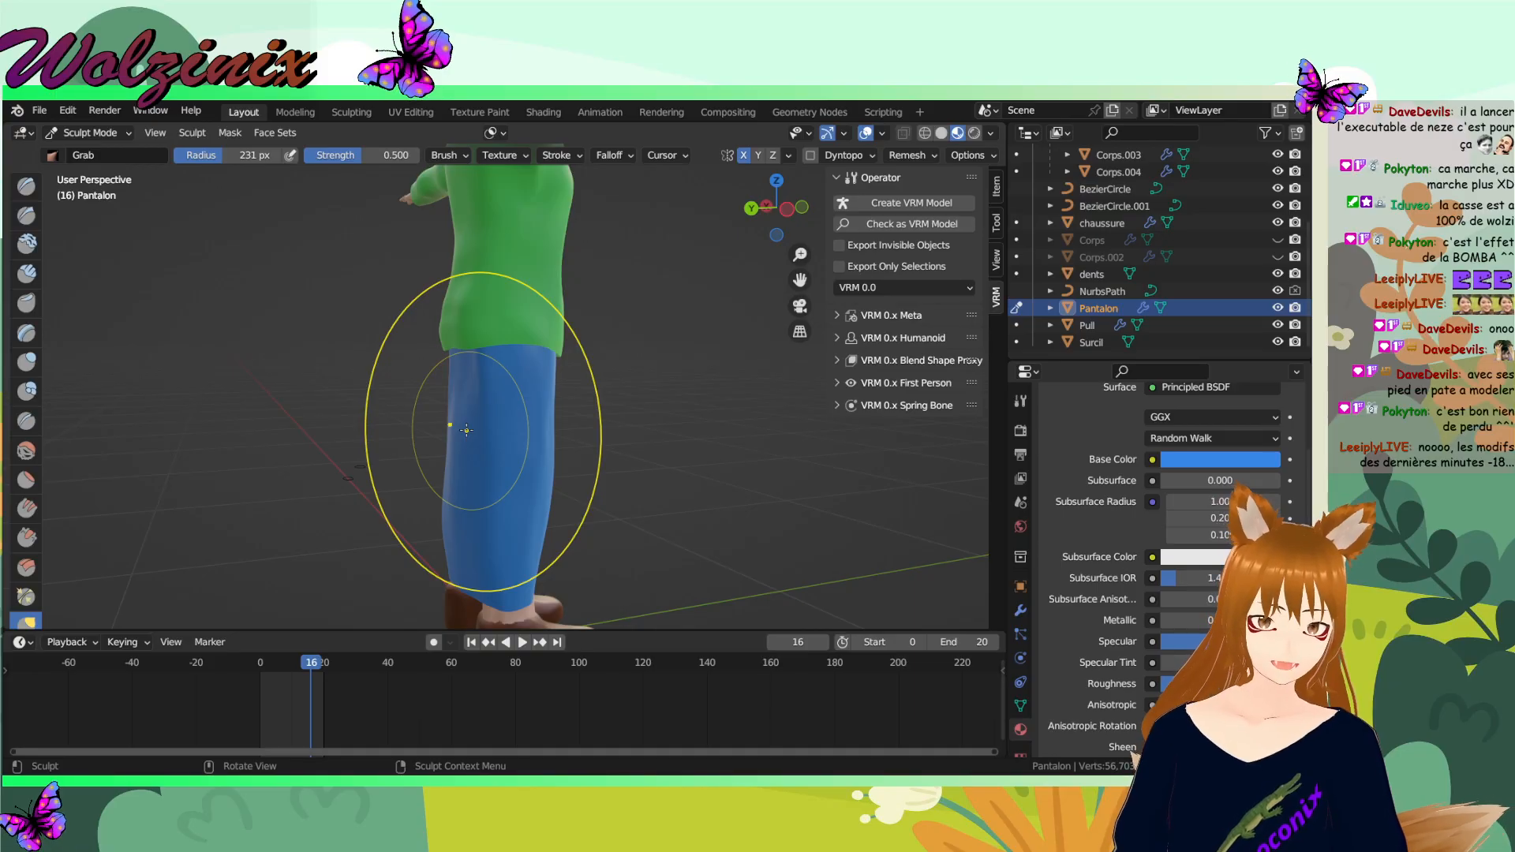
# - Carve a vertical groove down the middle of the trousers' back with Draw Sharp at 43 px and soften it with Smooth
pyautogui.click(754, 207)
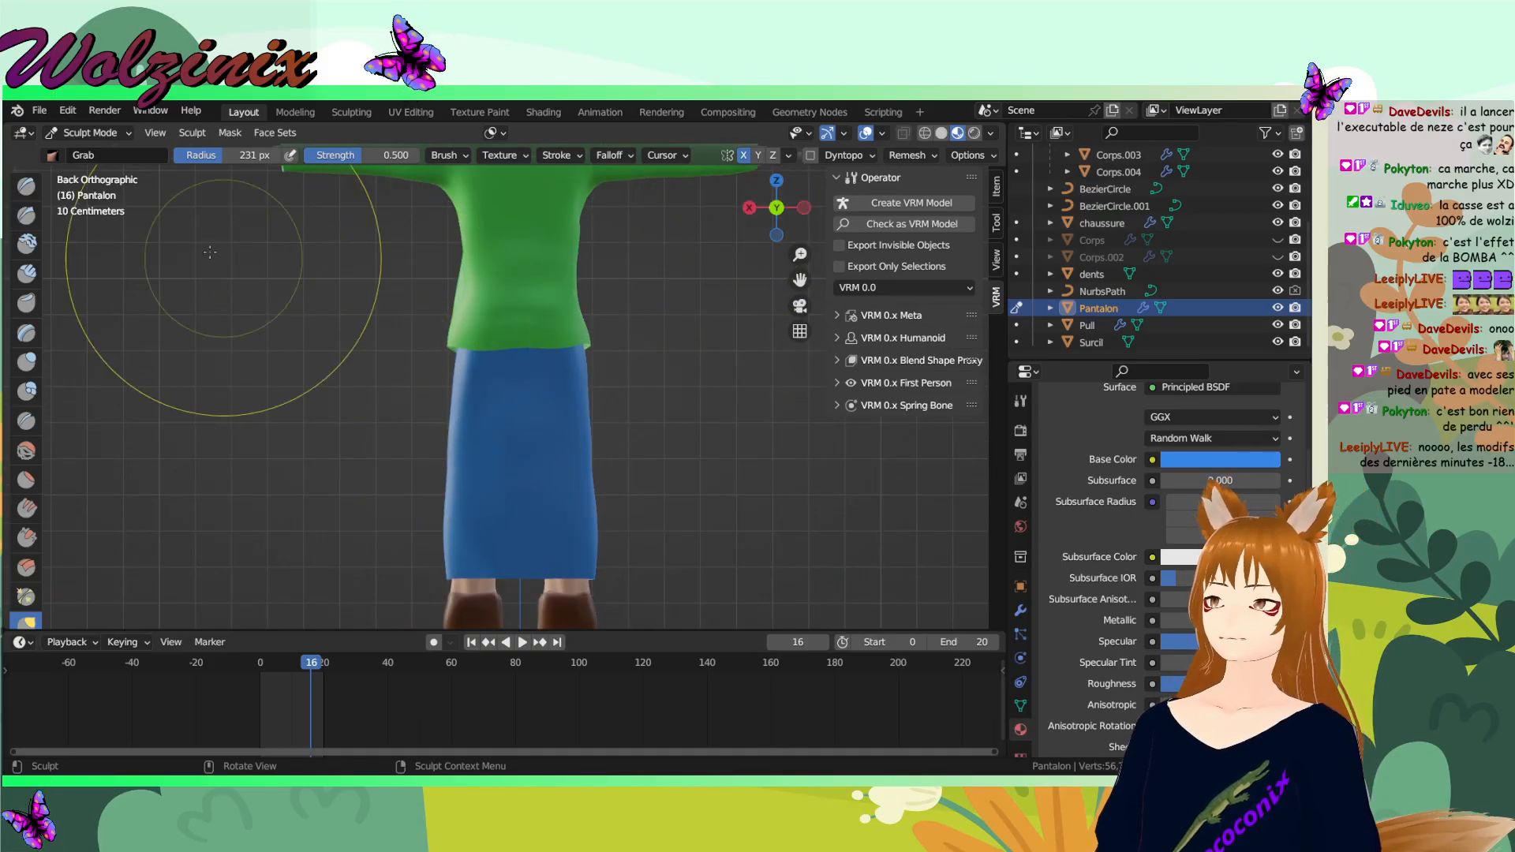
pyautogui.click(26, 215)
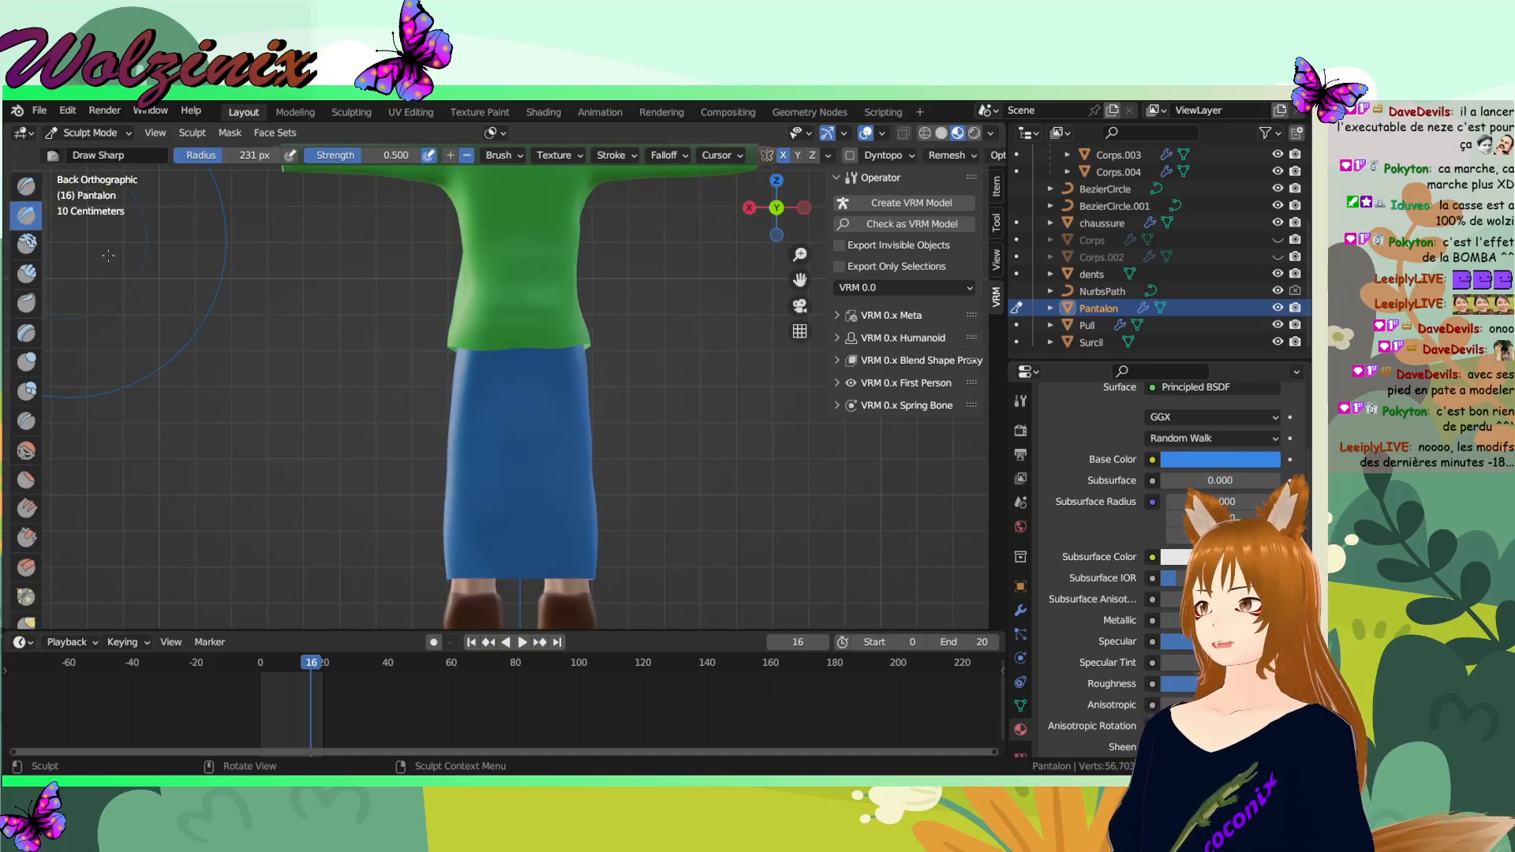
pyautogui.press('f')
pyautogui.click(798, 403)
pyautogui.keyDown('shift'); pyautogui.moveTo(718, 407); pyautogui.dragTo(697, 355, button='middle'); pyautogui.keyUp('shift')
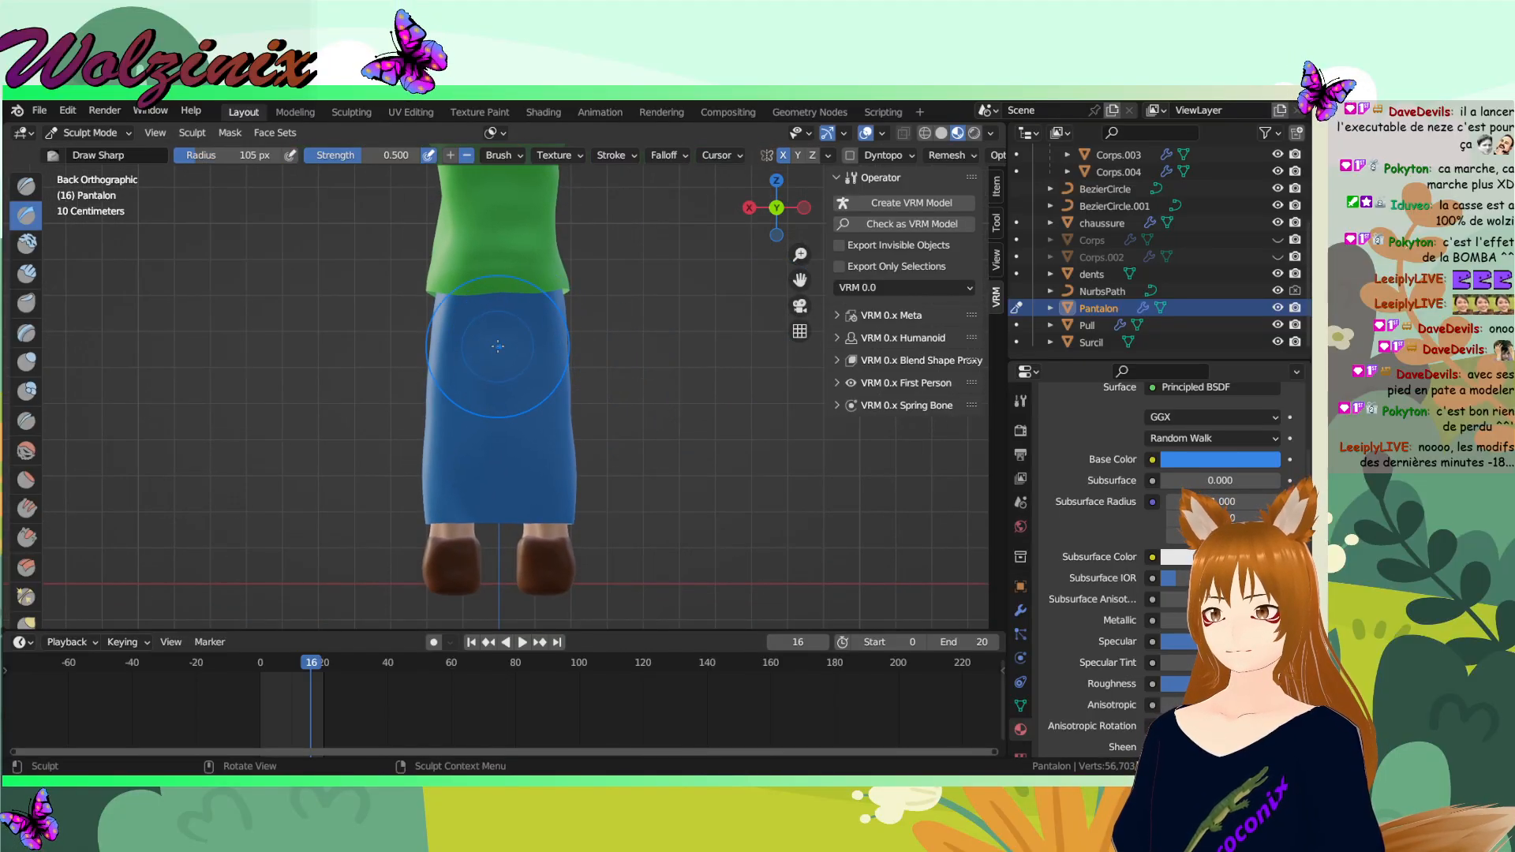
pyautogui.press('f')
pyautogui.click(461, 340)
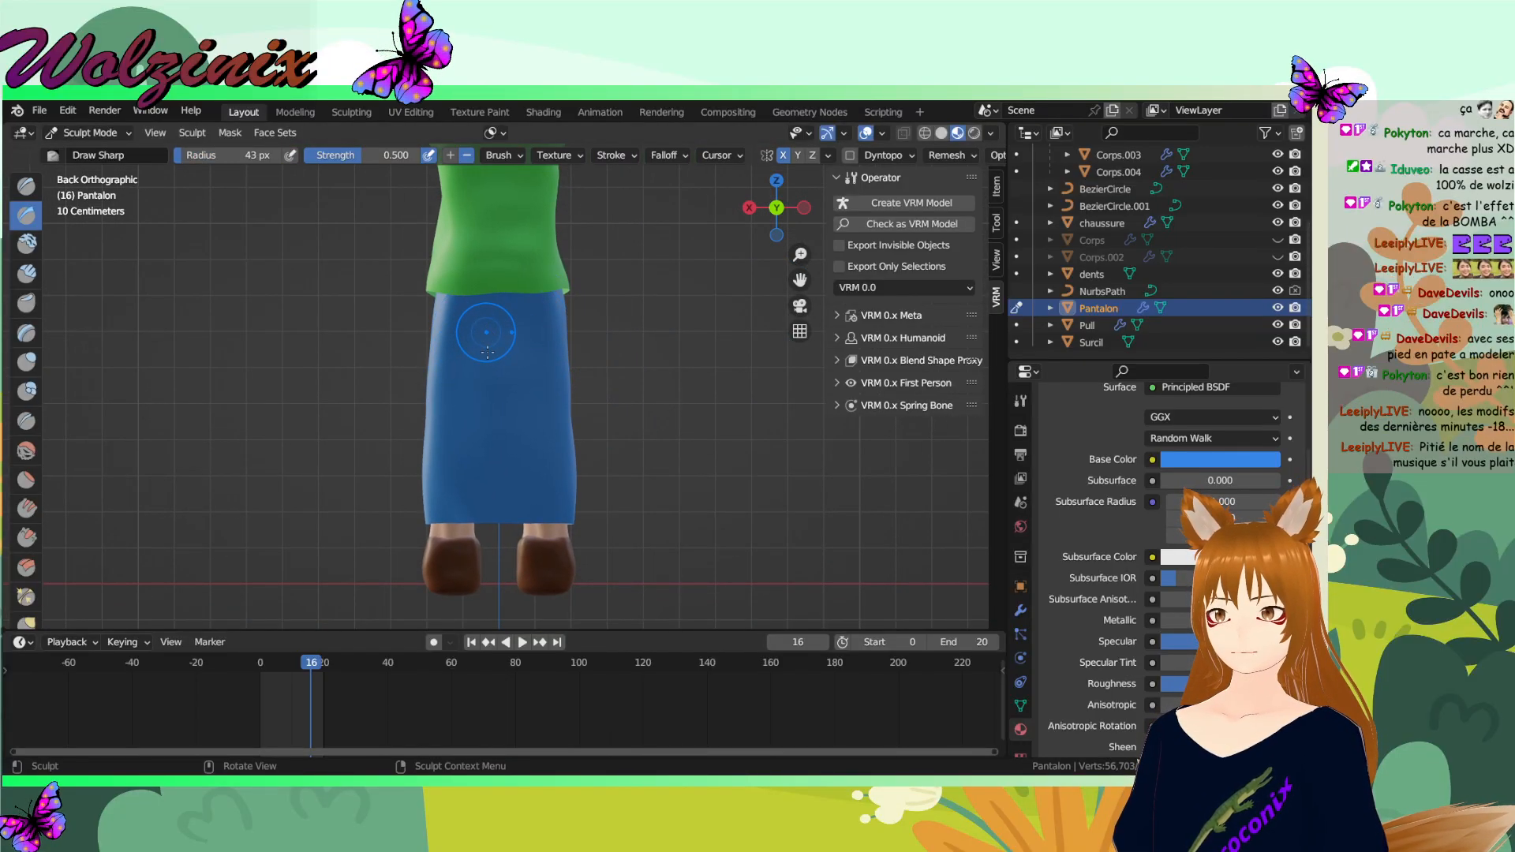
pyautogui.moveTo(493, 423); pyautogui.dragTo(492, 521)
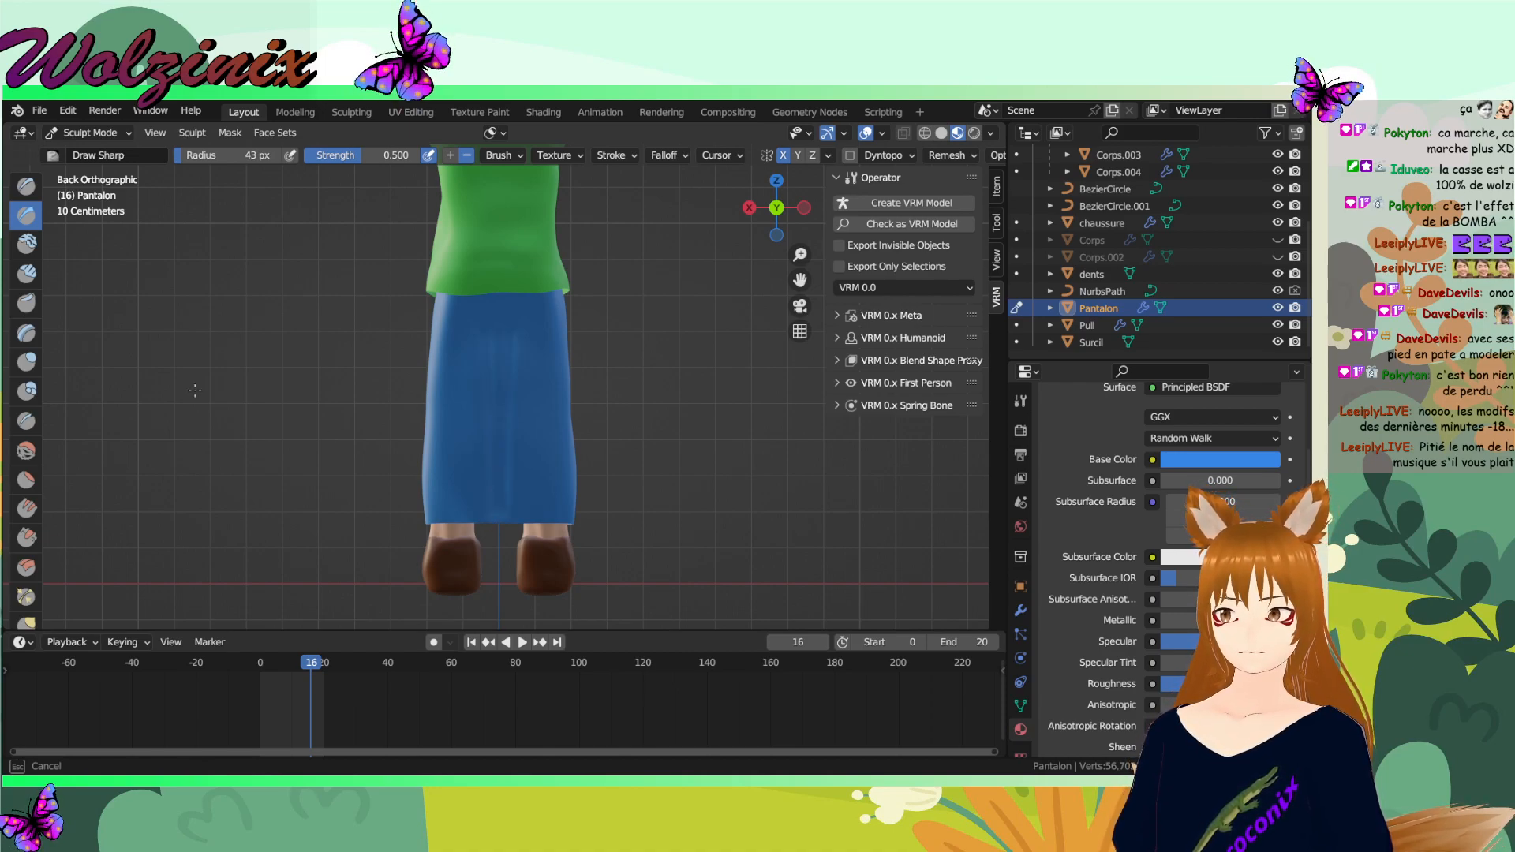
pyautogui.click(38, 451)
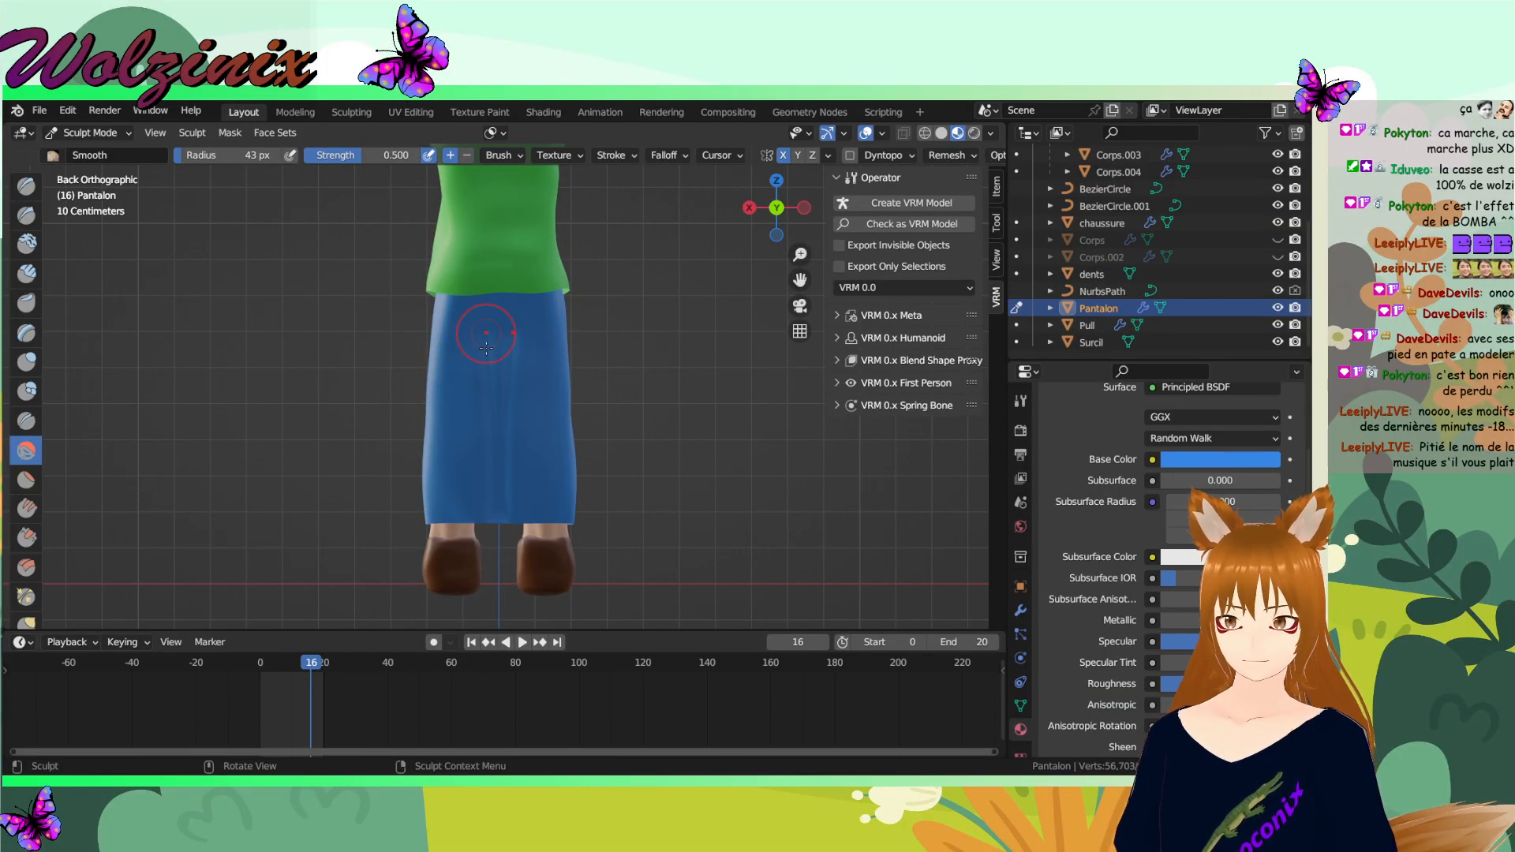
pyautogui.moveTo(496, 426); pyautogui.dragTo(494, 513)
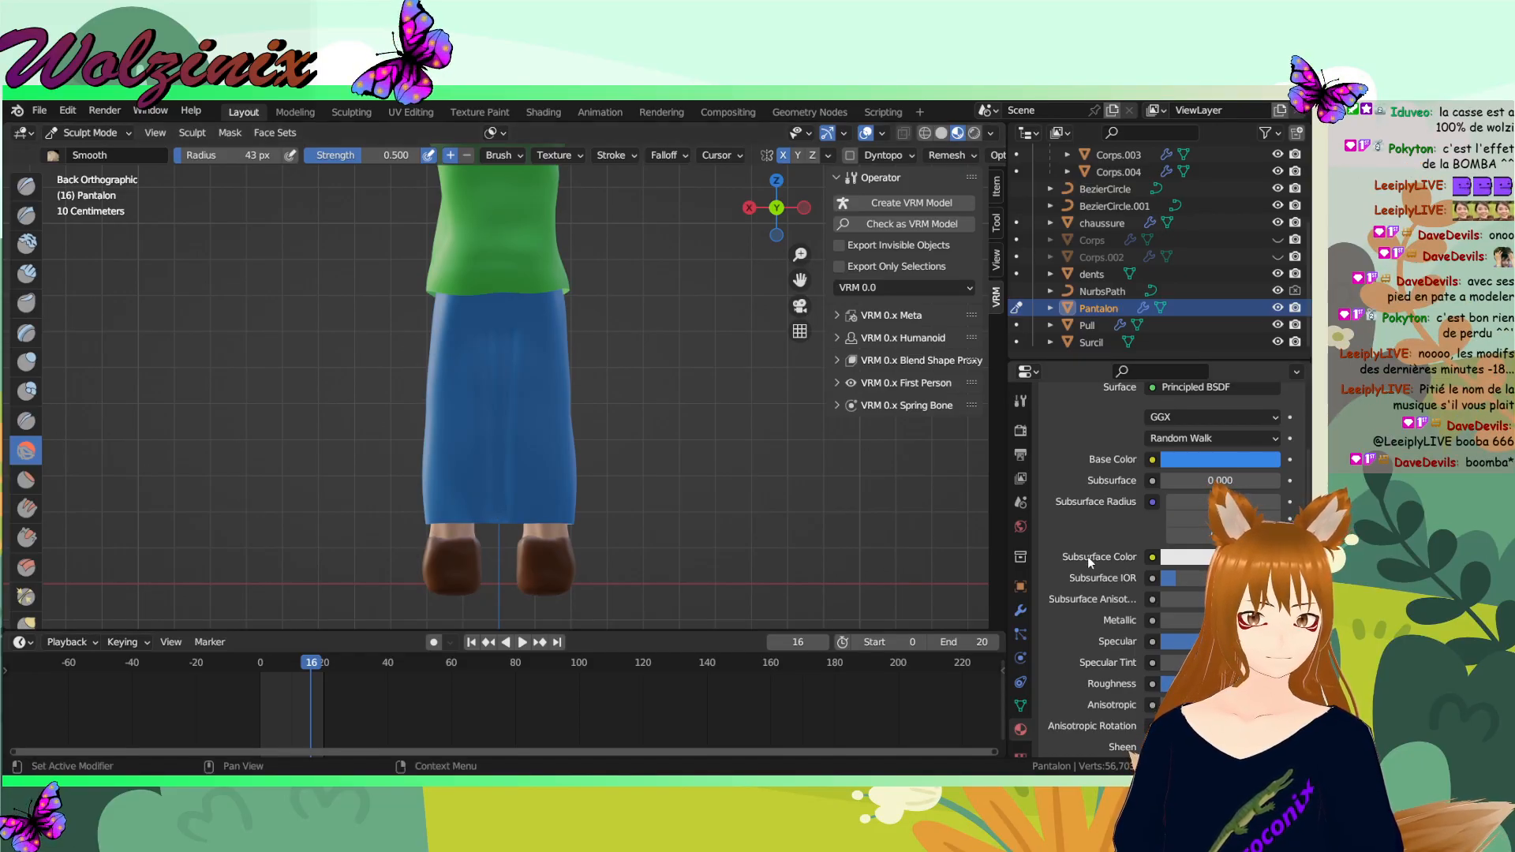
# - Delete the Decimate modifier from the Pantalon object
pyautogui.moveTo(658, 485); pyautogui.dragTo(773, 537, button='middle')
pyautogui.click(1021, 611)
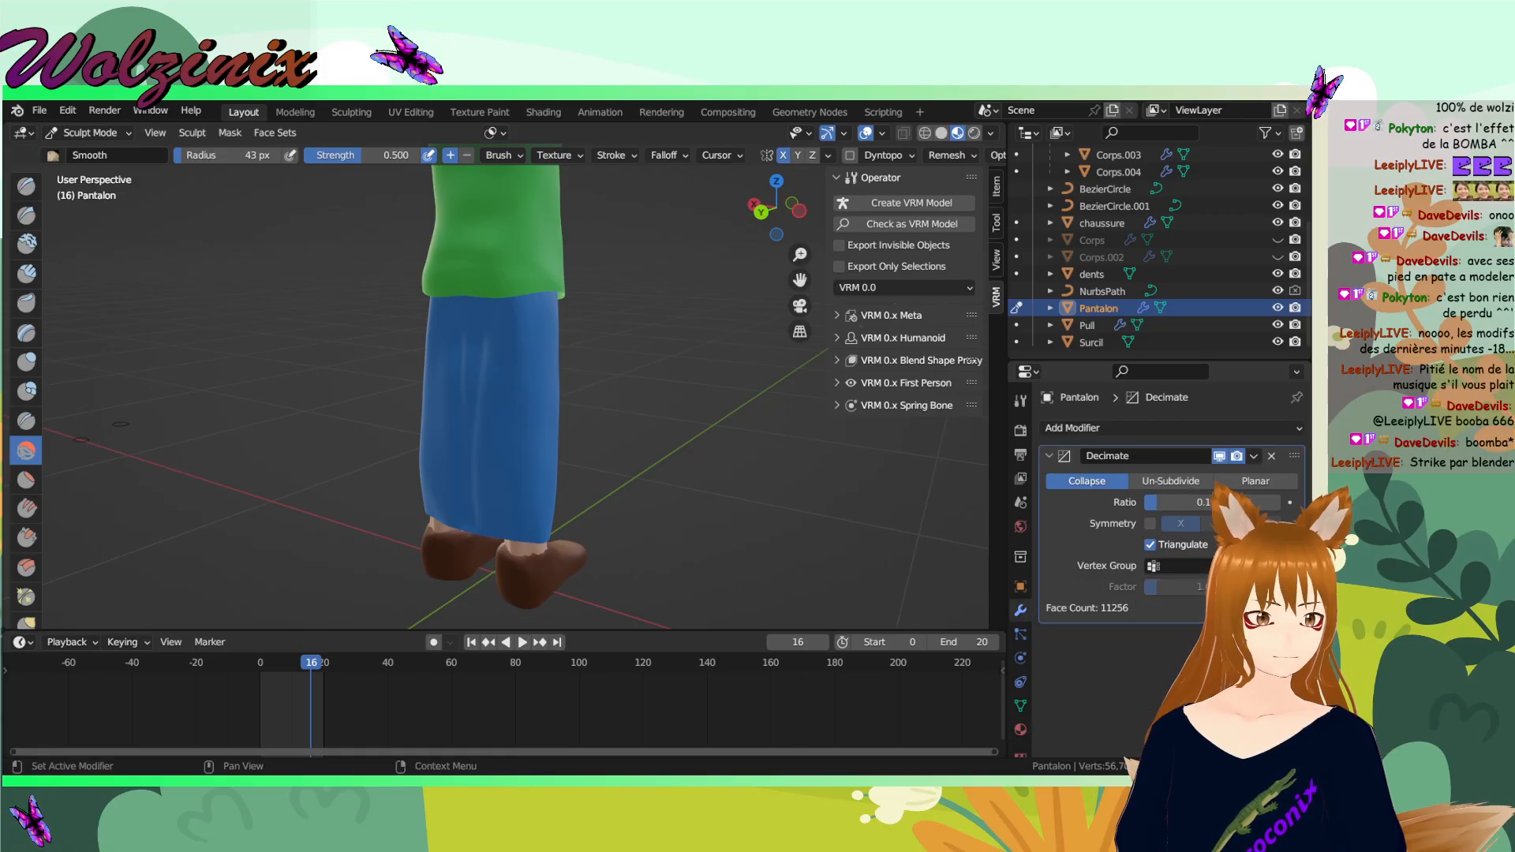
pyautogui.click(1271, 456)
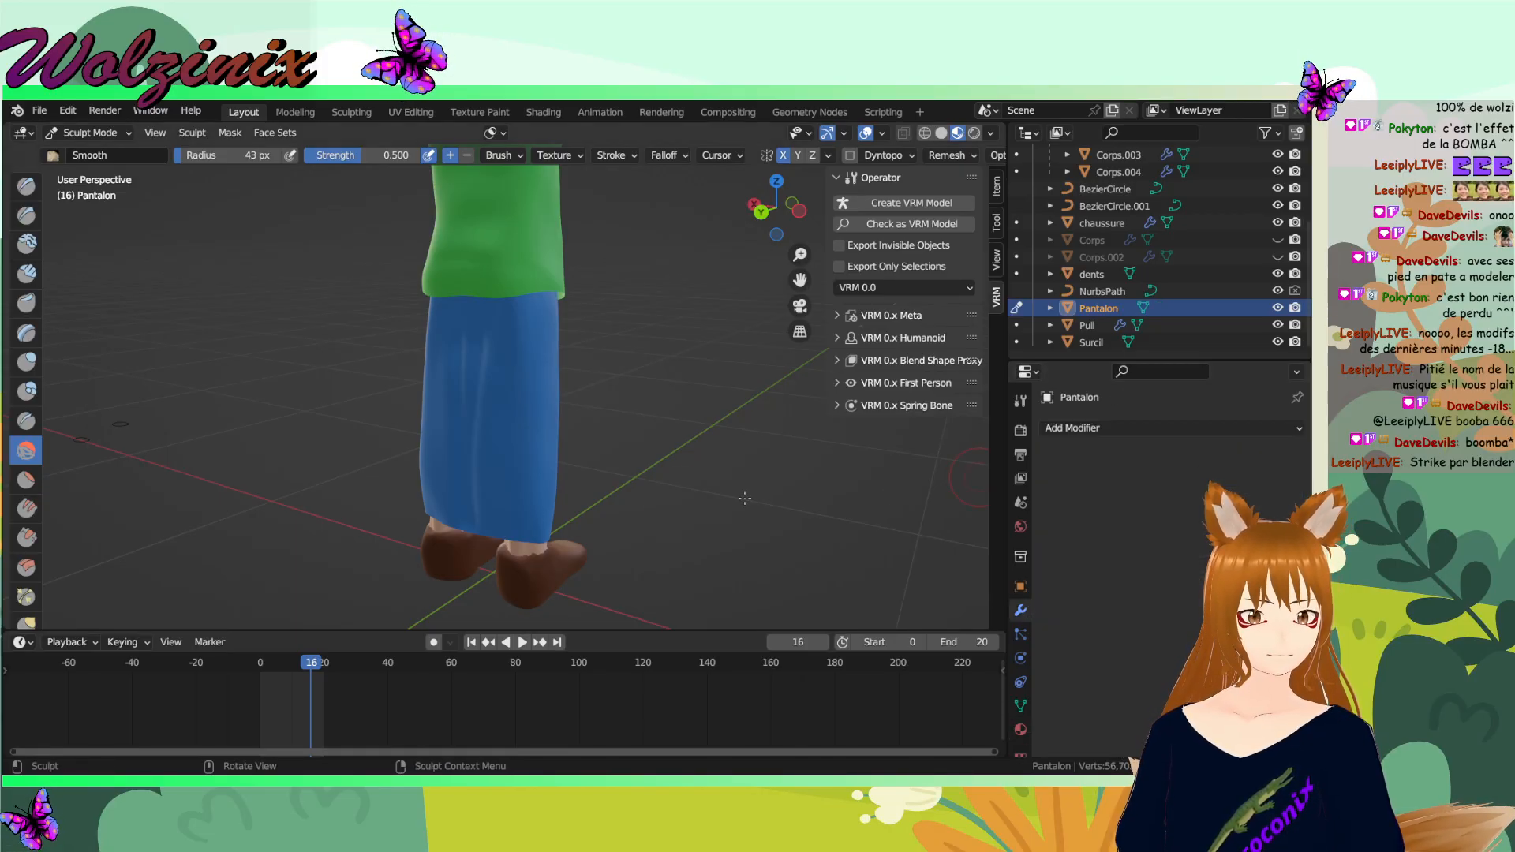
# - Smooth the back surface of the trousers from the hem upward, enlarging the Smooth brush radius to 82 px
pyautogui.click(761, 212)
pyautogui.scroll(3, 493, 505)
pyautogui.moveTo(483, 541)
pyautogui.mouseDown()
pyautogui.moveTo(474, 276)
pyautogui.moveTo(497, 402)
pyautogui.moveTo(492, 586)
pyautogui.moveTo(556, 547)
pyautogui.mouseUp()
pyautogui.press('f')
pyautogui.click(500, 310)
pyautogui.moveTo(555, 325); pyautogui.dragTo(497, 334, button='middle')
pyautogui.scroll(-1, 497, 335)
pyautogui.moveTo(497, 334); pyautogui.dragTo(447, 346)
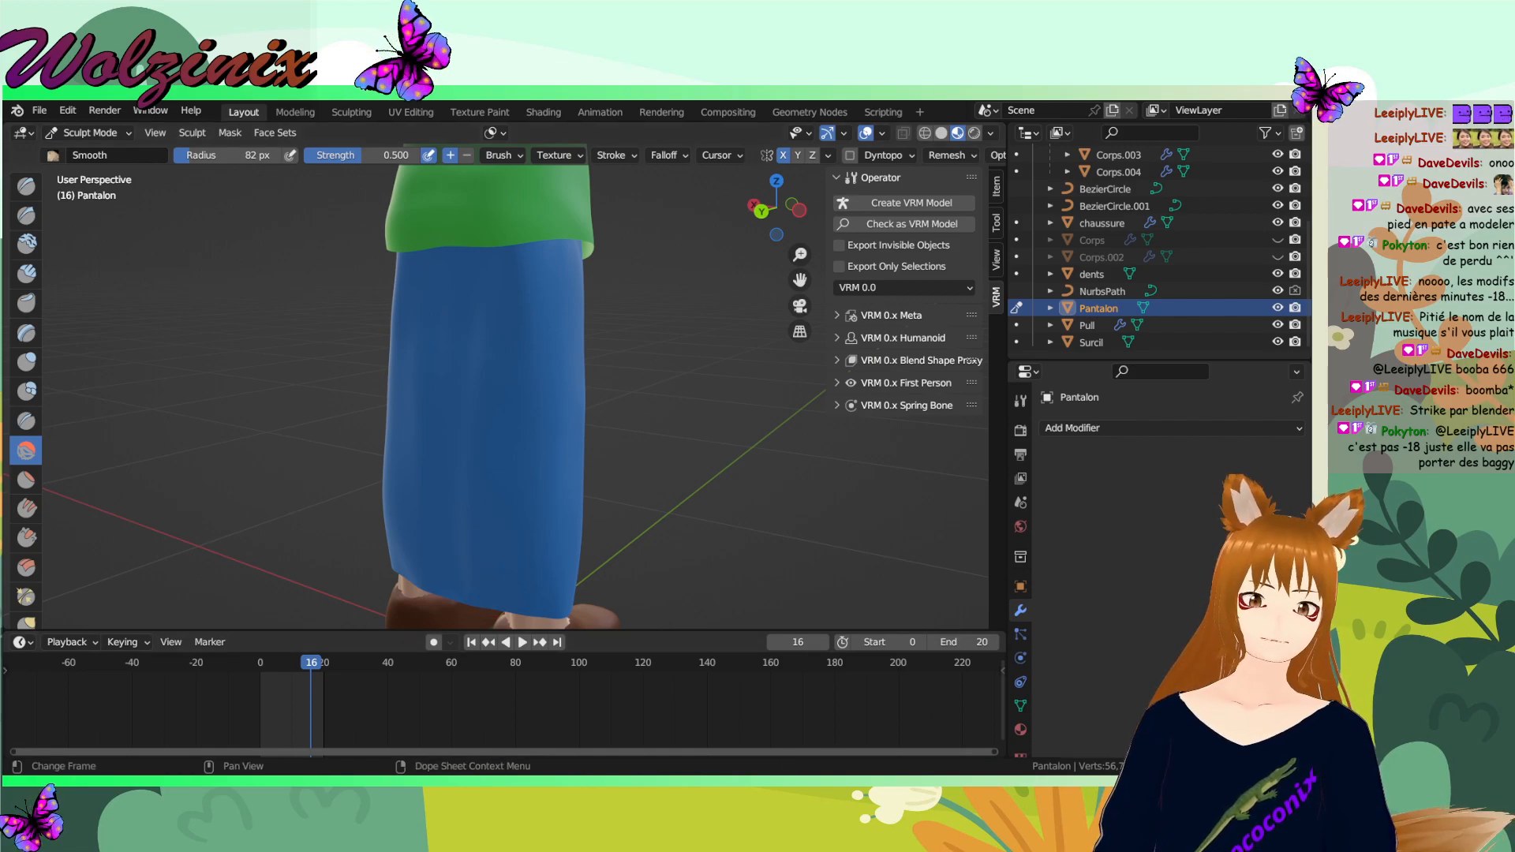
# - Switch to the browser, highlight the YouTube title "Bomba! (X-tended Mix)" and go to the tab with the YouTube home page
pyautogui.hotkey('alt', 'Tab')
pyautogui.scroll(3, 287, 582)
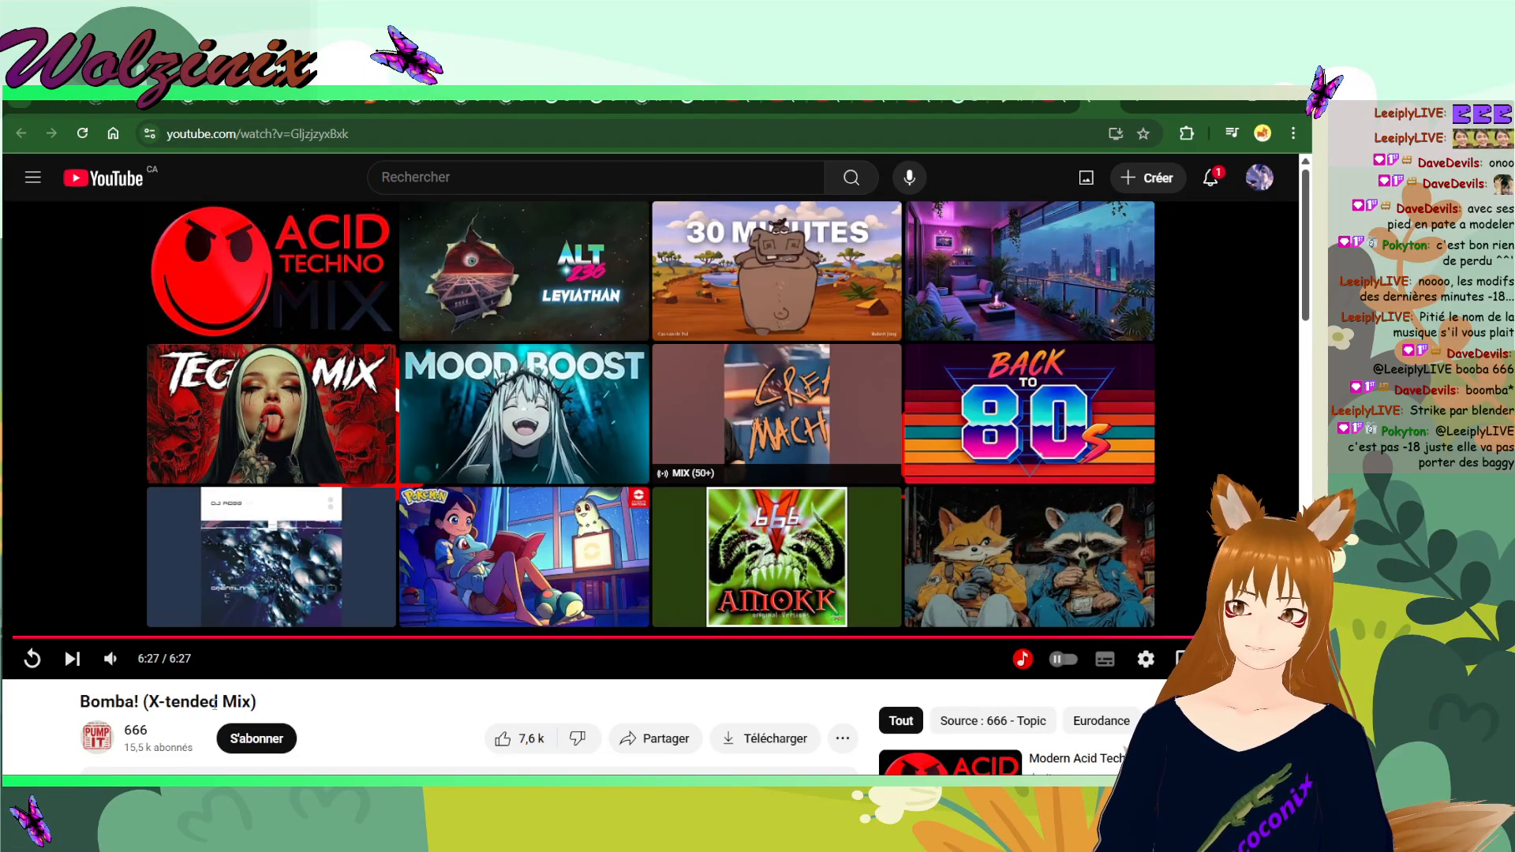
pyautogui.moveTo(257, 702); pyautogui.dragTo(81, 713)
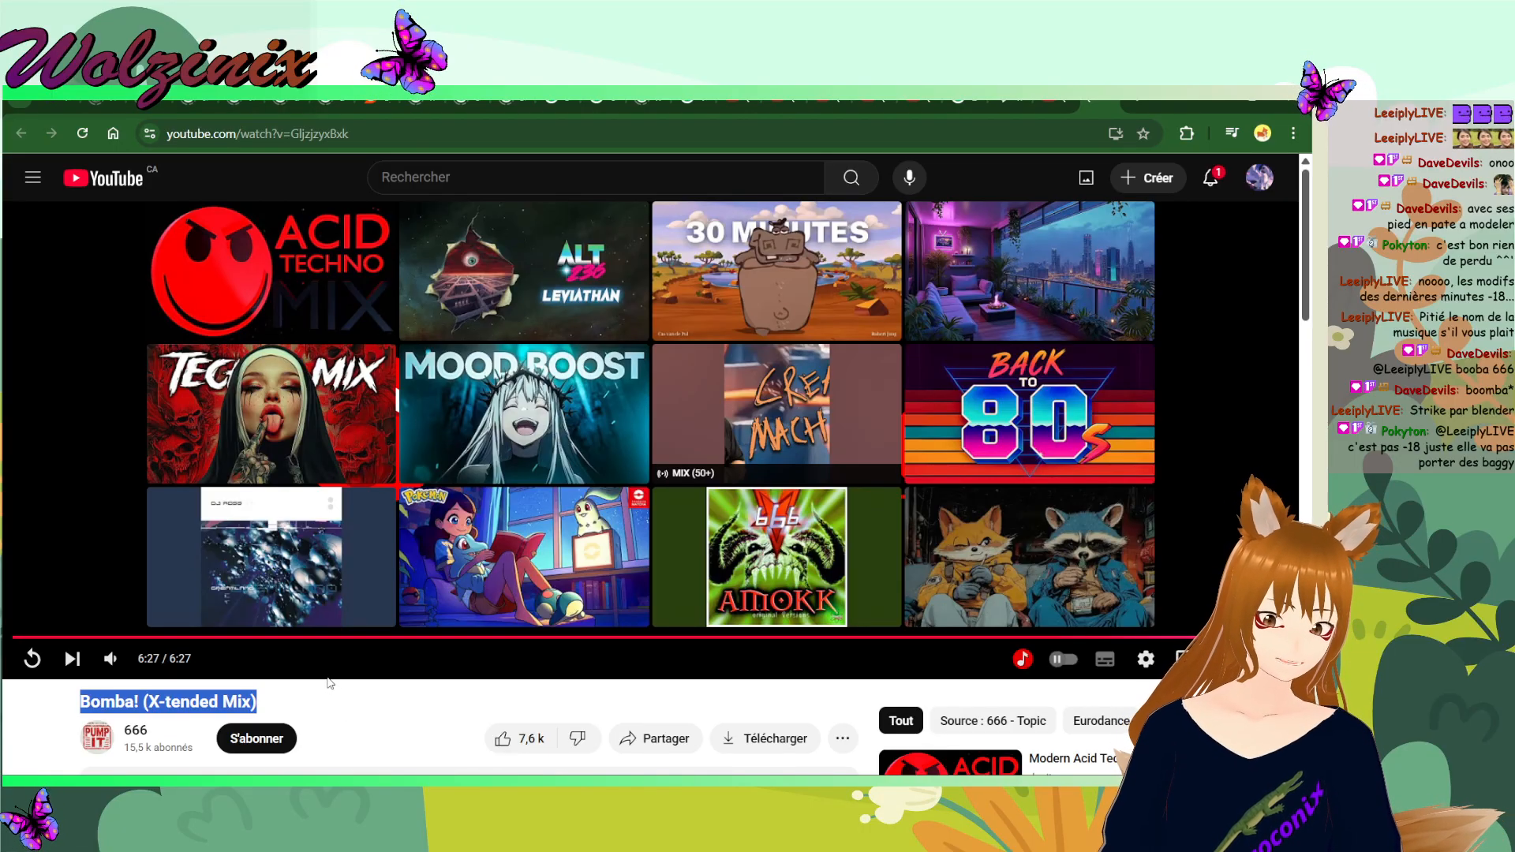
pyautogui.click(739, 103)
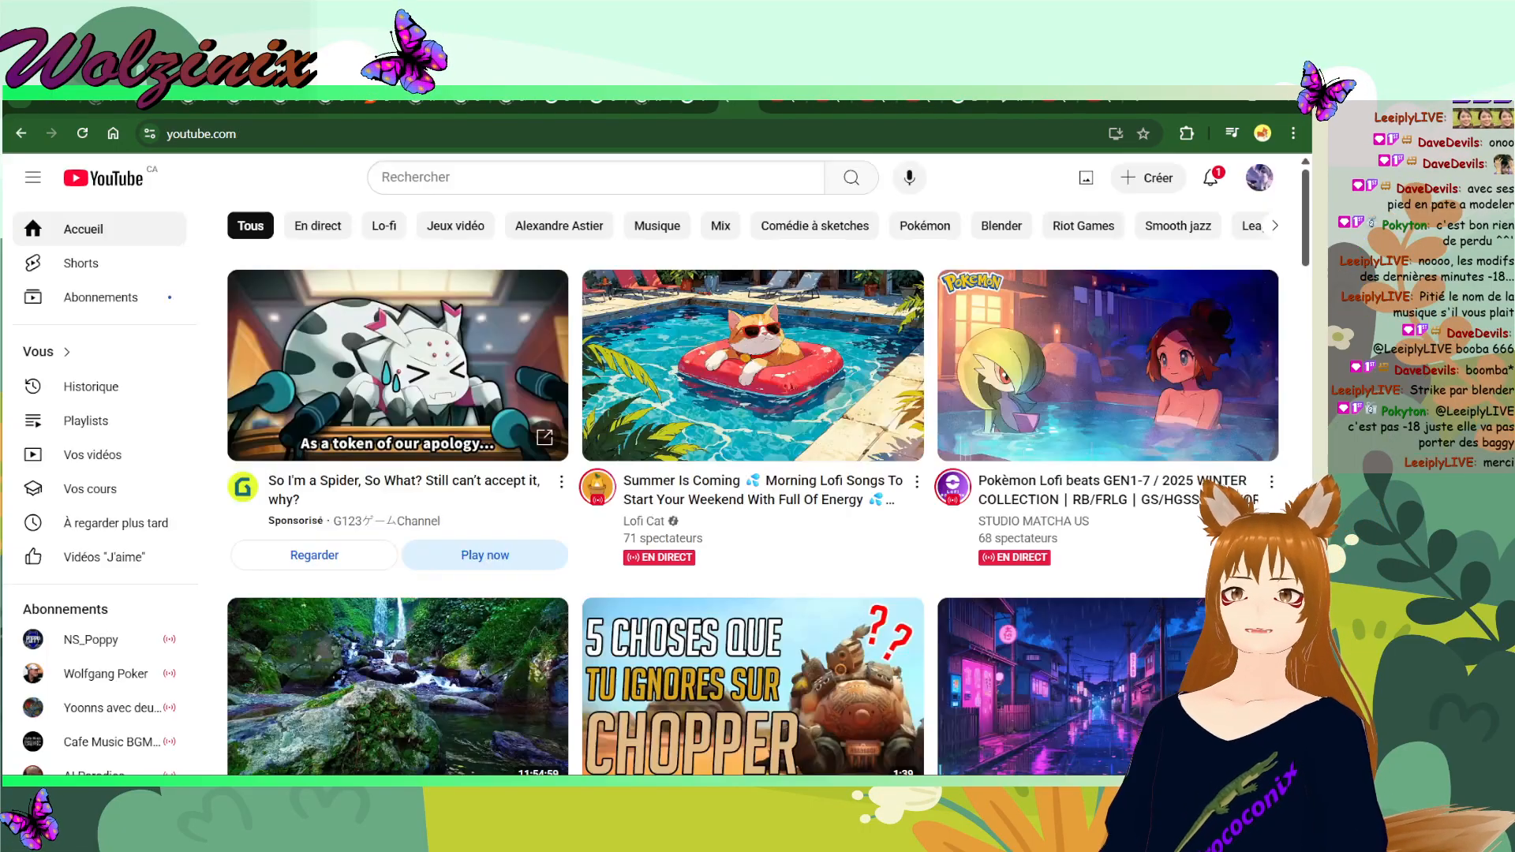
# - Go to the tab with the "Pokèmon Lofi beats GEN1-7 / 2025 WINTER COLLECTION" live stream and play it
pyautogui.click(784, 104)
pyautogui.click(109, 660)
pyautogui.click(296, 488)
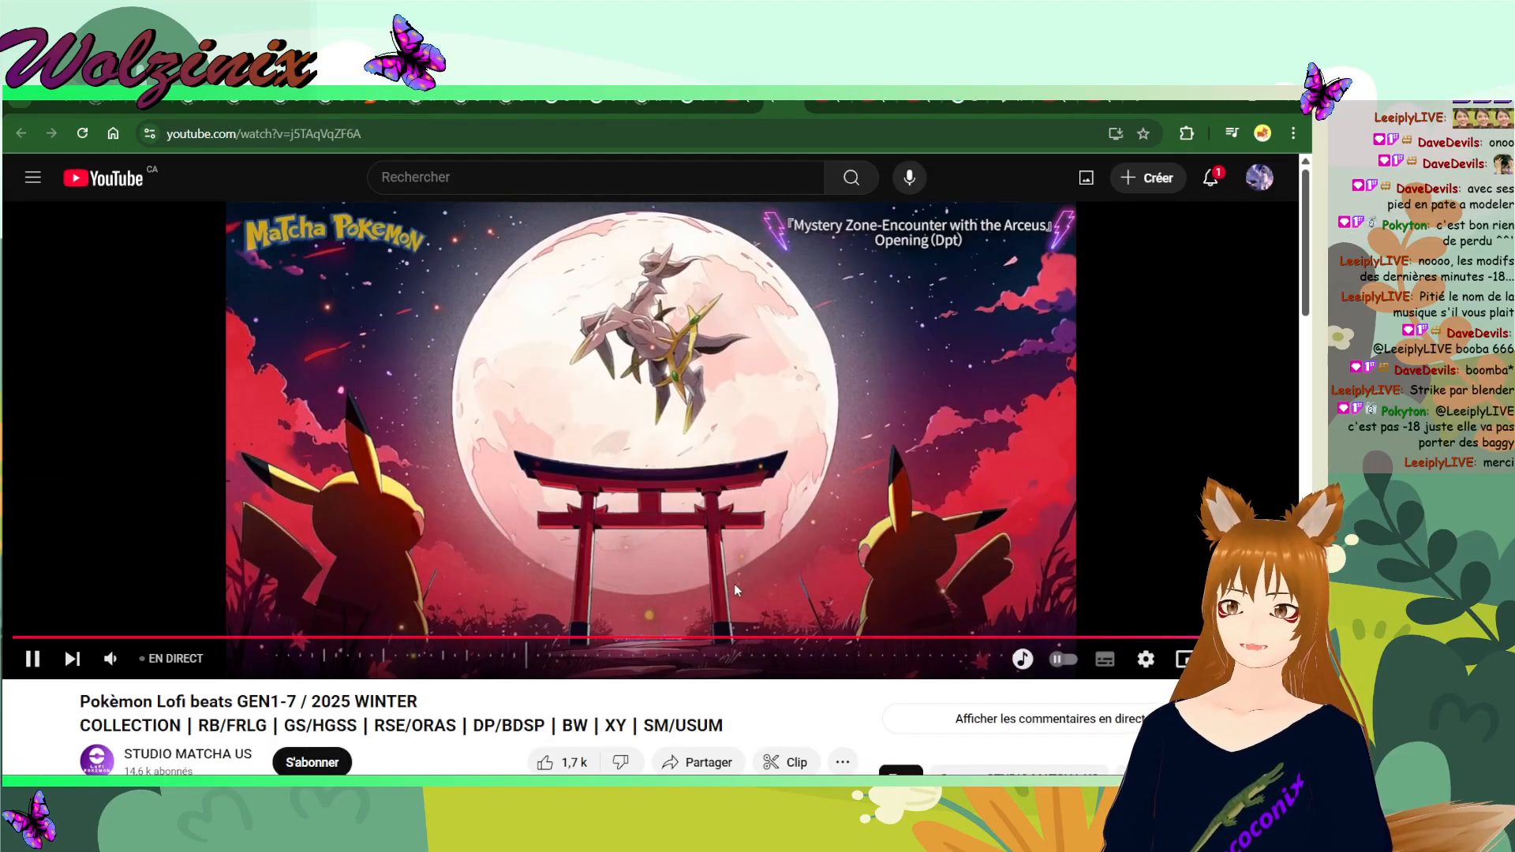
# - Switch to Blender and nudge the trousers' hem near the ankle with the Grab brush
pyautogui.hotkey('alt', 'Tab')
pyautogui.moveTo(621, 516); pyautogui.dragTo(535, 521, button='middle')
pyautogui.scroll(-4, 629, 527)
pyautogui.moveTo(654, 527); pyautogui.dragTo(923, 473, button='middle')
pyautogui.click(30, 624)
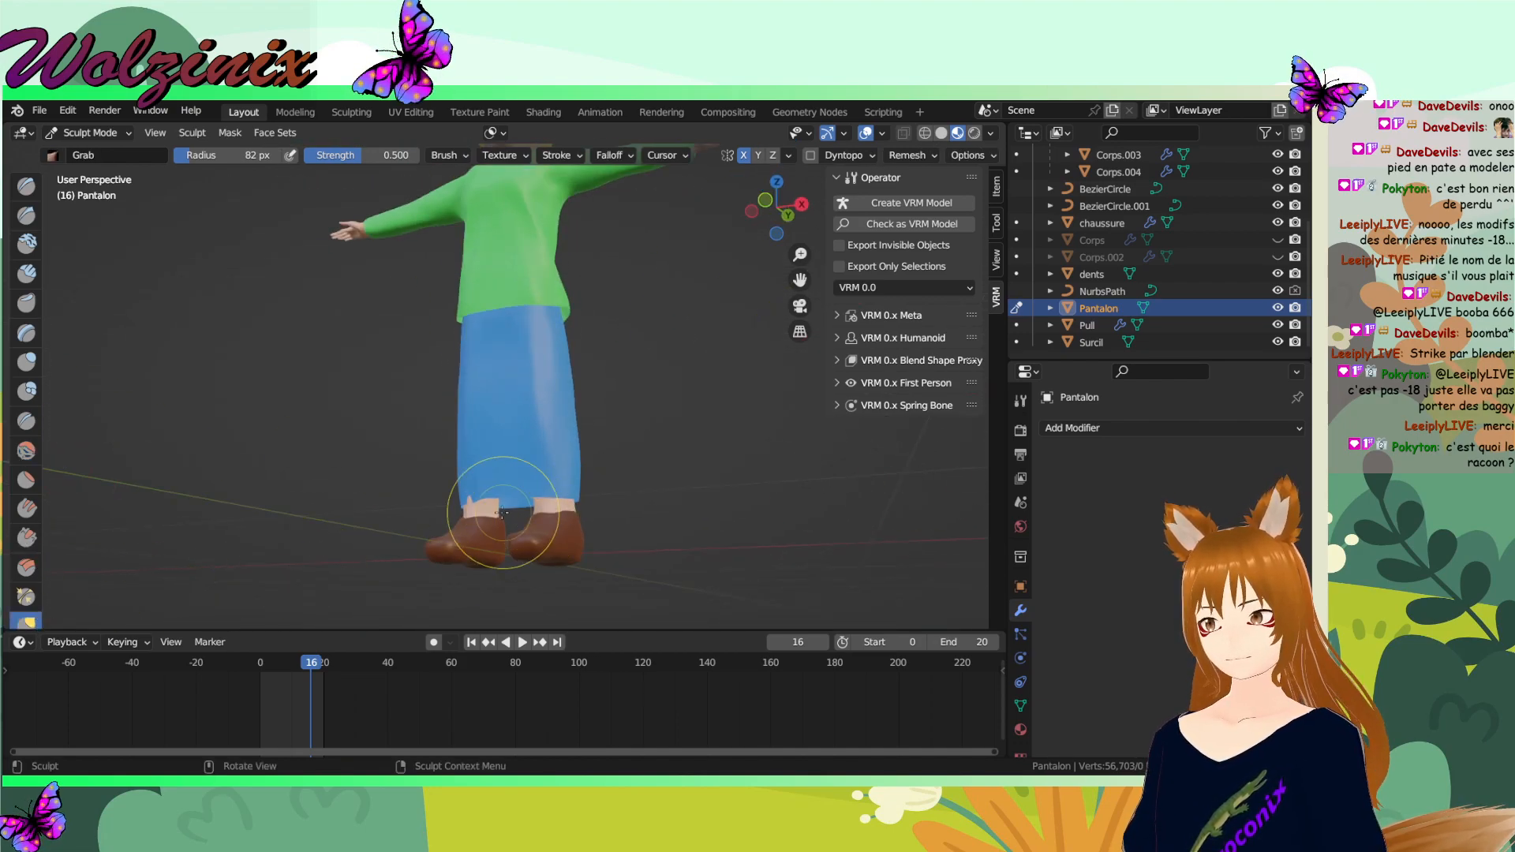
pyautogui.scroll(1, 478, 533)
pyautogui.moveTo(458, 522); pyautogui.dragTo(459, 524)
# - Save Dore.blend, return the Pantalon object to Object Mode and deselect it
pyautogui.moveTo(630, 512)
pyautogui.mouseDown(button='middle')
pyautogui.moveTo(371, 514)
pyautogui.moveTo(552, 550)
pyautogui.moveTo(770, 528)
pyautogui.moveTo(667, 542)
pyautogui.moveTo(722, 519)
pyautogui.moveTo(693, 489)
pyautogui.mouseUp(button='middle')
pyautogui.hotkey('ctrl', 's')
pyautogui.click(91, 133)
pyautogui.click(97, 150)
pyautogui.click(667, 474)
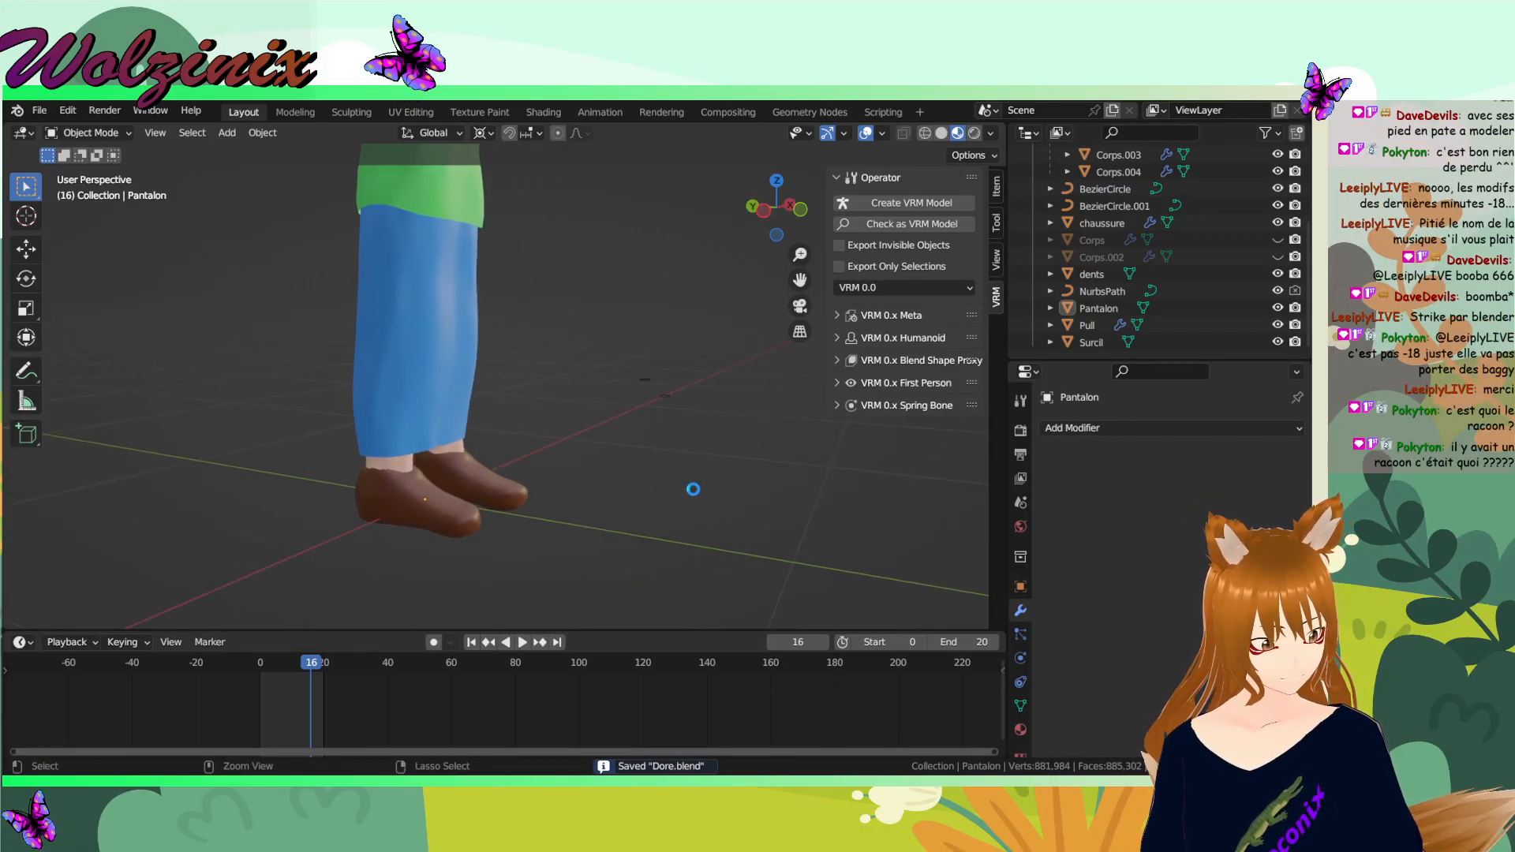
pyautogui.hotkey('alt', 'Tab')
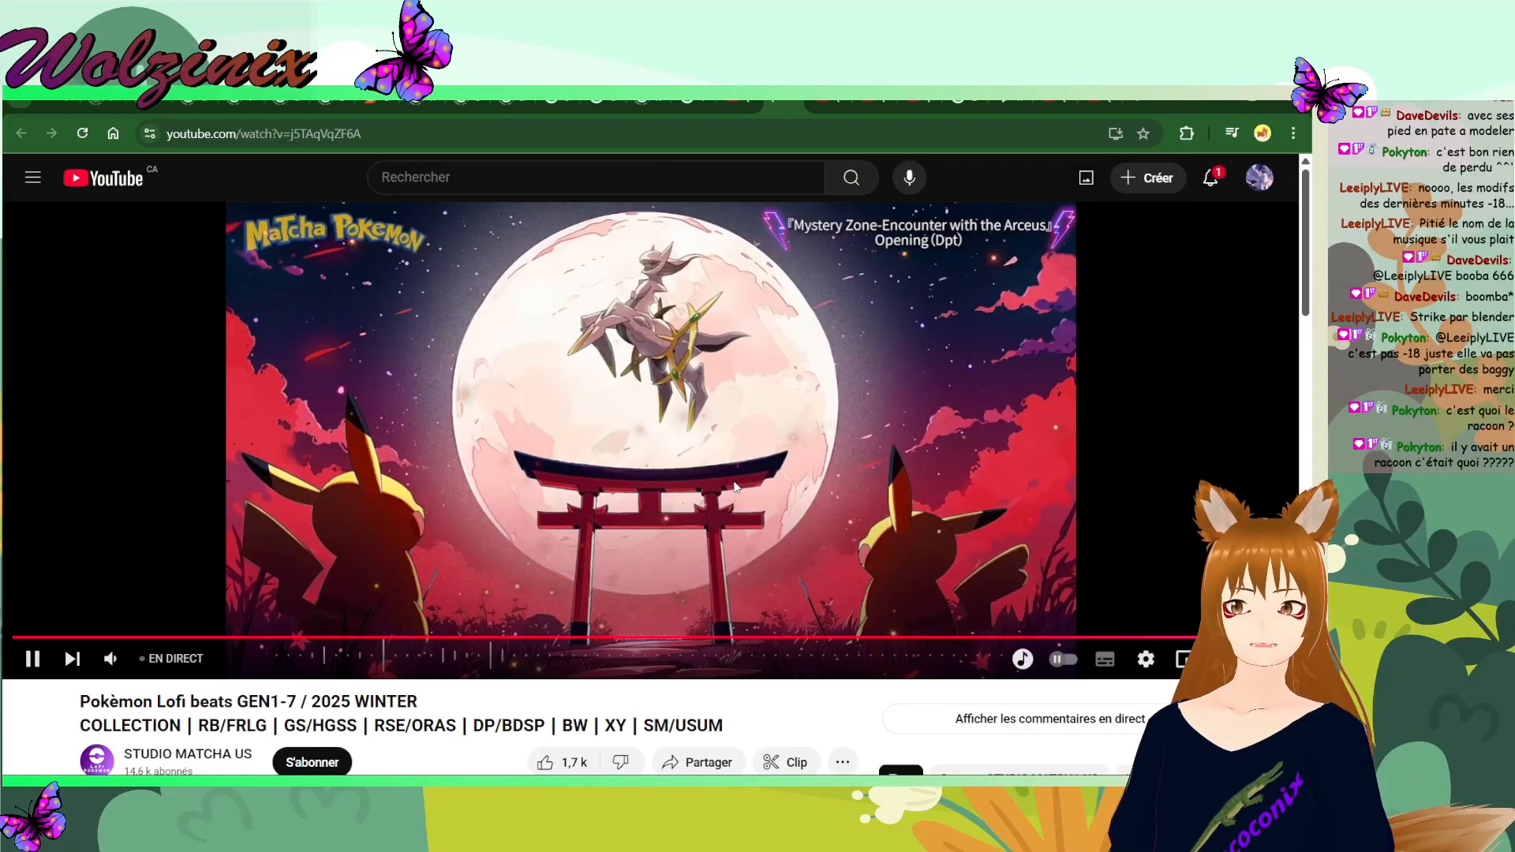
pyautogui.hotkey('alt', 'Tab')
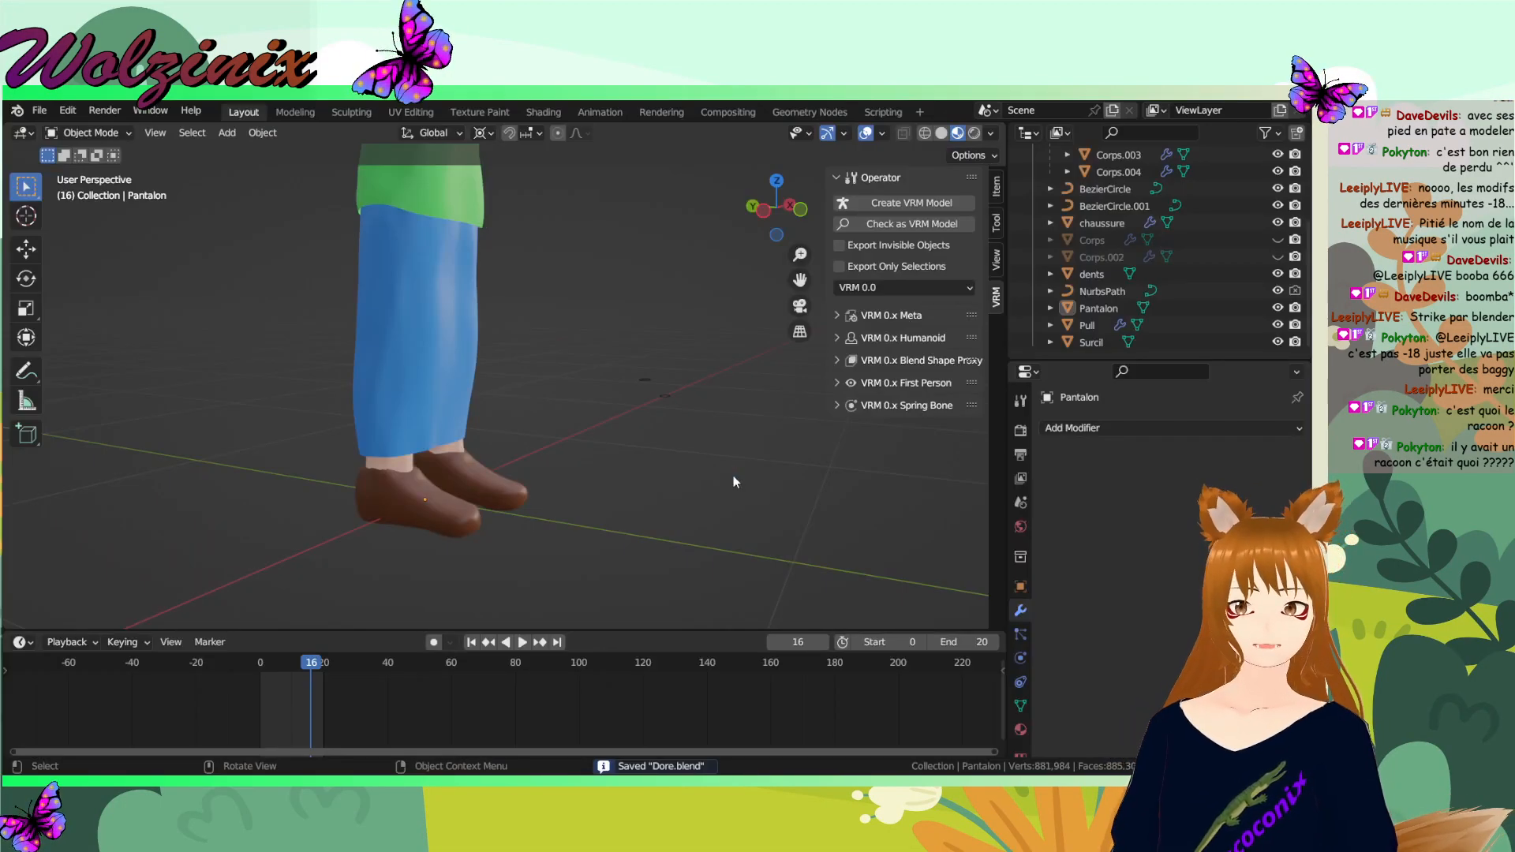
pyautogui.hotkey('alt', 'Tab')
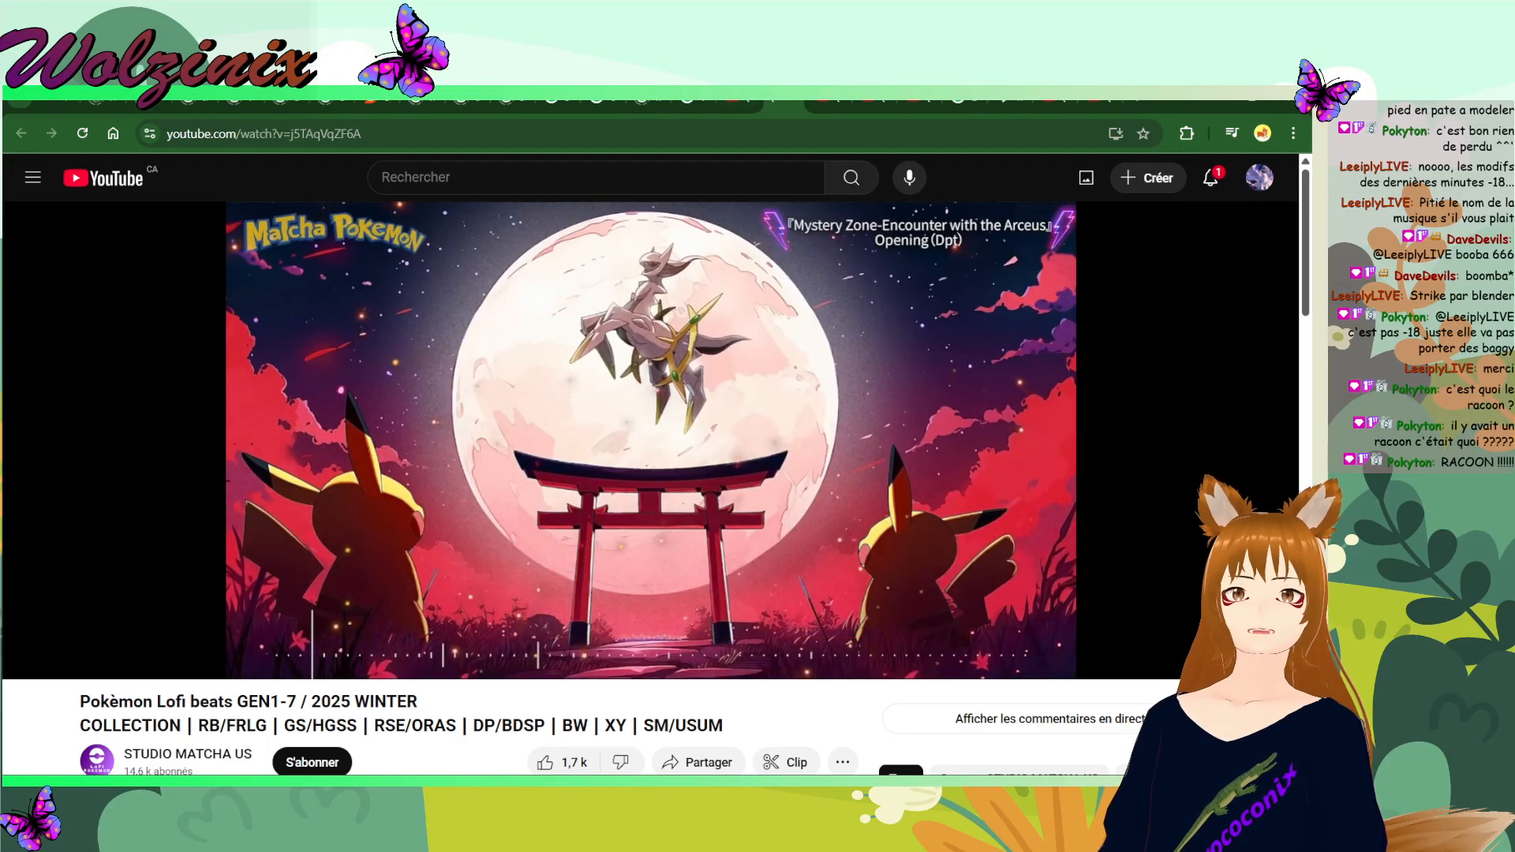
pyautogui.click(739, 104)
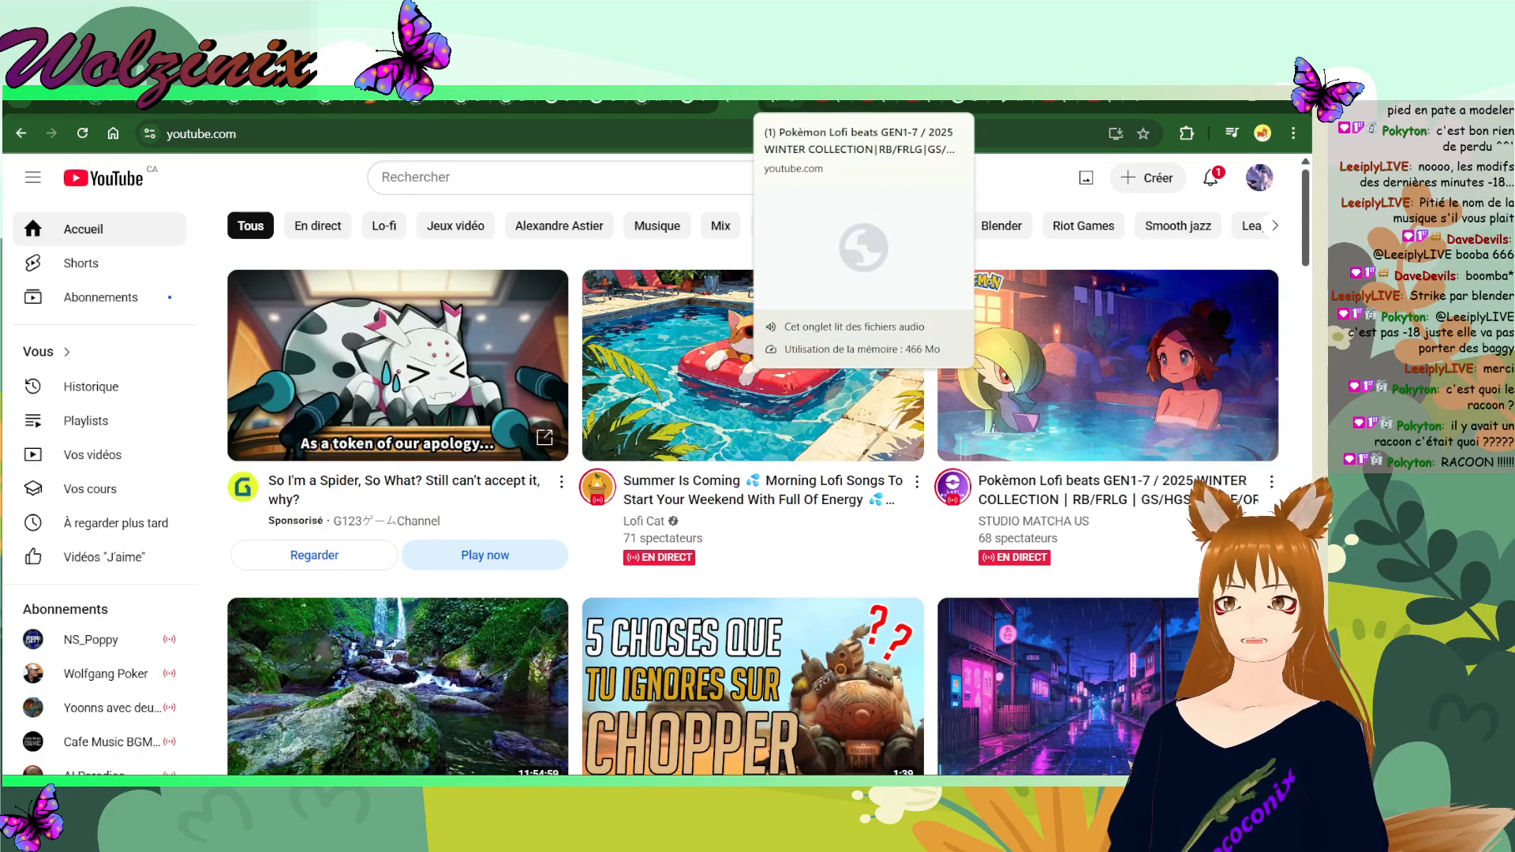
pyautogui.click(796, 103)
# - Switch to Blender, select the chaussure object, save Dore.blend and show the scene in Wireframe shading
pyautogui.hotkey('alt', 'Tab')
pyautogui.moveTo(670, 371); pyautogui.dragTo(591, 405, button='middle')
pyautogui.click(520, 461)
pyautogui.hotkey('ctrl', 's')
pyautogui.press('z')
pyautogui.moveTo(511, 435); pyautogui.dragTo(744, 479, button='middle')
pyautogui.scroll(4, 670, 518)
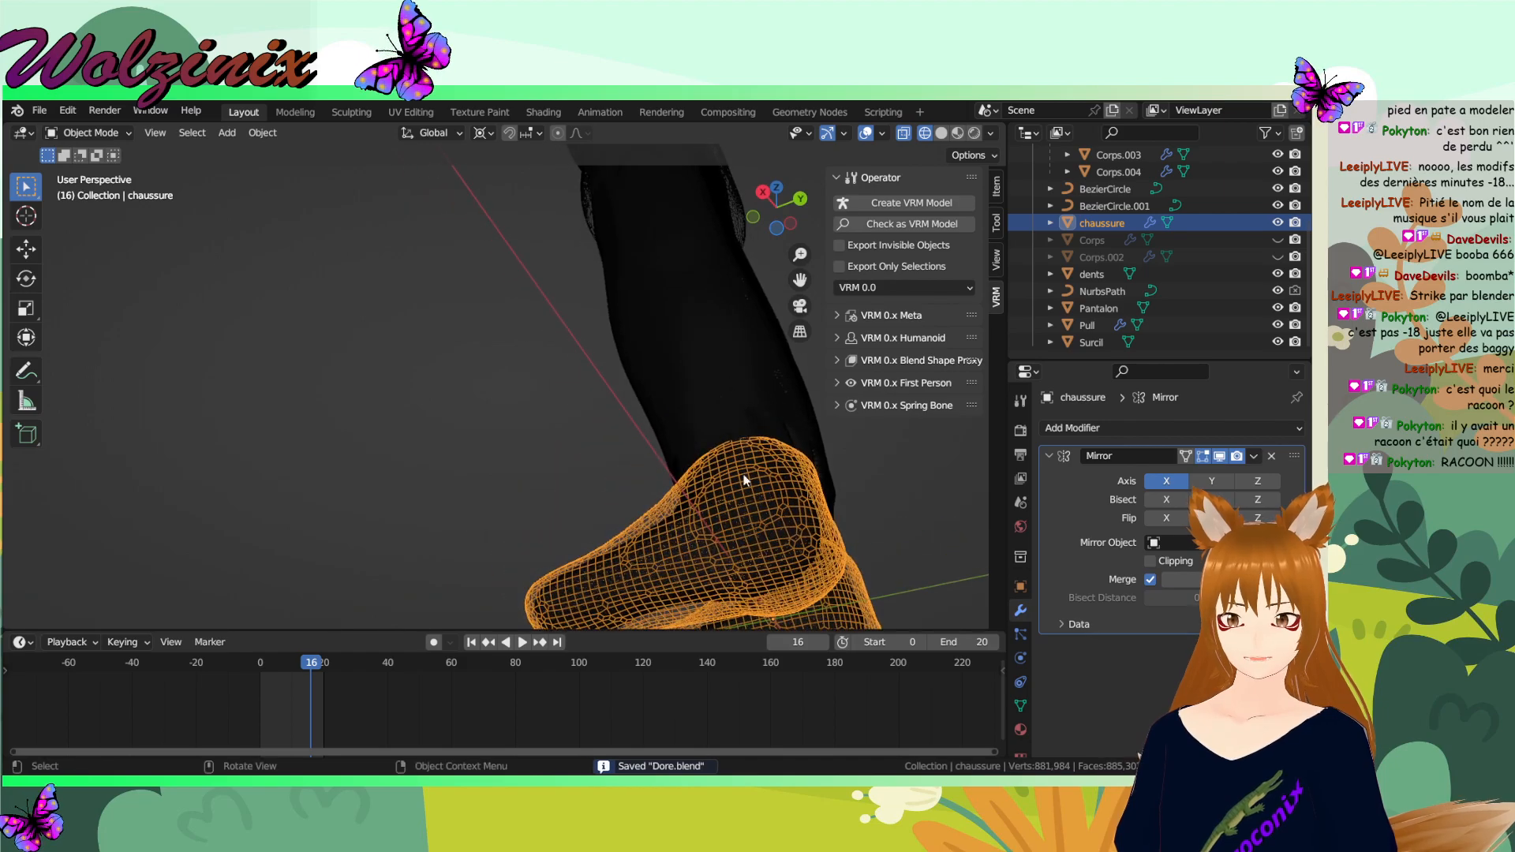
# - Put the chaussure object into Sculpt Mode facing its front ankle opening and display it in Material Preview shading
pyautogui.click(752, 192)
pyautogui.scroll(4, 744, 389)
pyautogui.keyDown('shift'); pyautogui.moveTo(791, 528); pyautogui.dragTo(446, 314, button='middle'); pyautogui.keyUp('shift')
pyautogui.scroll(1, 665, 386)
pyautogui.click(105, 133)
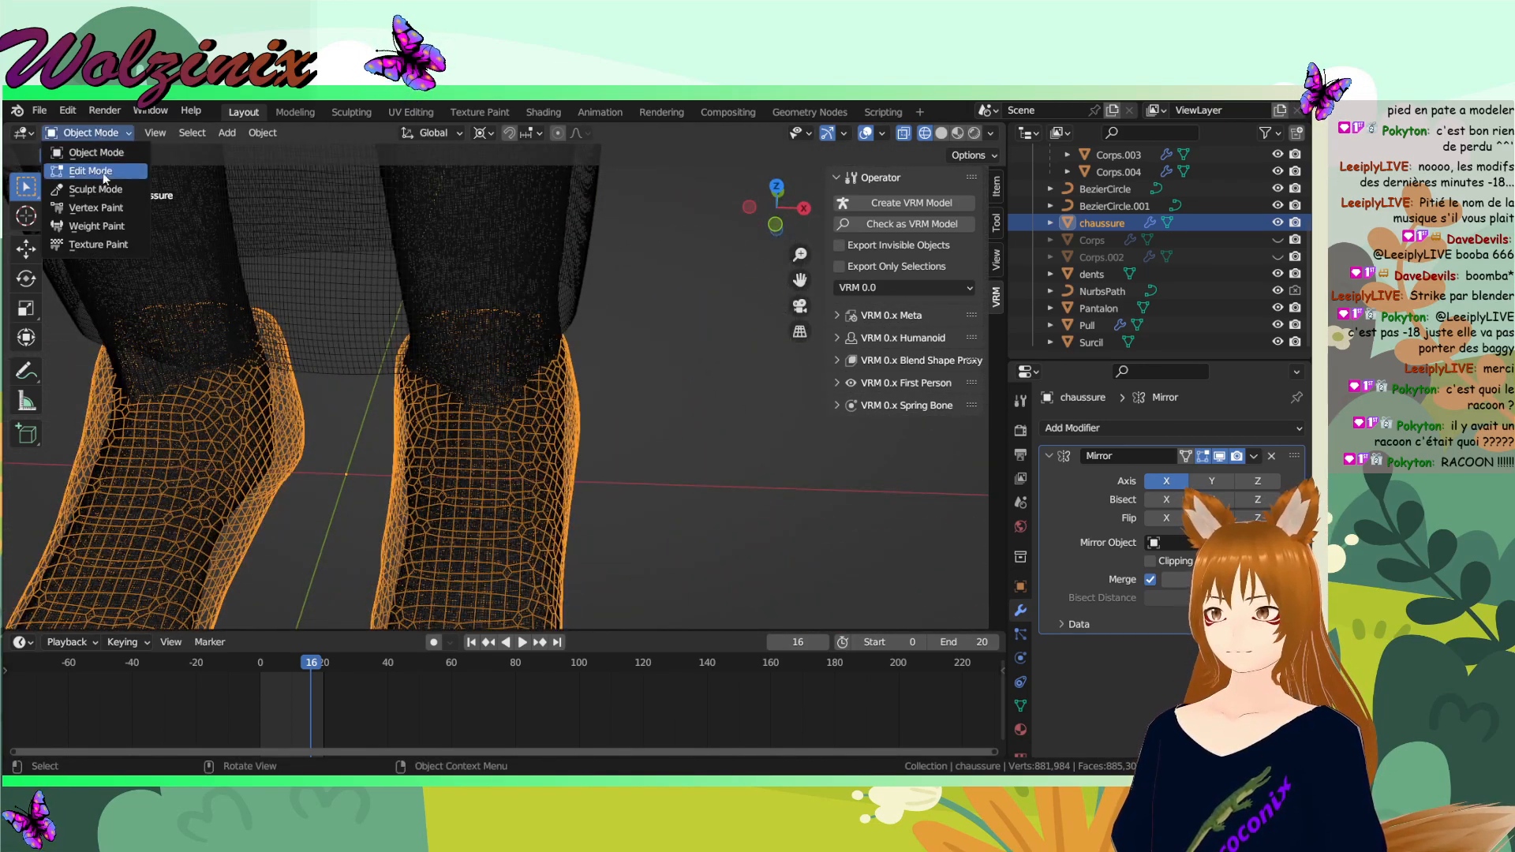
pyautogui.click(103, 189)
pyautogui.scroll(2, 536, 359)
pyautogui.press('z')
pyautogui.press('z')
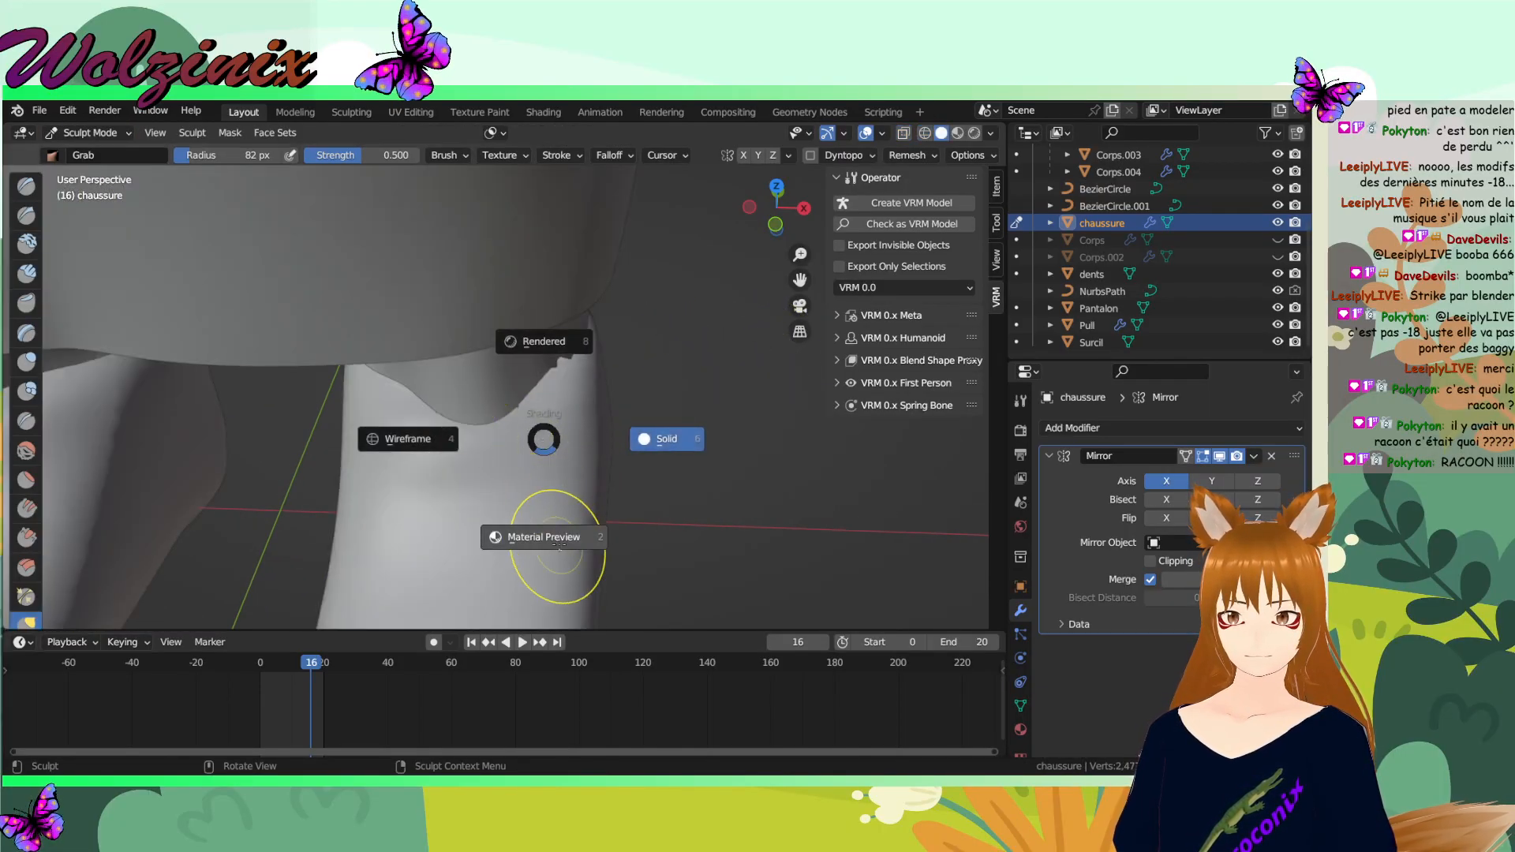
pyautogui.click(545, 537)
# - Reshape the shoe's top edge at the front of the ankle with Grab and enlarge the brush radius to 120 px
pyautogui.moveTo(363, 446); pyautogui.dragTo(379, 453)
pyautogui.moveTo(536, 490); pyautogui.dragTo(577, 471, button='middle')
pyautogui.moveTo(580, 435); pyautogui.dragTo(579, 462)
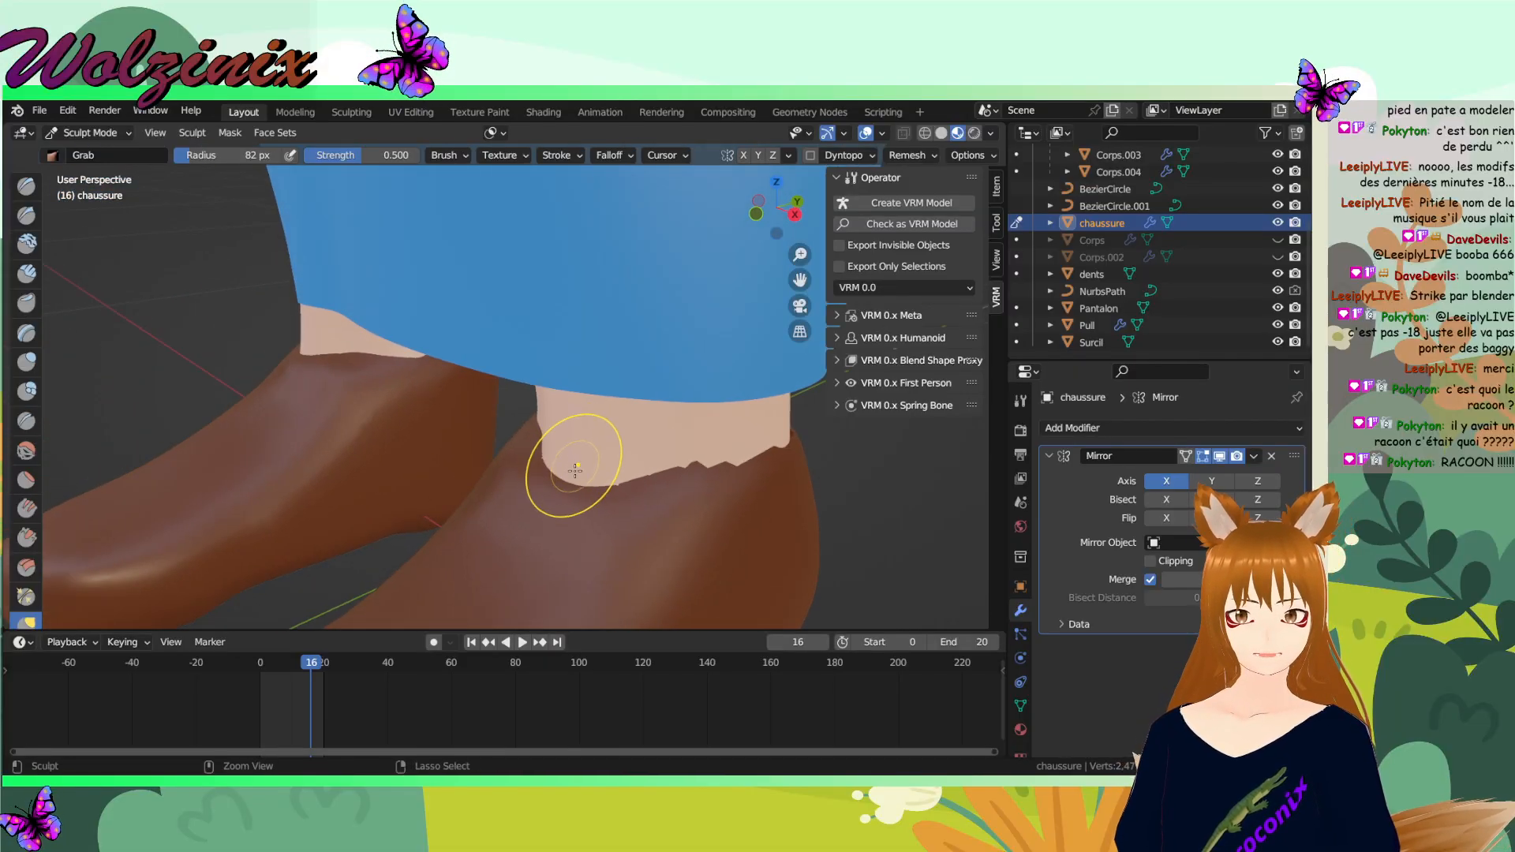
pyautogui.press('f')
pyautogui.click(605, 463)
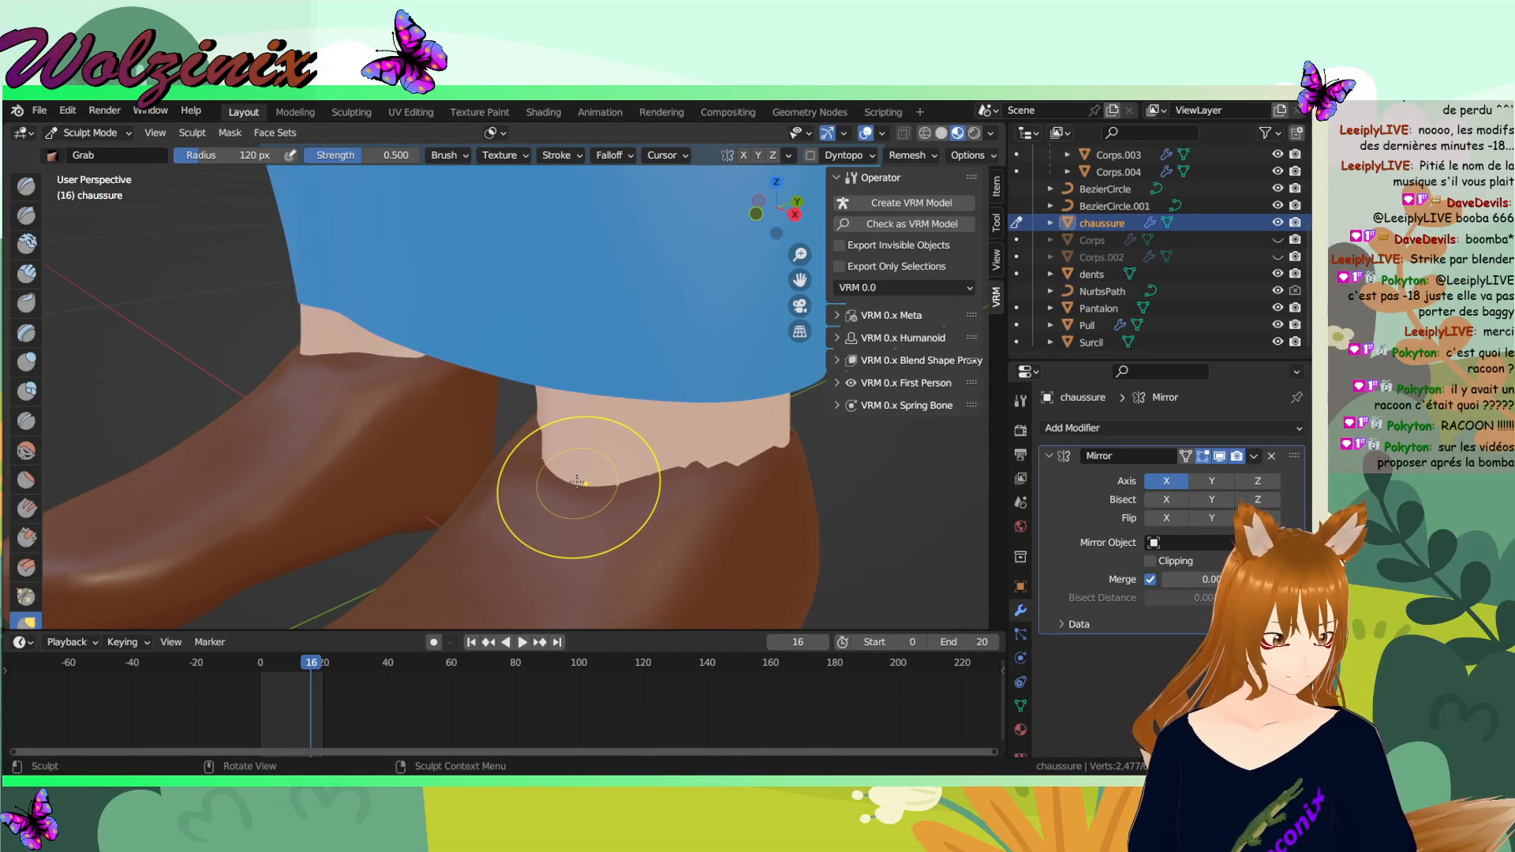
# - Check the suggested videos on the "Bomba! (X-tended Mix)" page in the browser, return to the lofi stream tab and switch back to Blender
pyautogui.hotkey('alt', 'Tab')
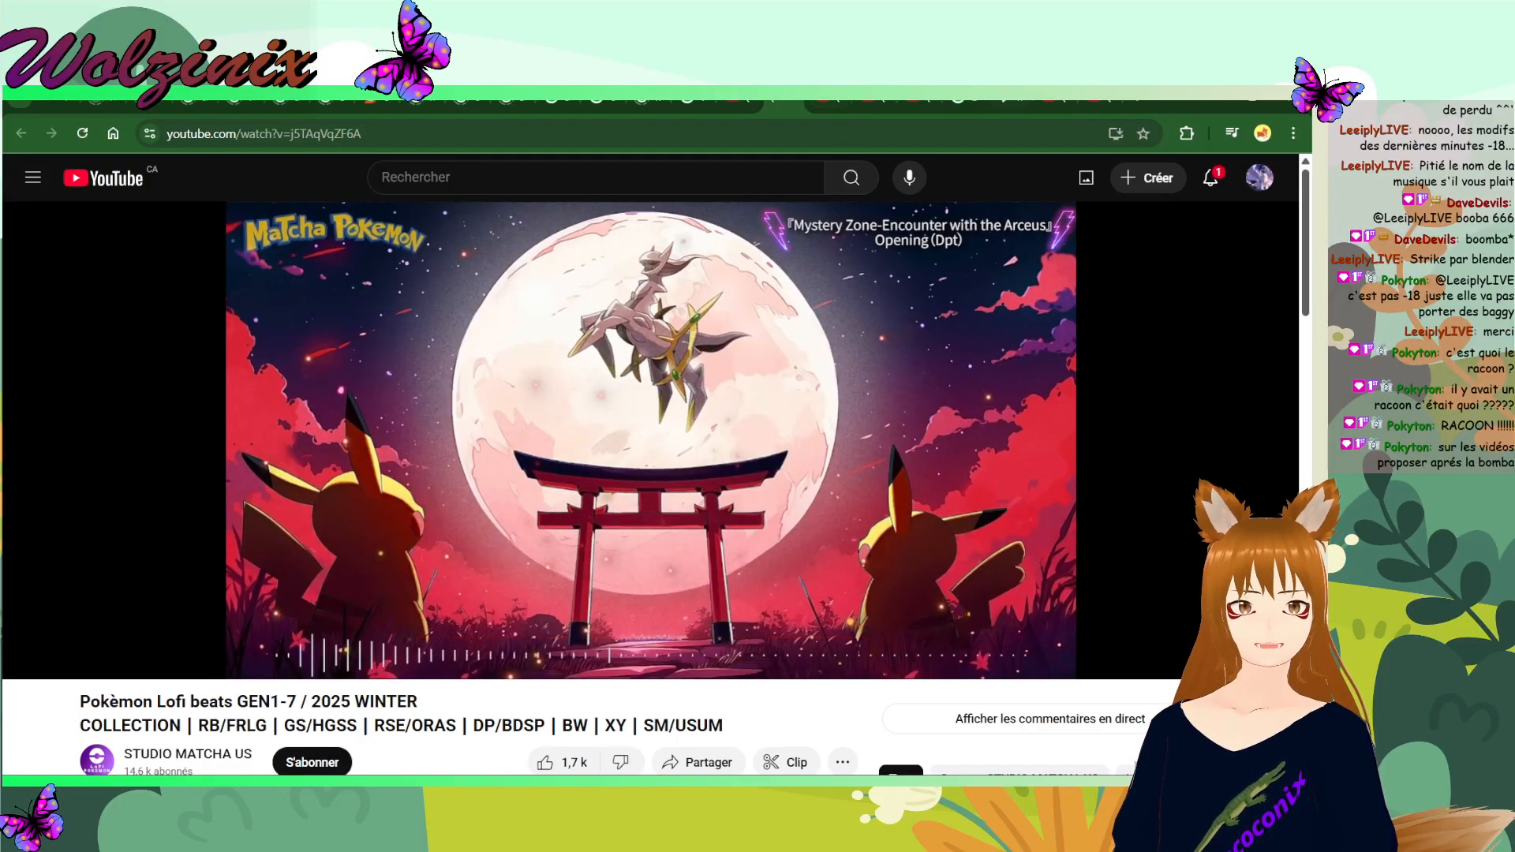
pyautogui.click(1097, 98)
pyautogui.scroll(-3, 939, 395)
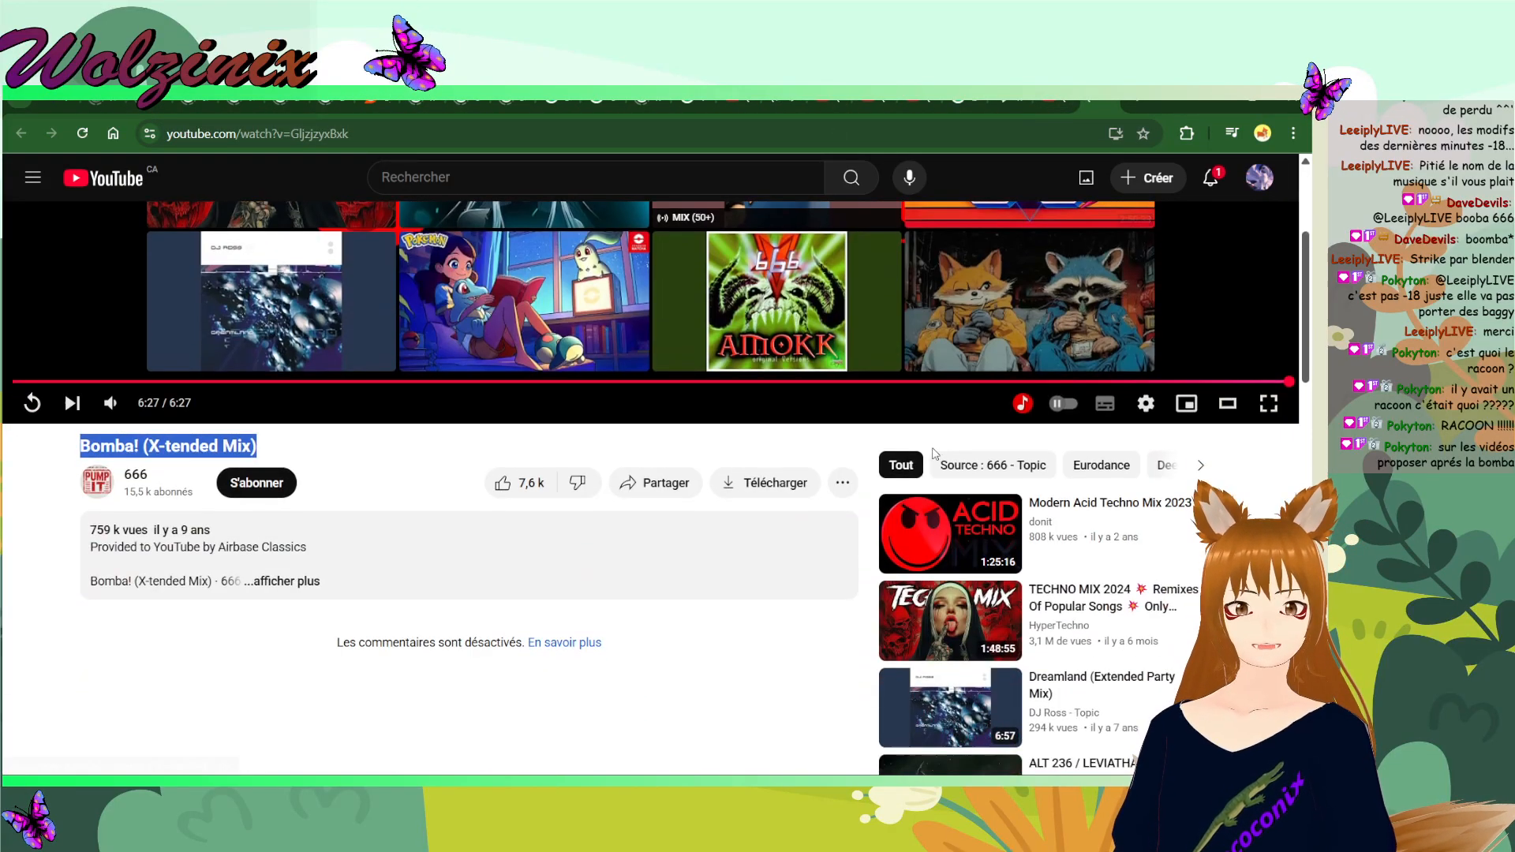
pyautogui.scroll(3, 820, 525)
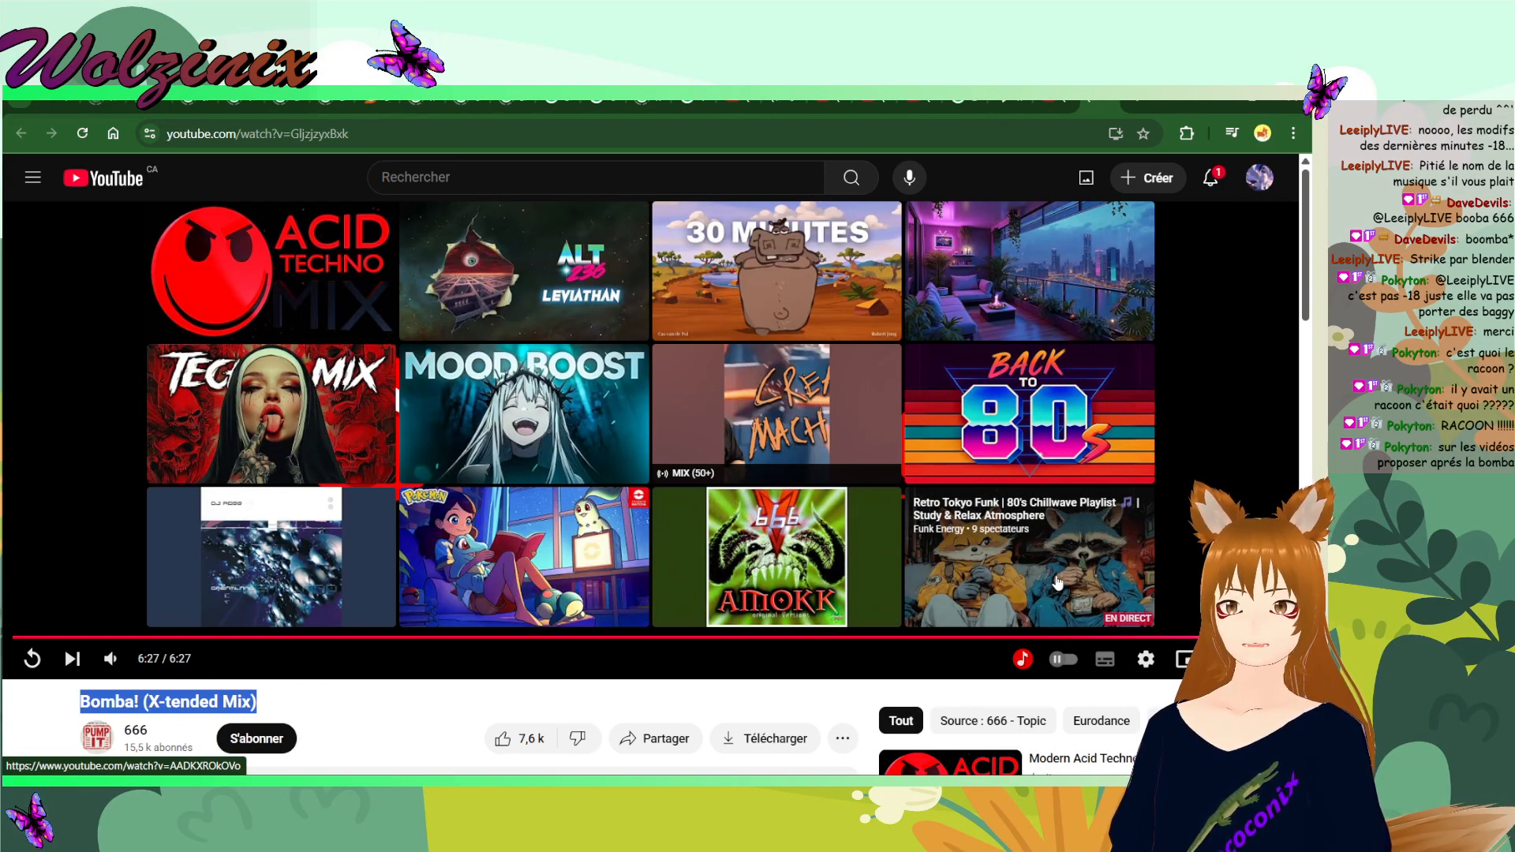
pyautogui.click(785, 100)
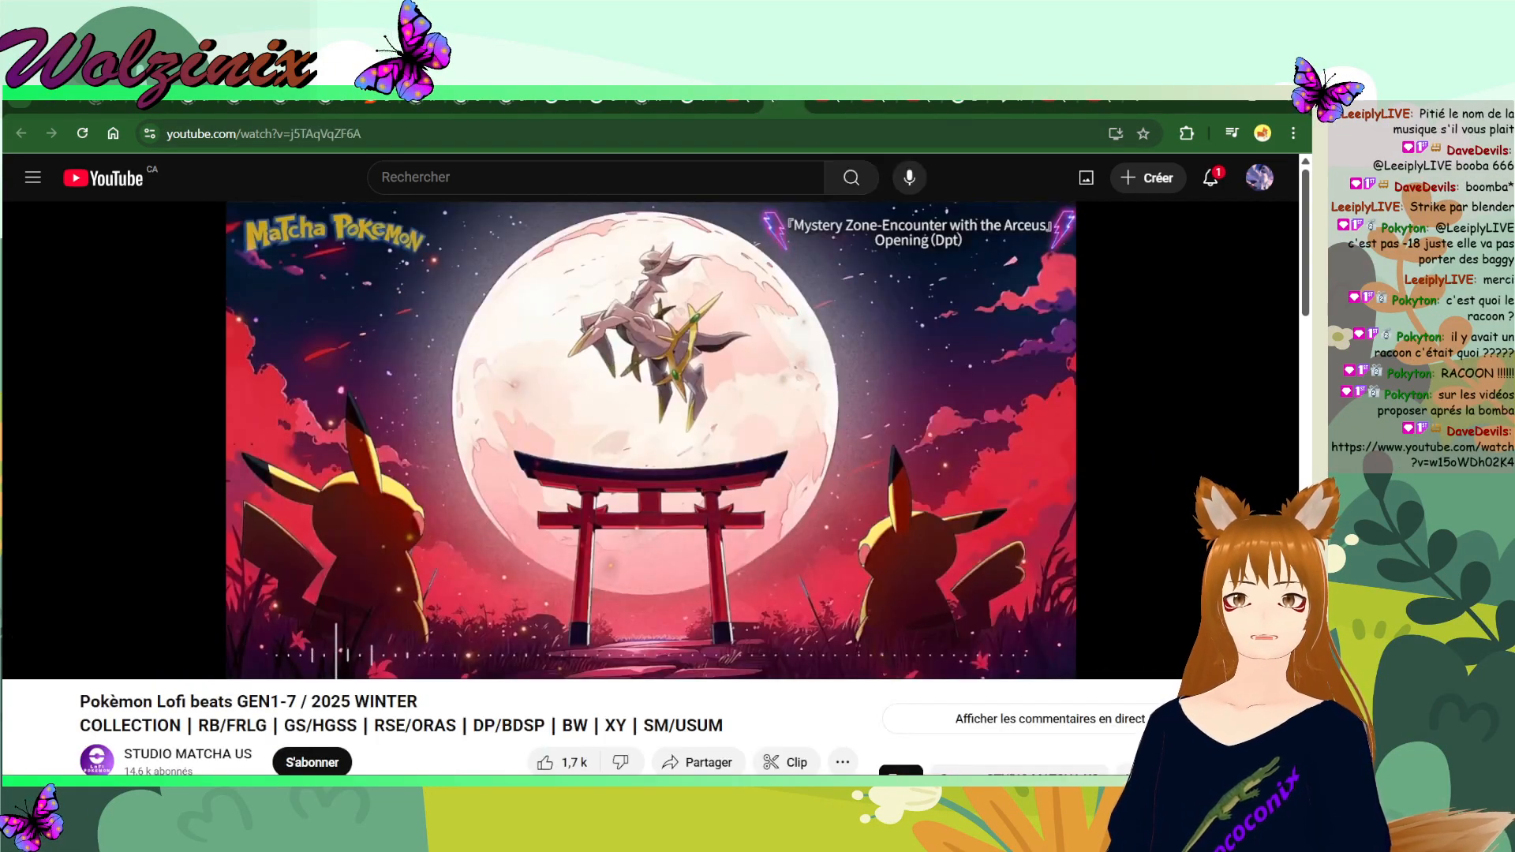
pyautogui.hotkey('alt', 'Tab')
pyautogui.moveTo(657, 412); pyautogui.dragTo(609, 399, button='middle')
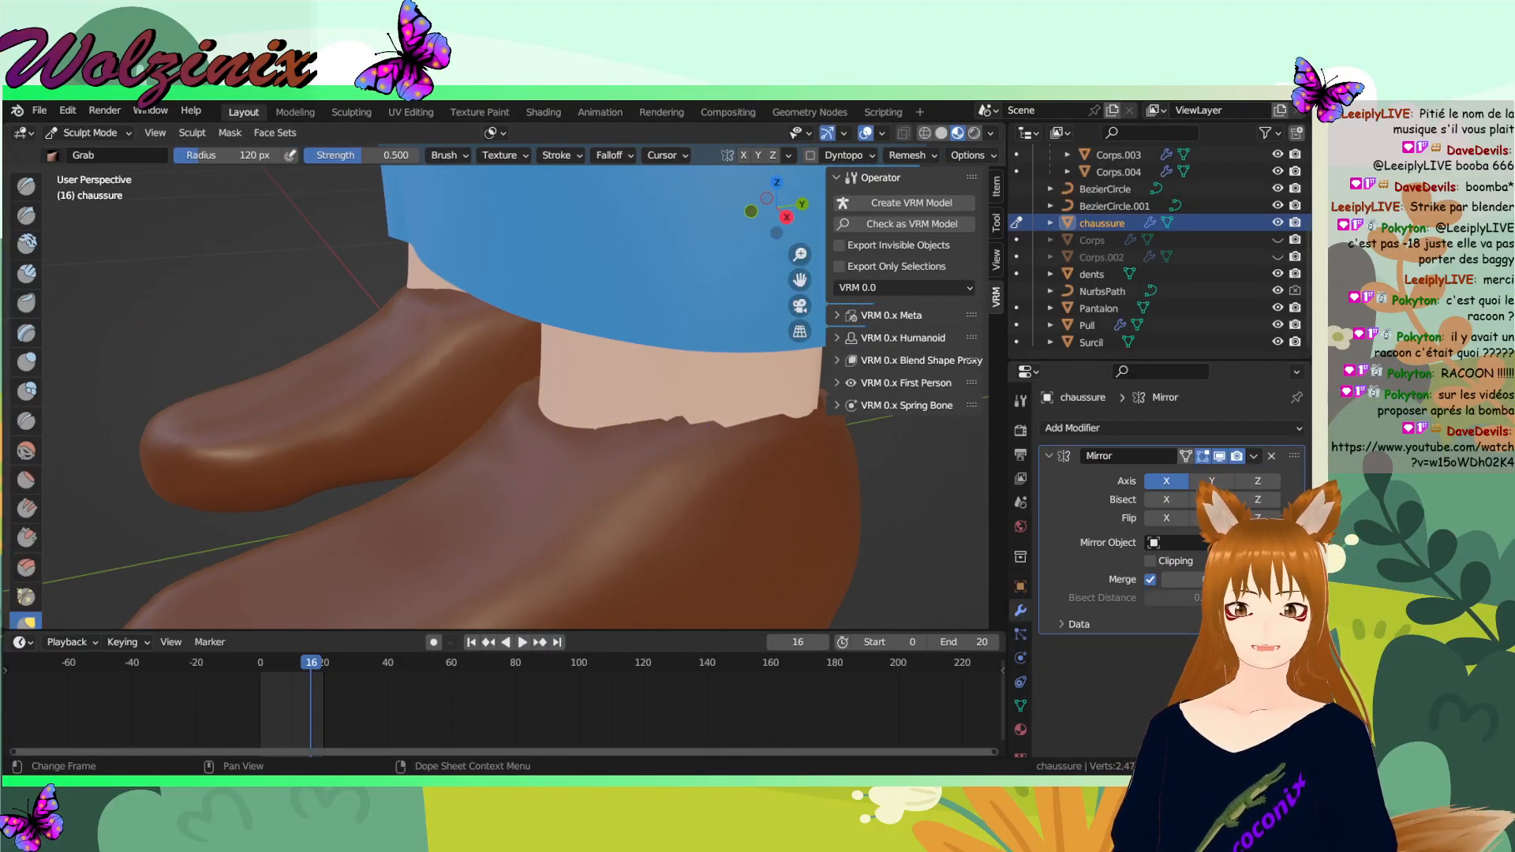
# - Switch to OBS Studio and replace the Twitch Chat dock with the Chat dock beside the preview
pyautogui.hotkey('alt', 'Tab')
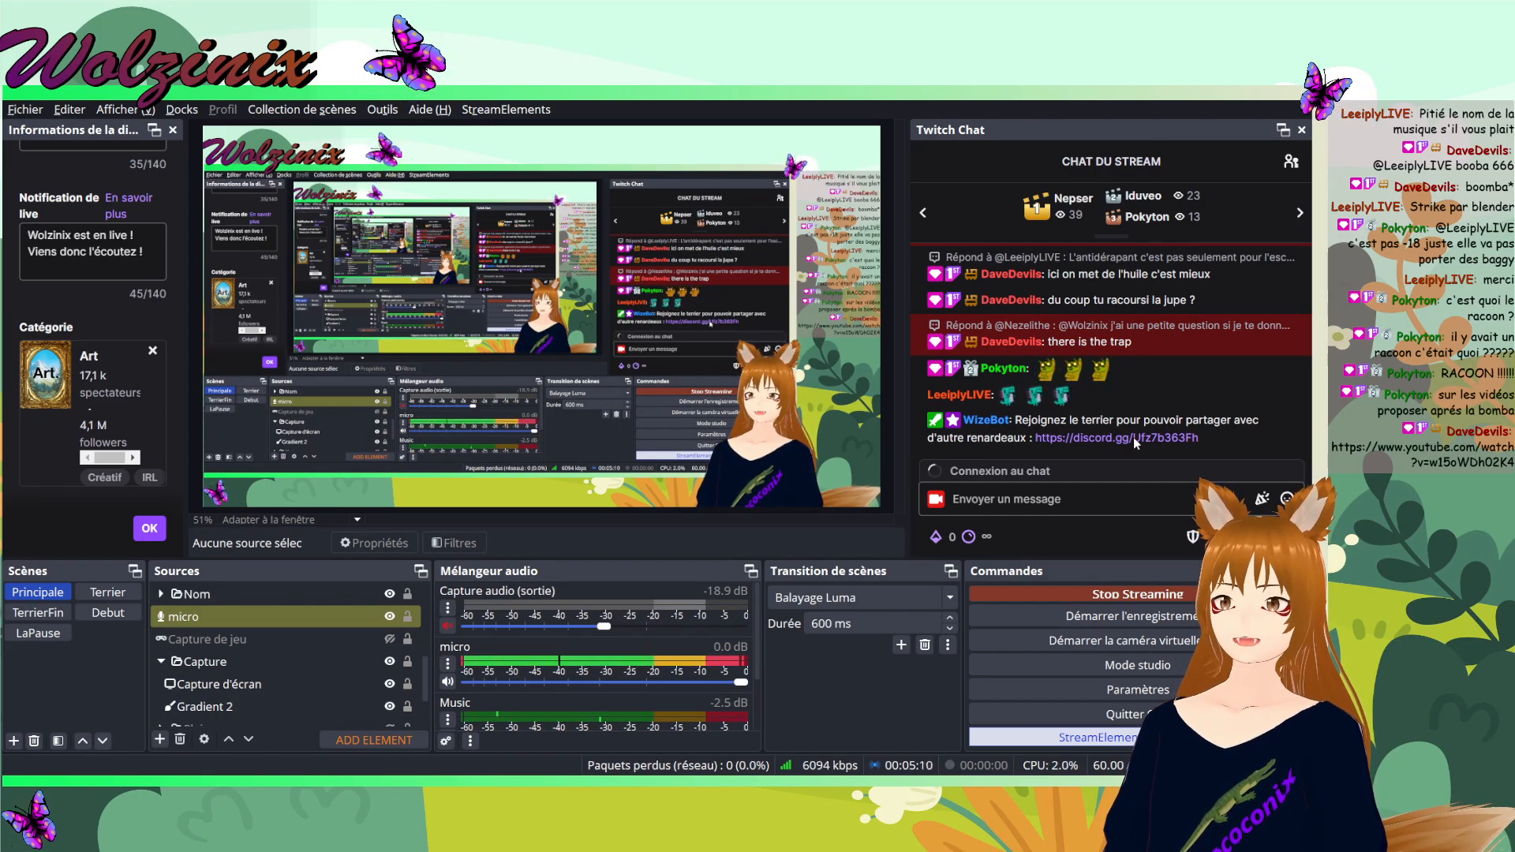
pyautogui.click(1302, 131)
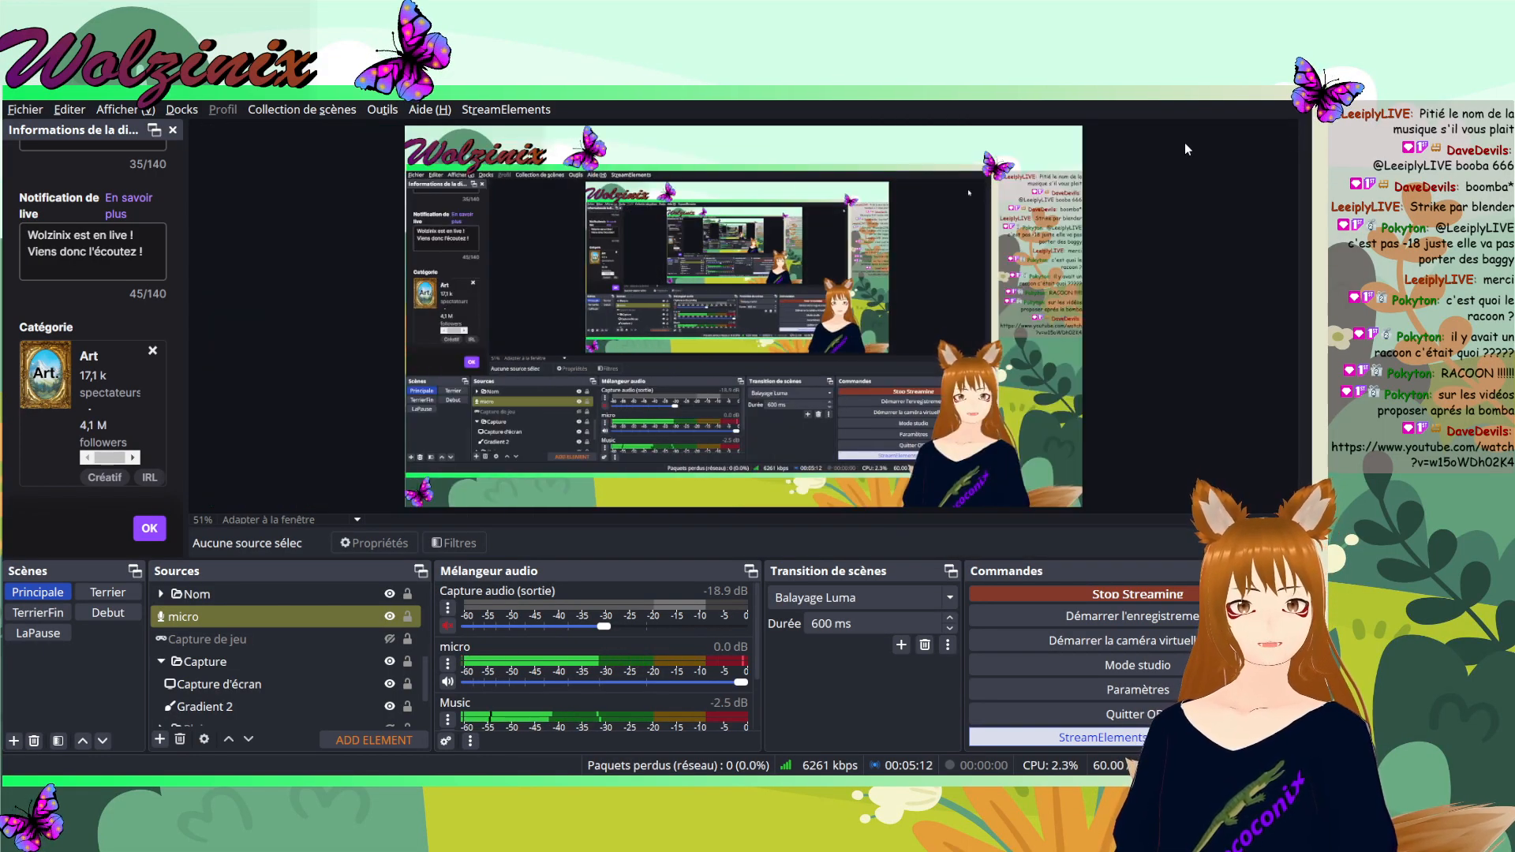
pyautogui.click(380, 109)
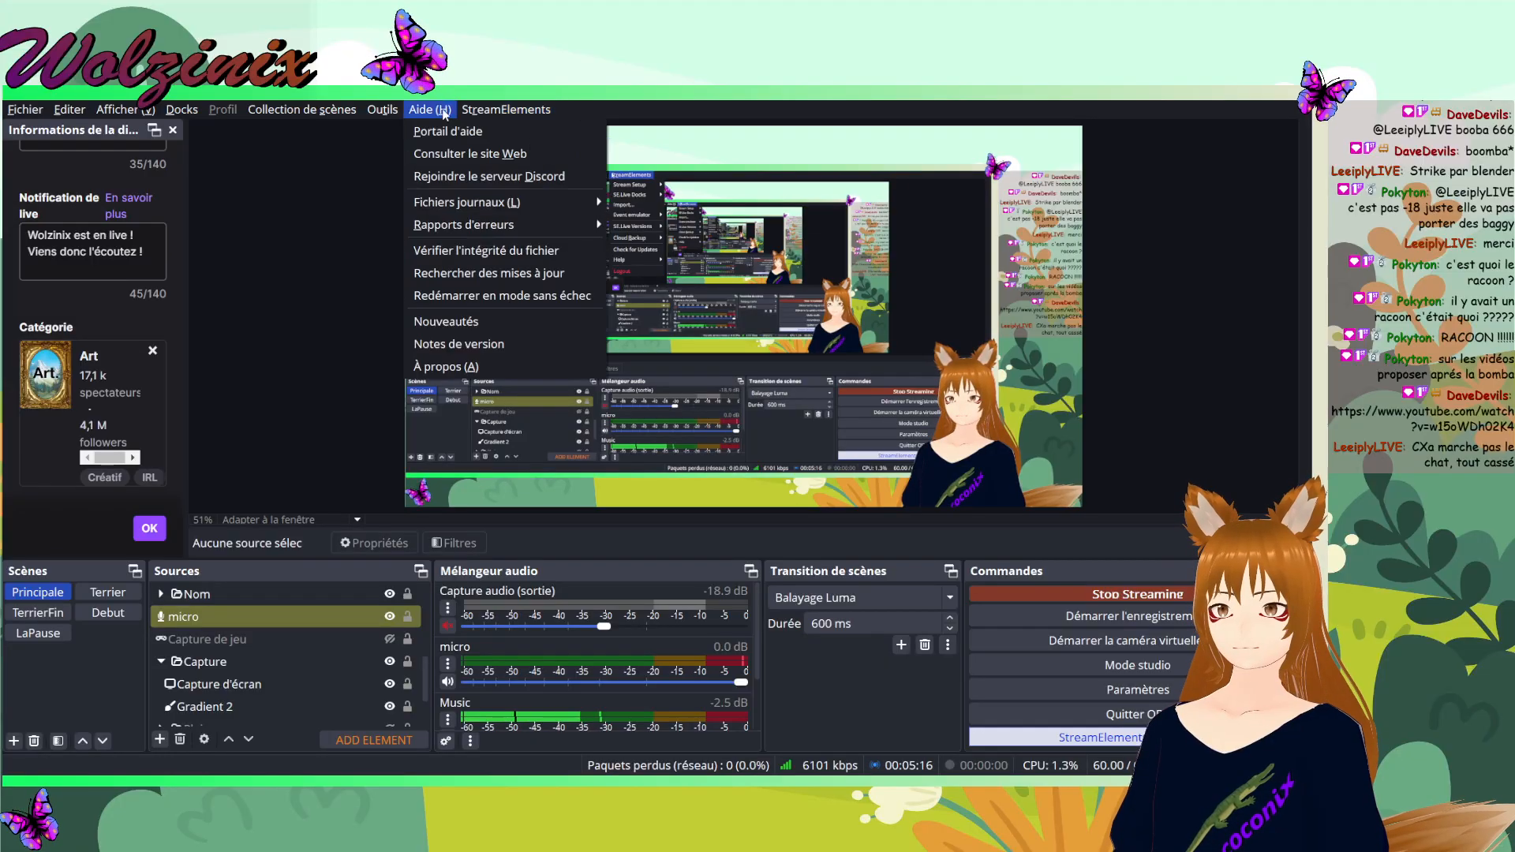
pyautogui.moveTo(295, 110)
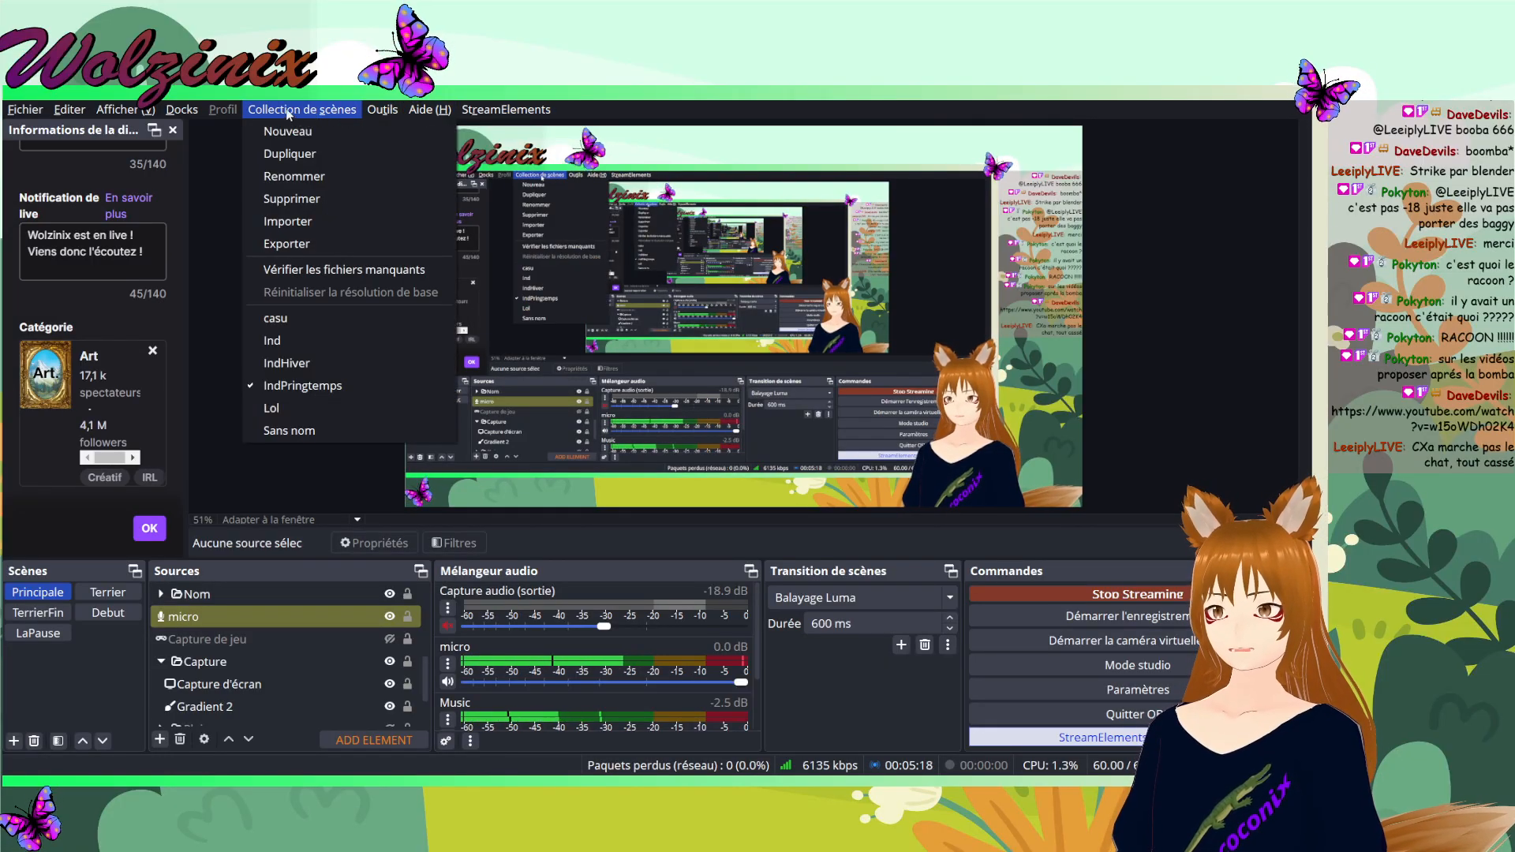
pyautogui.moveTo(181, 110)
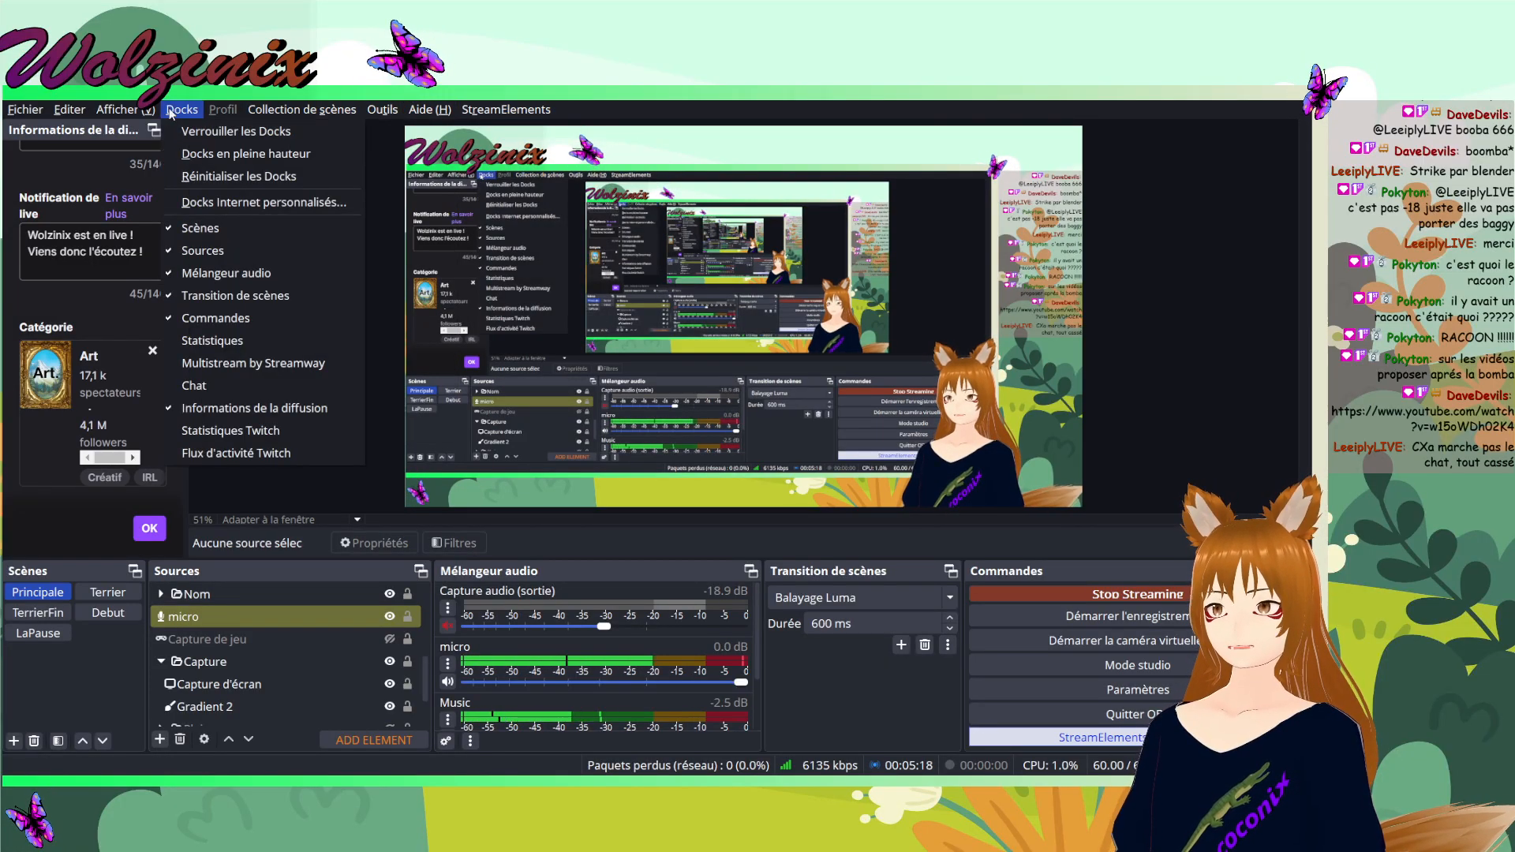
pyautogui.click(228, 383)
pyautogui.moveTo(1017, 105); pyautogui.dragTo(1258, 183)
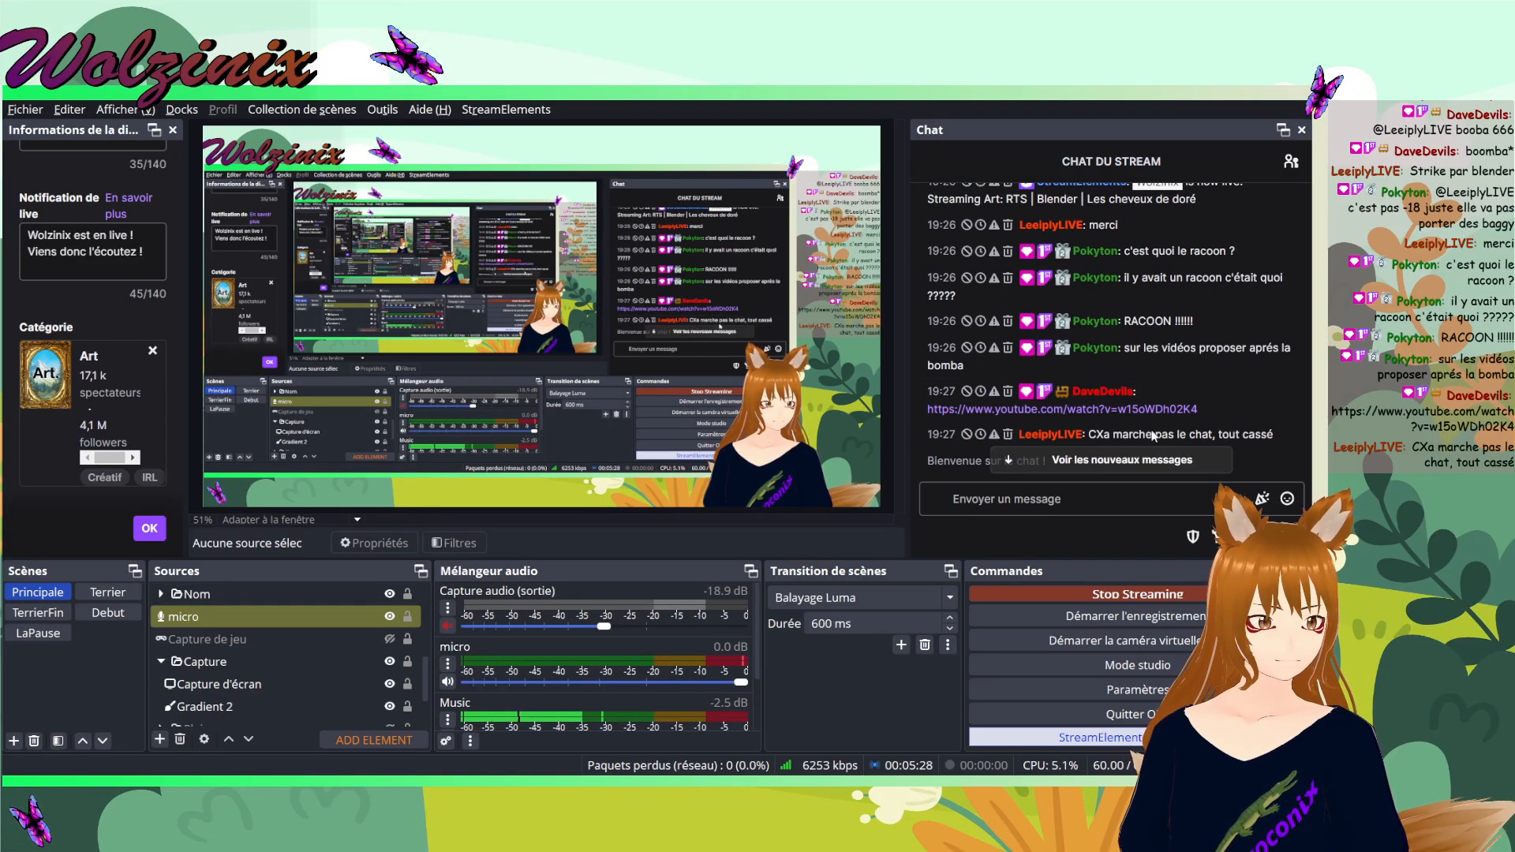
# - Open the YouTube link posted in the stream chat and turn on Music Mode for "L'AMOUR TOUJOURS"
pyautogui.click(1057, 409)
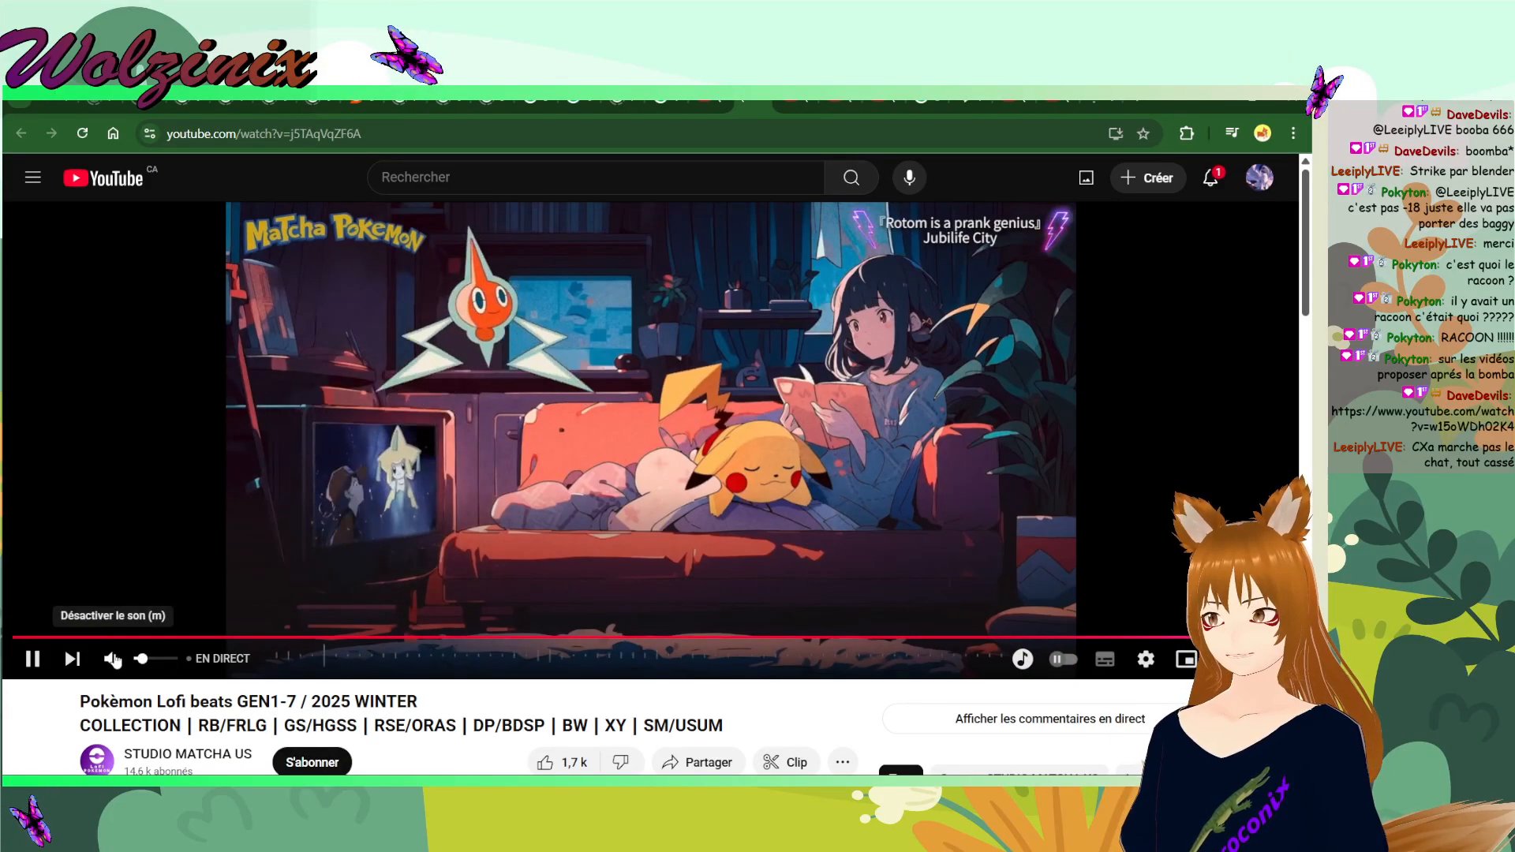
pyautogui.click(1098, 103)
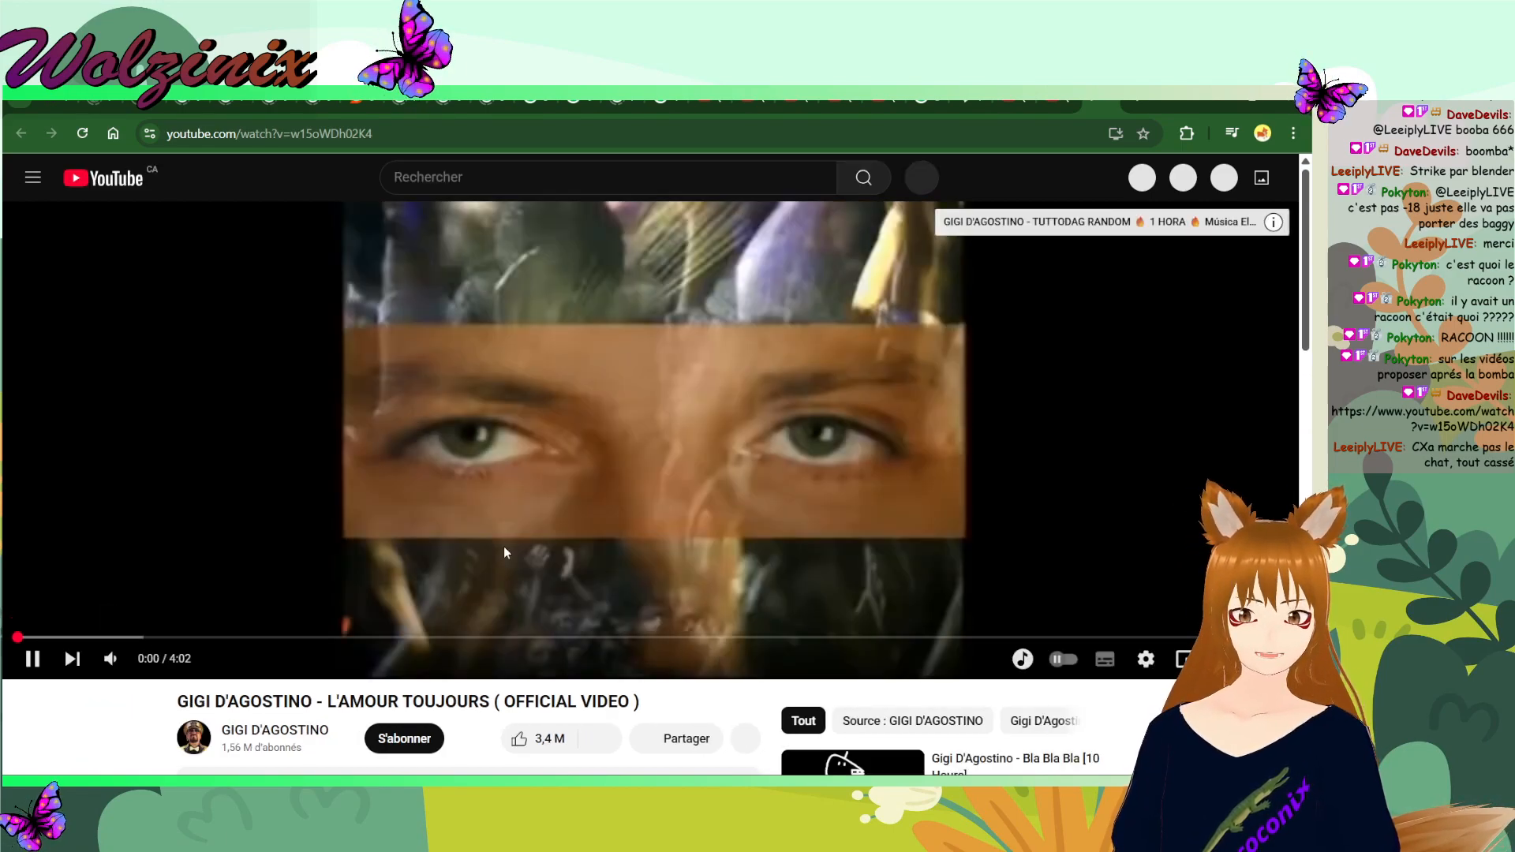
pyautogui.click(1022, 658)
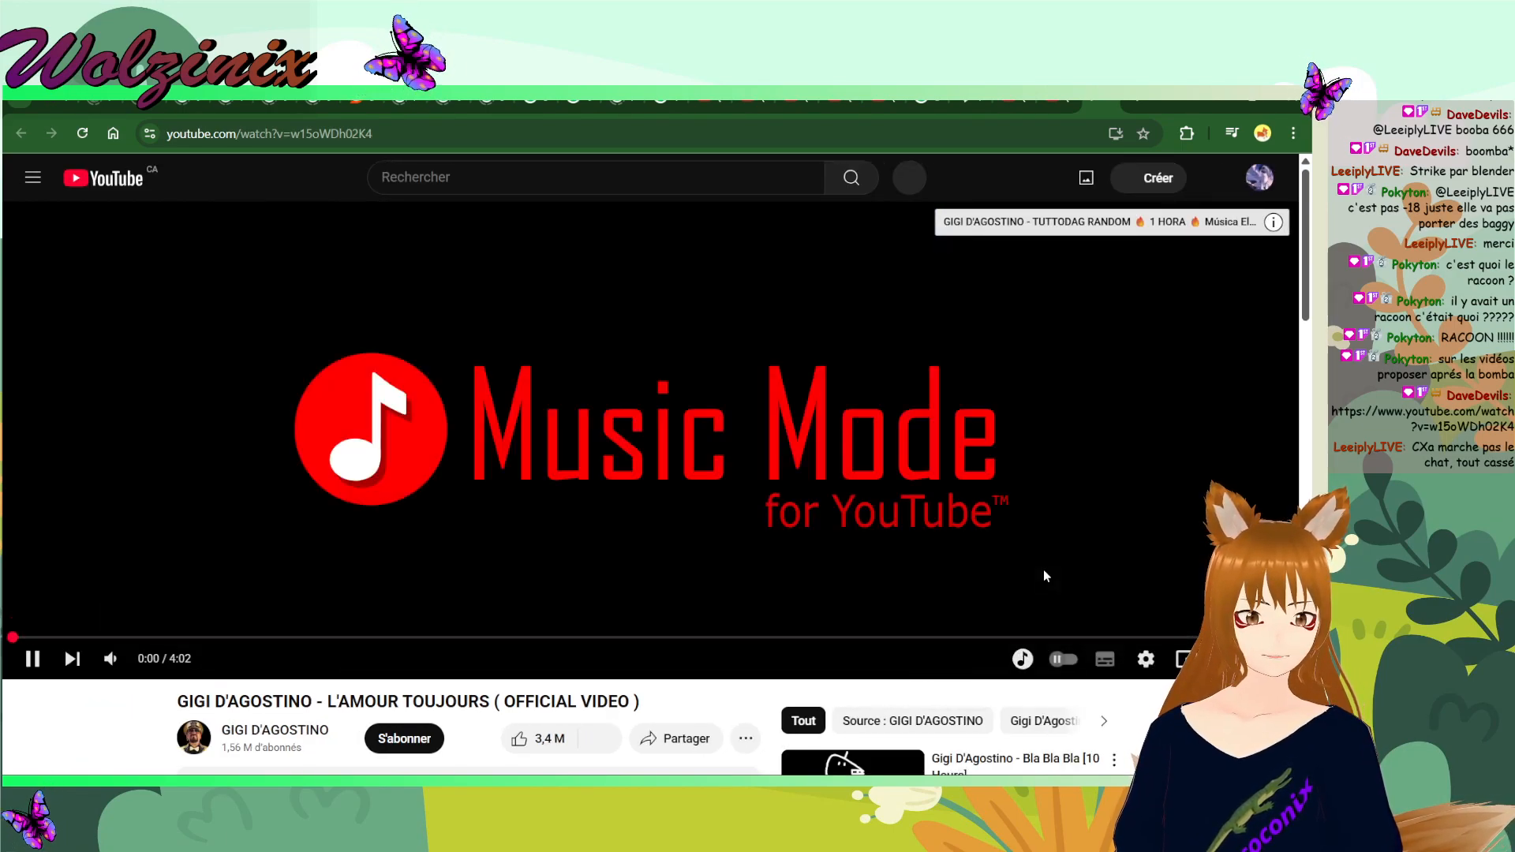
# - Switch to Blender and adjust the shoe's top edge with Grab in the right orthographic view
pyautogui.moveTo(978, 789)
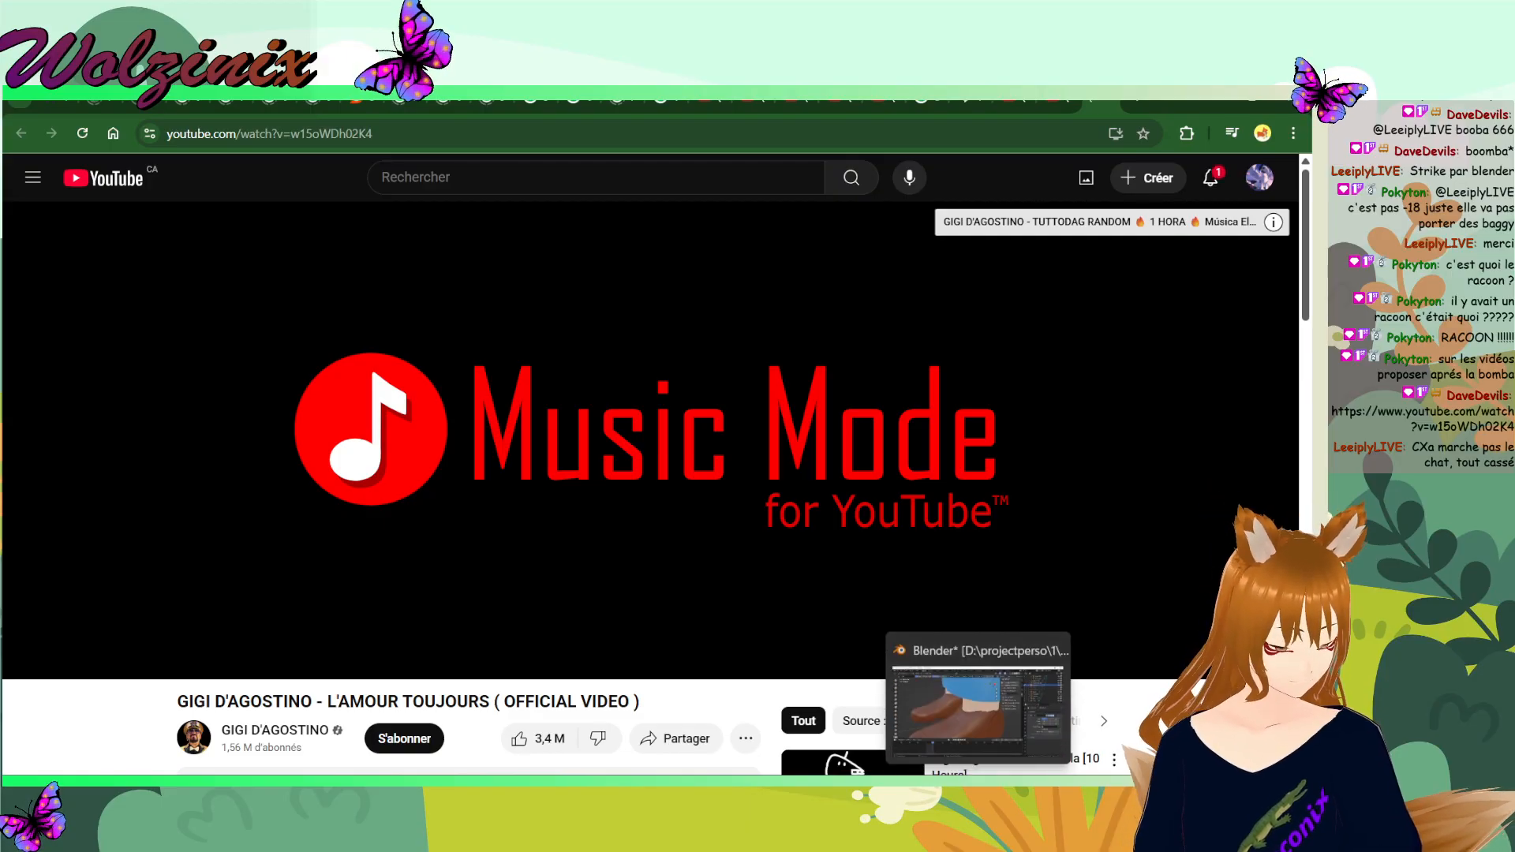
pyautogui.click(957, 762)
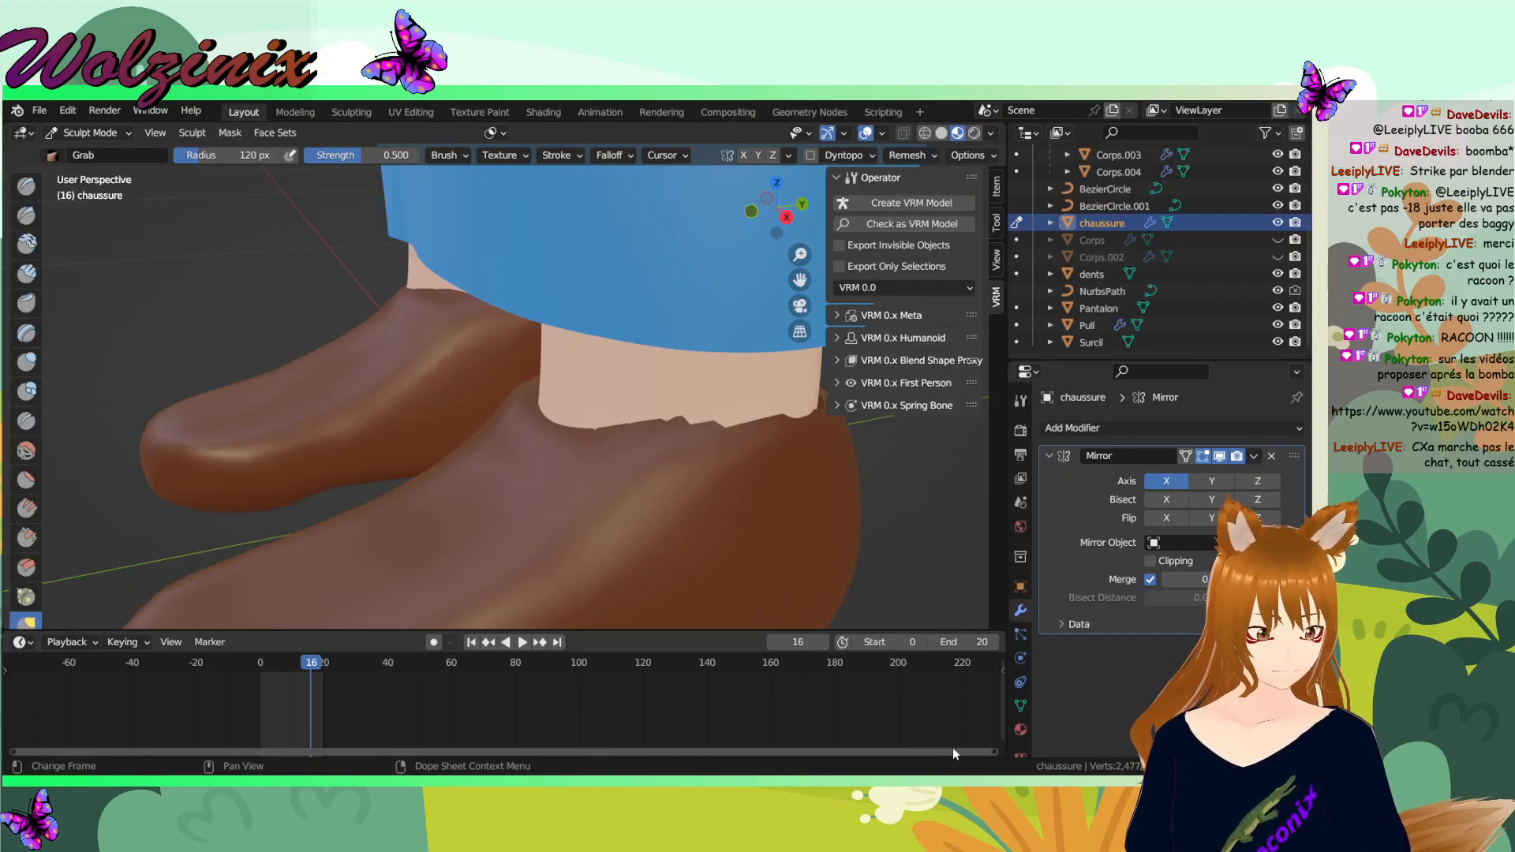
pyautogui.keyDown('shift'); pyautogui.moveTo(806, 510); pyautogui.dragTo(737, 452, button='middle'); pyautogui.keyUp('shift')
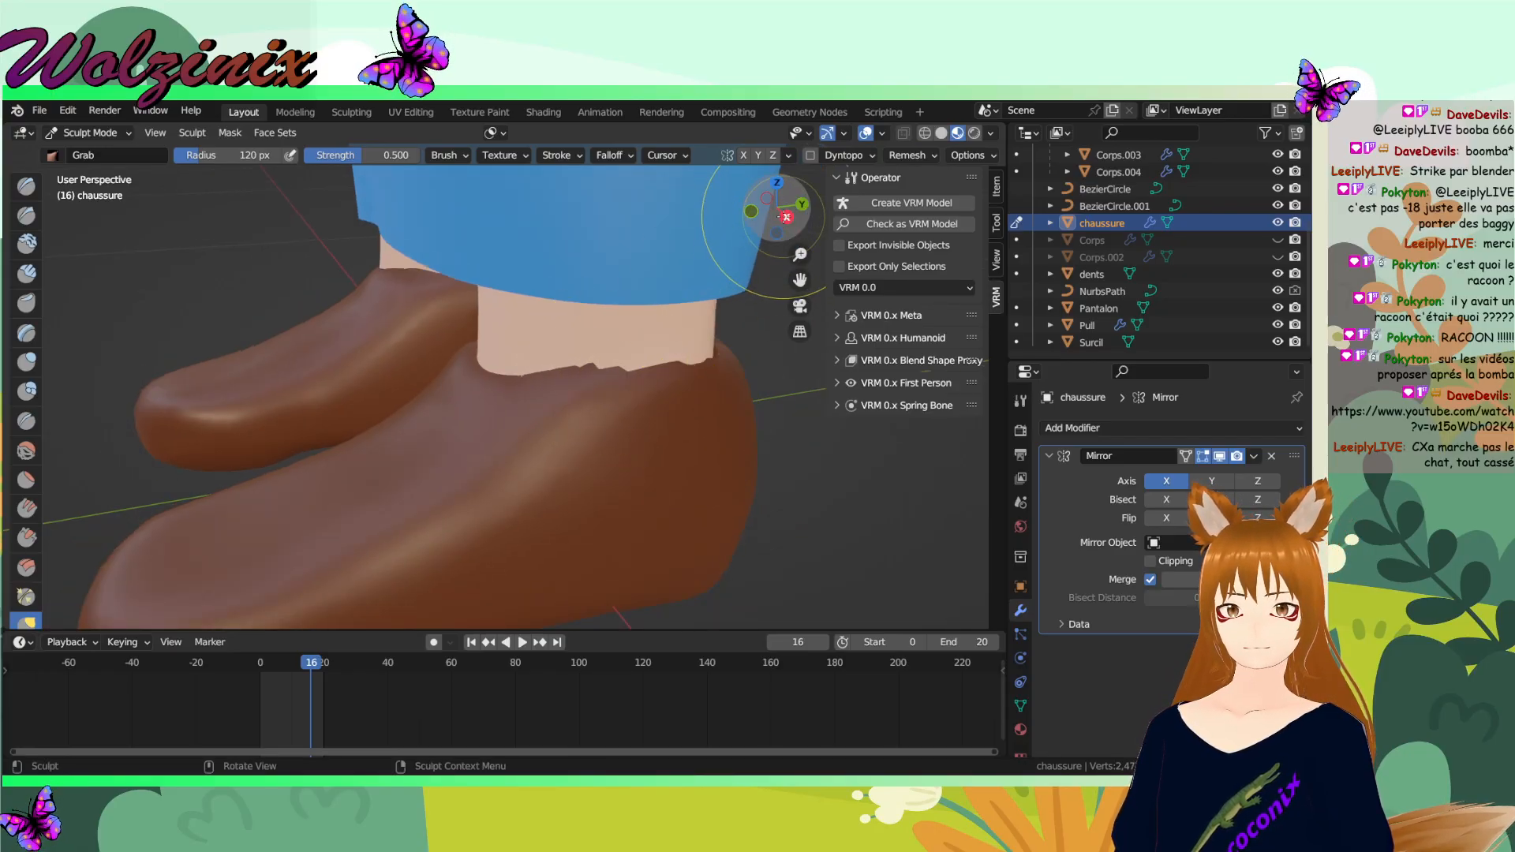
pyautogui.click(786, 216)
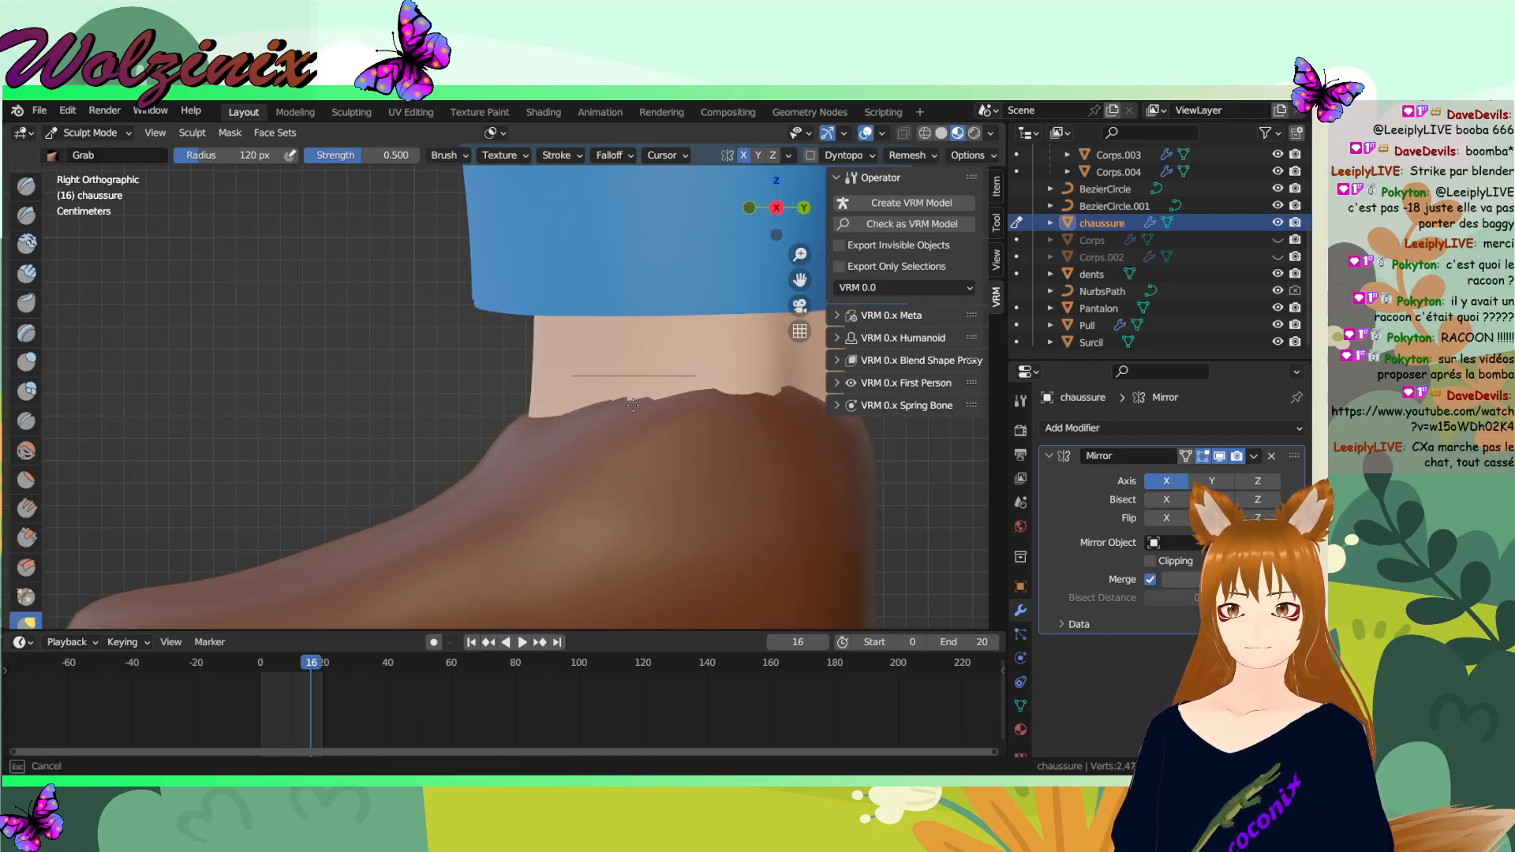
pyautogui.press('z')
pyautogui.click(667, 514)
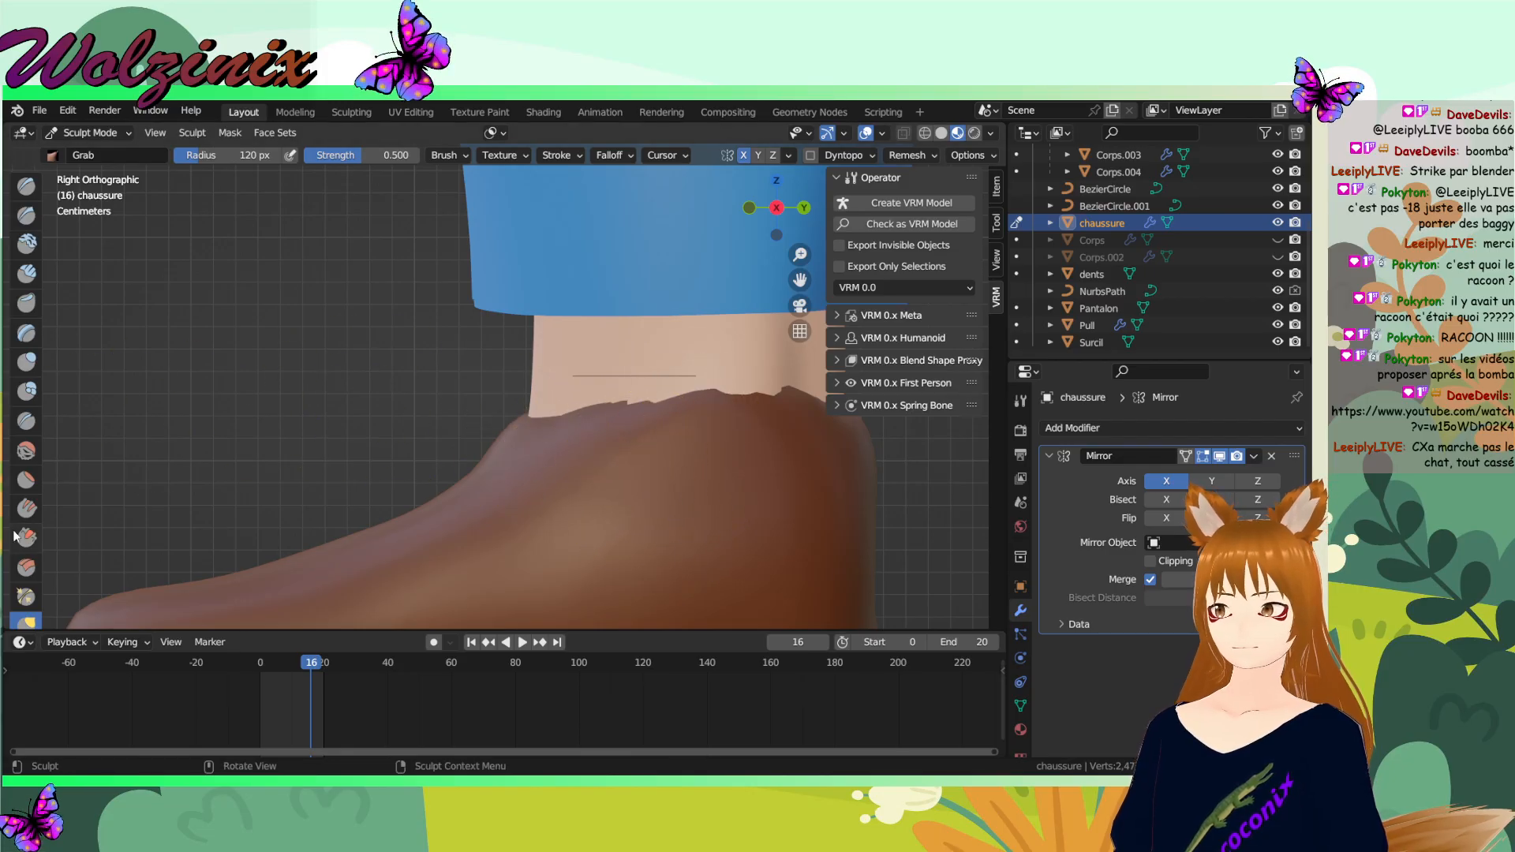
# - Undo the last stroke and smooth the jagged top edge of the shoe with the Smooth brush at 30 px
pyautogui.click(26, 455)
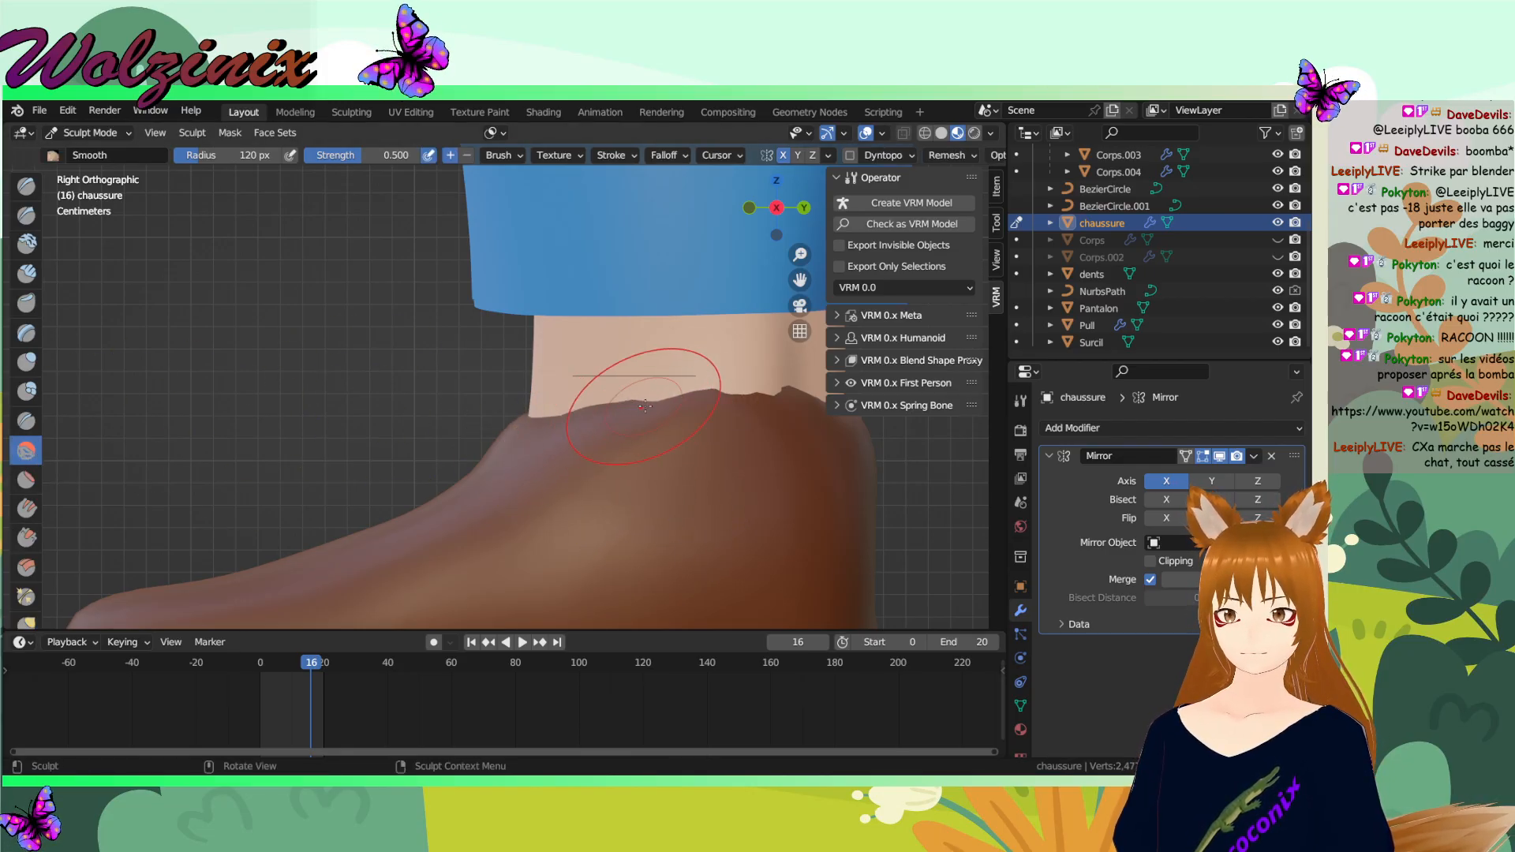
pyautogui.hotkey('ctrl', 'z')
pyautogui.press('f')
pyautogui.click(741, 404)
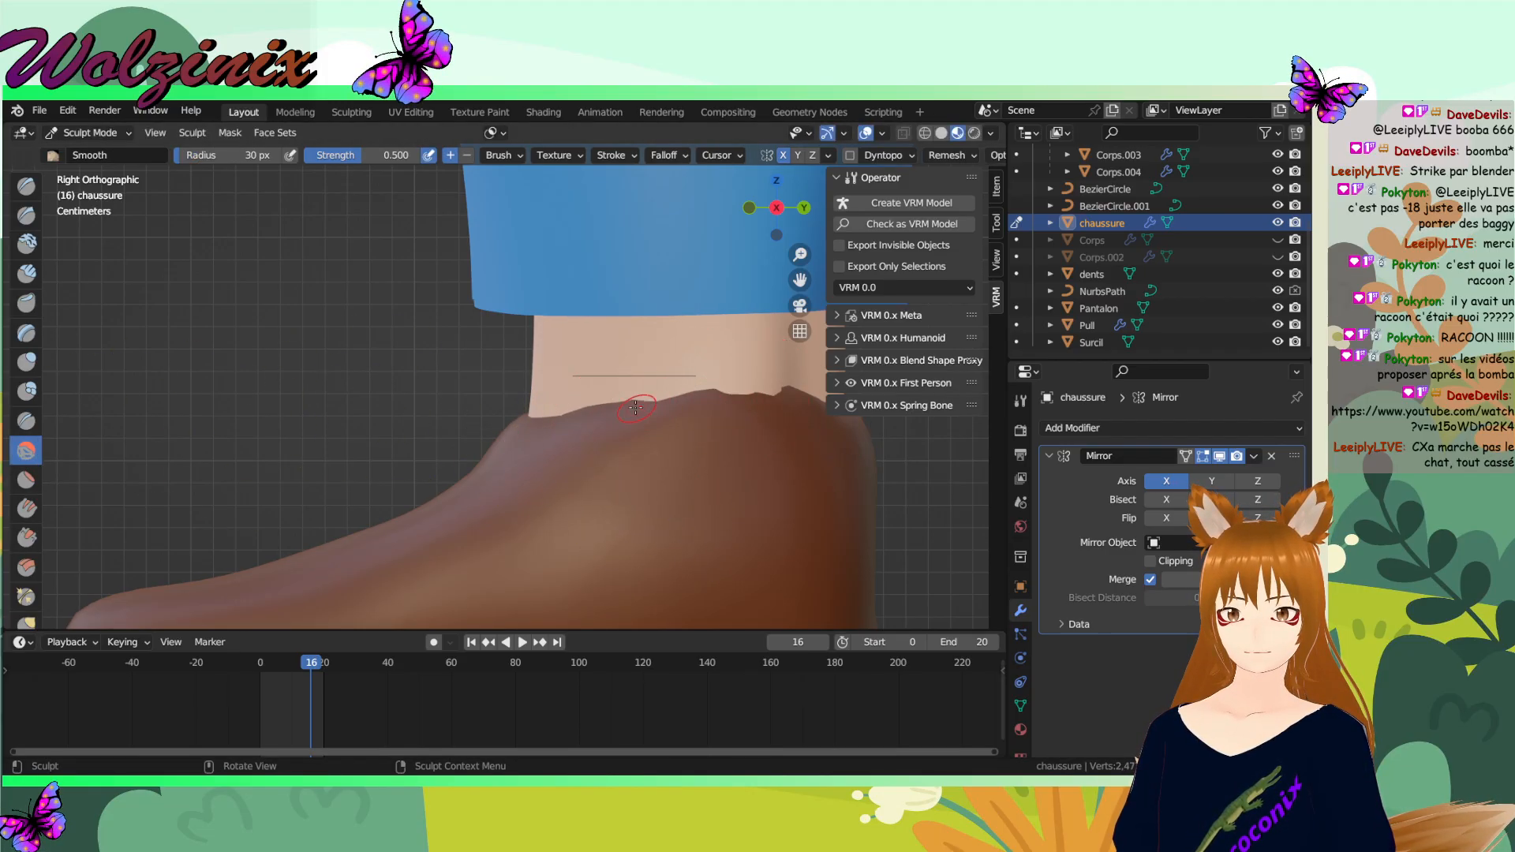
# - Switch the viewport to Solid shading to inspect the shoe's top edge
pyautogui.moveTo(734, 406); pyautogui.dragTo(777, 402, button='middle')
pyautogui.click(778, 209)
pyautogui.press('z')
pyautogui.click(647, 350)
pyautogui.moveTo(646, 349)
pyautogui.keyDown('shift'); pyautogui.mouseDown(button='middle')
pyautogui.moveTo(505, 383)
pyautogui.moveTo(895, 359)
pyautogui.mouseUp(button='middle'); pyautogui.keyUp('shift')
pyautogui.hotkey('shift', 'z')
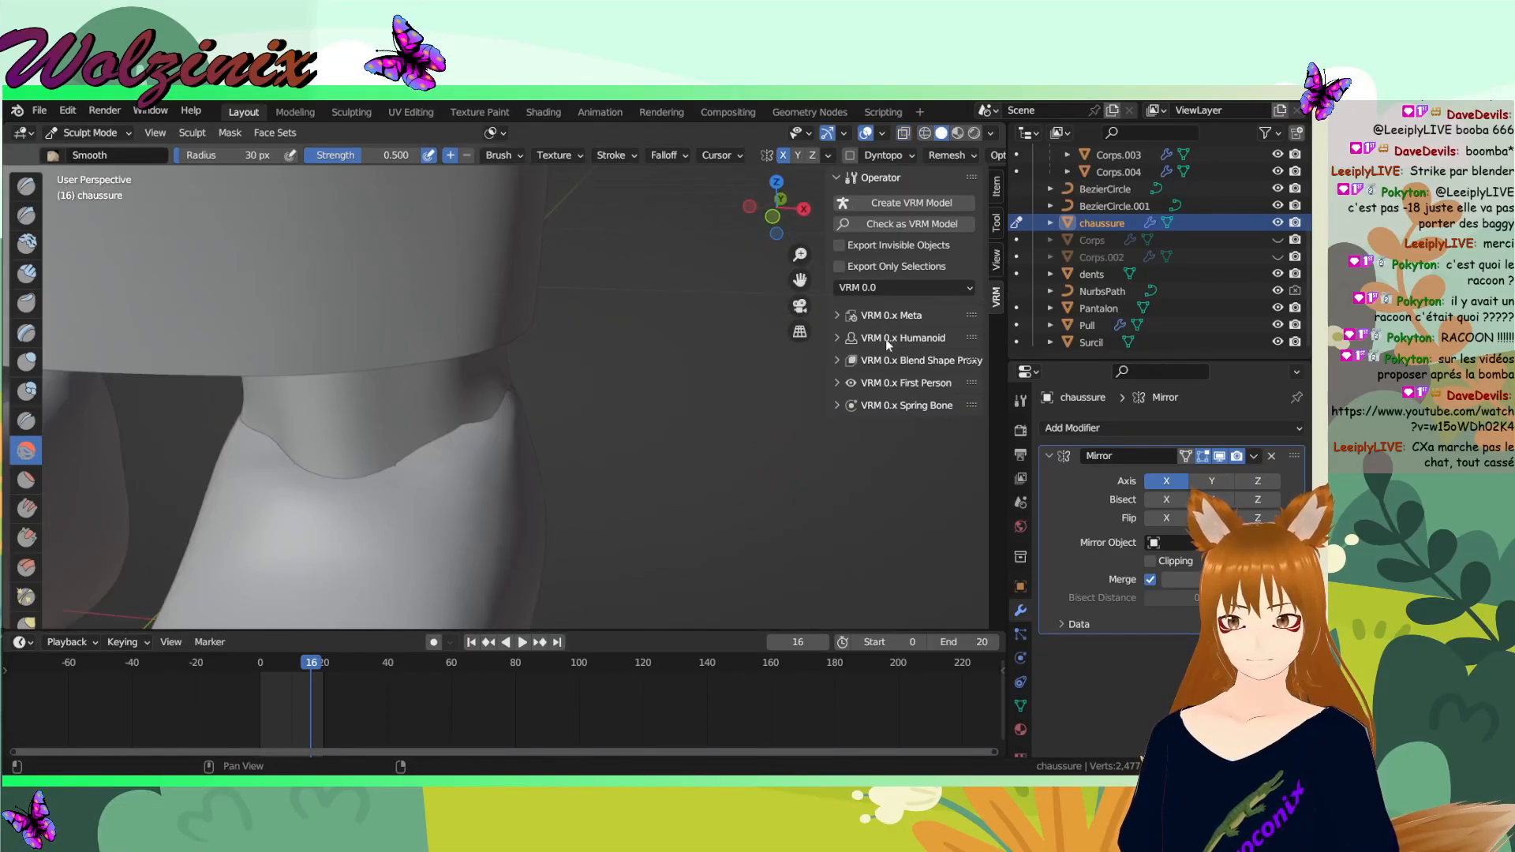
# - Smooth the shoe's top edge around the ankle from the right, back, left and front orthographic views
pyautogui.click(803, 209)
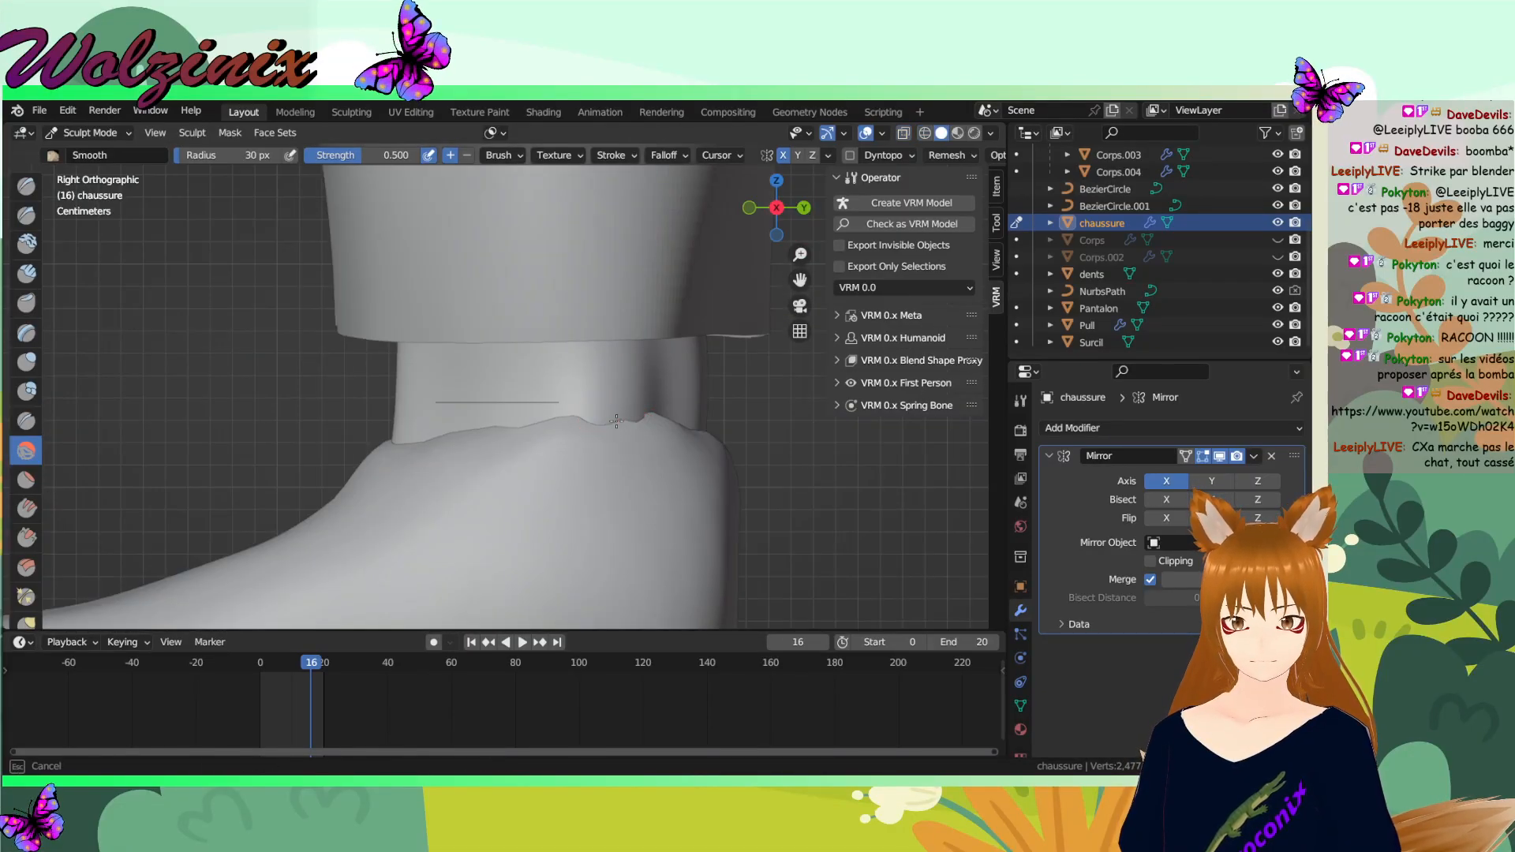
pyautogui.click(803, 208)
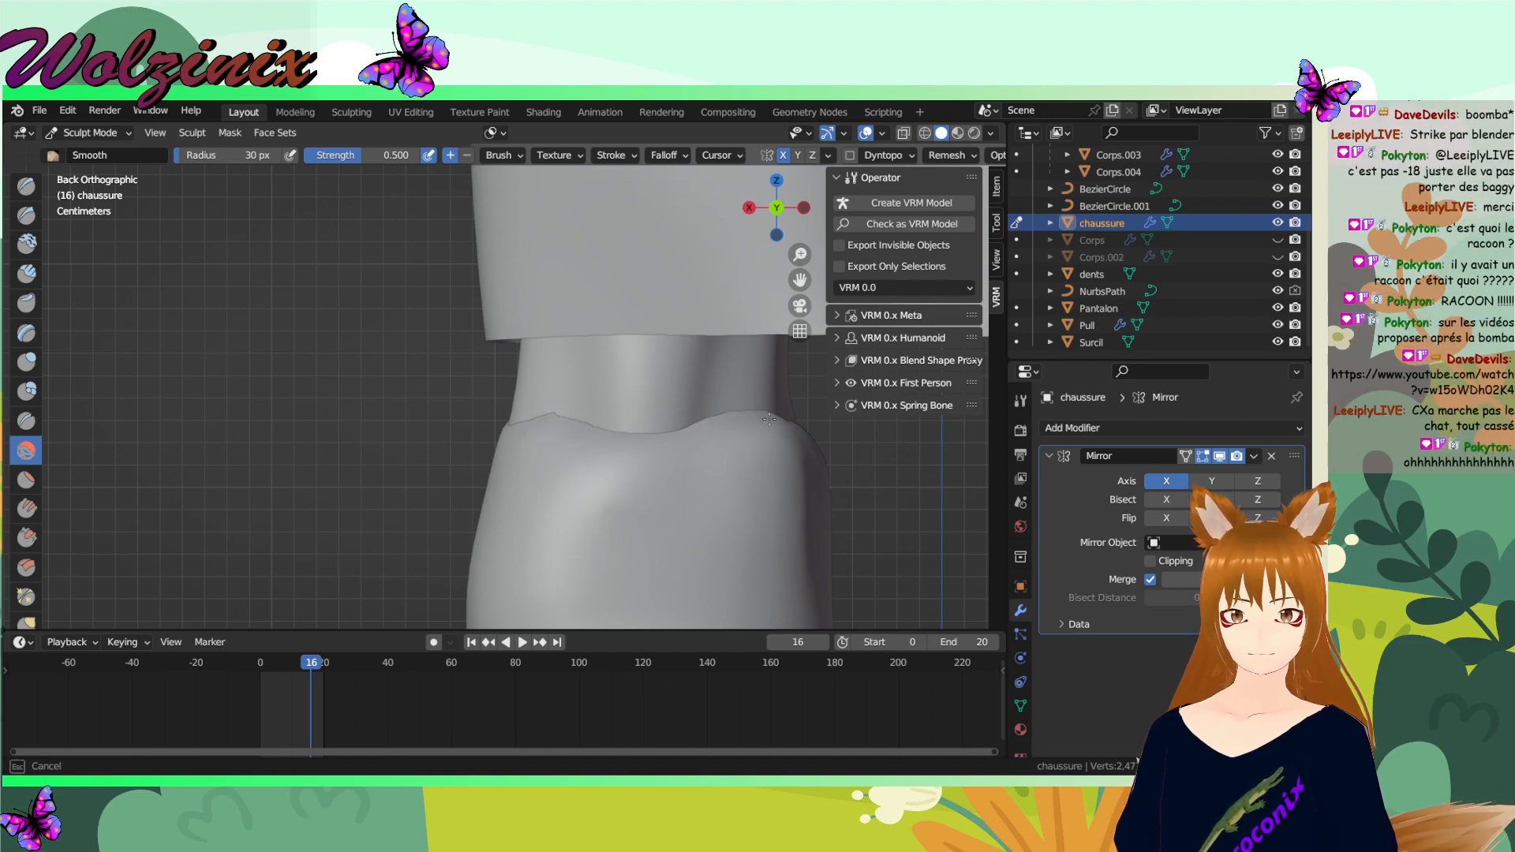
pyautogui.click(804, 209)
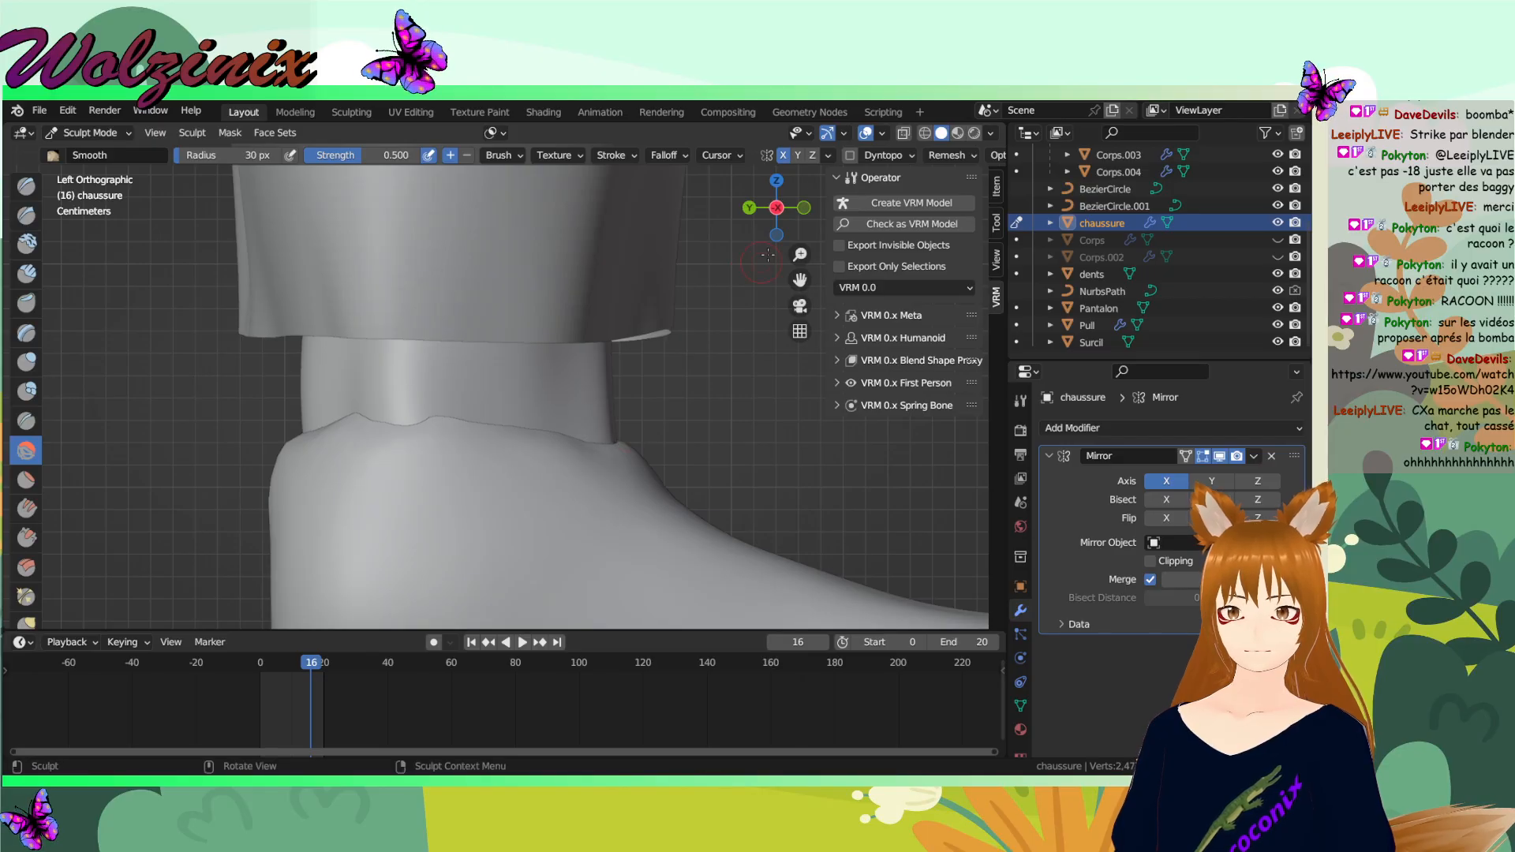
pyautogui.click(804, 208)
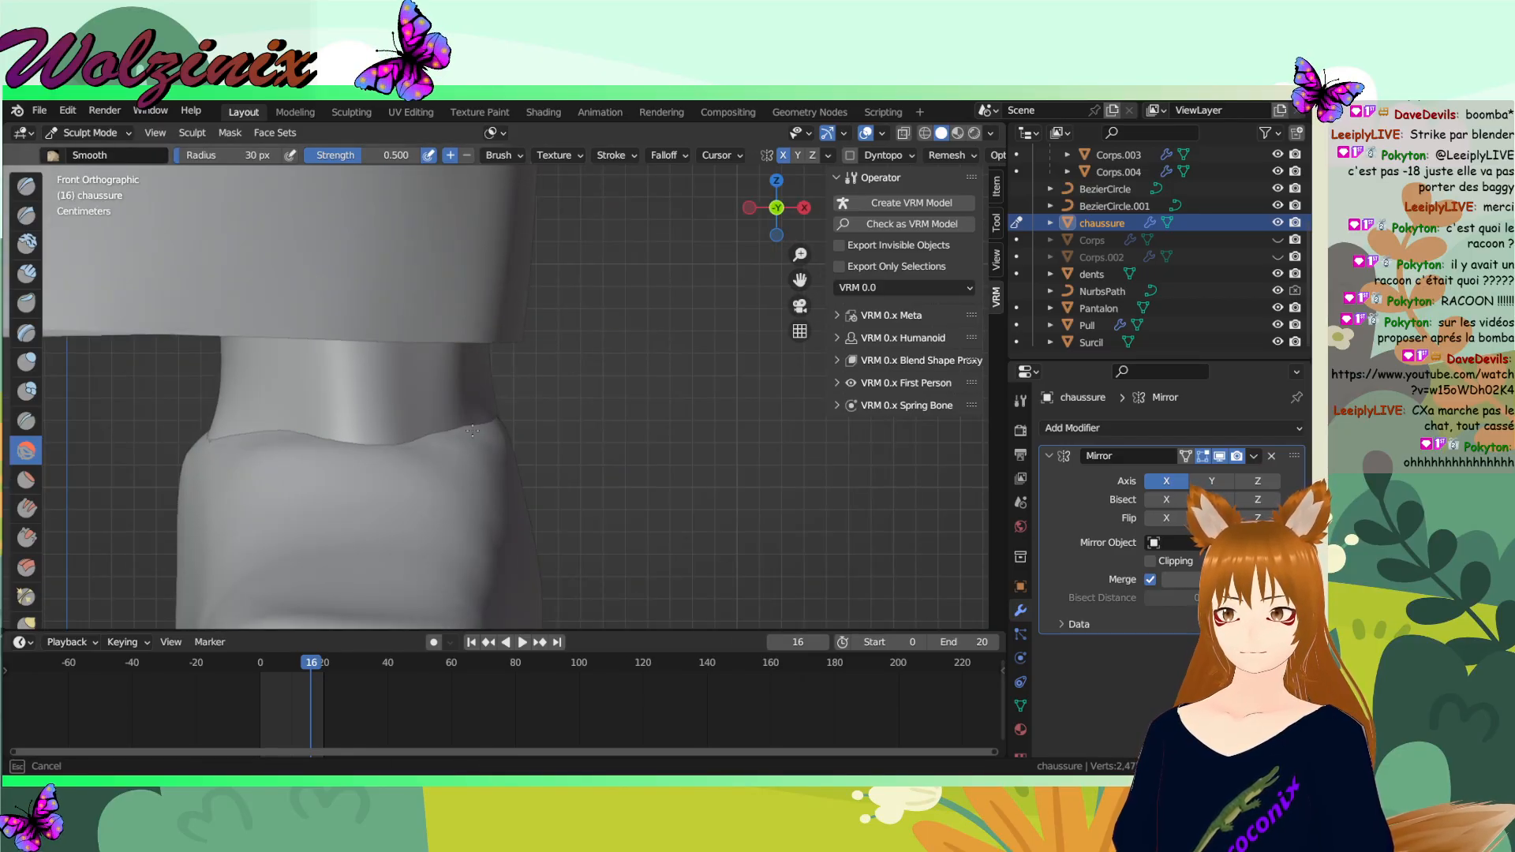
pyautogui.scroll(2, 229, 402)
# - Enlarge the sculpt brush to 91 px and smooth the front of the shoe's top edge
pyautogui.press('g')
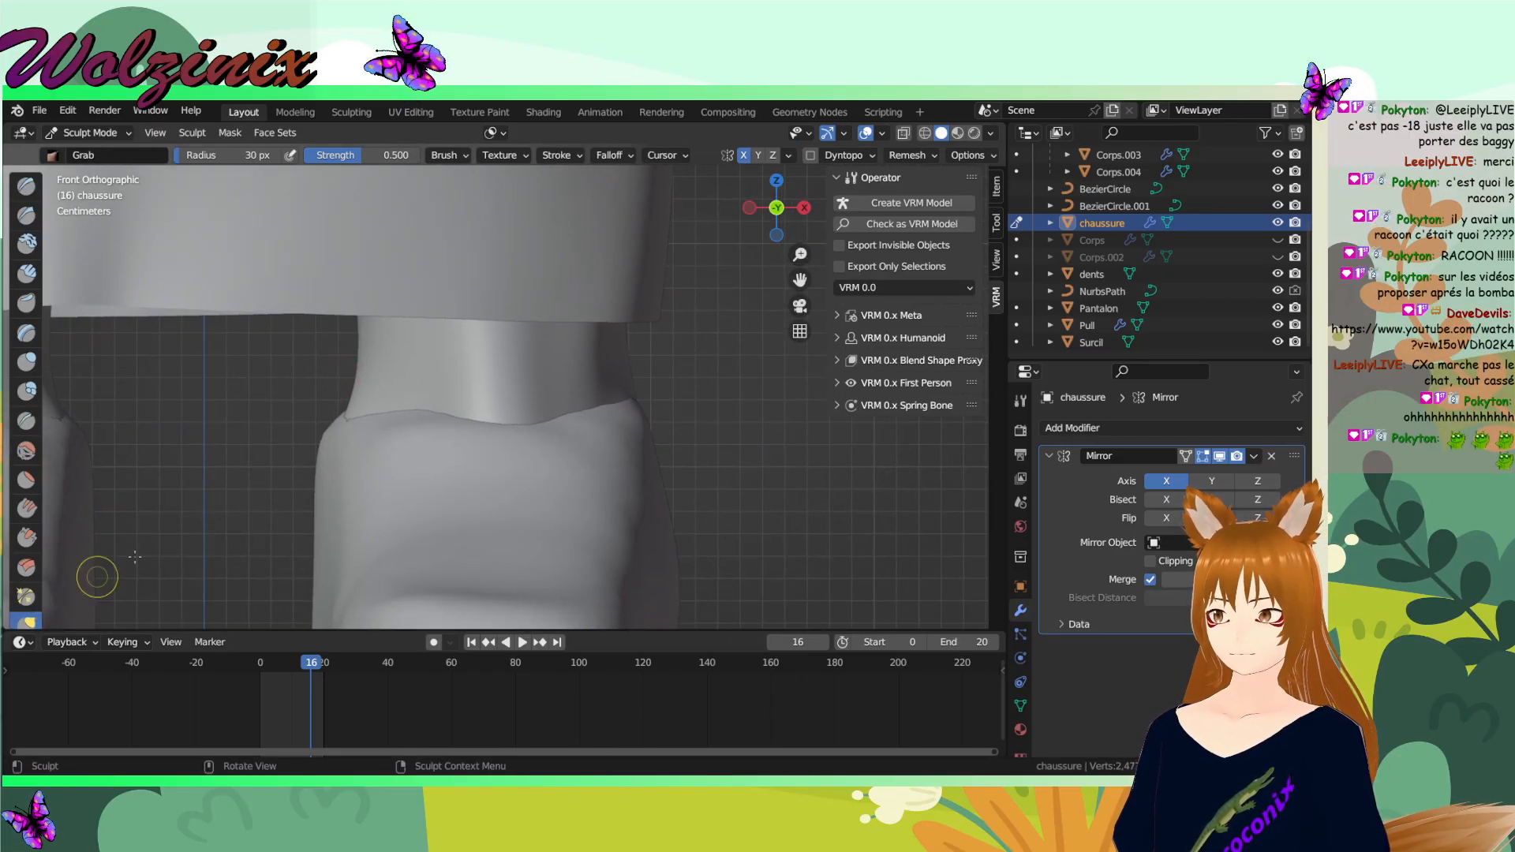
pyautogui.press('f')
pyautogui.moveTo(411, 433); pyautogui.dragTo(317, 438)
pyautogui.click(26, 450)
pyautogui.moveTo(479, 444); pyautogui.dragTo(600, 431)
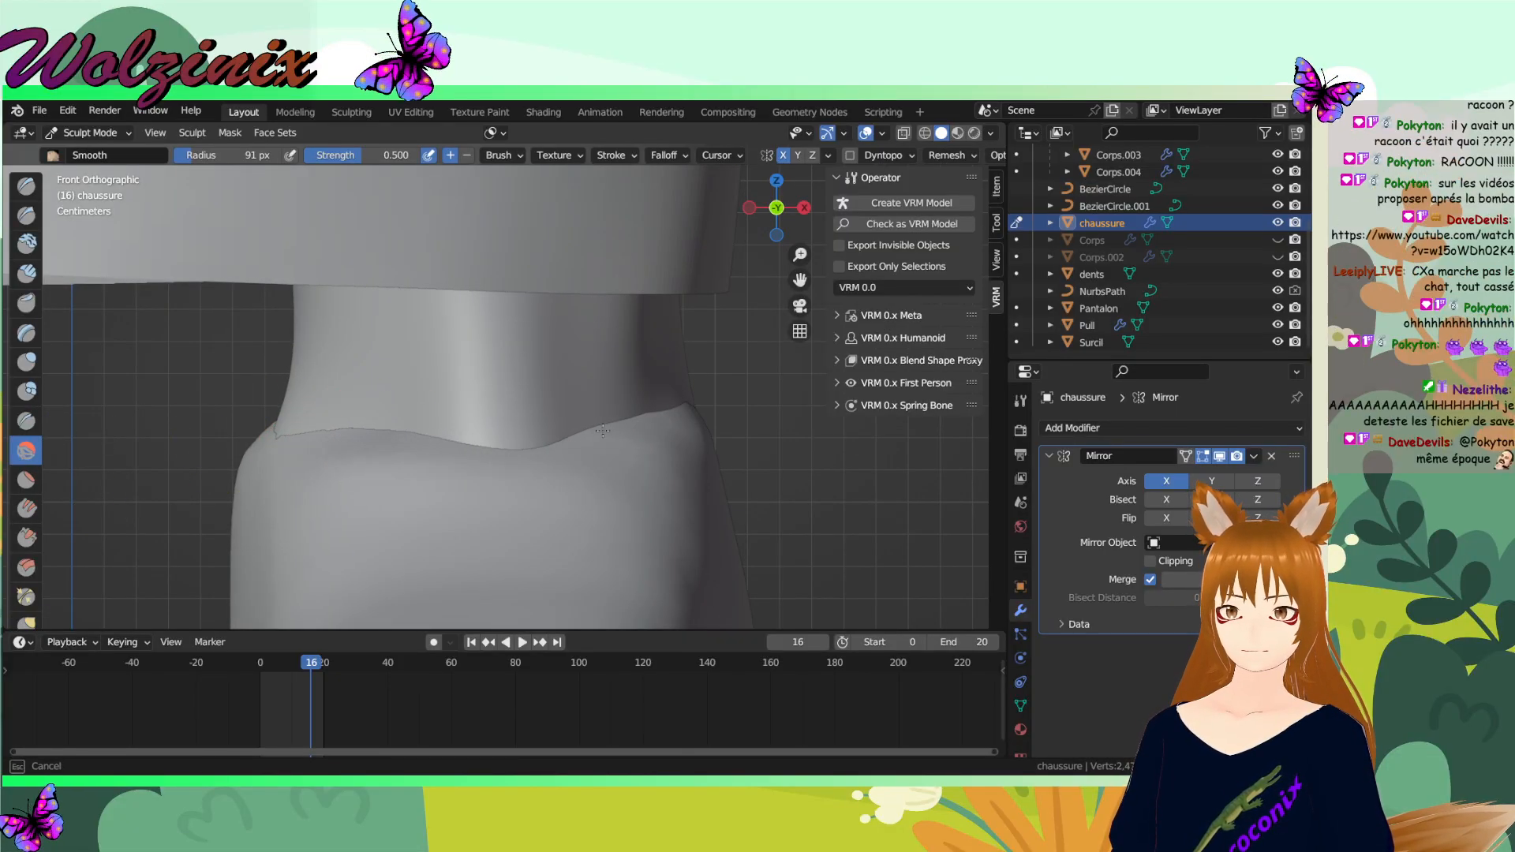
# - Undo the last smoothing stroke and check the shoe's edge in Solid shading
pyautogui.click(804, 208)
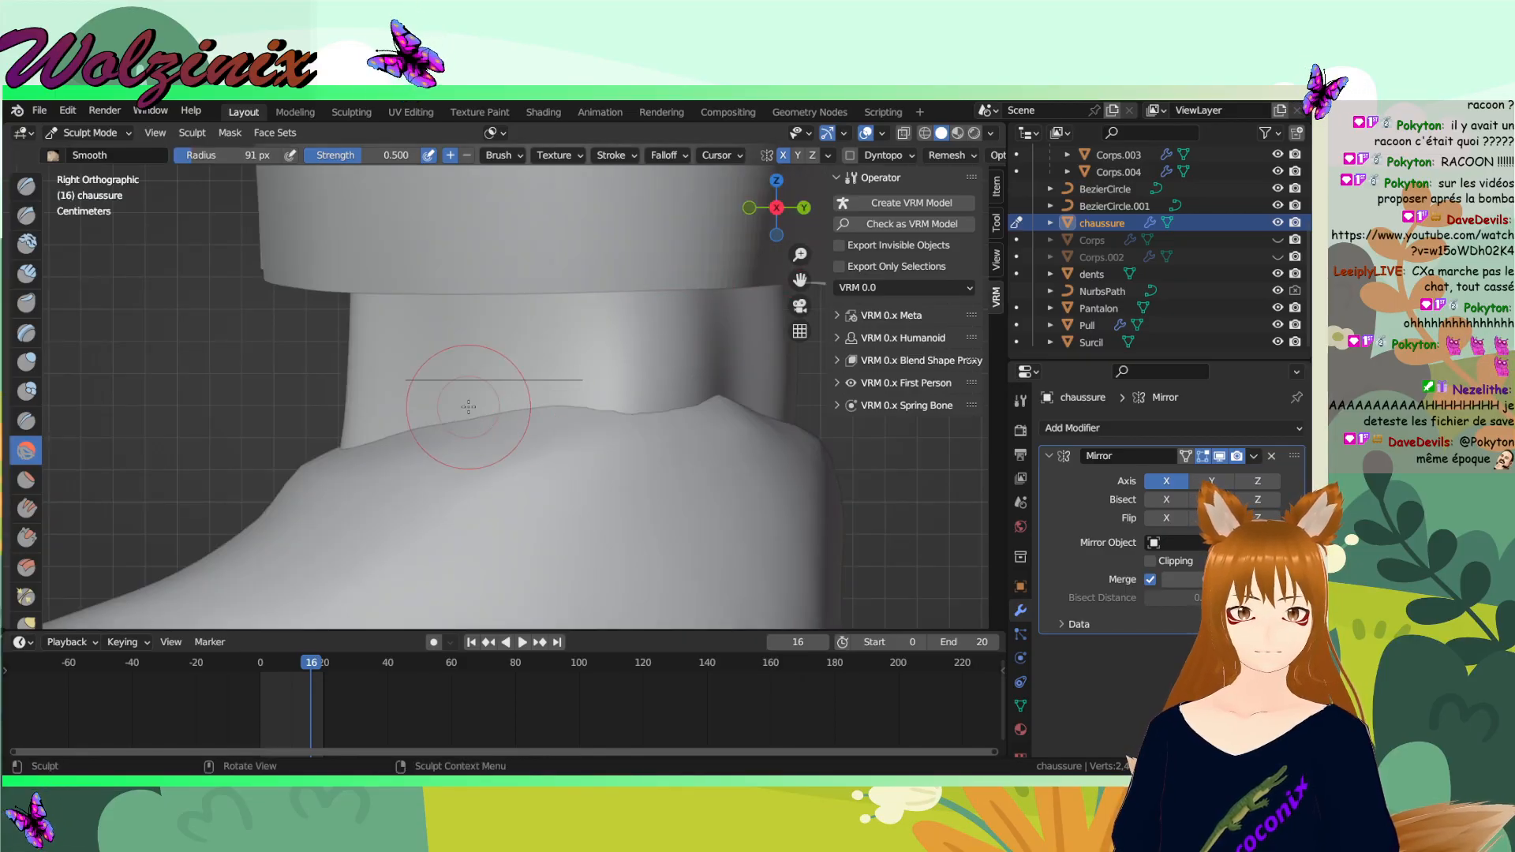
pyautogui.hotkey('ctrl', 'z')
pyautogui.moveTo(559, 416)
pyautogui.mouseDown(button='middle')
pyautogui.moveTo(572, 487)
pyautogui.moveTo(466, 452)
pyautogui.moveTo(585, 477)
pyautogui.mouseUp(button='middle')
pyautogui.press('z')
pyautogui.click(561, 514)
pyautogui.press('z')
pyautogui.click(730, 462)
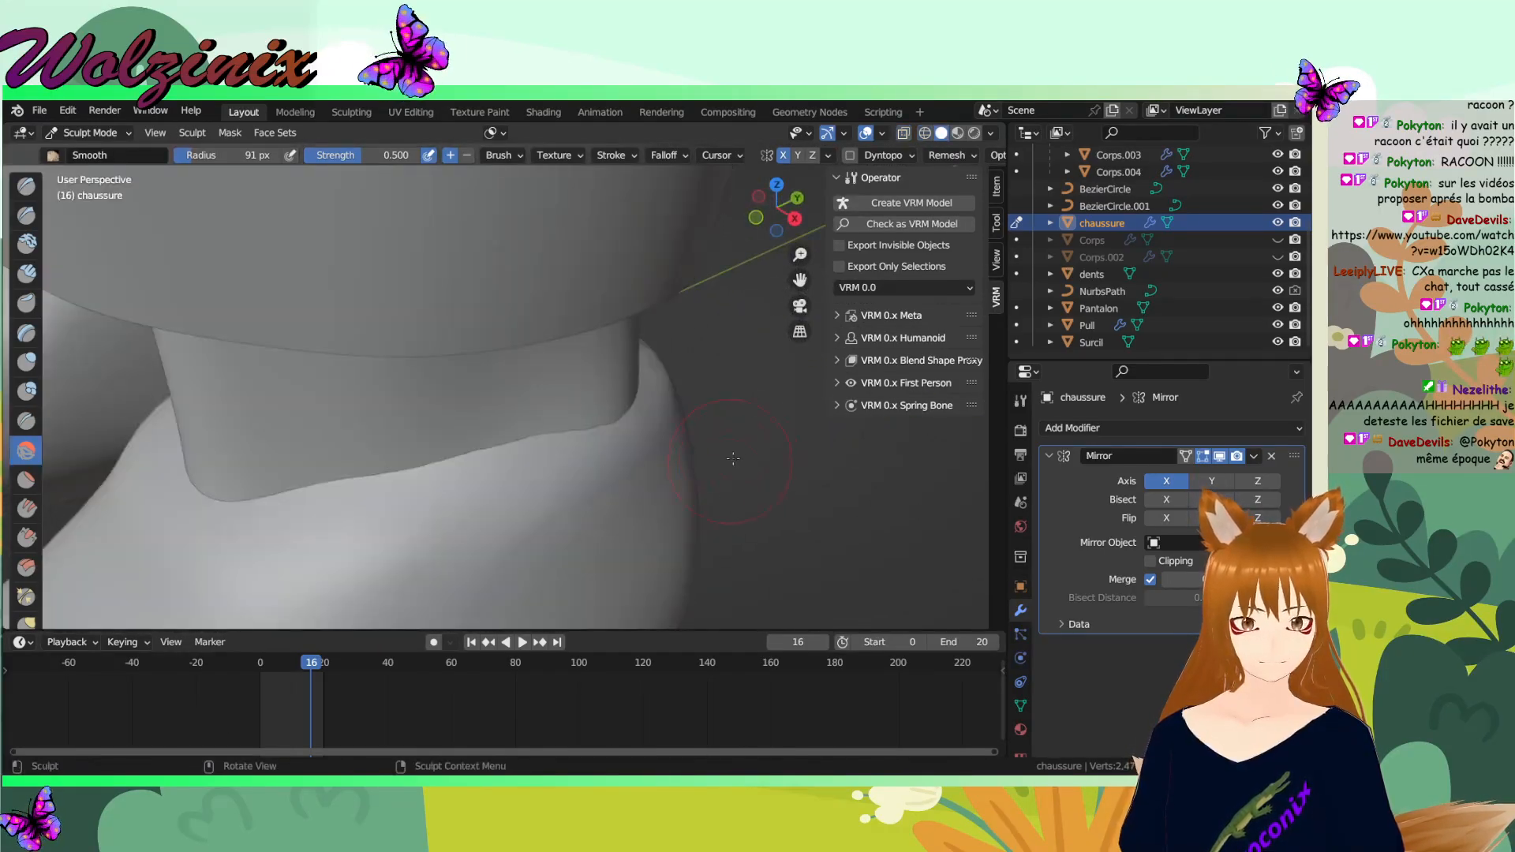
# - Hide the body mesh Corps.001 and smooth the exposed rim of the shoe opening from several sides
pyautogui.scroll(4, 1285, 271)
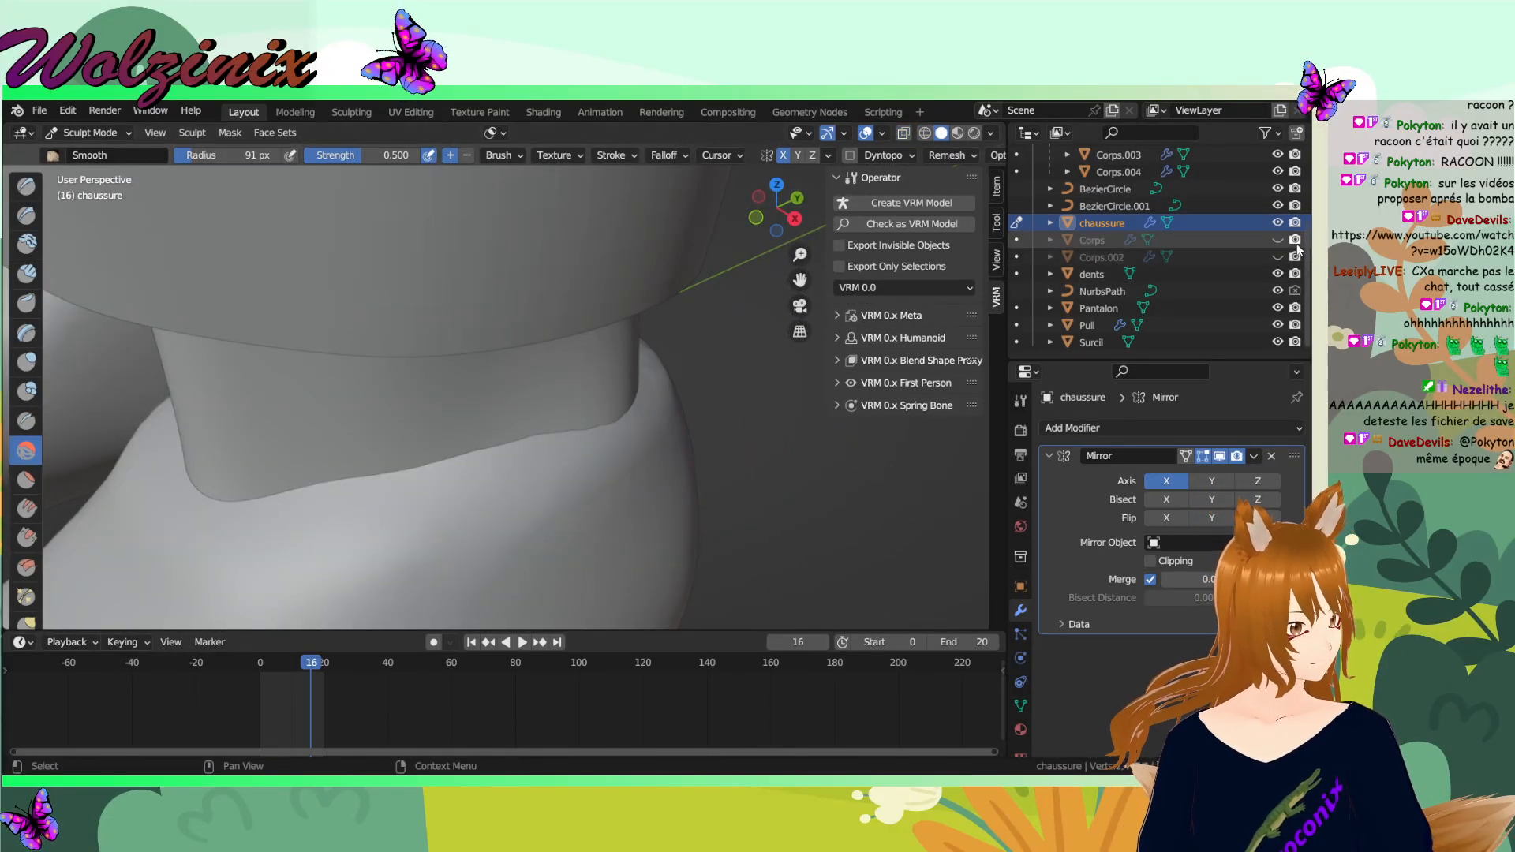
pyautogui.click(1275, 221)
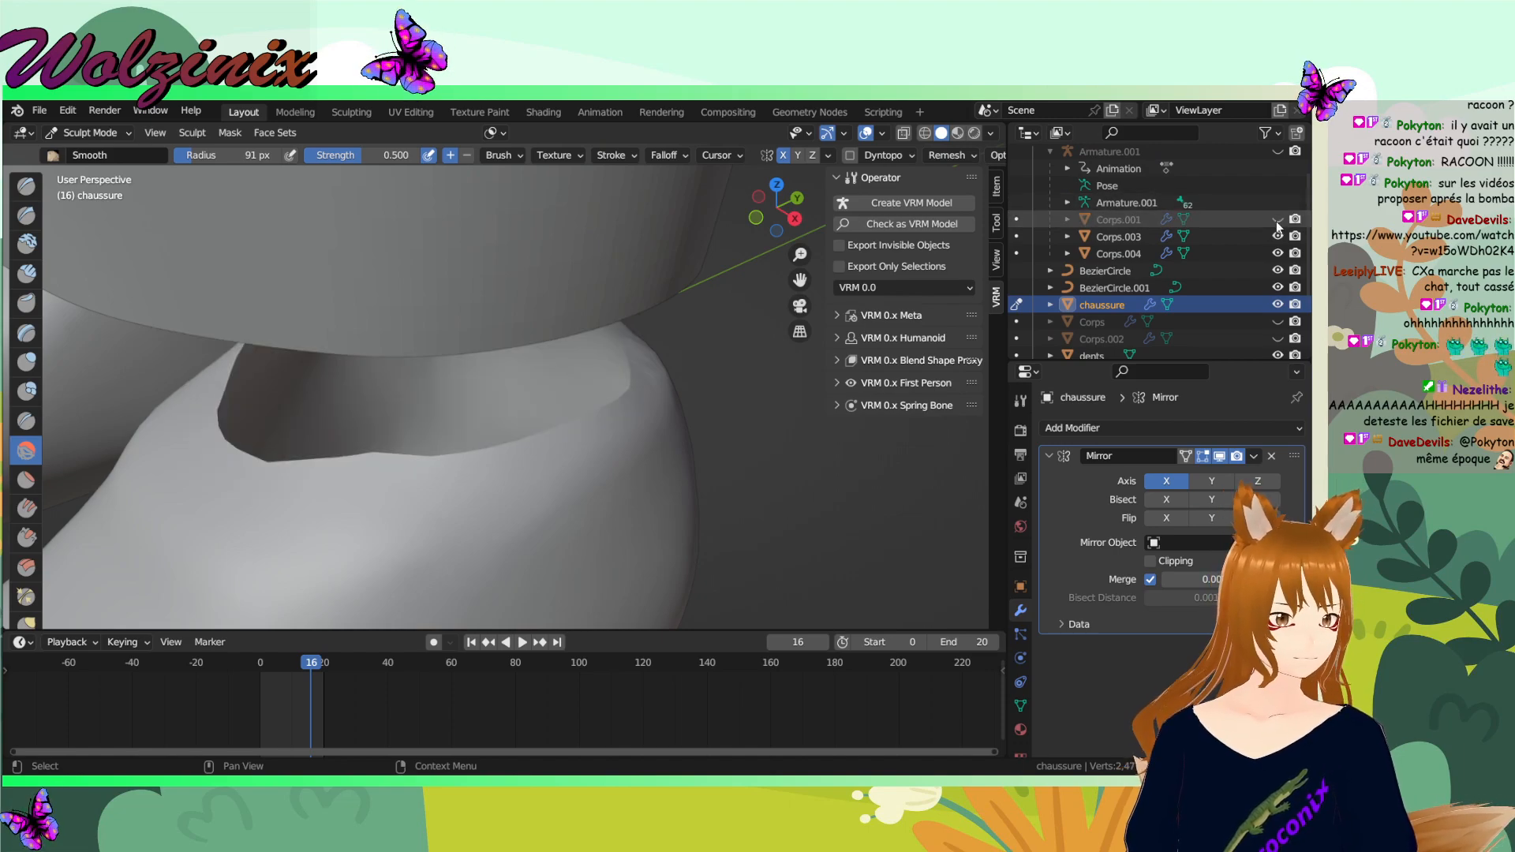
pyautogui.click(794, 219)
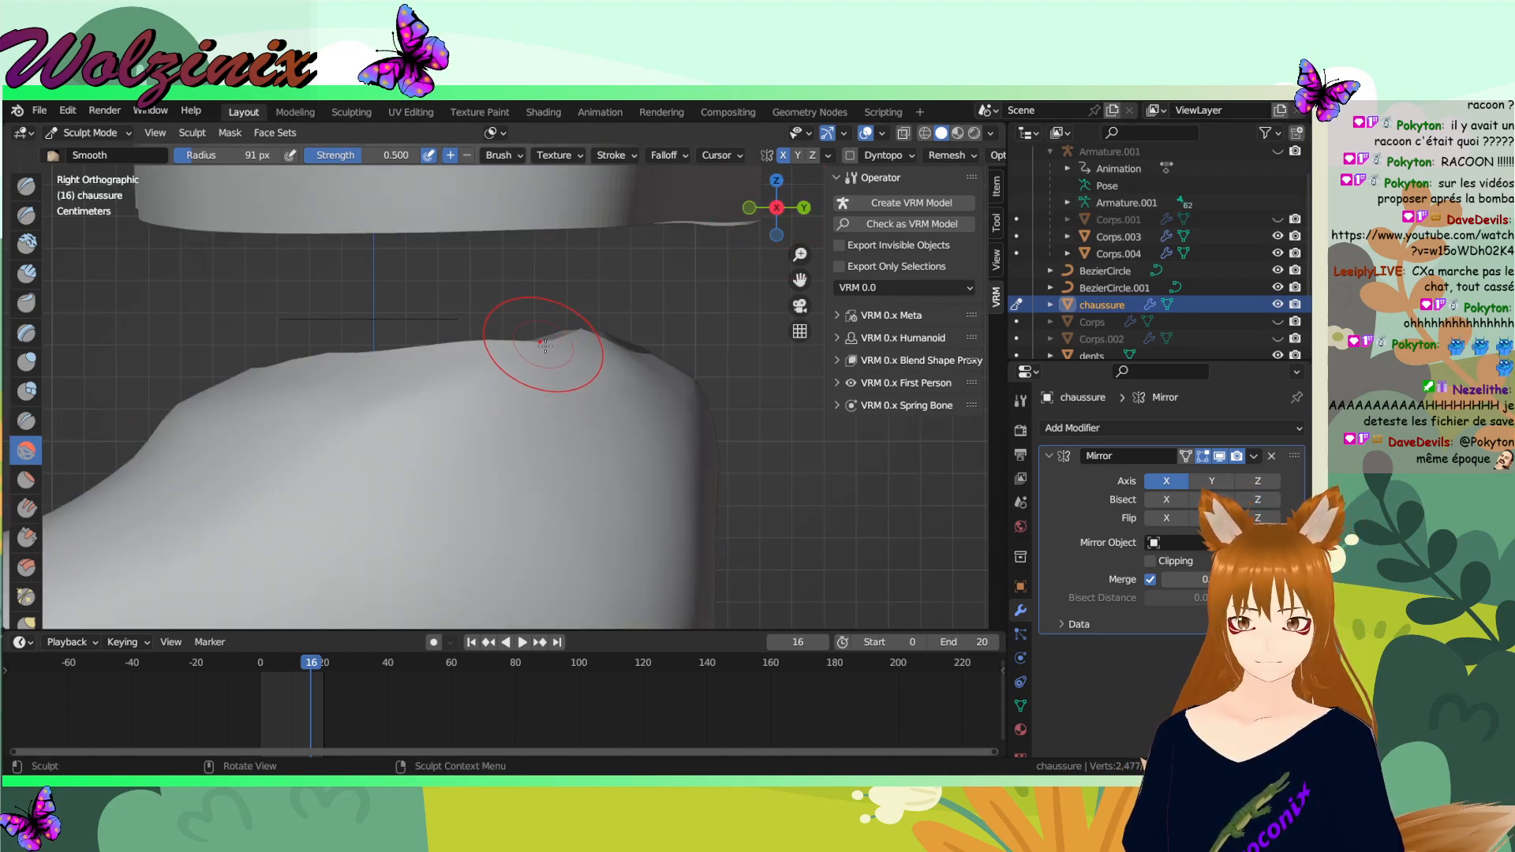
pyautogui.moveTo(545, 343); pyautogui.dragTo(563, 348, button='middle')
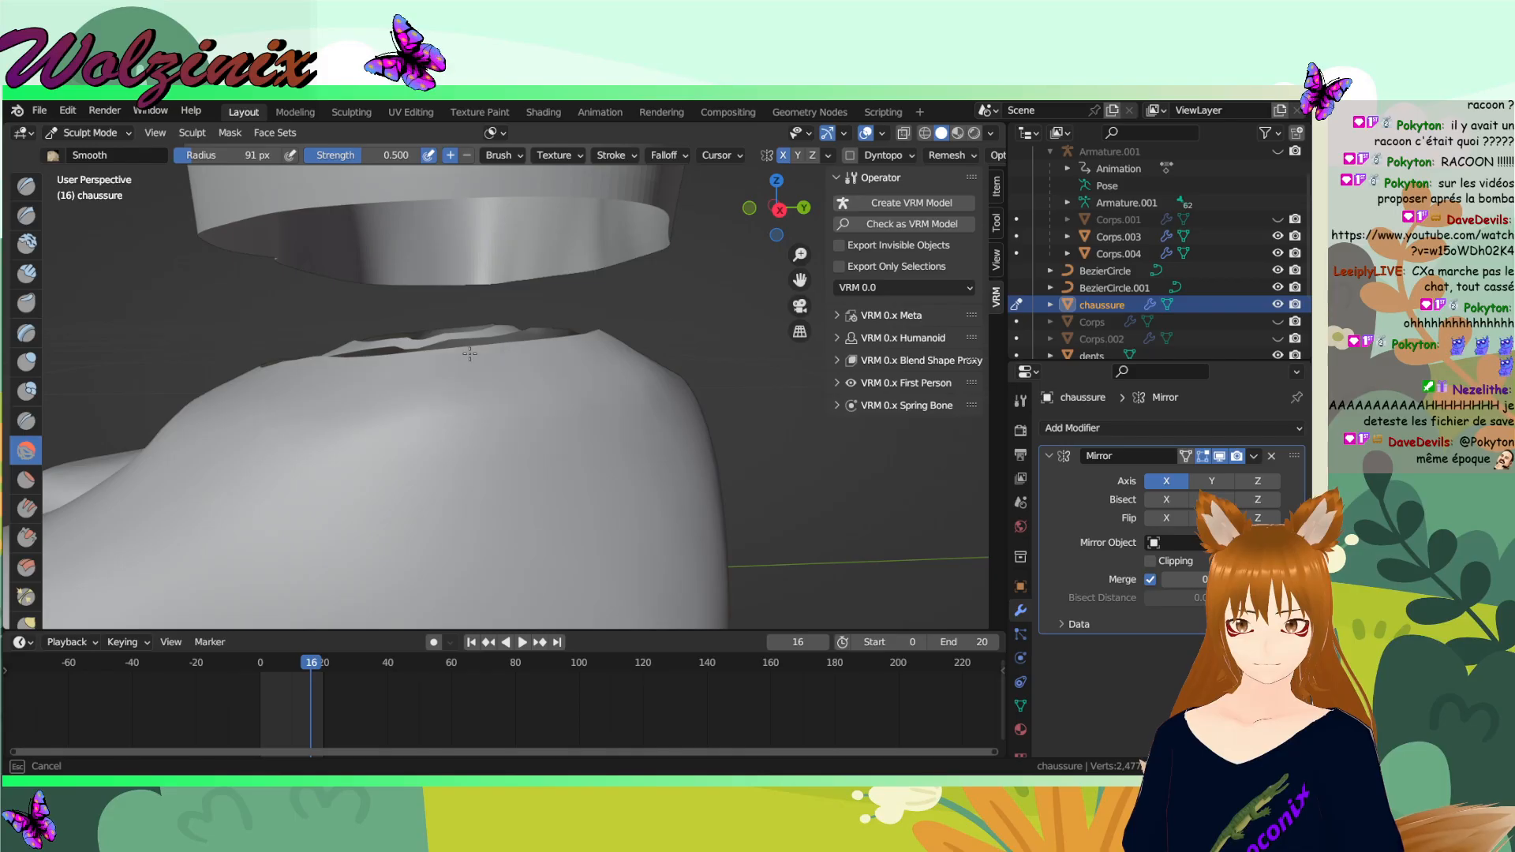
pyautogui.moveTo(610, 343); pyautogui.dragTo(425, 357, button='middle')
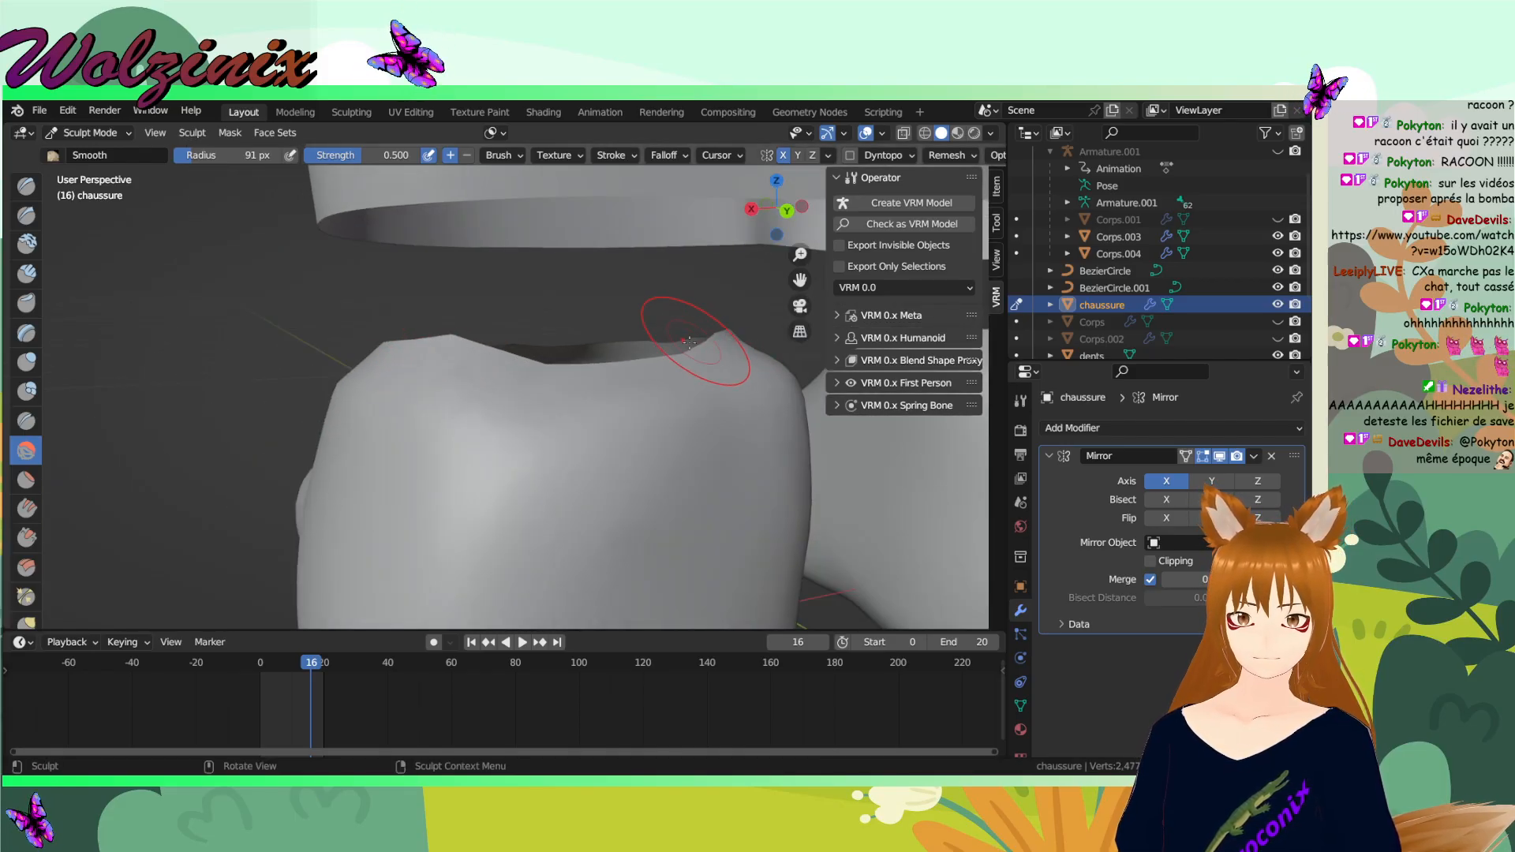
pyautogui.moveTo(413, 350)
pyautogui.mouseDown(button='middle')
pyautogui.moveTo(457, 347)
pyautogui.moveTo(411, 339)
pyautogui.mouseUp(button='middle')
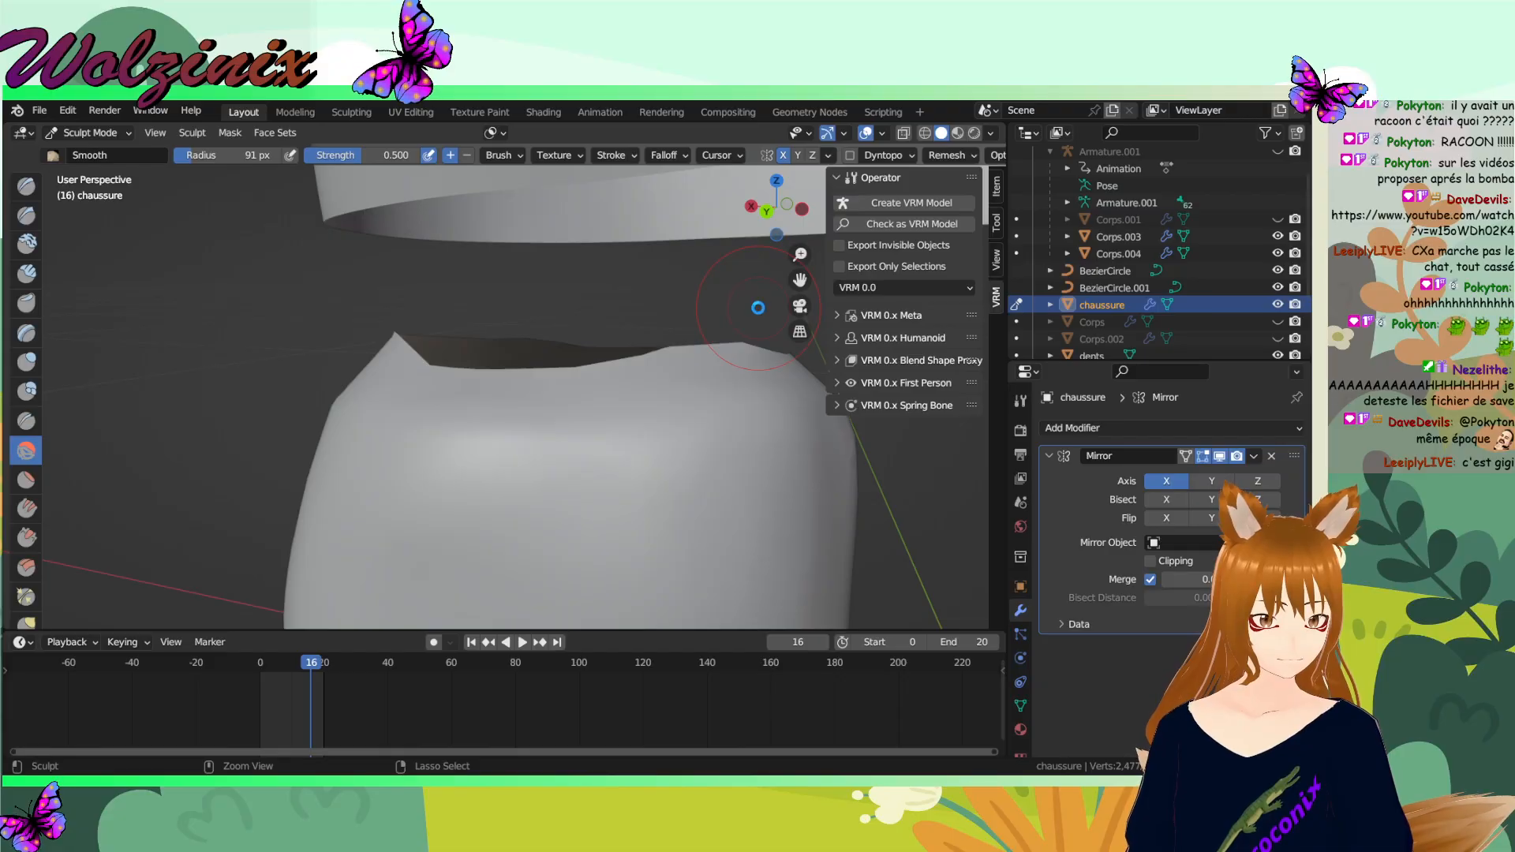
# - Switch to the YouTube page to check the playing video, and return to Blender
pyautogui.hotkey('alt', 'Tab')
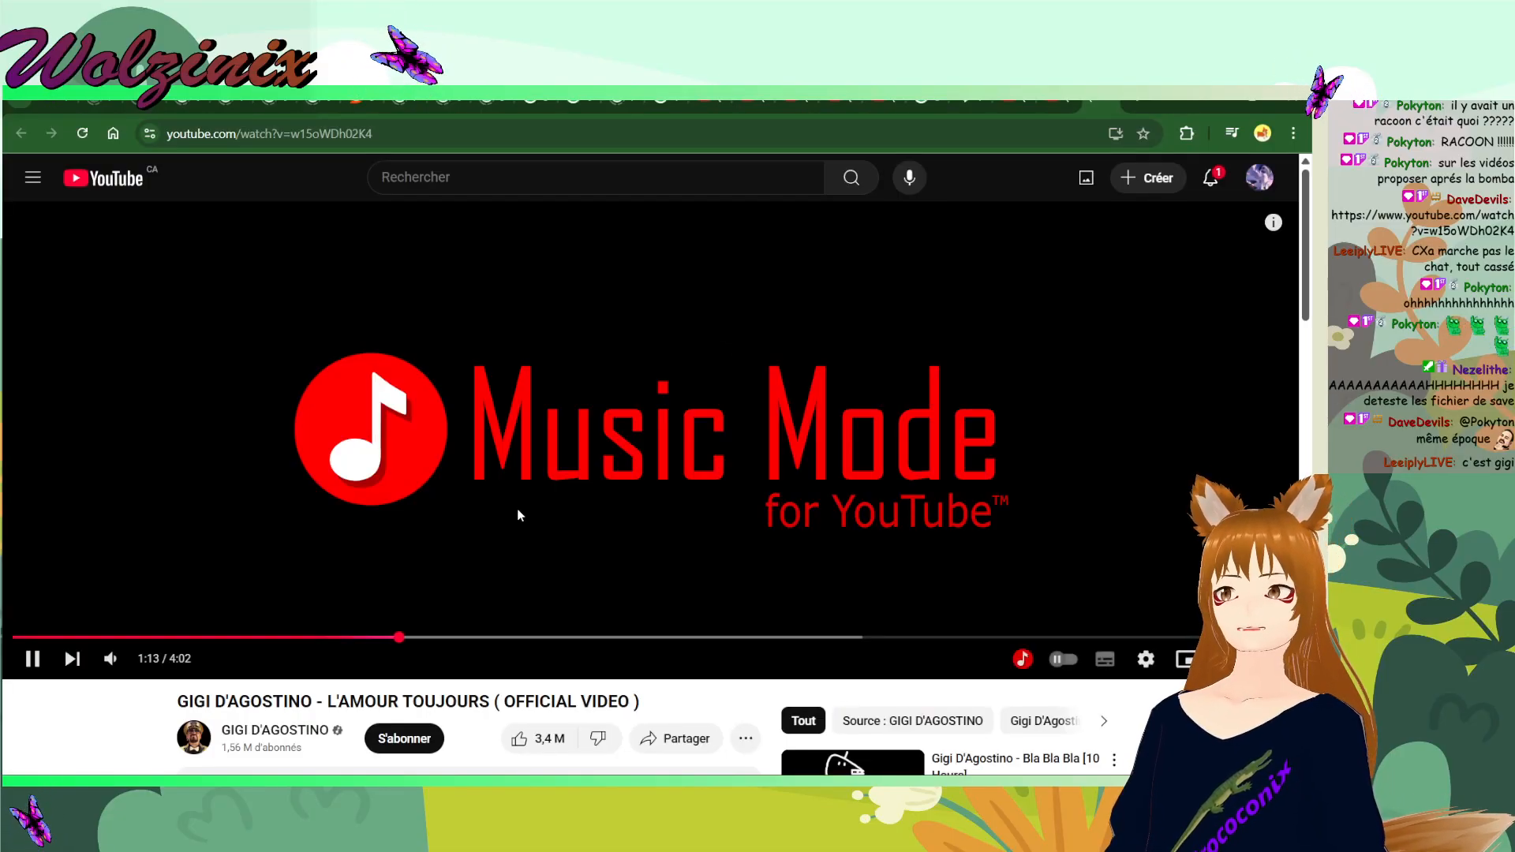
pyautogui.hotkey('alt', 'Tab')
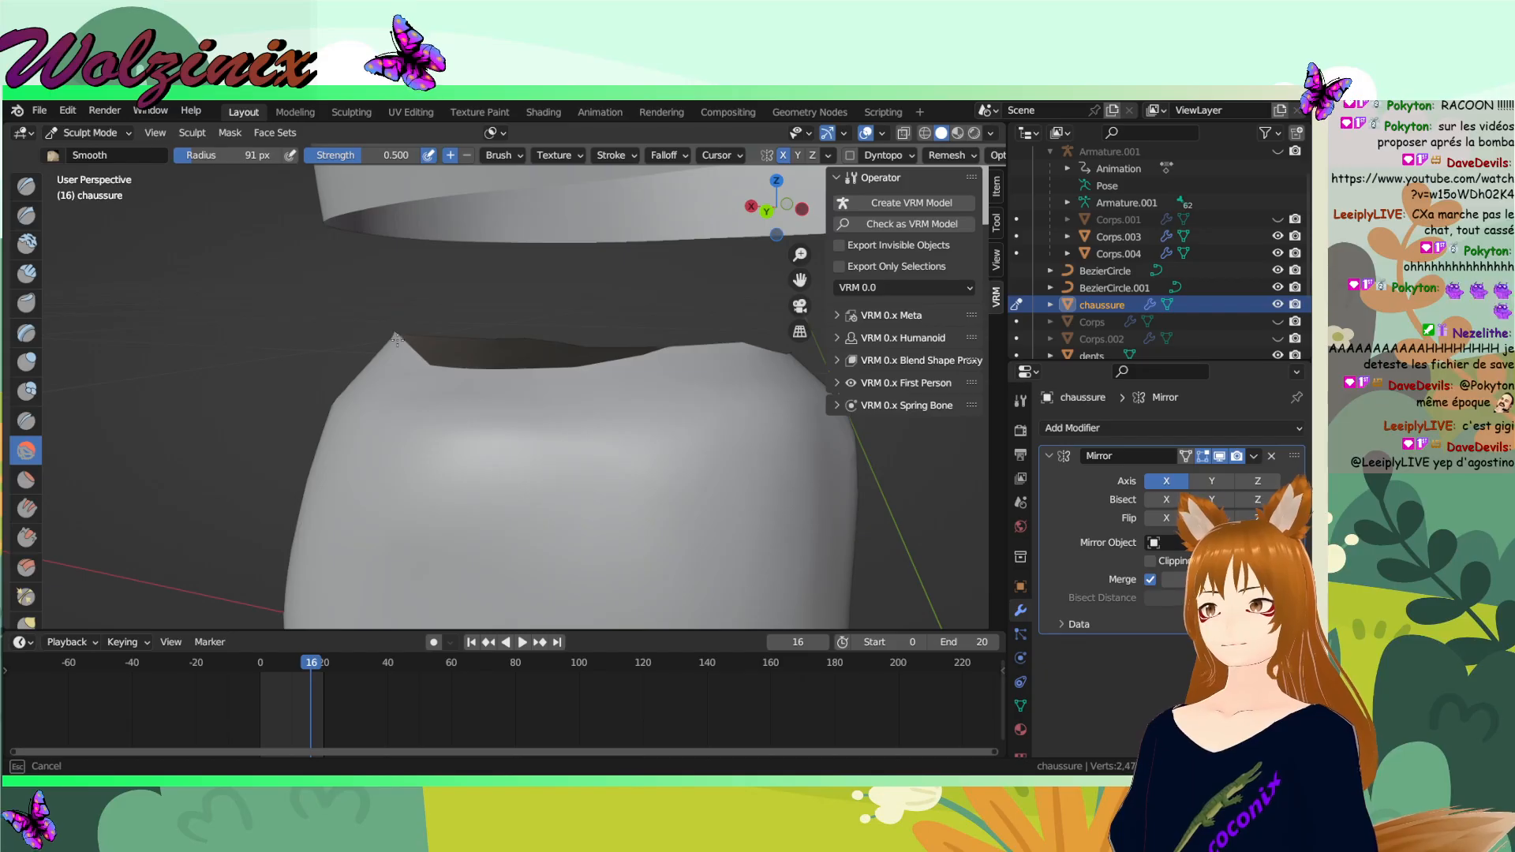
# - Raise the dip in the shoe opening's rim with Grab and smooth the pointed corner beside it
pyautogui.click(33, 625)
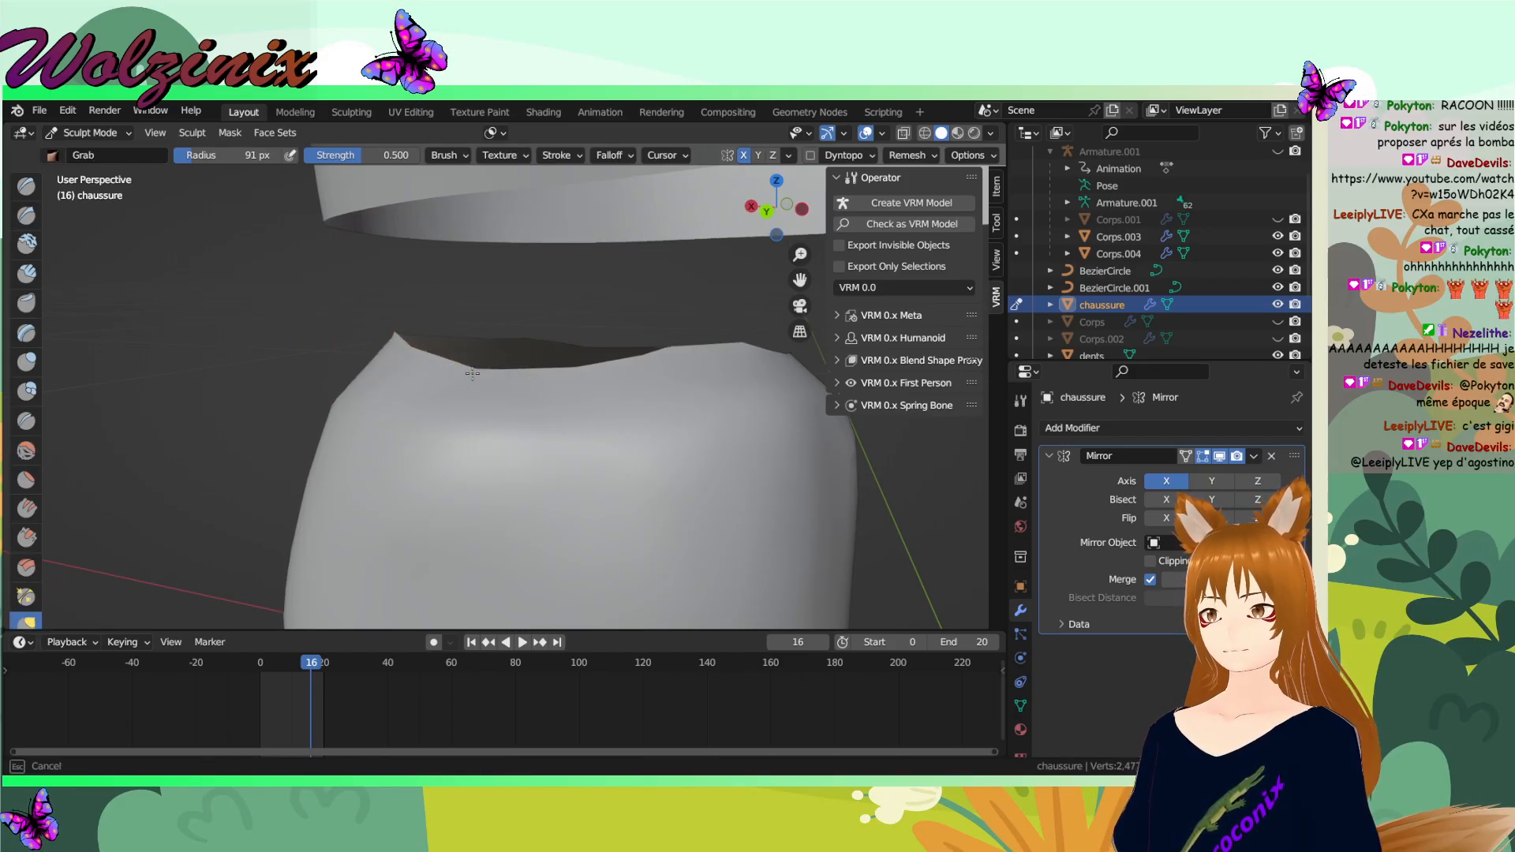
pyautogui.moveTo(564, 374)
pyautogui.mouseDown()
pyautogui.moveTo(565, 350)
pyautogui.moveTo(496, 350)
pyautogui.mouseUp()
pyautogui.moveTo(473, 363); pyautogui.dragTo(428, 347)
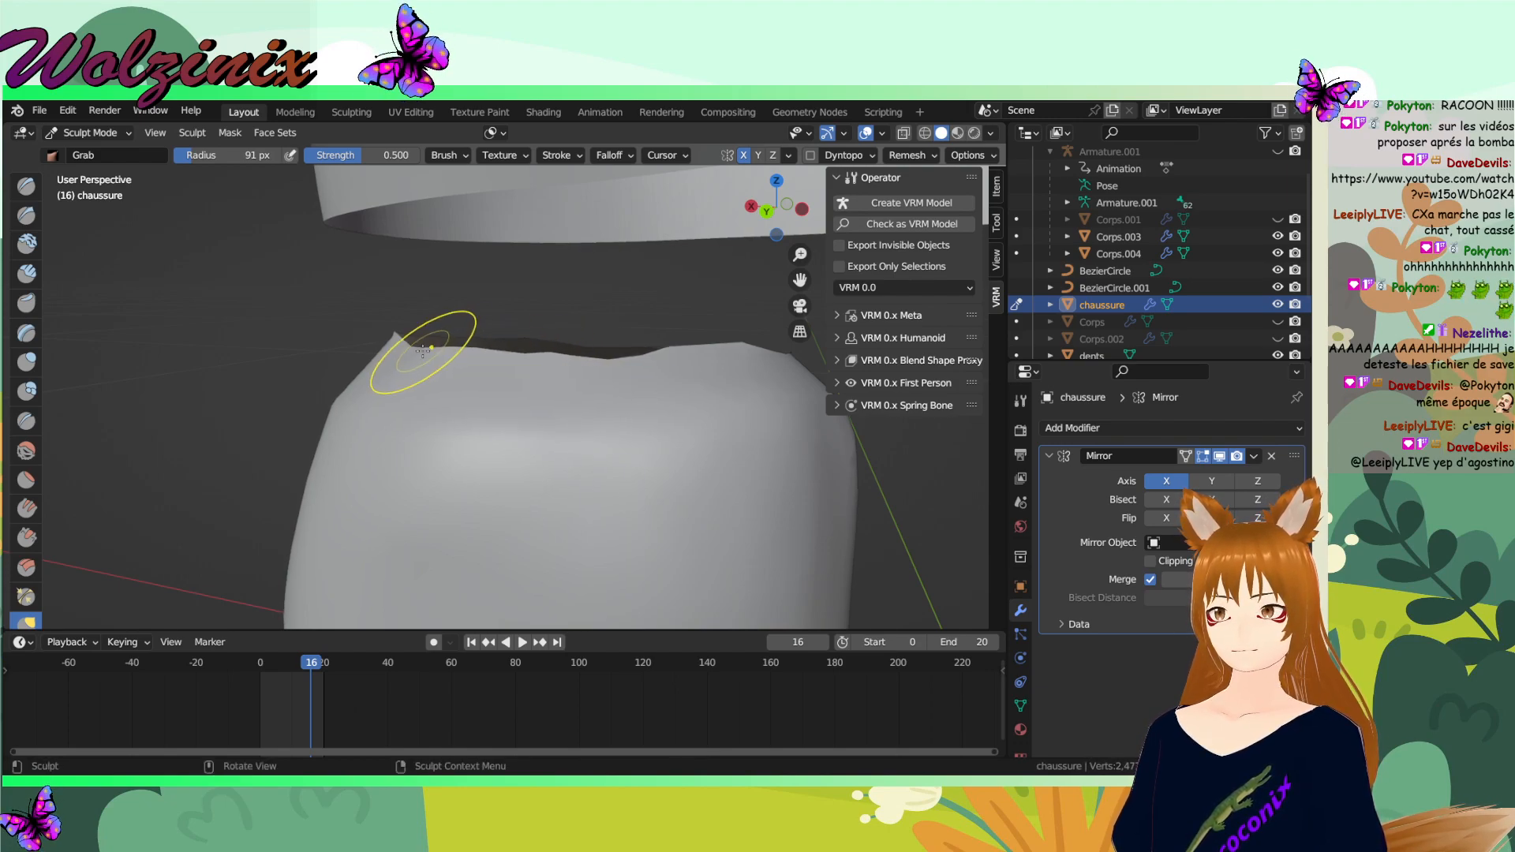
pyautogui.click(26, 449)
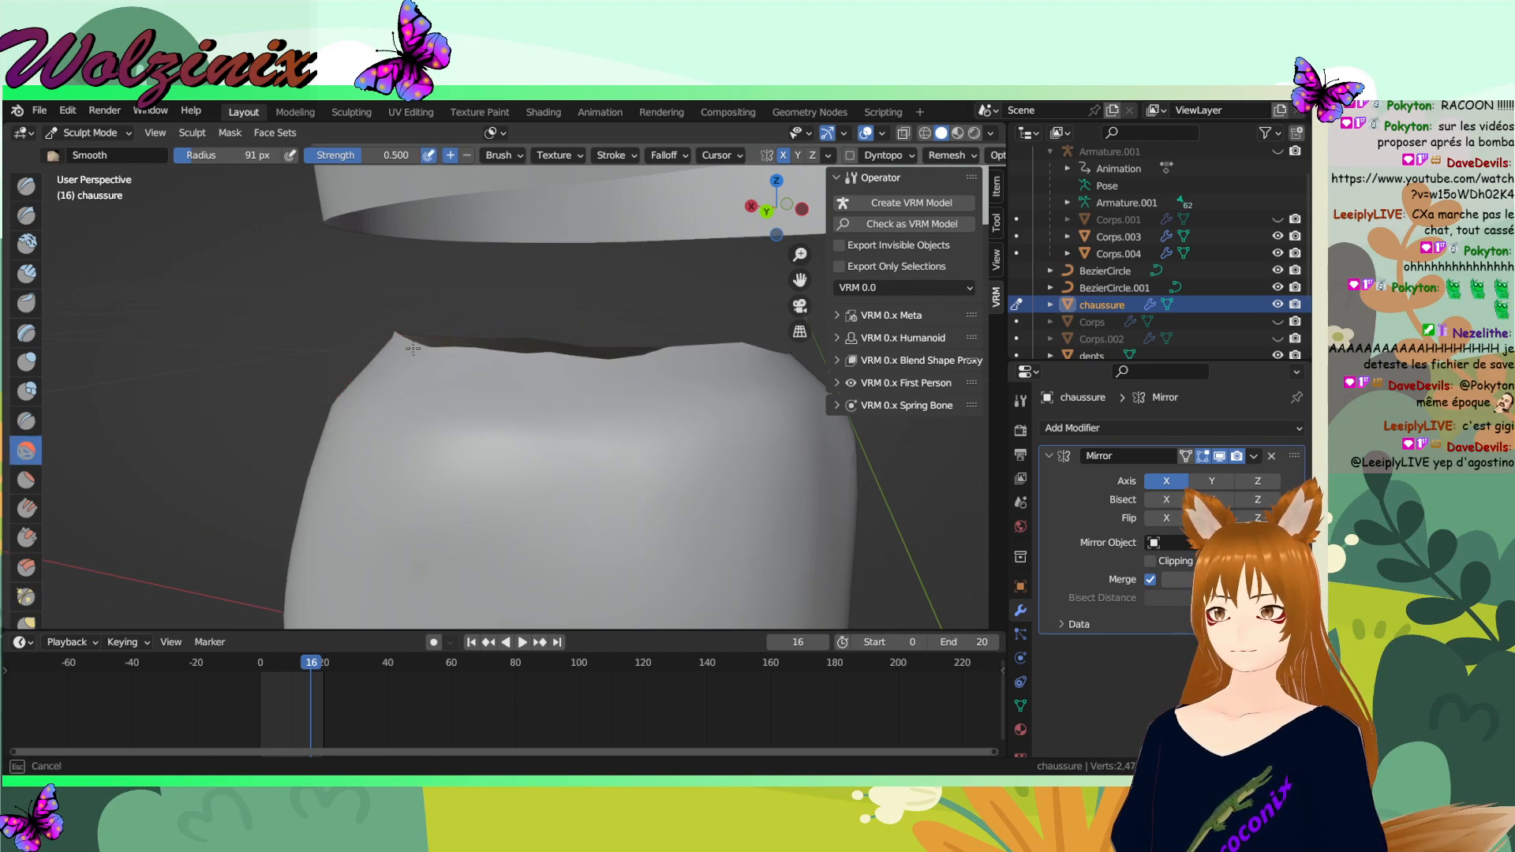
pyautogui.moveTo(379, 337); pyautogui.dragTo(724, 351, button='middle')
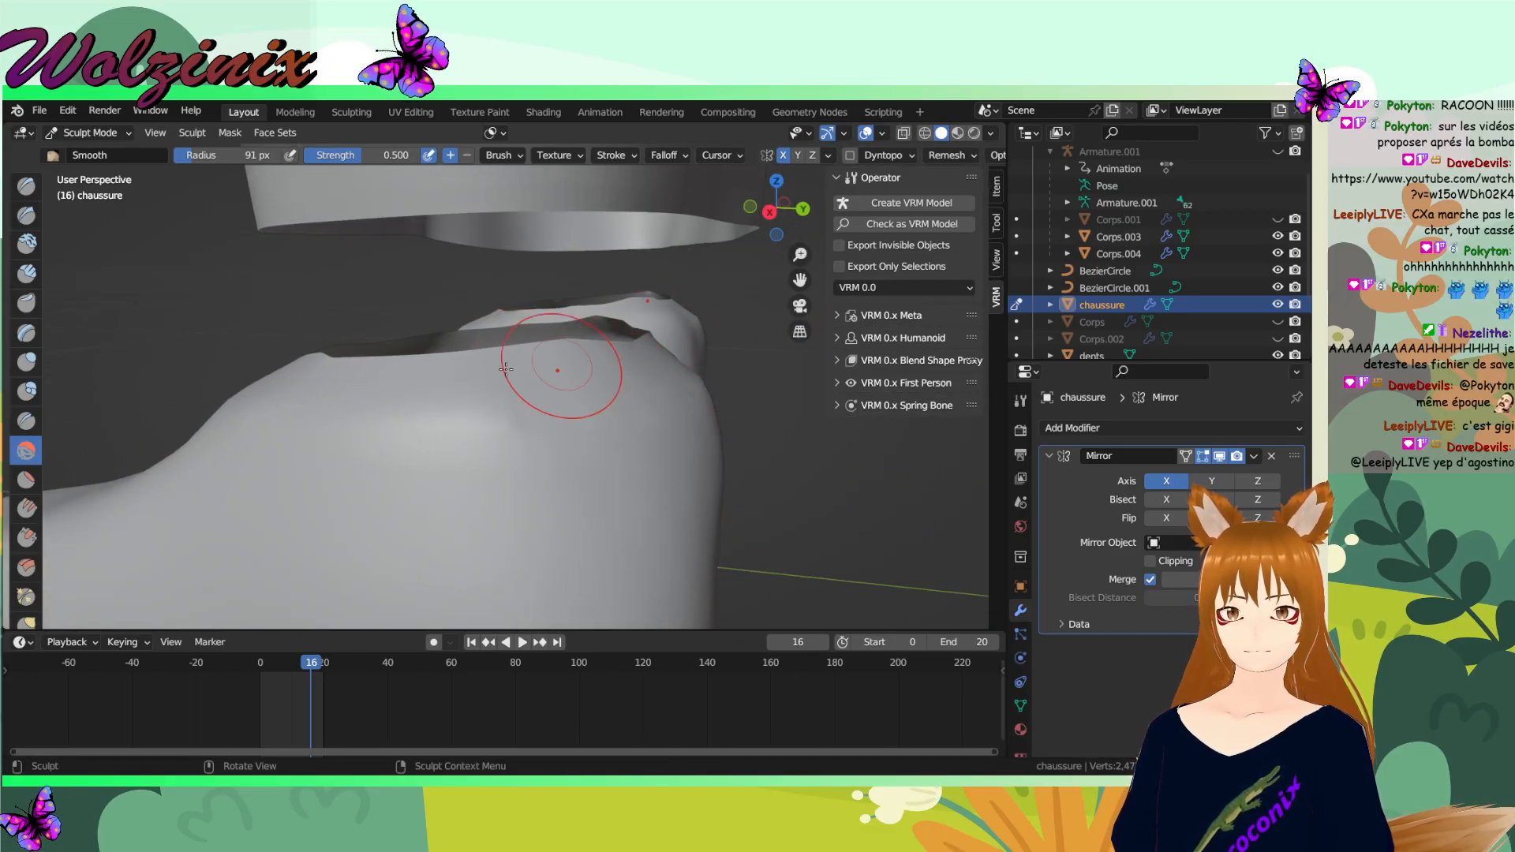
# - Even out the bumps on the side and back of the shoe opening's rim with Grab and Smooth
pyautogui.click(26, 620)
pyautogui.moveTo(557, 348); pyautogui.dragTo(562, 348)
pyautogui.moveTo(655, 364); pyautogui.dragTo(370, 358, button='middle')
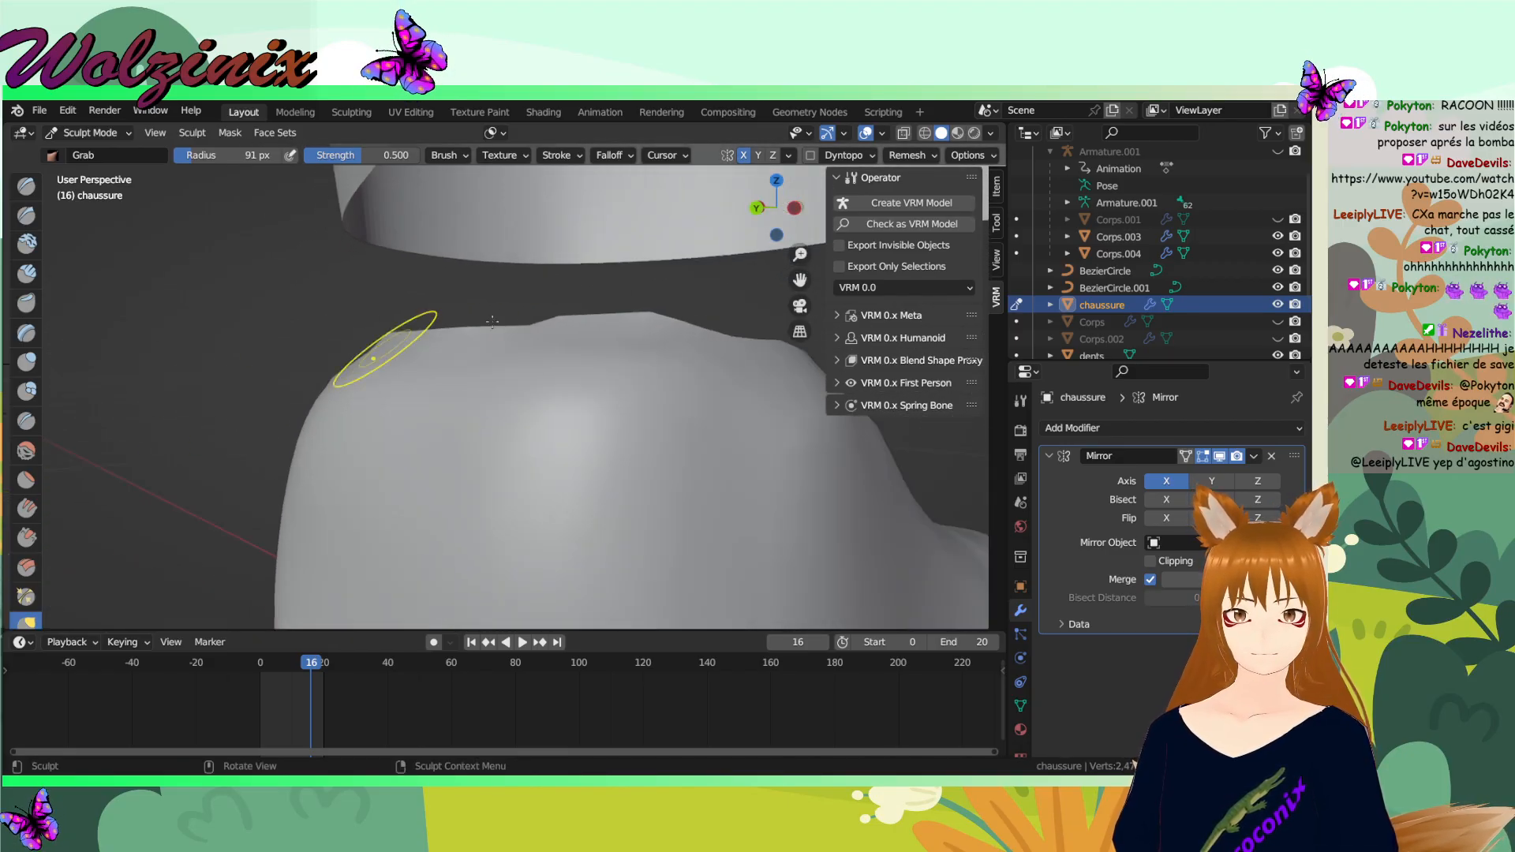
pyautogui.moveTo(567, 313); pyautogui.dragTo(564, 332)
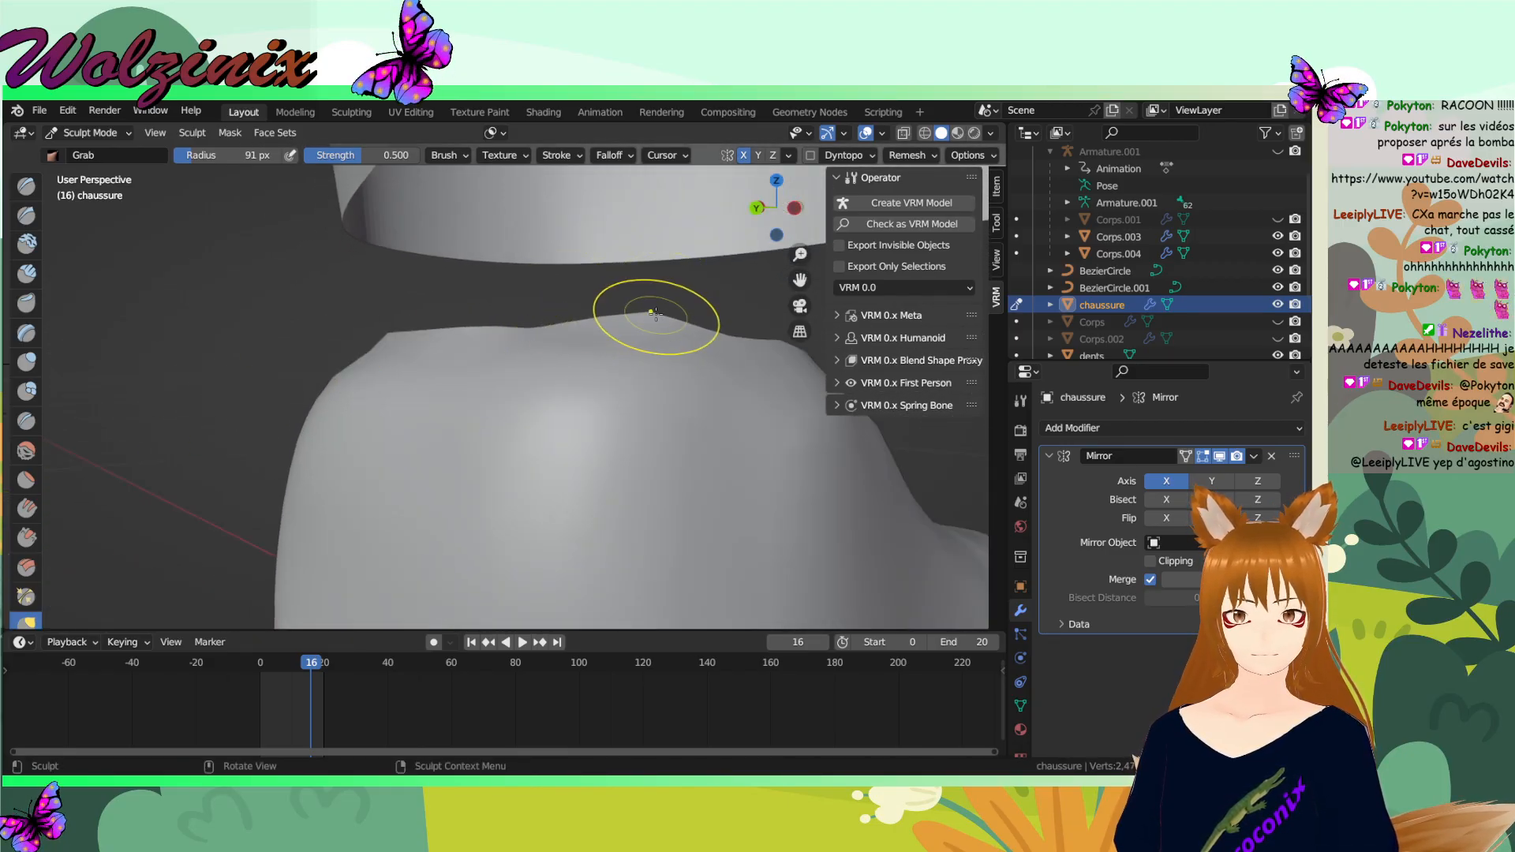
pyautogui.click(24, 450)
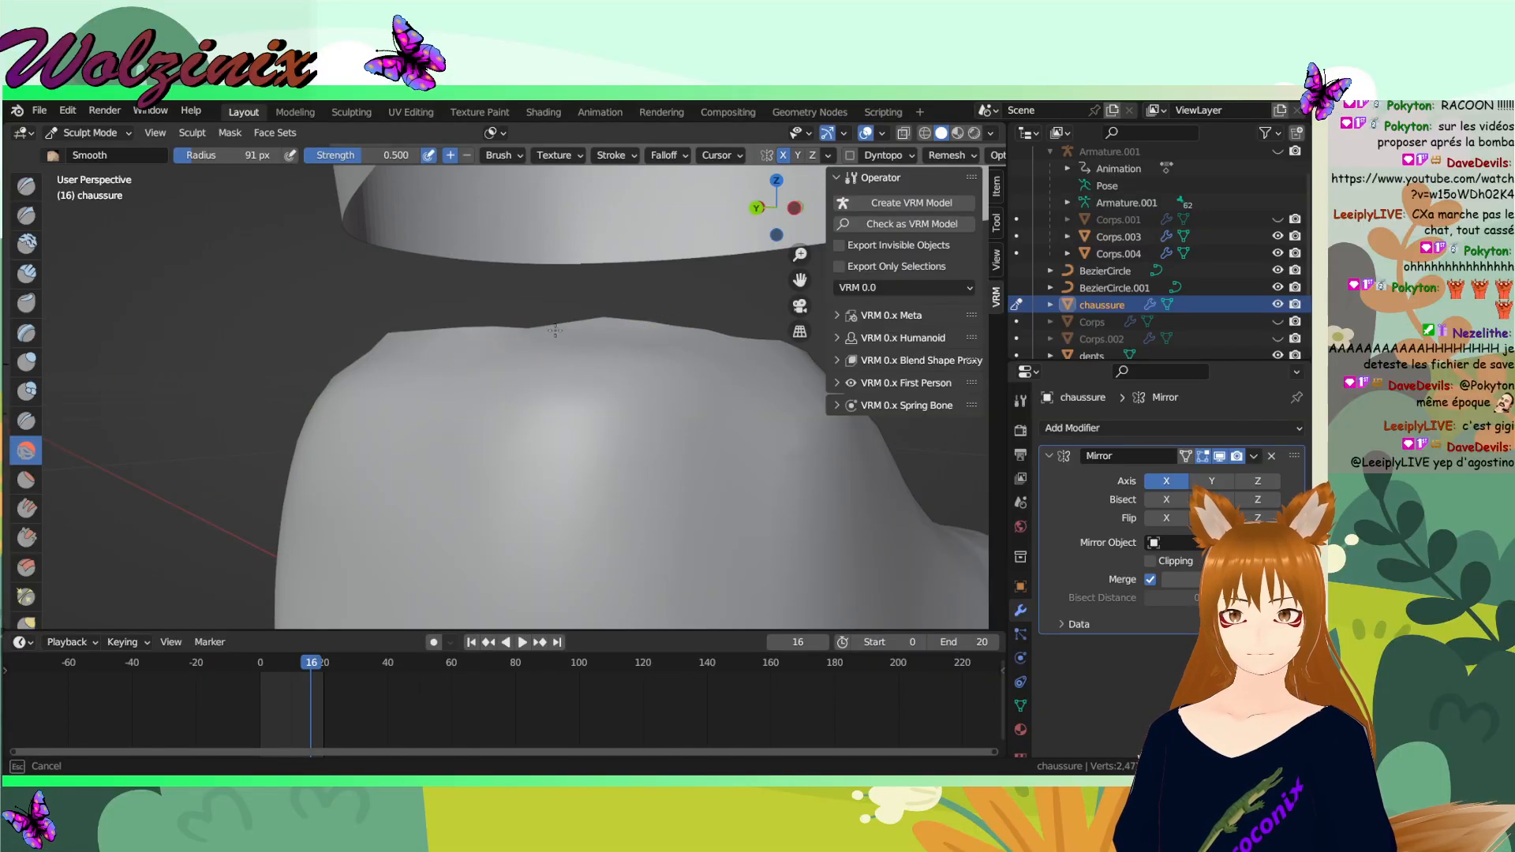
pyautogui.moveTo(475, 305); pyautogui.dragTo(542, 353, button='middle')
pyautogui.moveTo(320, 366); pyautogui.dragTo(500, 385, button='middle')
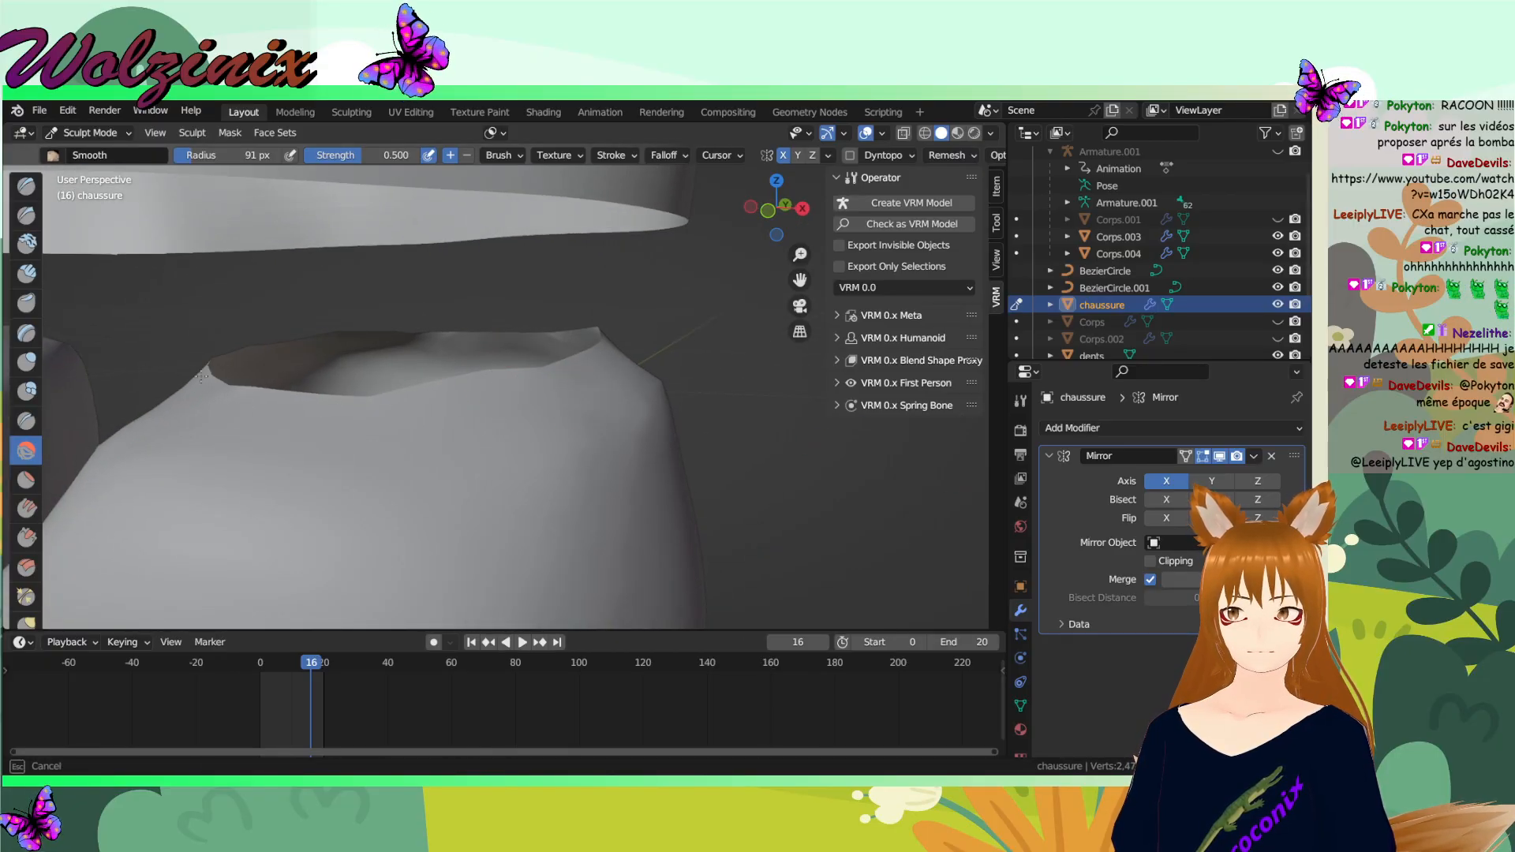
# - Show the body mesh Corps.001 again and save the file
pyautogui.click(1277, 219)
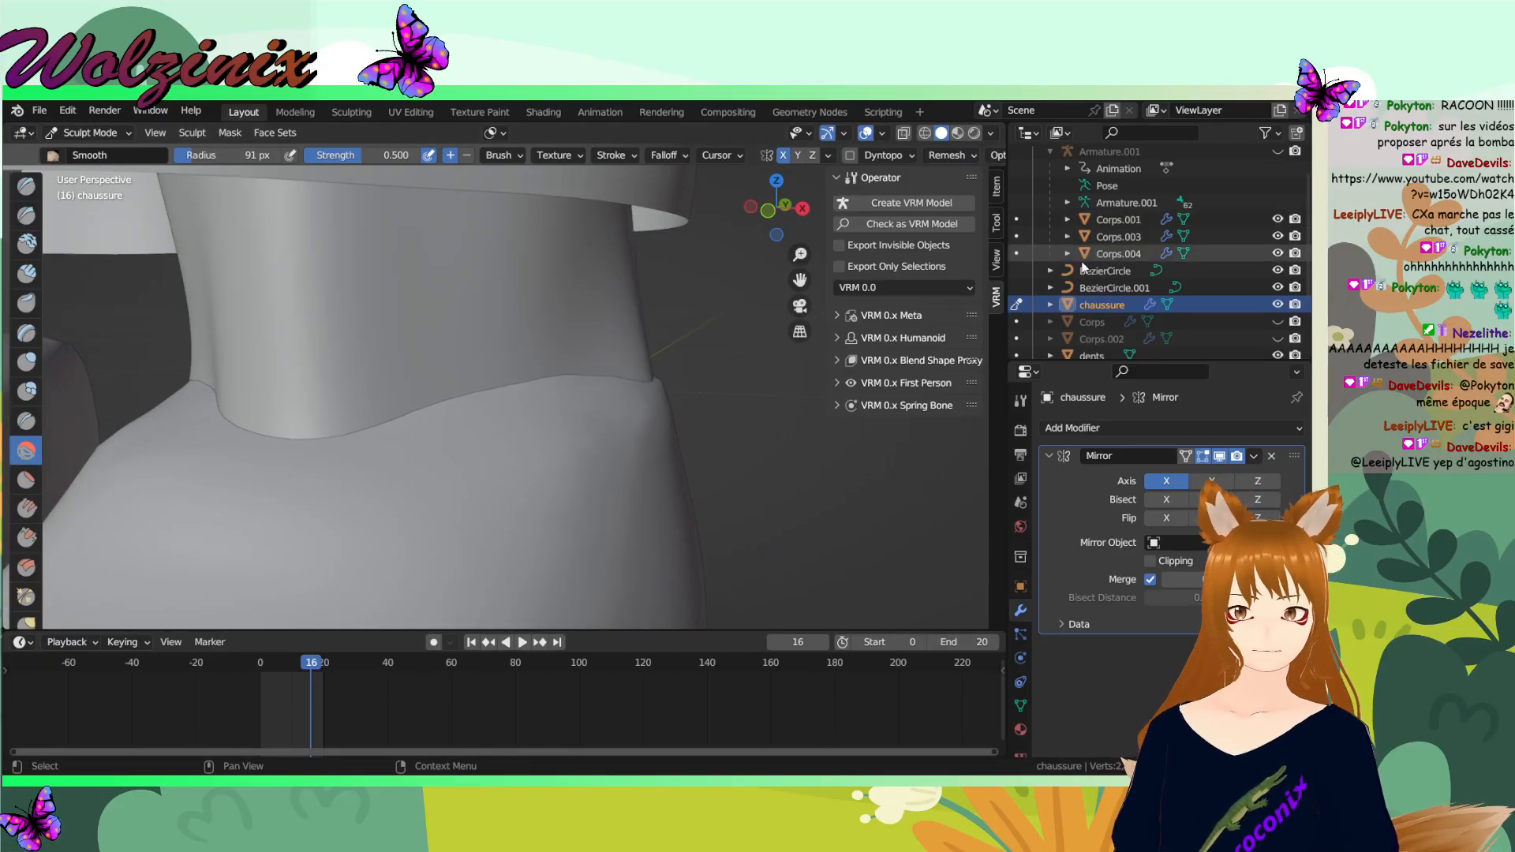
pyautogui.scroll(-7, 571, 369)
pyautogui.moveTo(643, 391); pyautogui.dragTo(518, 412, button='middle')
pyautogui.hotkey('ctrl', 's')
# - Smooth the dip on the side of the shoe's top edge, checking the rim with Corps.001 hidden and shown
pyautogui.scroll(4, 519, 412)
pyautogui.moveTo(497, 408)
pyautogui.mouseDown()
pyautogui.moveTo(457, 548)
pyautogui.moveTo(526, 475)
pyautogui.moveTo(473, 441)
pyautogui.moveTo(470, 493)
pyautogui.moveTo(406, 494)
pyautogui.moveTo(392, 467)
pyautogui.moveTo(517, 442)
pyautogui.mouseUp()
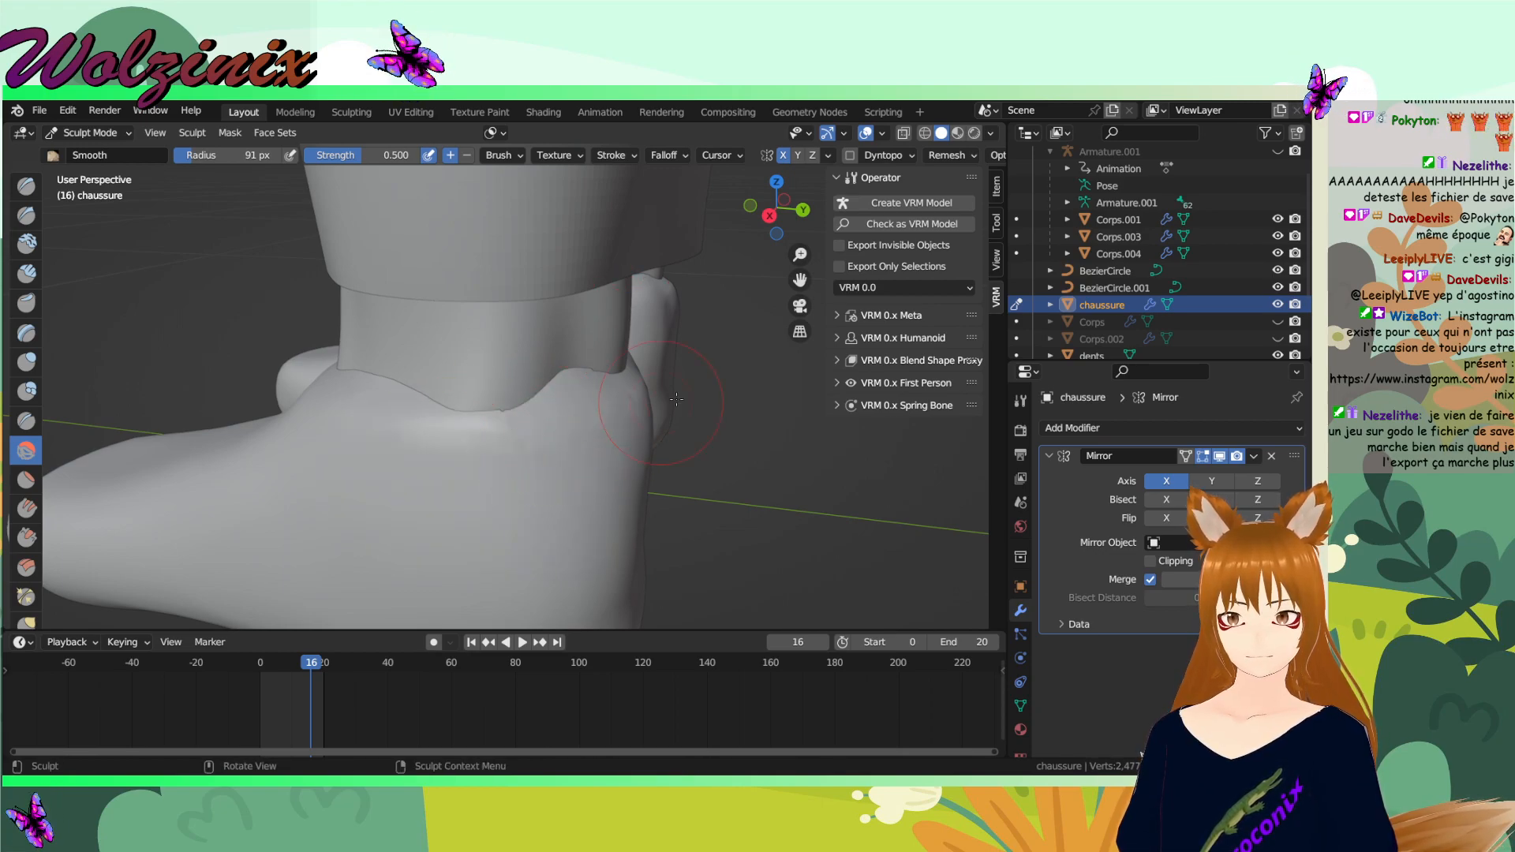
pyautogui.click(1277, 218)
pyautogui.moveTo(549, 437)
pyautogui.mouseDown(button='middle')
pyautogui.moveTo(481, 466)
pyautogui.moveTo(355, 449)
pyautogui.moveTo(414, 449)
pyautogui.mouseUp(button='middle')
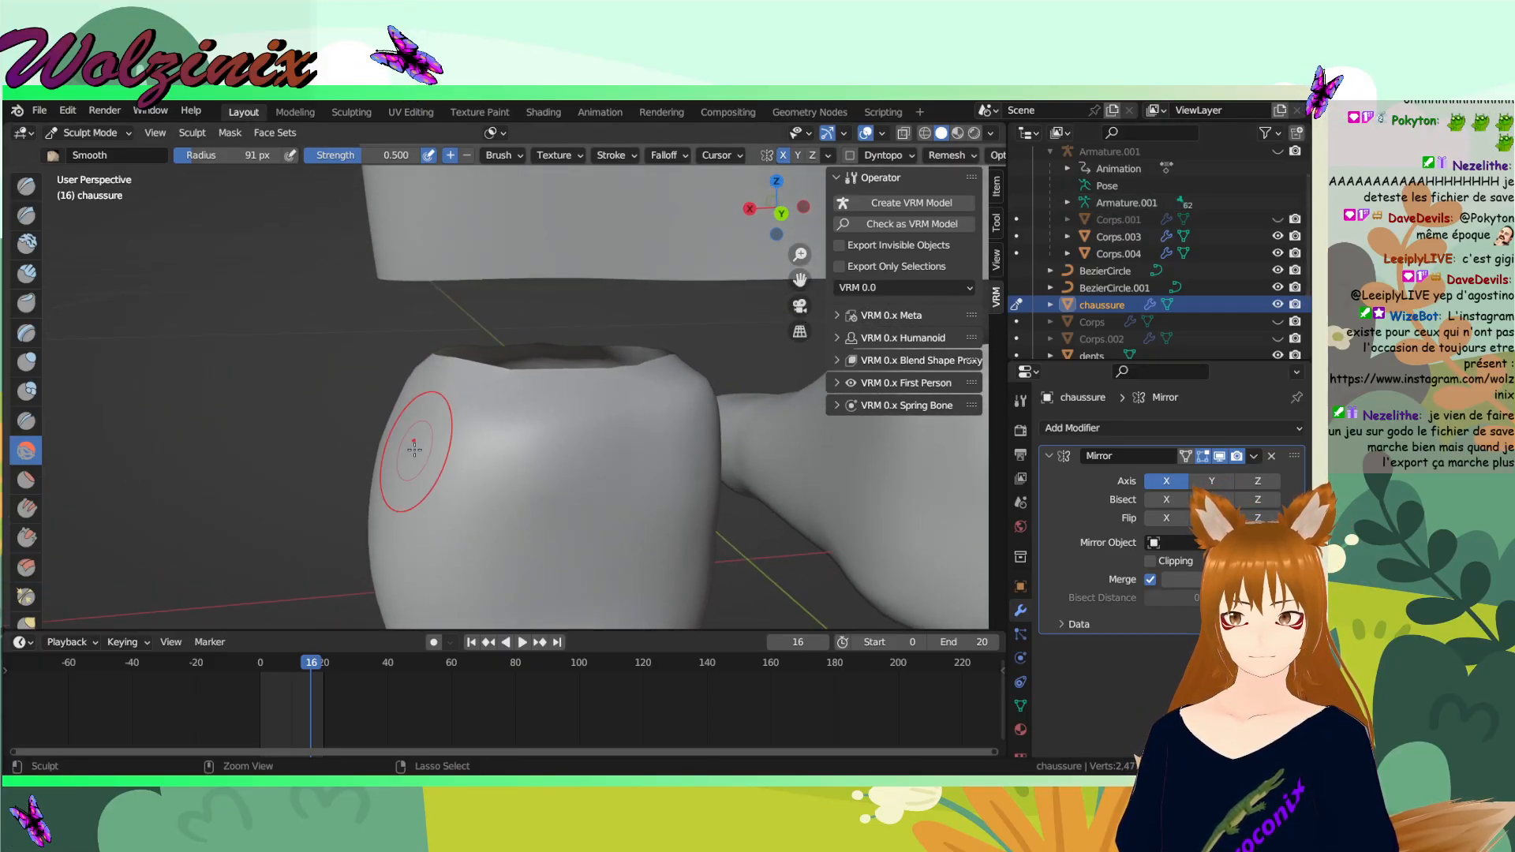
pyautogui.click(1276, 219)
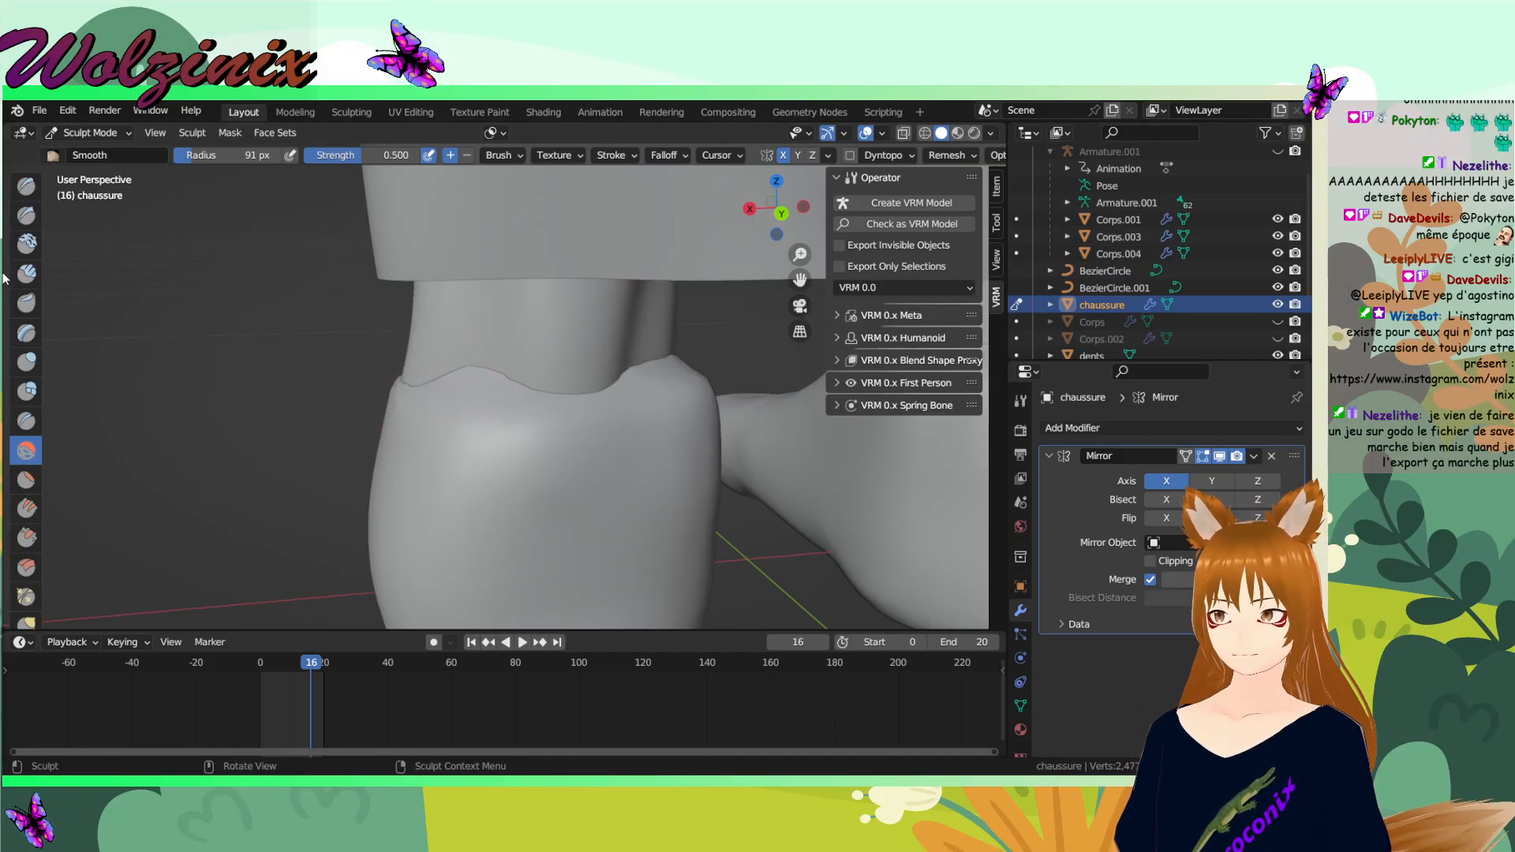
# - Build up the shoe around the heel with the Inflate/Deflate brush, enlarging its radius to 160 px
pyautogui.click(22, 361)
pyautogui.moveTo(339, 398); pyautogui.dragTo(480, 408, button='middle')
pyautogui.moveTo(417, 404)
pyautogui.mouseDown()
pyautogui.moveTo(529, 403)
pyautogui.moveTo(498, 491)
pyautogui.moveTo(358, 517)
pyautogui.mouseUp()
pyautogui.scroll(-2, 359, 516)
pyautogui.press('f')
pyautogui.click(530, 473)
pyautogui.moveTo(453, 464); pyautogui.dragTo(513, 426)
pyautogui.moveTo(532, 472)
pyautogui.mouseDown(button='middle')
pyautogui.moveTo(426, 489)
pyautogui.moveTo(451, 487)
pyautogui.mouseUp(button='middle')
# - Smooth the inflated heel area of the shoe with the 160 px brush
pyautogui.click(21, 453)
pyautogui.moveTo(453, 486)
pyautogui.mouseDown()
pyautogui.moveTo(494, 447)
pyautogui.moveTo(472, 479)
pyautogui.moveTo(453, 445)
pyautogui.moveTo(477, 443)
pyautogui.moveTo(456, 511)
pyautogui.moveTo(481, 513)
pyautogui.mouseUp()
pyautogui.moveTo(559, 508); pyautogui.dragTo(500, 502, button='middle')
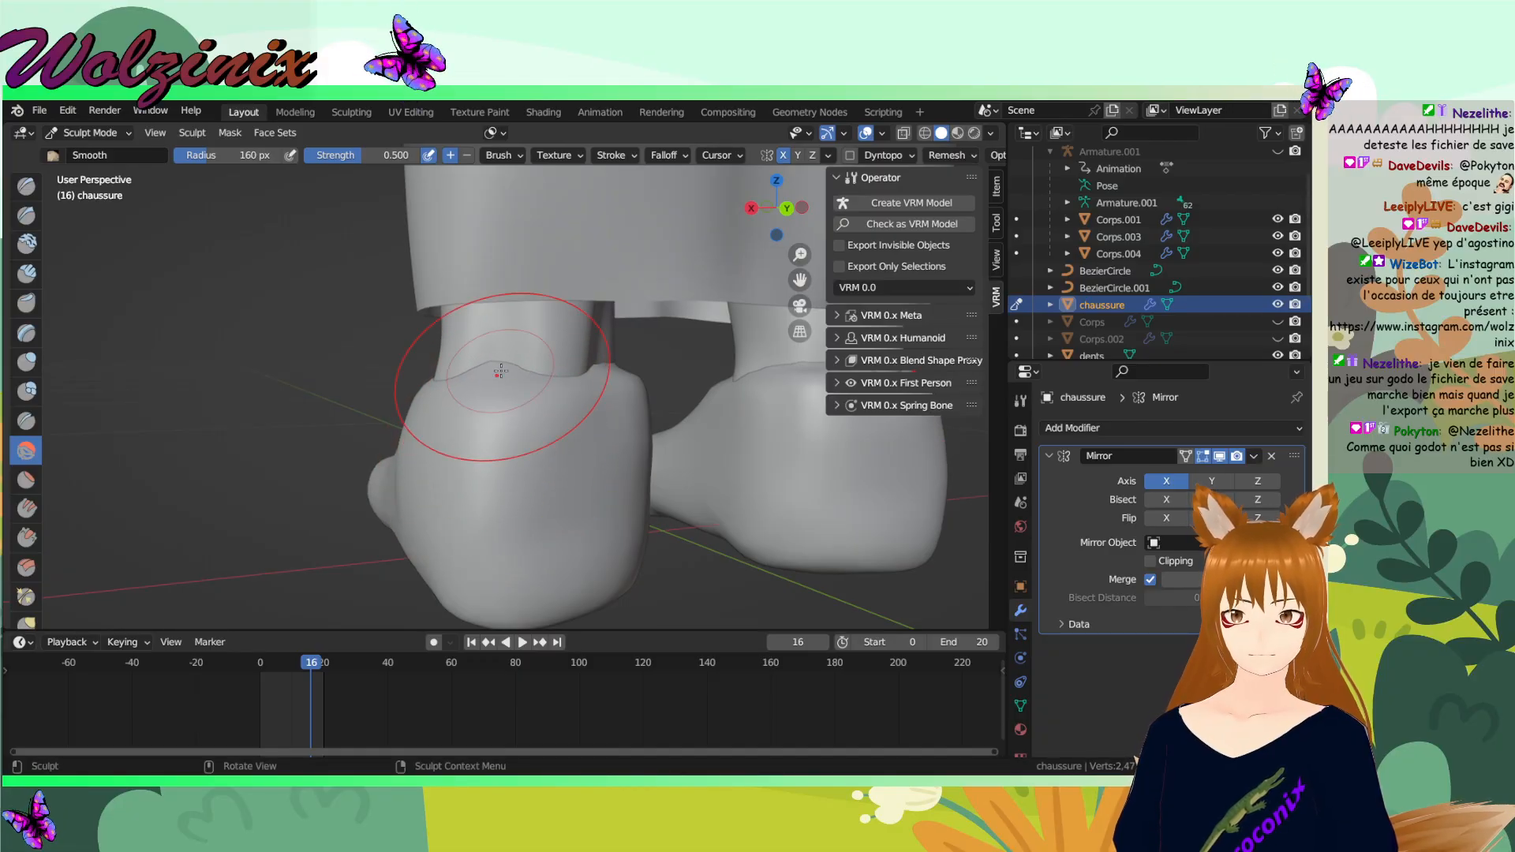
# - Flatten the bump in the heel's top edge using Grab with a 70 px radius
pyautogui.click(28, 361)
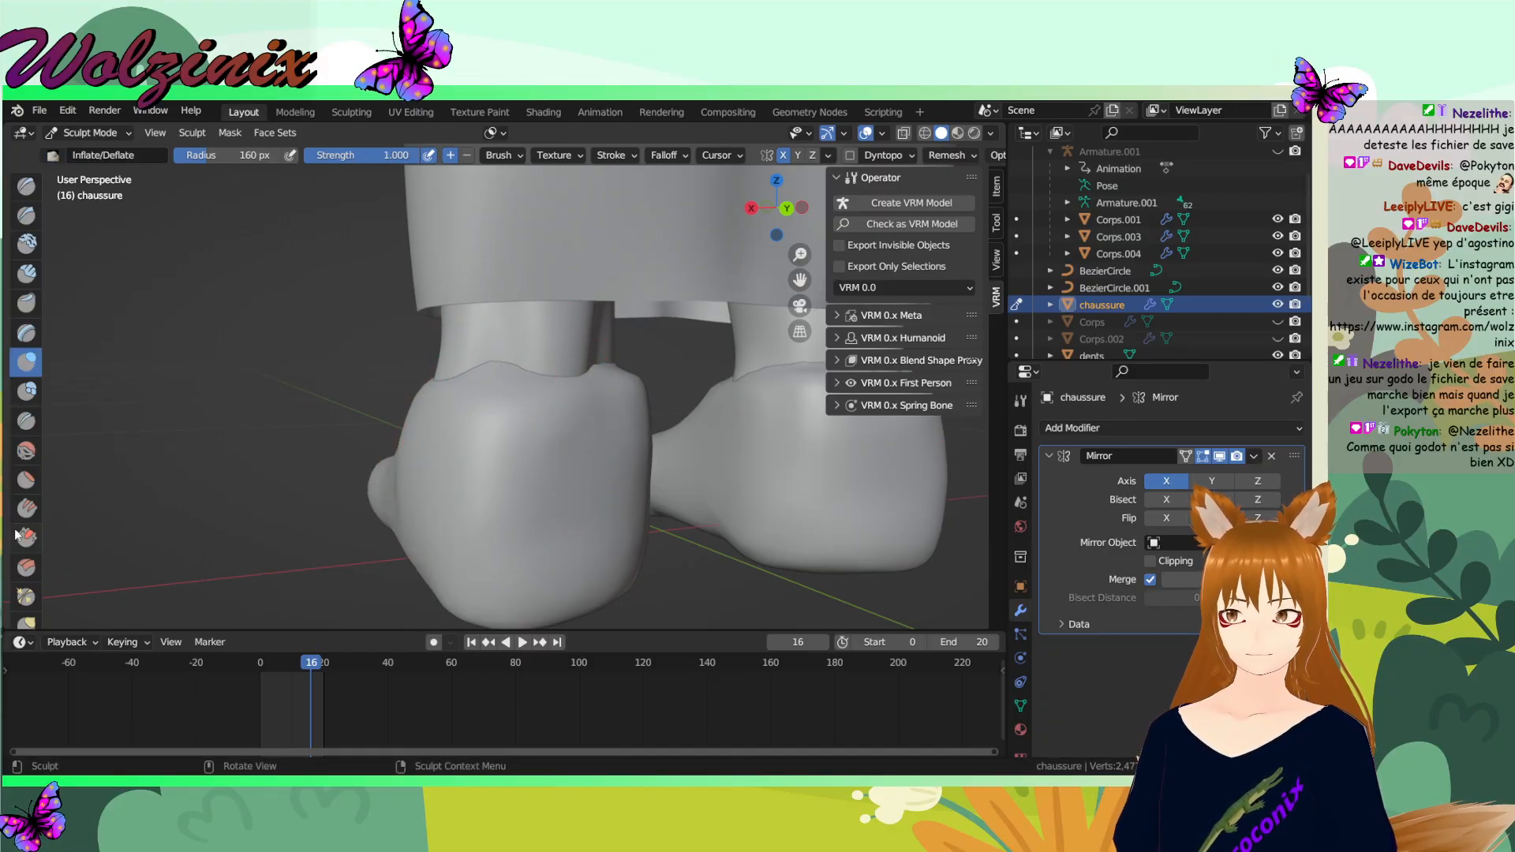
pyautogui.click(26, 622)
pyautogui.moveTo(496, 366); pyautogui.dragTo(496, 364)
pyautogui.press('f')
pyautogui.click(501, 368)
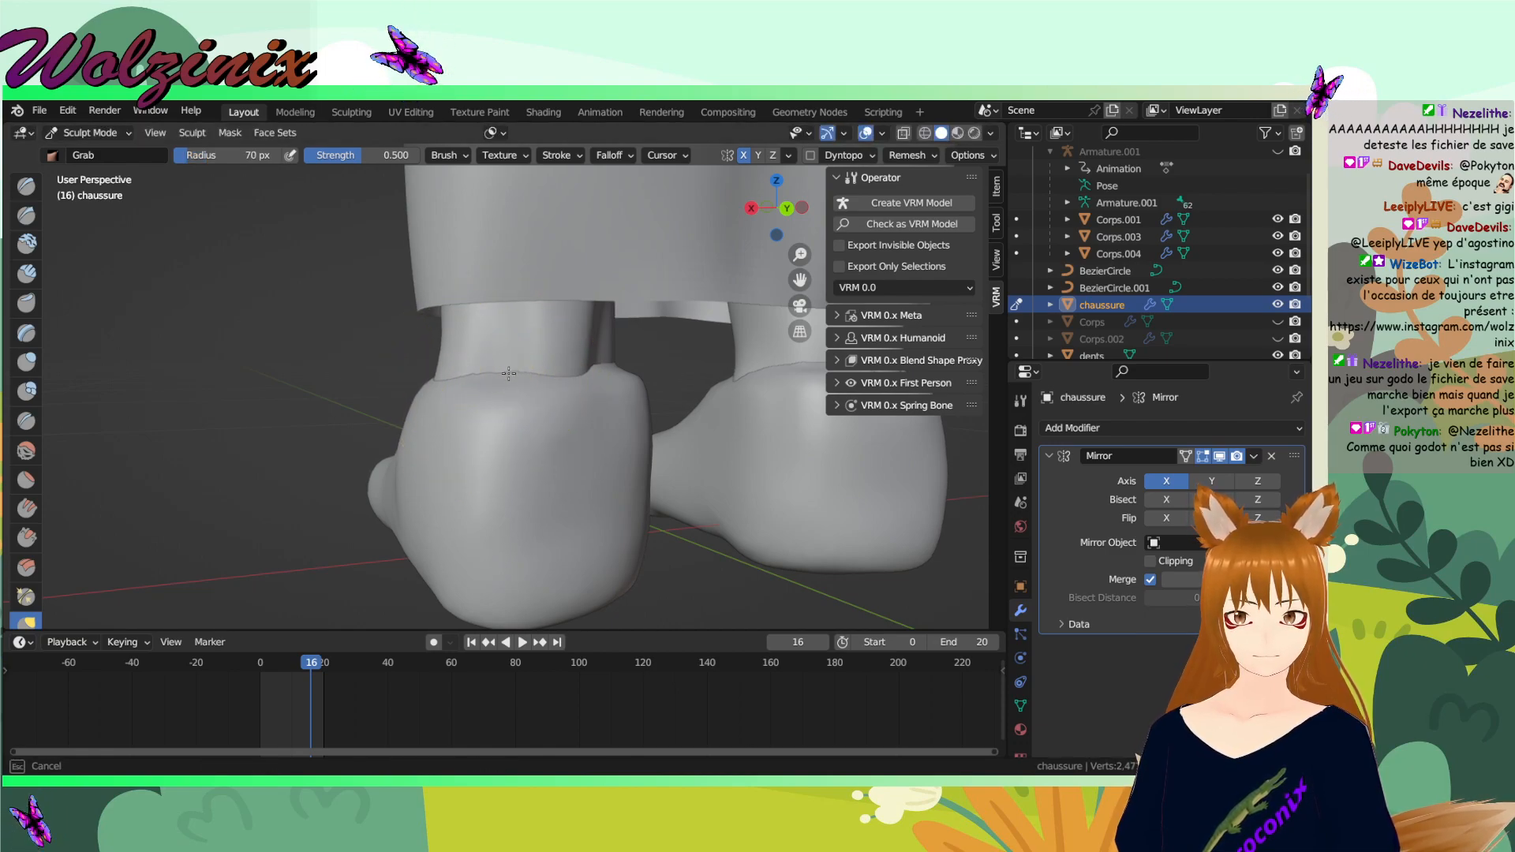
# - Even out the heel's top edge on the shoe using the Smooth and Grab brushes at 70 px
pyautogui.moveTo(564, 385); pyautogui.dragTo(517, 404, button='middle')
pyautogui.click(26, 450)
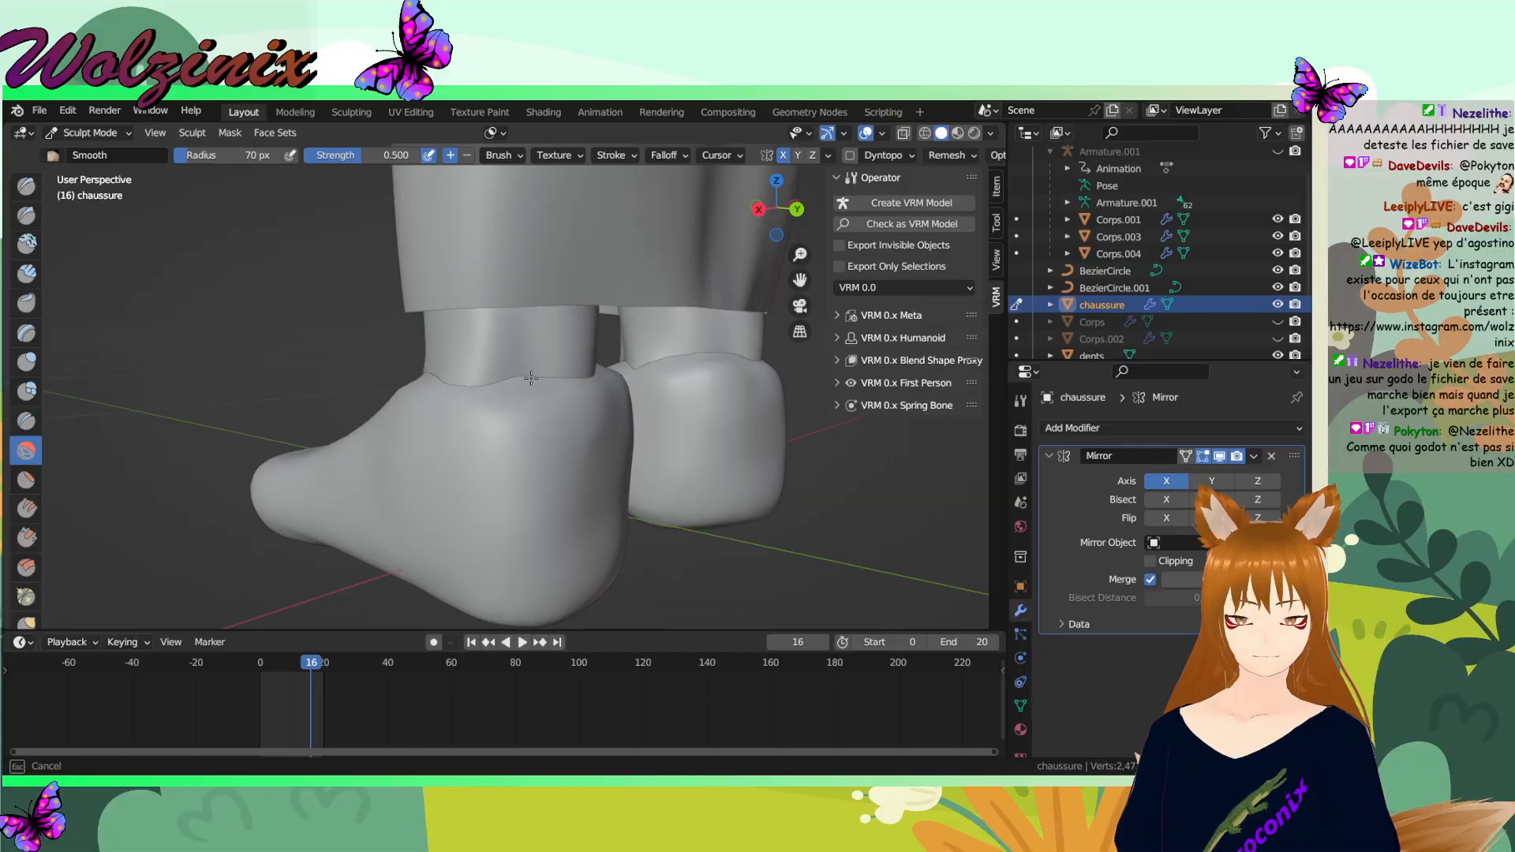
pyautogui.click(27, 623)
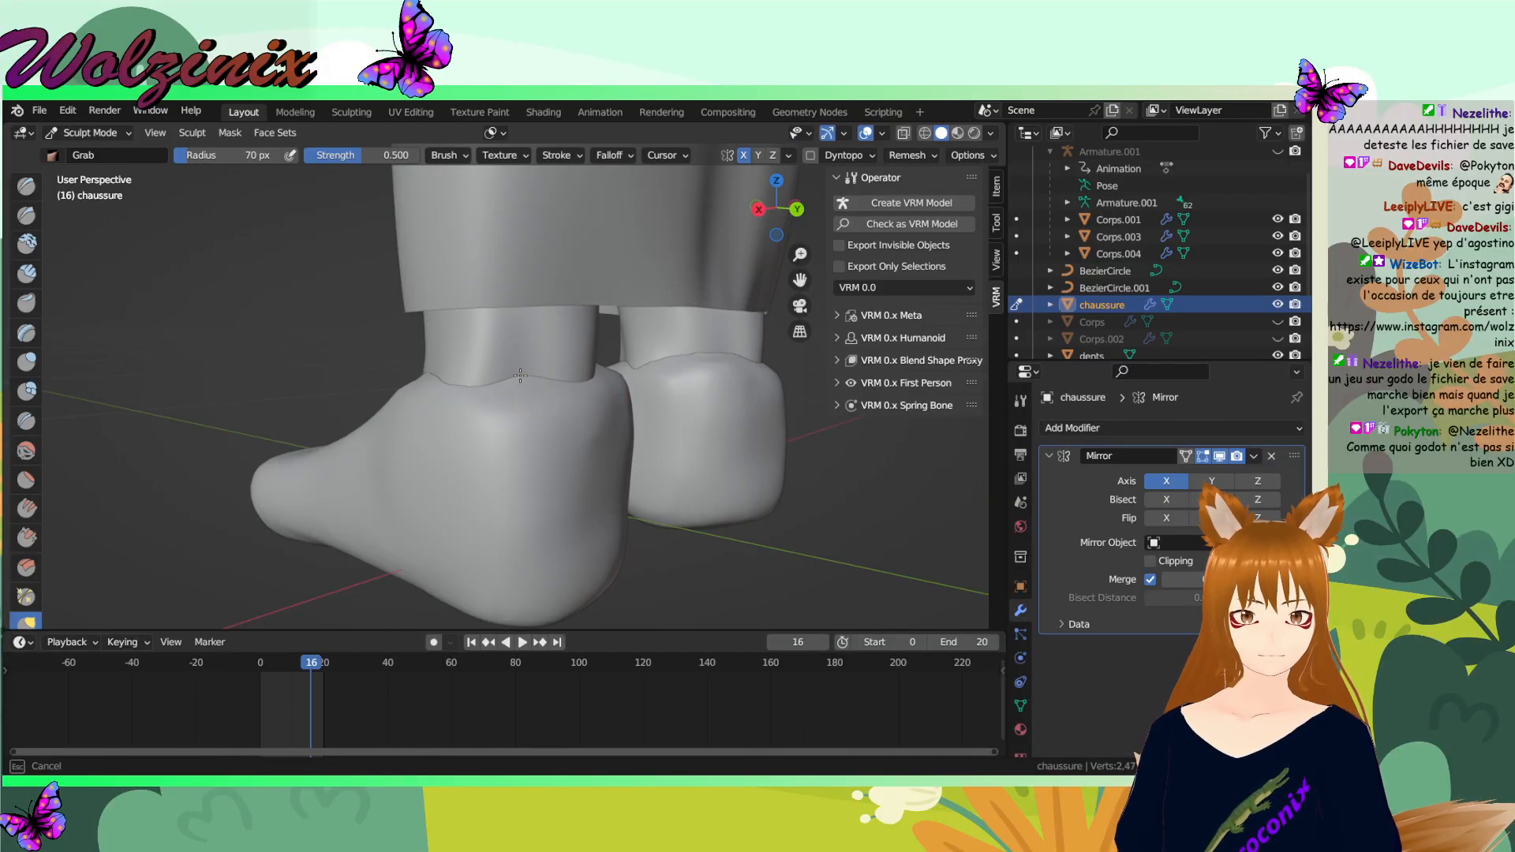
pyautogui.moveTo(519, 387); pyautogui.dragTo(524, 385)
# - Build up the dip at the front of the shoe's top edge with Inflate/Deflate and smooth it
pyautogui.moveTo(616, 425); pyautogui.dragTo(916, 451, button='middle')
pyautogui.moveTo(555, 445); pyautogui.dragTo(603, 437, button='middle')
pyautogui.moveTo(448, 467)
pyautogui.mouseDown(button='middle')
pyautogui.moveTo(404, 481)
pyautogui.moveTo(423, 473)
pyautogui.mouseUp(button='middle')
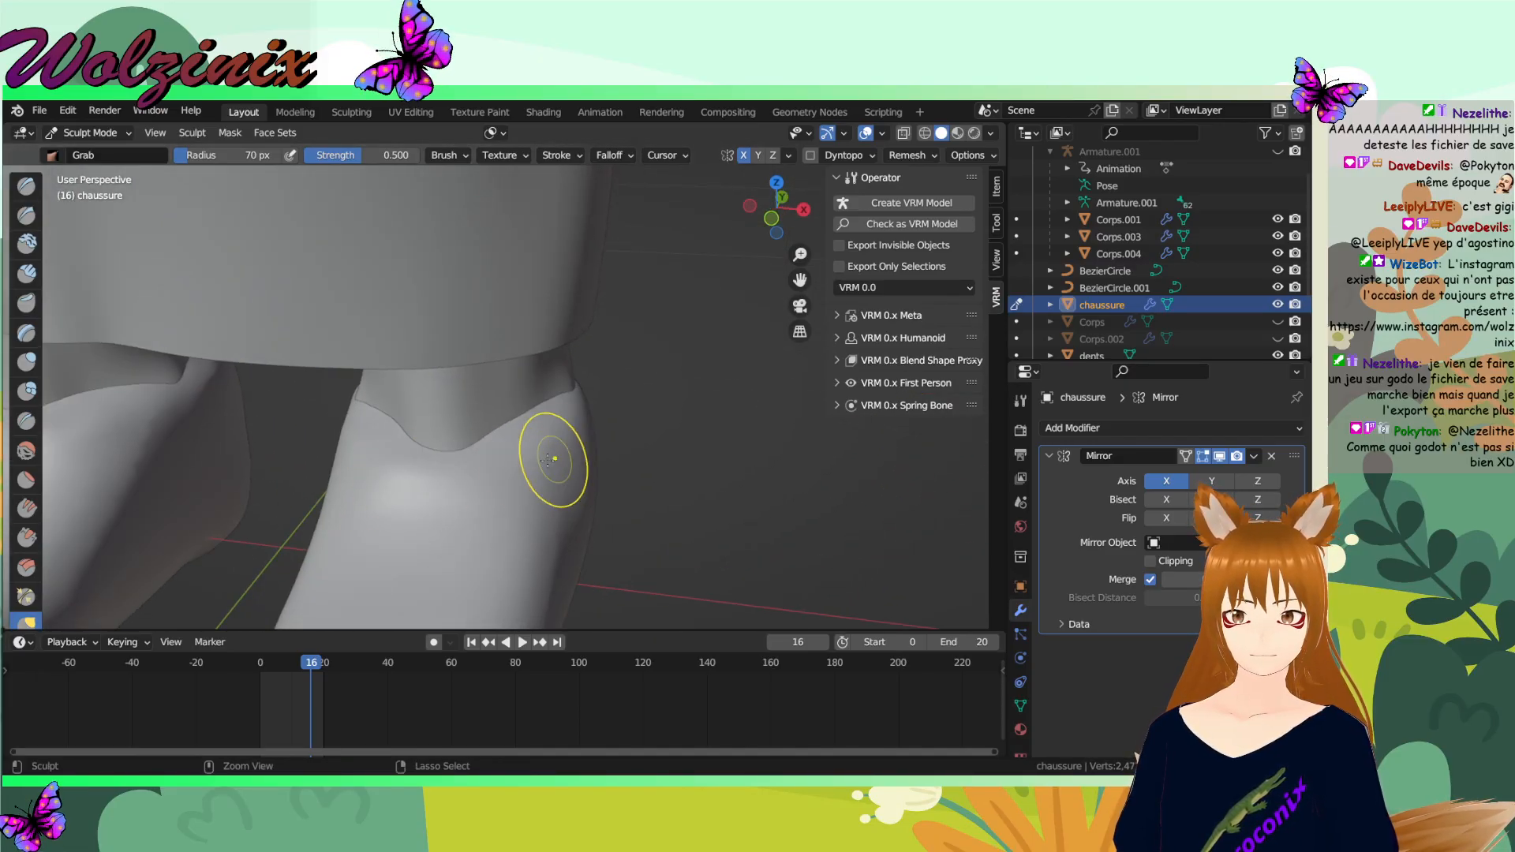
pyautogui.click(28, 361)
pyautogui.moveTo(473, 442); pyautogui.dragTo(444, 441)
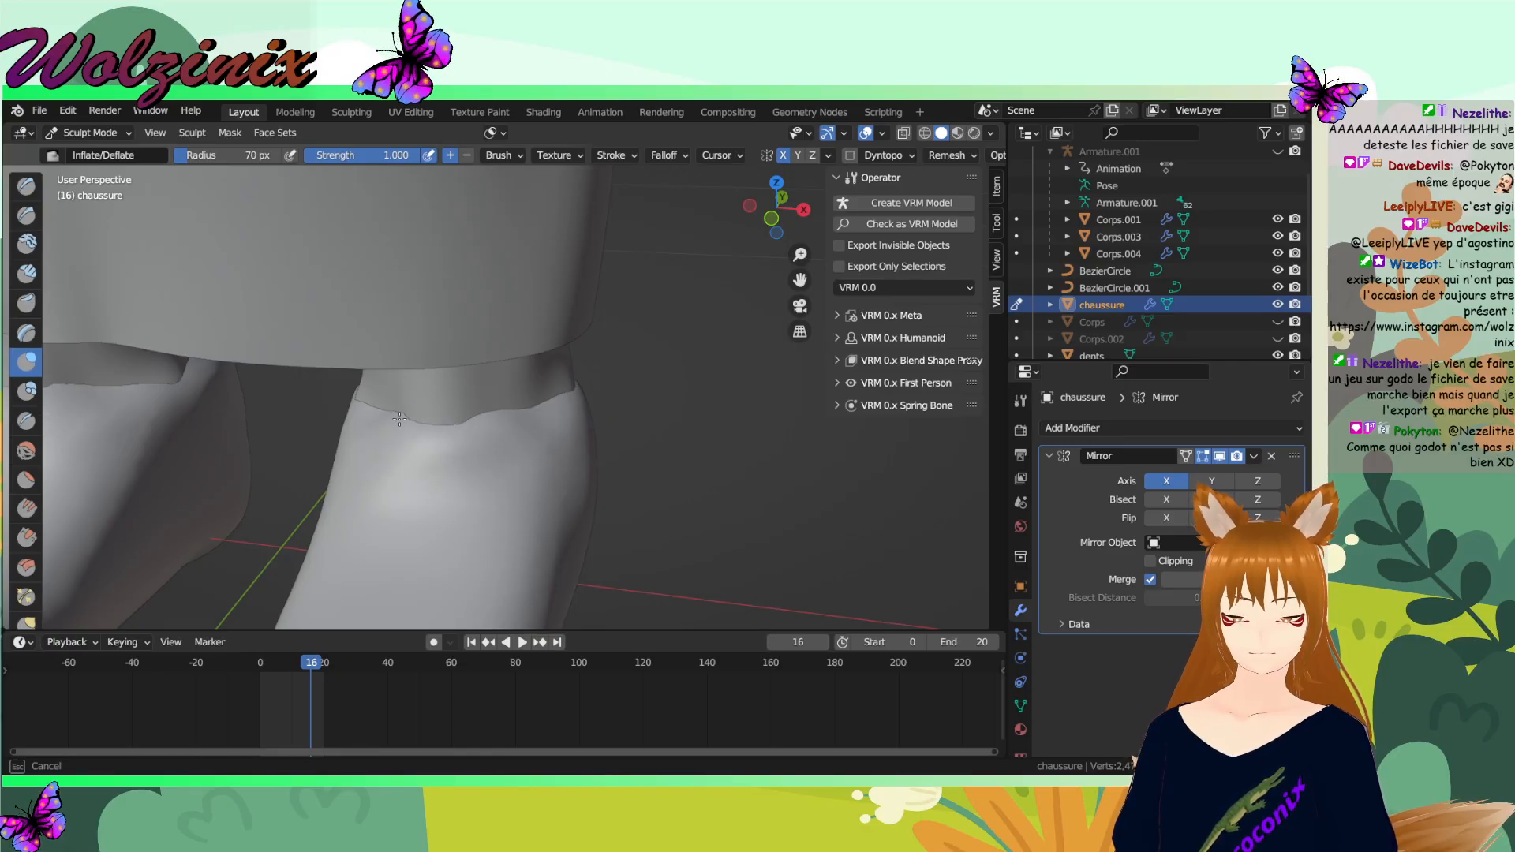
pyautogui.click(25, 450)
pyautogui.moveTo(359, 442); pyautogui.dragTo(365, 426)
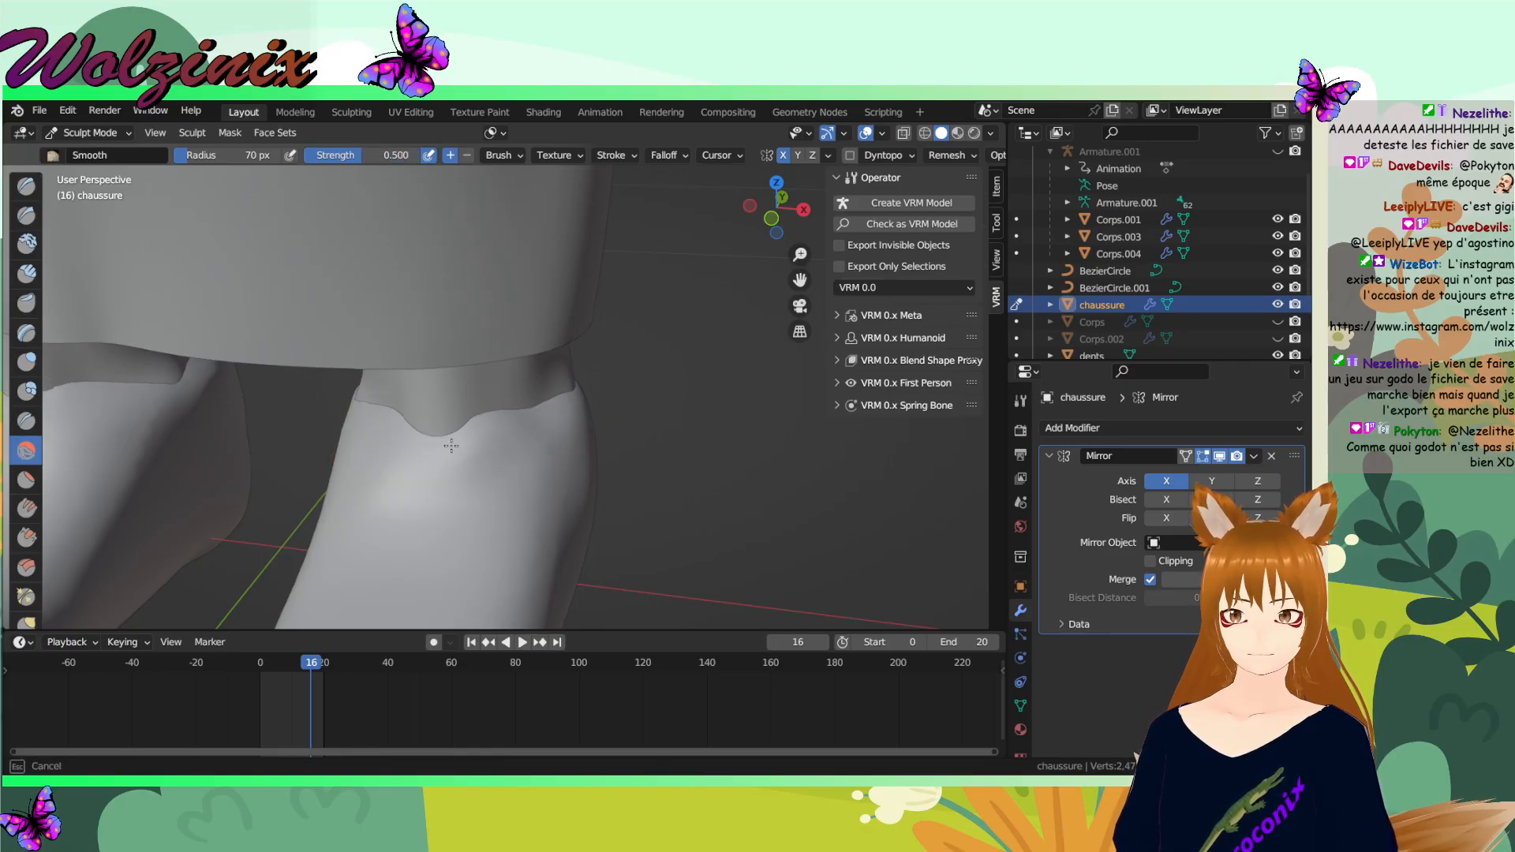
# - Pull up the remaining front notch of the shoe's top edge with the 70 px Grab brush and save Dore.blend
pyautogui.click(26, 622)
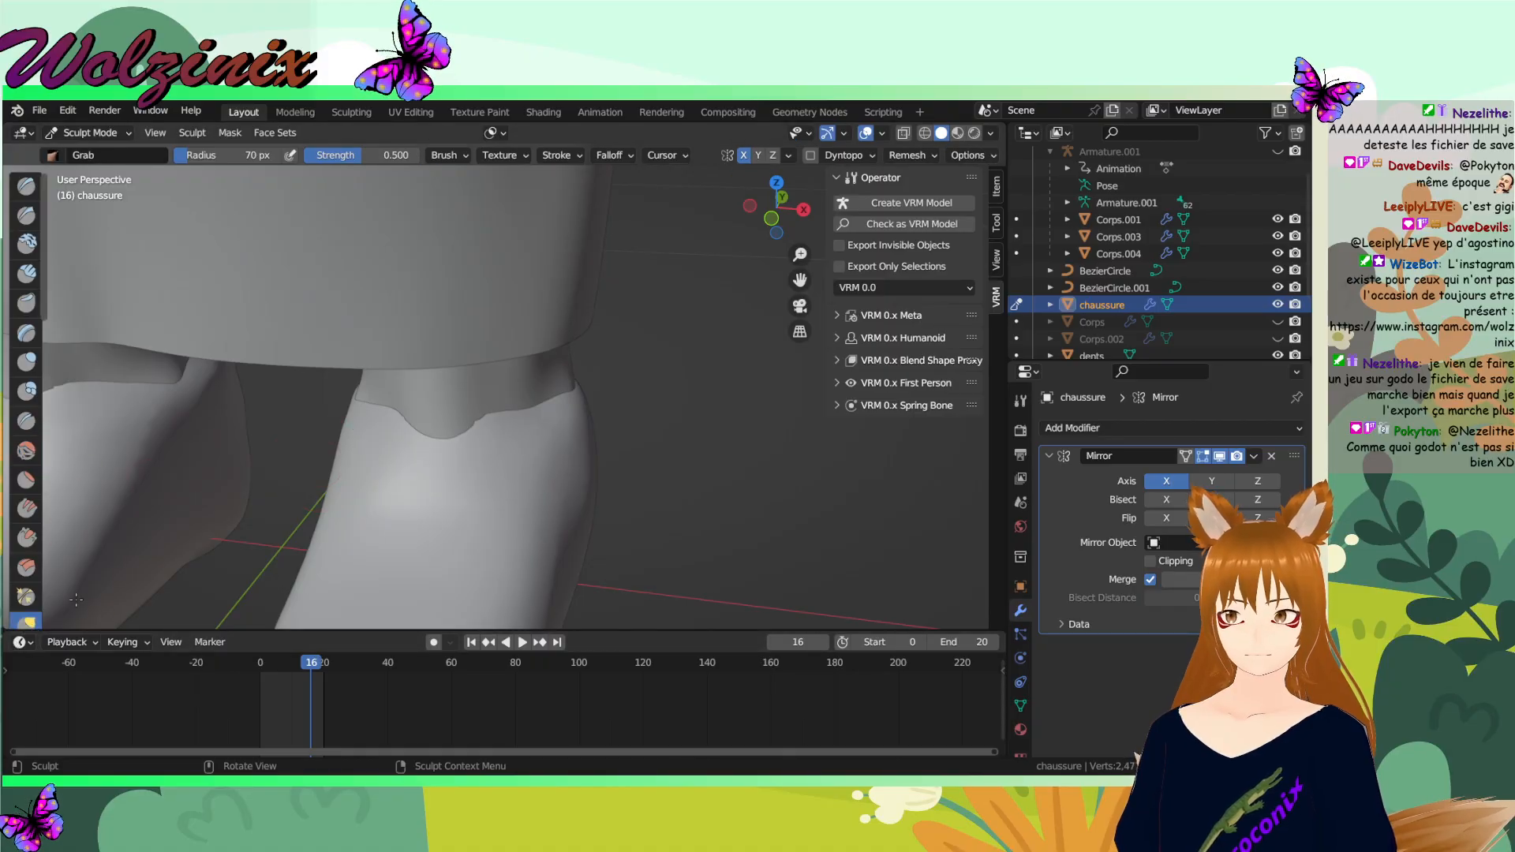
pyautogui.moveTo(448, 437); pyautogui.dragTo(426, 412)
pyautogui.moveTo(66, 544); pyautogui.dragTo(16, 530, button='middle')
pyautogui.scroll(-4, 376, 483)
pyautogui.moveTo(410, 474); pyautogui.dragTo(532, 430, button='middle')
pyautogui.hotkey('ctrl', 's')
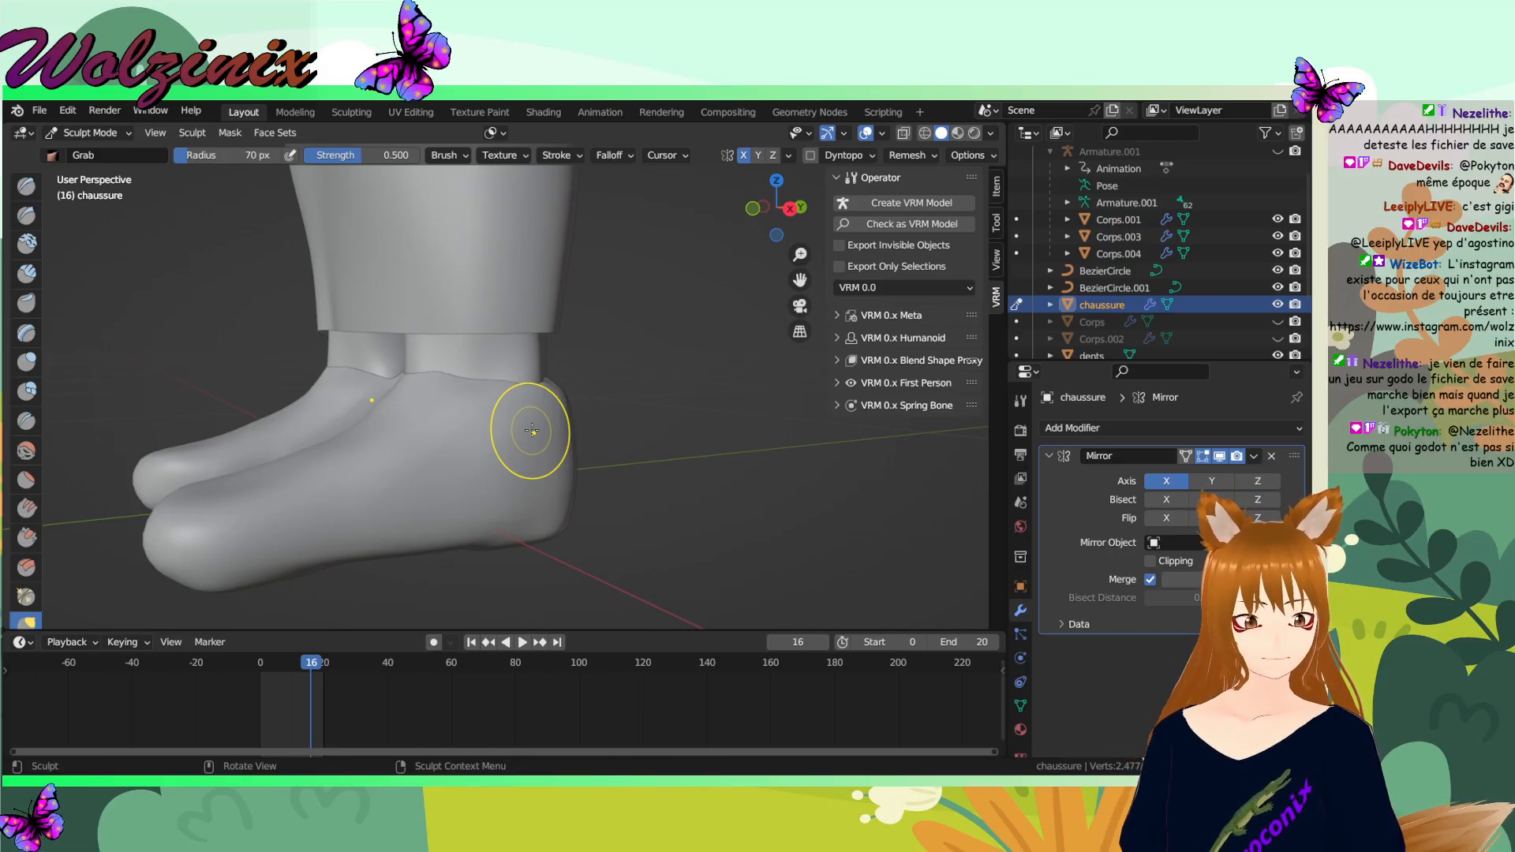
pyautogui.hotkey('ctrl', 's')
# - Smooth the uneven top edge across the front of the ankle with the 70 px Smooth brush
pyautogui.moveTo(558, 416); pyautogui.dragTo(639, 396, button='middle')
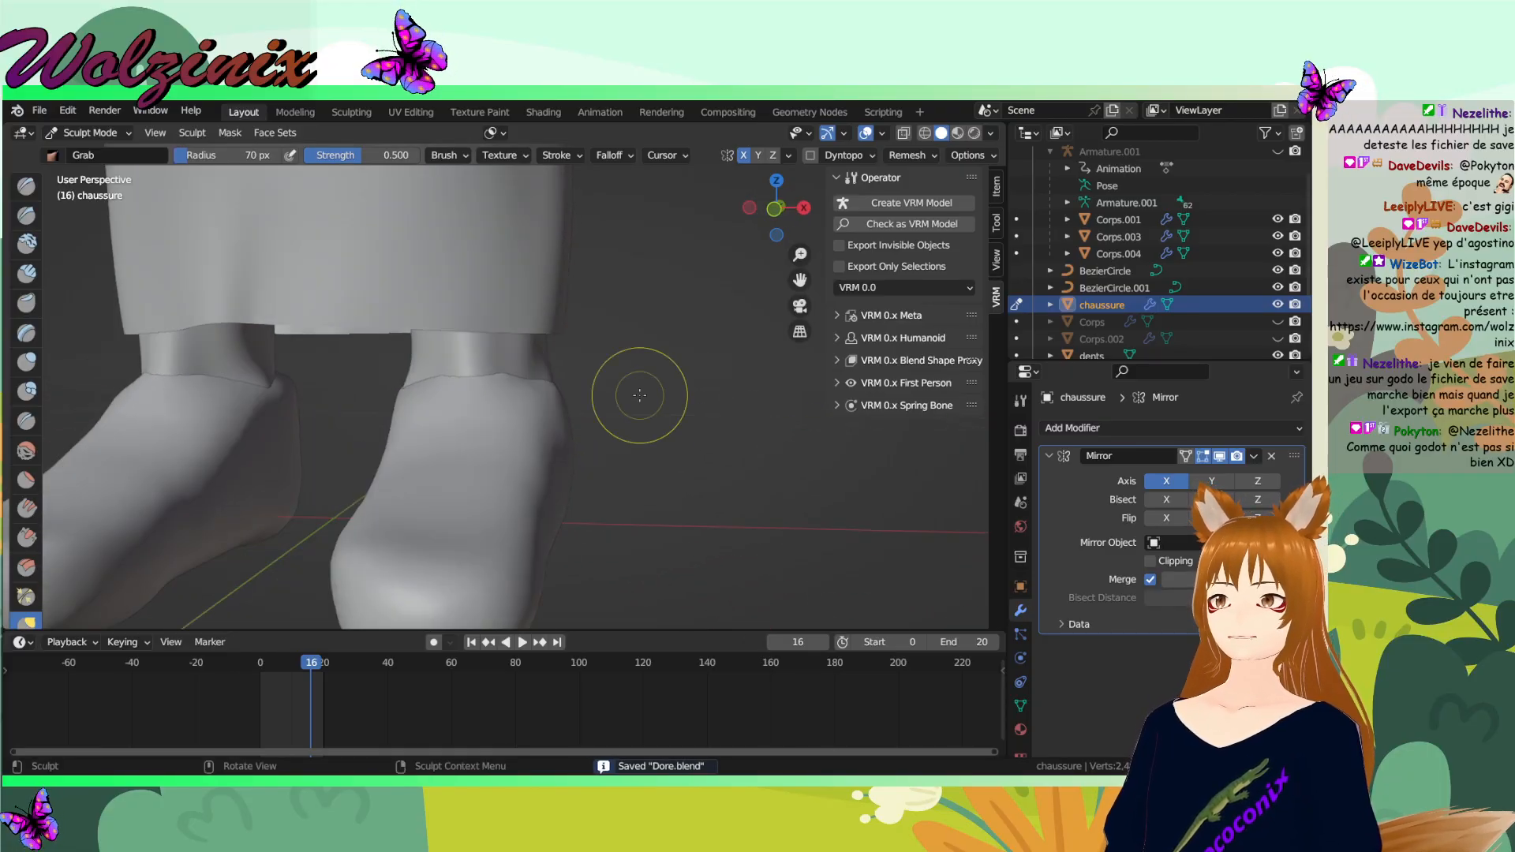
pyautogui.scroll(4, 504, 414)
pyautogui.click(25, 456)
pyautogui.moveTo(430, 387); pyautogui.dragTo(445, 374)
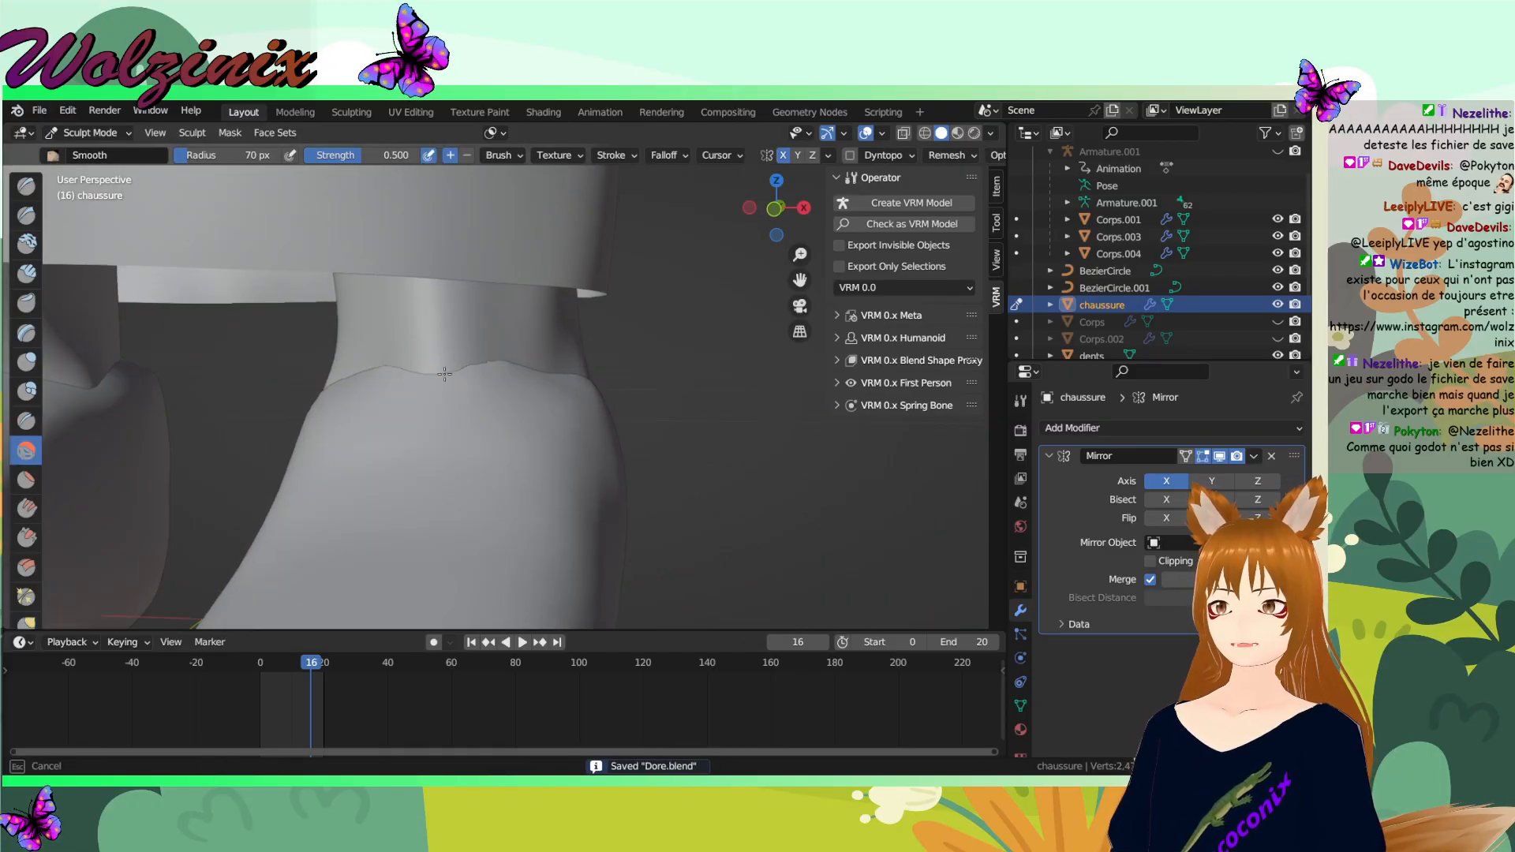
pyautogui.moveTo(545, 382); pyautogui.dragTo(540, 390, button='middle')
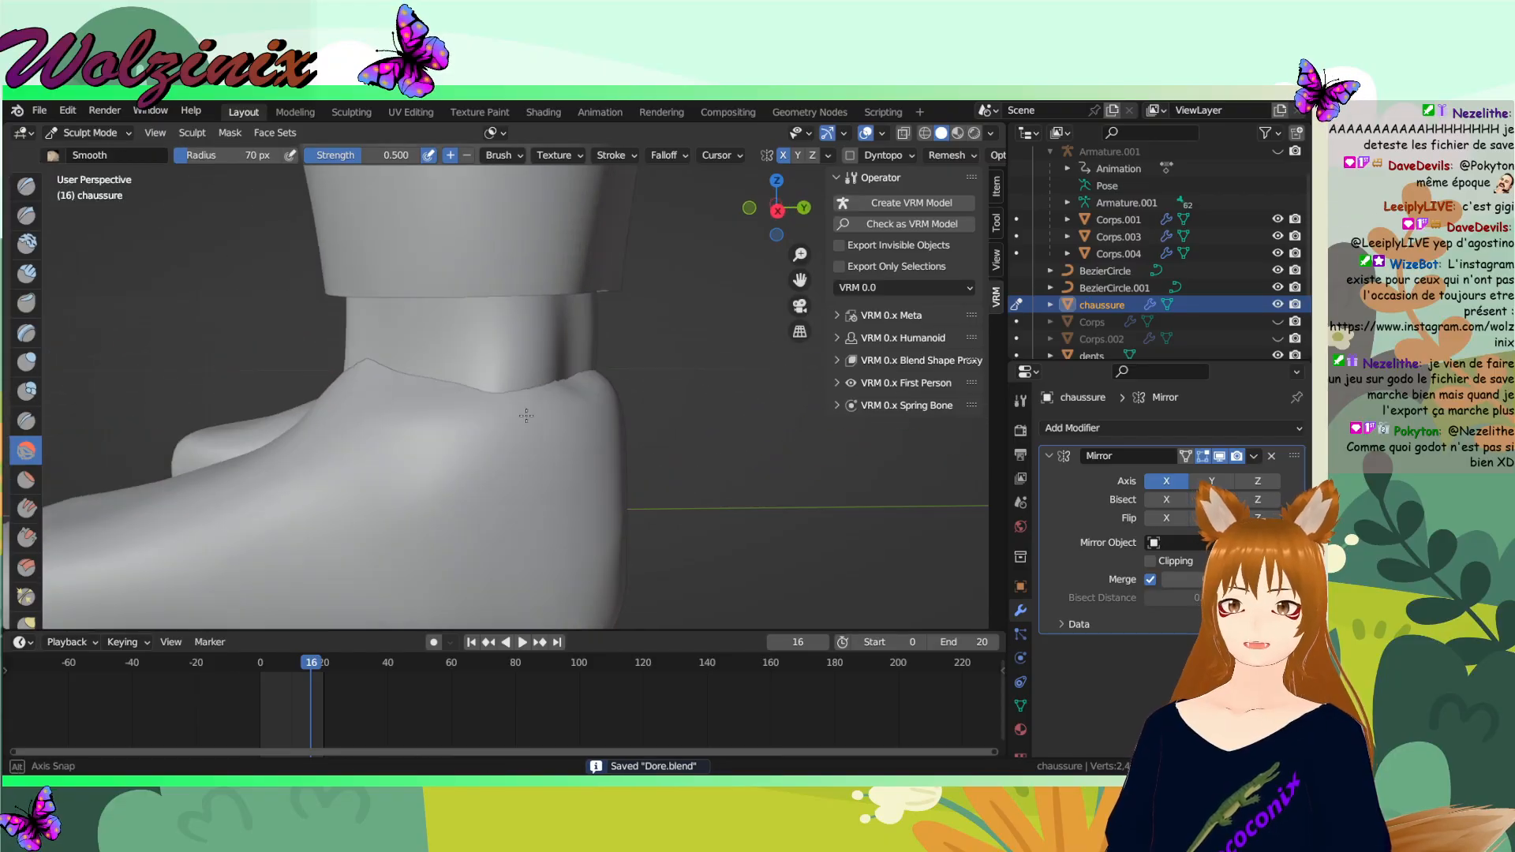
# - Smooth the shoe's heel and sides with the Smooth brush enlarged to a radius of 235 px
pyautogui.moveTo(795, 399)
pyautogui.mouseDown(button='middle')
pyautogui.moveTo(570, 447)
pyautogui.moveTo(682, 483)
pyautogui.mouseUp(button='middle')
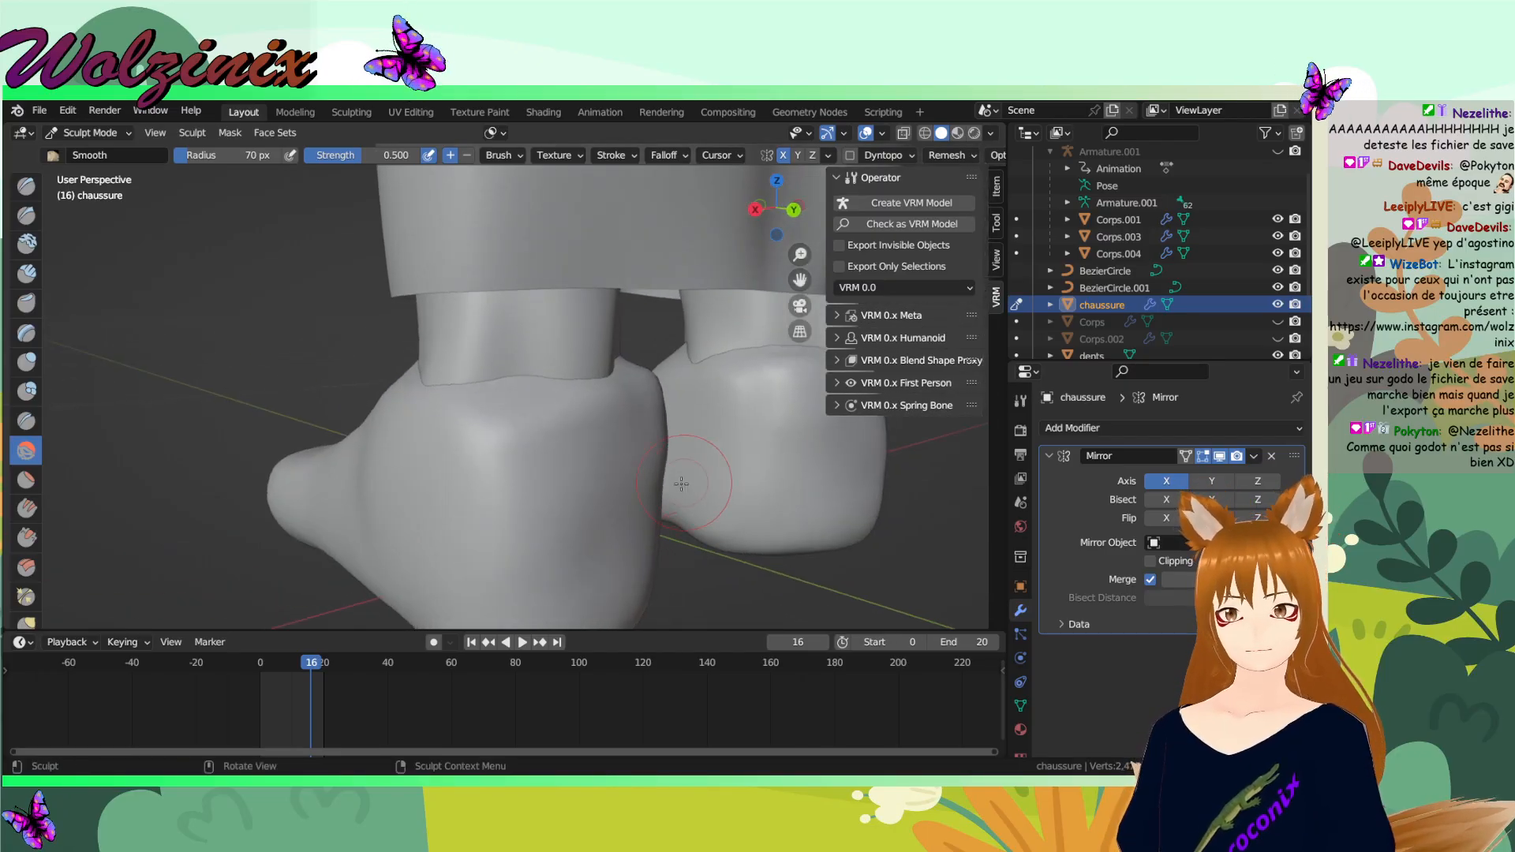
pyautogui.scroll(-2, 552, 513)
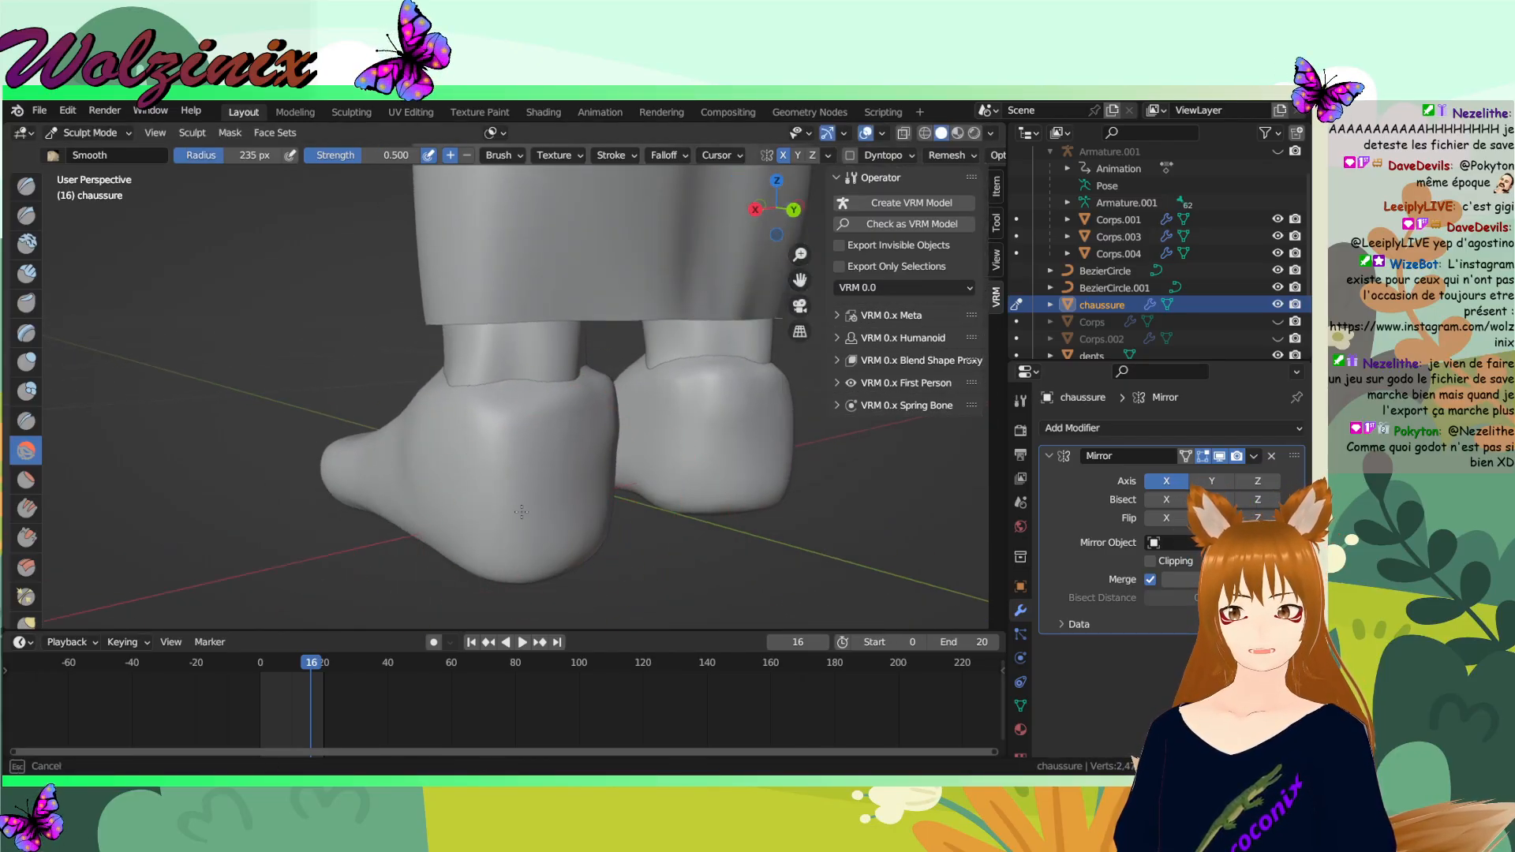
pyautogui.moveTo(436, 497); pyautogui.dragTo(461, 505)
pyautogui.moveTo(513, 507); pyautogui.dragTo(453, 501, button='middle')
pyautogui.moveTo(453, 501); pyautogui.dragTo(497, 505)
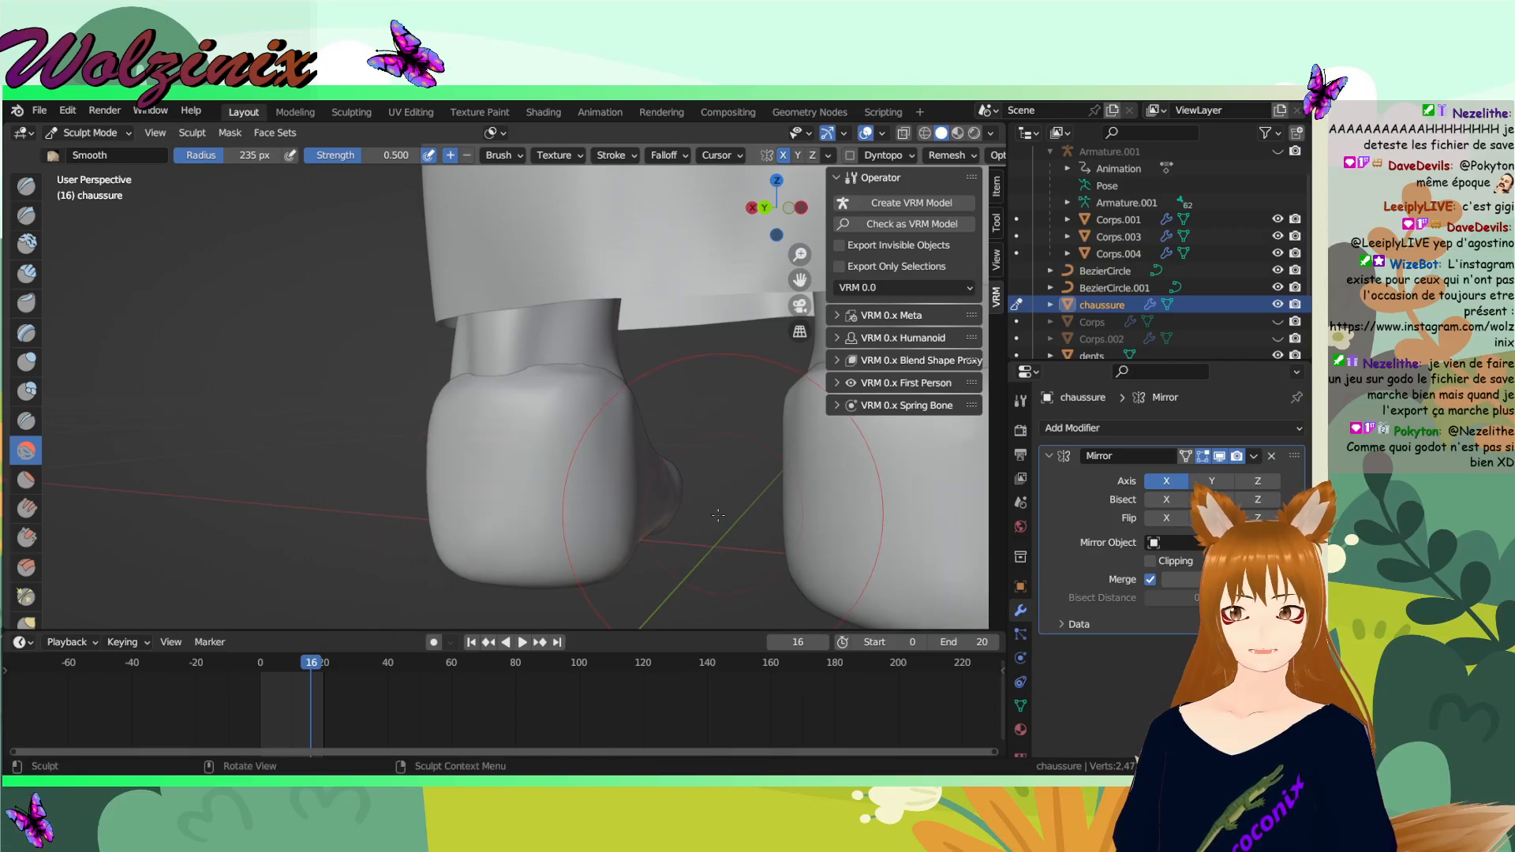
pyautogui.moveTo(647, 506); pyautogui.dragTo(430, 507, button='middle')
pyautogui.scroll(-1, 432, 508)
pyautogui.moveTo(447, 505); pyautogui.dragTo(449, 505)
pyautogui.moveTo(588, 533); pyautogui.dragTo(592, 535)
pyautogui.scroll(-3, 633, 539)
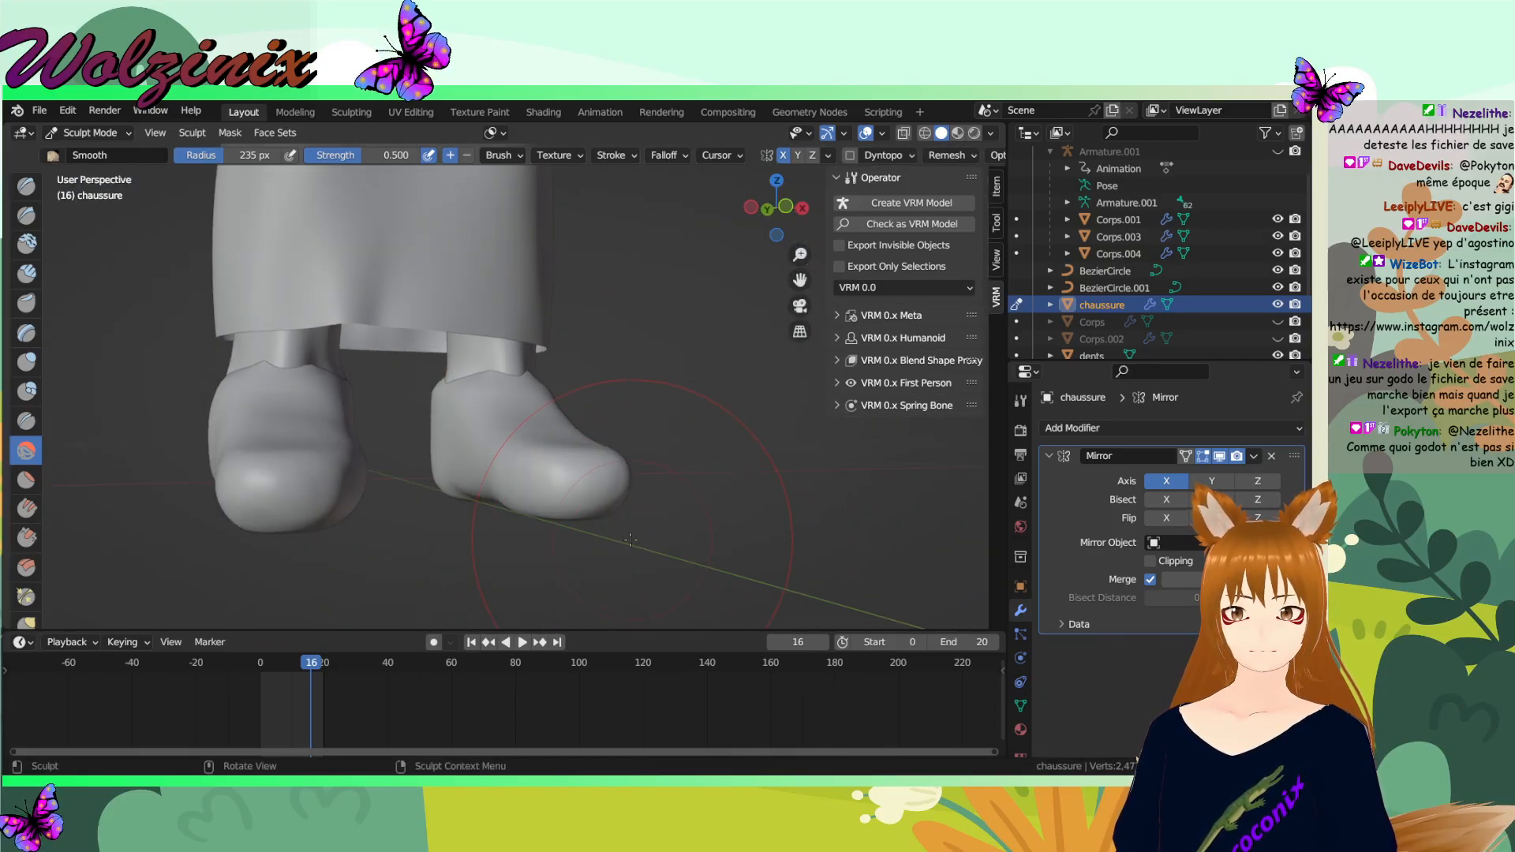
# - Save Dore.blend and display the whole character in Material Preview shading
pyautogui.moveTo(689, 499); pyautogui.dragTo(559, 513, button='middle')
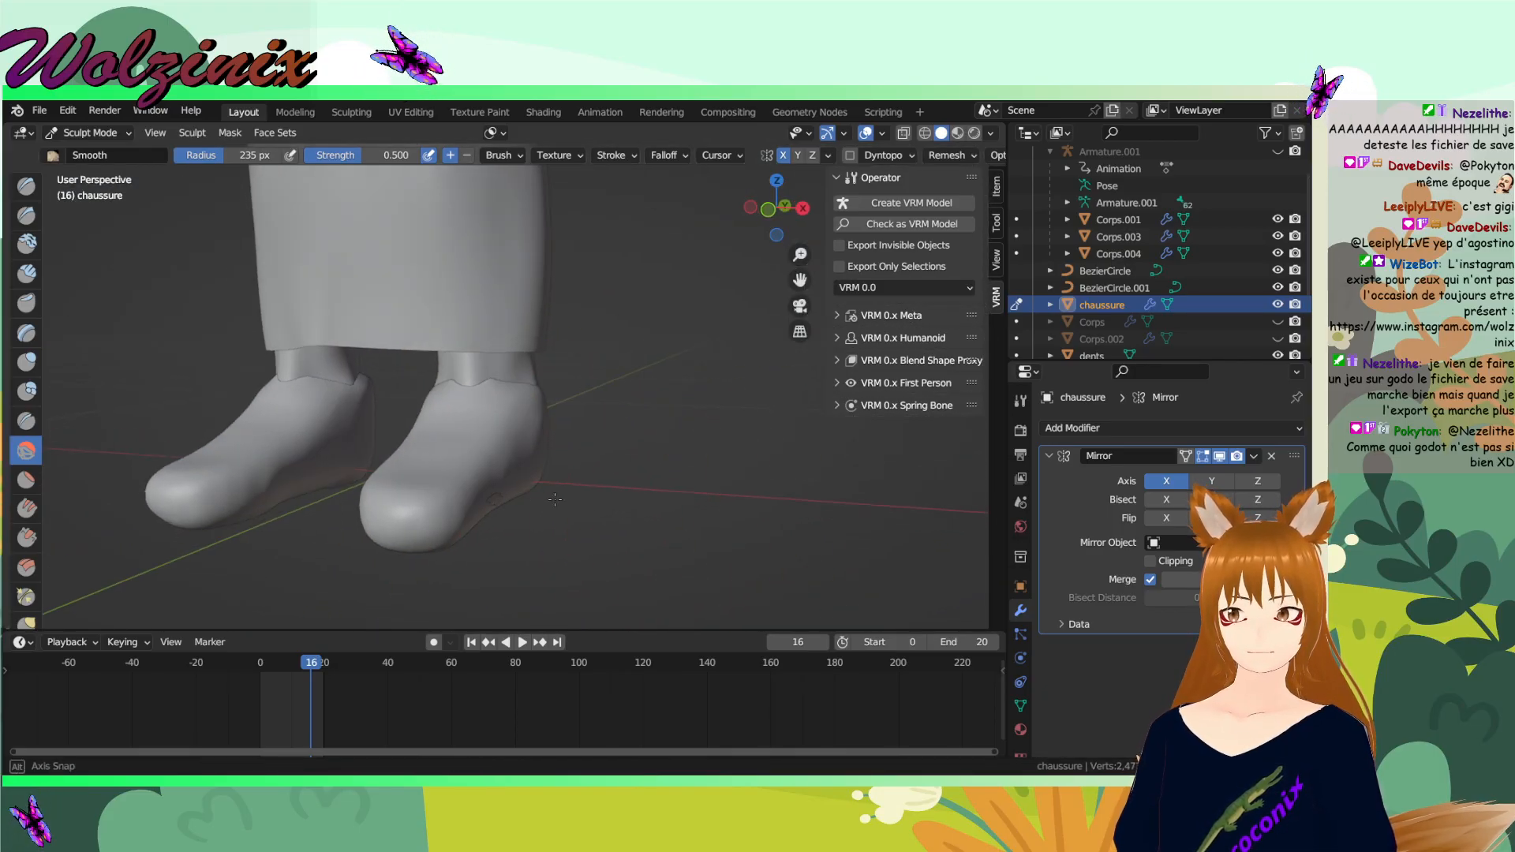
pyautogui.moveTo(457, 469)
pyautogui.mouseDown(button='middle')
pyautogui.moveTo(701, 396)
pyautogui.moveTo(624, 422)
pyautogui.moveTo(489, 407)
pyautogui.moveTo(513, 432)
pyautogui.mouseUp(button='middle')
pyautogui.hotkey('ctrl', 's')
pyautogui.scroll(-3, 442, 355)
pyautogui.moveTo(316, 174)
pyautogui.keyDown('shift'); pyautogui.mouseDown(button='middle')
pyautogui.moveTo(371, 228)
pyautogui.moveTo(370, 257)
pyautogui.mouseUp(button='middle'); pyautogui.keyUp('shift')
pyautogui.press('z')
pyautogui.click(332, 296)
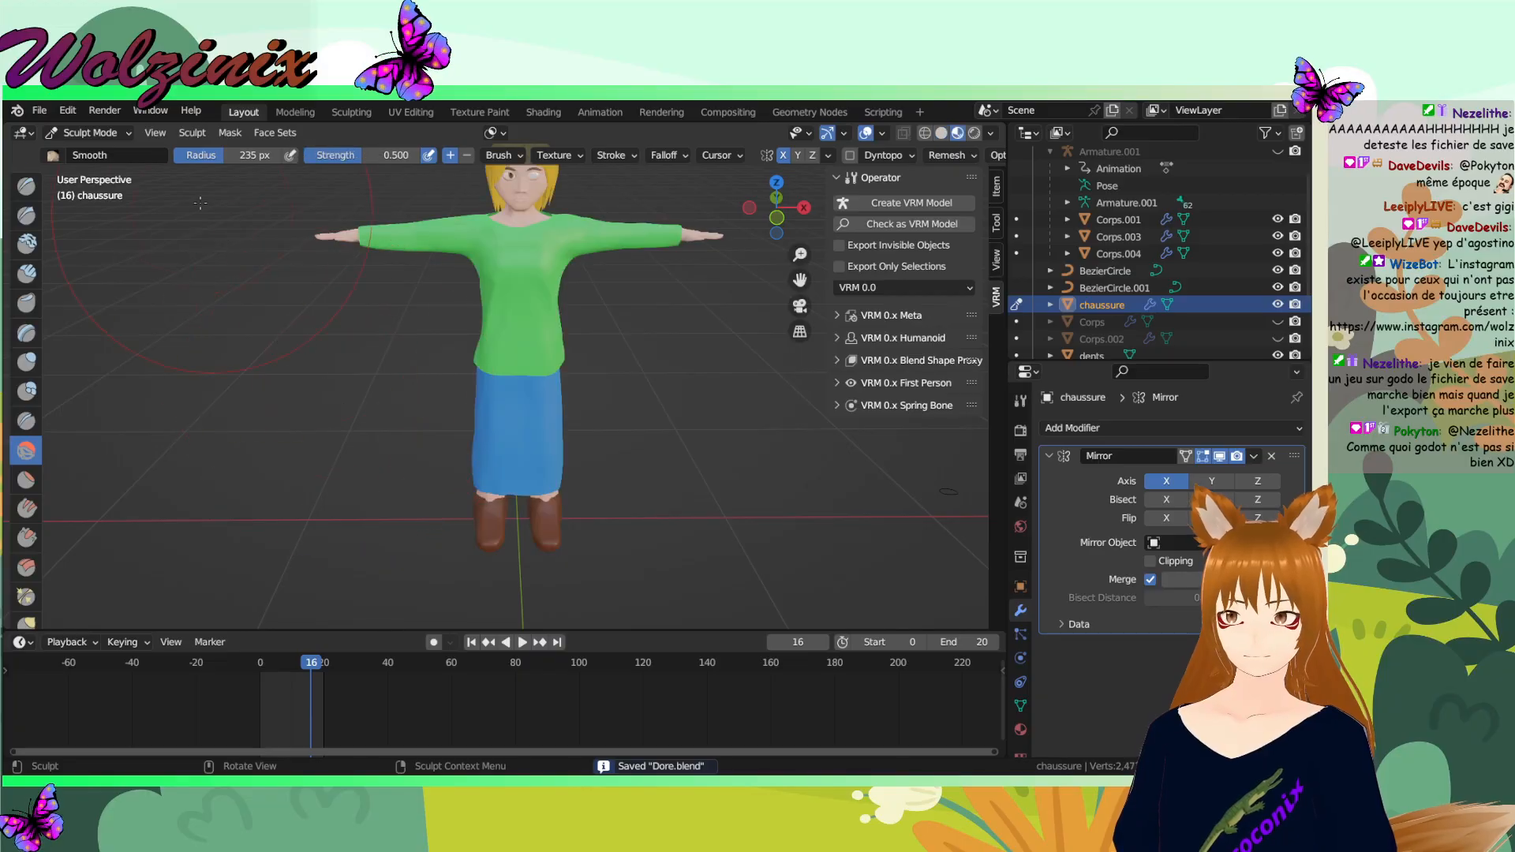
# - Return to Object Mode, select the eyes object Corps.003 and bring up its texture in the Texture Paint workspace
pyautogui.click(89, 133)
pyautogui.click(87, 148)
pyautogui.moveTo(269, 376); pyautogui.dragTo(575, 414, button='middle')
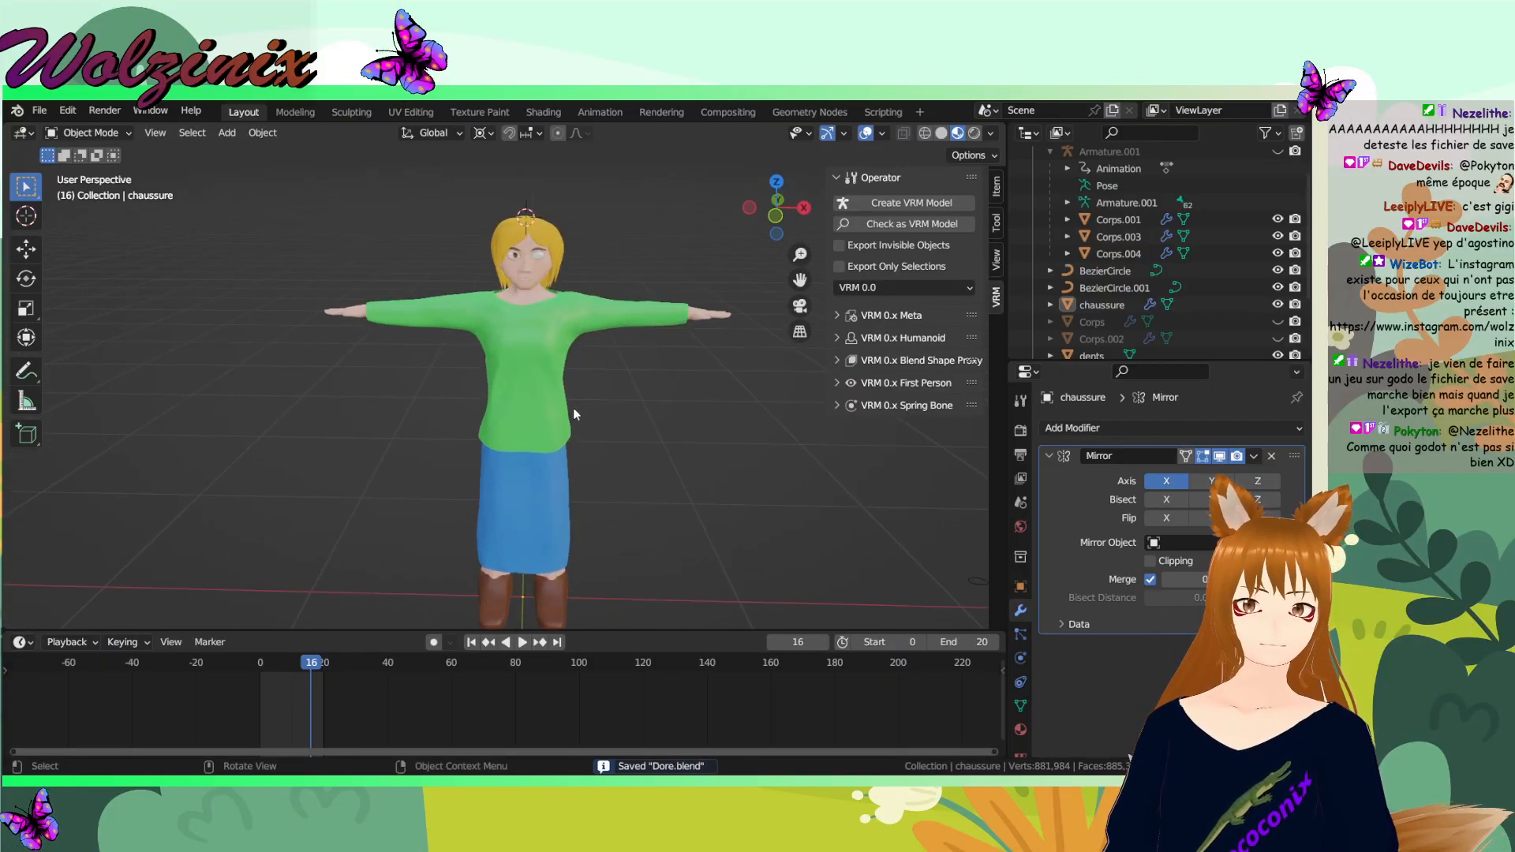
pyautogui.scroll(5, 571, 246)
pyautogui.keyDown('shift'); pyautogui.moveTo(571, 246); pyautogui.dragTo(566, 312, button='middle'); pyautogui.keyUp('shift')
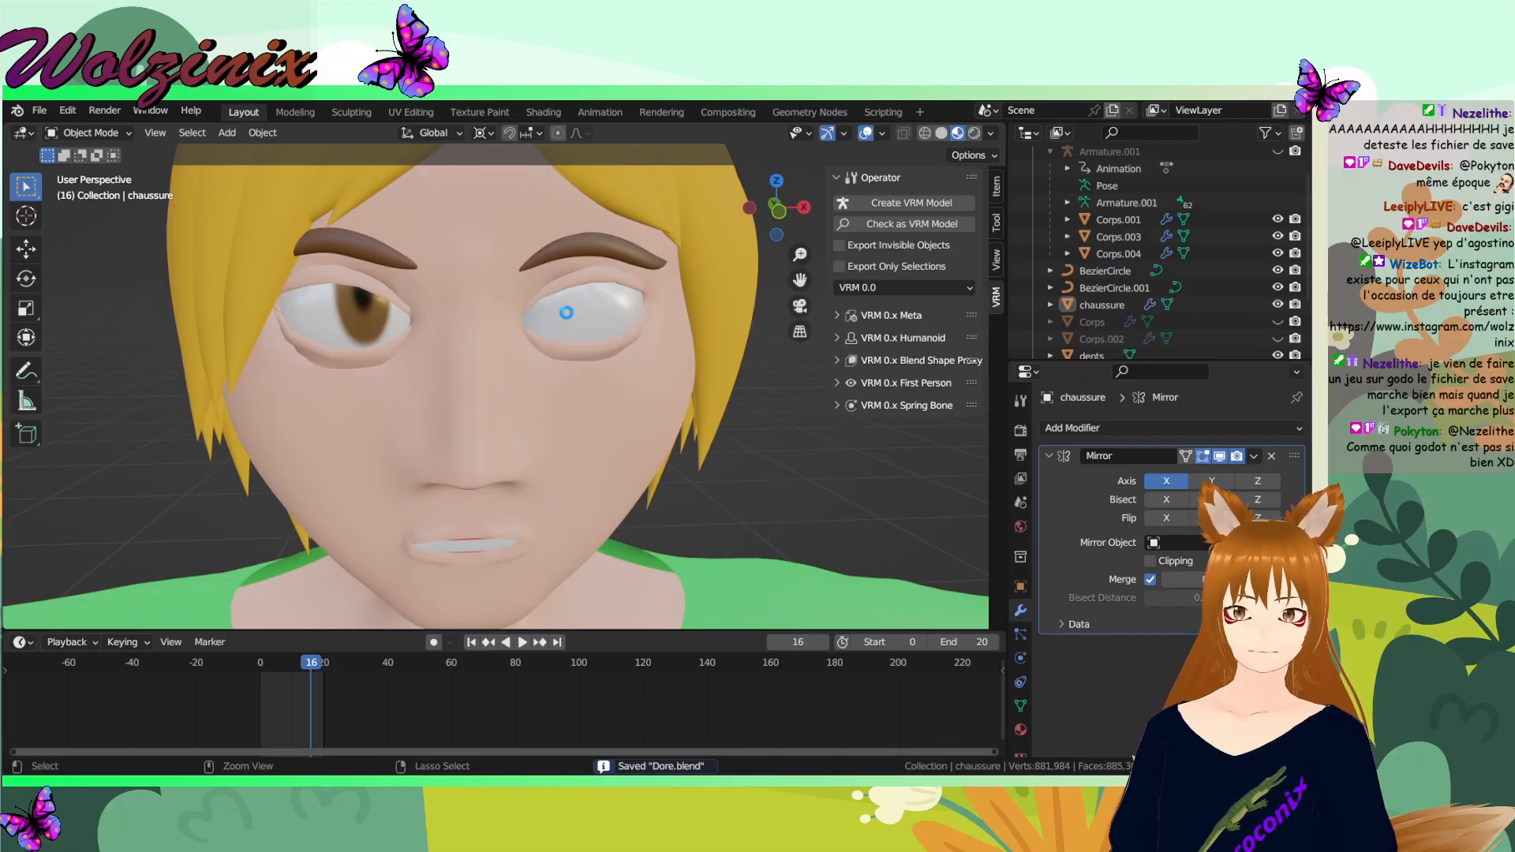
pyautogui.click(568, 312)
pyautogui.click(479, 111)
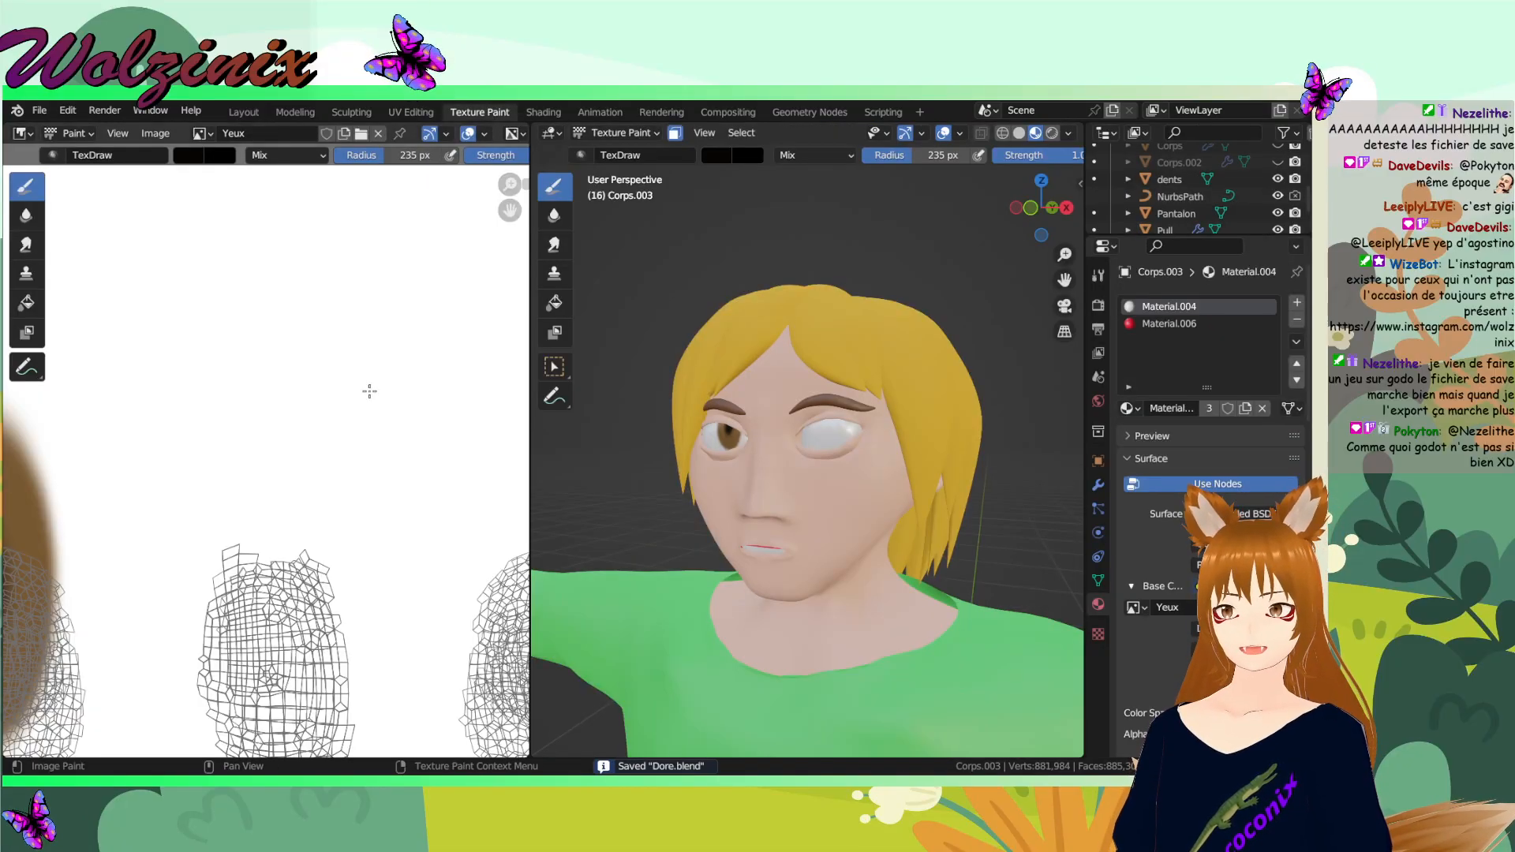
pyautogui.click(244, 111)
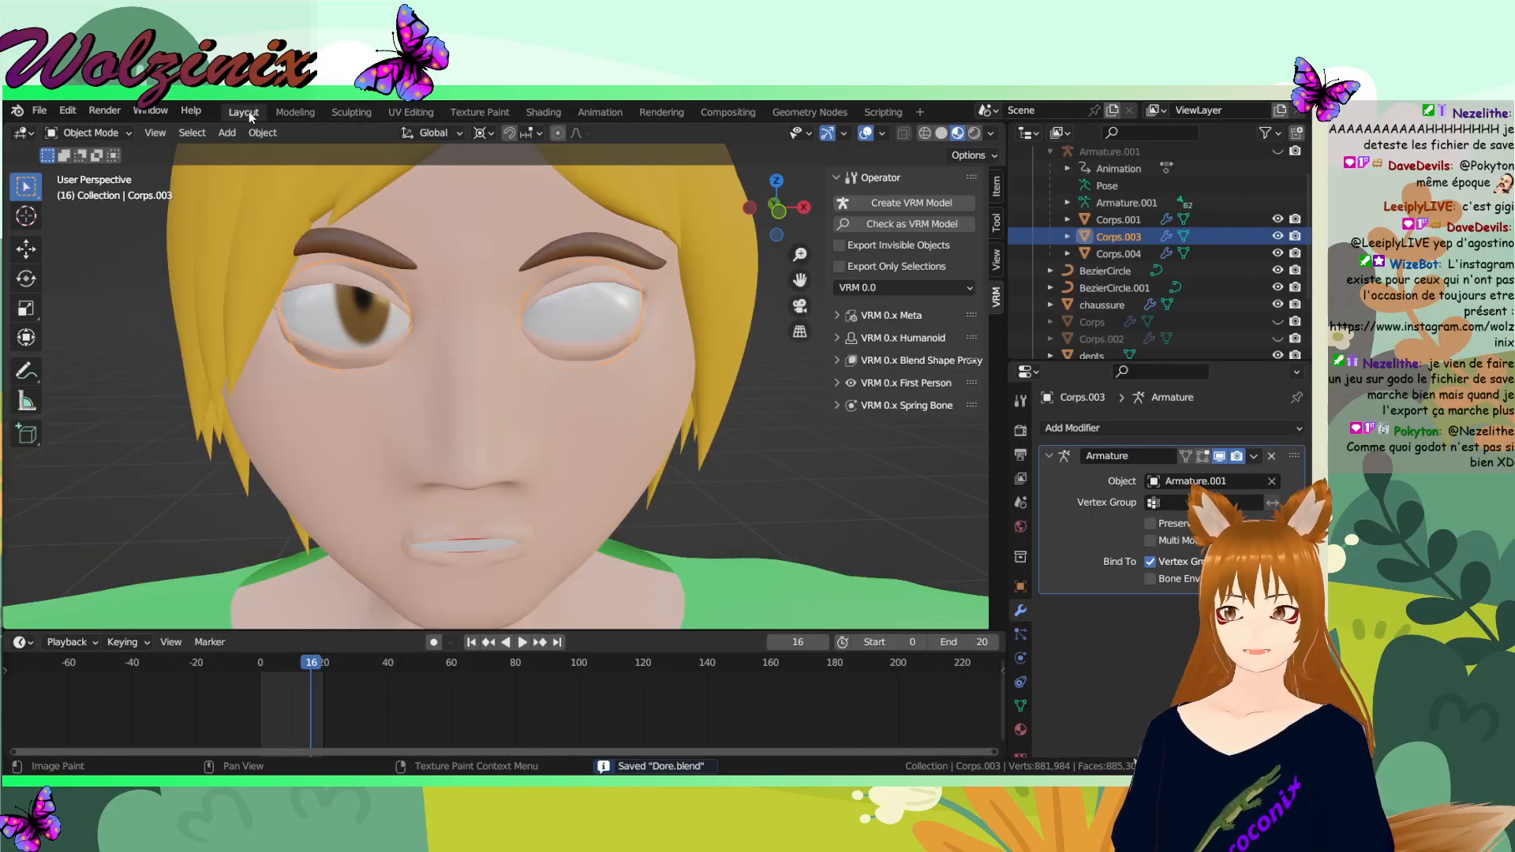
pyautogui.click(479, 112)
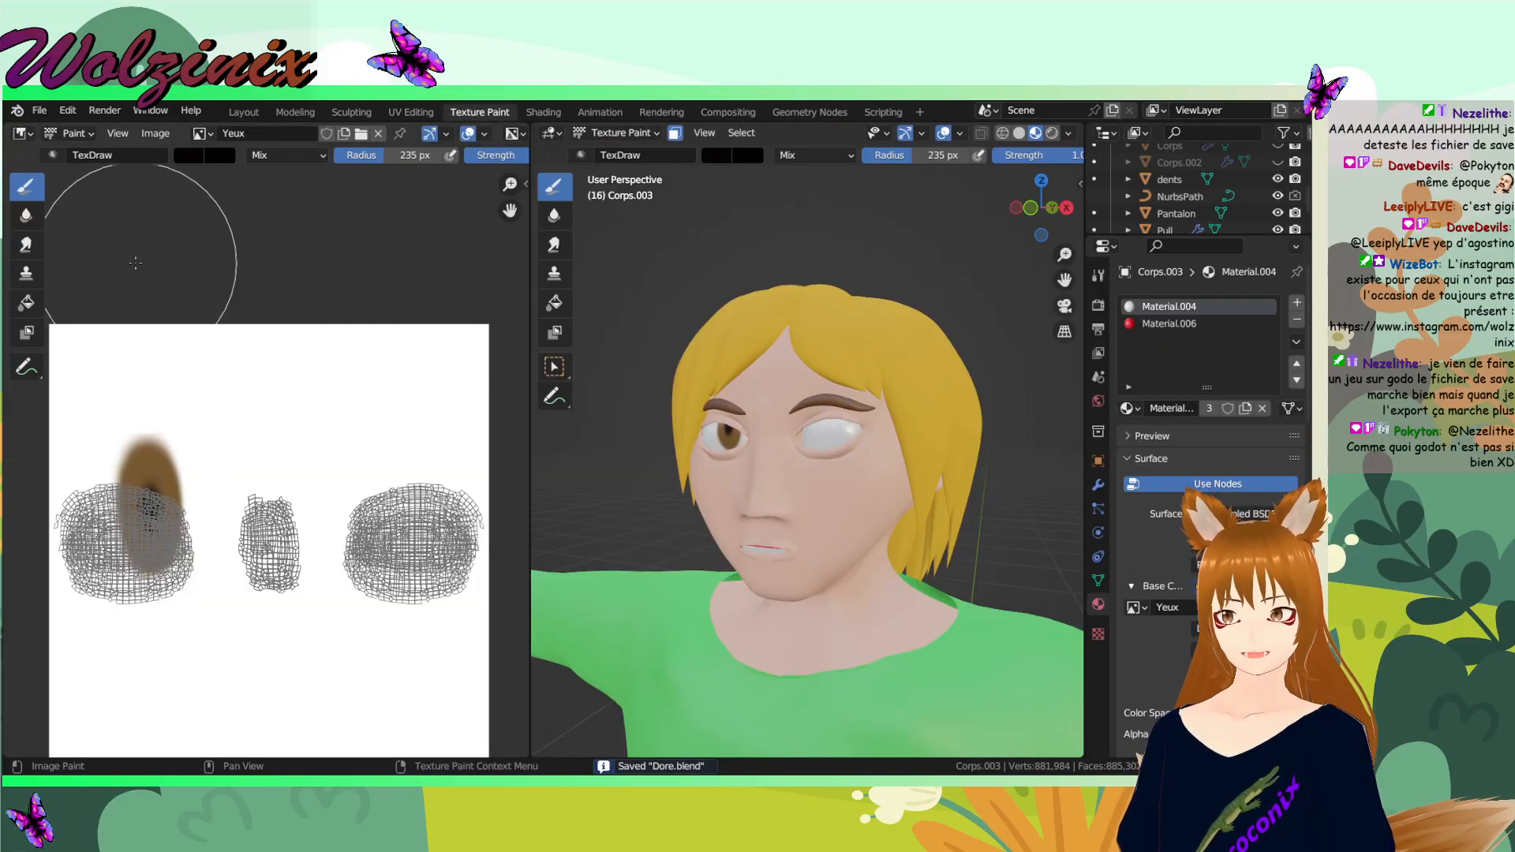
# - Sample the old iris's brown and the pupil's black, dabbing each as a swatch in the empty upper area of the Yeux image
pyautogui.click(193, 158)
pyautogui.click(225, 384)
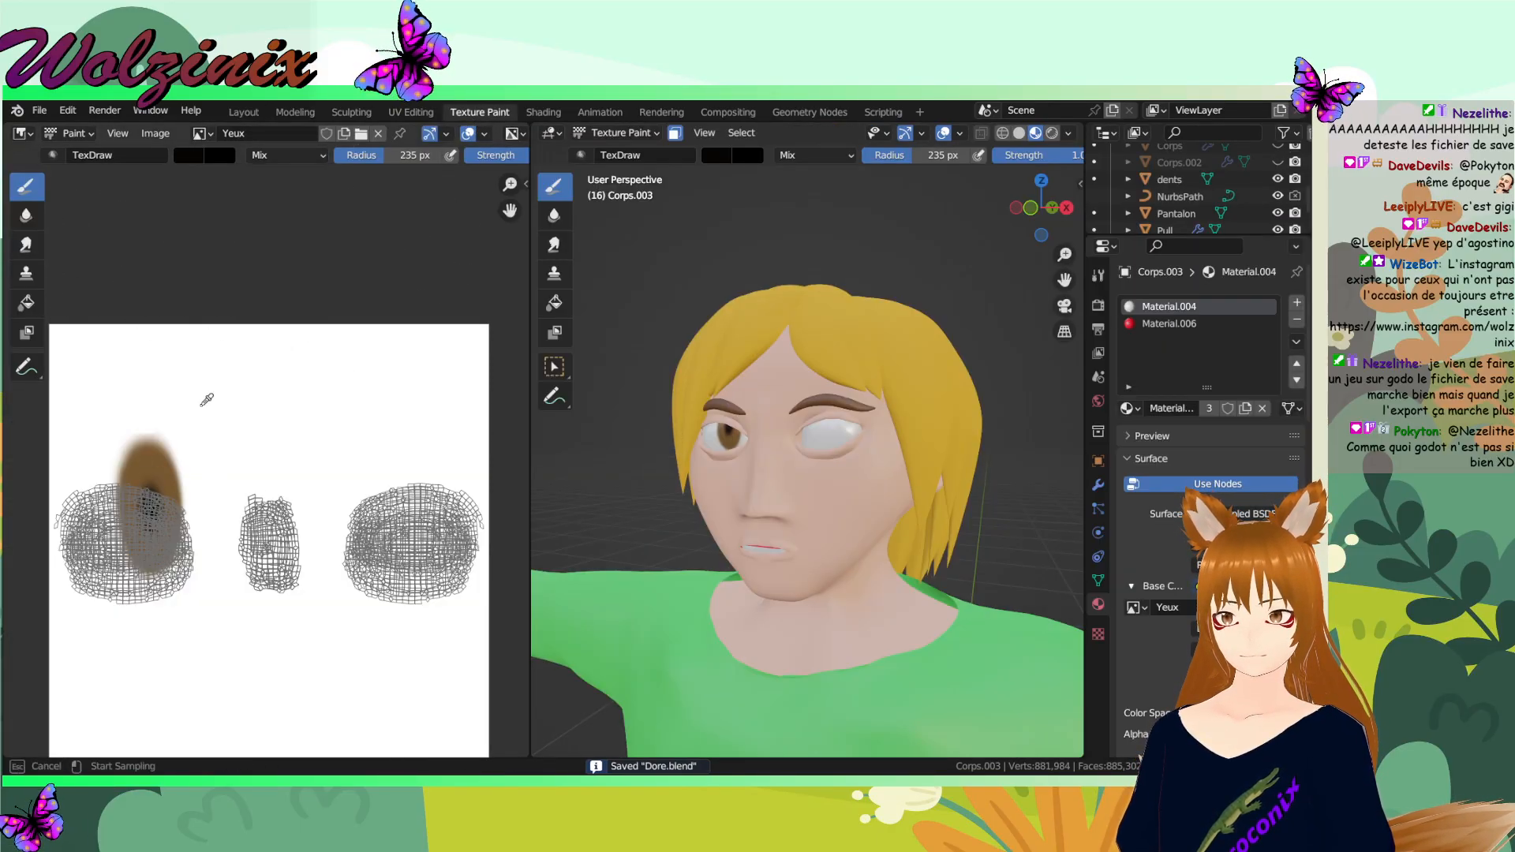
pyautogui.click(149, 467)
pyautogui.click(272, 369)
pyautogui.click(184, 160)
pyautogui.click(317, 345)
pyautogui.click(150, 509)
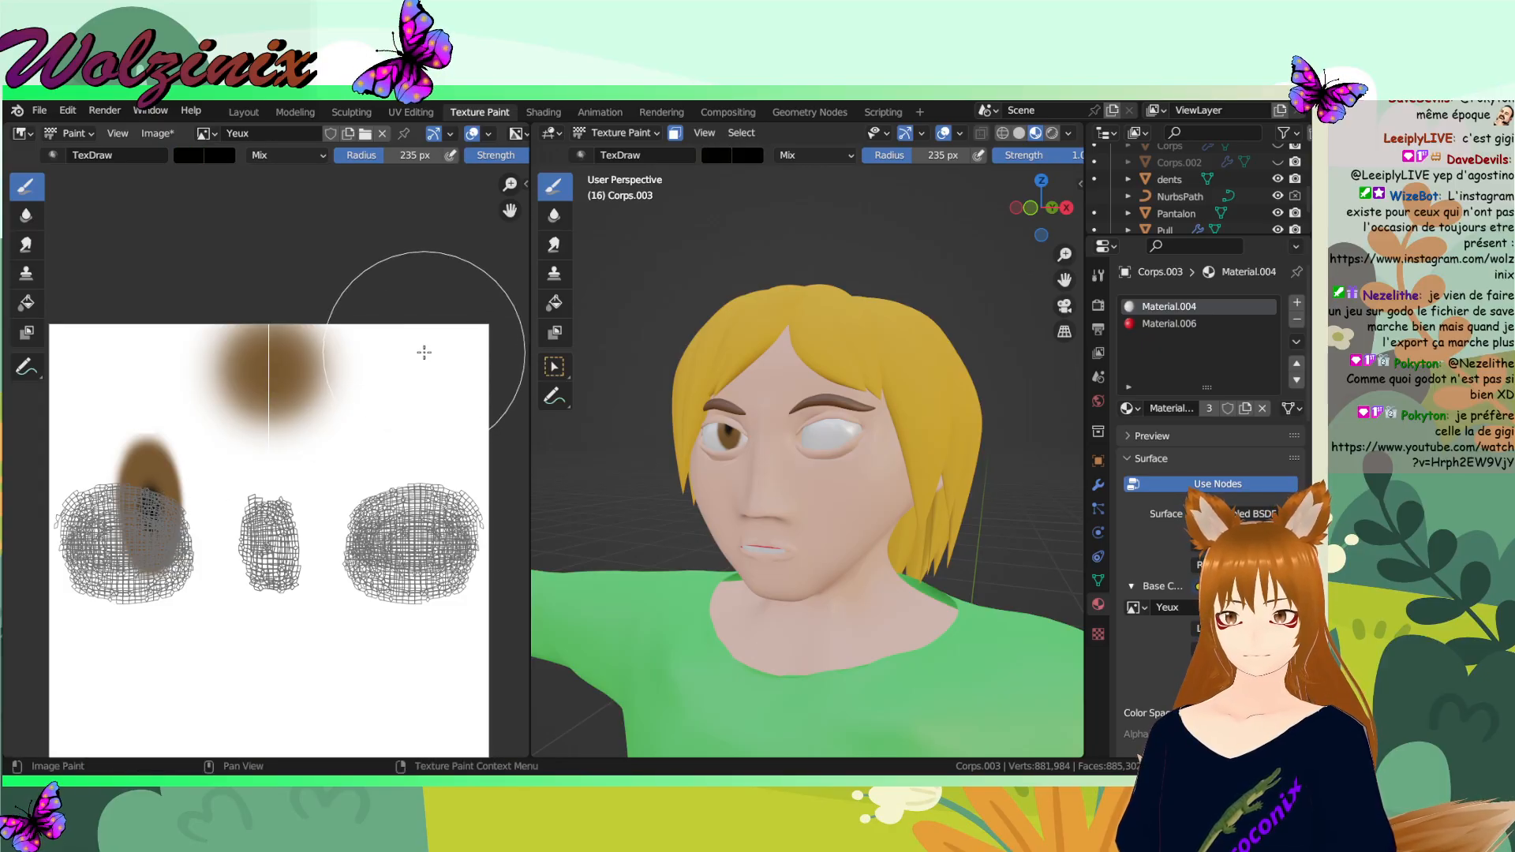
pyautogui.click(424, 352)
# - Set the brush color to white (RGB 1.000) and paint over the old misplaced iris in the Yeux image
pyautogui.click(191, 157)
pyautogui.click(229, 263)
pyautogui.moveTo(320, 222); pyautogui.dragTo(320, 172)
pyautogui.click(206, 315)
pyautogui.moveTo(226, 375)
pyautogui.mouseDown()
pyautogui.moveTo(226, 341)
pyautogui.moveTo(292, 342)
pyautogui.mouseUp()
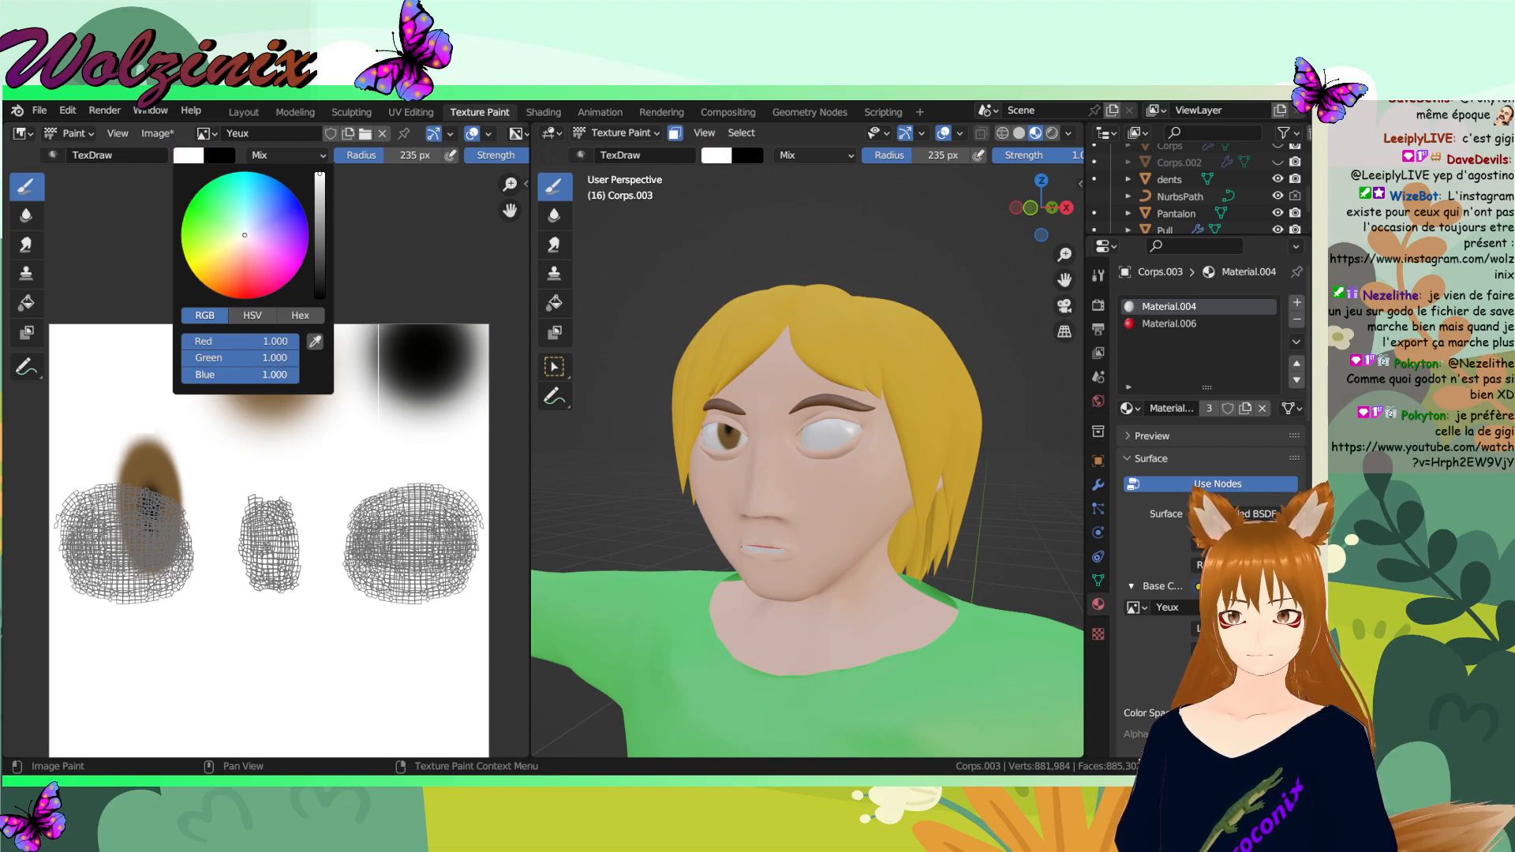
pyautogui.moveTo(103, 464)
pyautogui.mouseDown()
pyautogui.moveTo(154, 540)
pyautogui.moveTo(161, 505)
pyautogui.moveTo(87, 570)
pyautogui.mouseUp()
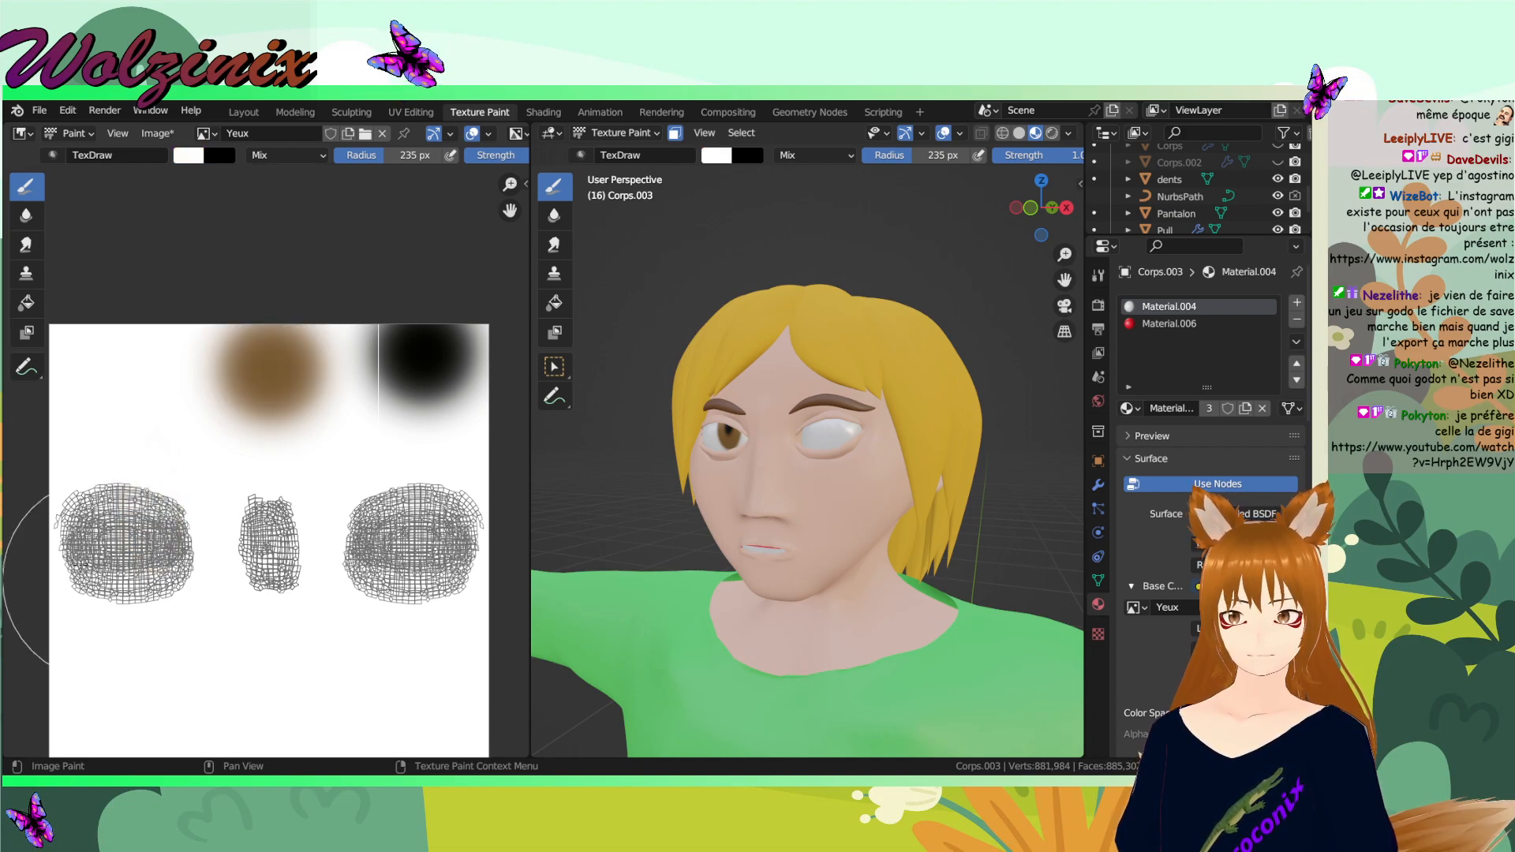
# - From the front view, paint the irises on the eyes with the sampled brown and a 68 px brush
pyautogui.click(1041, 208)
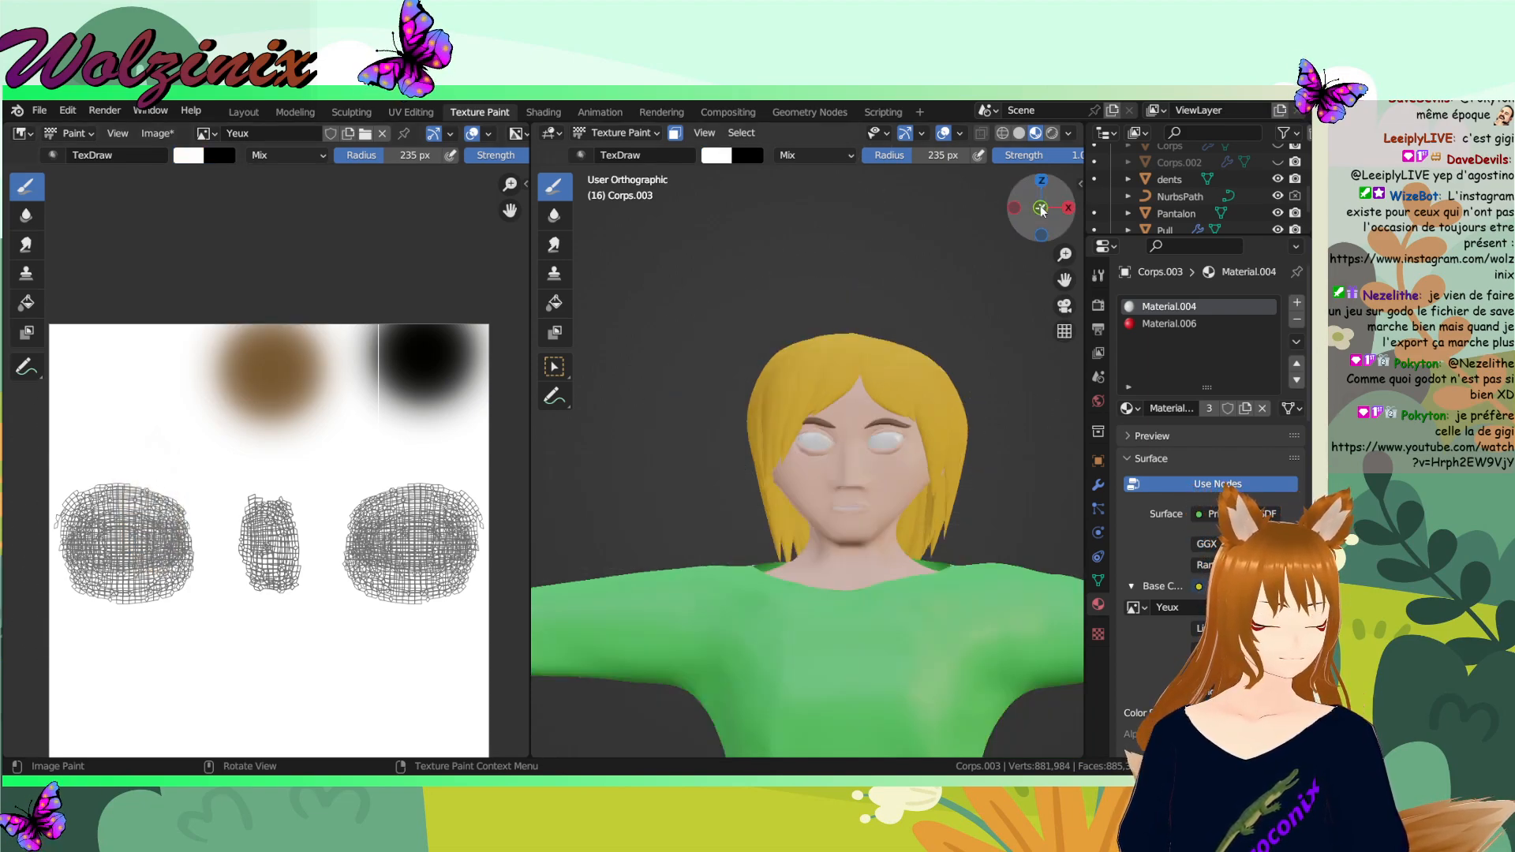
pyautogui.scroll(-5, 947, 505)
pyautogui.scroll(10, 815, 491)
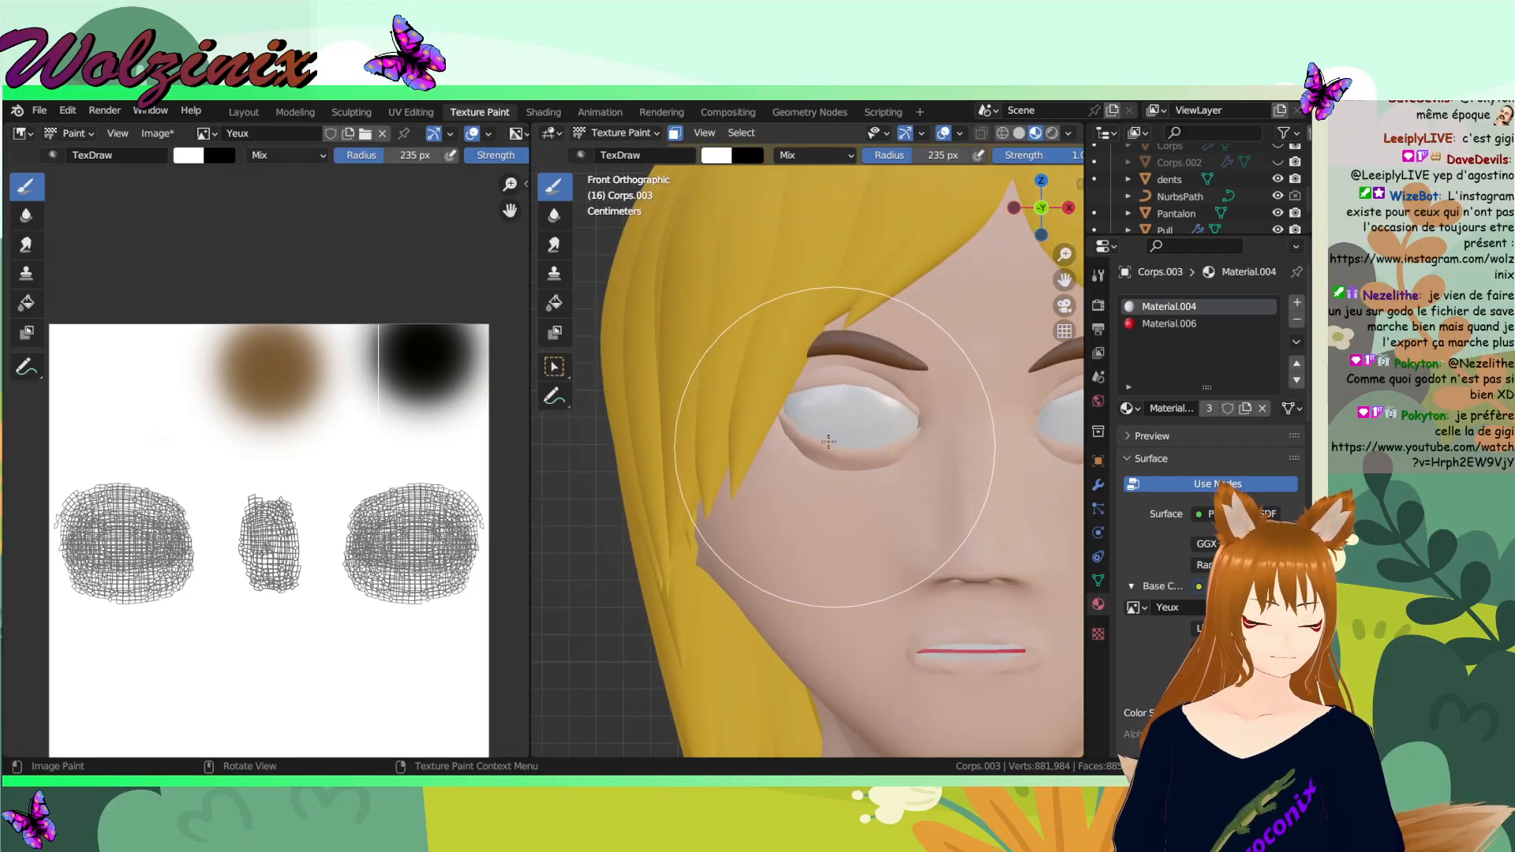
pyautogui.click(196, 158)
pyautogui.click(306, 336)
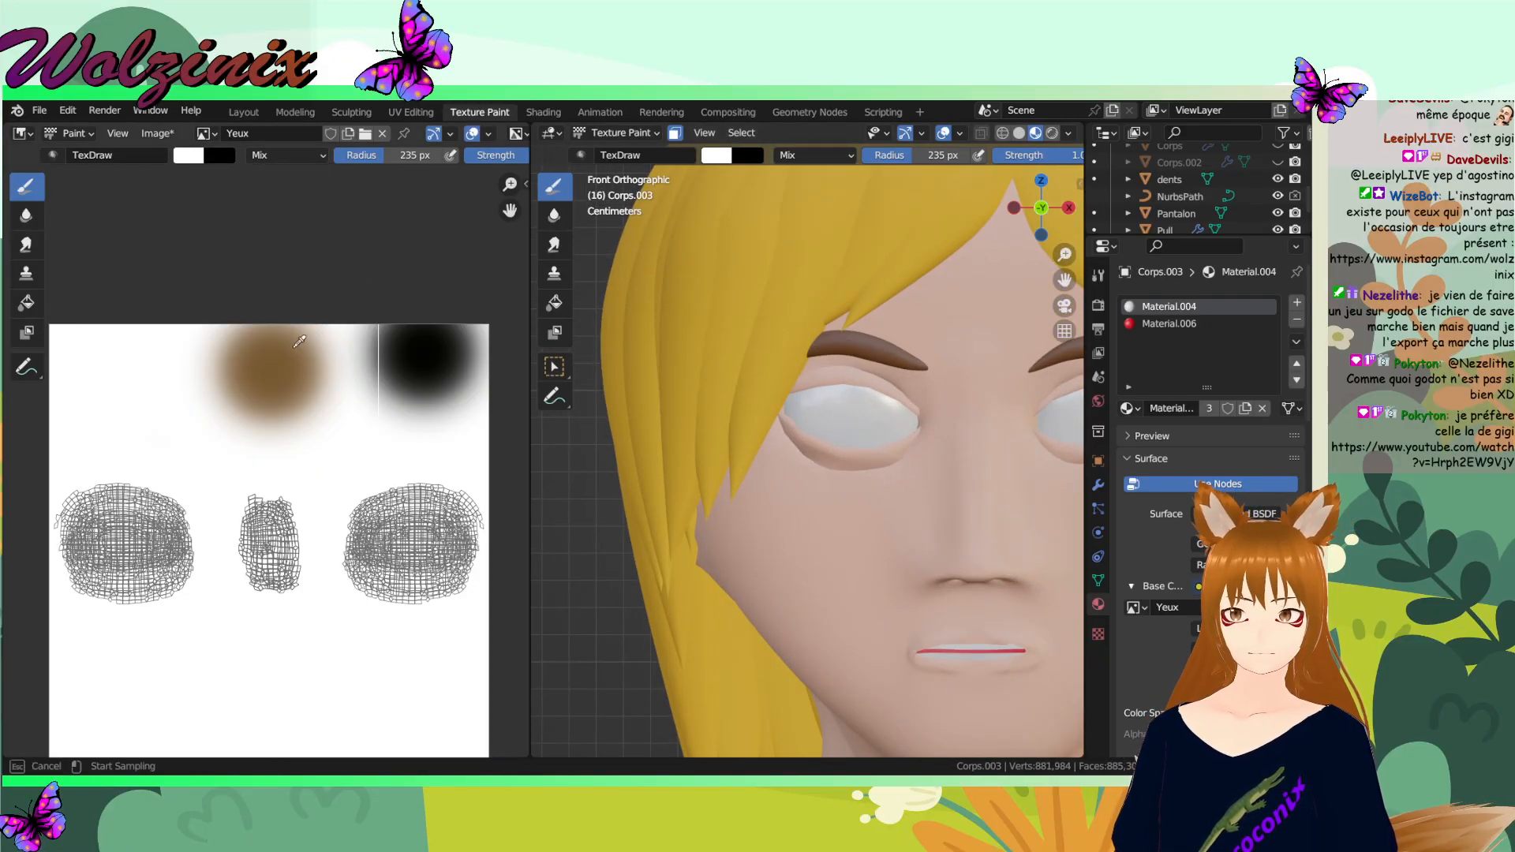
pyautogui.click(280, 361)
pyautogui.press('f')
pyautogui.click(709, 398)
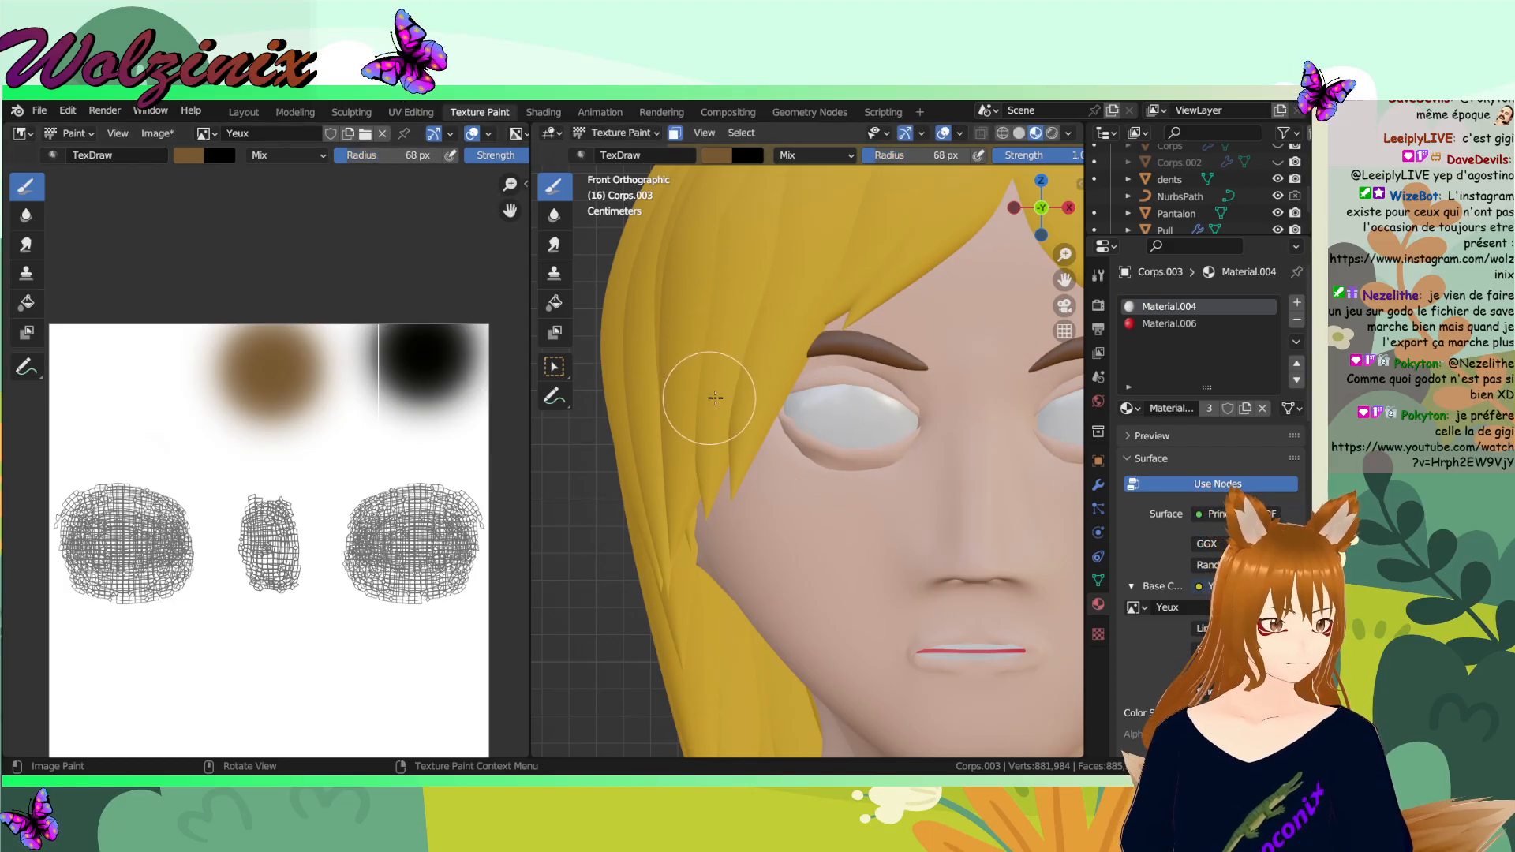
pyautogui.moveTo(846, 416); pyautogui.dragTo(853, 415)
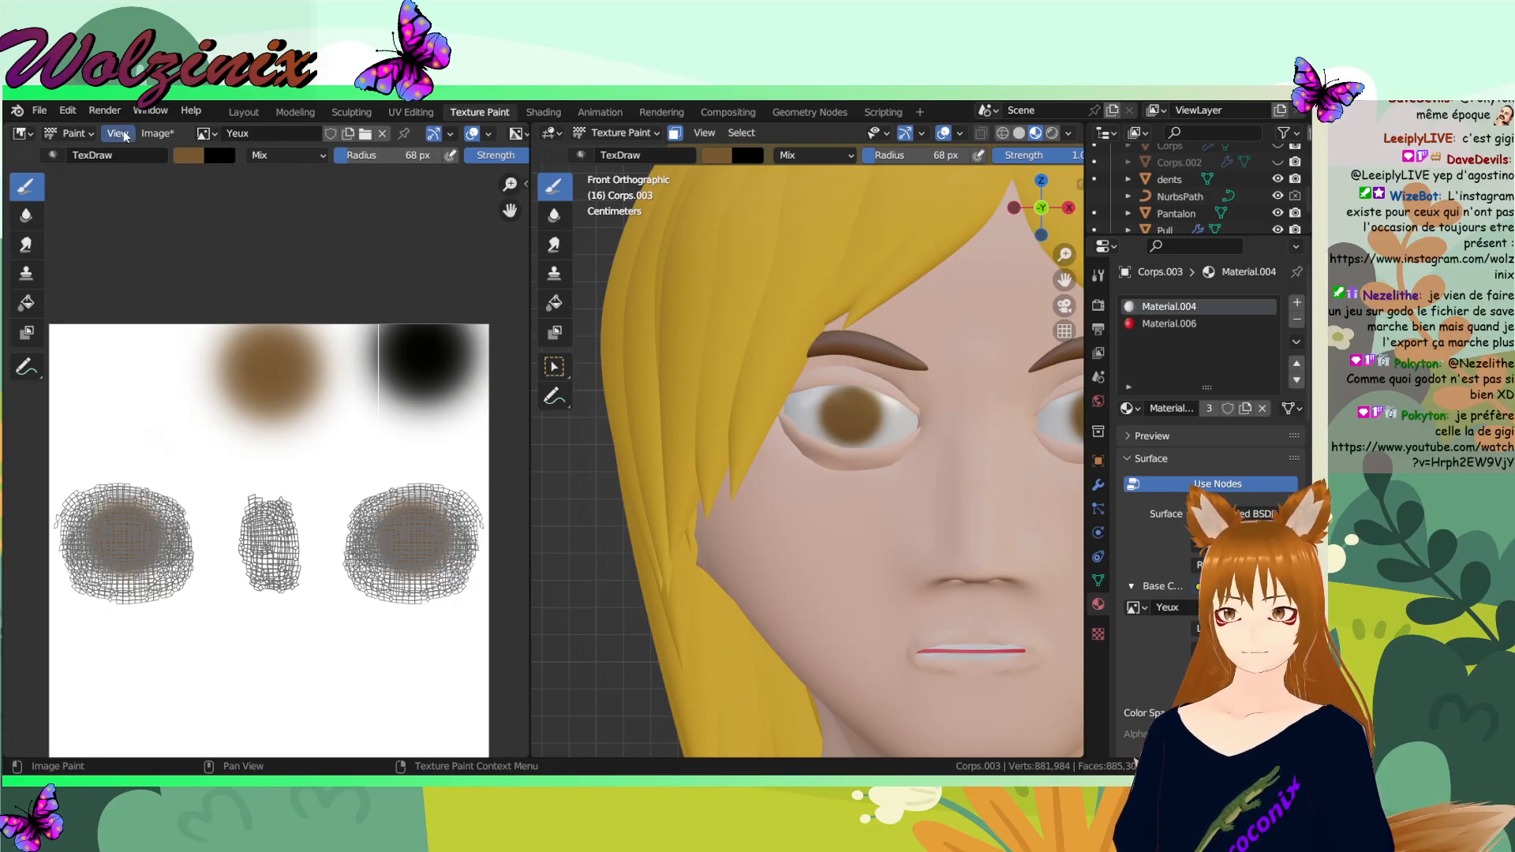
# - Dab a pupil in the center of the iris with the sampled black and a 24 px brush
pyautogui.click(191, 163)
pyautogui.press('s')
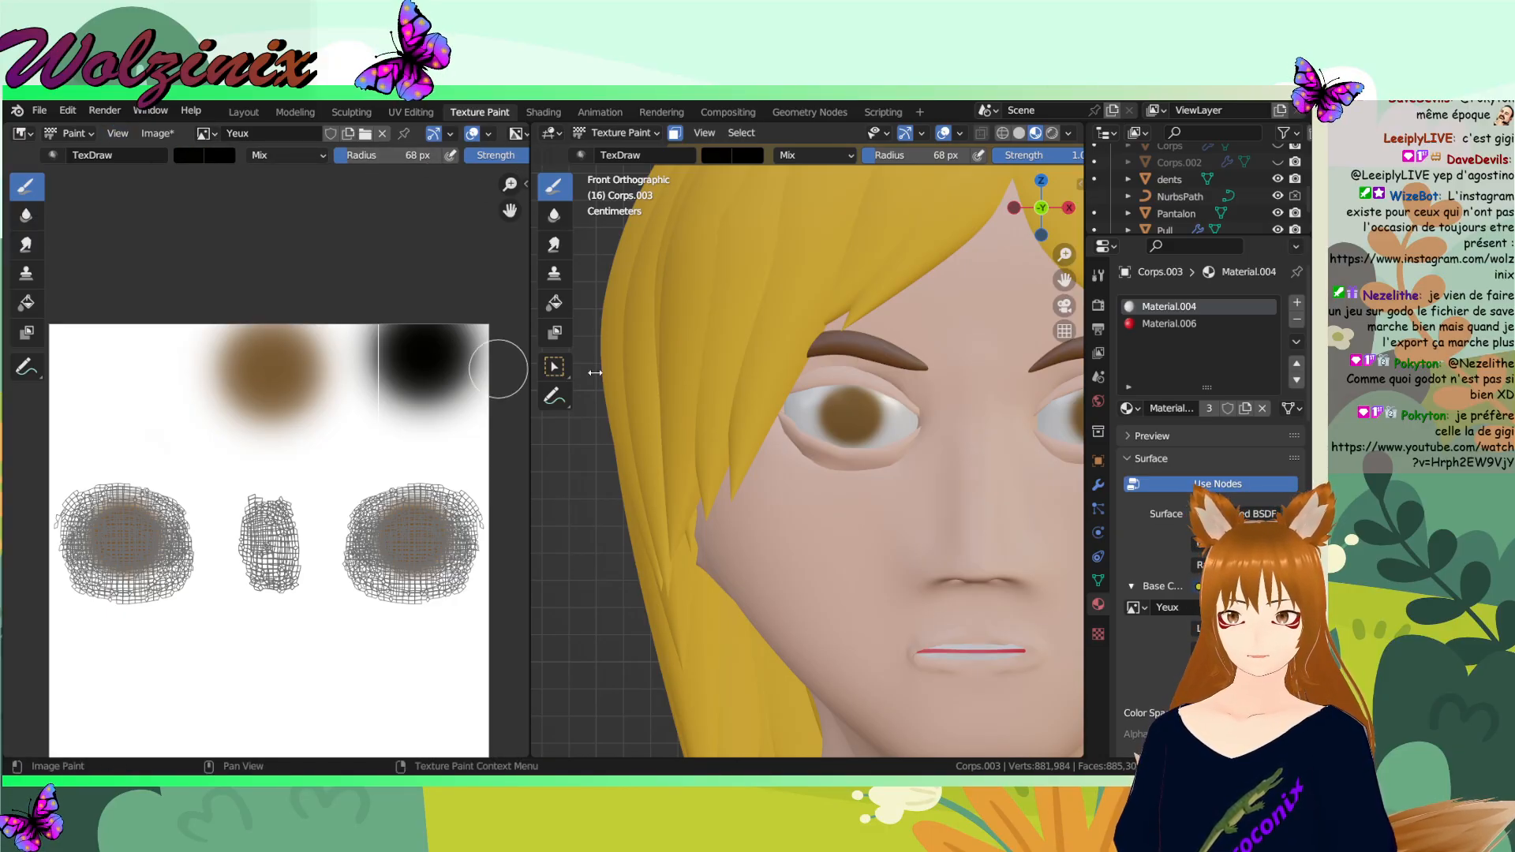
pyautogui.press('f')
pyautogui.click(838, 418)
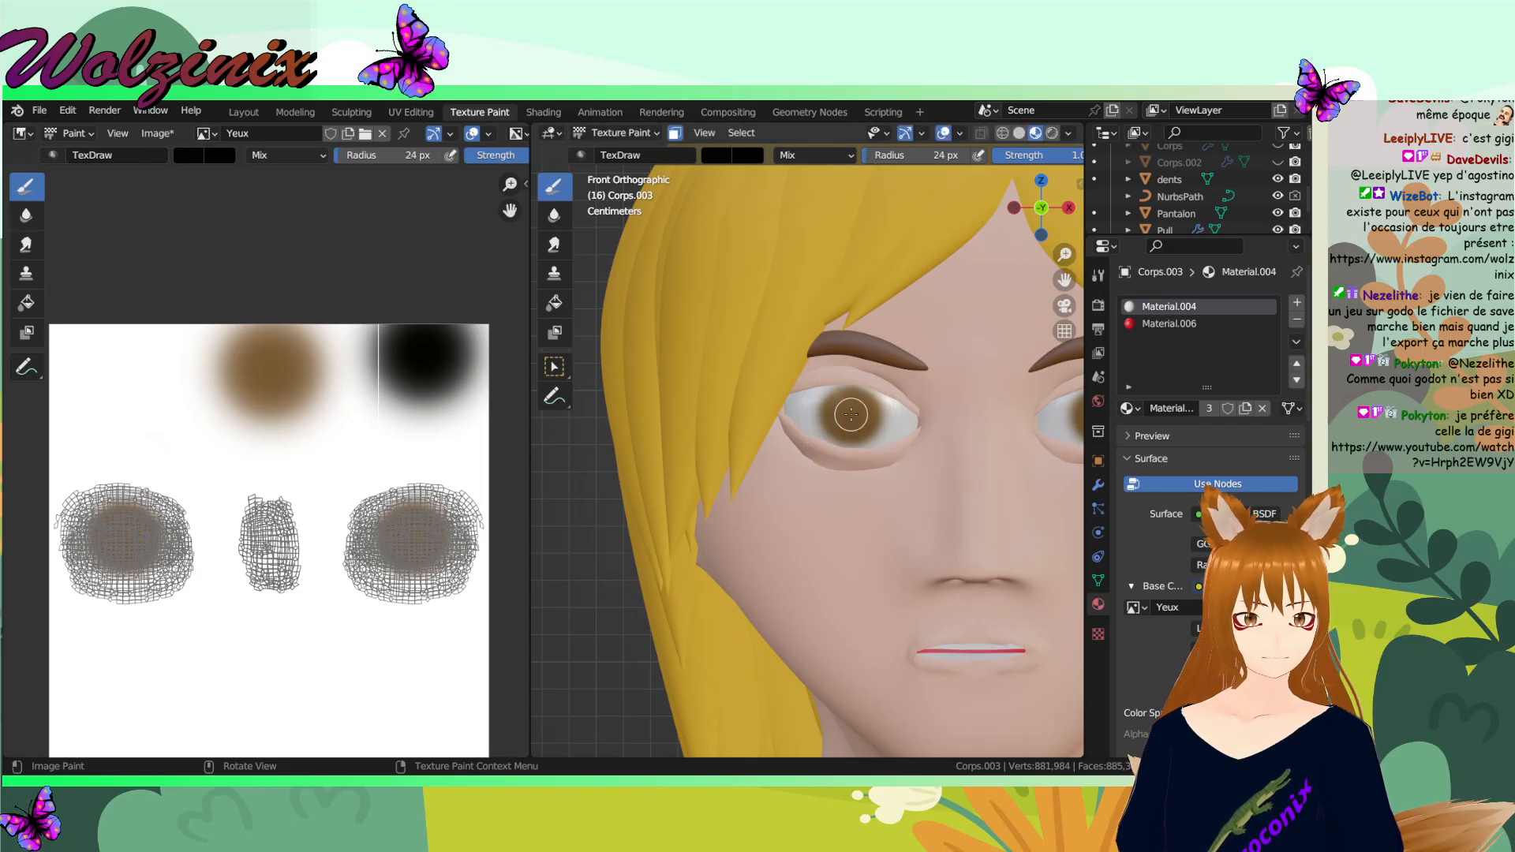
pyautogui.click(851, 413)
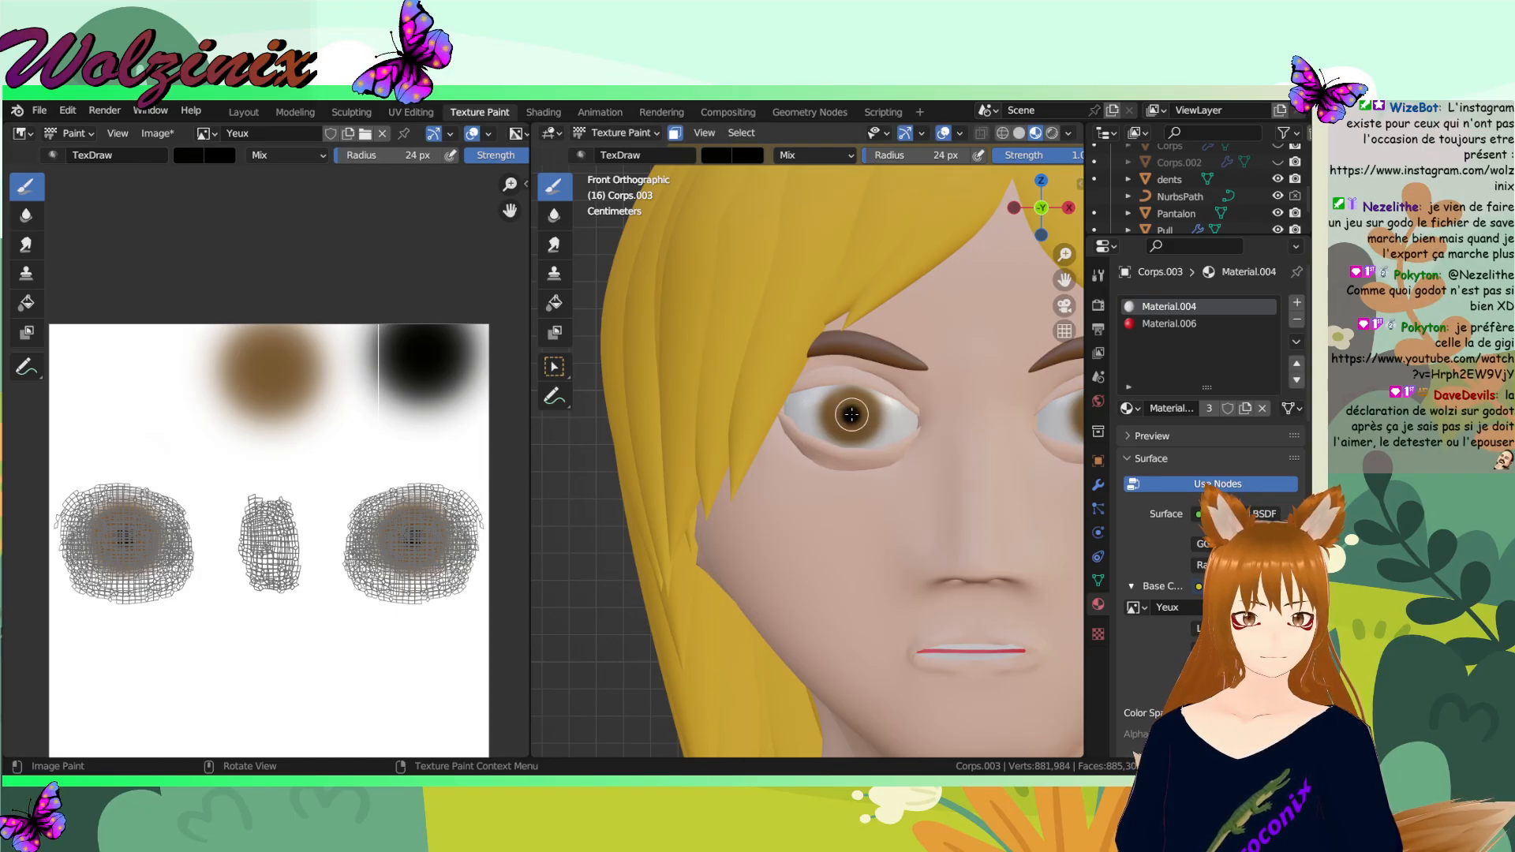
# - Save the repainted Yeux image to its file
pyautogui.click(156, 133)
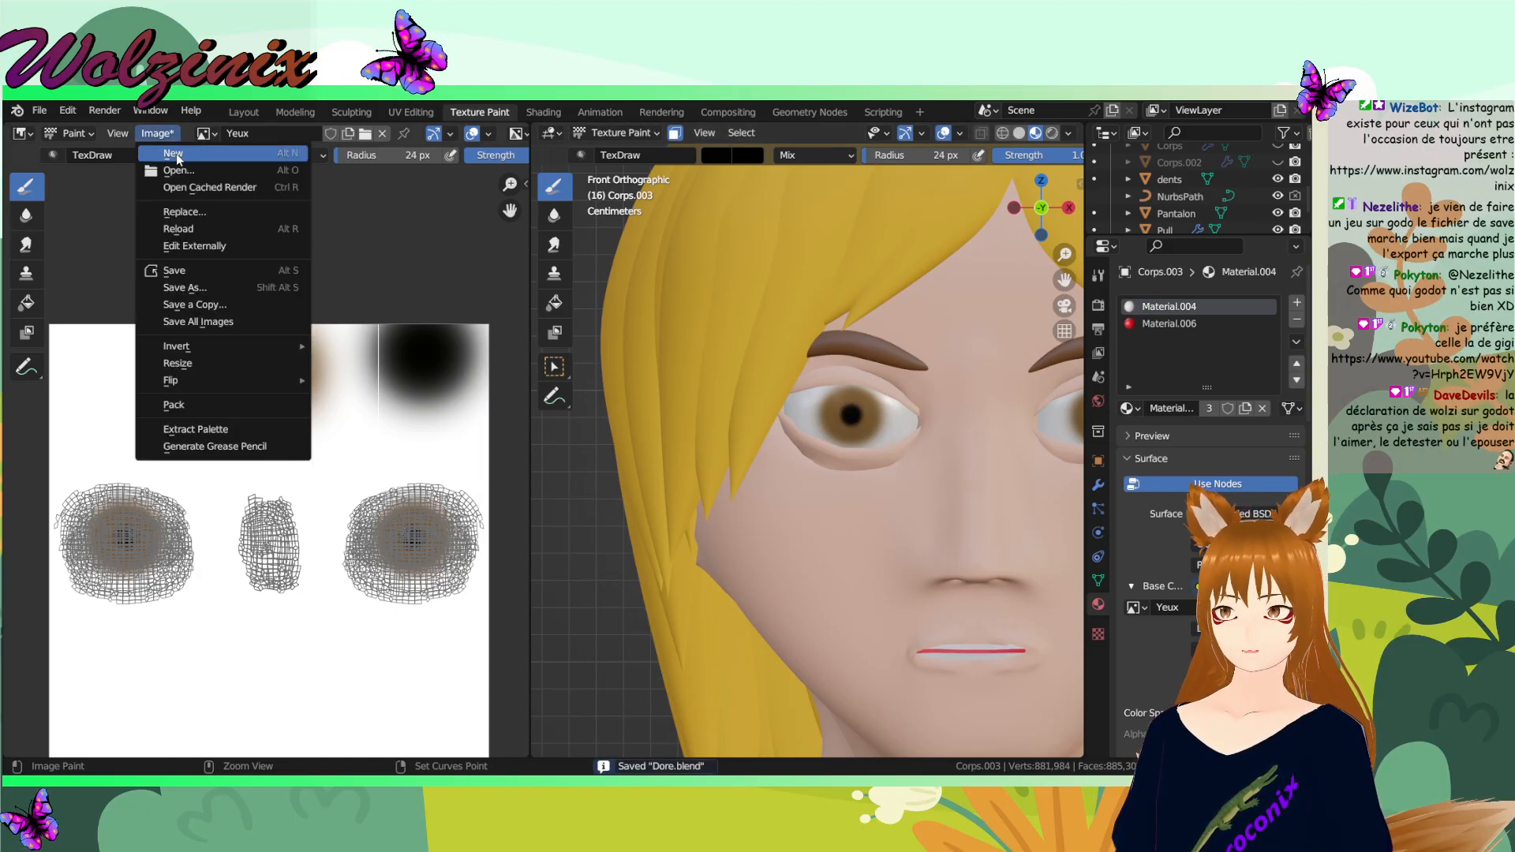
pyautogui.click(237, 272)
pyautogui.scroll(-5, 247, 284)
pyautogui.scroll(-3, 584, 424)
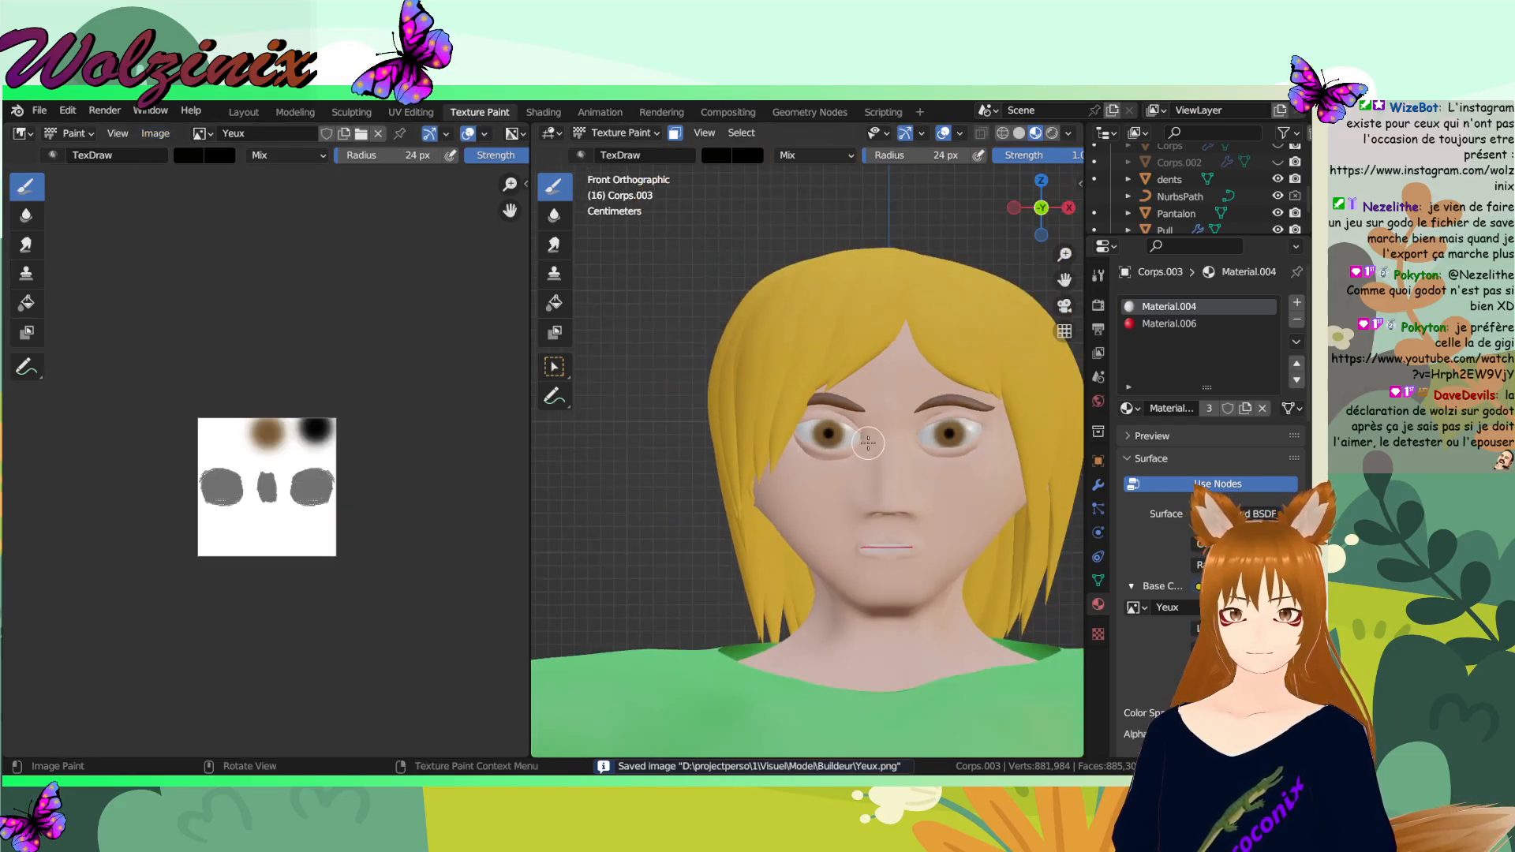
# - Save Dore.blend, and open the YouTube link shared in the stream chat from OBS
pyautogui.hotkey('ctrl', 's')
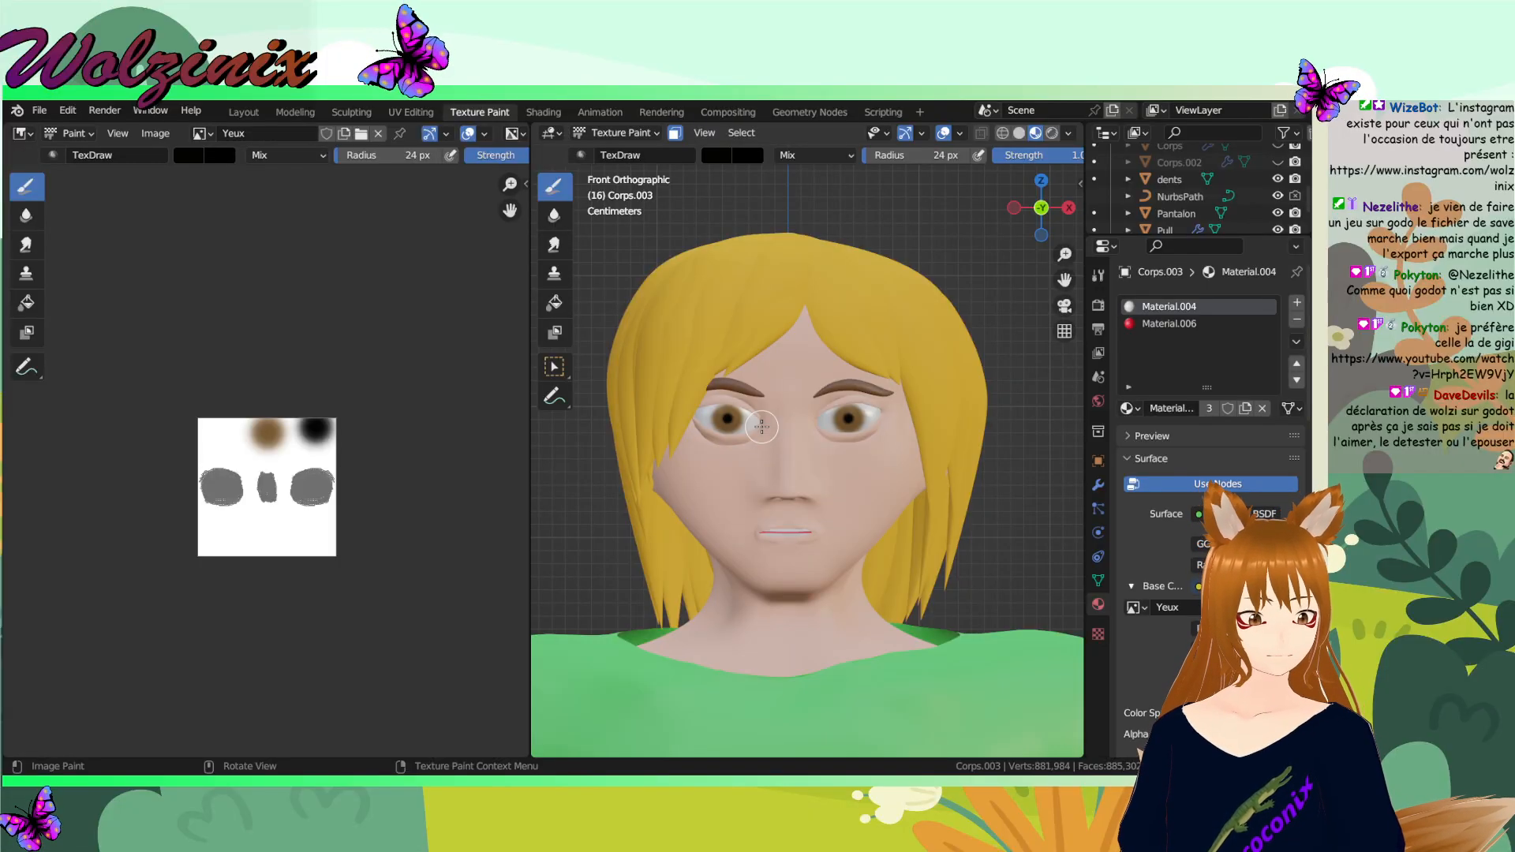
pyautogui.click(906, 789)
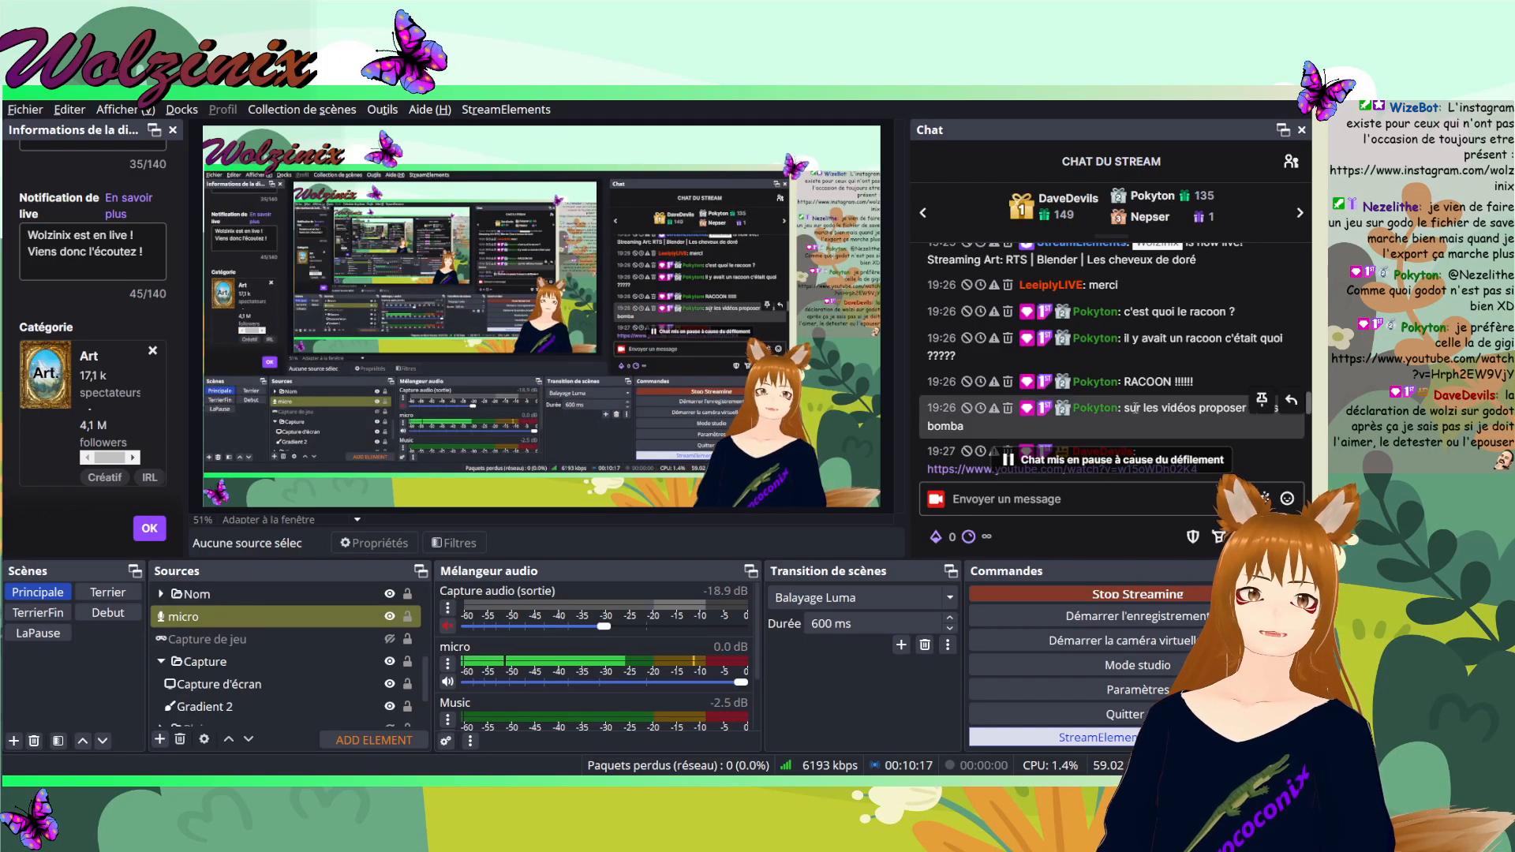
pyautogui.scroll(-8, 1133, 388)
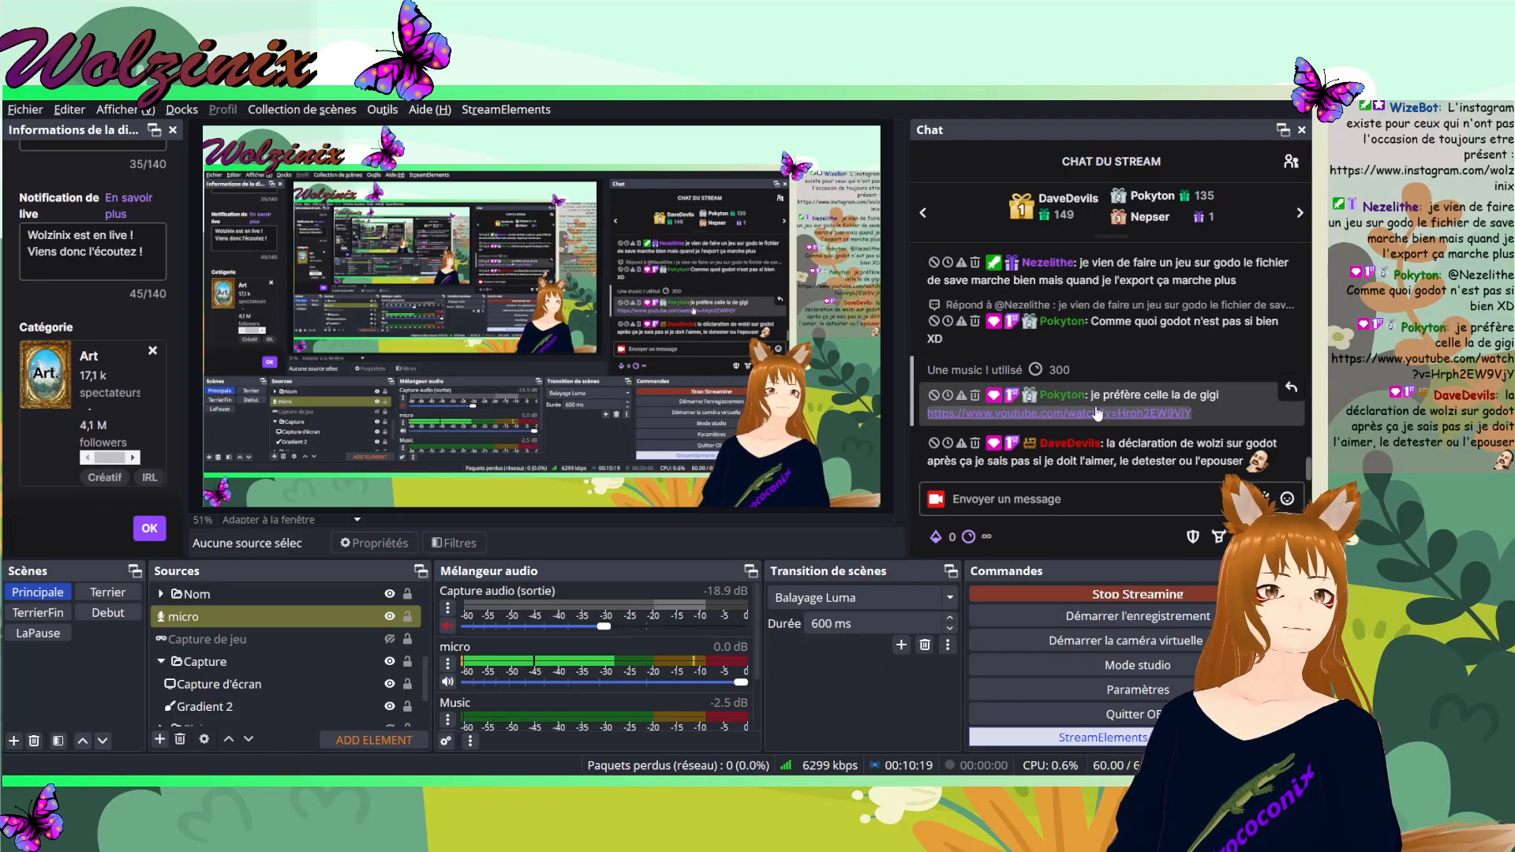
pyautogui.click(1095, 414)
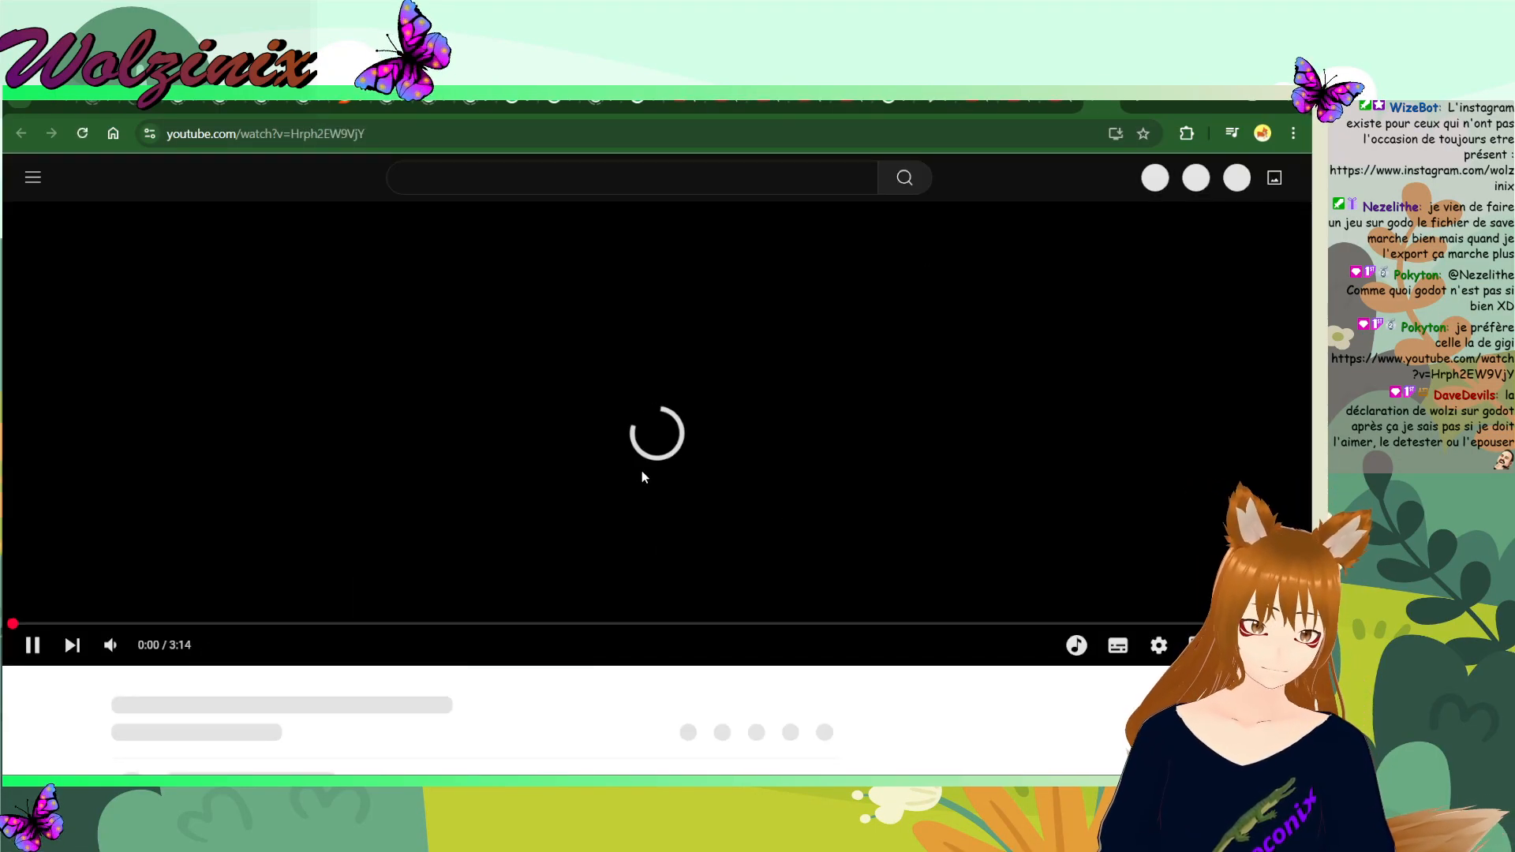
# - Enable the Music Mode extension for the YouTube video and switch back to Blender
pyautogui.click(1185, 134)
pyautogui.click(1025, 304)
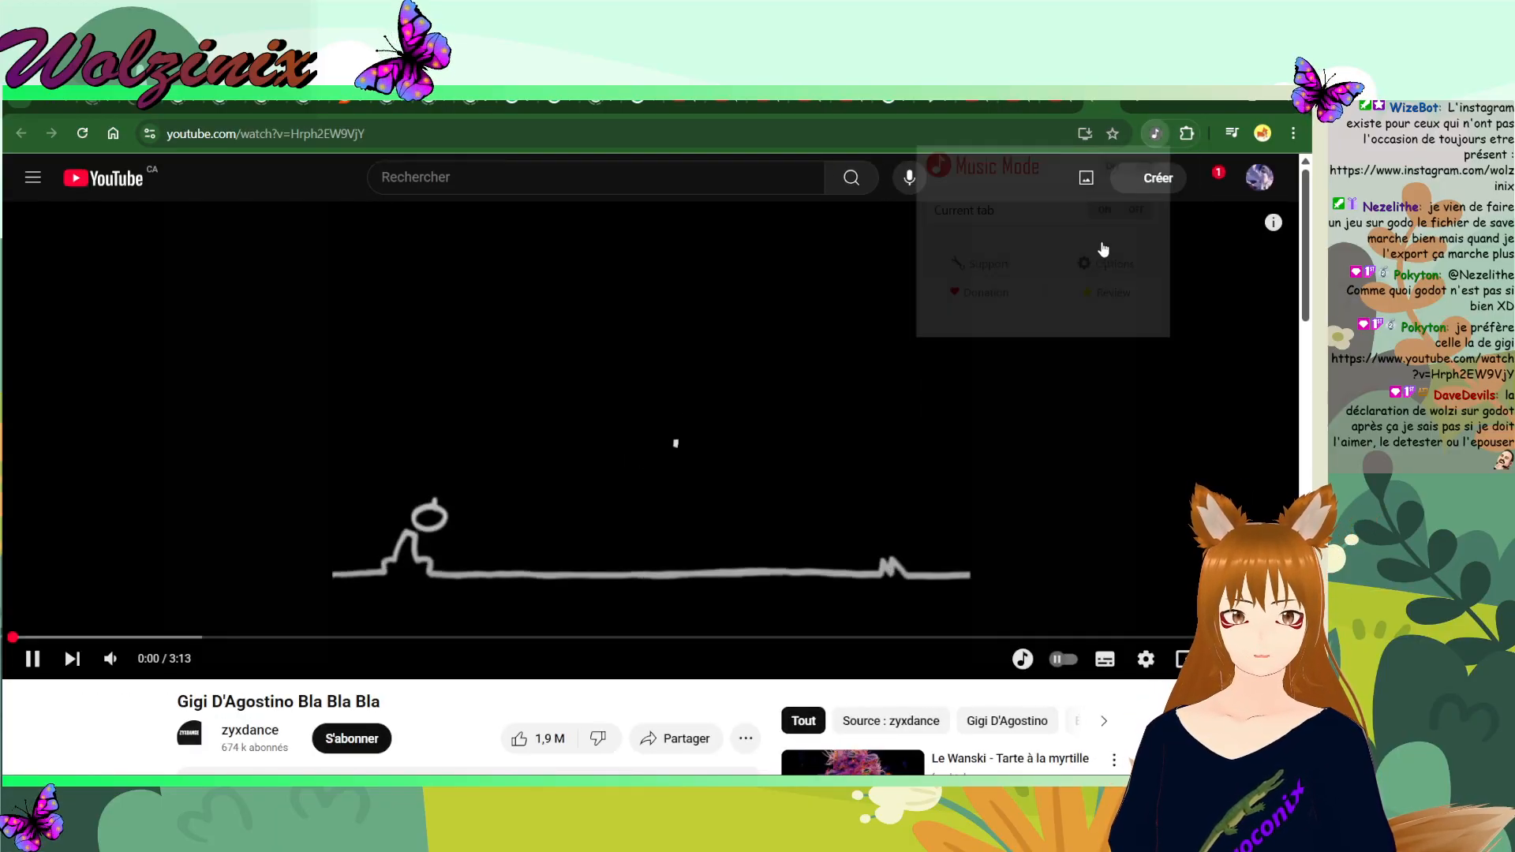
pyautogui.click(1113, 168)
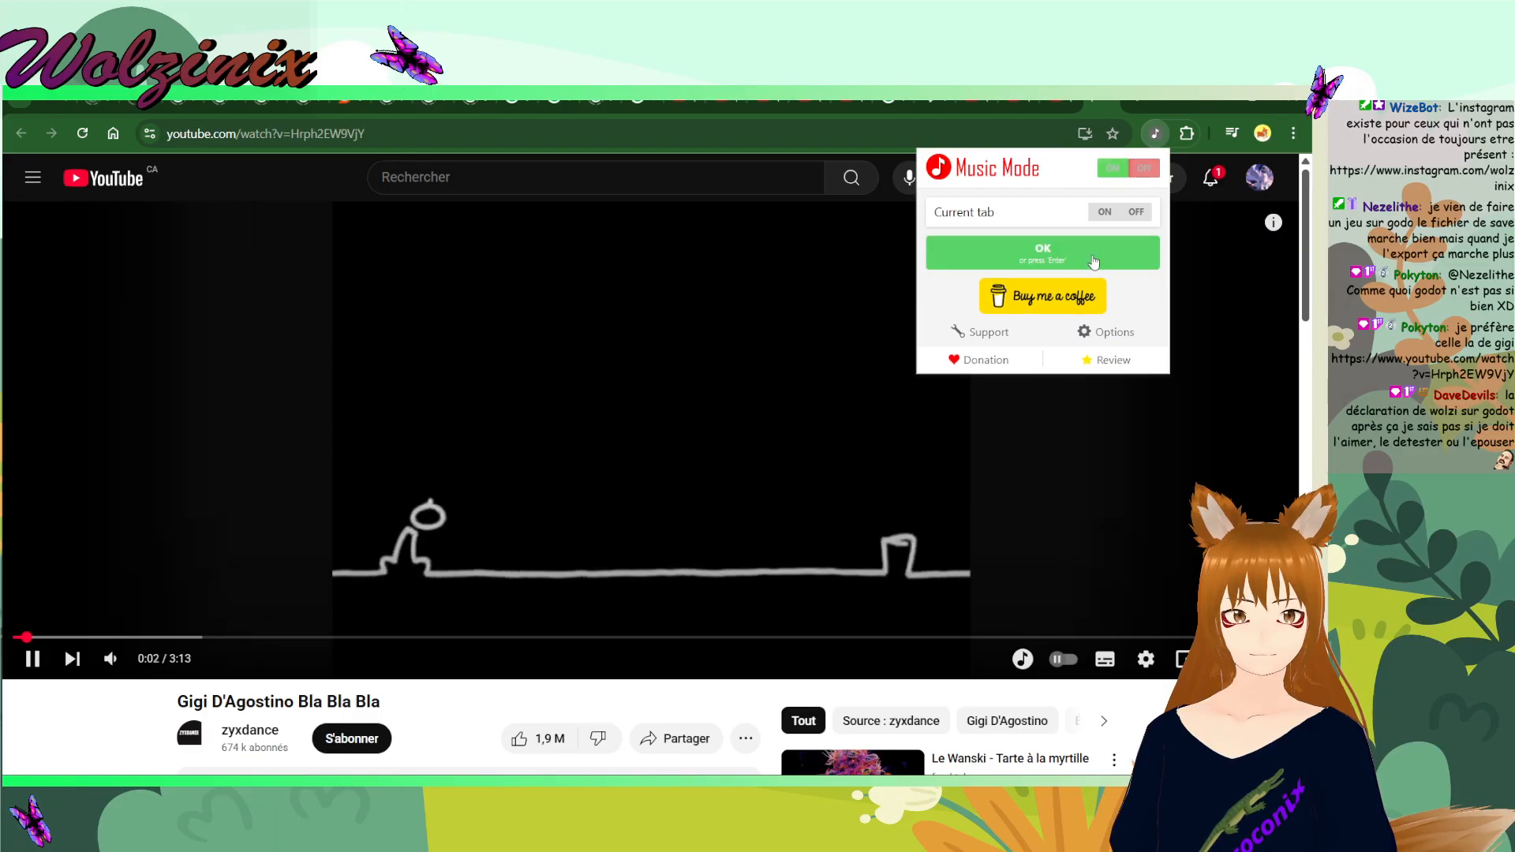
pyautogui.click(1090, 266)
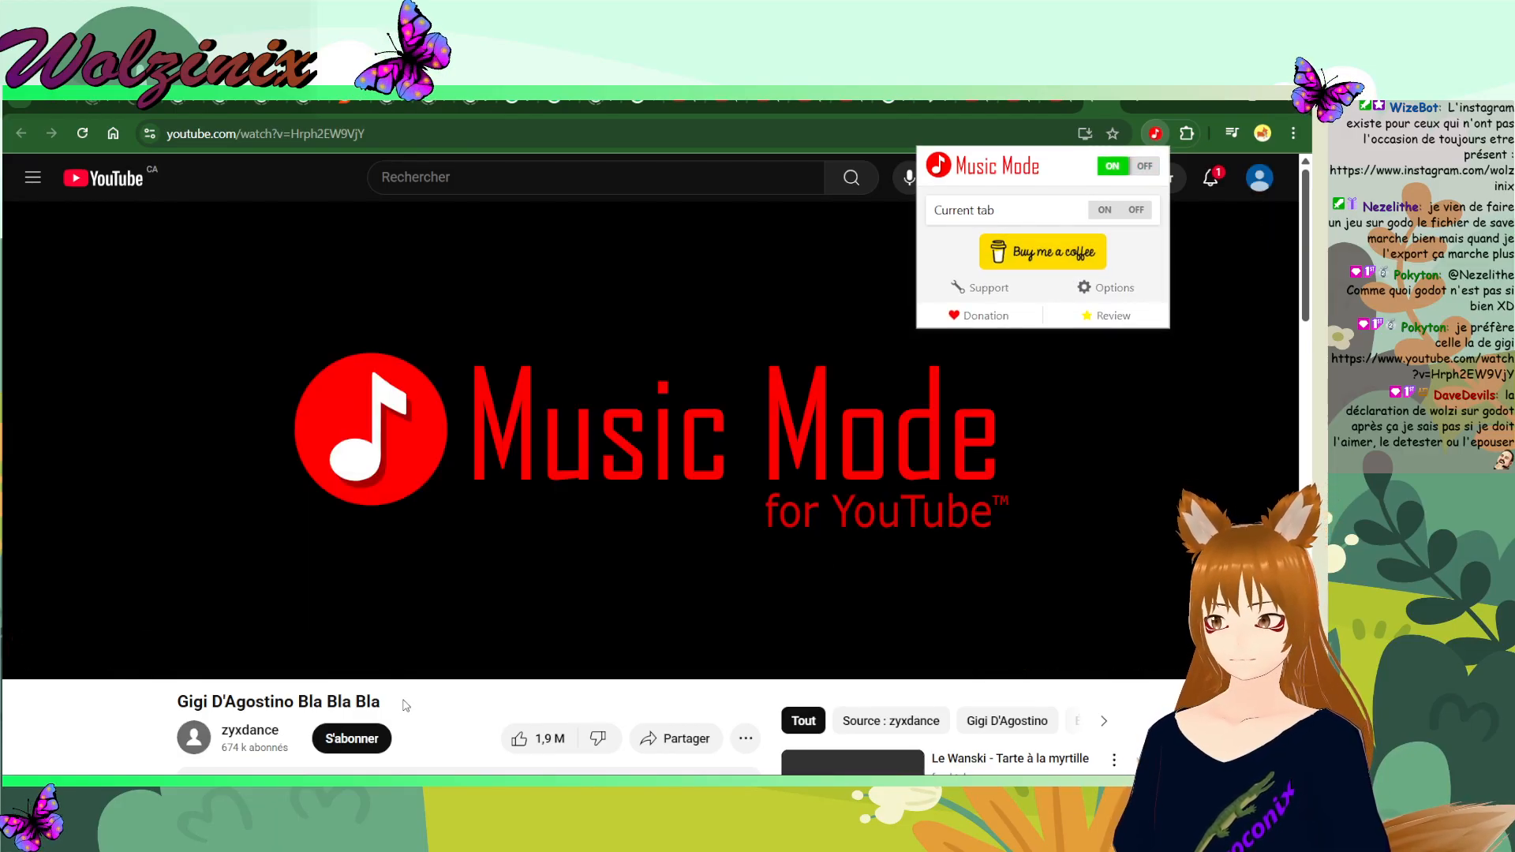
pyautogui.hotkey('alt', 'Tab')
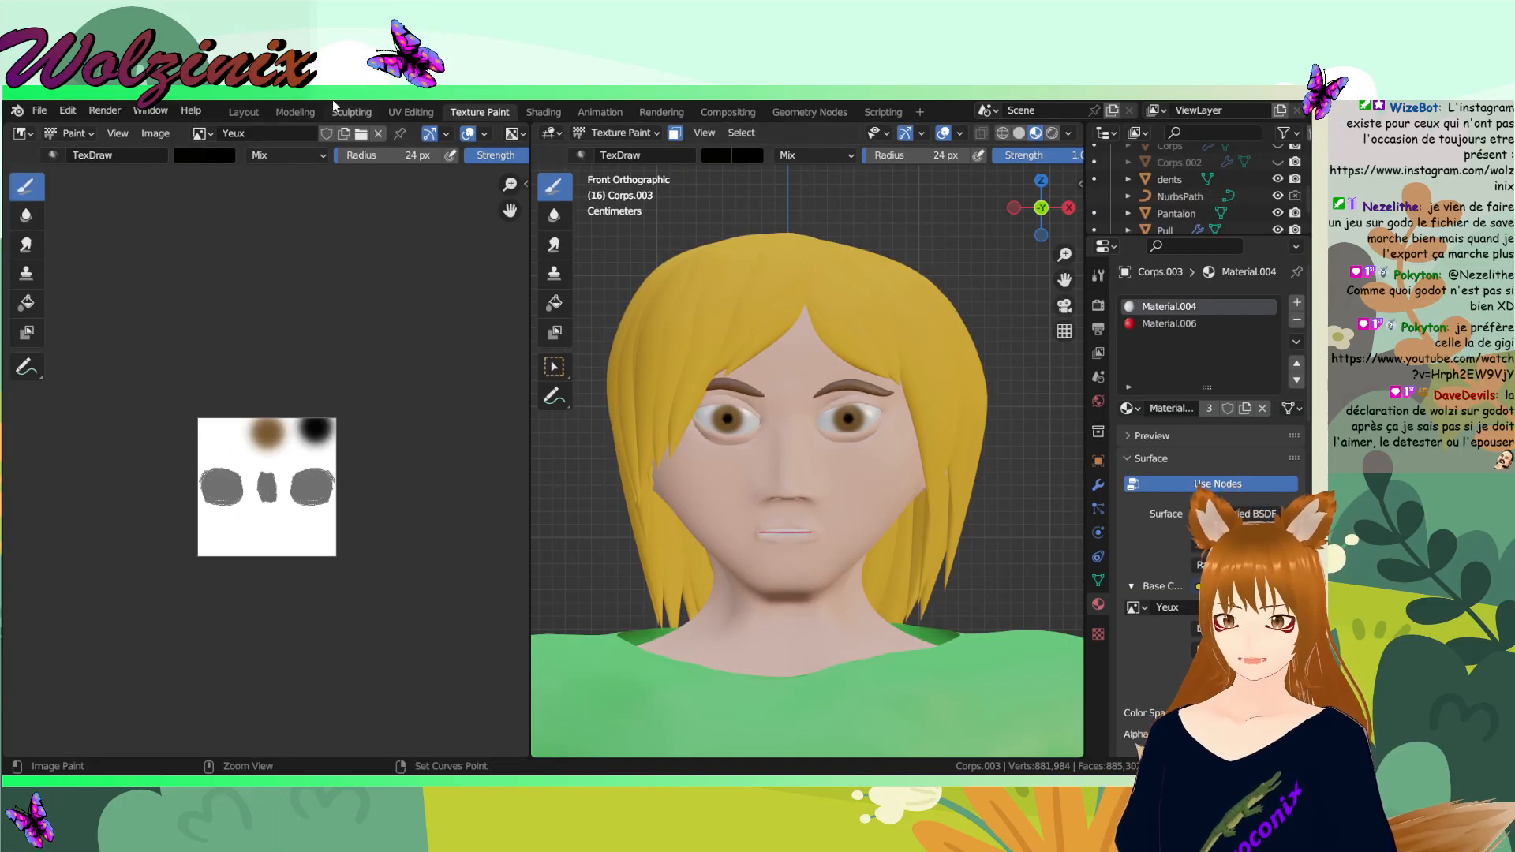
# - In the Layout workspace, set the green sweater material's Specular to 0.1 and Roughness to 0.8
pyautogui.click(257, 110)
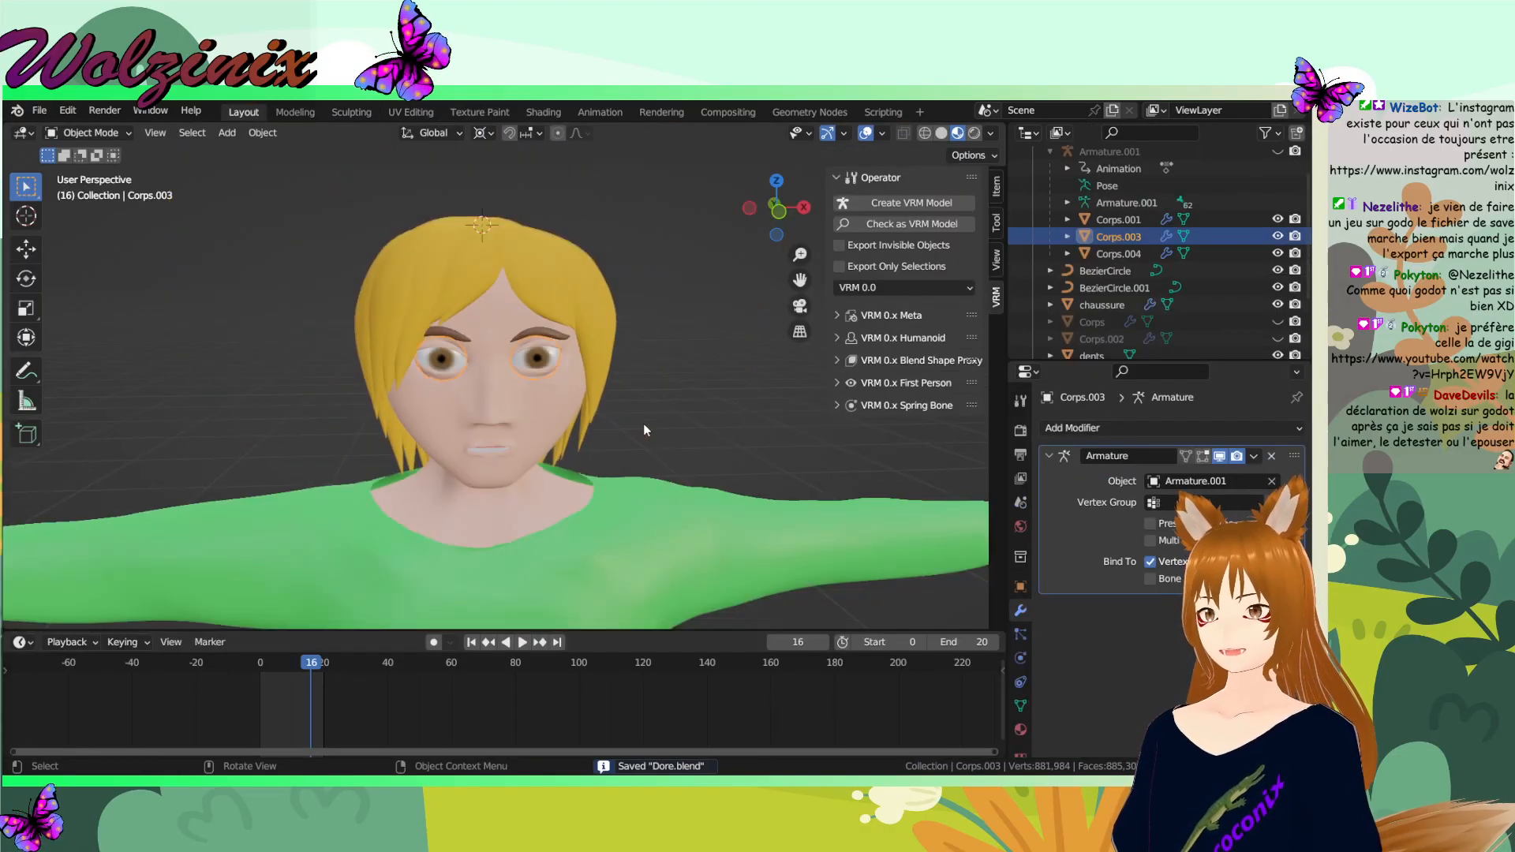
pyautogui.click(552, 486)
pyautogui.keyDown('shift'); pyautogui.moveTo(636, 524); pyautogui.dragTo(662, 388, button='middle'); pyautogui.keyUp('shift')
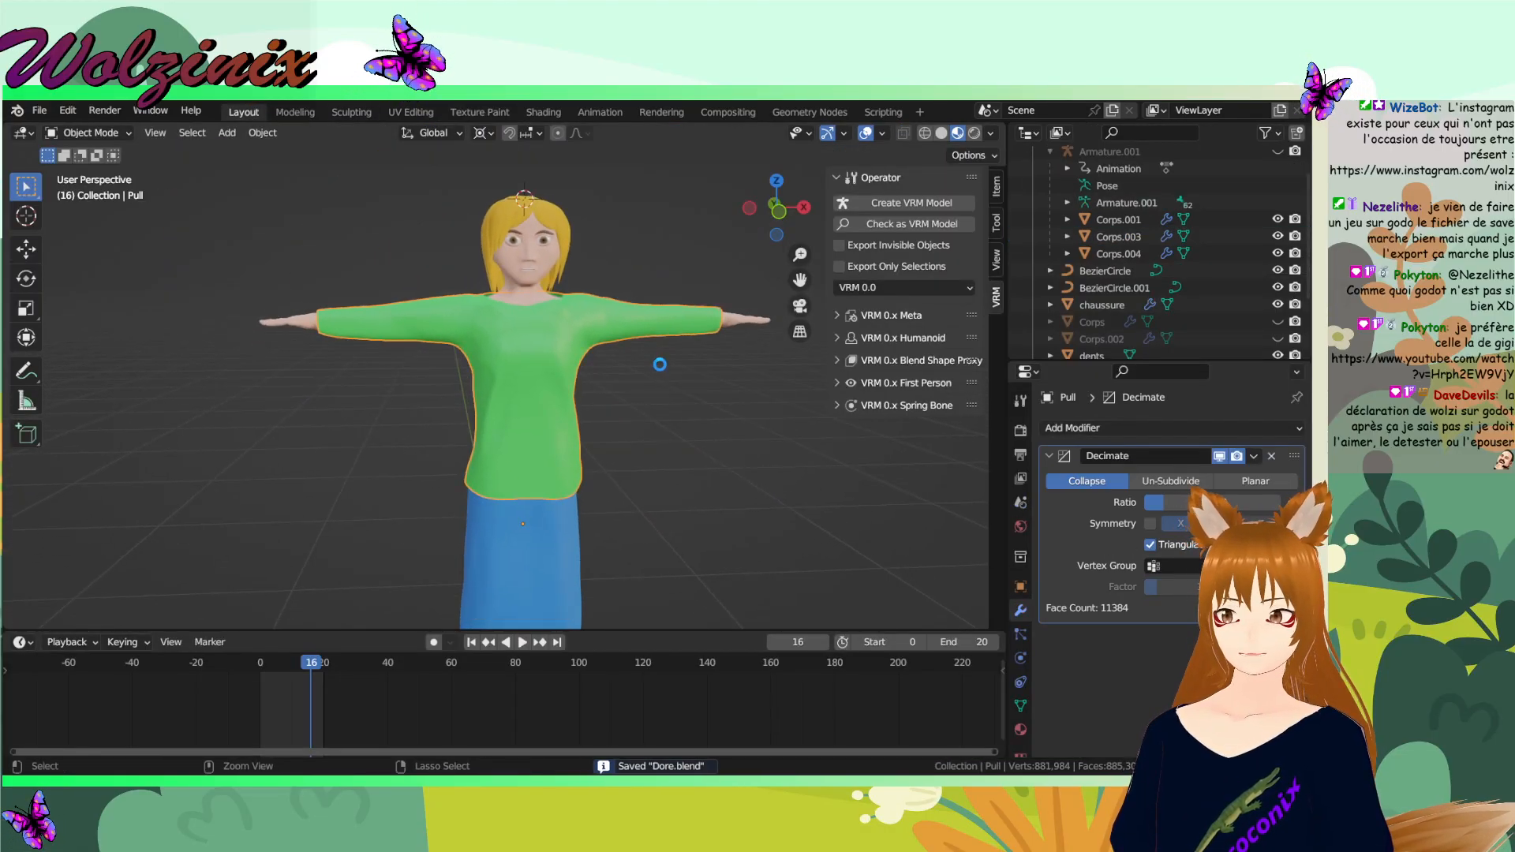
pyautogui.click(1020, 729)
pyautogui.scroll(-6, 1194, 600)
pyautogui.press('z')
pyautogui.click(746, 431)
pyautogui.click(1209, 615)
pyautogui.write('0.1')
pyautogui.press('Return')
pyautogui.click(1209, 656)
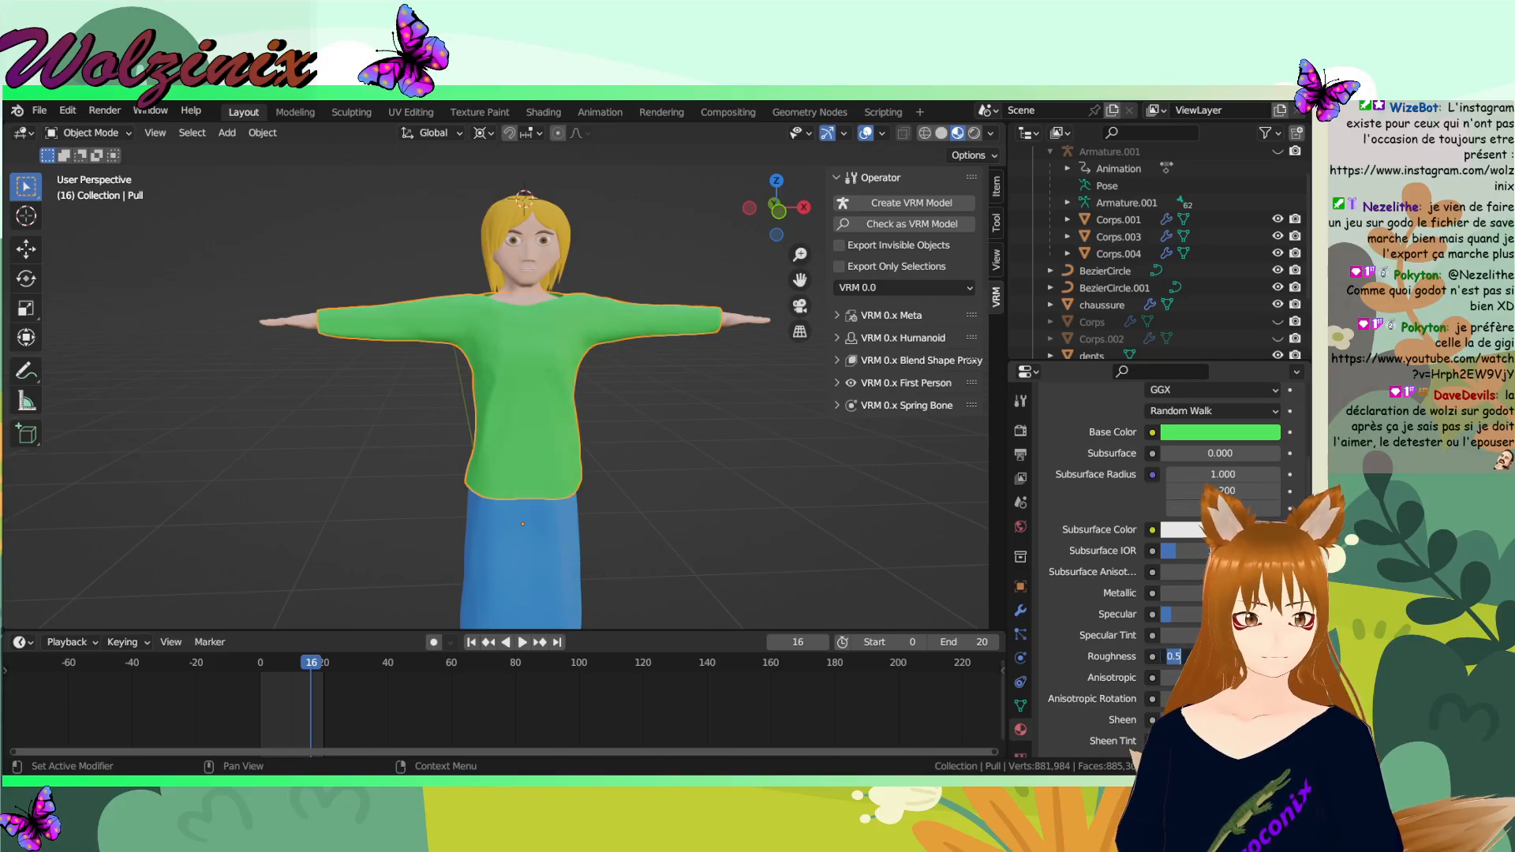
pyautogui.write('0.8')
pyautogui.press('Return')
# - Try Metallic at 0.1 on the sweater material and lower it to a slight value below that
pyautogui.moveTo(708, 411); pyautogui.dragTo(671, 398, button='middle')
pyautogui.scroll(5, 434, 379)
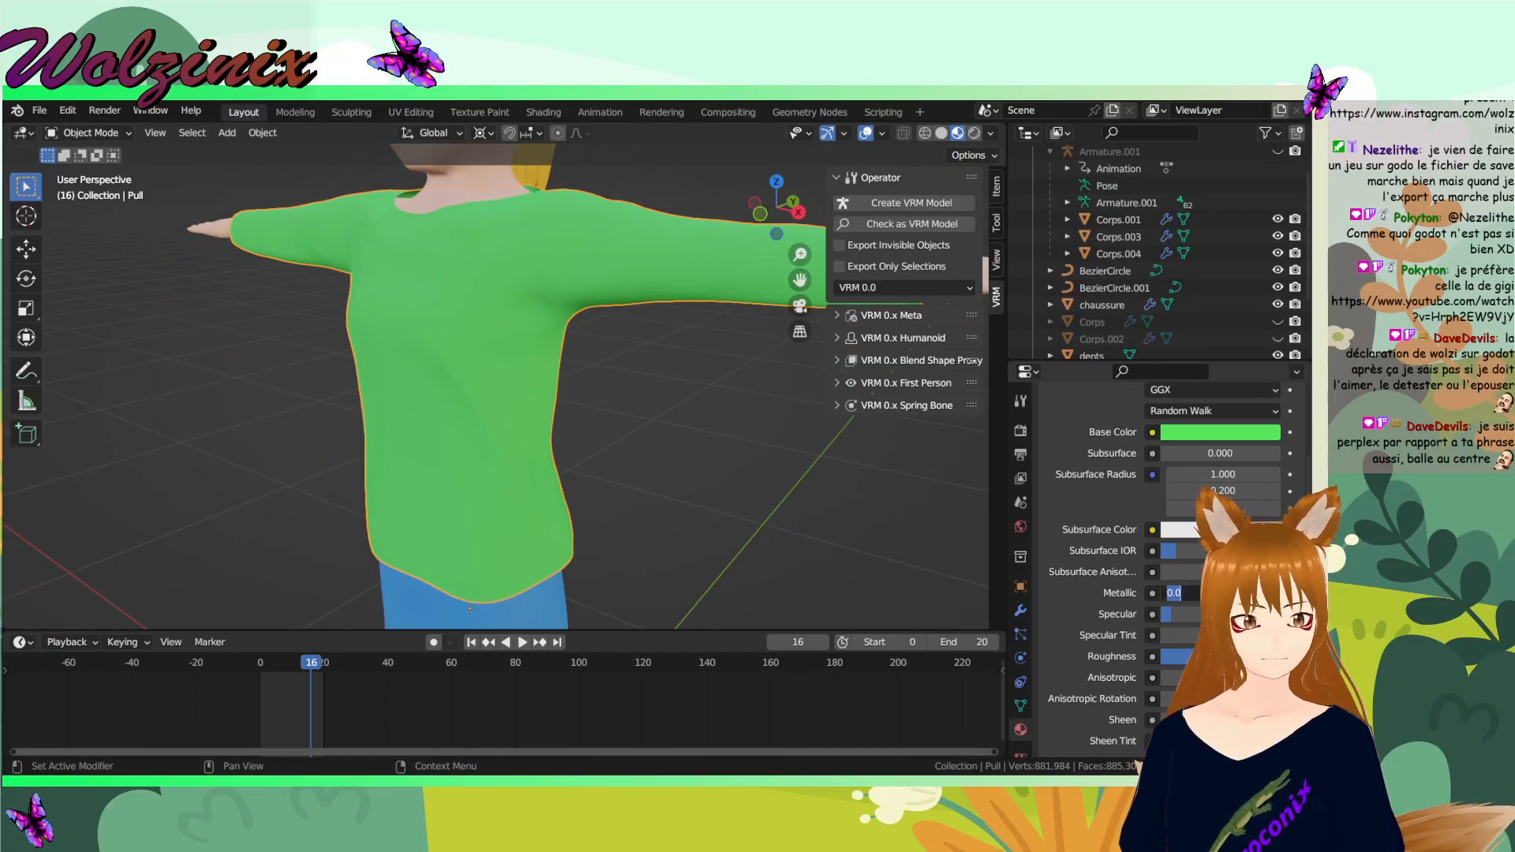
pyautogui.moveTo(600, 406); pyautogui.dragTo(647, 415, button='middle')
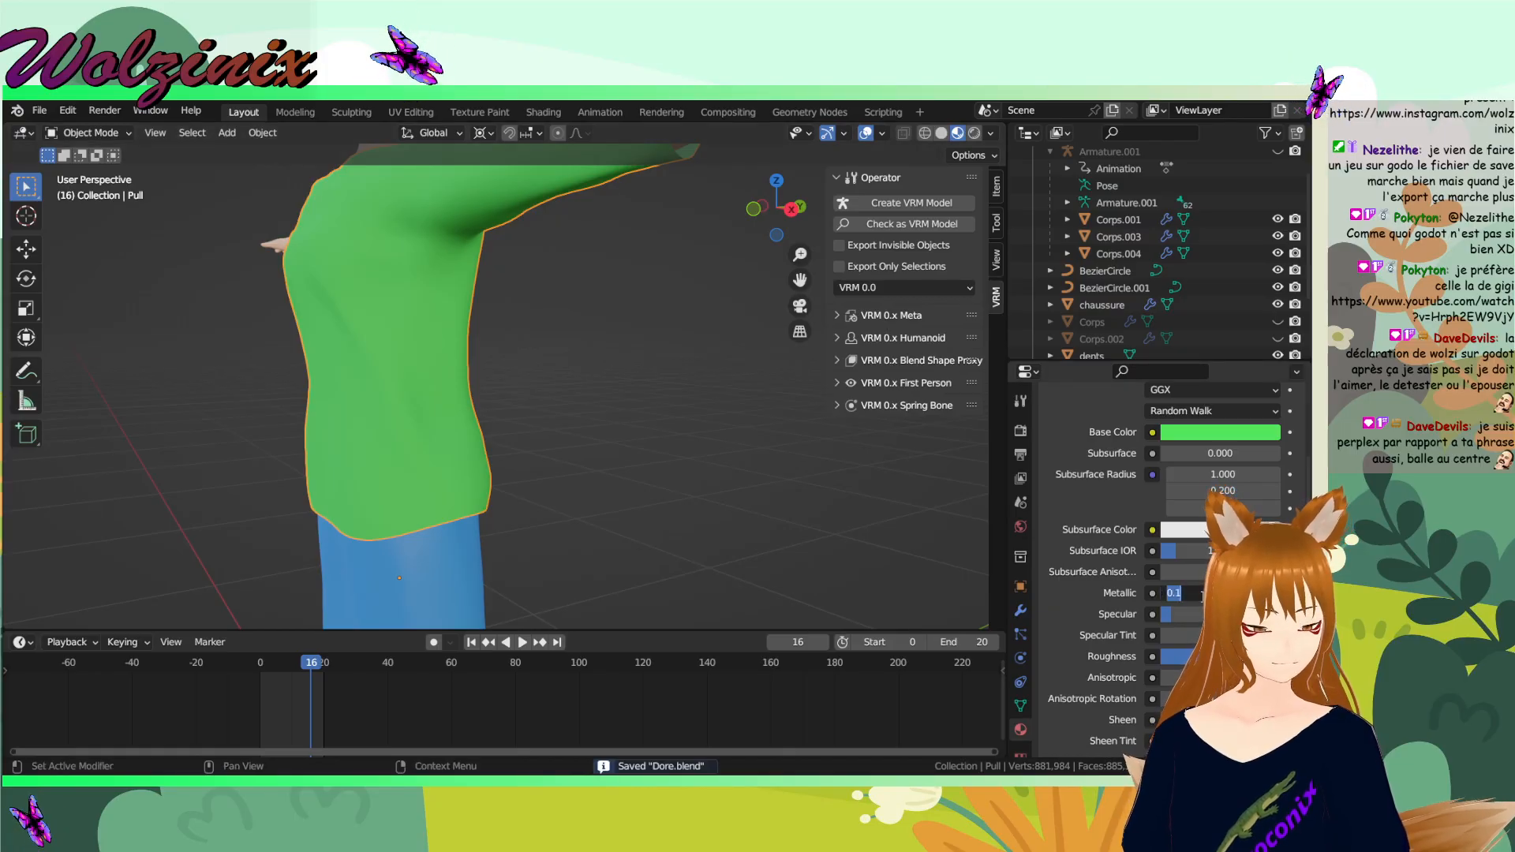
pyautogui.write('0.0')
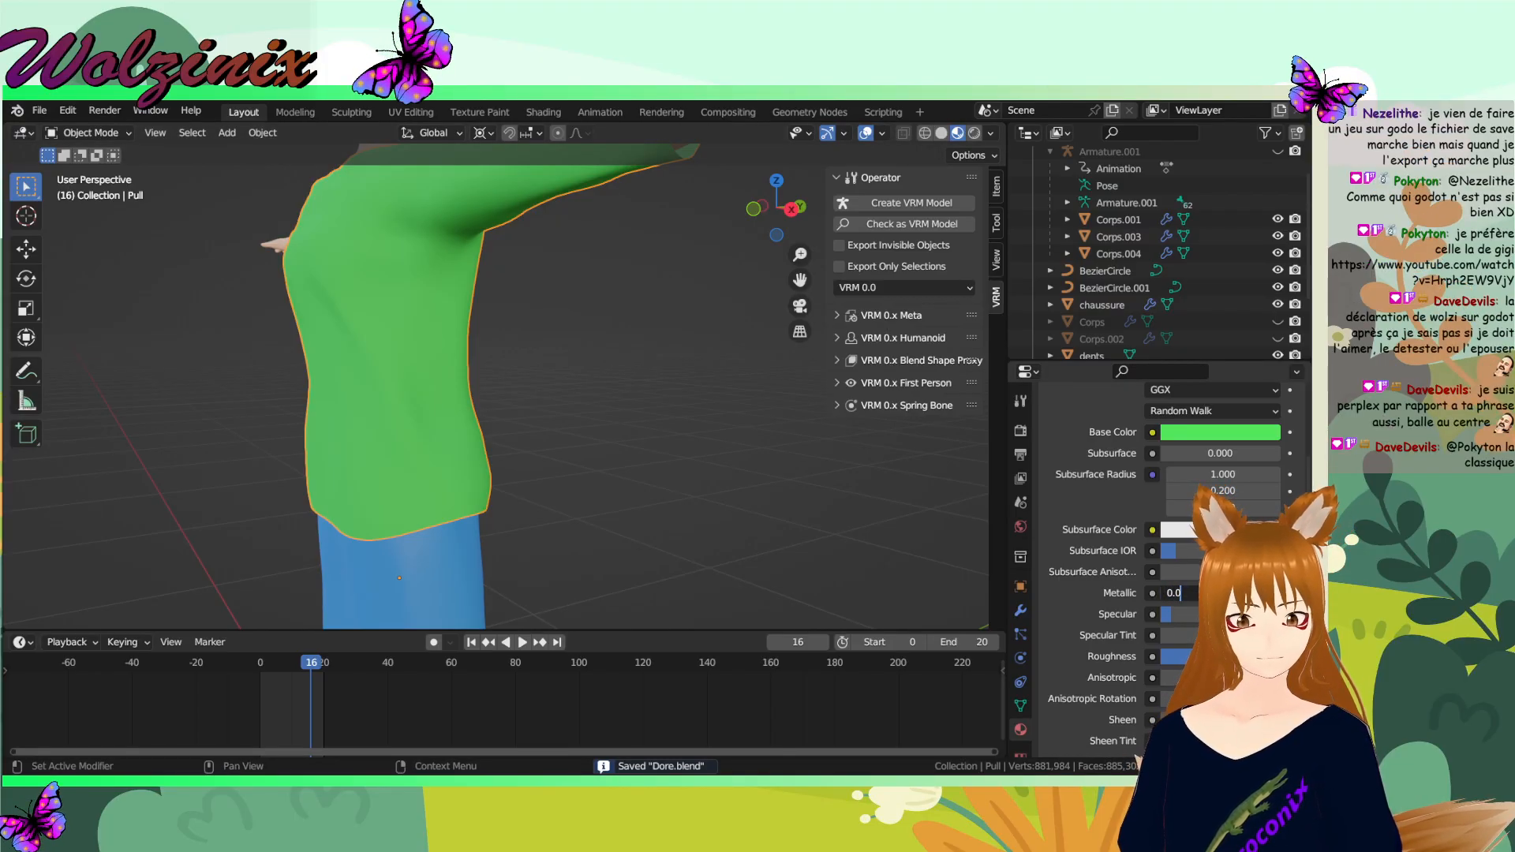
# - Set the blue trousers material's Roughness to 0.6, Specular to 0.1 and Metallic to 0.05
pyautogui.scroll(-2, 1220, 584)
pyautogui.moveTo(483, 378); pyautogui.dragTo(611, 434, button='middle')
pyautogui.scroll(-4, 587, 501)
pyautogui.click(588, 503)
pyautogui.write('0.6')
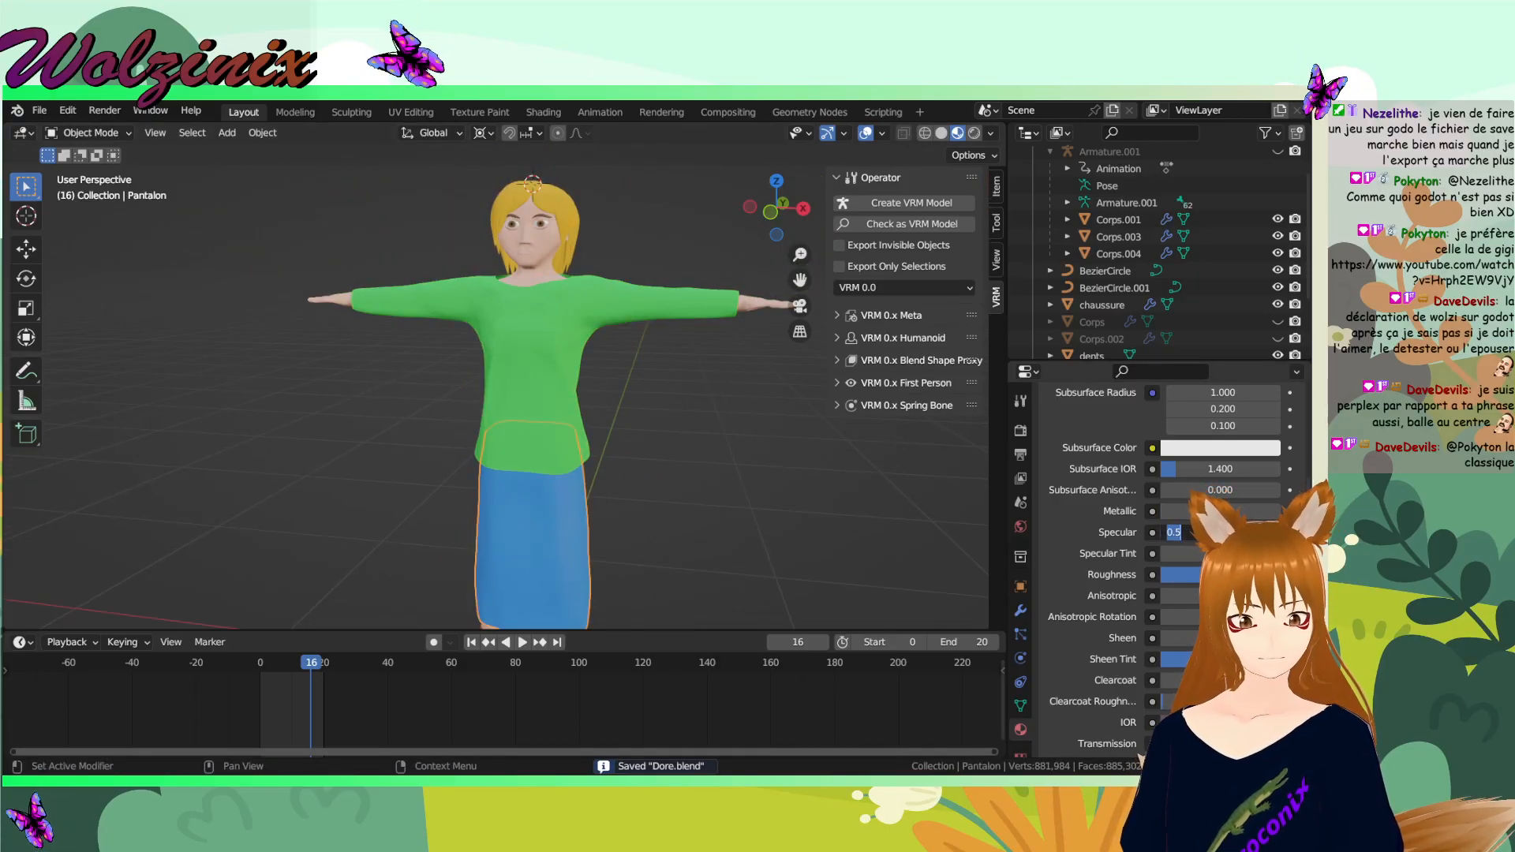
pyautogui.write('0.1')
pyautogui.press('Return')
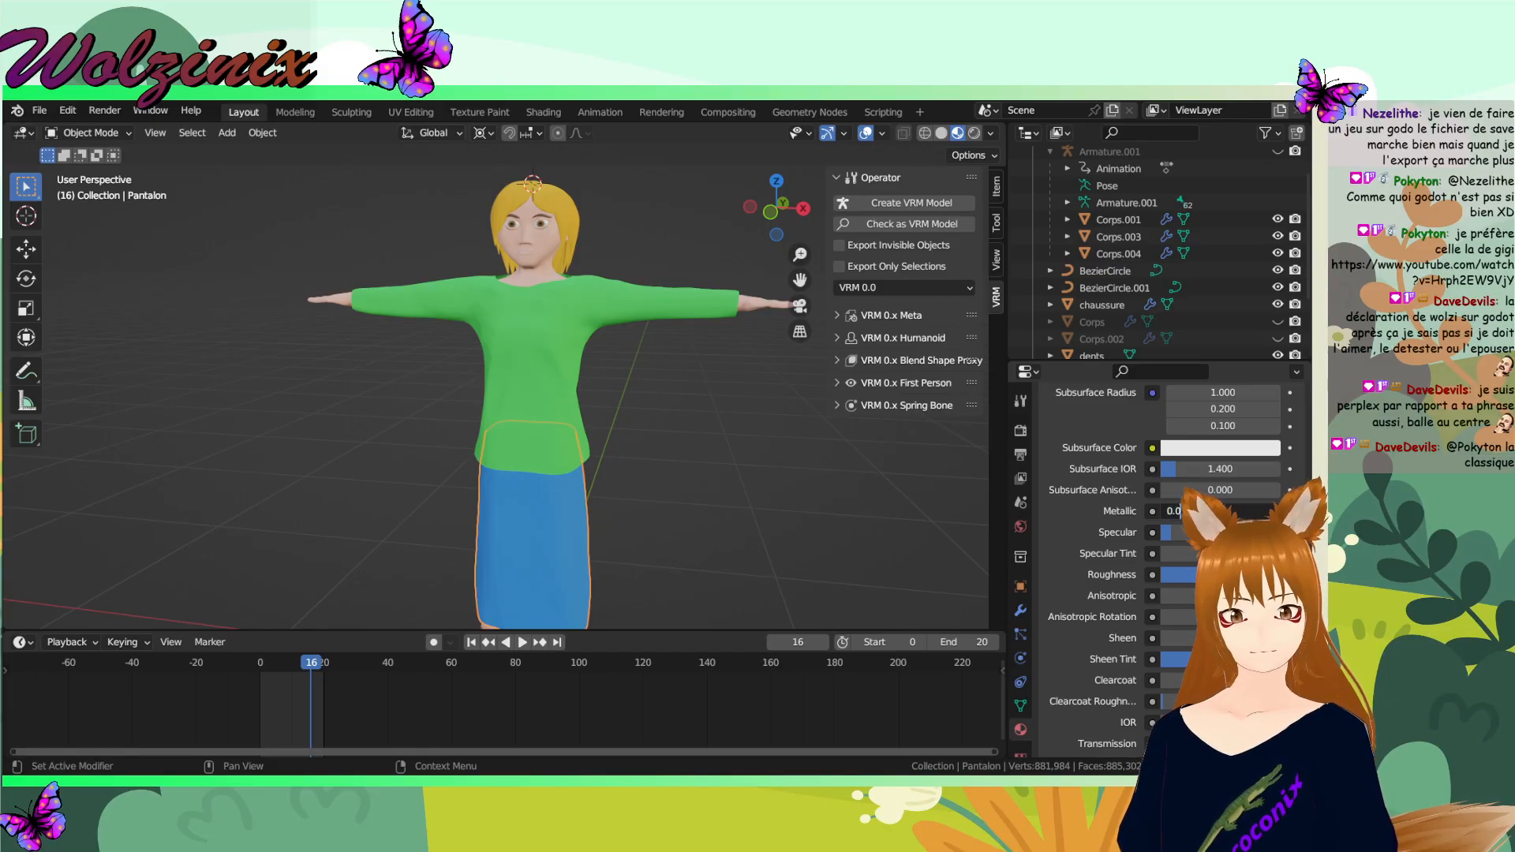
pyautogui.write('0.05')
pyautogui.press('Return')
# - Switch the viewport to Rendered shading and save the file
pyautogui.press('z')
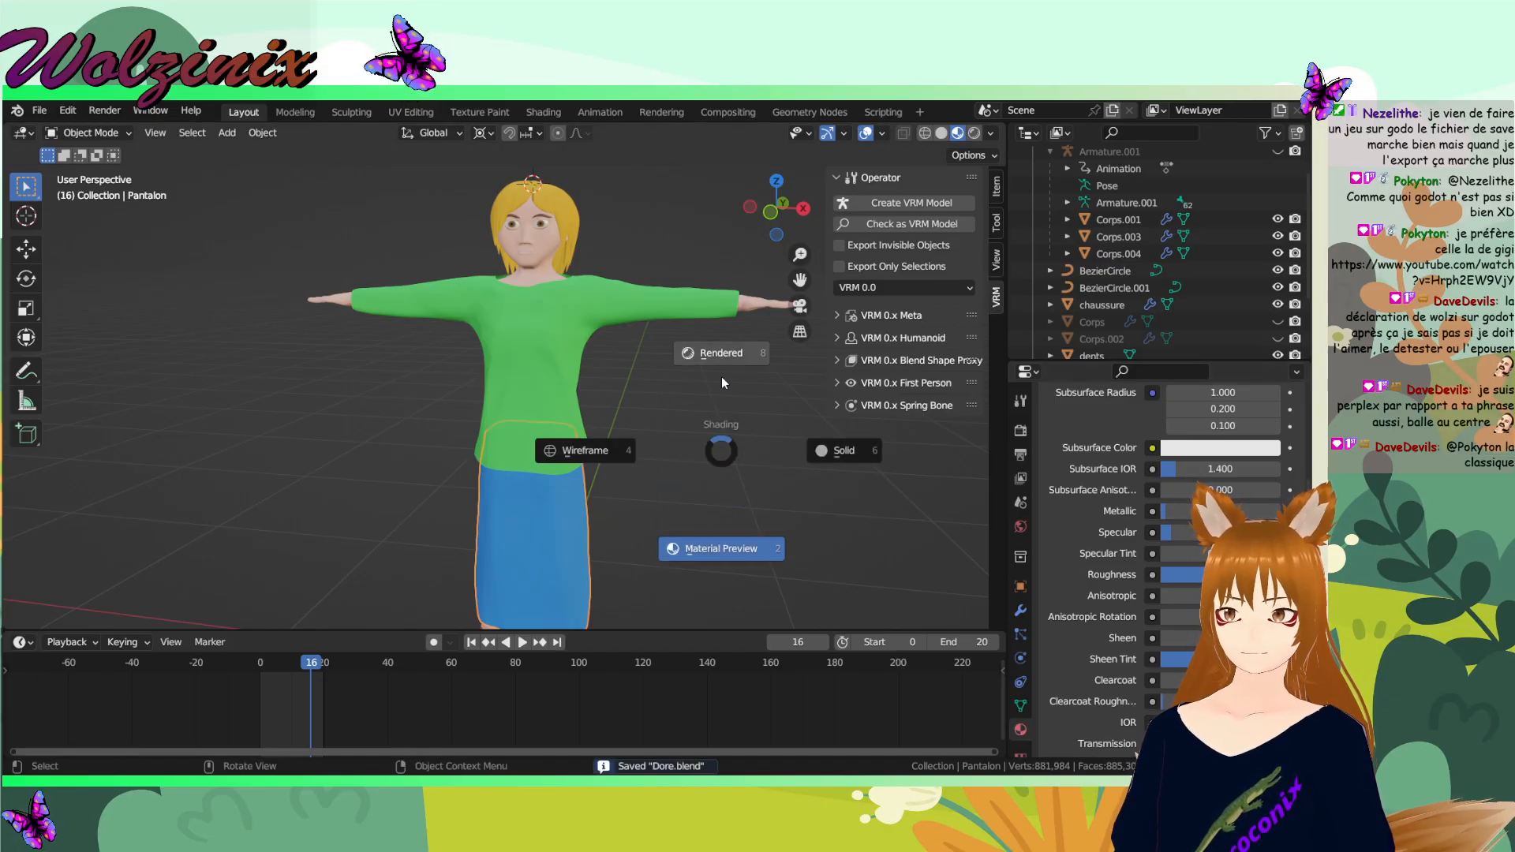
pyautogui.click(721, 385)
pyautogui.moveTo(718, 442); pyautogui.dragTo(640, 429, button='middle')
pyautogui.hotkey('ctrl', 's')
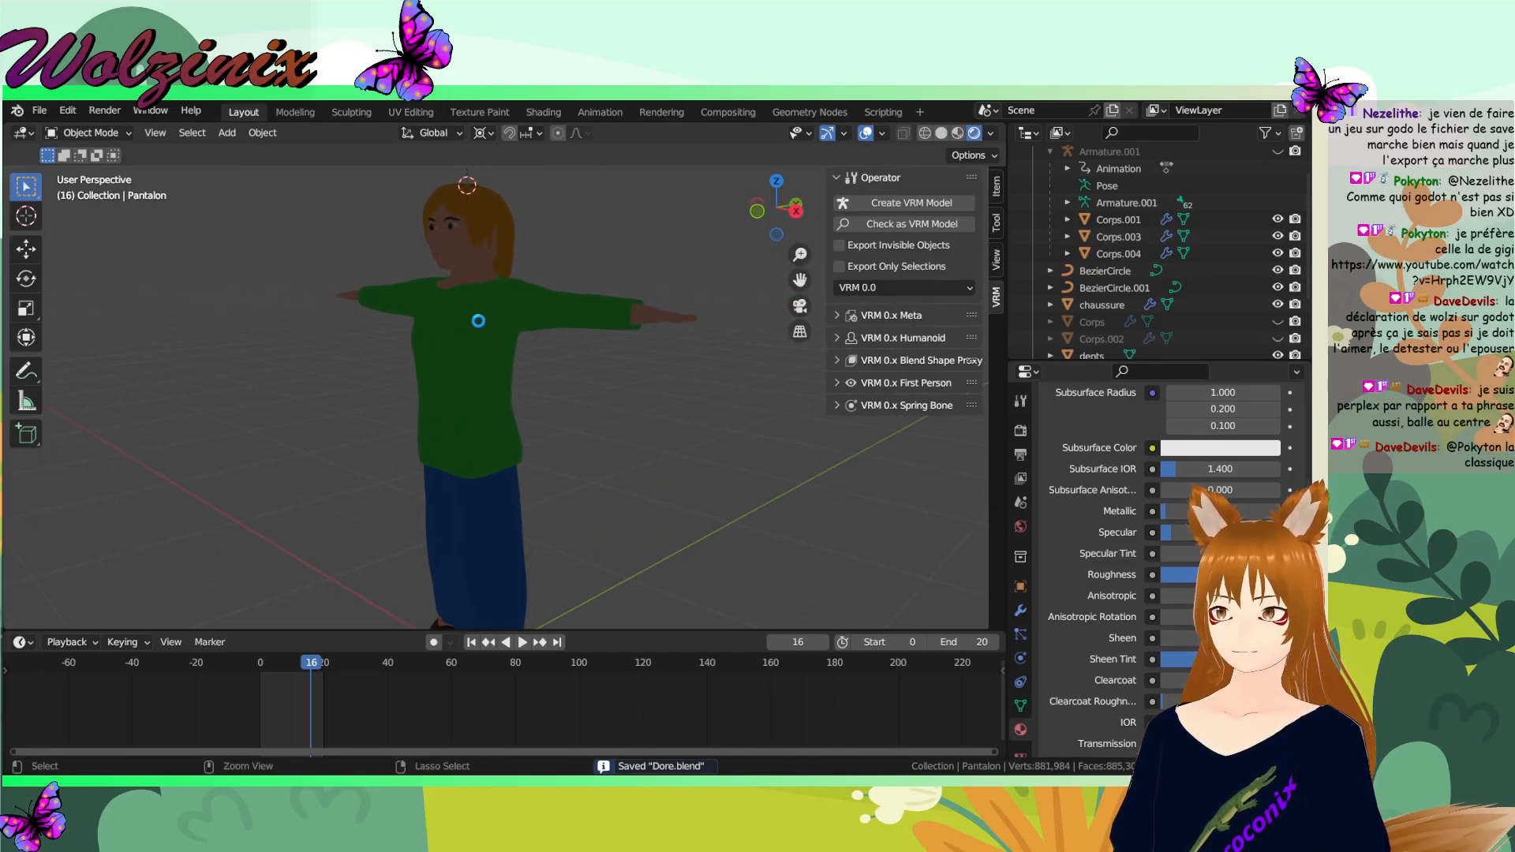
# - Add a Sun light to the scene and raise it above the character
pyautogui.click(227, 133)
pyautogui.moveTo(293, 370)
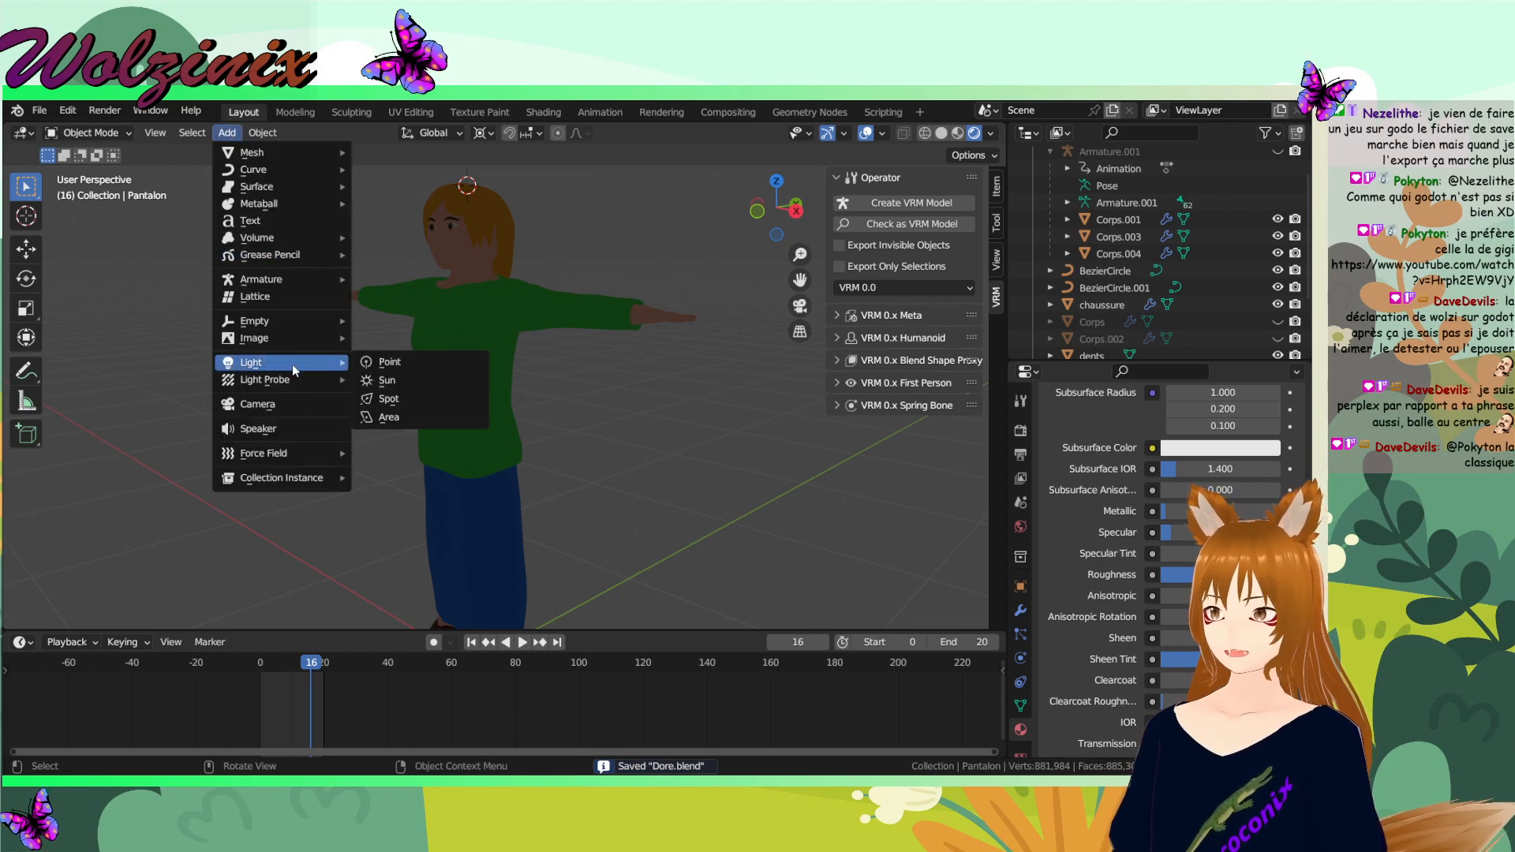
pyautogui.click(418, 384)
pyautogui.scroll(-5, 528, 434)
pyautogui.press('g')
pyautogui.press('z')
pyautogui.click(570, 325)
# - Move the Sun about 1.37 m along negative Y and aim its light at the character's torso
pyautogui.press('g')
pyautogui.press('x')
pyautogui.press('y')
pyautogui.click(237, 281)
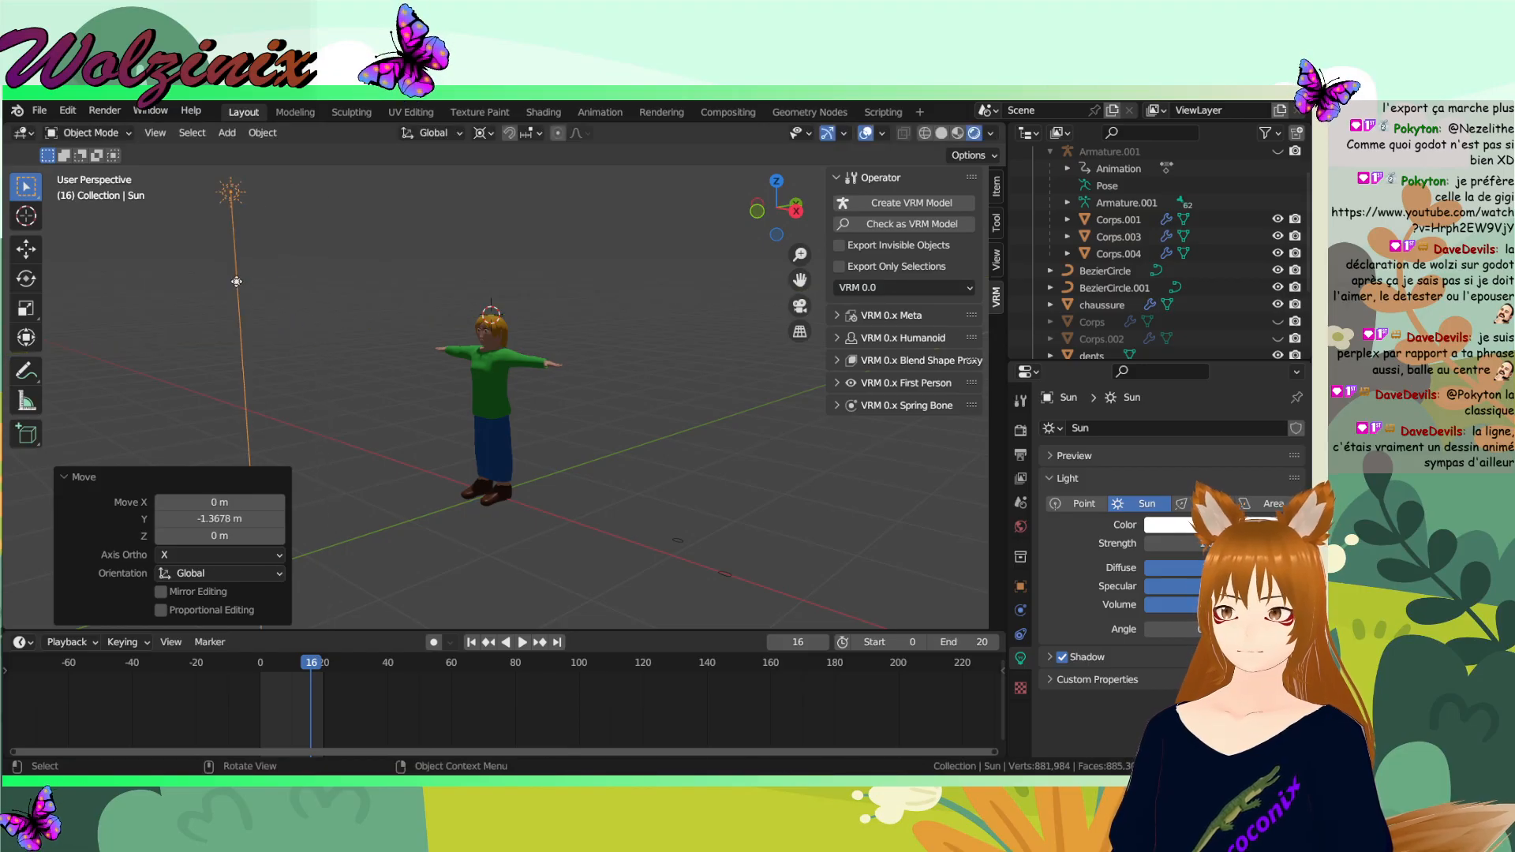
pyautogui.moveTo(489, 409); pyautogui.dragTo(492, 408)
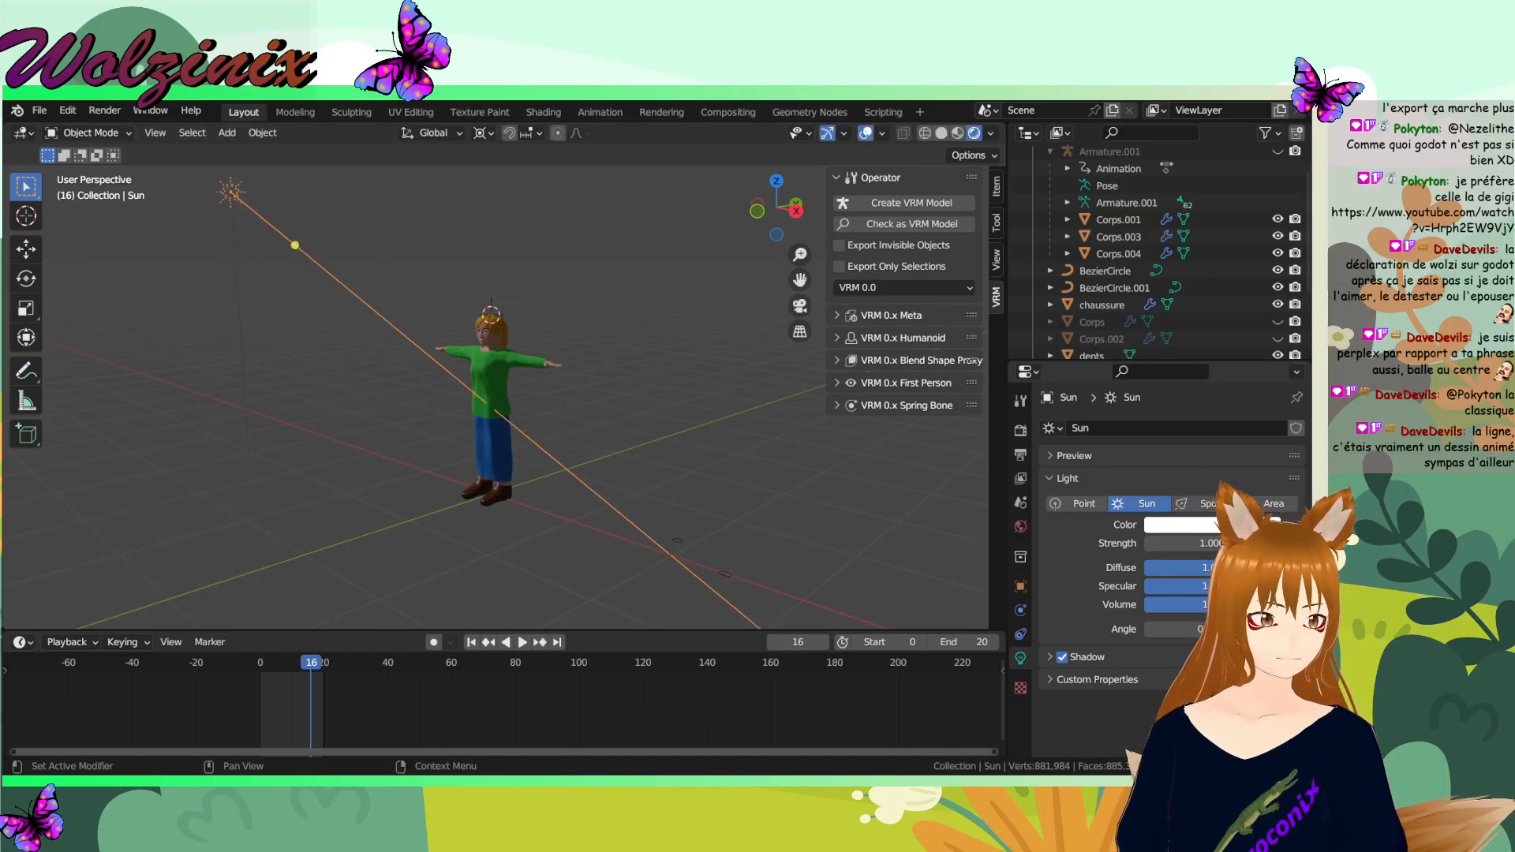
# - Check the sweater's look under the sunlight from the front and save the file
pyautogui.moveTo(453, 356); pyautogui.dragTo(580, 374, button='middle')
pyautogui.scroll(7, 636, 366)
pyautogui.click(580, 376)
pyautogui.moveTo(659, 406); pyautogui.dragTo(619, 402, button='middle')
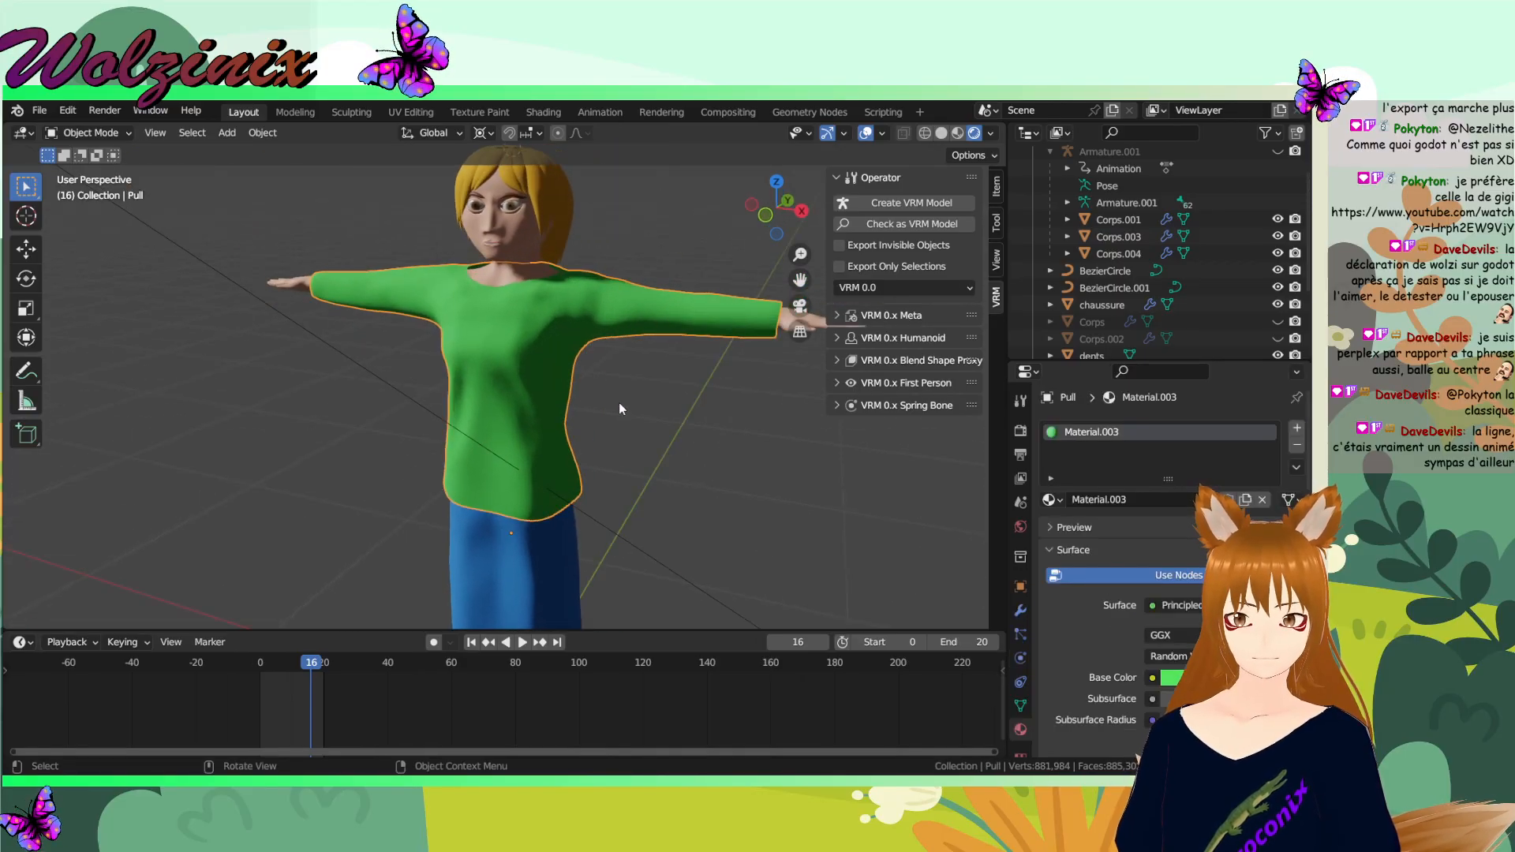
pyautogui.click(619, 402)
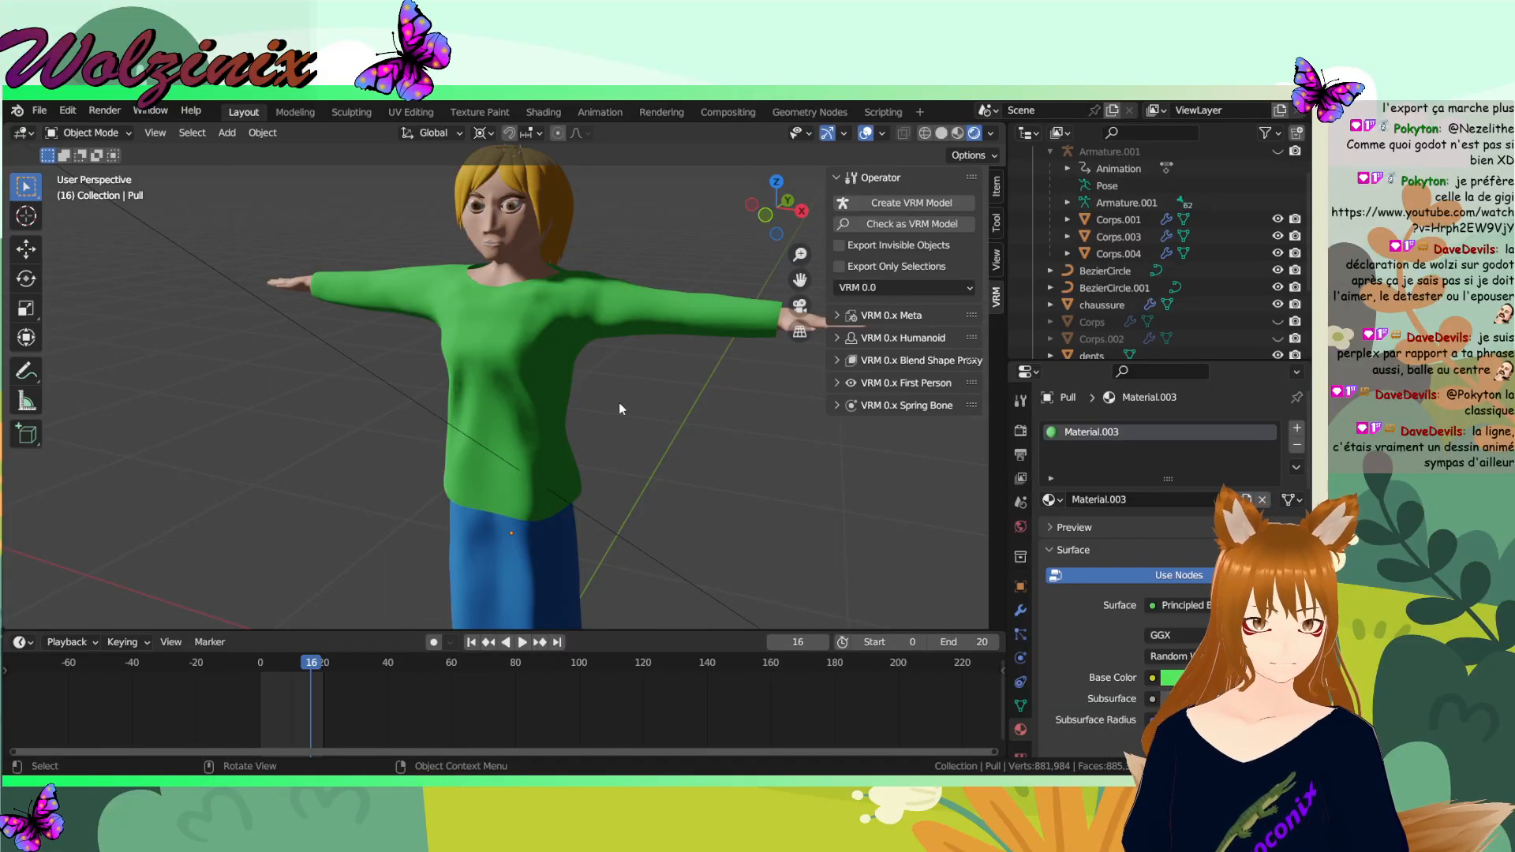
pyautogui.hotkey('ctrl', 's')
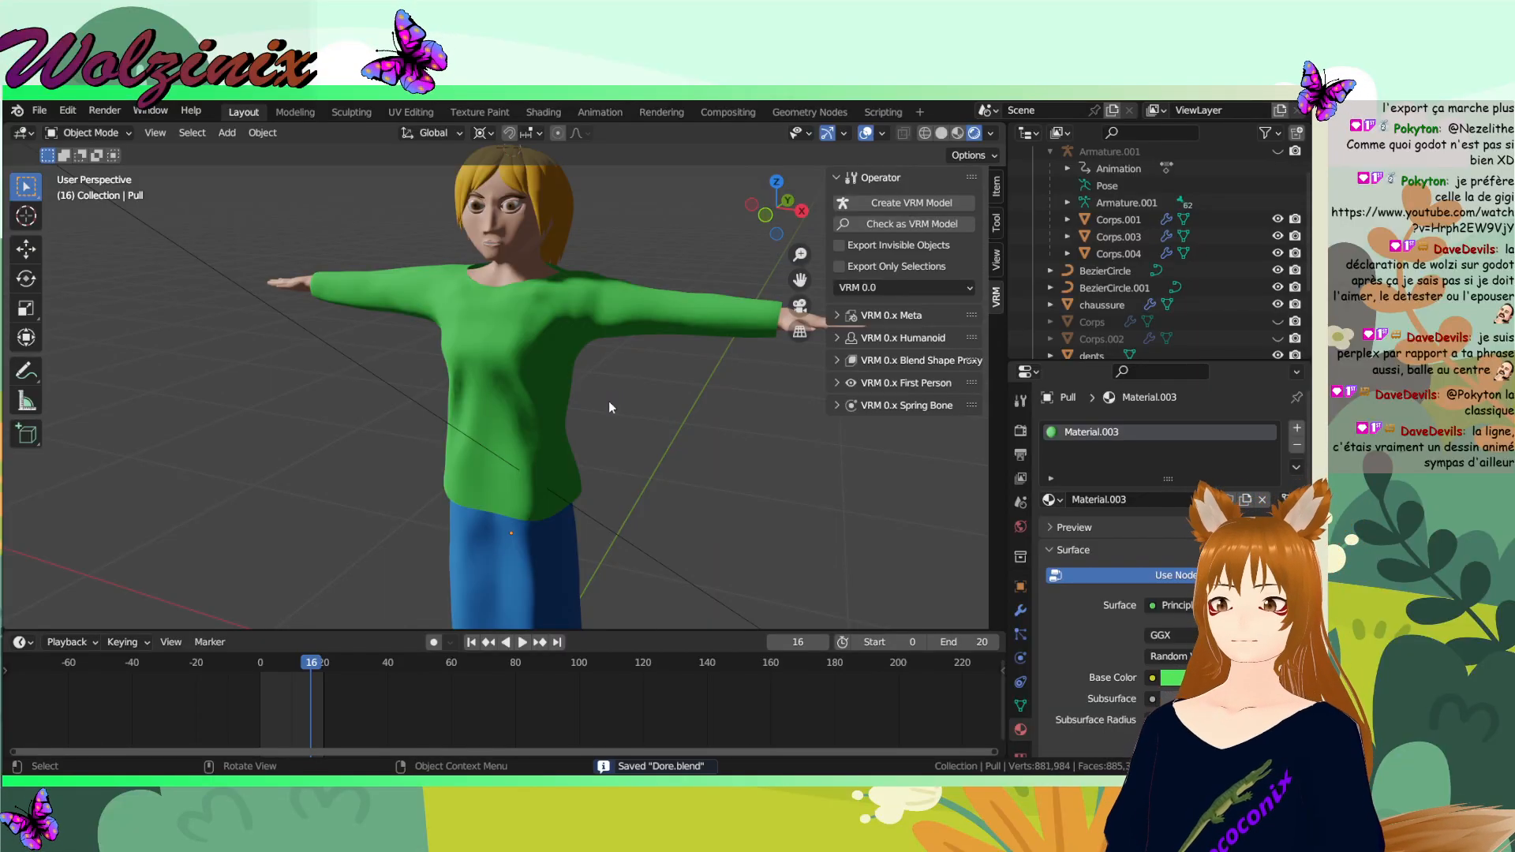
# - Give the body's skin material a slight Metallic value
pyautogui.moveTo(608, 400); pyautogui.dragTo(616, 406, button='middle')
pyautogui.moveTo(646, 472); pyautogui.dragTo(716, 444, button='middle')
pyautogui.click(622, 295)
pyautogui.scroll(-10, 1160, 568)
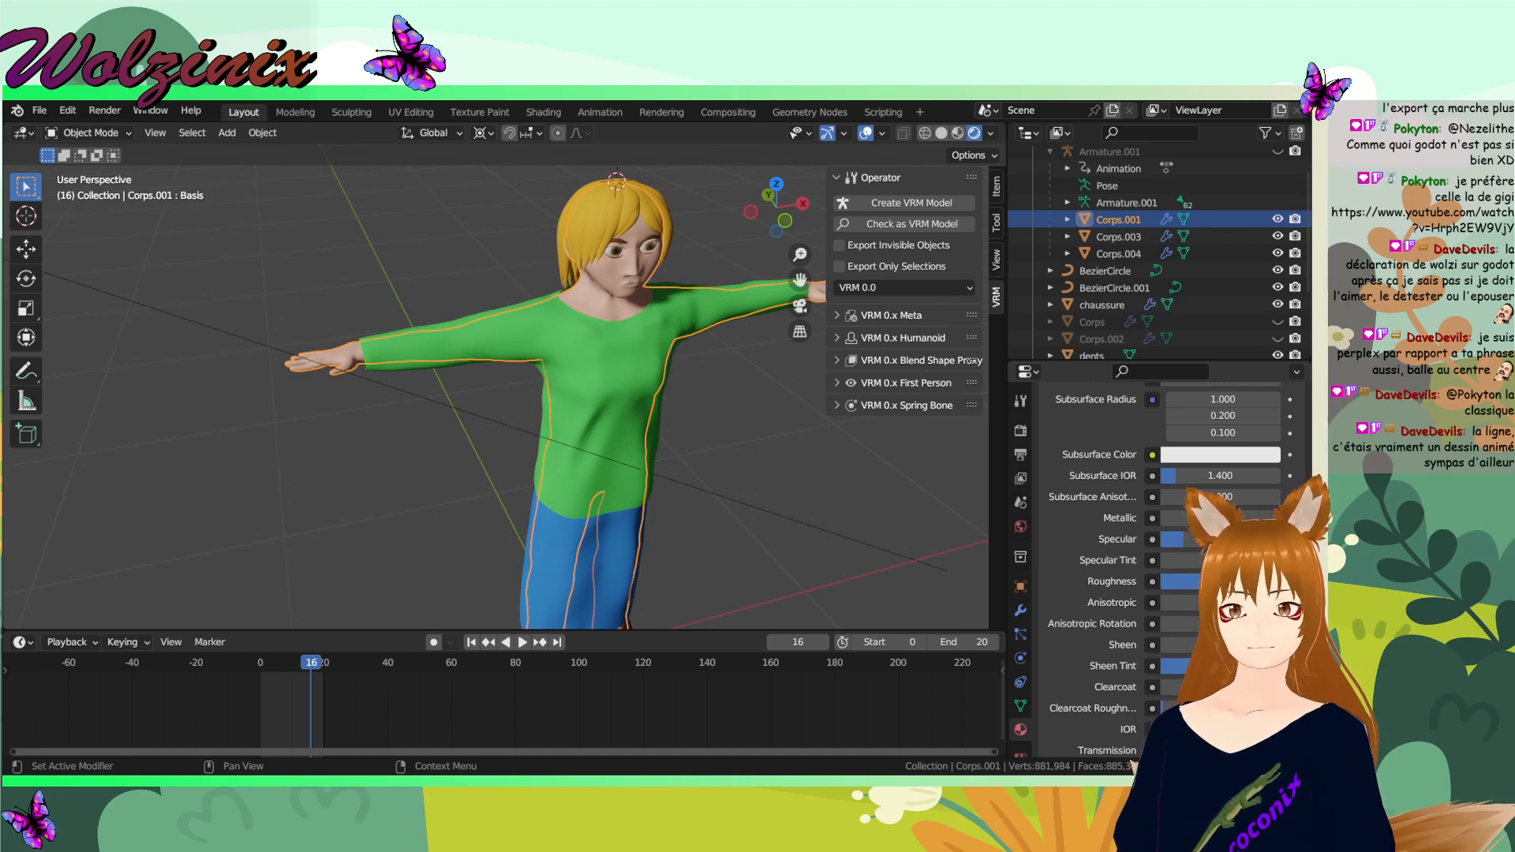
pyautogui.moveTo(813, 481); pyautogui.dragTo(677, 442, button='middle')
pyautogui.scroll(4, 644, 355)
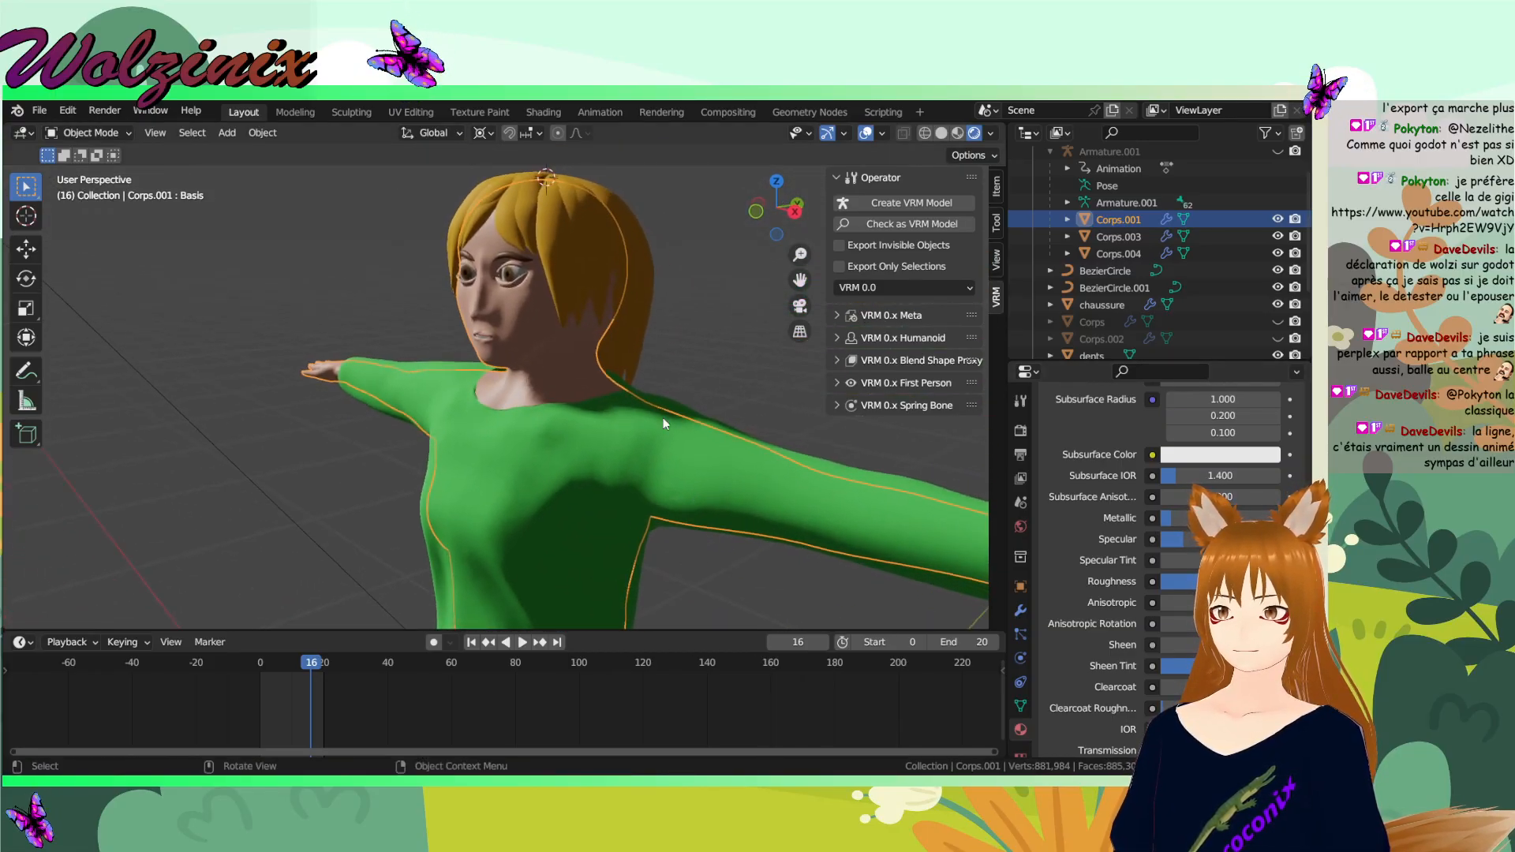
# - Lower the Metallic value of the eyes' material
pyautogui.click(514, 276)
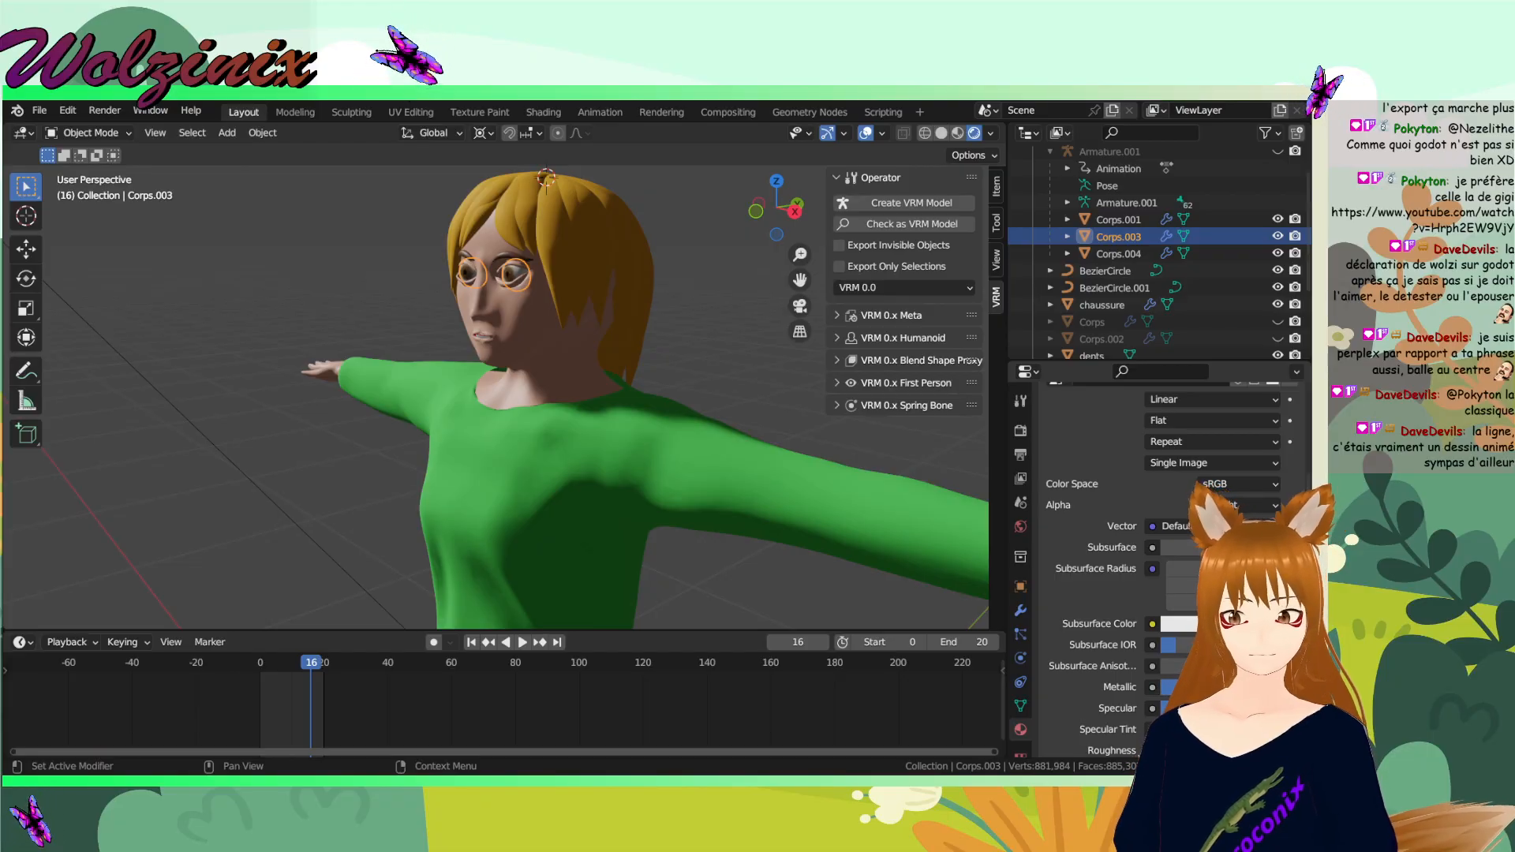
pyautogui.press('Return')
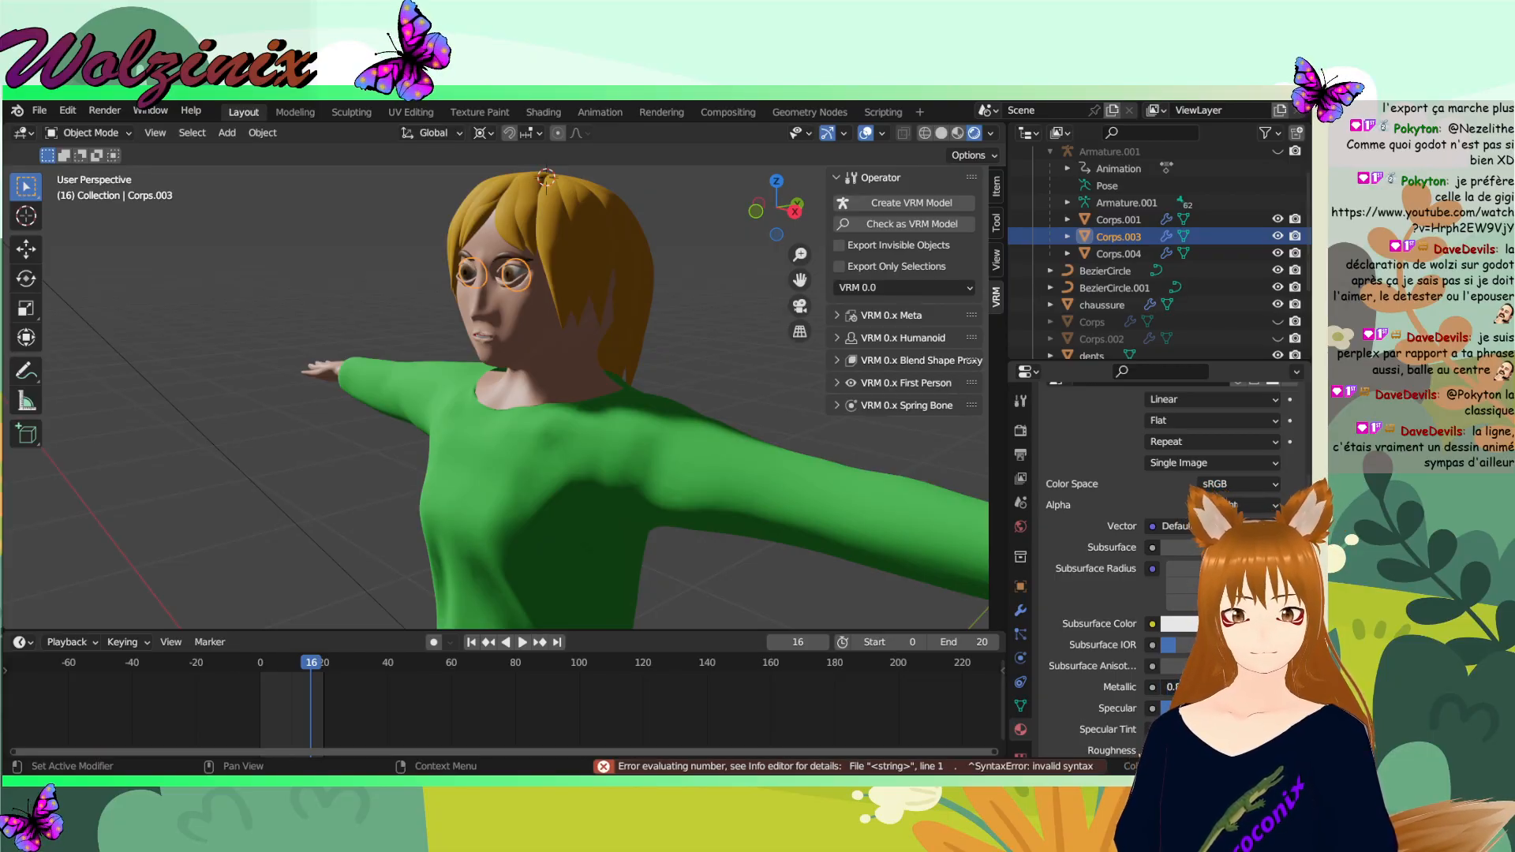
pyautogui.click(626, 333)
pyautogui.moveTo(627, 333); pyautogui.dragTo(573, 320, button='middle')
pyautogui.scroll(3, 674, 362)
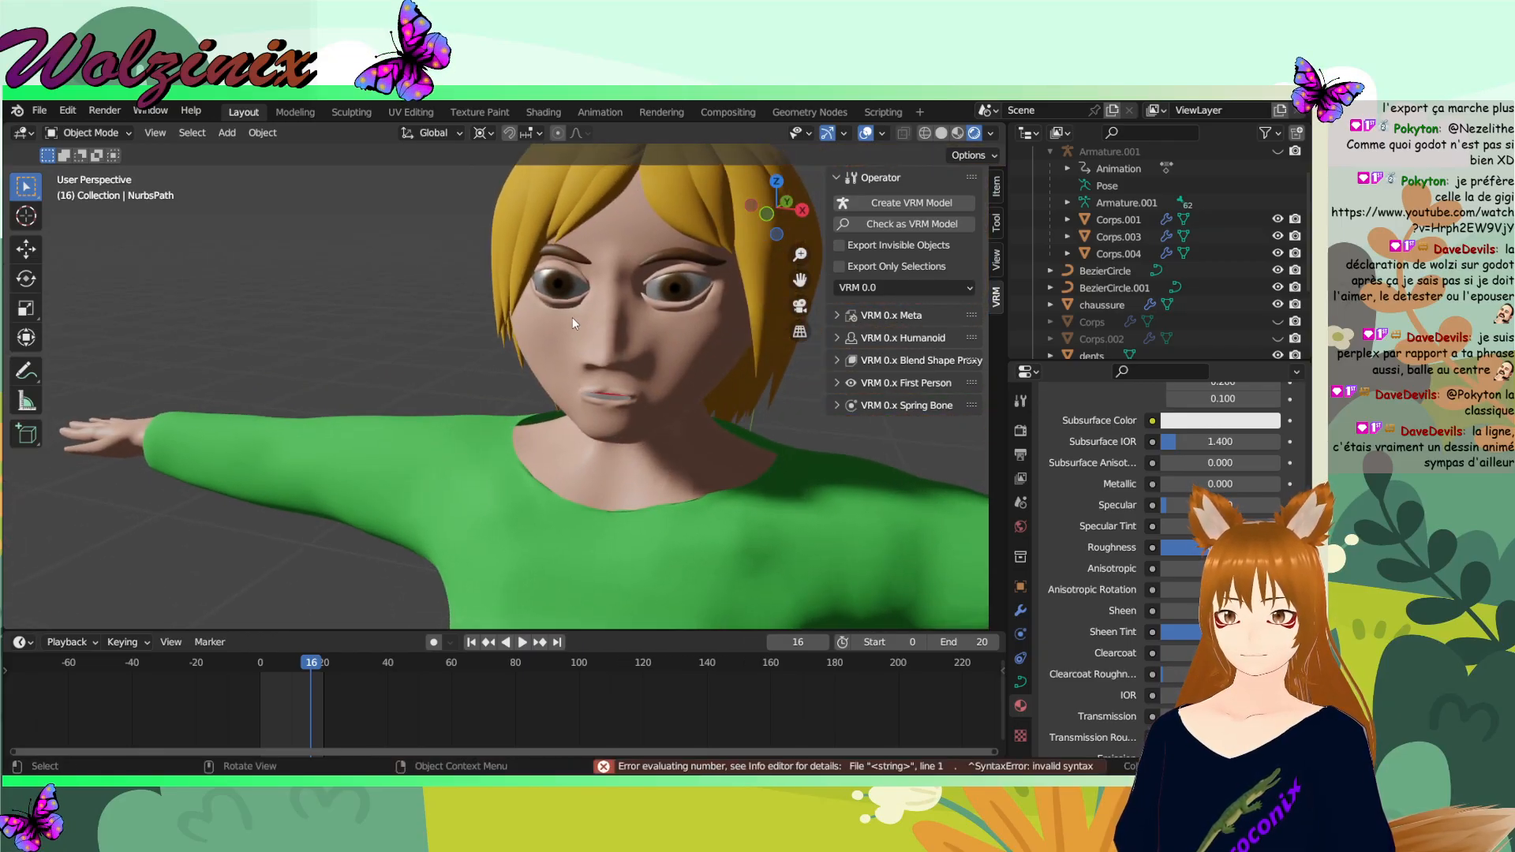
pyautogui.click(568, 293)
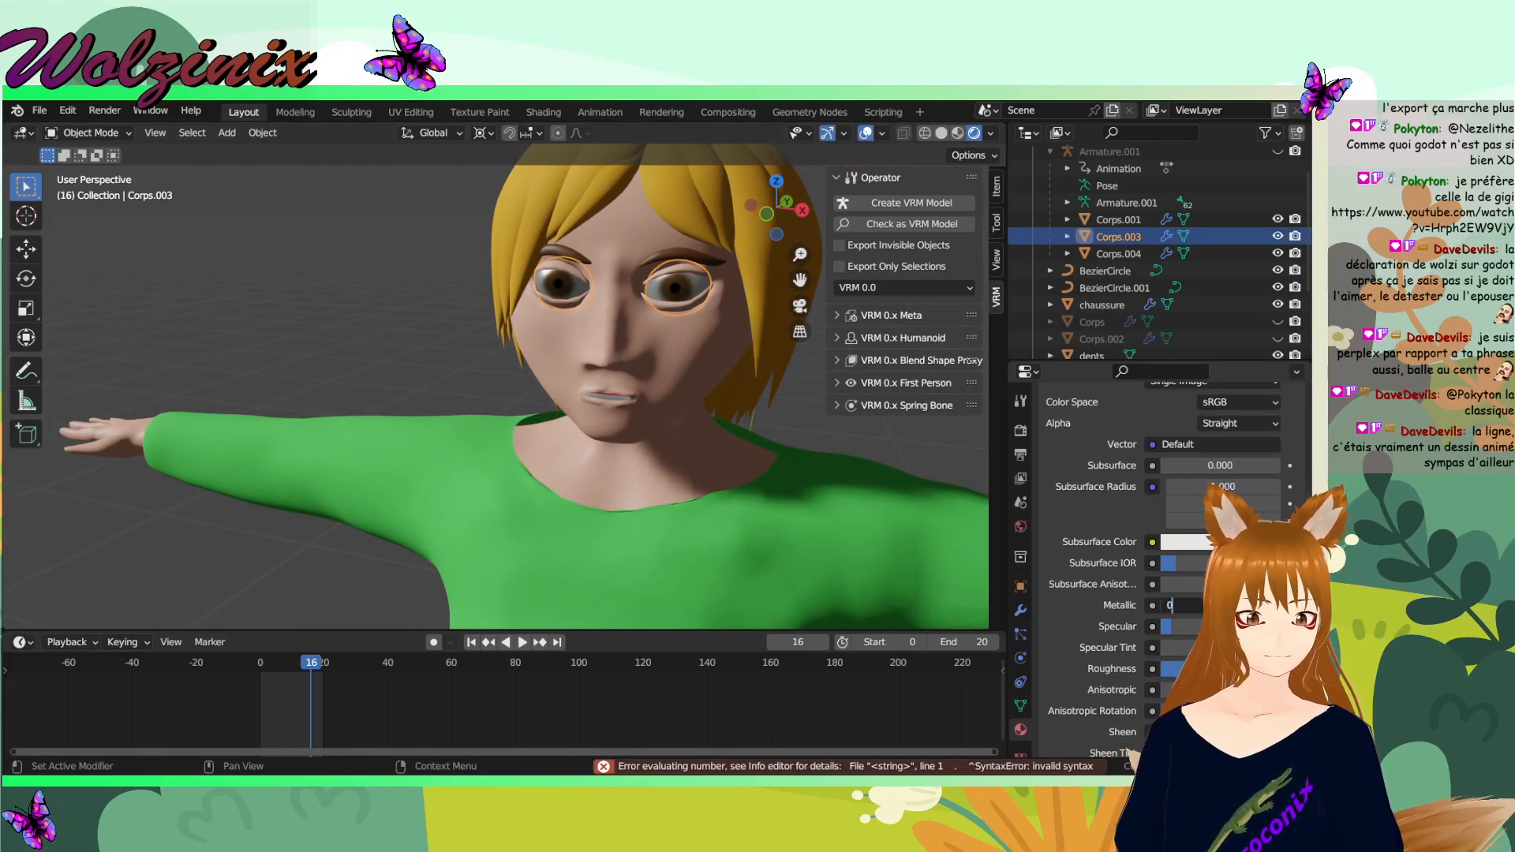
pyautogui.click(802, 398)
# - Set the brown shoe material's Metallic to 0.05
pyautogui.moveTo(802, 398); pyautogui.dragTo(702, 378, button='middle')
pyautogui.click(563, 472)
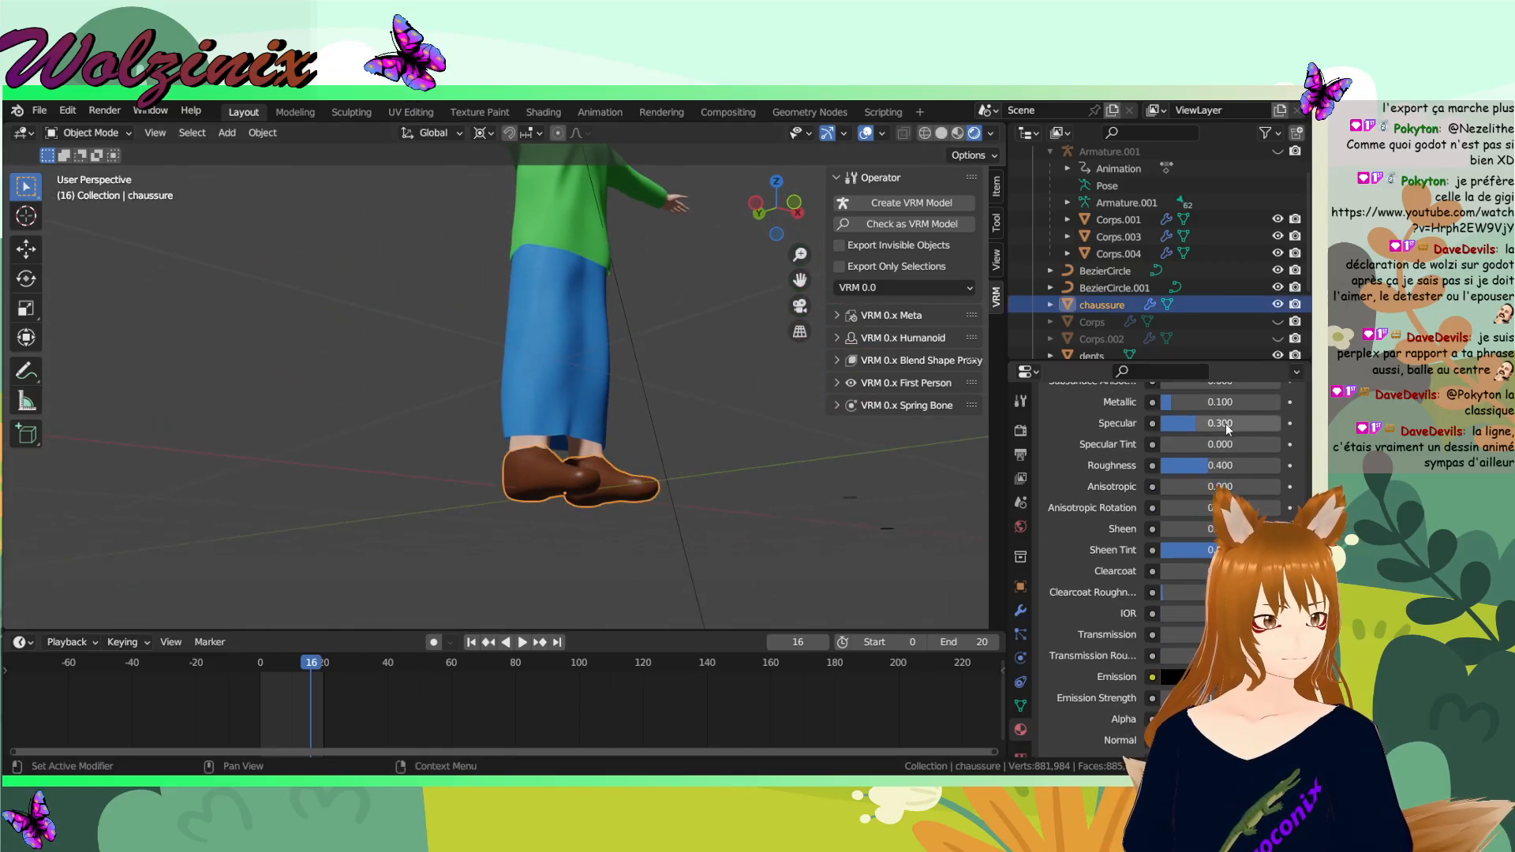
pyautogui.scroll(2, 1228, 428)
pyautogui.scroll(5, 1221, 464)
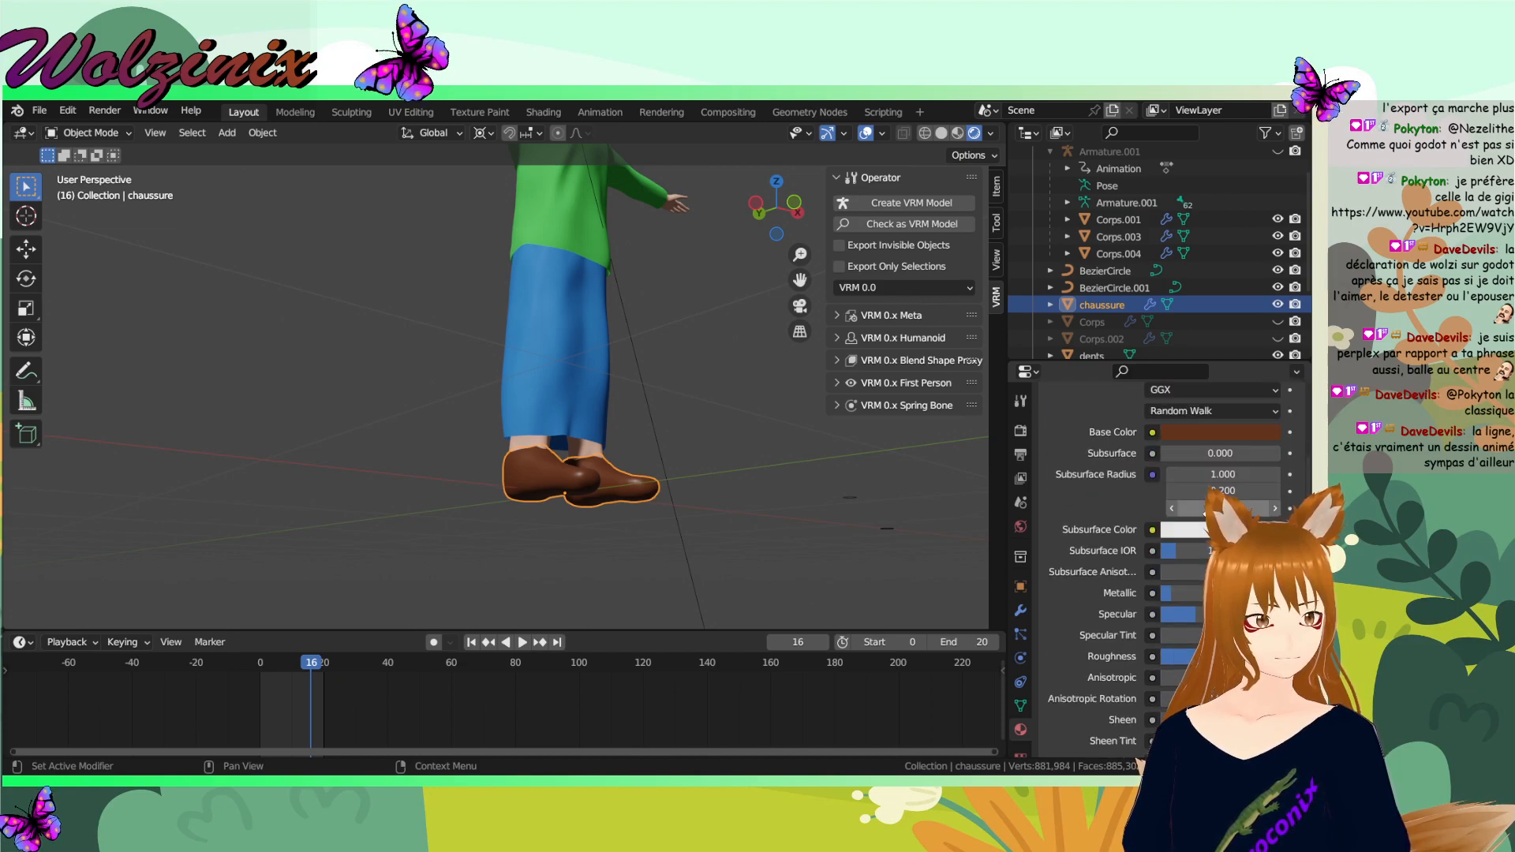
pyautogui.write('0.05')
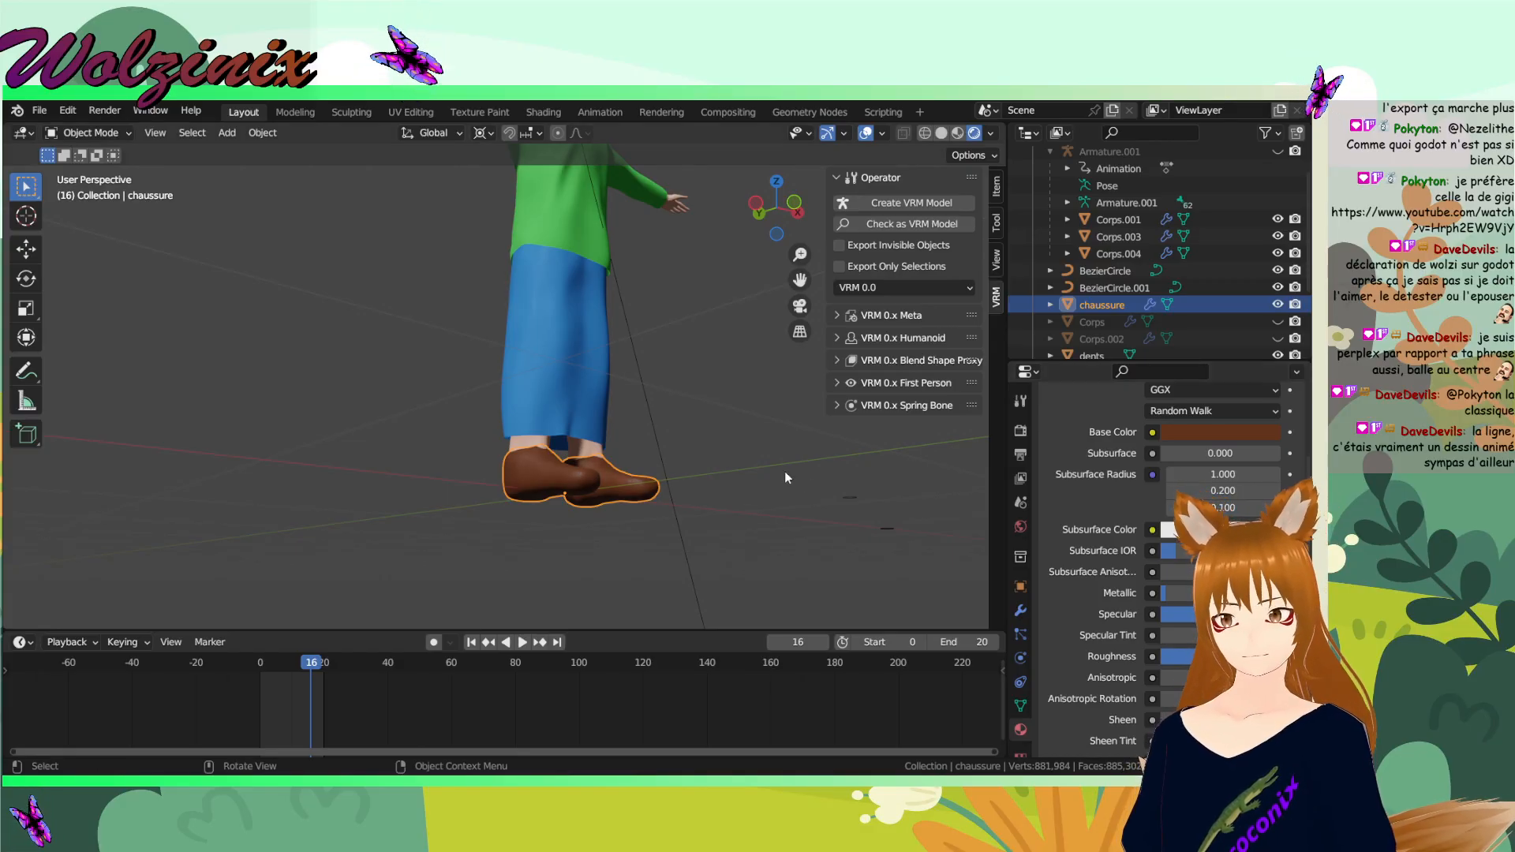
# - Review the shoes and the whole character in the rendered view, and save the file
pyautogui.moveTo(807, 480); pyautogui.dragTo(671, 495, button='middle')
pyautogui.click(671, 496)
pyautogui.moveTo(773, 399); pyautogui.dragTo(677, 424, button='middle')
pyautogui.moveTo(602, 363); pyautogui.dragTo(617, 449, button='middle')
pyautogui.hotkey('ctrl', 's')
pyautogui.moveTo(571, 386); pyautogui.dragTo(718, 446, button='middle')
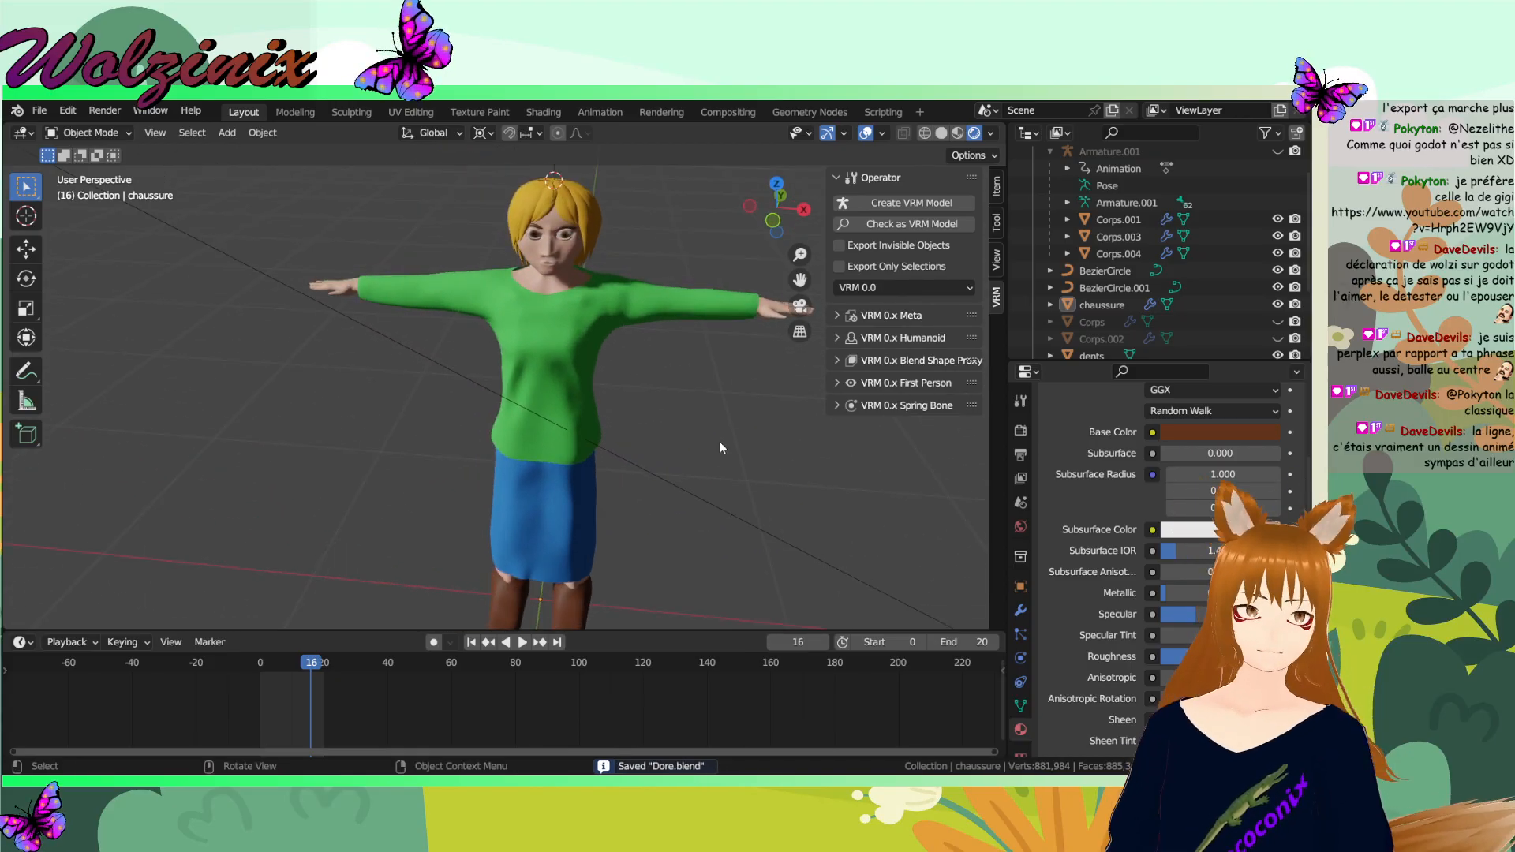
# - Try a Transmission of 1.0 on the green sweater's material and check it from another angle
pyautogui.click(561, 315)
pyautogui.scroll(-8, 1096, 552)
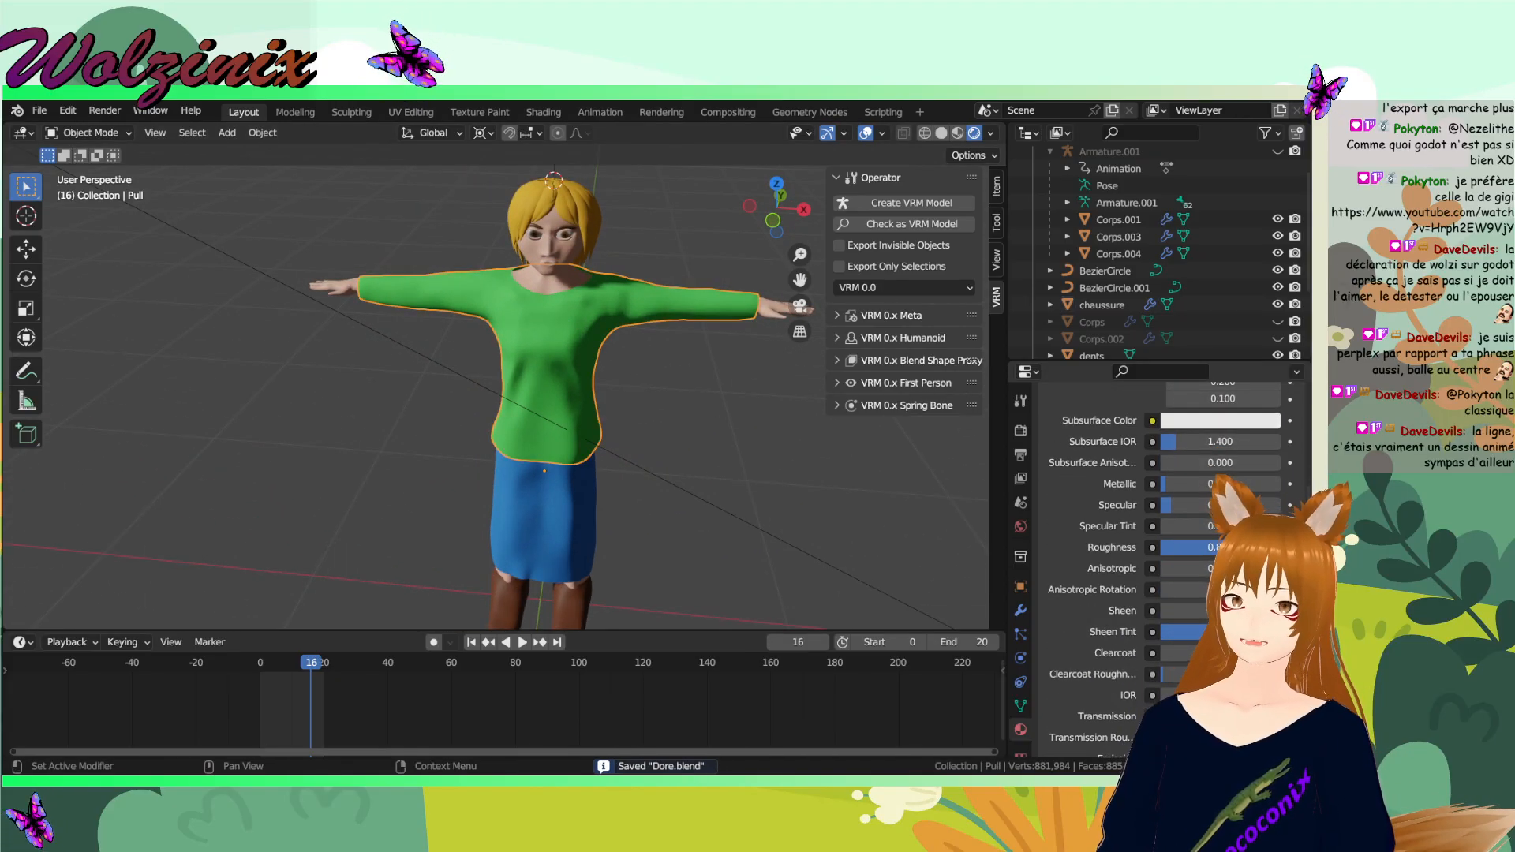
pyautogui.scroll(5, 1097, 553)
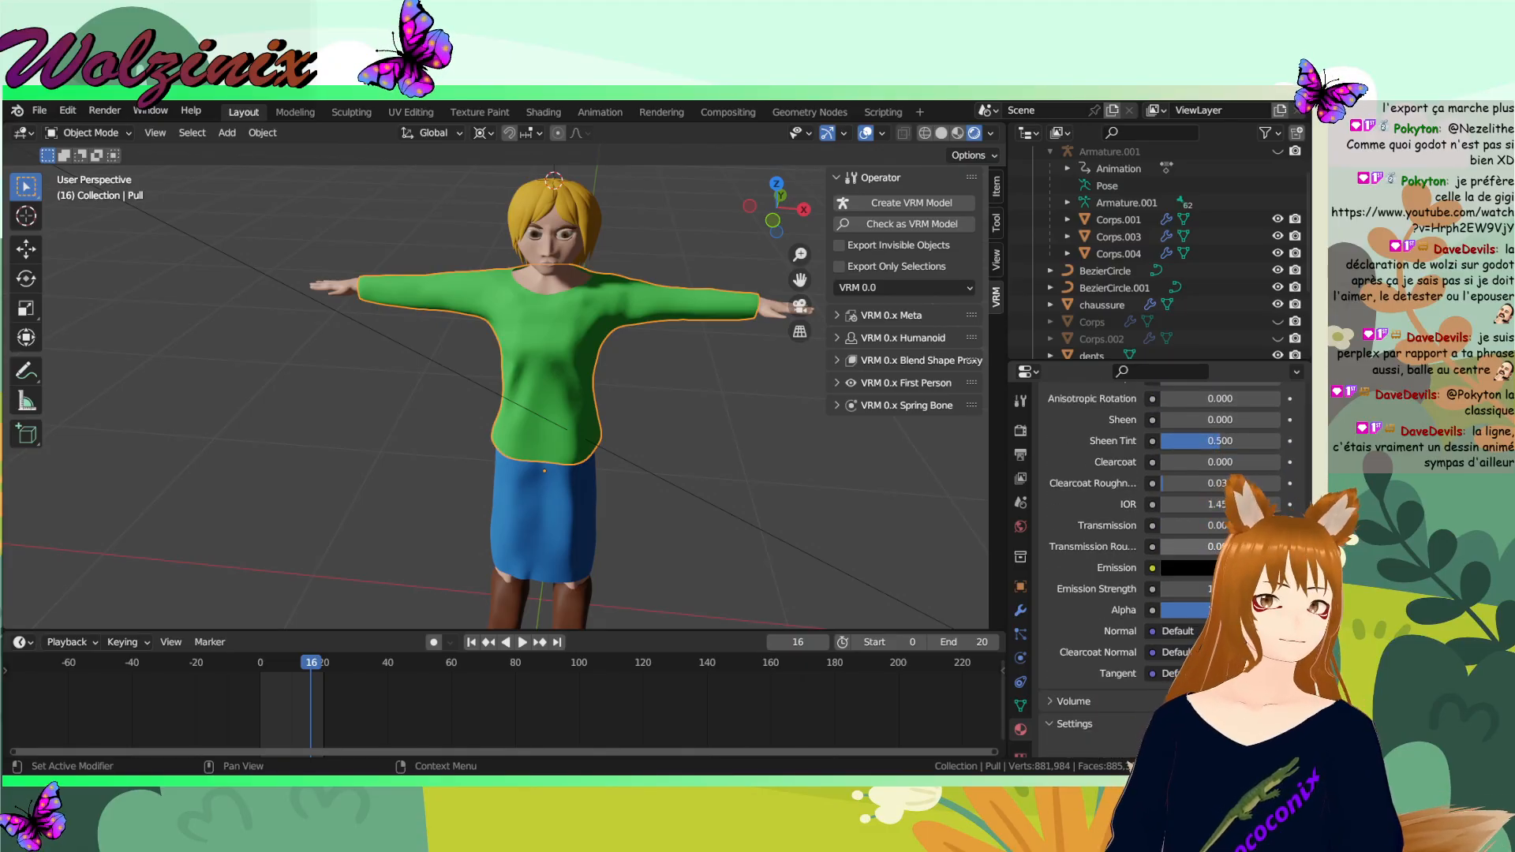
pyautogui.scroll(1, 1096, 552)
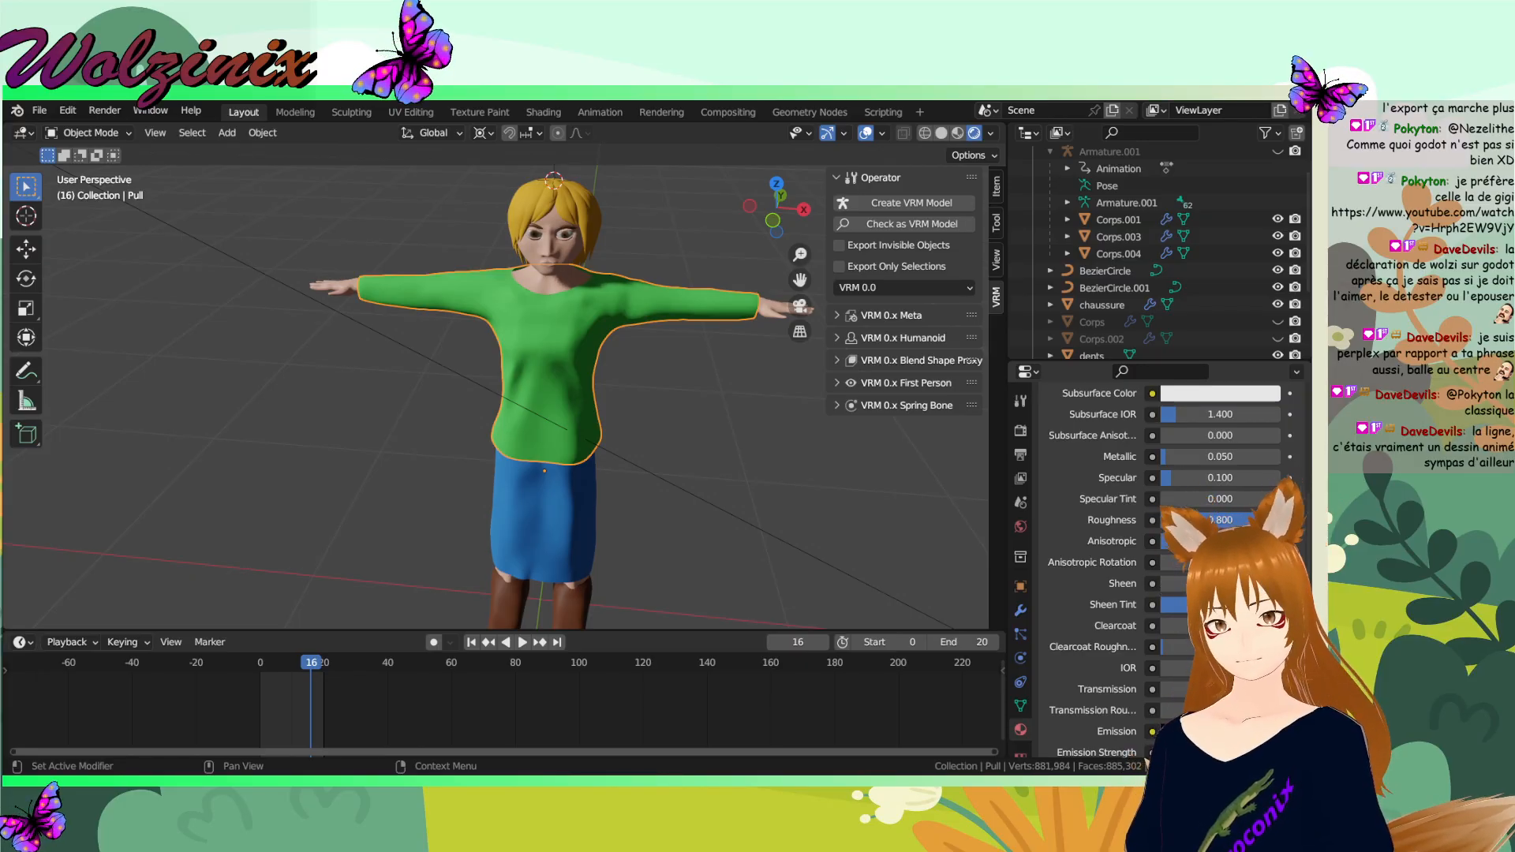
pyautogui.moveTo(1238, 498); pyautogui.dragTo(1166, 491)
pyautogui.scroll(2, 1184, 504)
pyautogui.scroll(-3, 1191, 505)
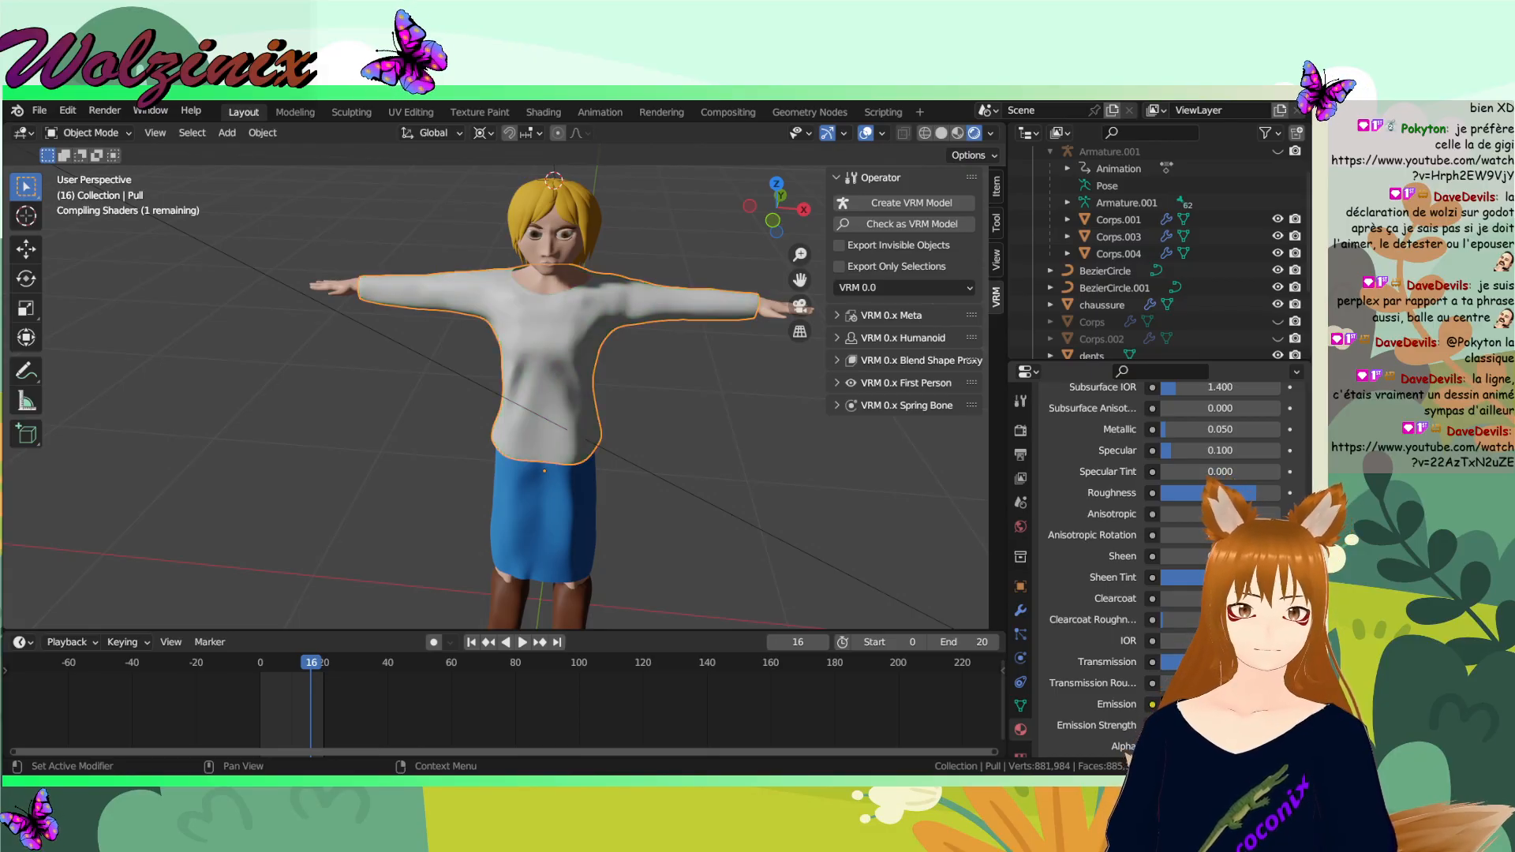
pyautogui.press('i')
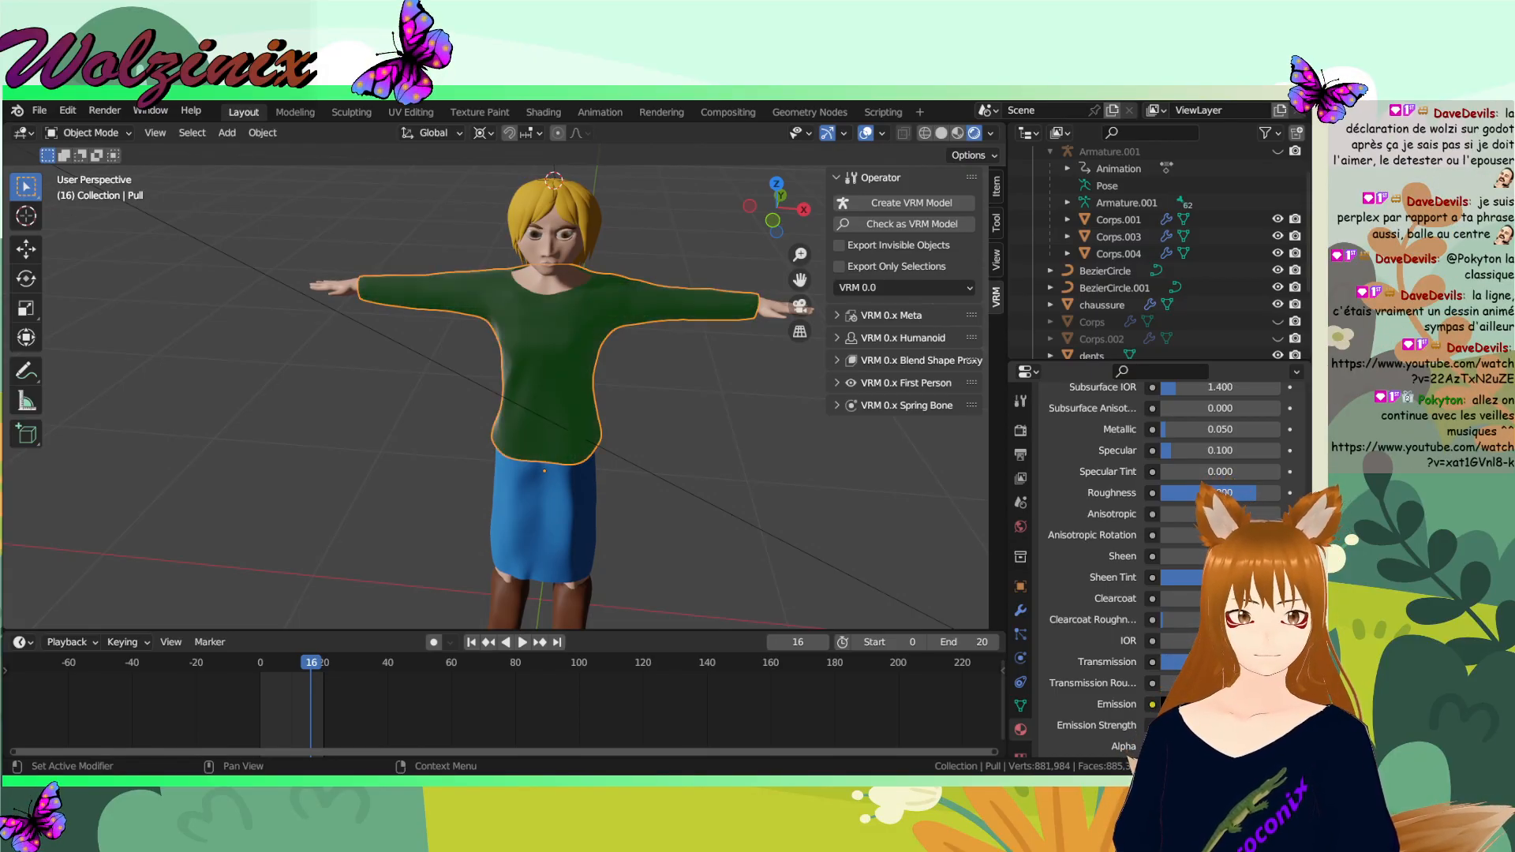
pyautogui.moveTo(584, 456); pyautogui.dragTo(606, 409, button='middle')
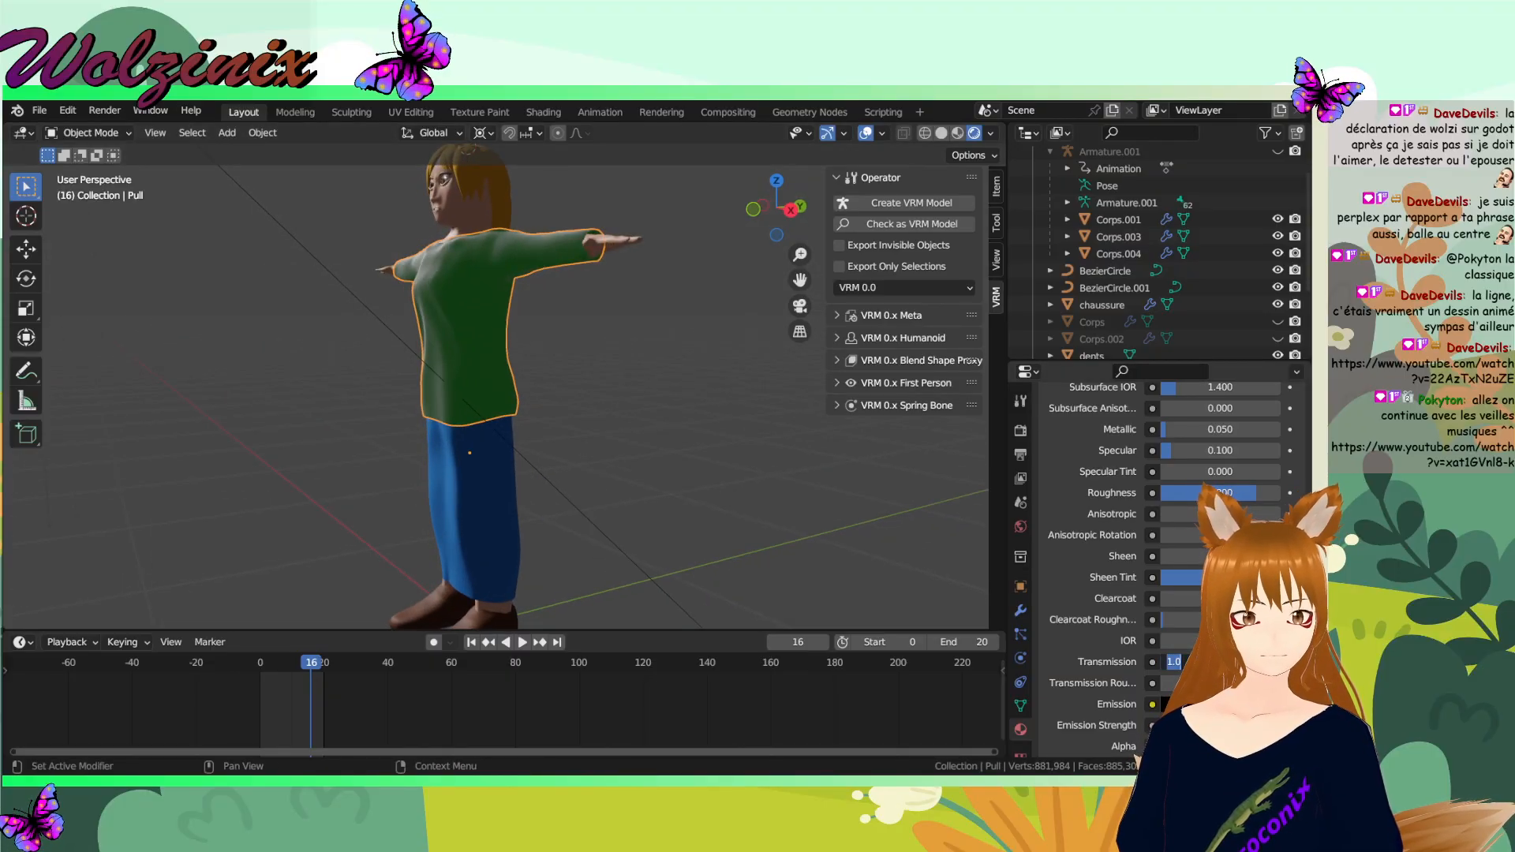
# - Lower the green sweater material's Transmission, check the result on the character, and save the file
pyautogui.press('Return')
pyautogui.moveTo(671, 467); pyautogui.dragTo(727, 464, button='middle')
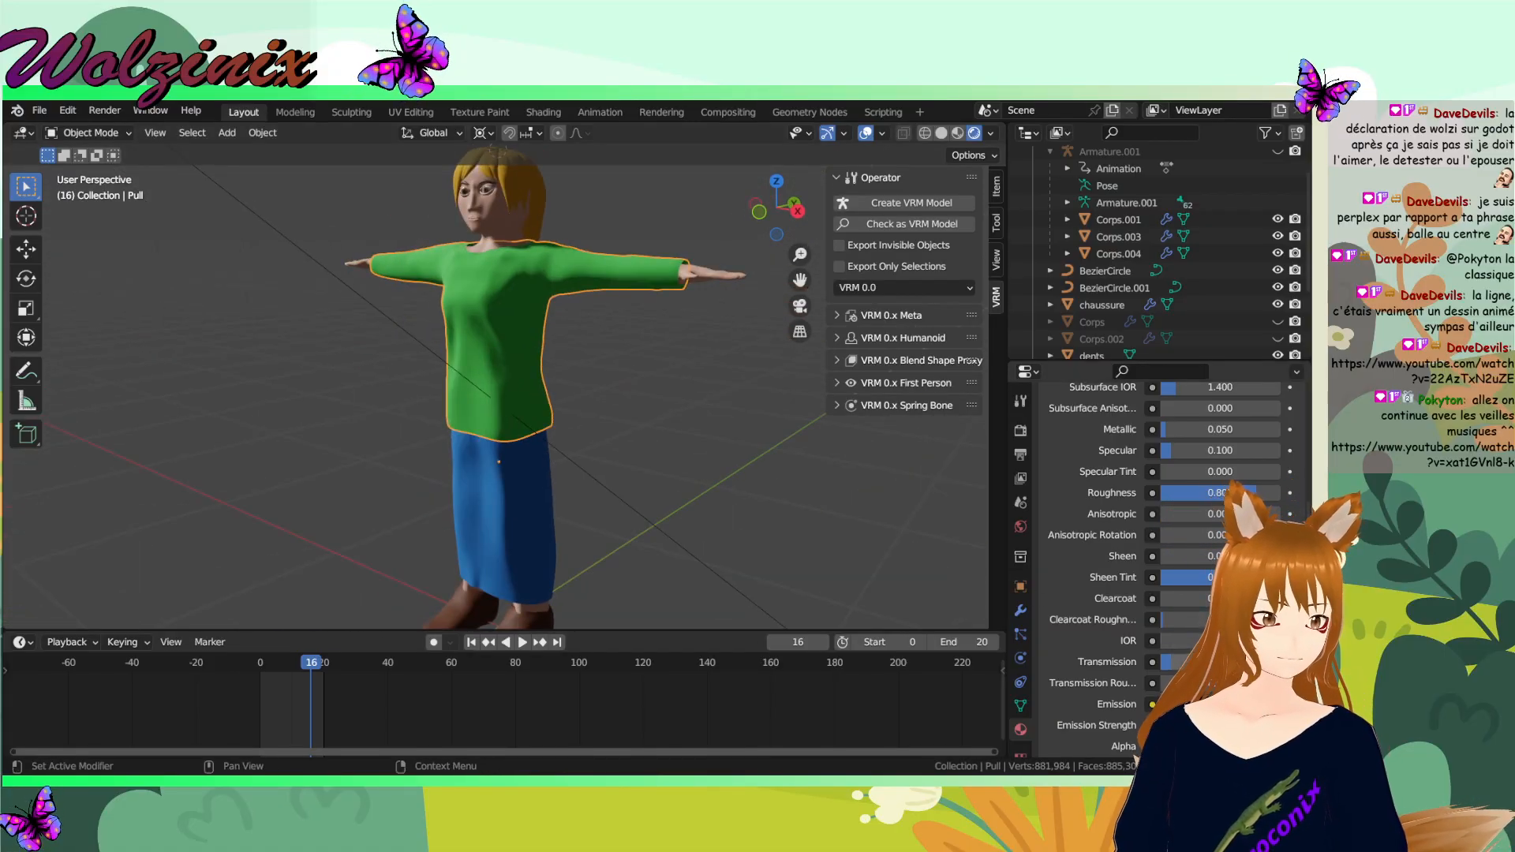
pyautogui.write('0.')
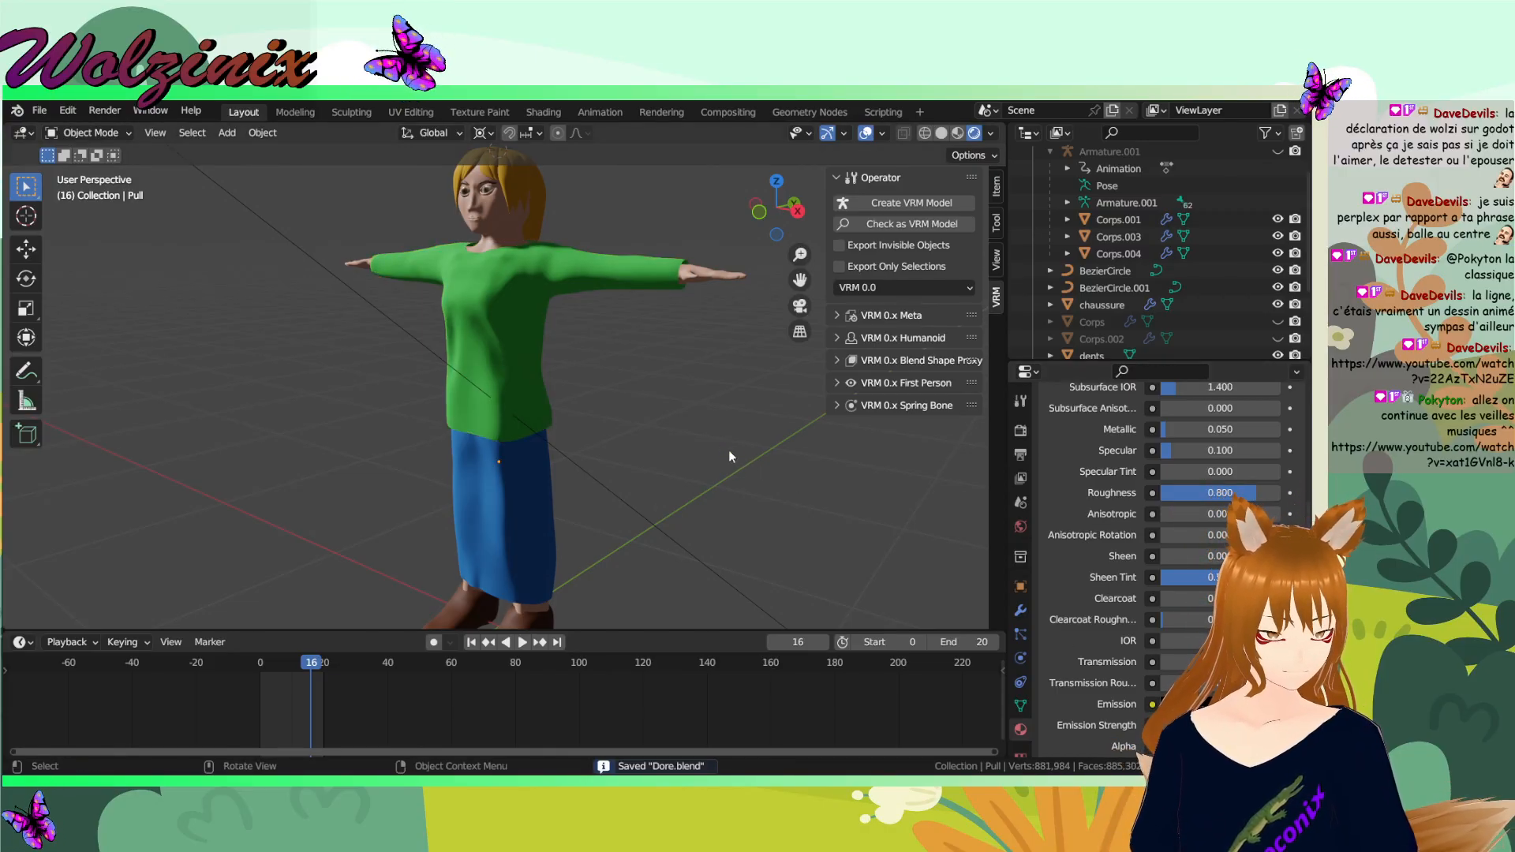
pyautogui.hotkey('alt', 'Tab')
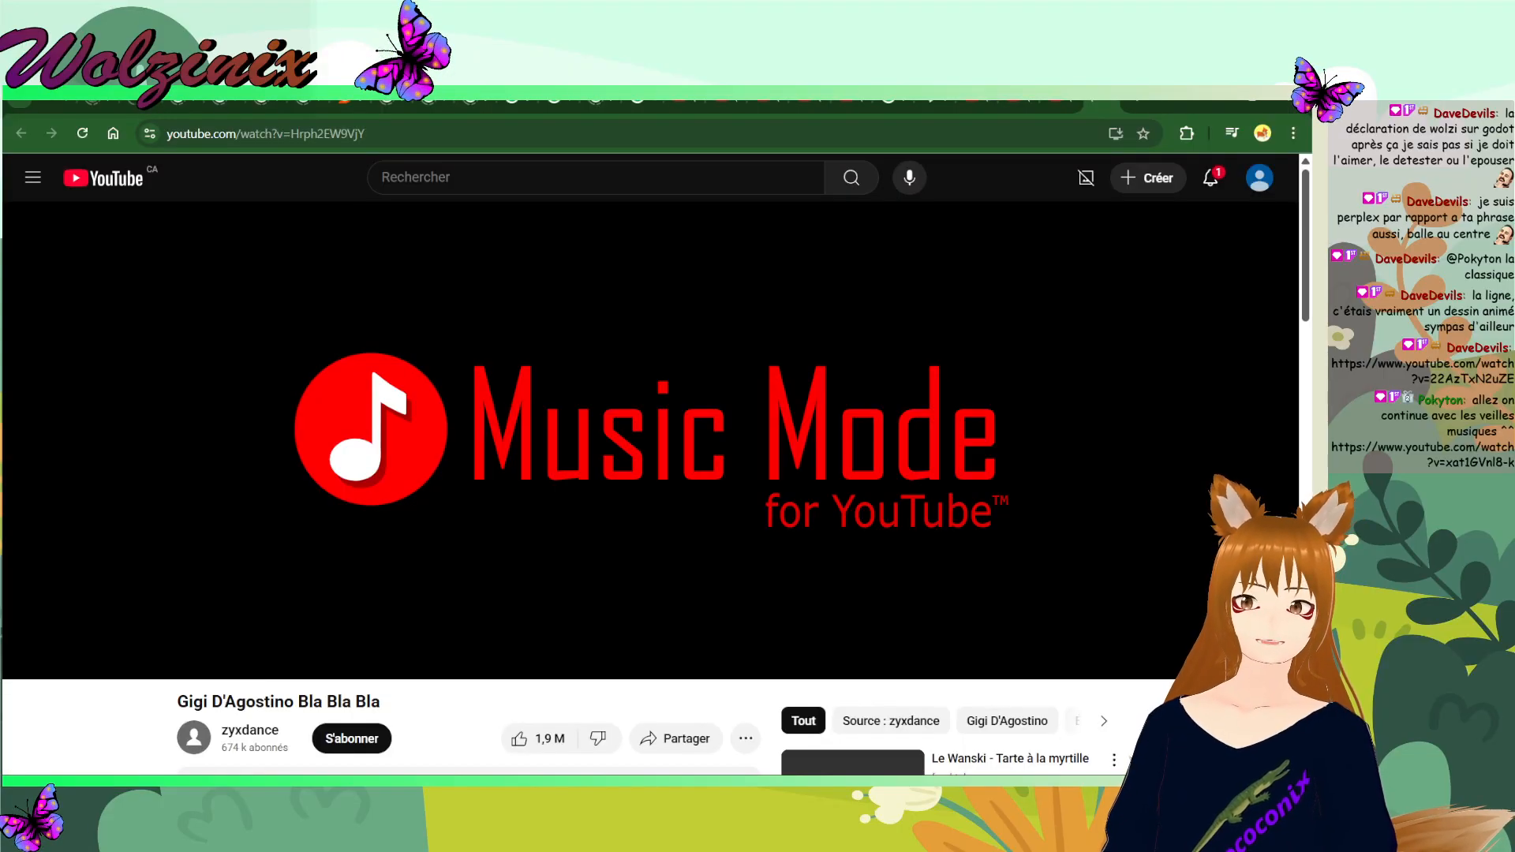
pyautogui.hotkey('alt', 'Tab')
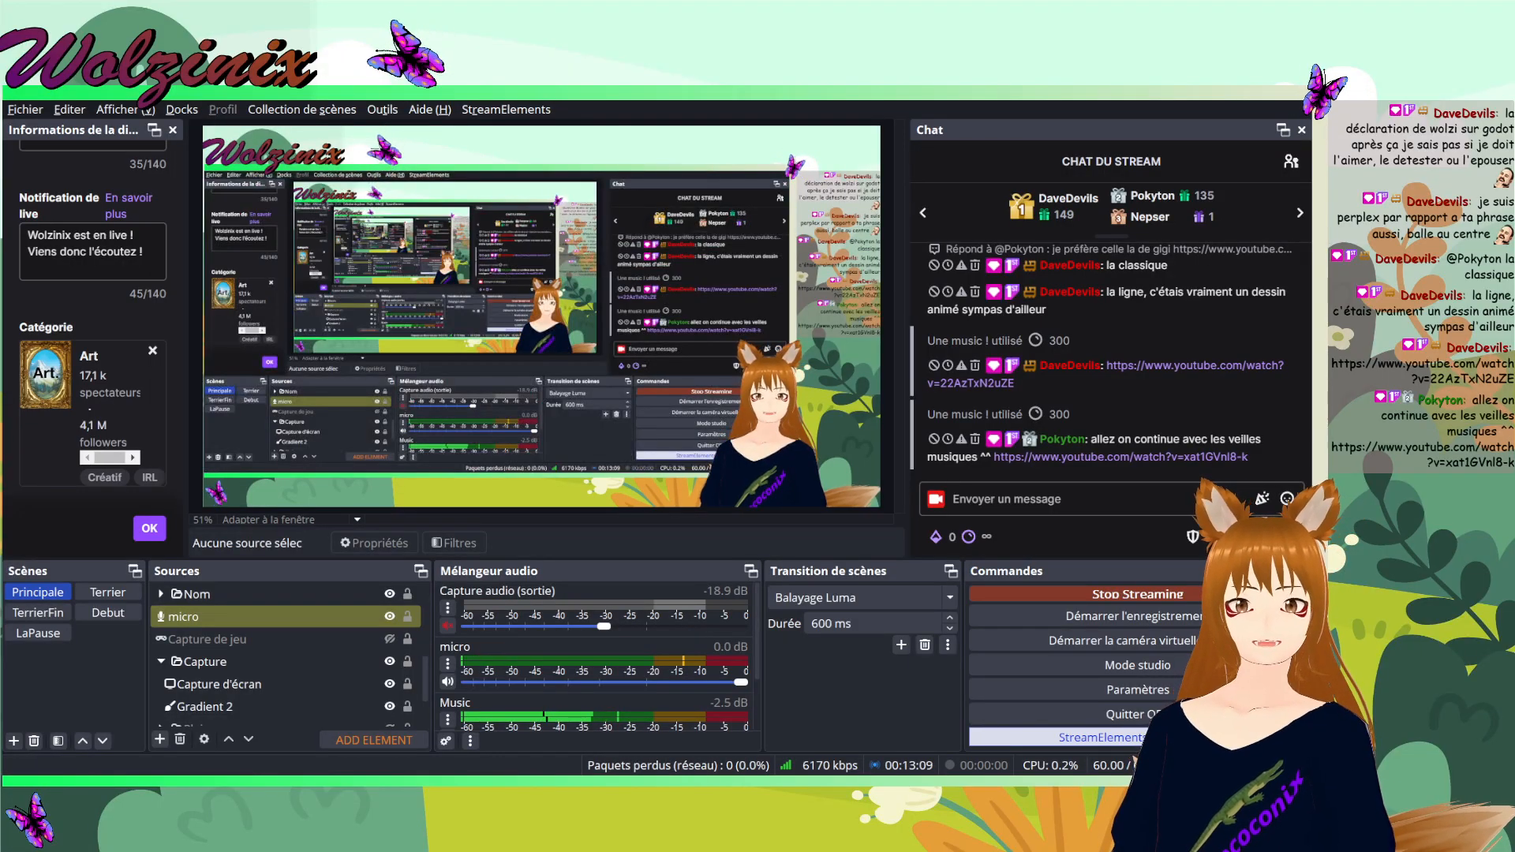
pyautogui.hotkey('alt', 'Tab')
# - Adjust the Transmission of the eyes' material down from 1.0, check the face up close, and save the file
pyautogui.click(484, 195)
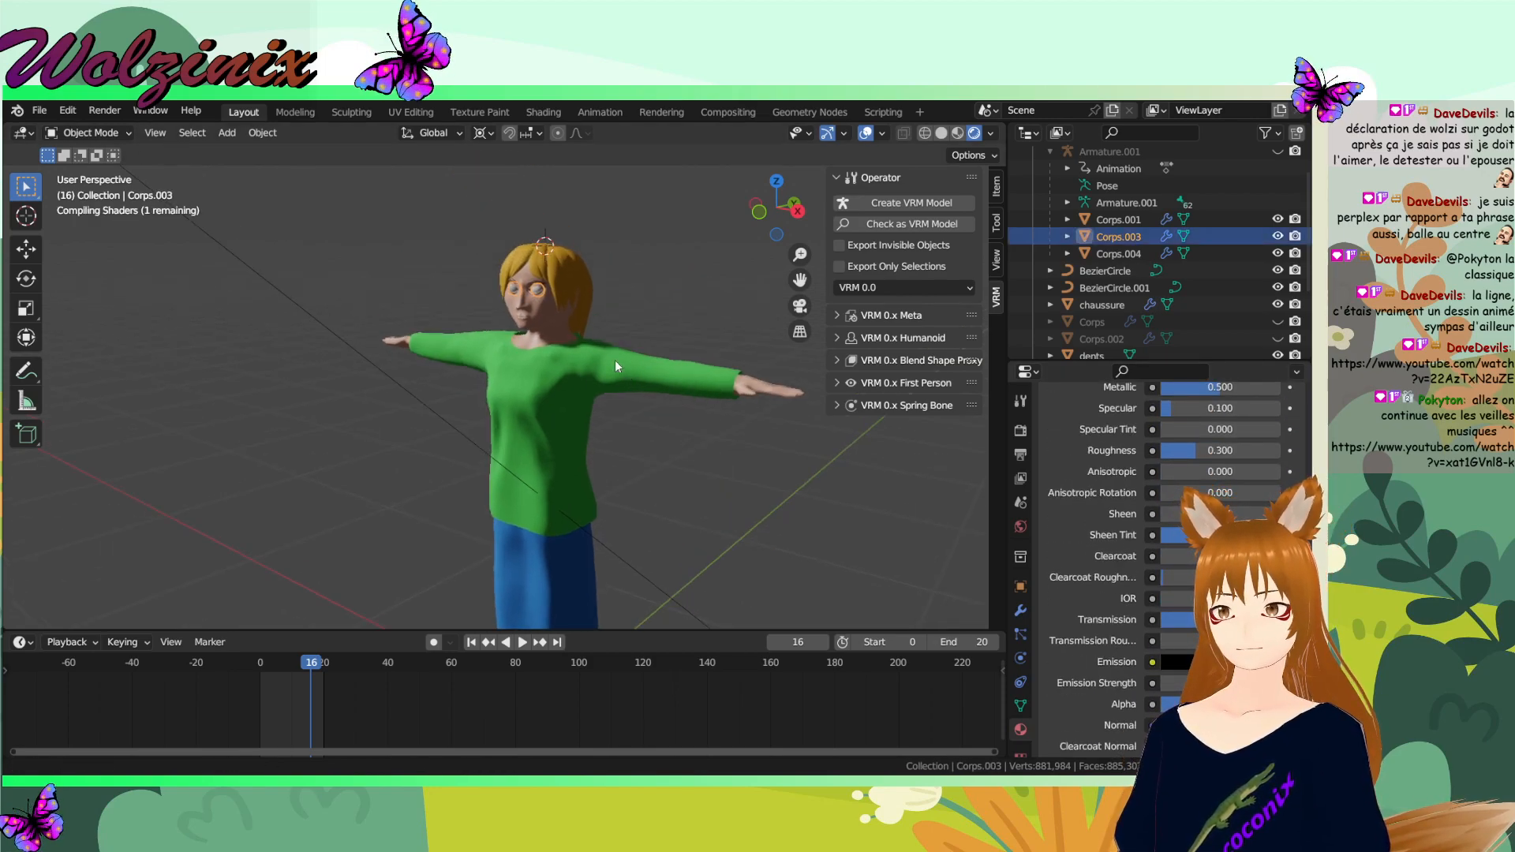
pyautogui.press('KP_Decimal')
pyautogui.moveTo(598, 322); pyautogui.dragTo(573, 365, button='middle')
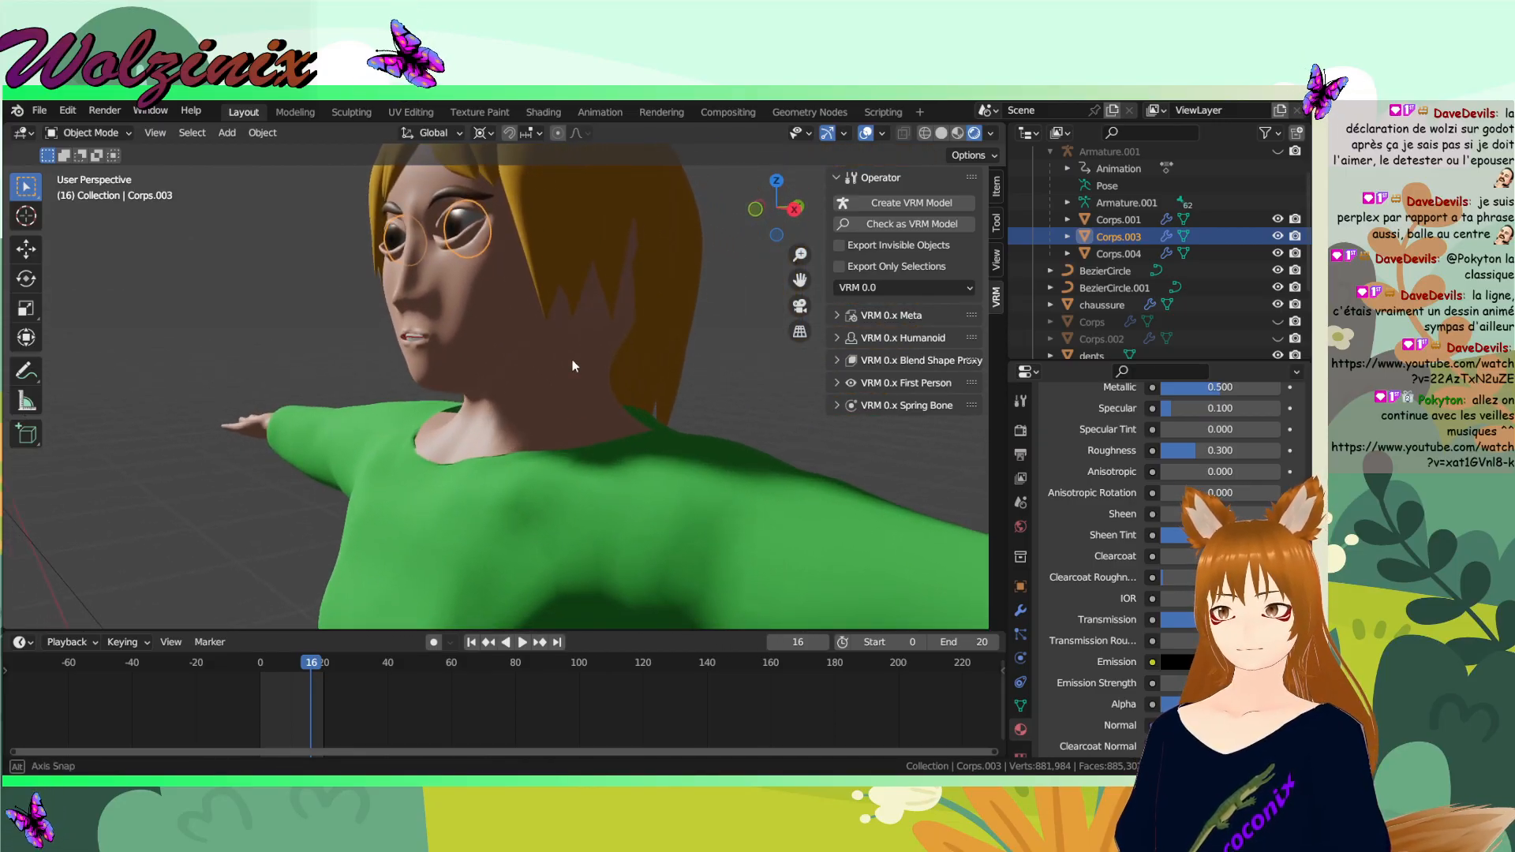
pyautogui.rightClick(1113, 622)
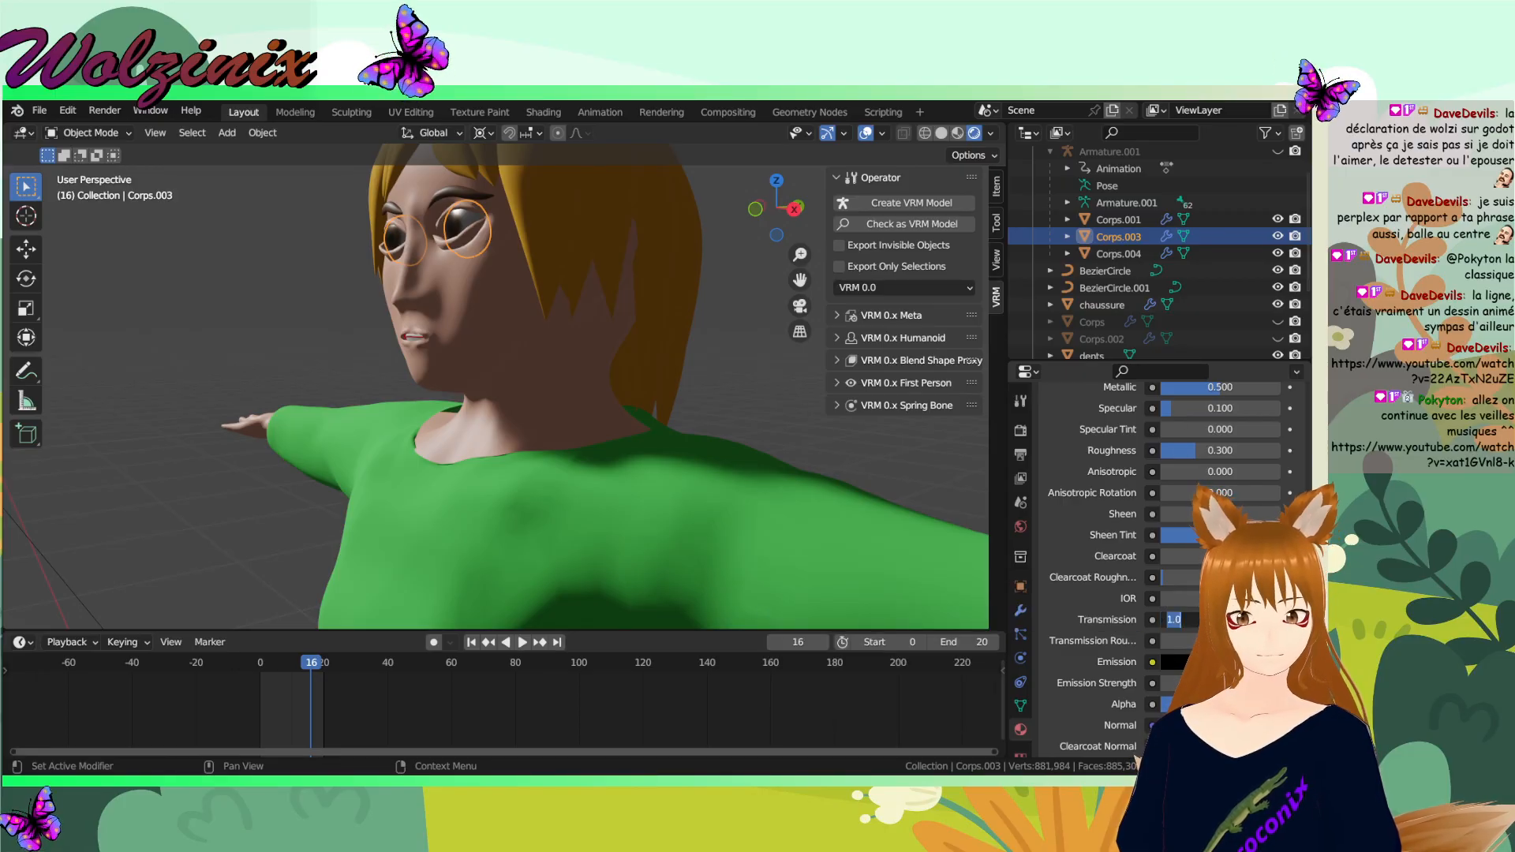
pyautogui.press('Return')
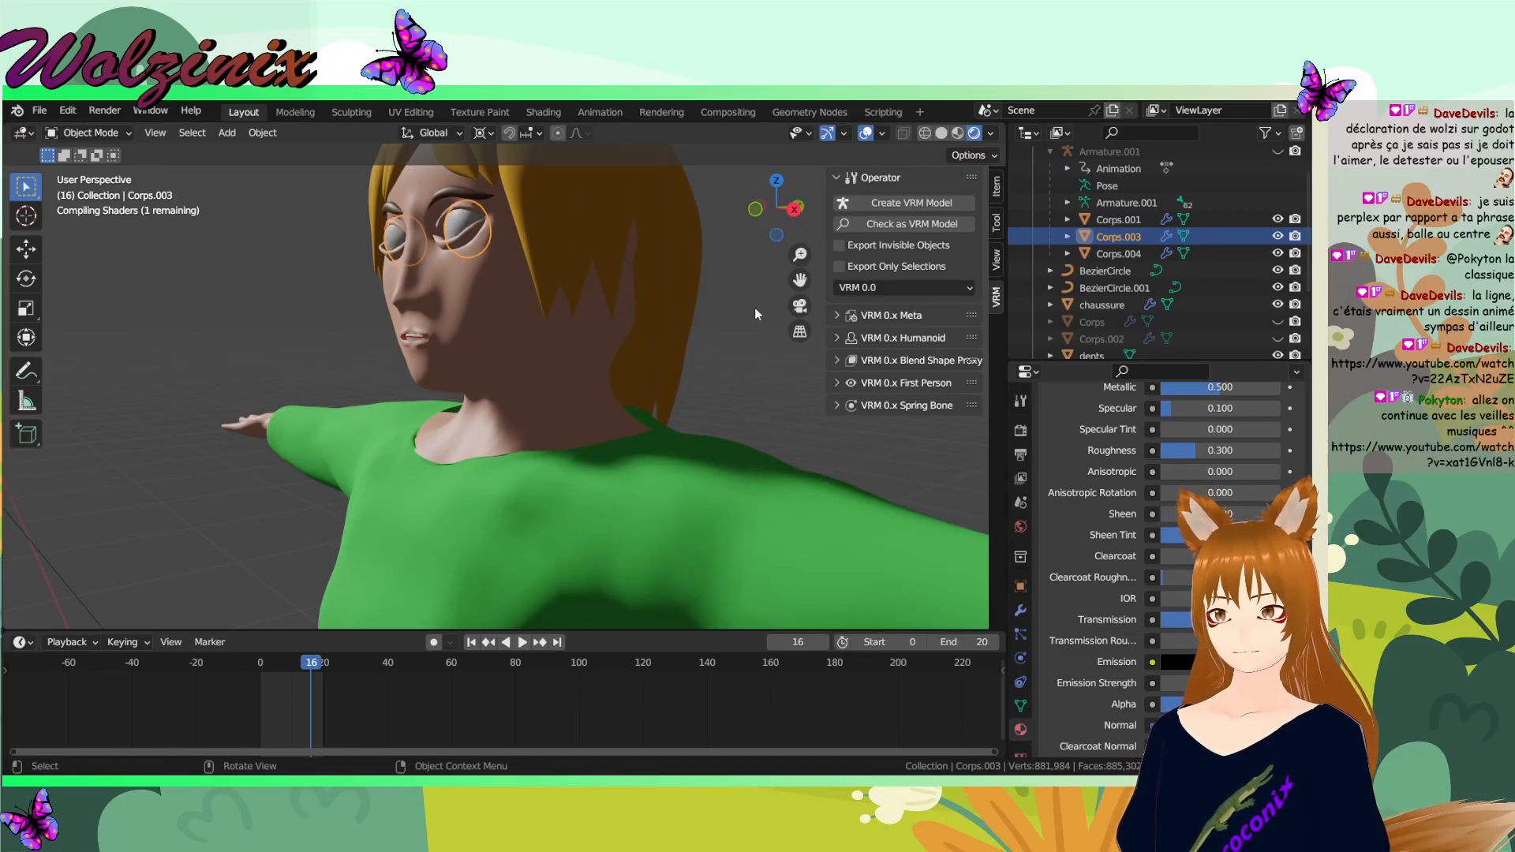
pyautogui.moveTo(713, 361); pyautogui.dragTo(807, 385, button='middle')
pyautogui.hotkey('ctrl', 's')
# - Try a near-white emission colour with Red at 0.784 on the eyes' material
pyautogui.moveTo(808, 458); pyautogui.dragTo(671, 462, button='middle')
pyautogui.scroll(-1, 1160, 552)
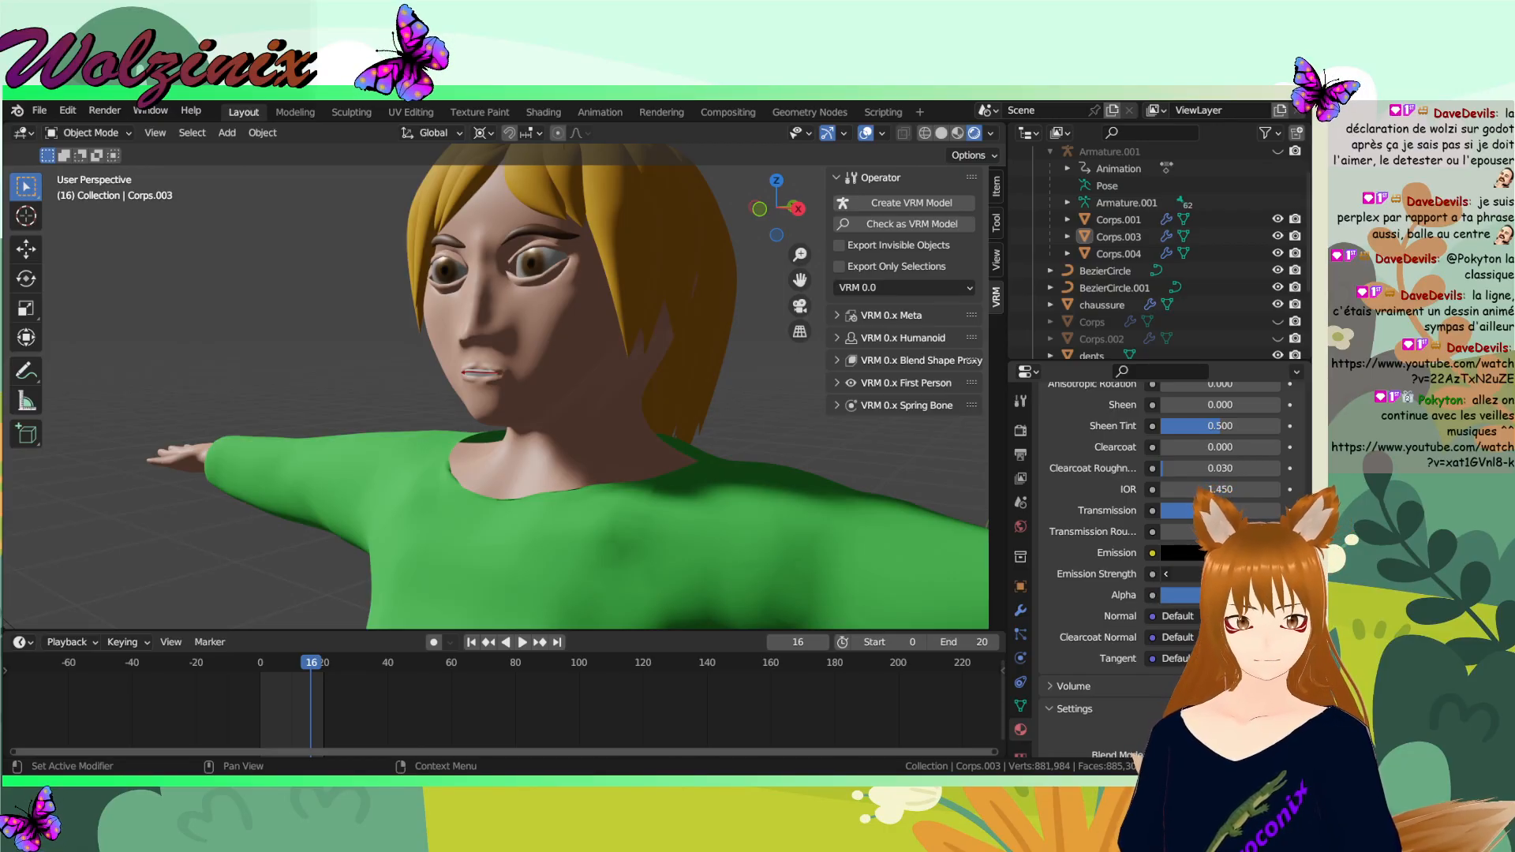
pyautogui.click(1180, 552)
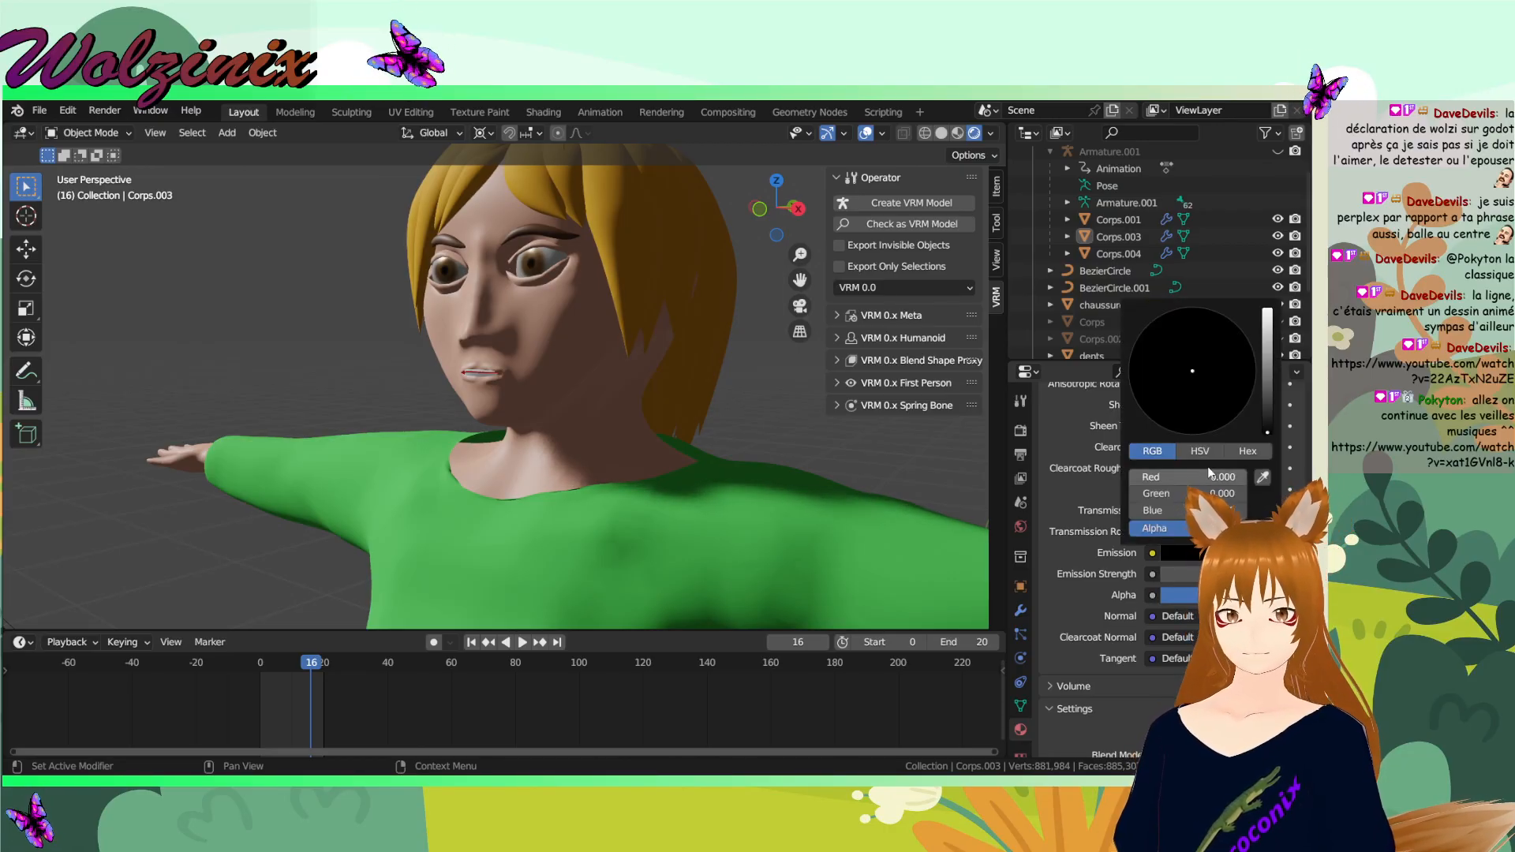
pyautogui.moveTo(1275, 359); pyautogui.dragTo(1269, 319)
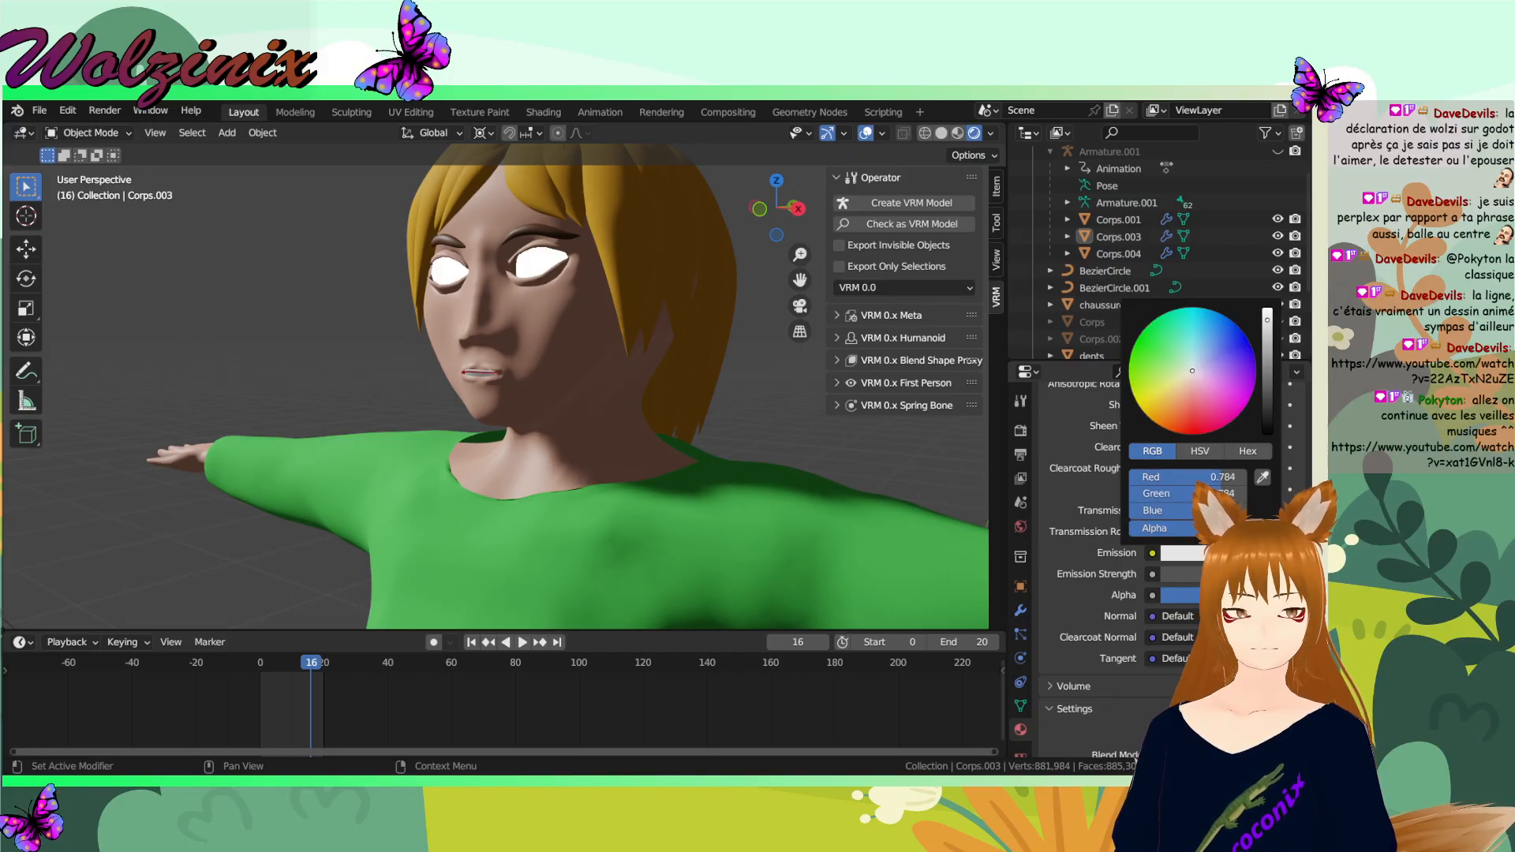
pyautogui.moveTo(636, 409); pyautogui.dragTo(717, 257, button='middle')
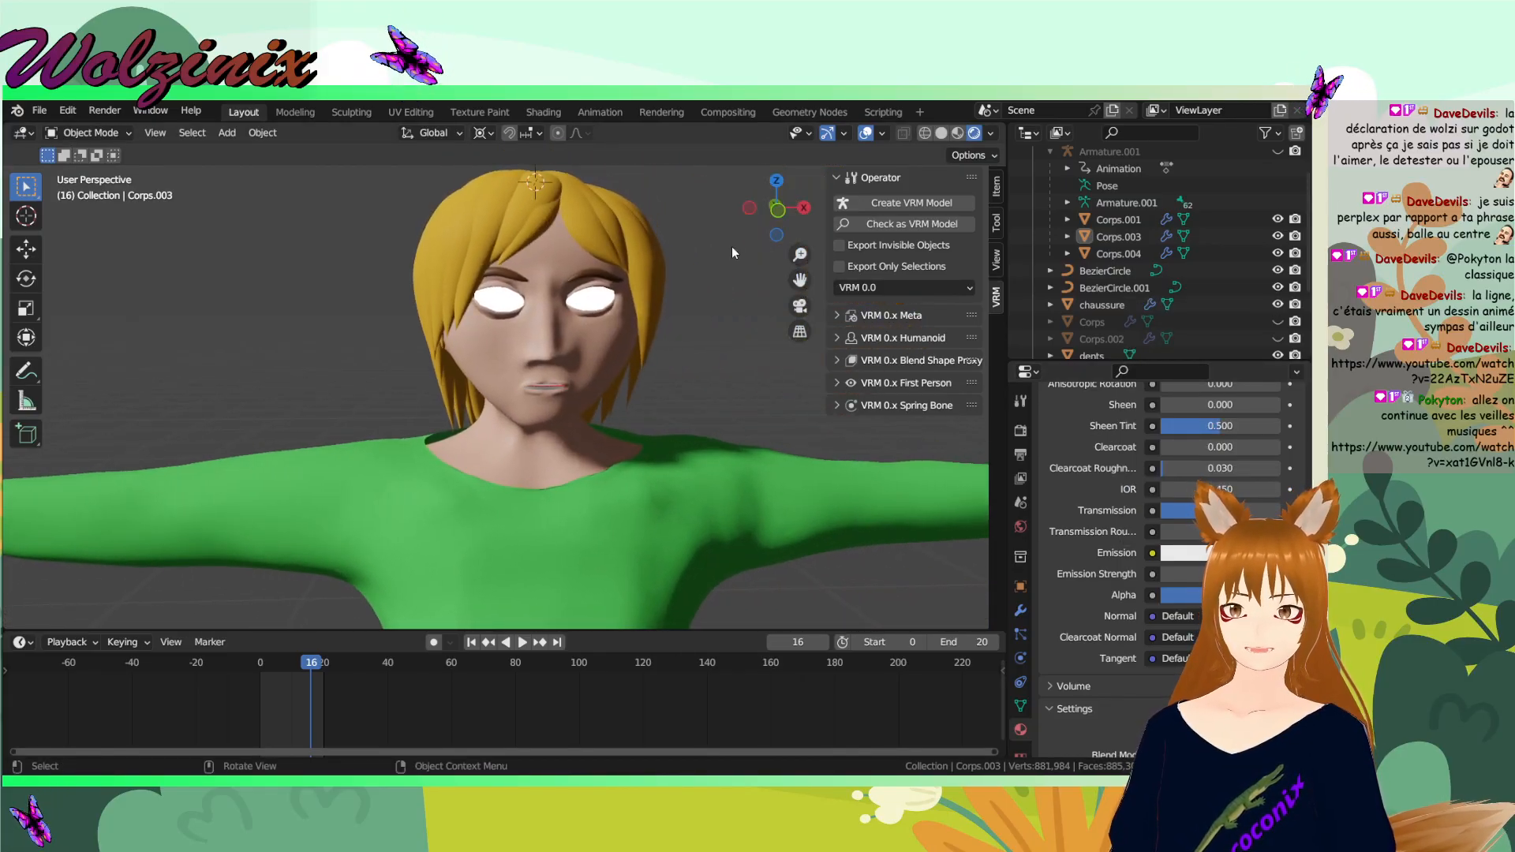
# - Switch to OBS, open the two YouTube music links from the stream chat, and bring up the Floorfilla - Anthem#2 video
pyautogui.hotkey('alt', 'Tab')
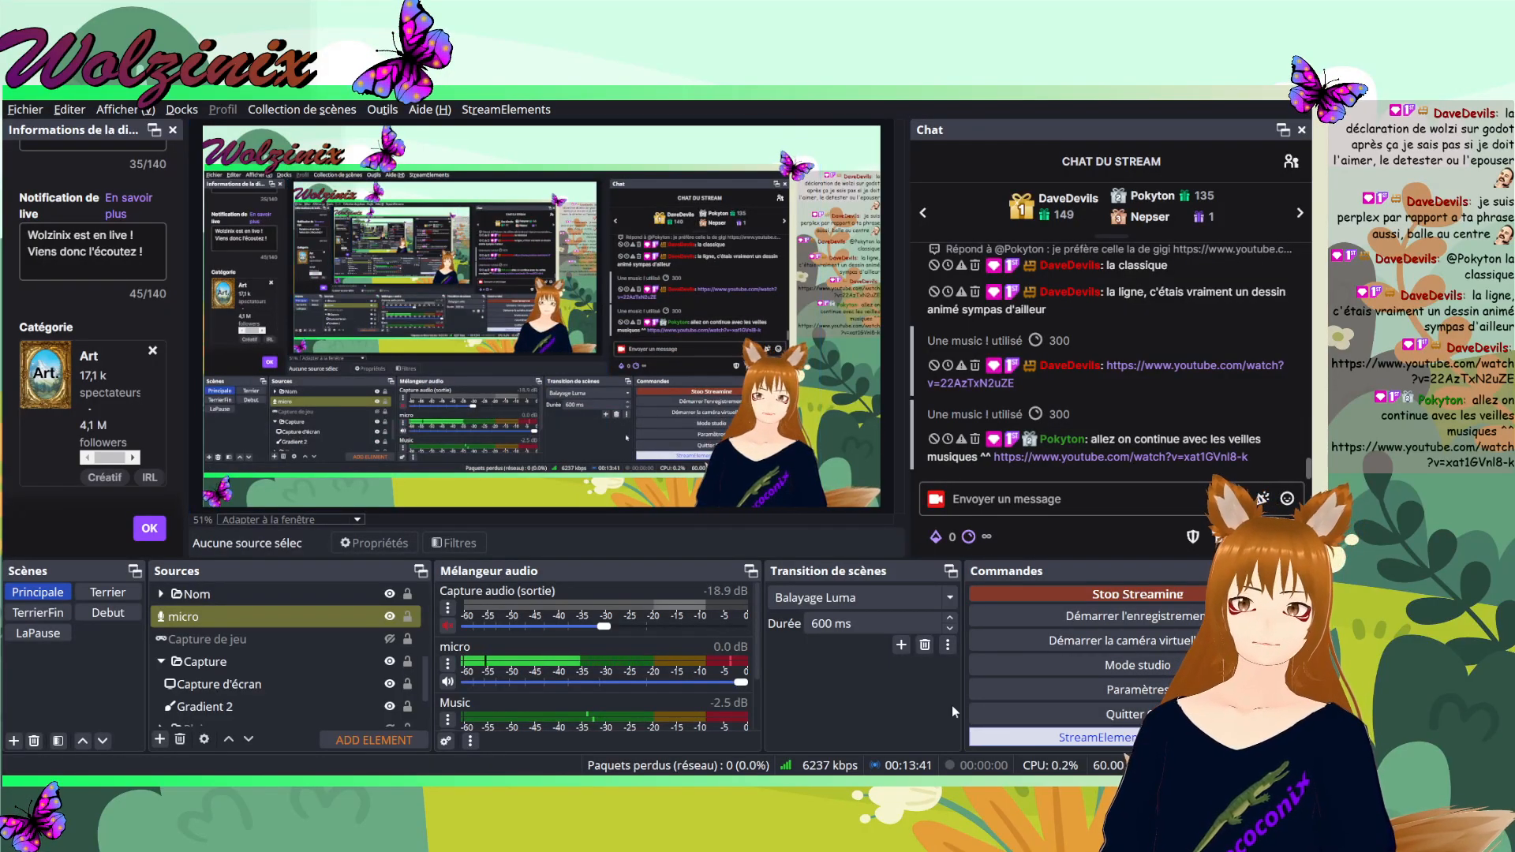
pyautogui.click(1153, 372)
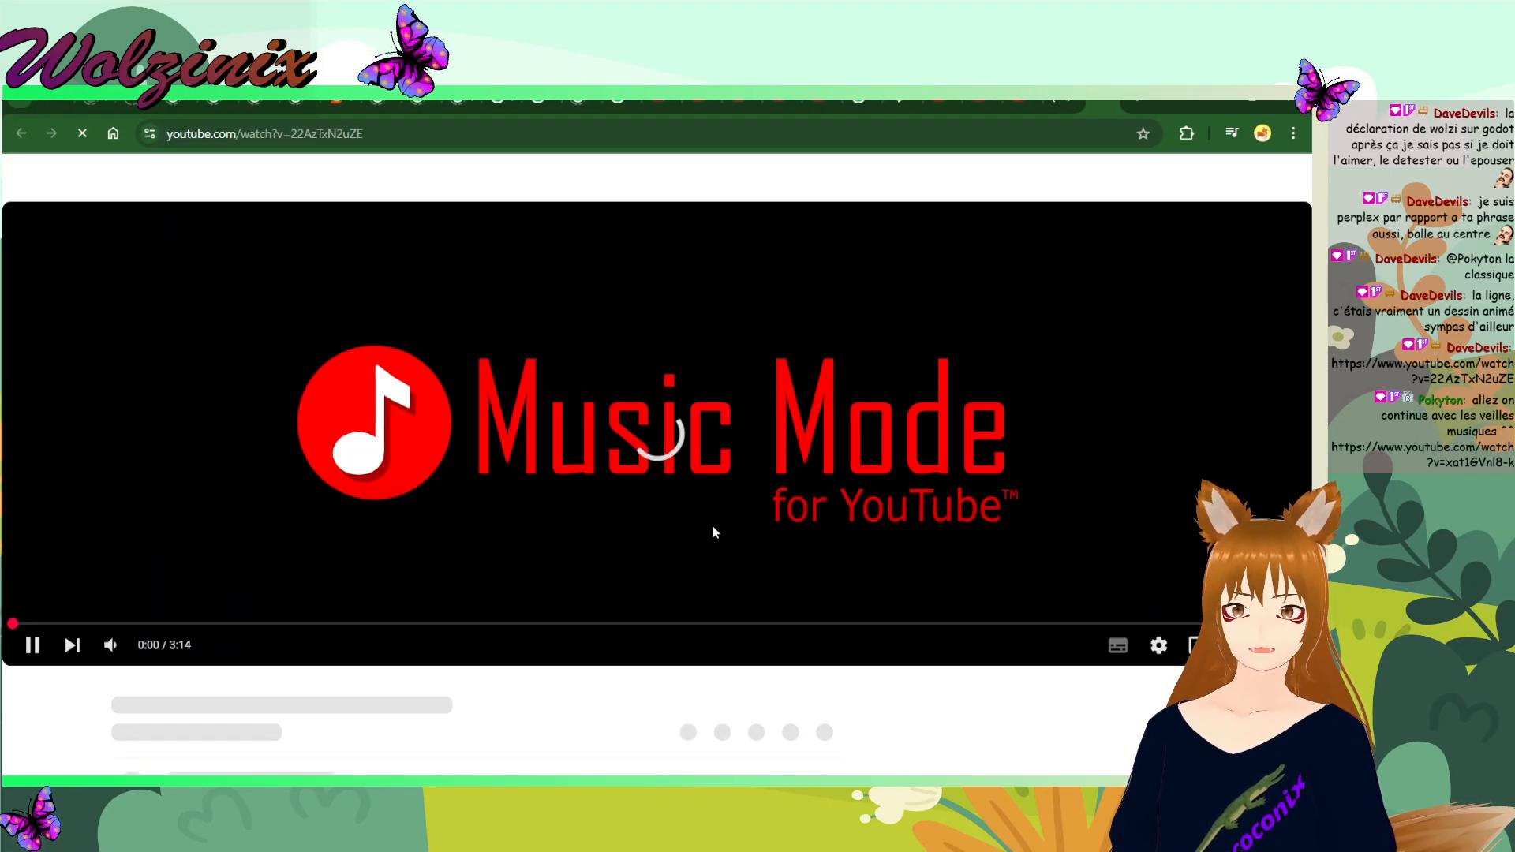
pyautogui.hotkey('alt', 'Tab')
pyautogui.click(1100, 455)
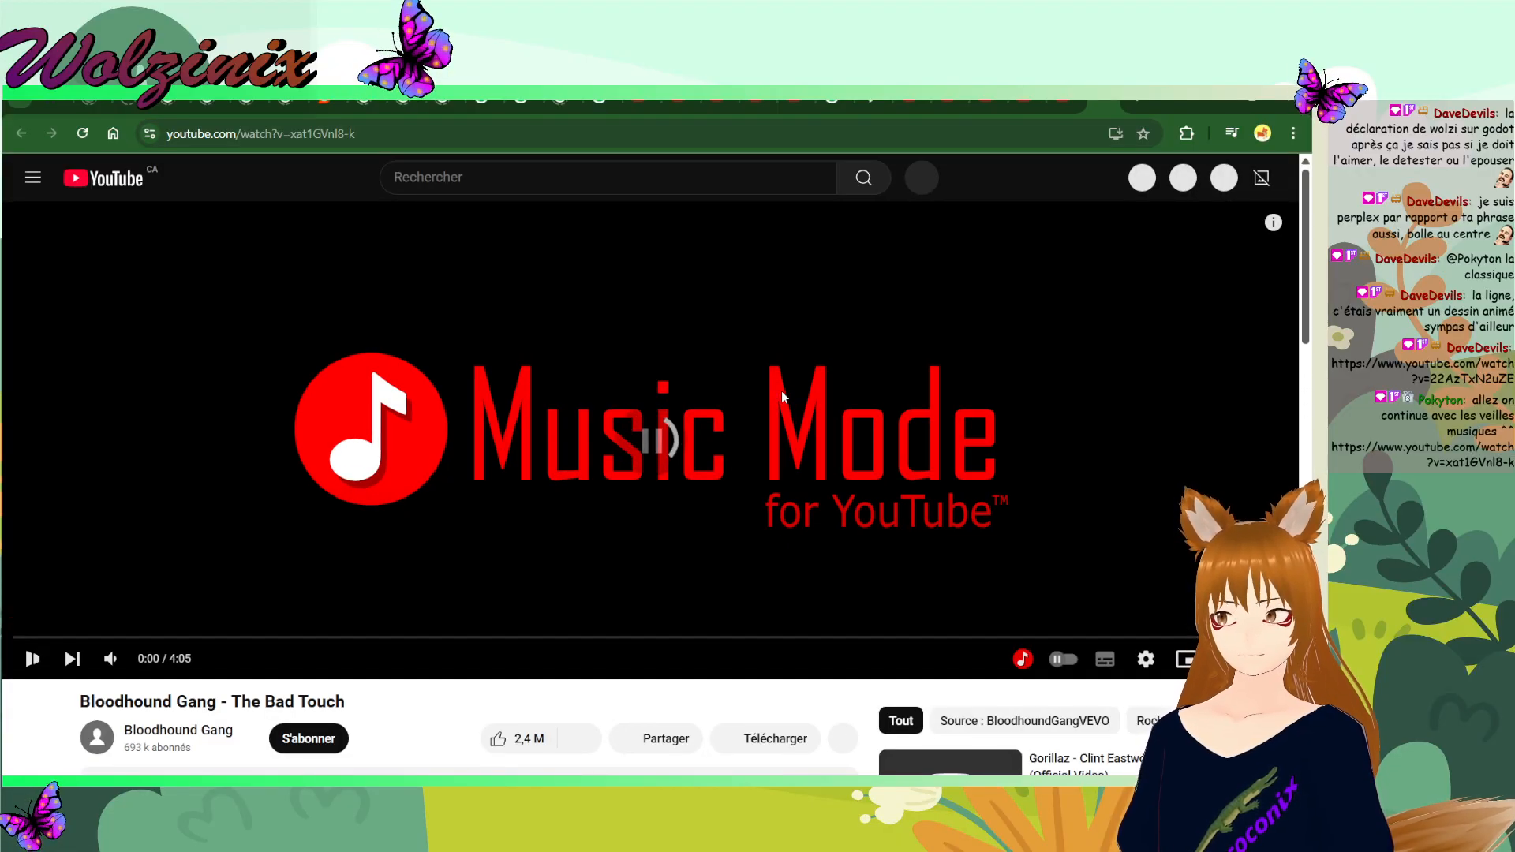
pyautogui.click(1055, 103)
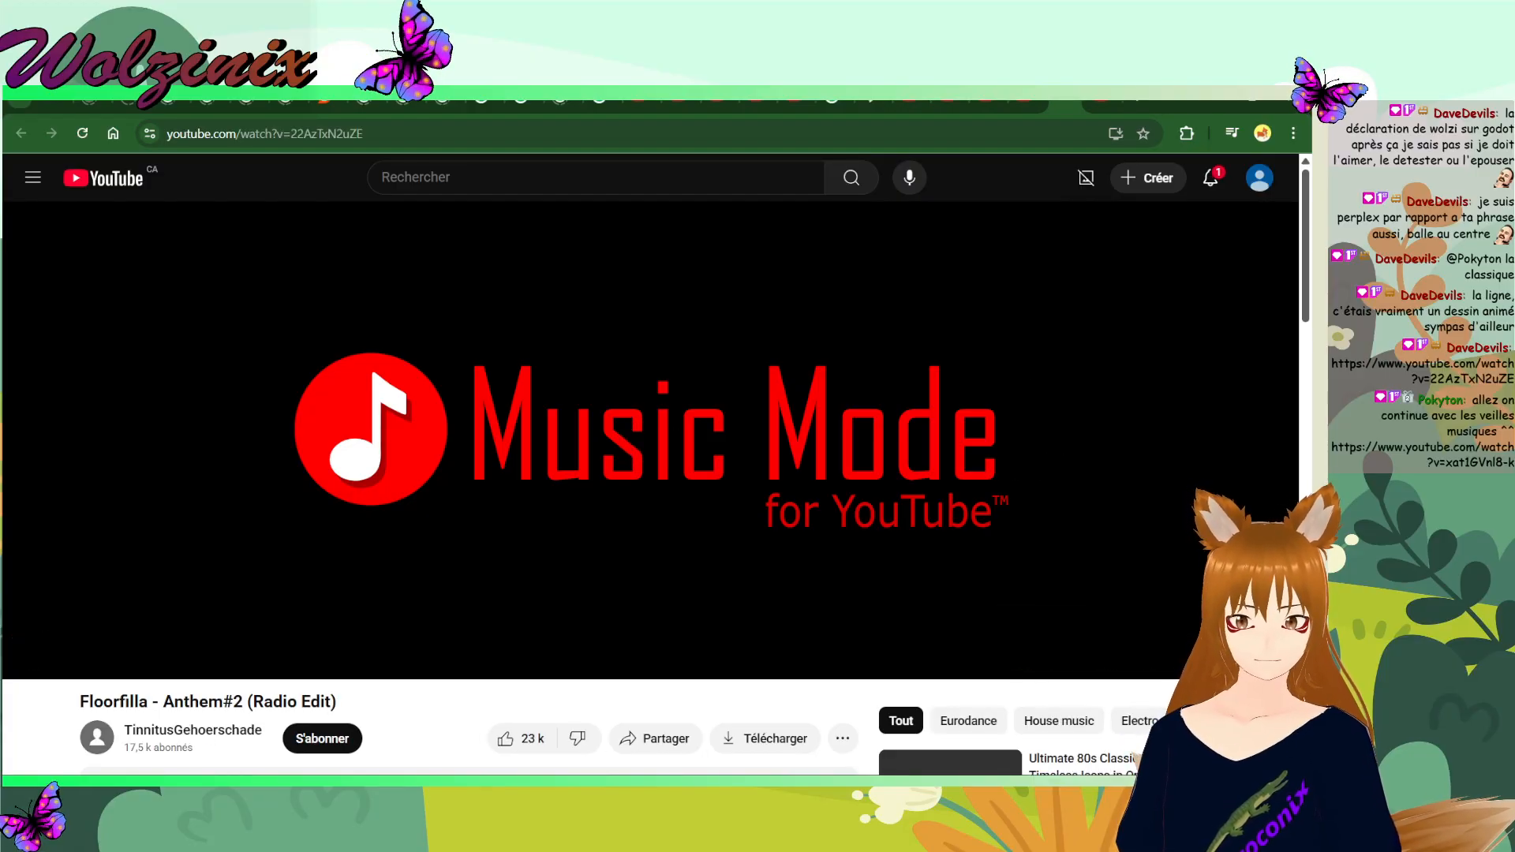
pyautogui.hotkey('alt', 'Tab')
# - Try green and orange emission colours on the eyes' material and check the glow up close
pyautogui.scroll(-2, 722, 381)
pyautogui.click(1229, 553)
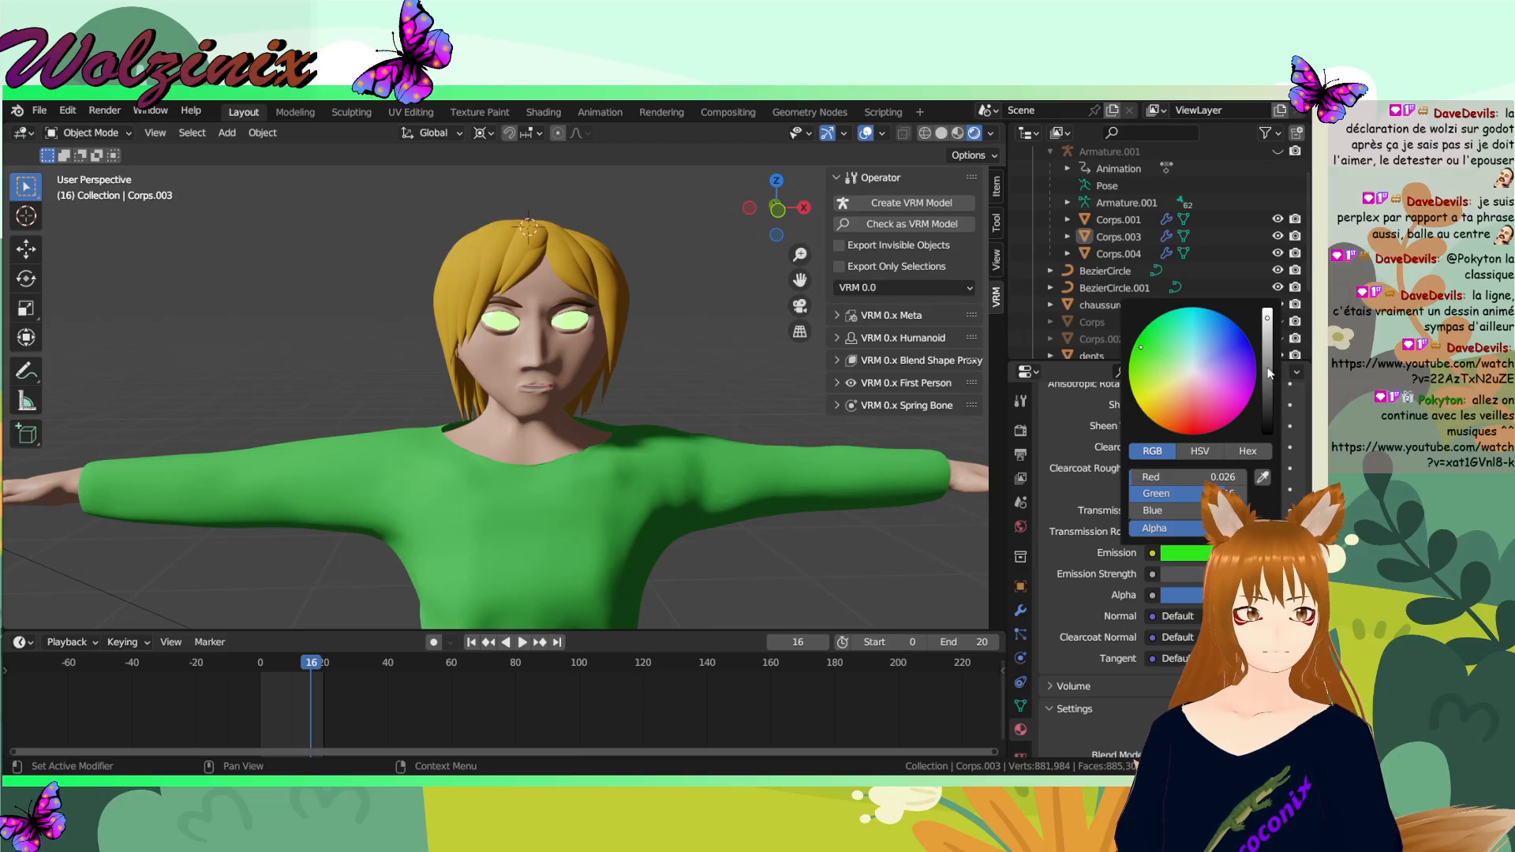
pyautogui.moveTo(1189, 385); pyautogui.dragTo(1145, 403)
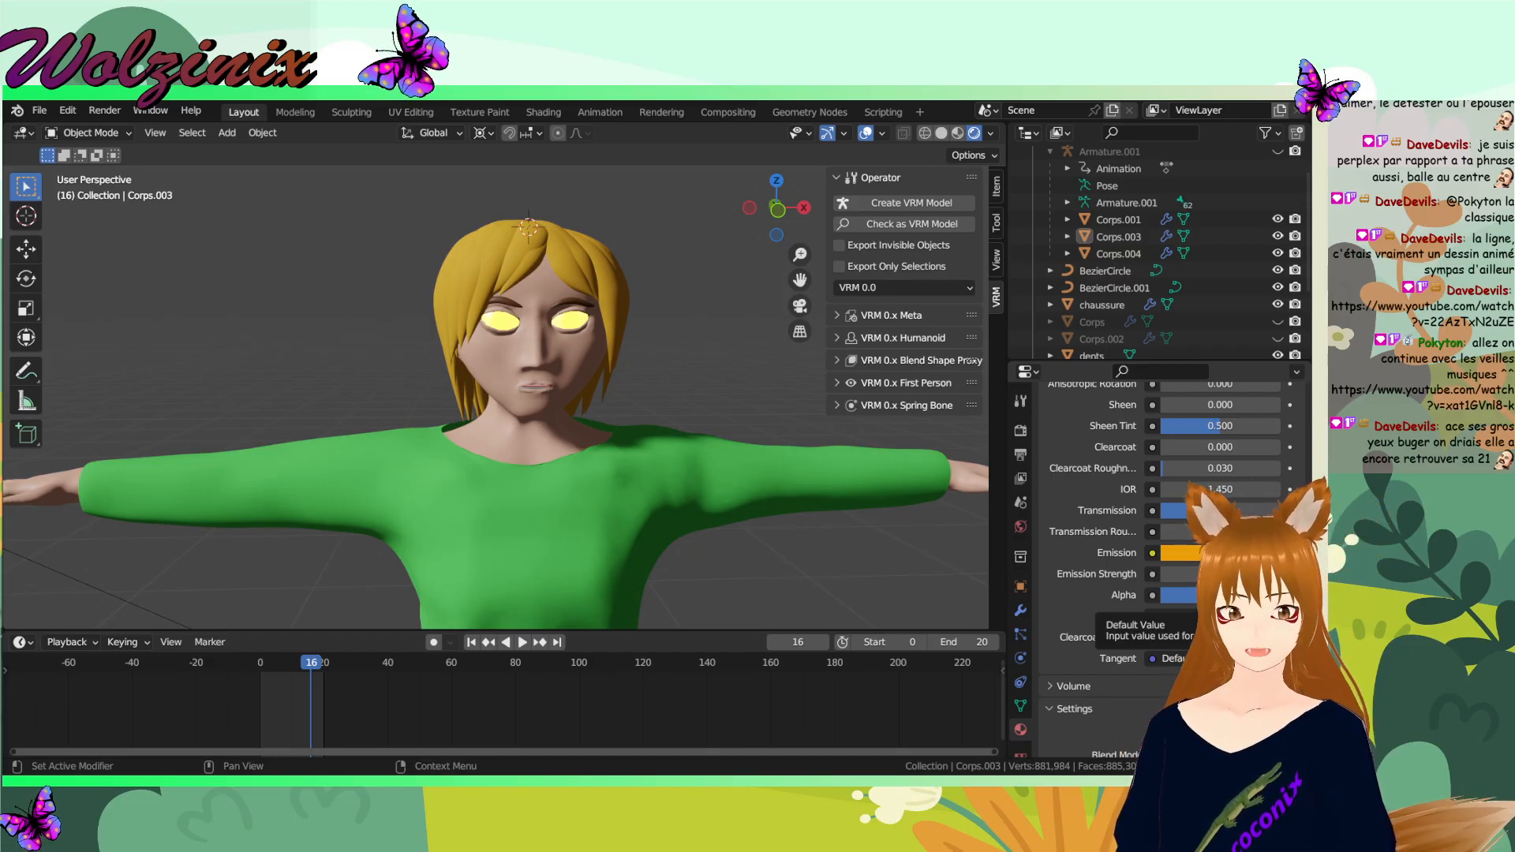
pyautogui.scroll(4, 520, 405)
pyautogui.moveTo(477, 348); pyautogui.dragTo(514, 410, button='middle')
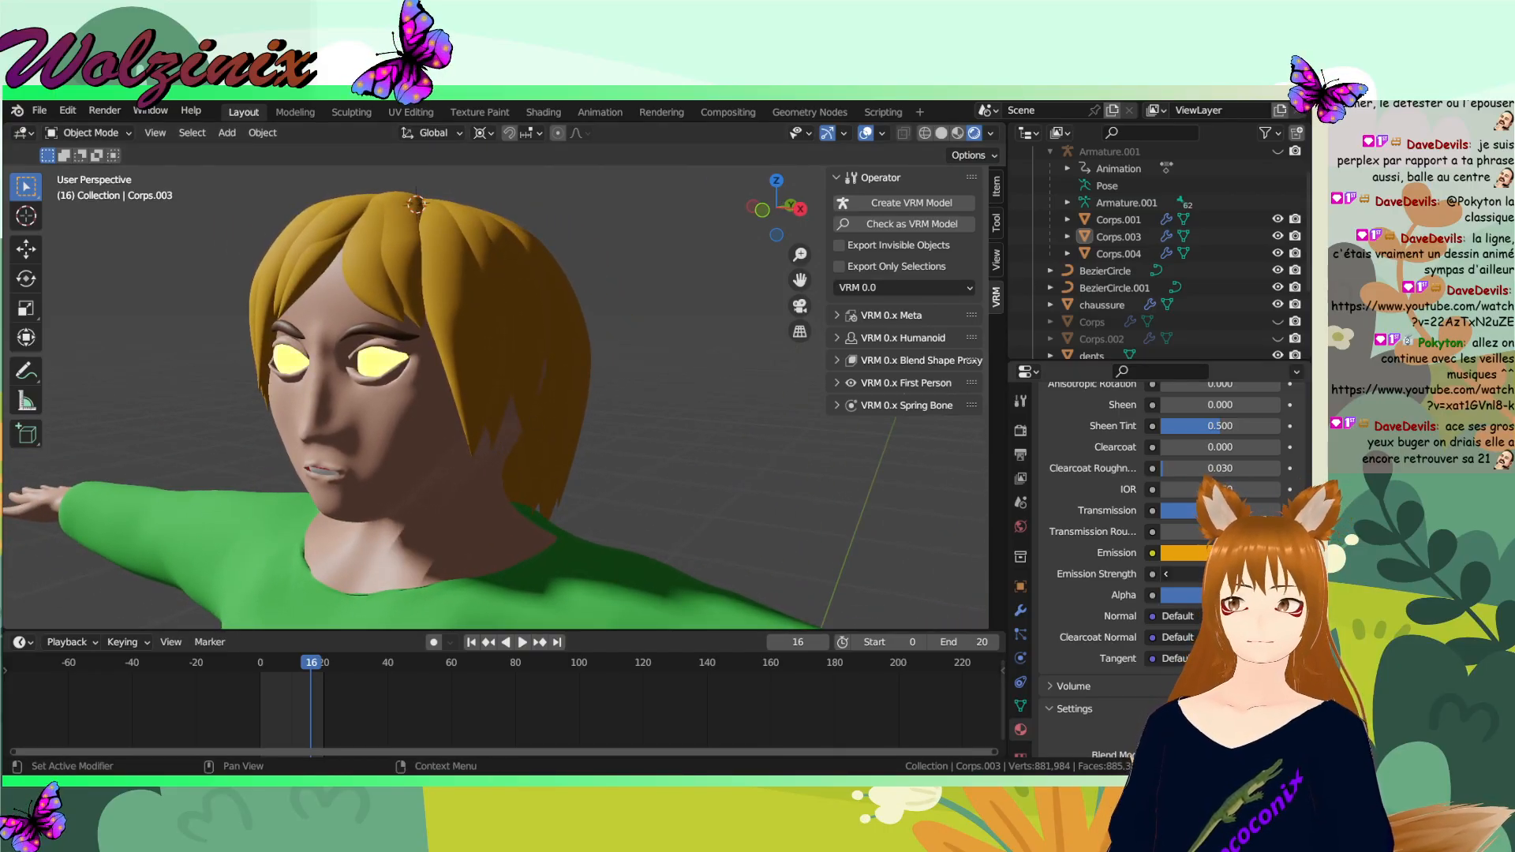
# - Try an Emission Strength of 0.5 and a red emission colour on the eyes' material
pyautogui.moveTo(1220, 574); pyautogui.dragTo(1192, 574)
pyautogui.press('Return')
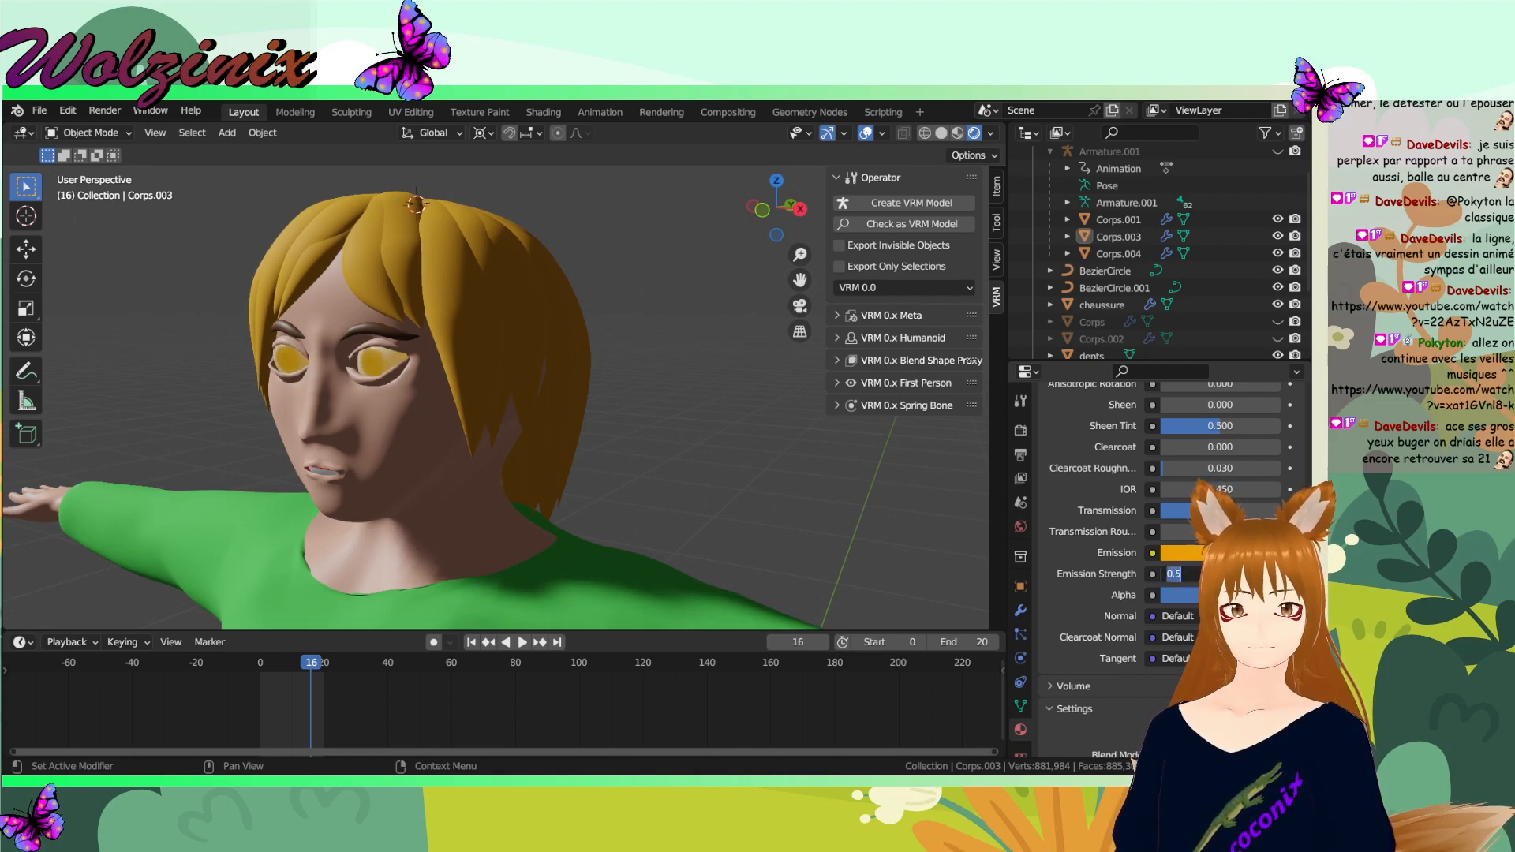
pyautogui.moveTo(621, 417); pyautogui.dragTo(674, 407, button='middle')
pyautogui.click(1184, 552)
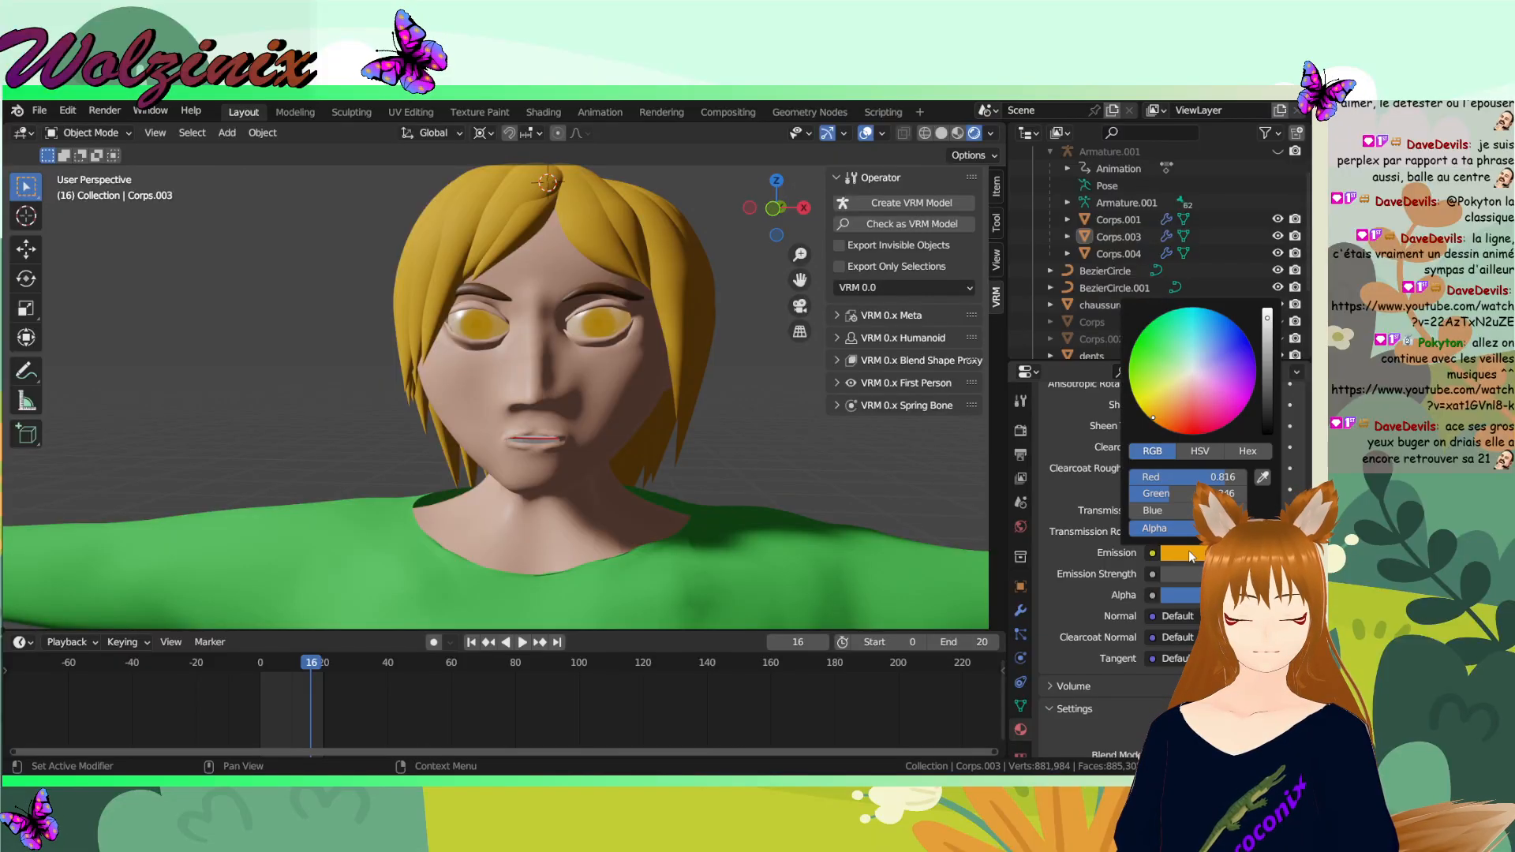
pyautogui.click(1334, 382)
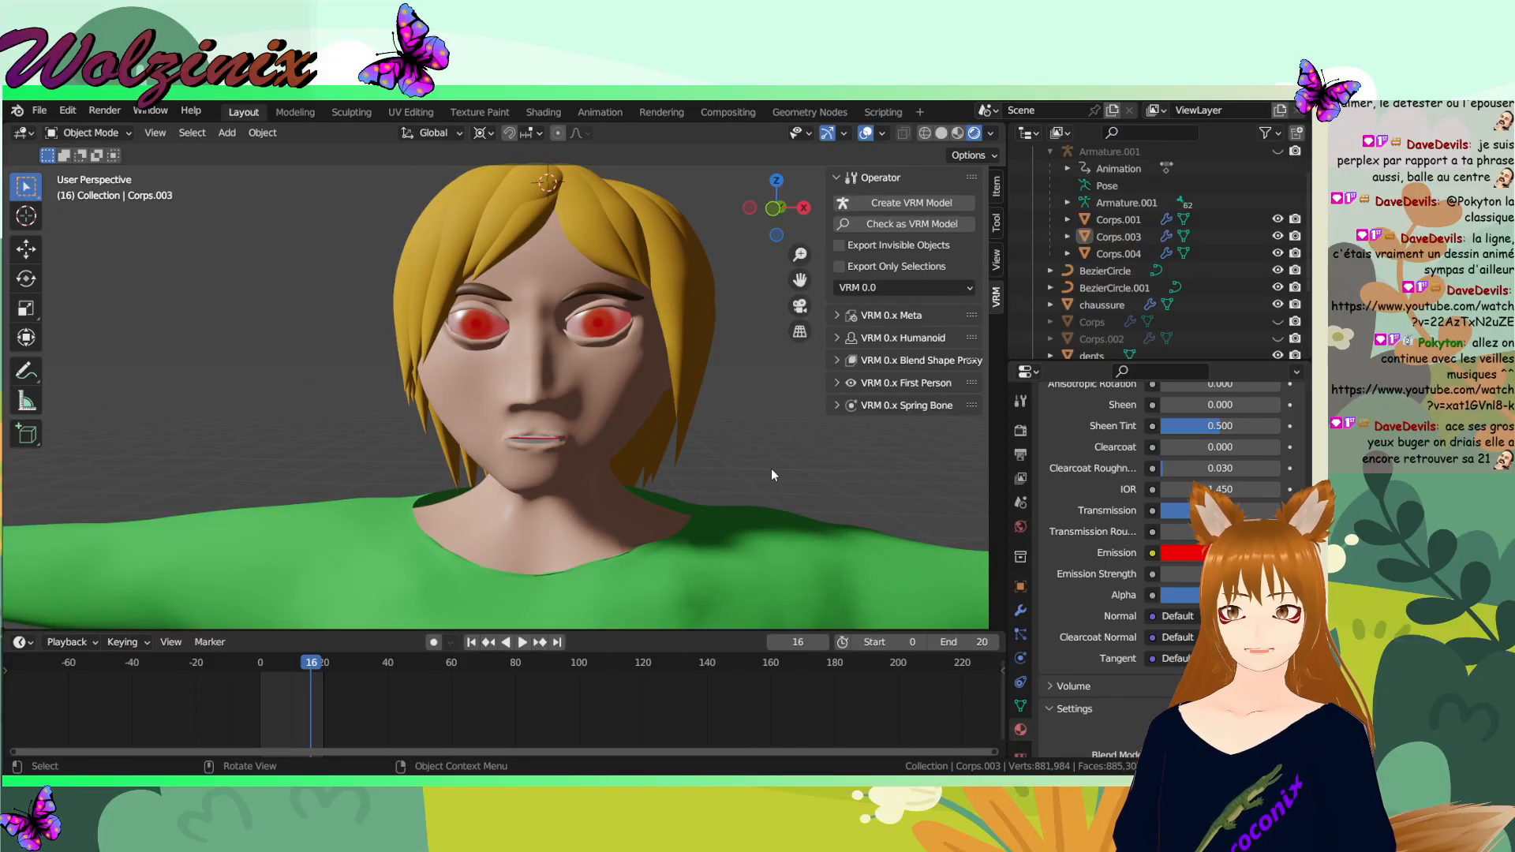
# - Try Emission Strength values of 0.1 and 0 on the red emission of the eyes' material
pyautogui.click(1179, 574)
pyautogui.write('.1')
pyautogui.press('Return')
pyautogui.moveTo(750, 438); pyautogui.dragTo(733, 422, button='middle')
pyautogui.click(1179, 573)
pyautogui.write('0')
pyautogui.press('Return')
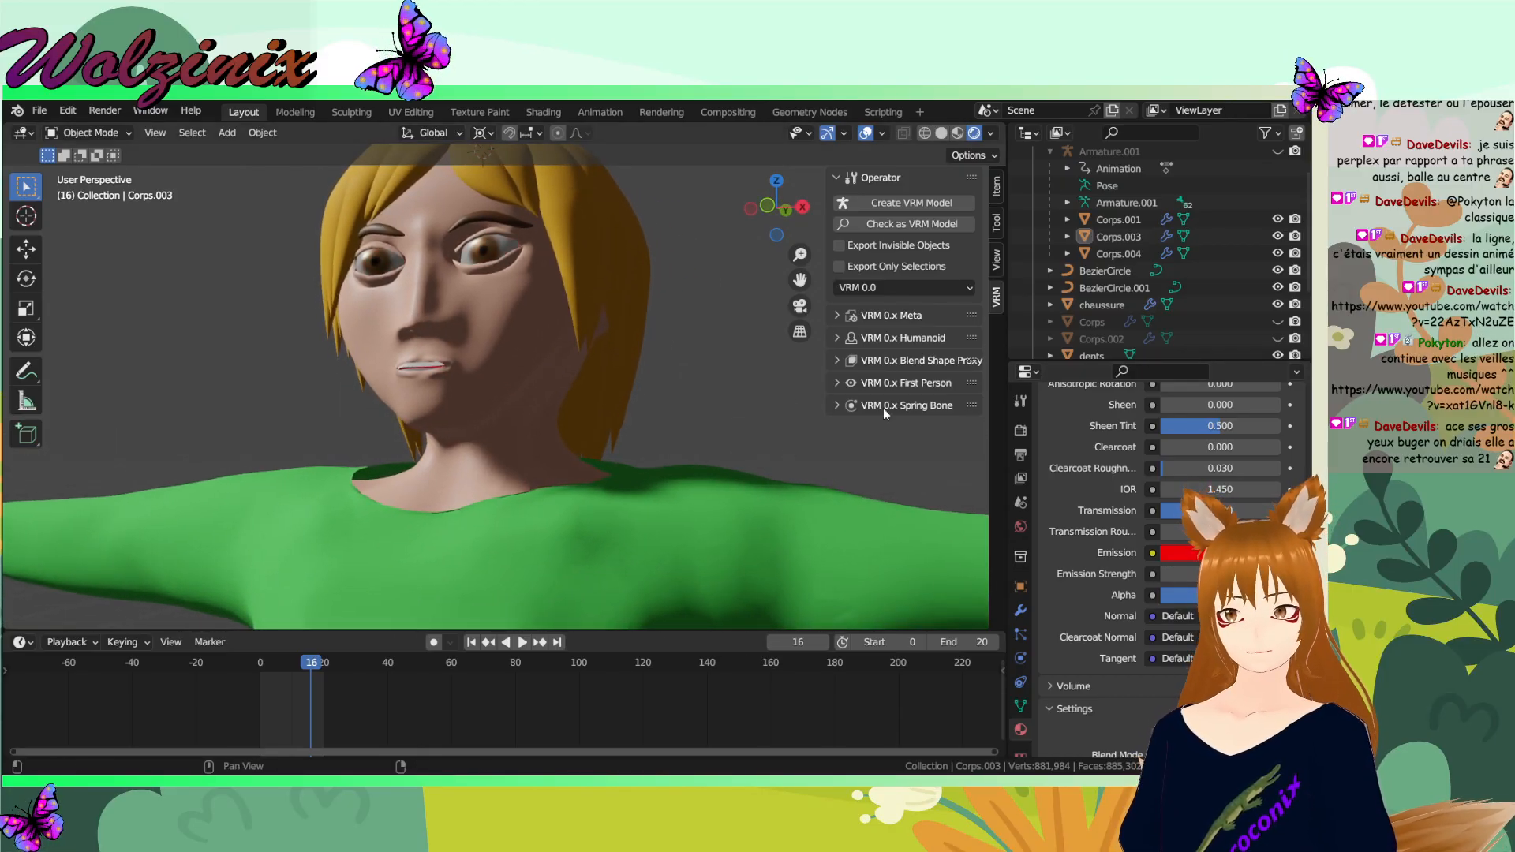
# - Reset the eyes' emission colour to black with an Emission Strength of 0, and save the file
pyautogui.moveTo(951, 431); pyautogui.dragTo(763, 401, button='middle')
pyautogui.click(1209, 554)
pyautogui.moveTo(1266, 404); pyautogui.dragTo(1267, 439)
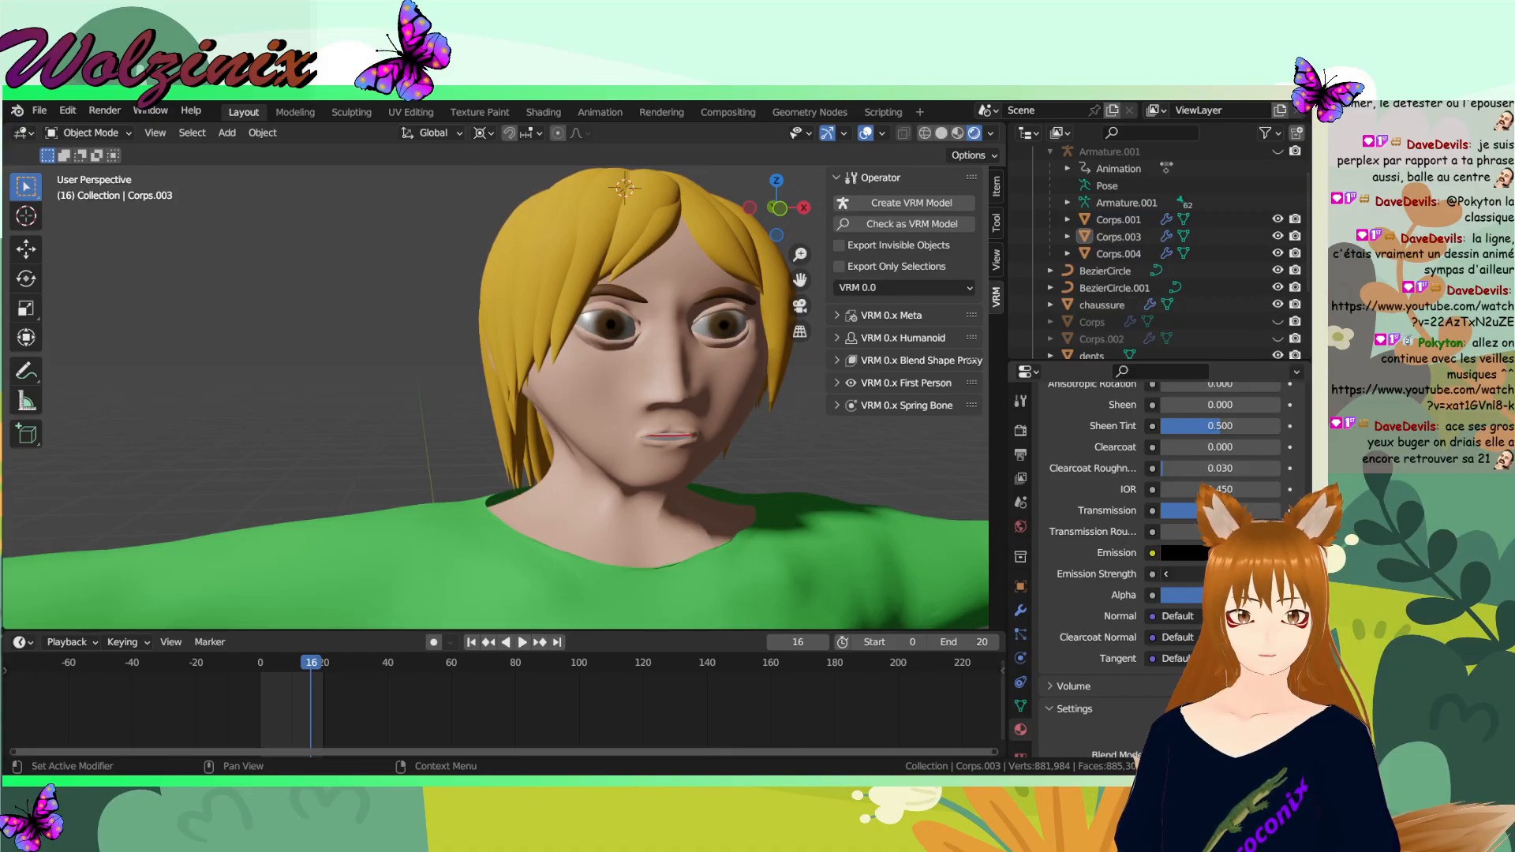
pyautogui.click(1180, 573)
pyautogui.write('0')
pyautogui.press('Return')
pyautogui.scroll(-6, 712, 504)
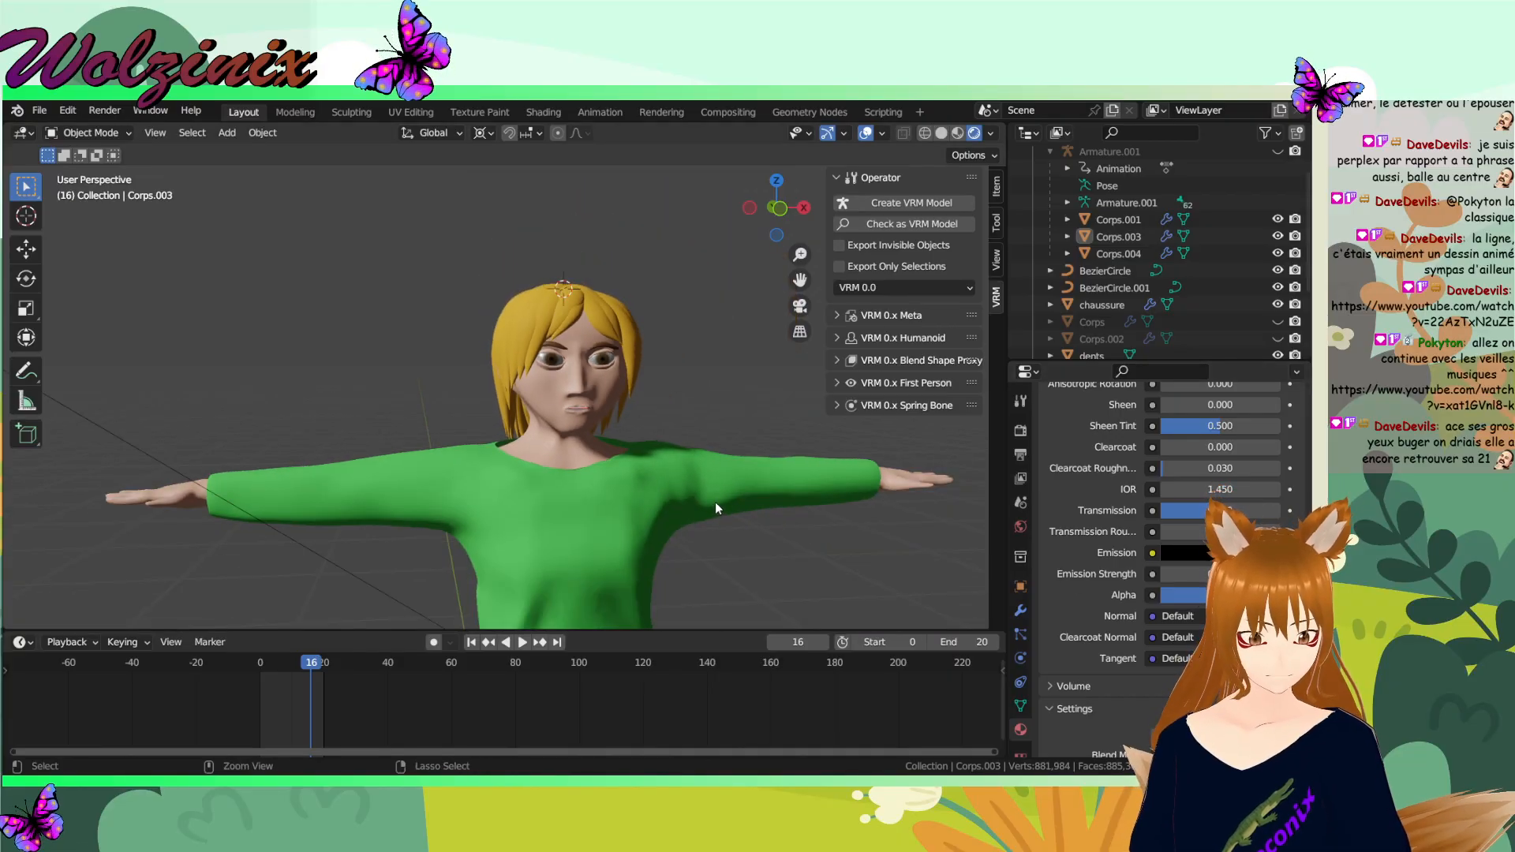
pyautogui.hotkey('ctrl', 's')
# - Select the teeth inside the mouth and set their material's Metallic to 0.5
pyautogui.moveTo(723, 495); pyautogui.dragTo(688, 283, button='middle')
pyautogui.scroll(-2, 689, 300)
pyautogui.scroll(3, 574, 304)
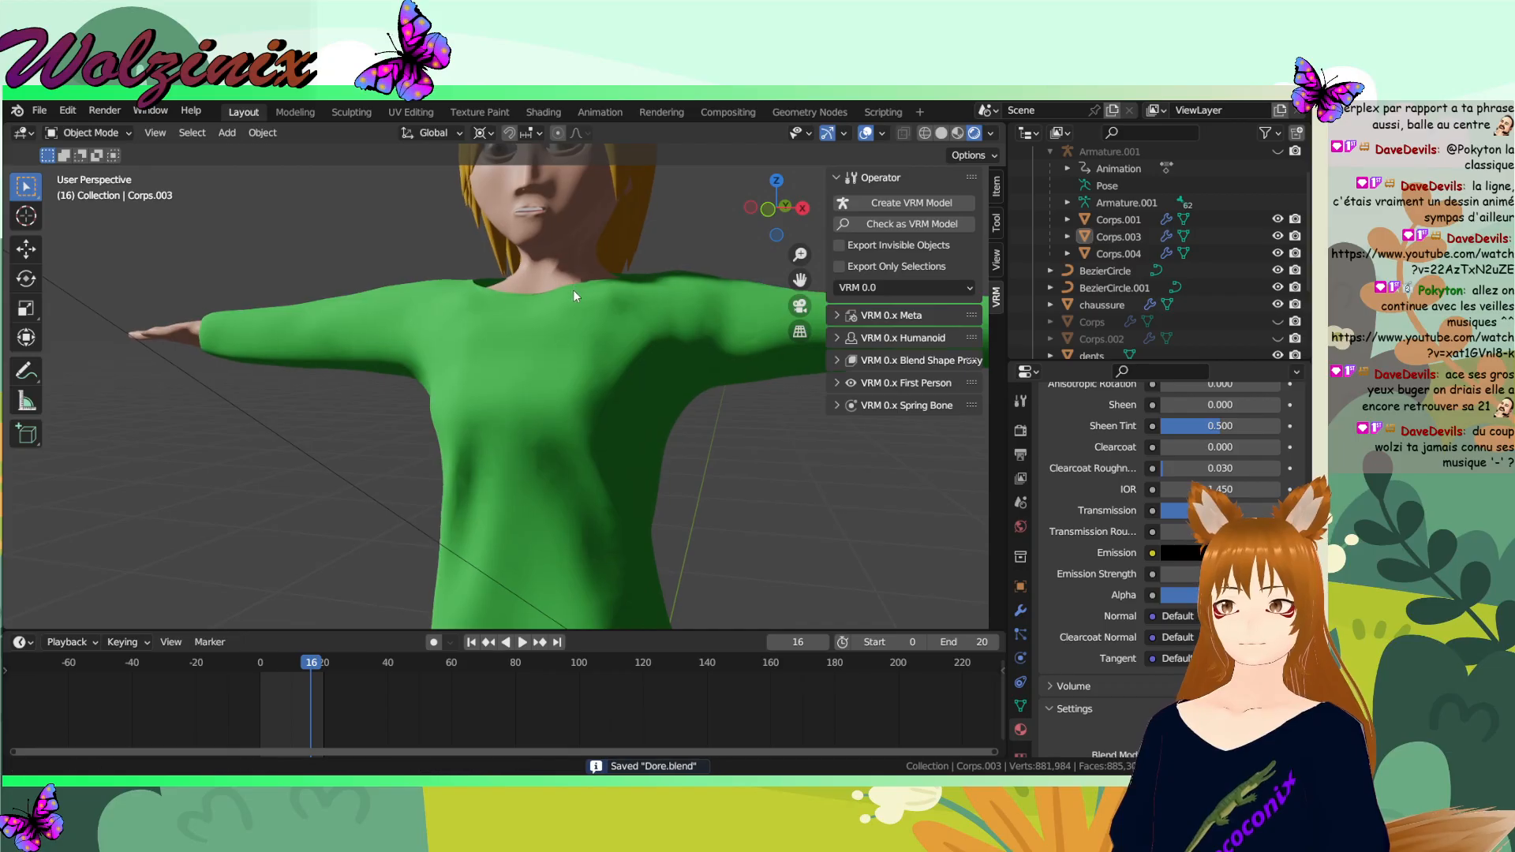
pyautogui.keyDown('shift'); pyautogui.moveTo(573, 290); pyautogui.dragTo(581, 411, button='middle'); pyautogui.keyUp('shift')
pyautogui.scroll(4, 613, 347)
pyautogui.click(605, 359)
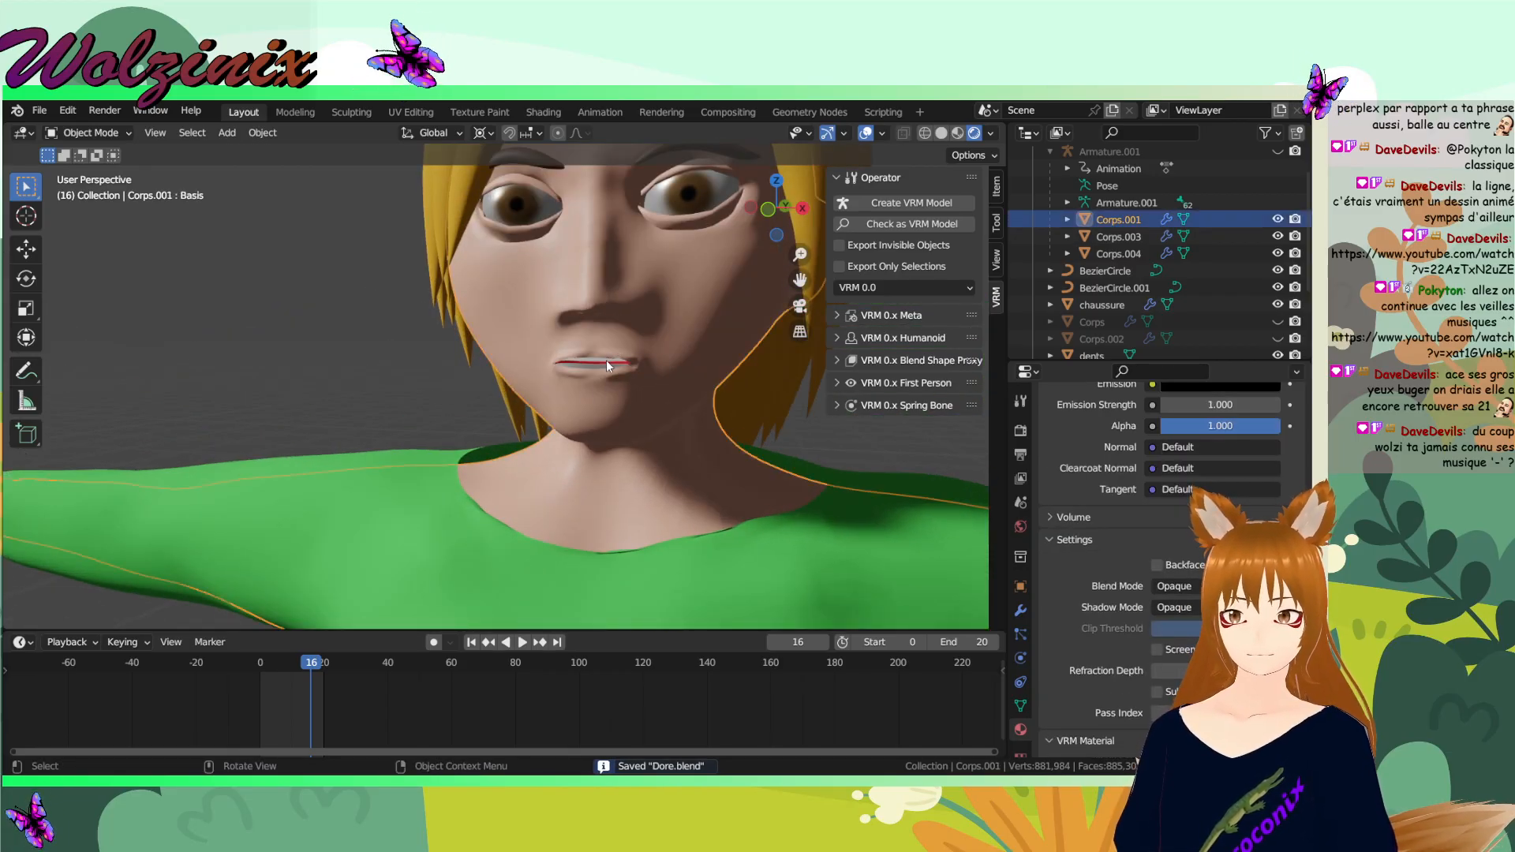
pyautogui.click(606, 360)
pyautogui.scroll(8, 1149, 503)
pyautogui.scroll(-7, 1195, 563)
pyautogui.click(1210, 486)
pyautogui.write('0.5')
pyautogui.press('Return')
# - Adjust the teeth material's Specular value, set its Roughness to 0.9, and look closely at the teeth
pyautogui.click(1211, 505)
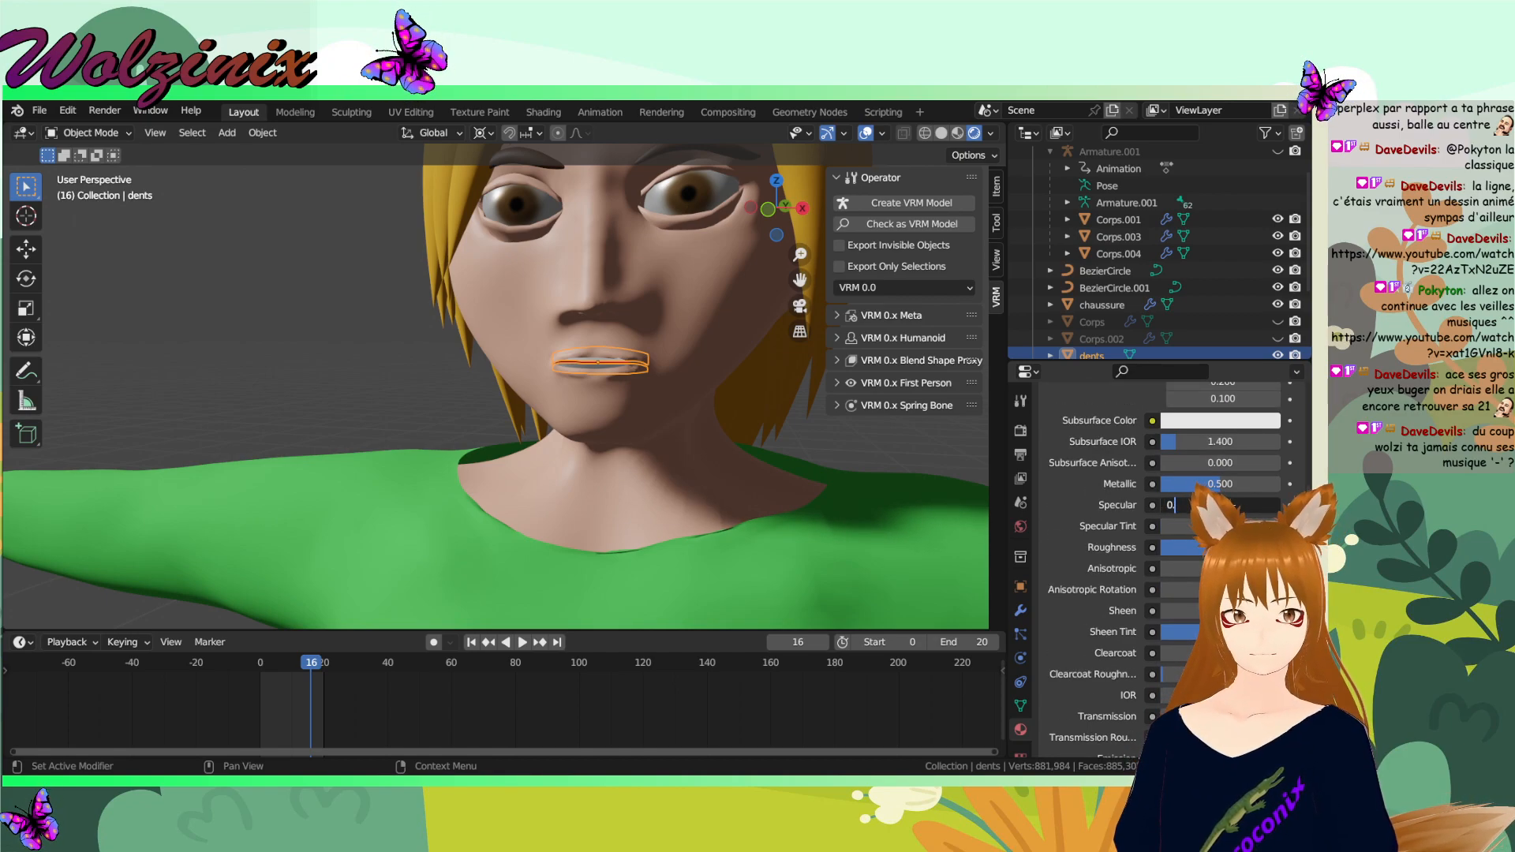
pyautogui.press('Return')
pyautogui.click(1230, 548)
pyautogui.write('0.9')
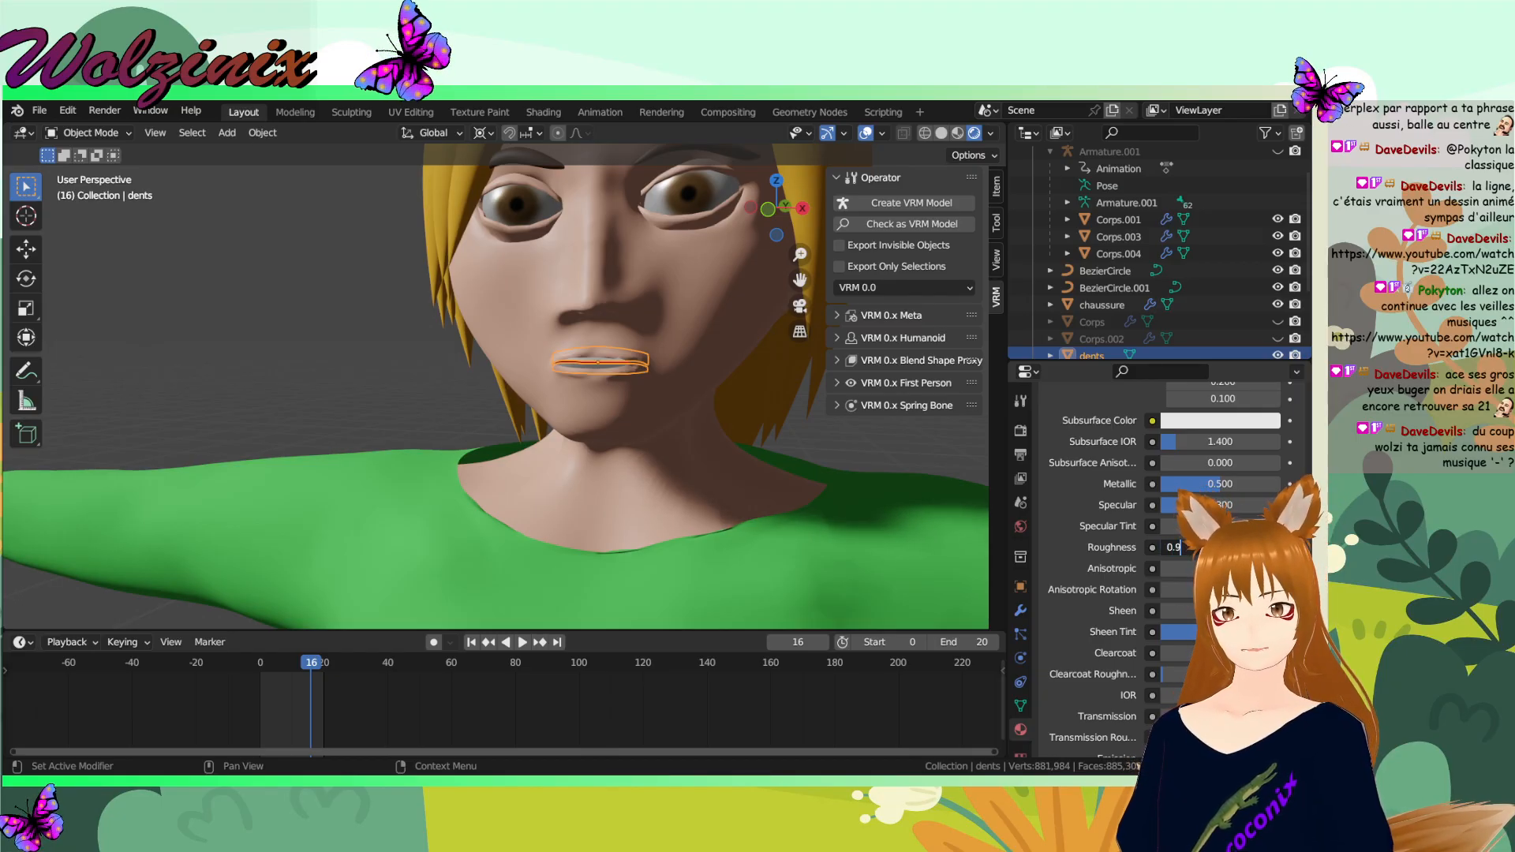
pyautogui.press('Return')
pyautogui.click(494, 396)
pyautogui.scroll(5, 497, 391)
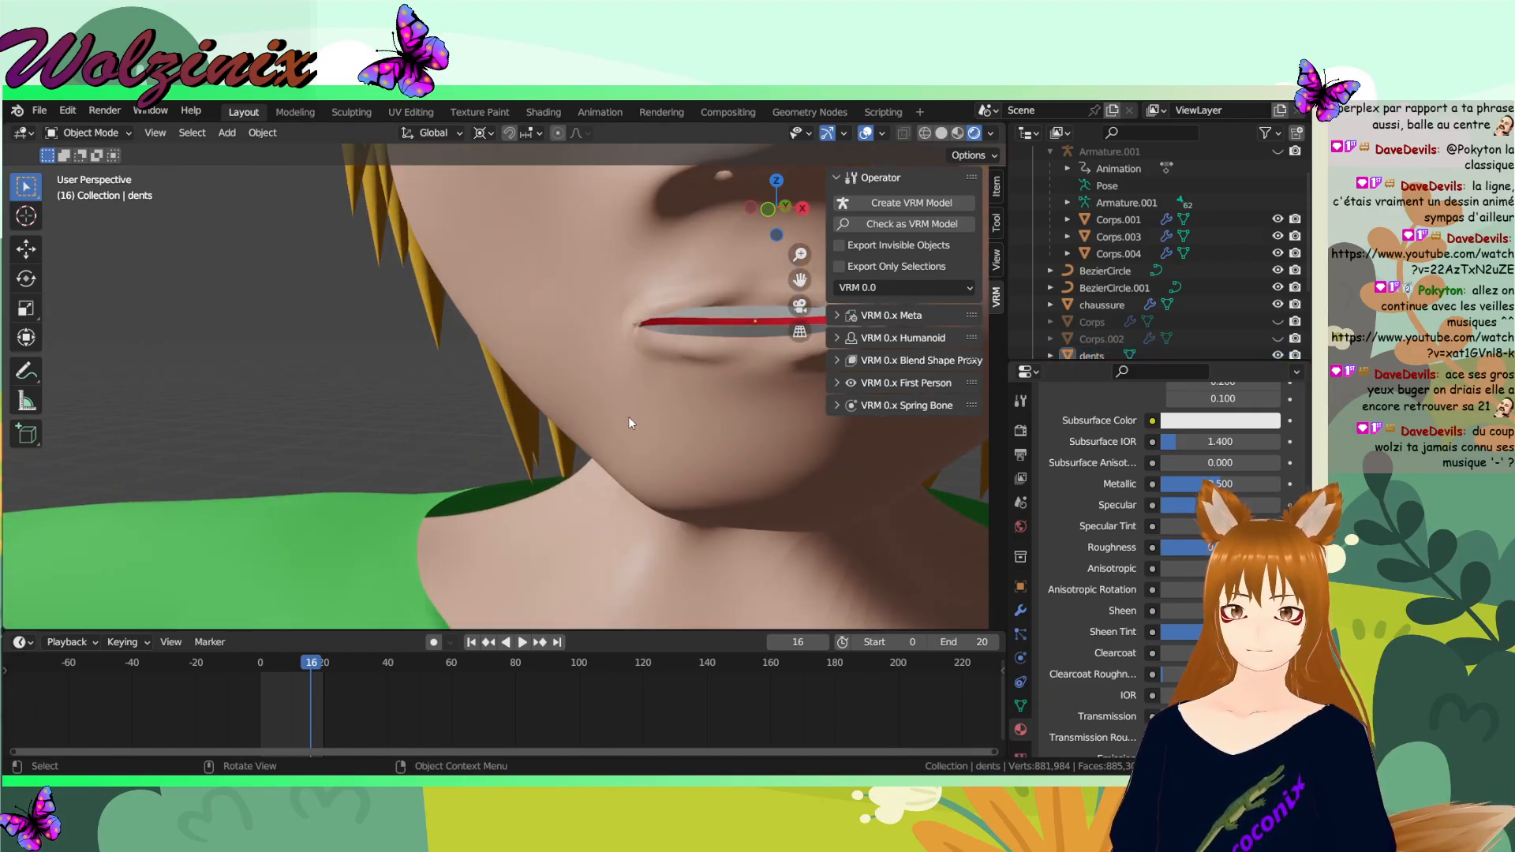
# - Set the teeth material's Metallic to 0.4 and save the file
pyautogui.click(1201, 484)
pyautogui.write('0.4')
pyautogui.press('Return')
pyautogui.click(1203, 484)
pyautogui.moveTo(615, 438)
pyautogui.mouseDown(button='middle')
pyautogui.moveTo(542, 438)
pyautogui.moveTo(692, 453)
pyautogui.moveTo(638, 451)
pyautogui.moveTo(602, 428)
pyautogui.mouseUp(button='middle')
pyautogui.scroll(-7, 808, 427)
pyautogui.hotkey('ctrl', 's')
# - Select the body mesh together with the teeth inside the mouth
pyautogui.click(487, 376)
pyautogui.click(642, 404)
pyautogui.scroll(-2, 642, 404)
pyautogui.scroll(7, 492, 376)
pyautogui.click(410, 329)
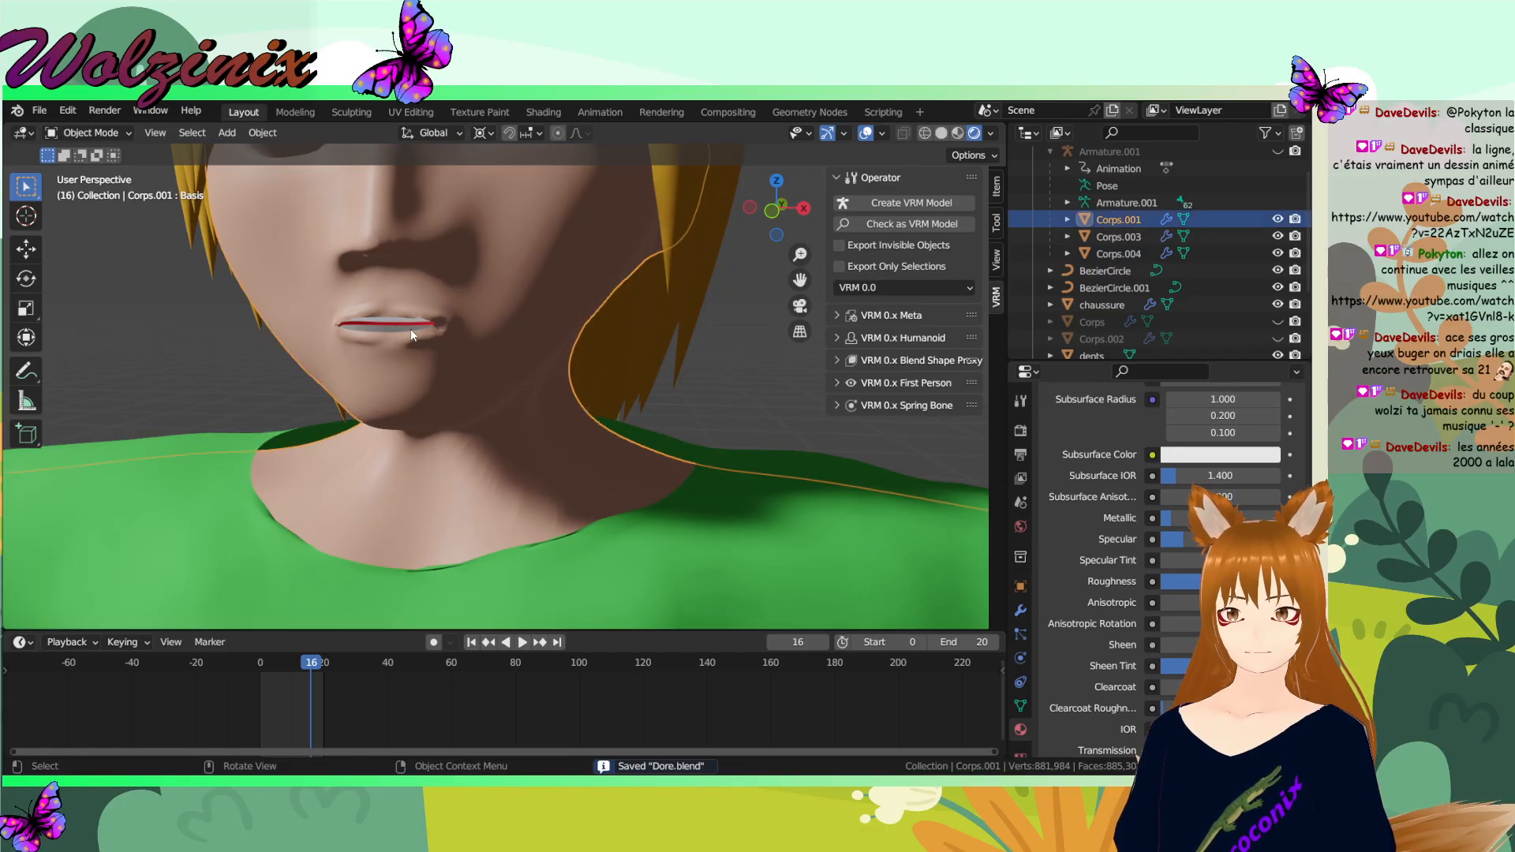
pyautogui.click(411, 325)
pyautogui.keyDown('shift'); pyautogui.click(486, 310); pyautogui.keyUp('shift')
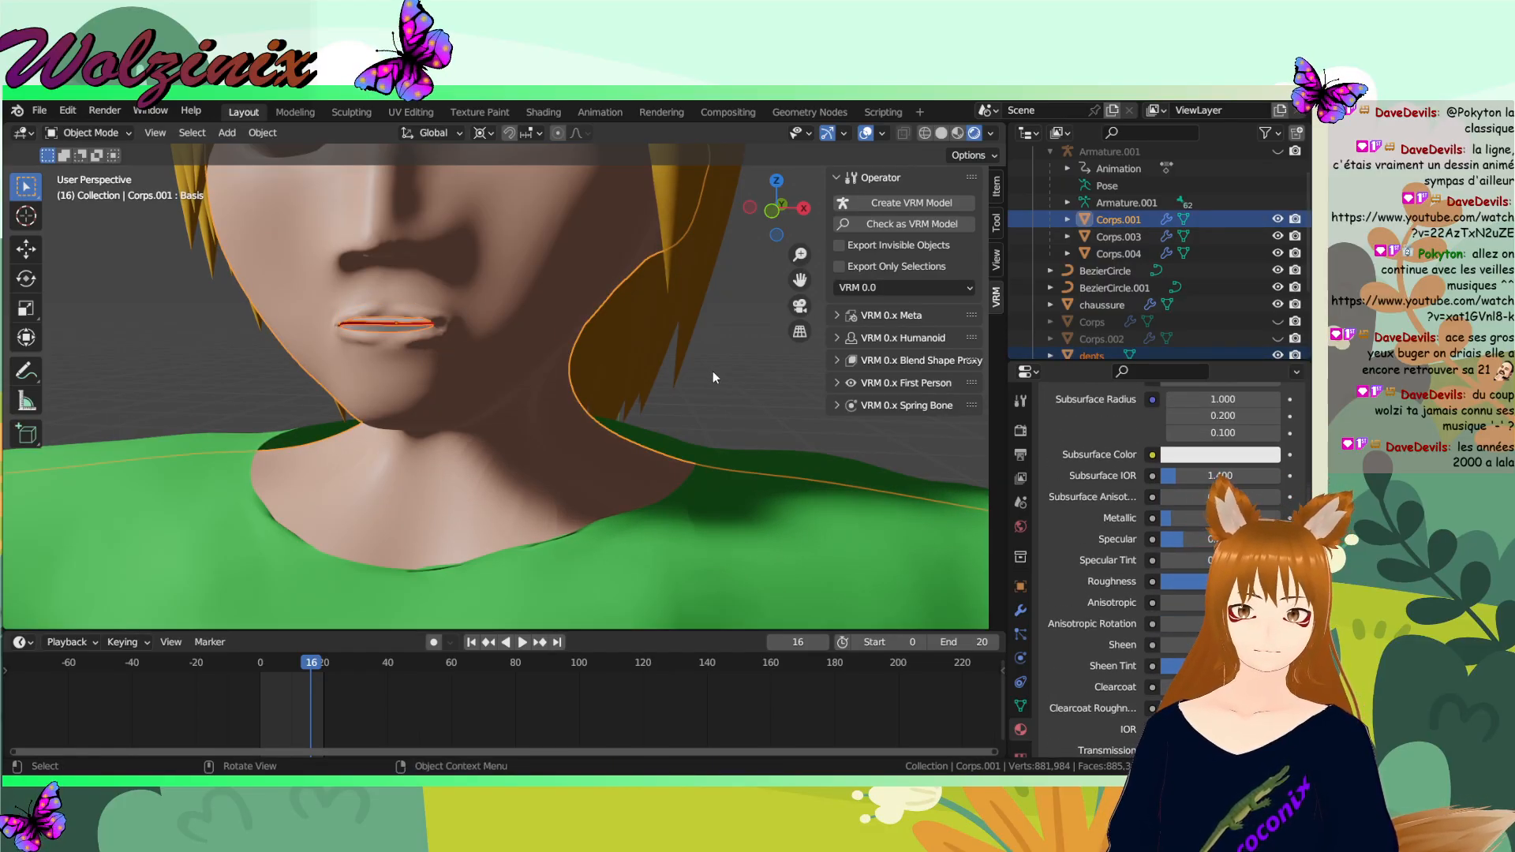
# - Try moving the body mesh alone about 0.1 m sideways, and undo the move
pyautogui.scroll(-5, 712, 370)
pyautogui.click(464, 359)
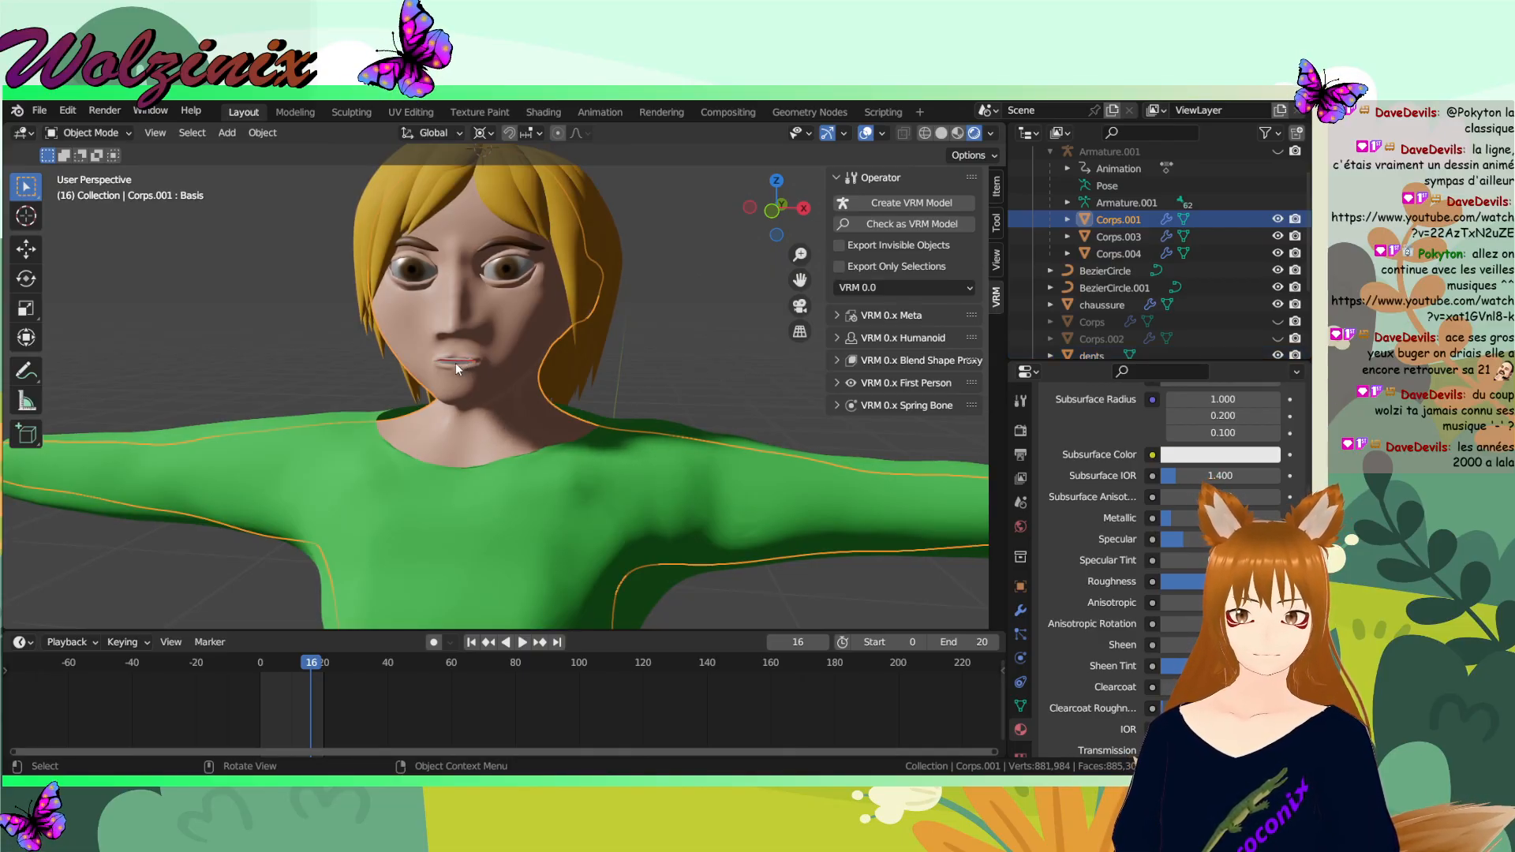
pyautogui.click(722, 347)
pyautogui.click(465, 369)
pyautogui.press('g')
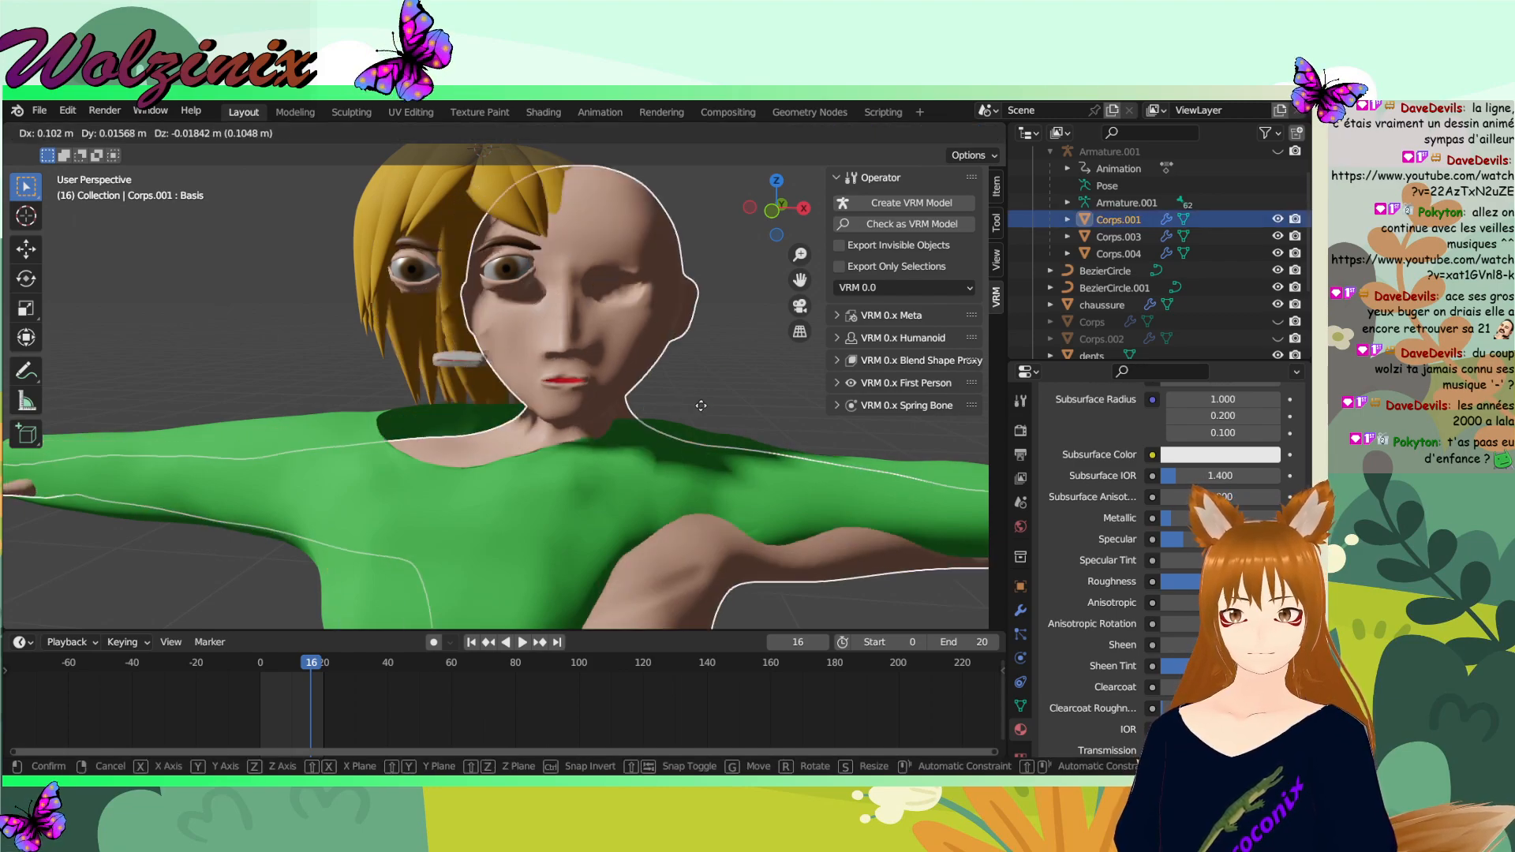
pyautogui.click(700, 405)
pyautogui.hotkey('ctrl', 'z')
# - Add the teeth to the body selection again, then clear the selection and save the file
pyautogui.scroll(6, 414, 333)
pyautogui.keyDown('shift'); pyautogui.click(376, 323); pyautogui.keyUp('shift')
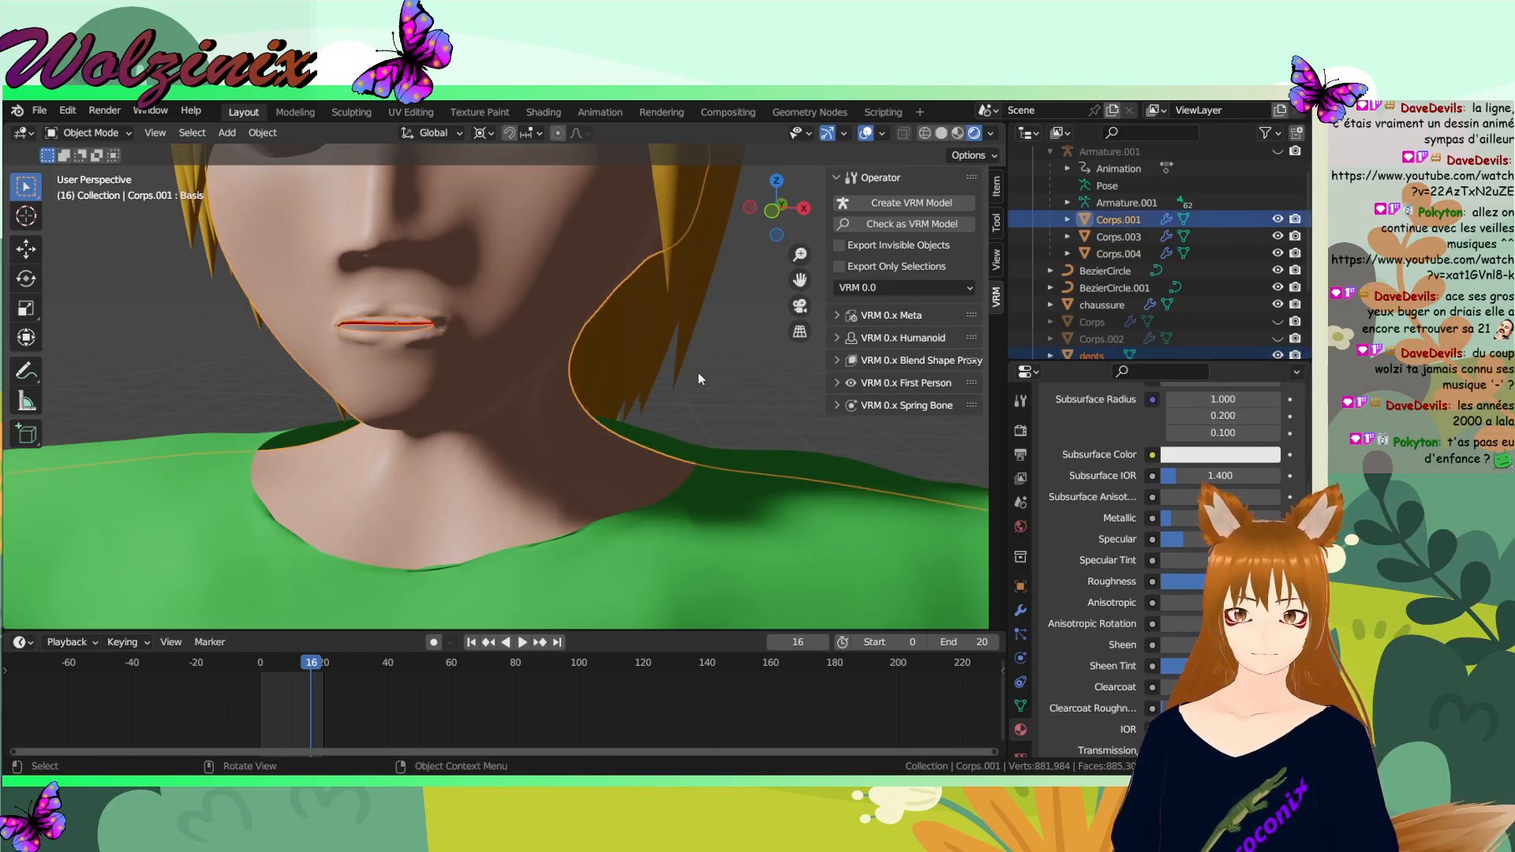
pyautogui.scroll(-3, 715, 377)
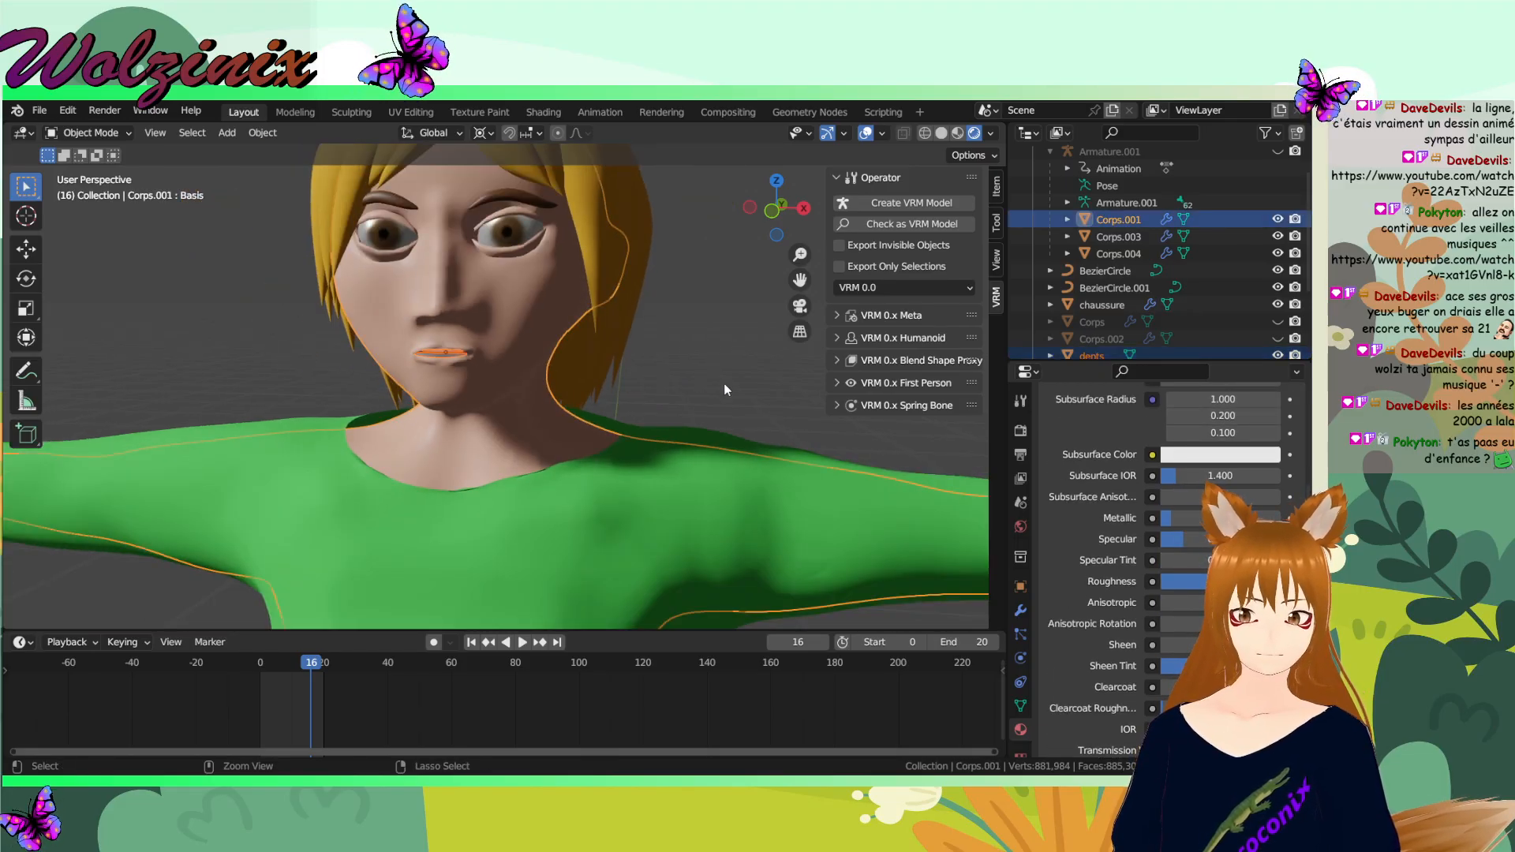
pyautogui.click(743, 361)
pyautogui.click(456, 345)
pyautogui.click(742, 361)
pyautogui.hotkey('ctrl', 's')
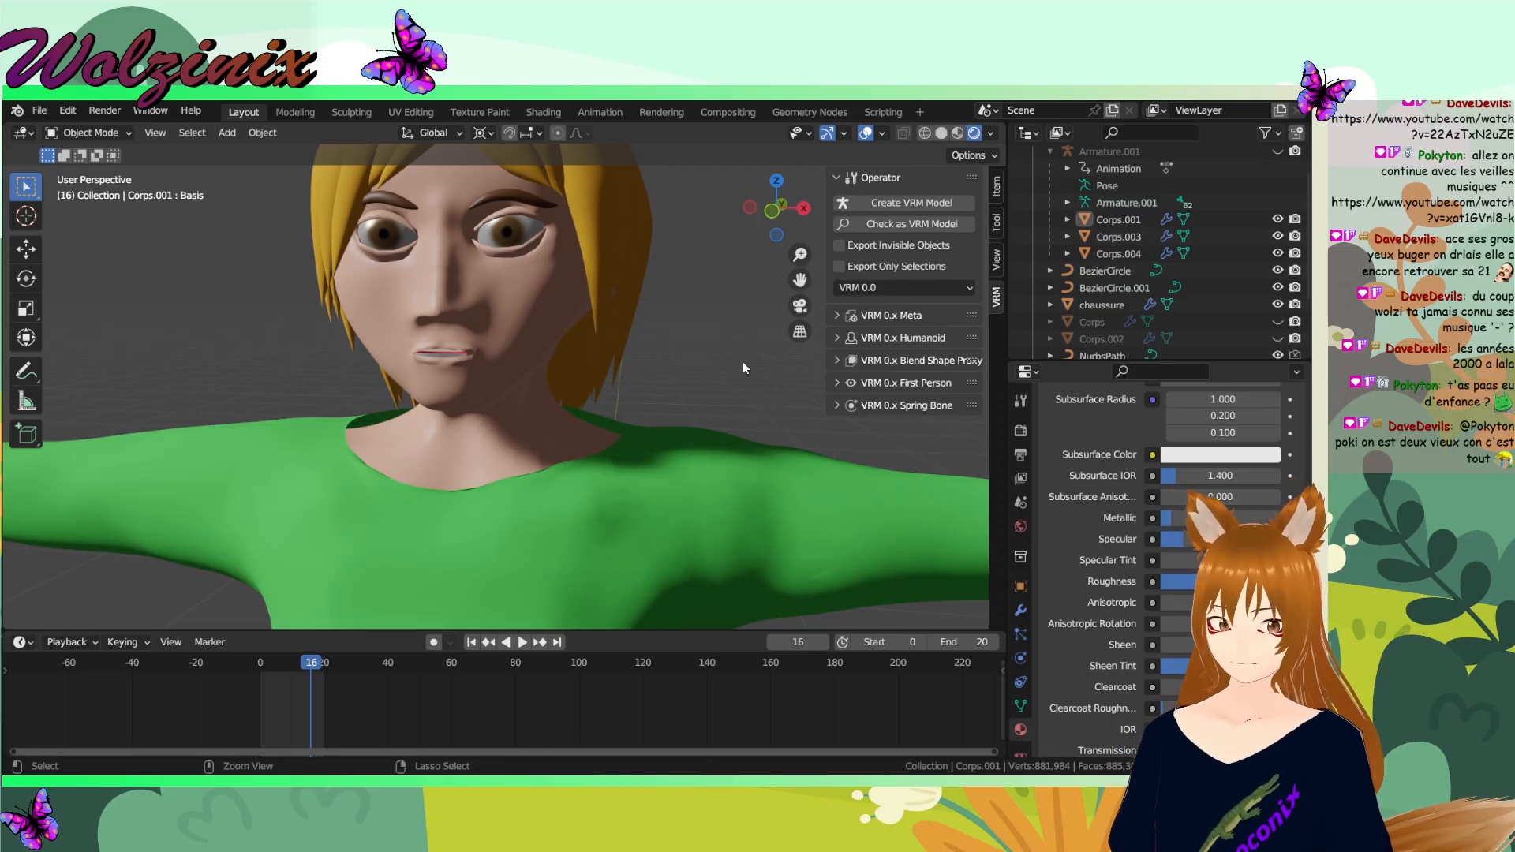
pyautogui.hotkey('ctrl', 's')
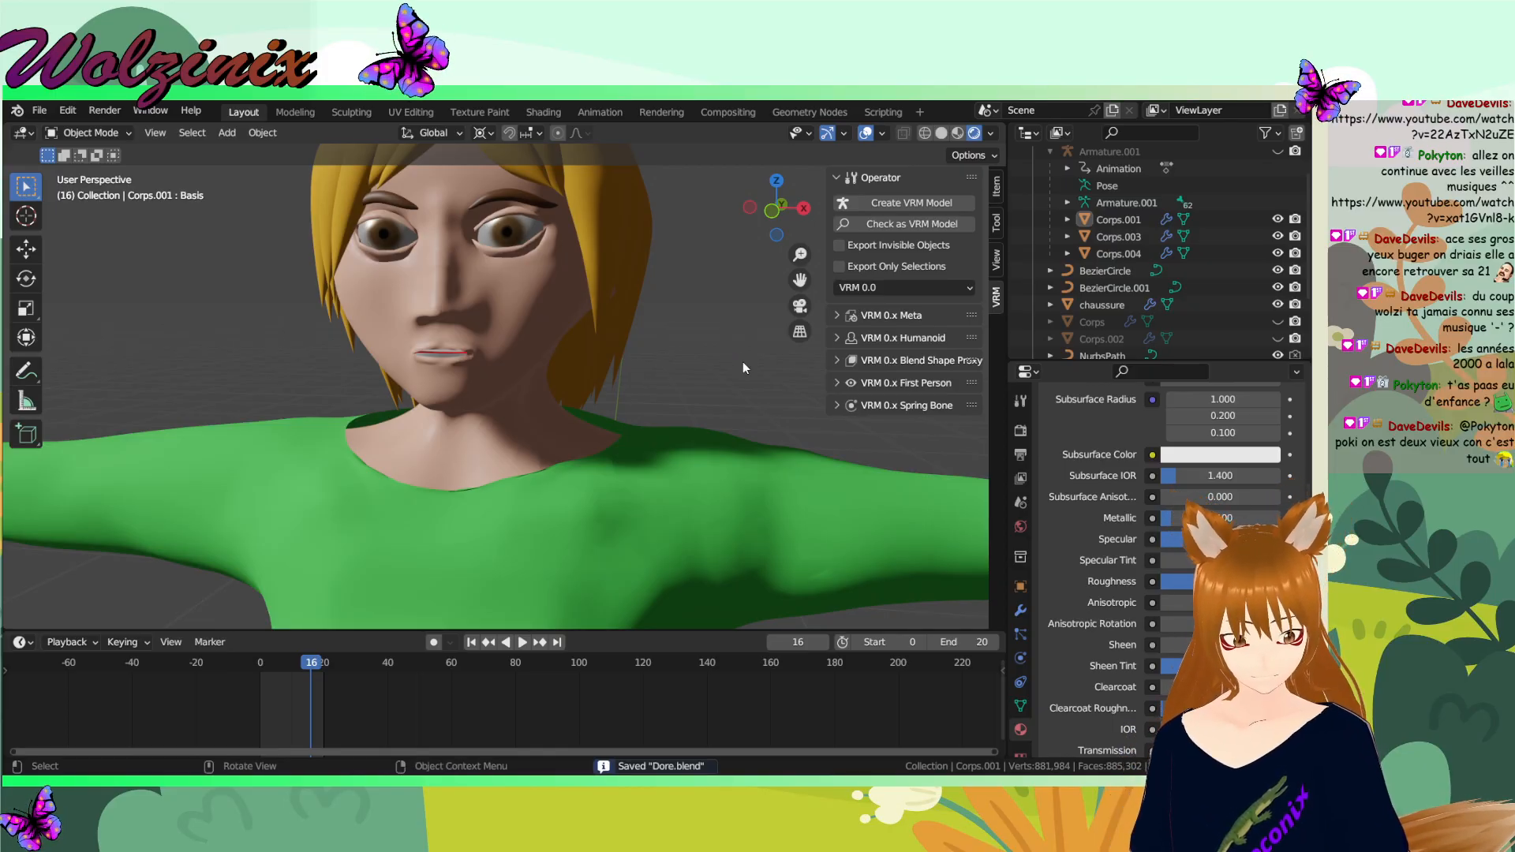
# - Look over the whole character from farther away and save the file
pyautogui.scroll(-5, 707, 387)
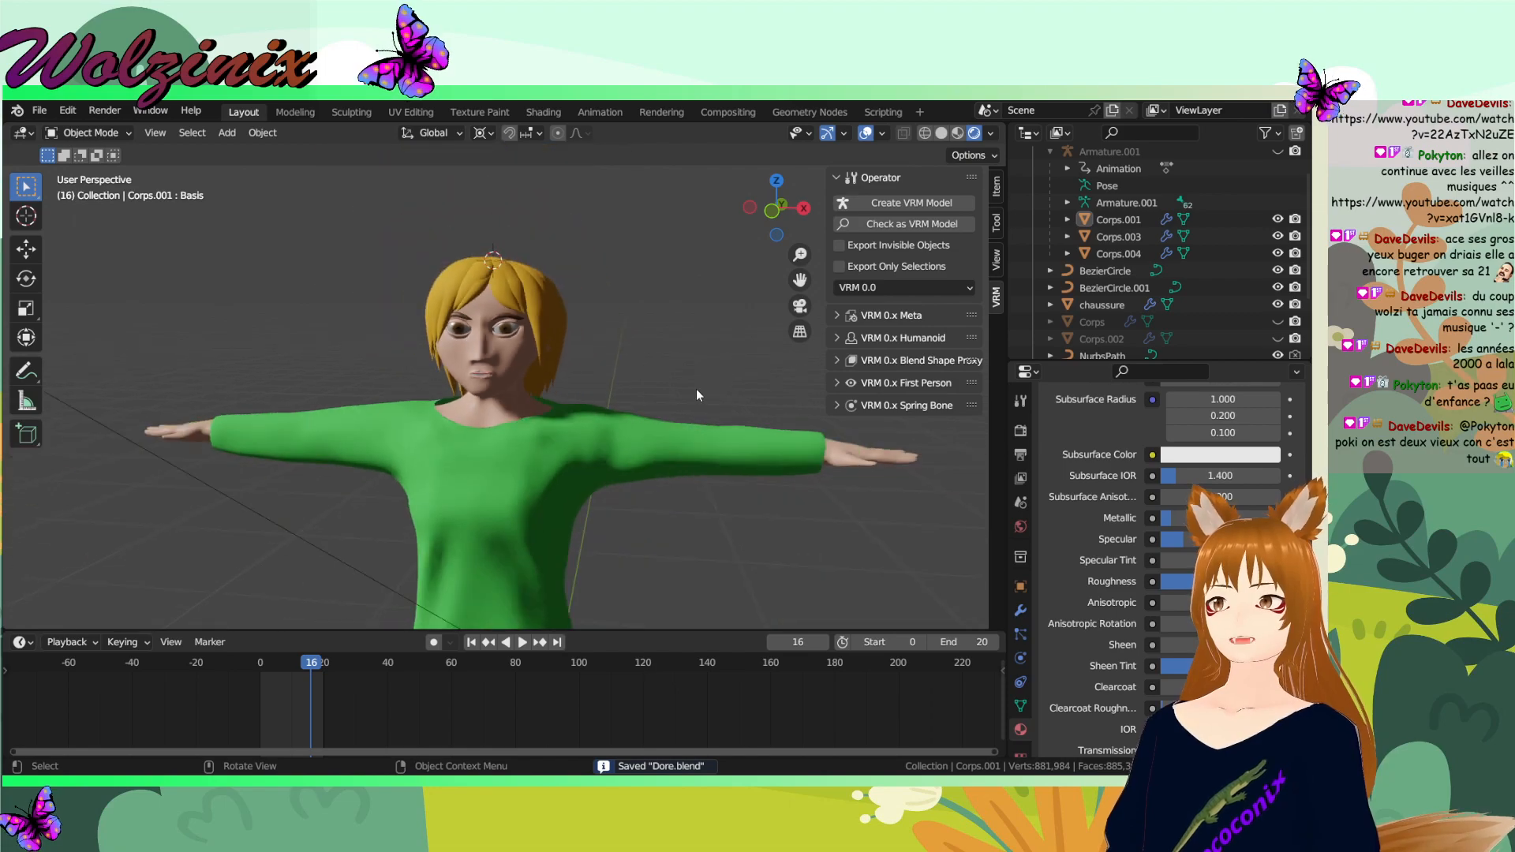
pyautogui.click(502, 333)
pyautogui.click(590, 363)
pyautogui.keyDown('shift'); pyautogui.moveTo(632, 419); pyautogui.dragTo(623, 278, button='middle'); pyautogui.keyUp('shift')
pyautogui.scroll(-4, 631, 331)
pyautogui.hotkey('ctrl', 's')
pyautogui.moveTo(684, 464)
pyautogui.mouseDown(button='middle')
pyautogui.moveTo(685, 345)
pyautogui.moveTo(795, 377)
pyautogui.moveTo(686, 467)
pyautogui.moveTo(430, 379)
pyautogui.moveTo(566, 481)
pyautogui.moveTo(377, 434)
pyautogui.moveTo(566, 456)
pyautogui.moveTo(518, 300)
pyautogui.moveTo(679, 437)
pyautogui.moveTo(698, 483)
pyautogui.mouseUp(button='middle')
# - Select the character's hair and set its material's Metallic to 0.010
pyautogui.click(511, 311)
pyautogui.scroll(4, 573, 278)
pyautogui.scroll(2, 711, 489)
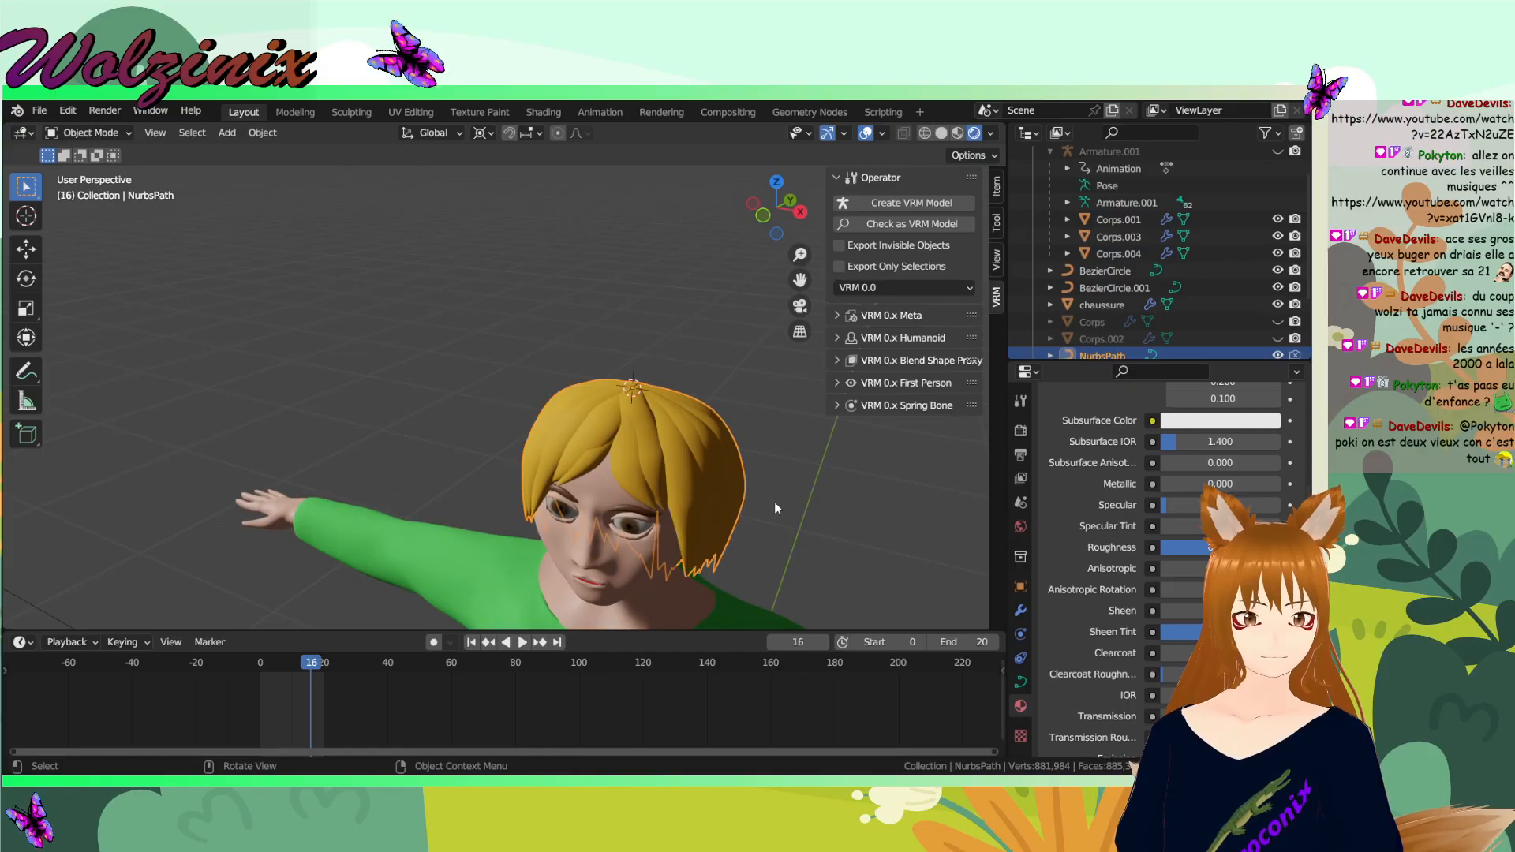
pyautogui.moveTo(819, 519); pyautogui.dragTo(647, 441, button='middle')
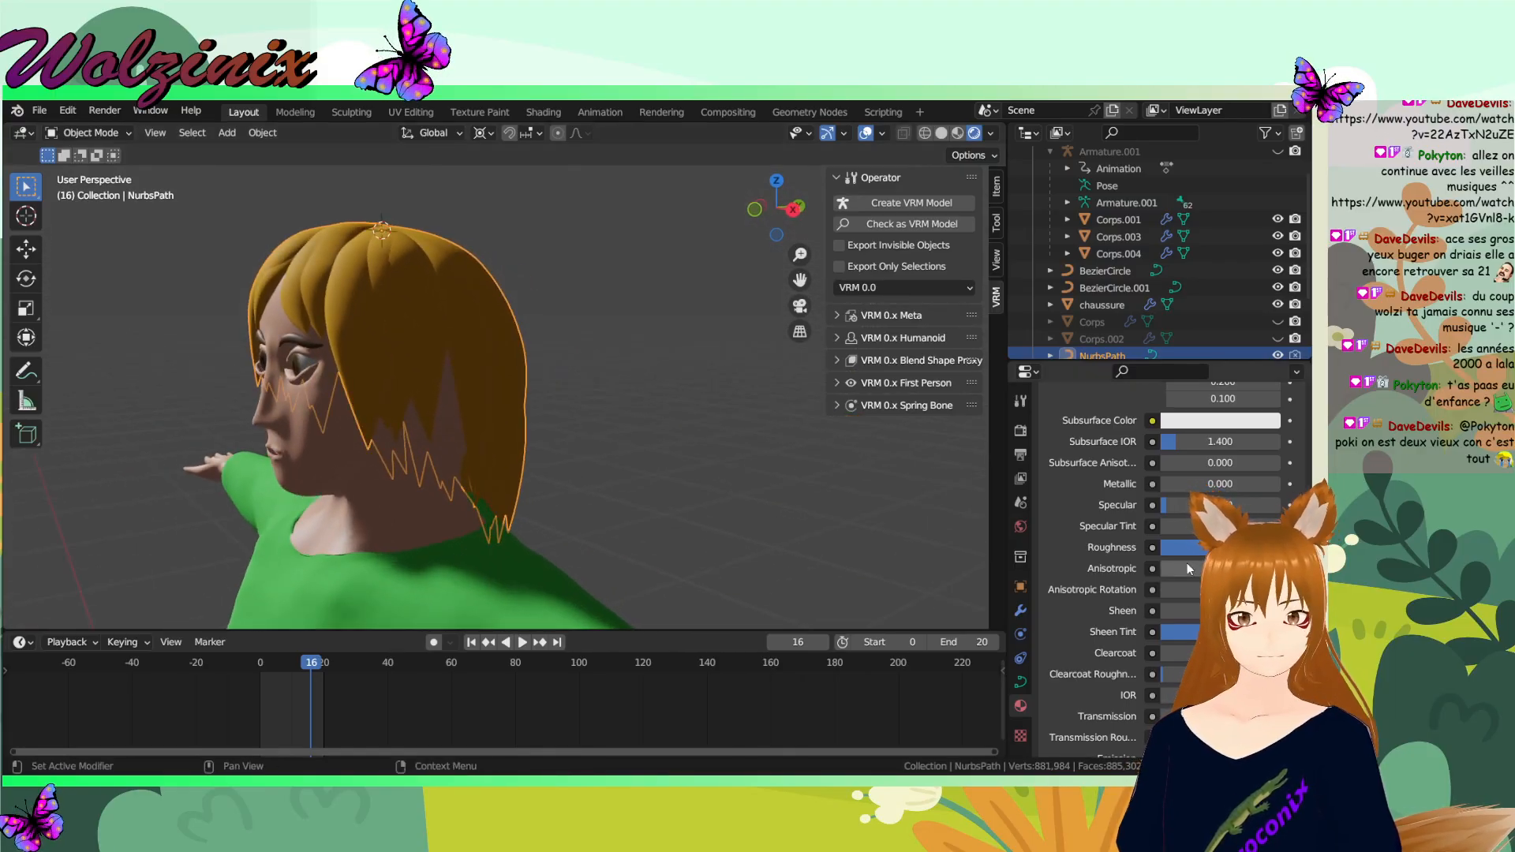
pyautogui.click(1235, 483)
pyautogui.write('0.0')
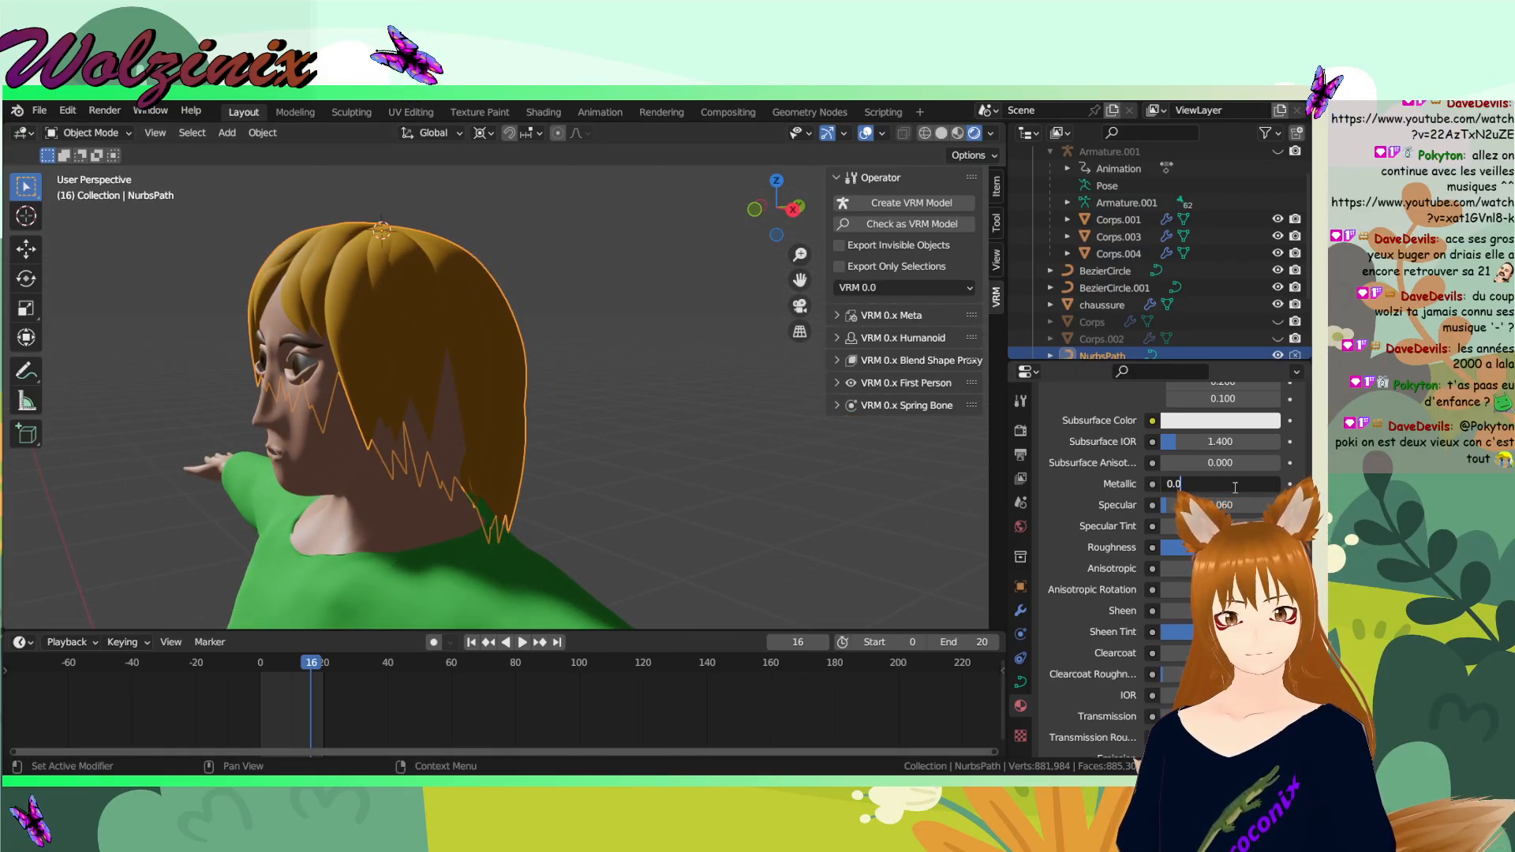
pyautogui.write('1')
pyautogui.press('Return')
pyautogui.moveTo(789, 442); pyautogui.dragTo(759, 484, button='middle')
pyautogui.click(1218, 483)
pyautogui.write('0.0')
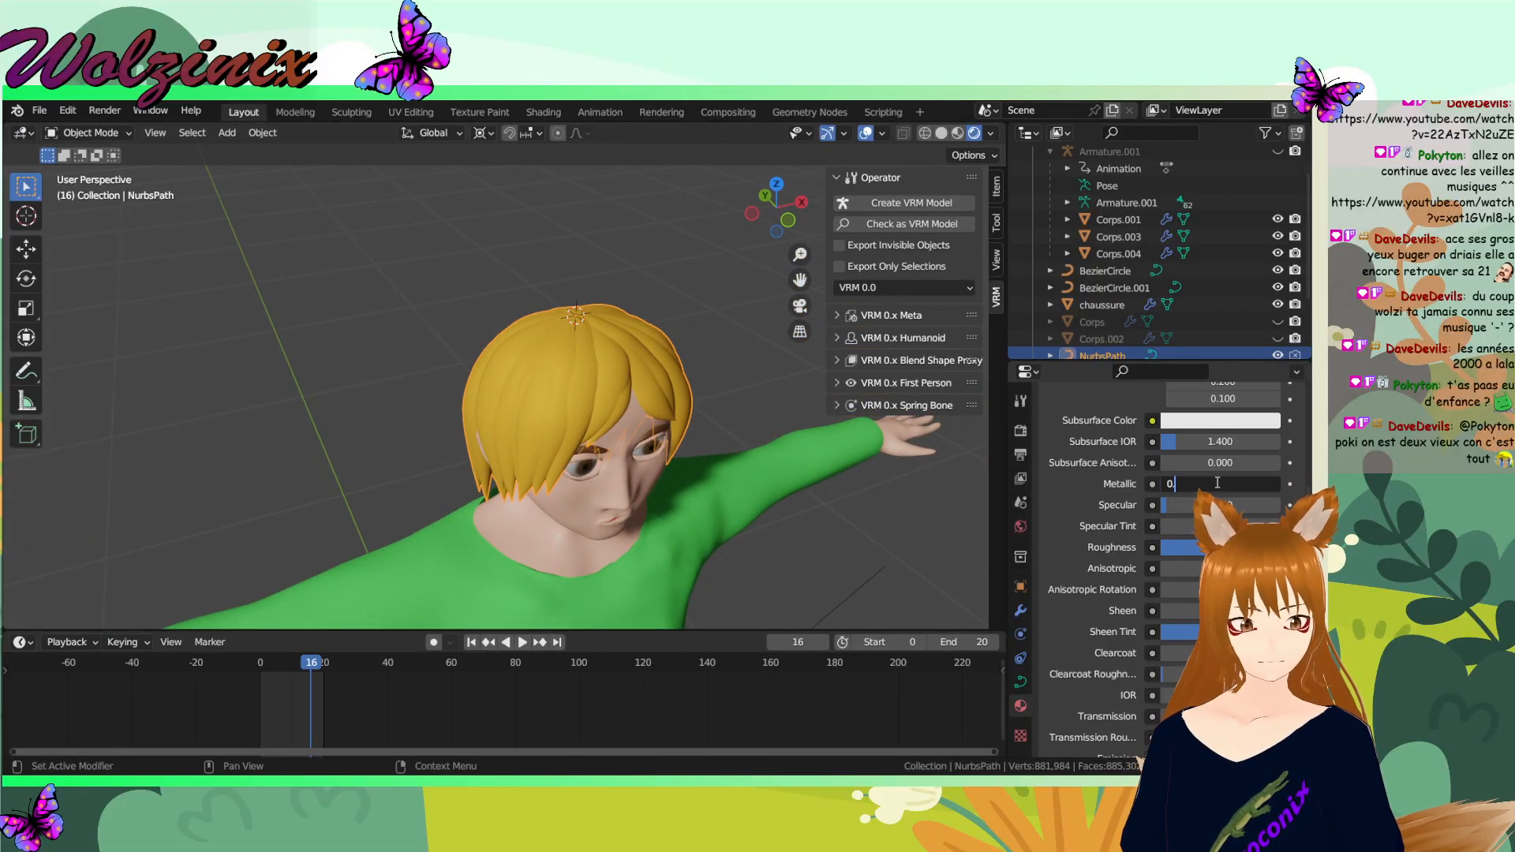
pyautogui.write('10')
pyautogui.press('Return')
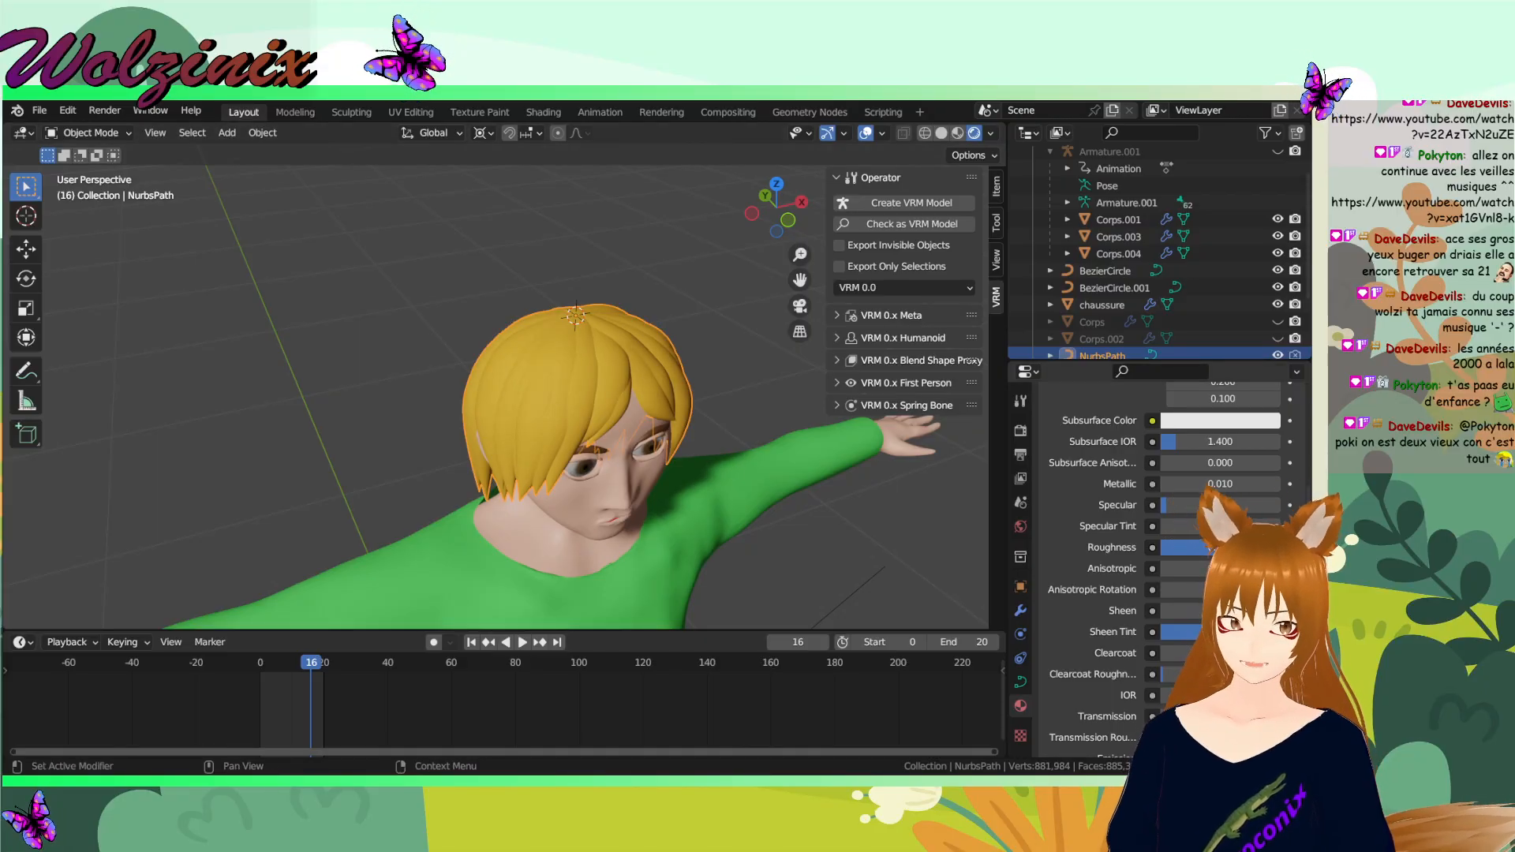
# - Try a Specular value of 0.5 on the hair material
pyautogui.click(1219, 505)
pyautogui.write('0.')
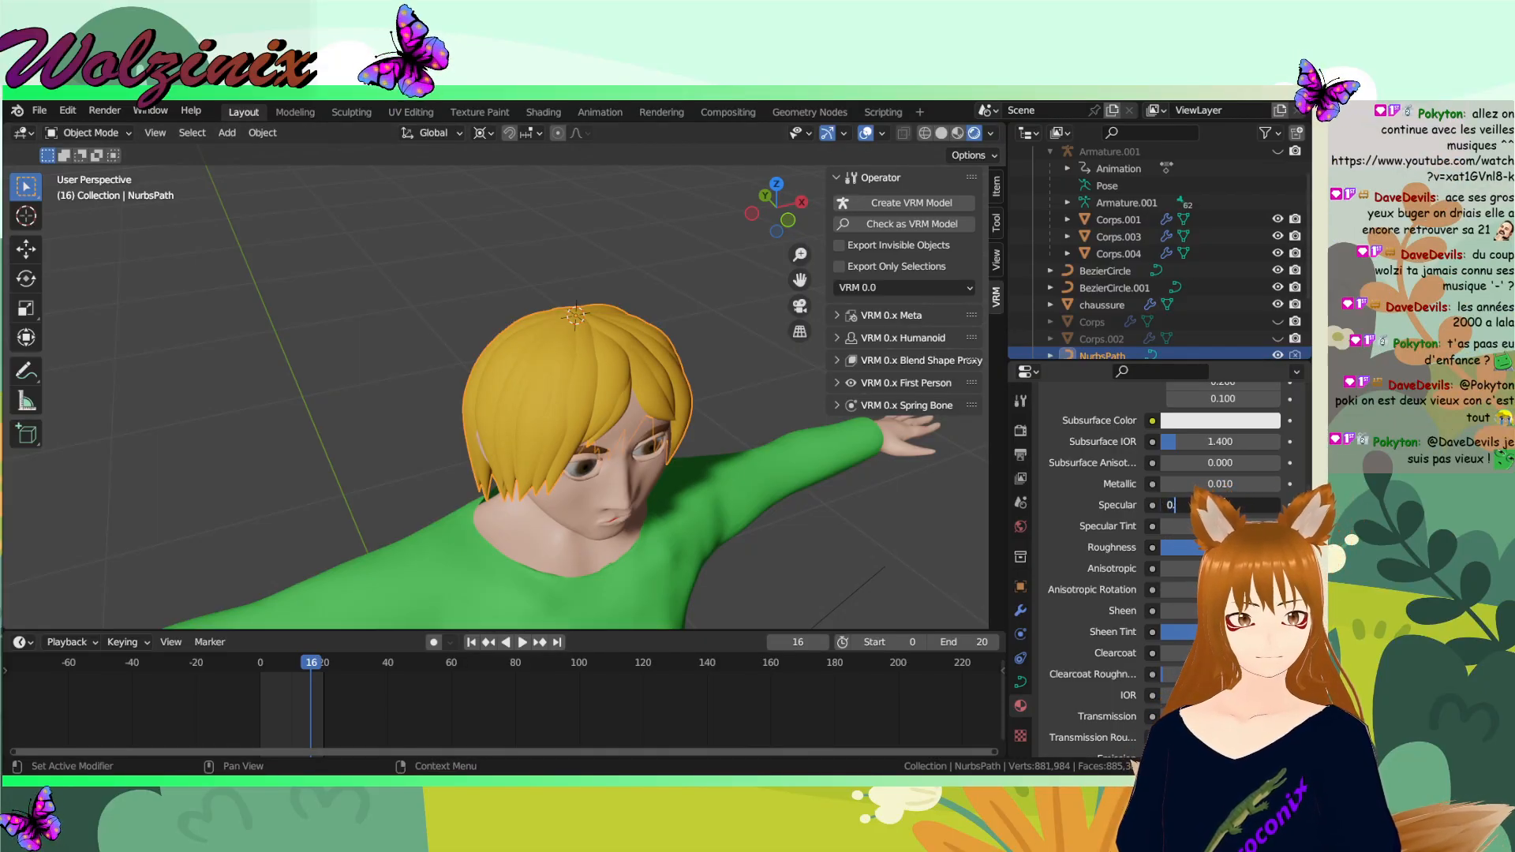
pyautogui.write('5')
pyautogui.press('Return')
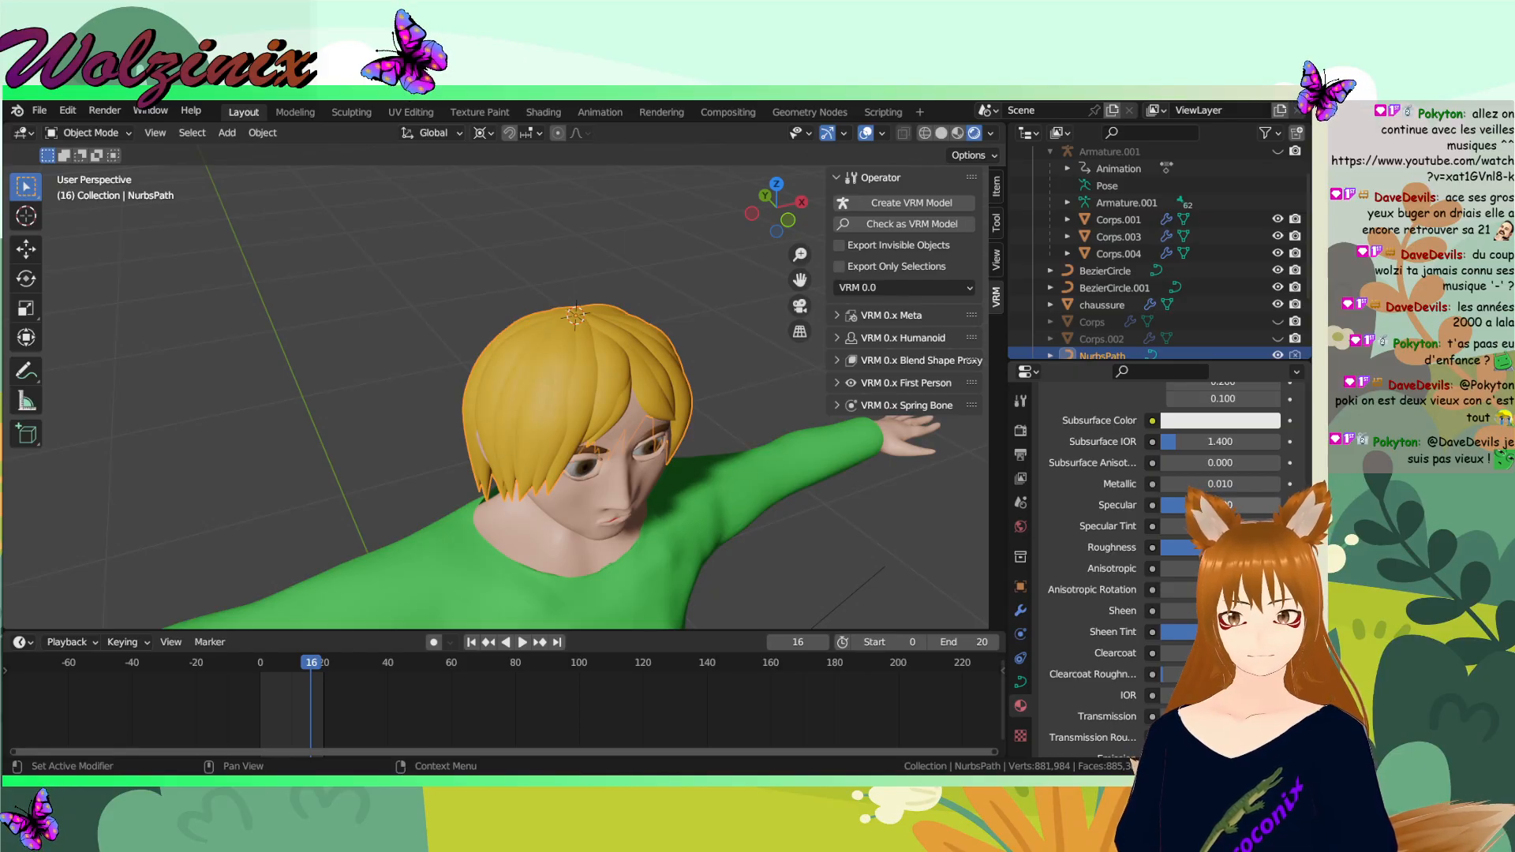
# - Set the hair material's Specular to 0.1 and save the file
pyautogui.click(1247, 508)
pyautogui.write('0.1')
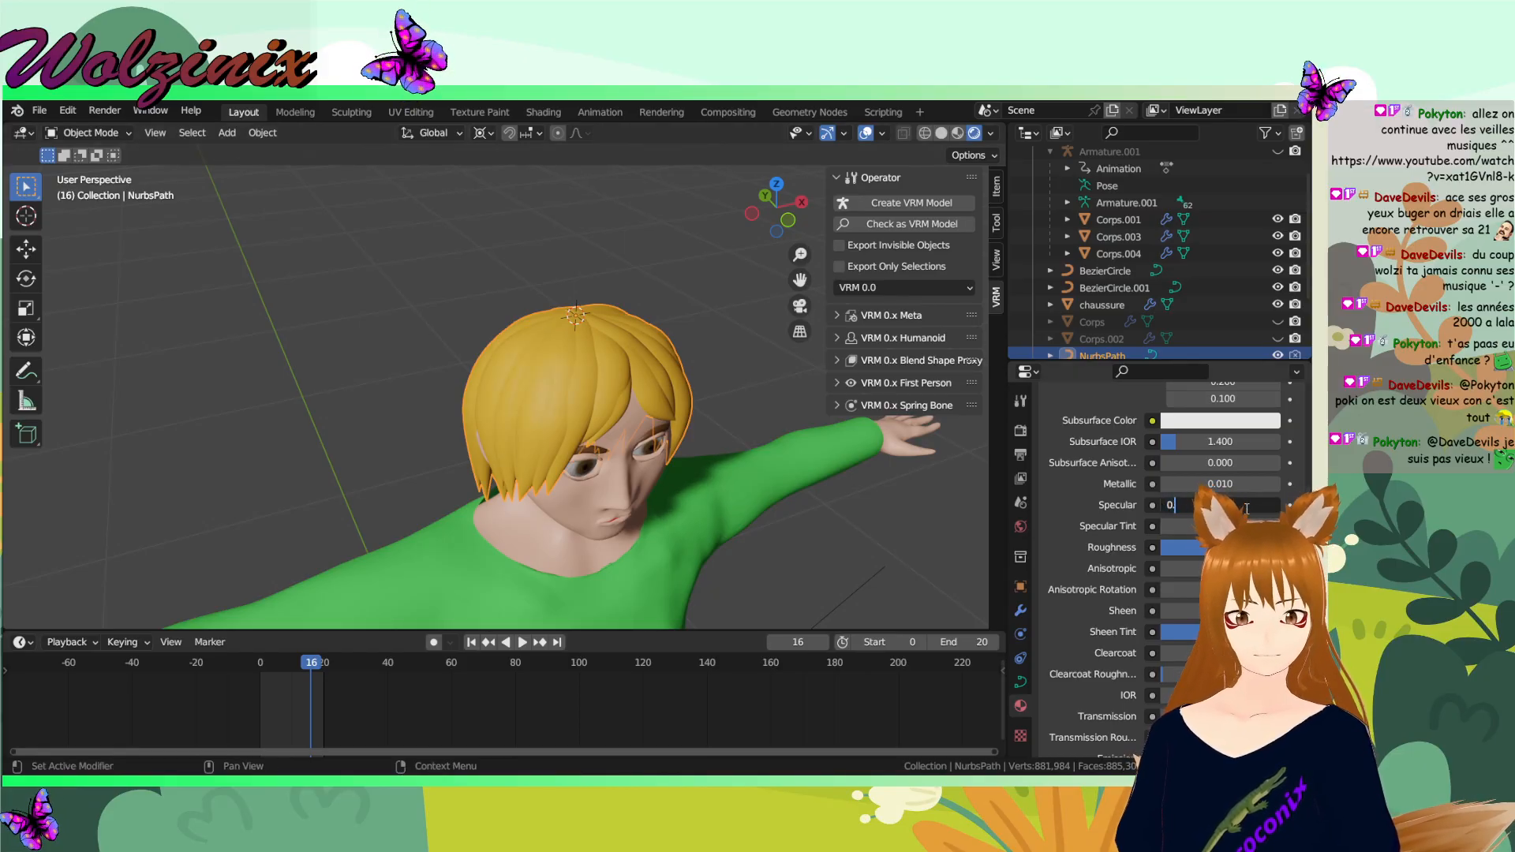
pyautogui.press('Return')
pyautogui.moveTo(651, 416); pyautogui.dragTo(674, 368, button='middle')
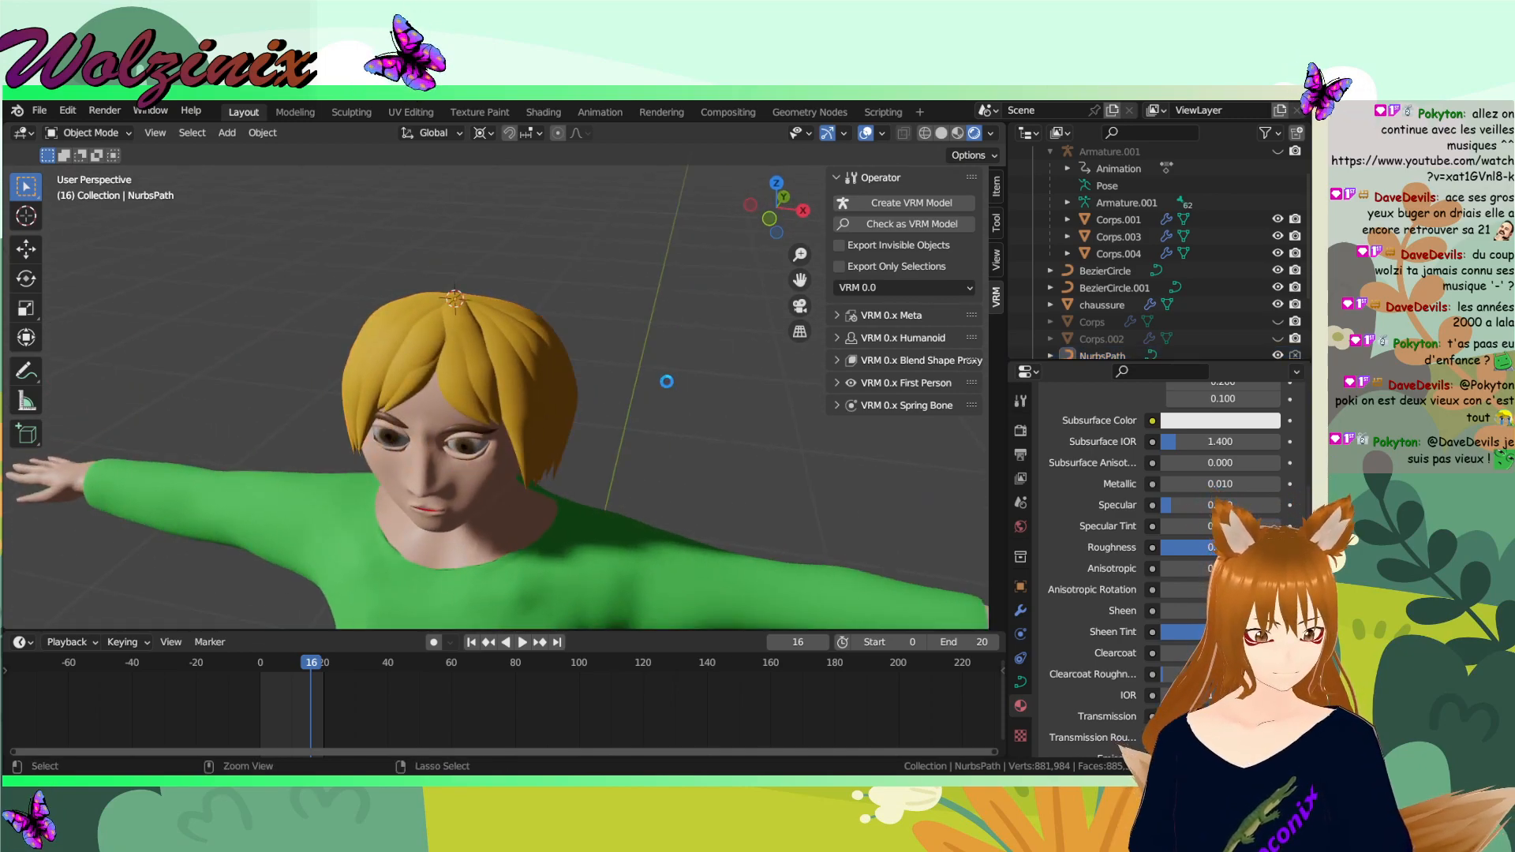
pyautogui.scroll(-5, 680, 386)
pyautogui.hotkey('ctrl', 's')
# - Check the character from several angles and select the eyes' mesh in the face
pyautogui.moveTo(747, 454); pyautogui.dragTo(825, 428, button='middle')
pyautogui.scroll(-3, 1105, 552)
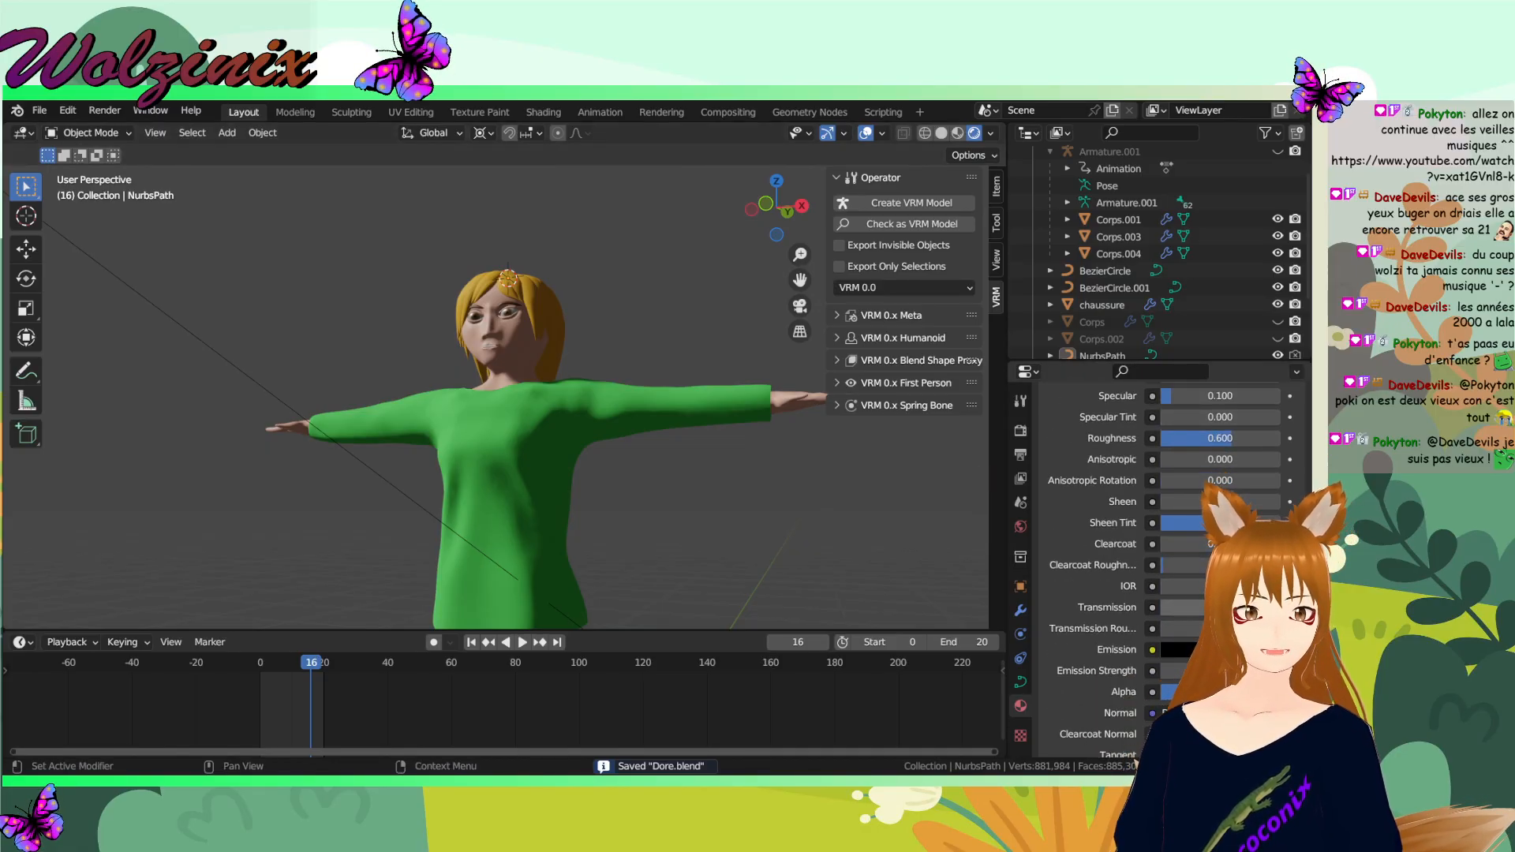
pyautogui.moveTo(652, 424); pyautogui.dragTo(675, 479, button='middle')
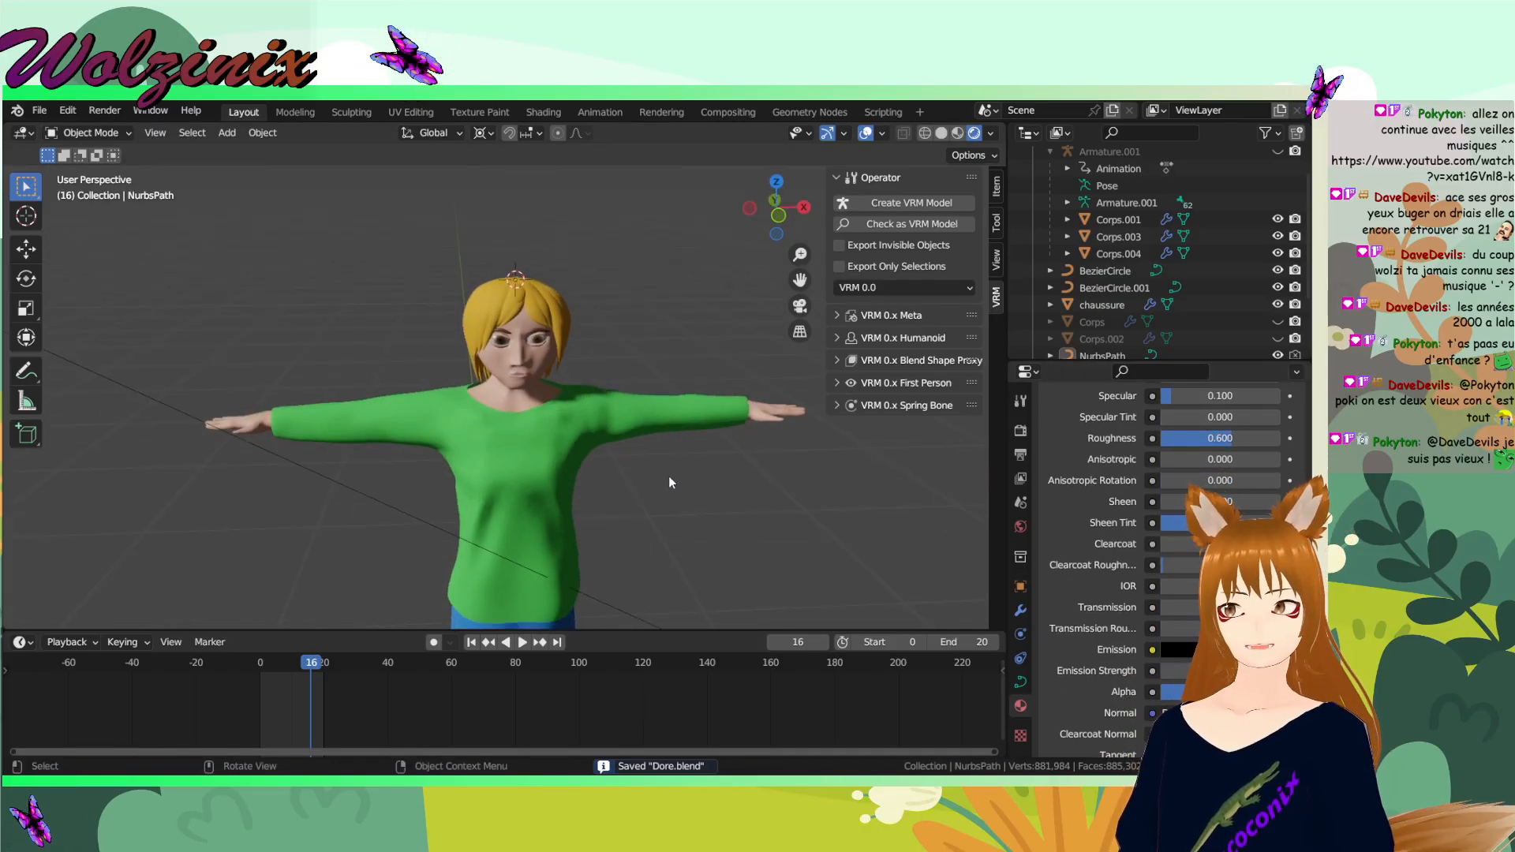
pyautogui.scroll(4, 664, 387)
pyautogui.moveTo(663, 382); pyautogui.dragTo(656, 430, button='middle')
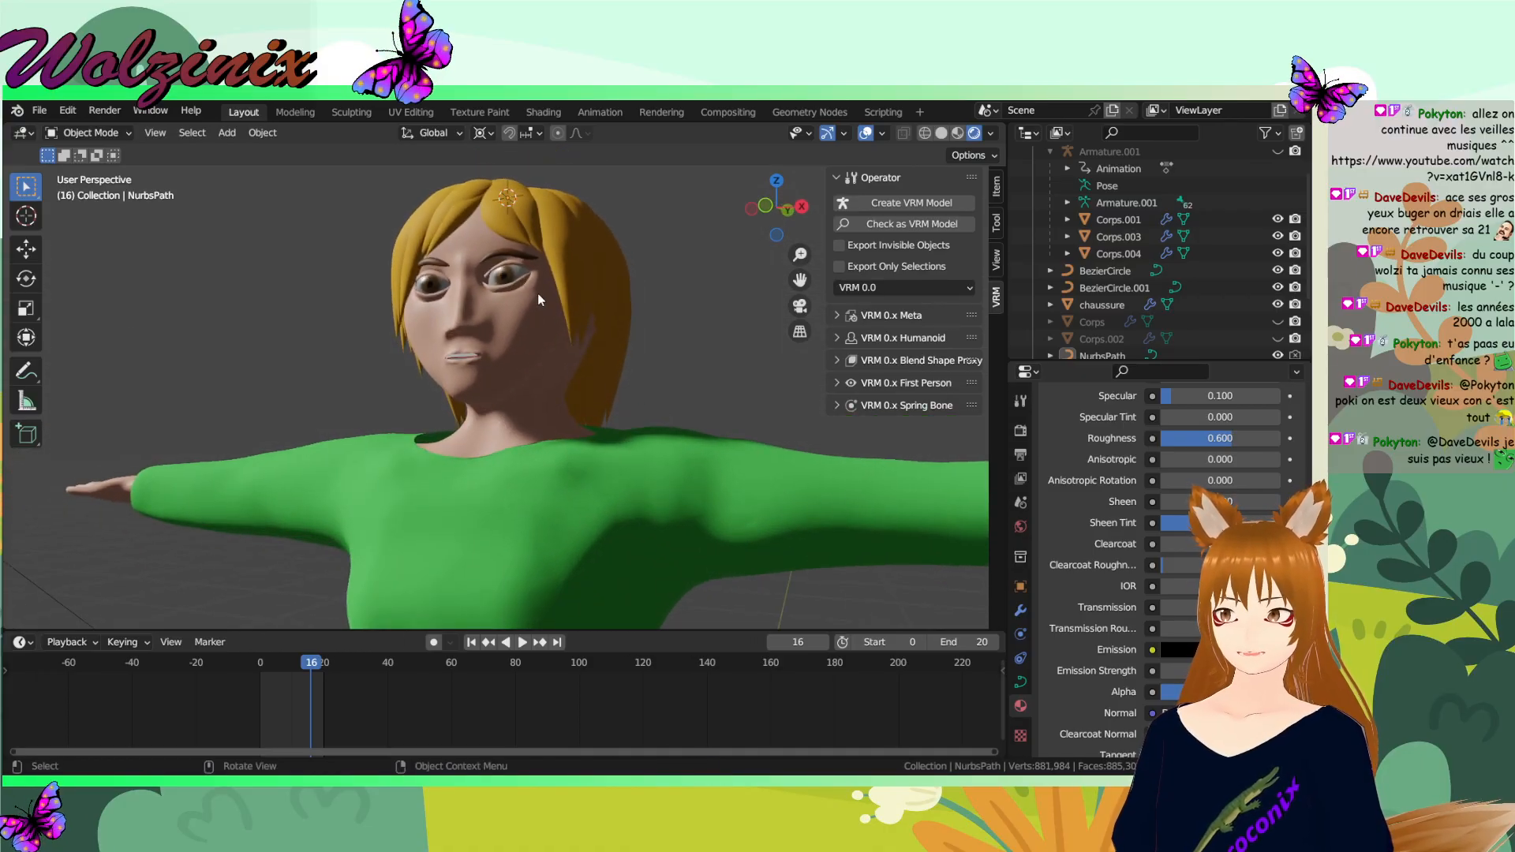
pyautogui.click(517, 276)
pyautogui.click(692, 365)
pyautogui.moveTo(690, 367); pyautogui.dragTo(647, 408, button='middle')
pyautogui.scroll(4, 738, 371)
pyautogui.scroll(1, 649, 406)
pyautogui.click(689, 326)
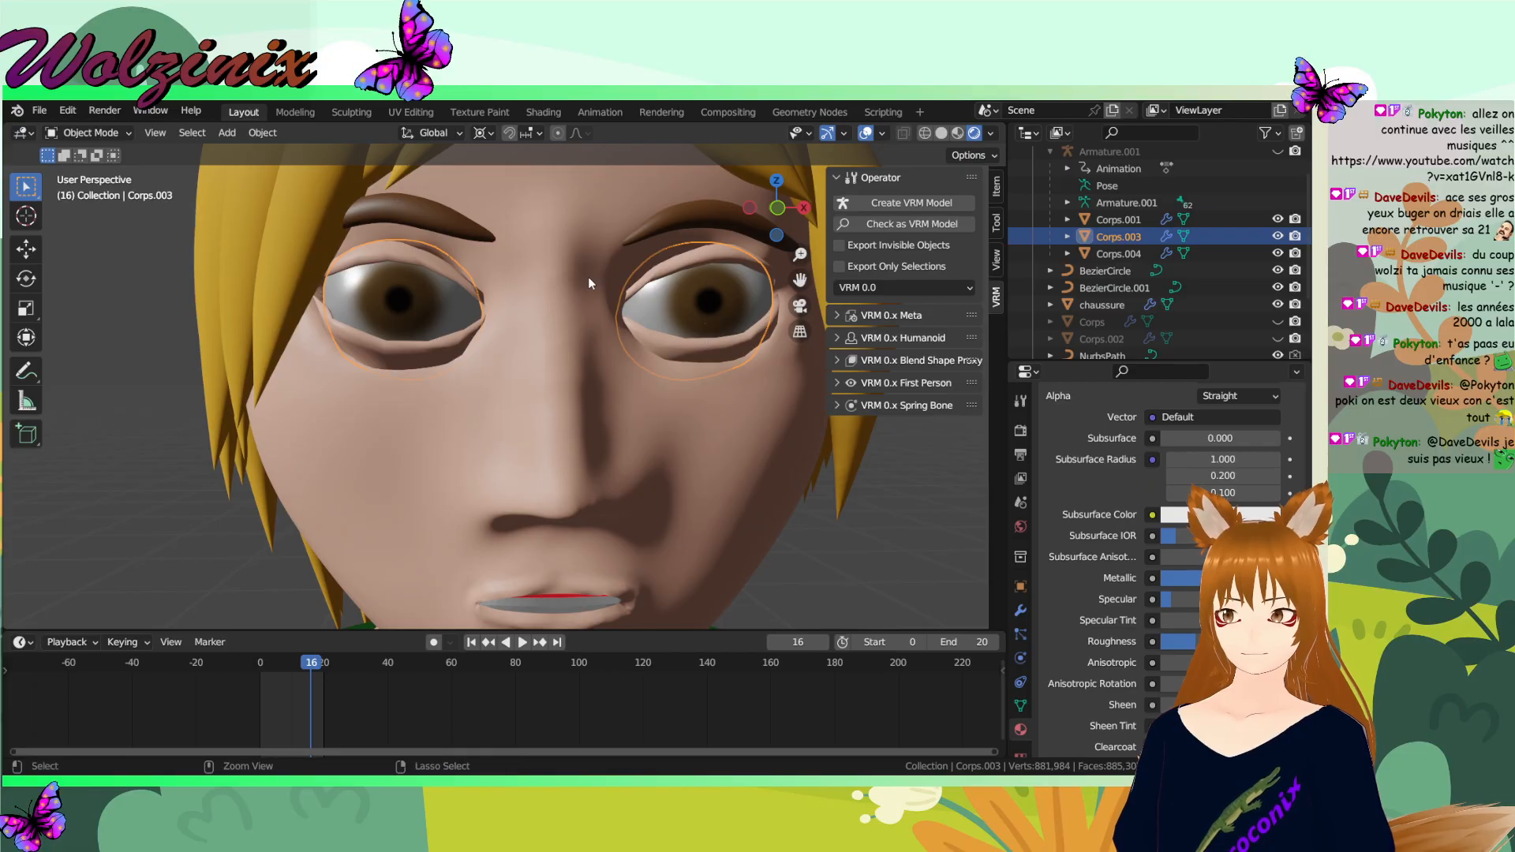
# - Switch to the Texture Paint workspace for the eyes' Yeux texture and save the file
pyautogui.click(479, 112)
pyautogui.hotkey('ctrl', 's')
pyautogui.scroll(10, 286, 495)
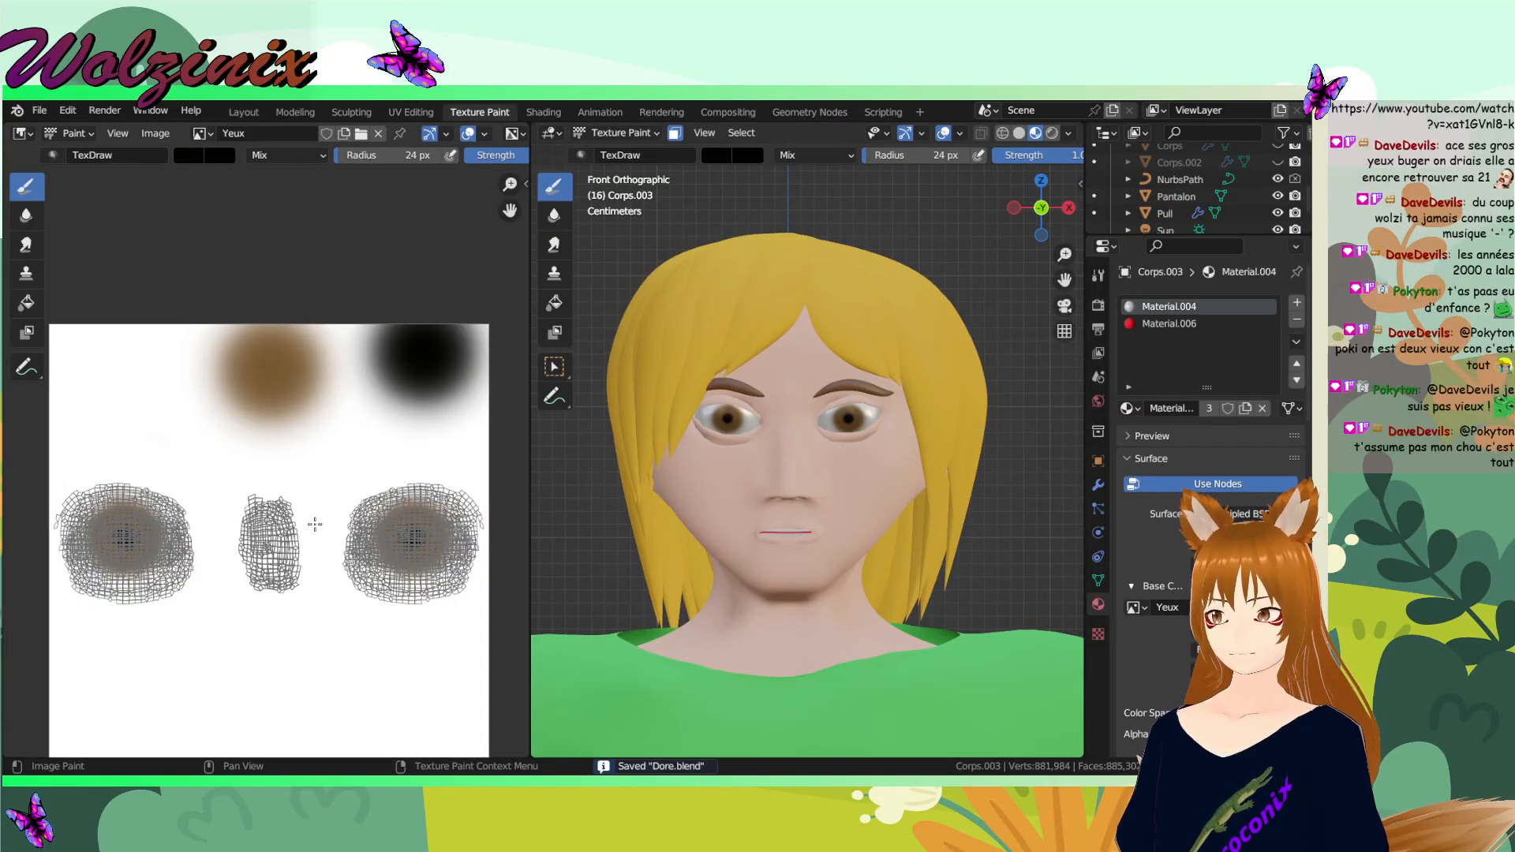
# - Give the TexDraw brush a light pink colour with Red at 1.000 and a radius of 1 px
pyautogui.click(201, 155)
pyautogui.moveTo(320, 247); pyautogui.dragTo(320, 173)
pyautogui.moveTo(243, 273); pyautogui.dragTo(245, 259)
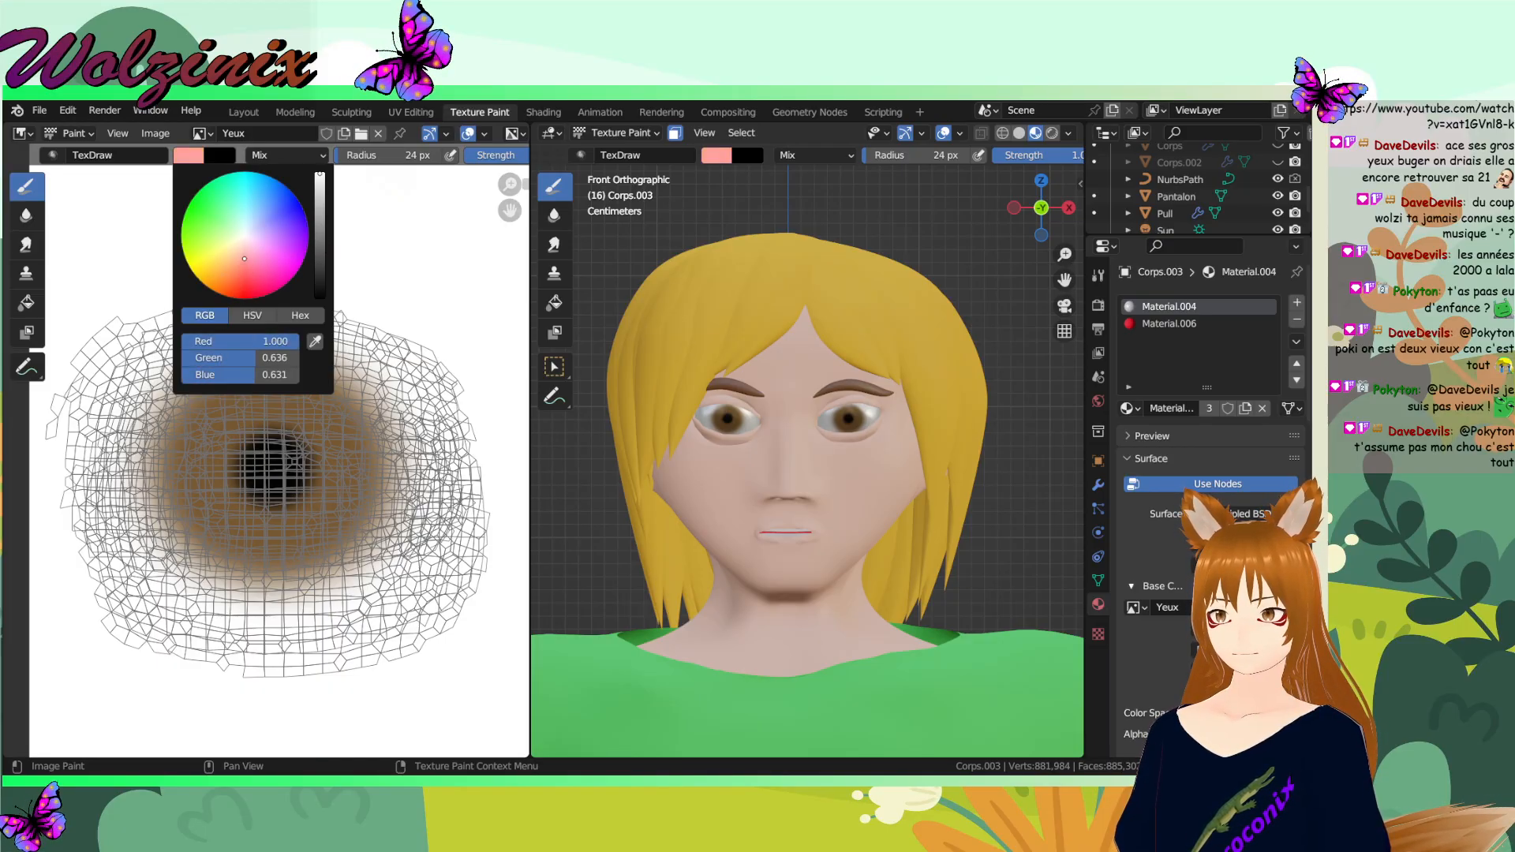
pyautogui.scroll(4, 395, 394)
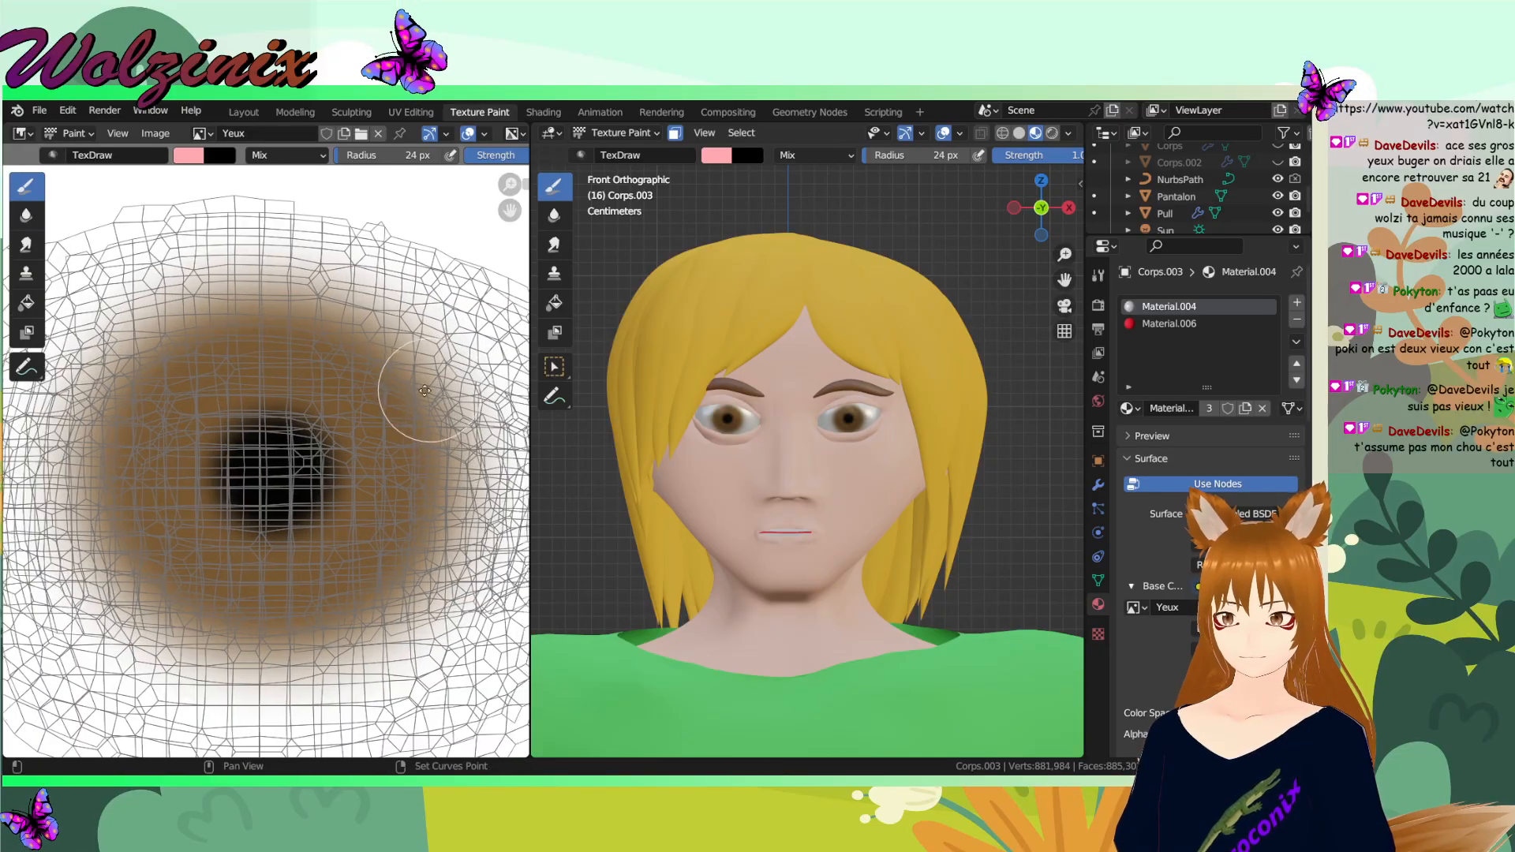
pyautogui.press('f')
pyautogui.click(270, 445)
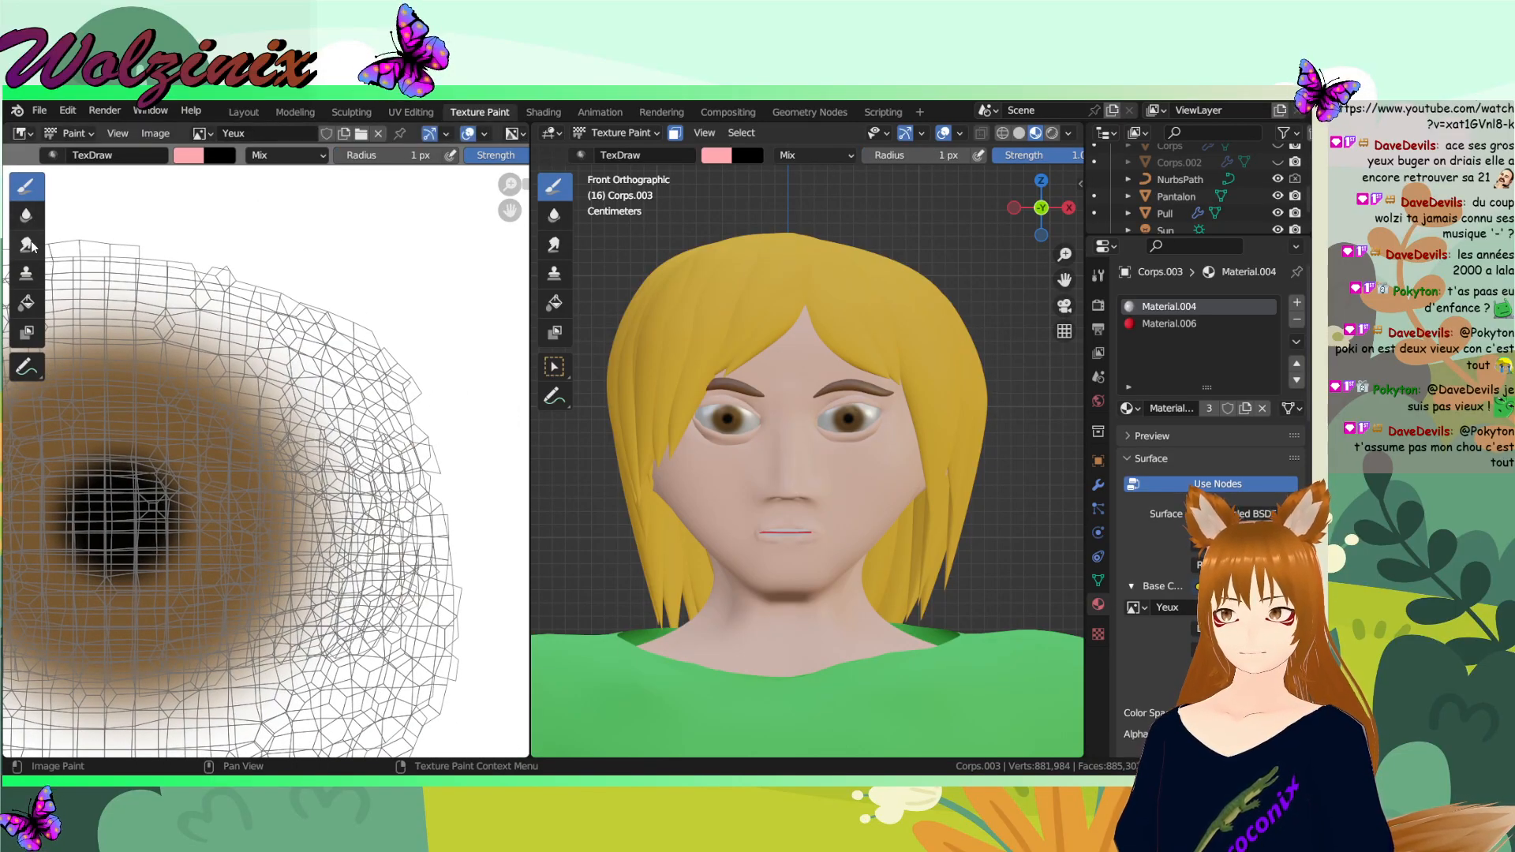
# - Switch to the Clone brush and set the brush radius to 11 px
pyautogui.click(27, 276)
pyautogui.press('f')
pyautogui.click(313, 382)
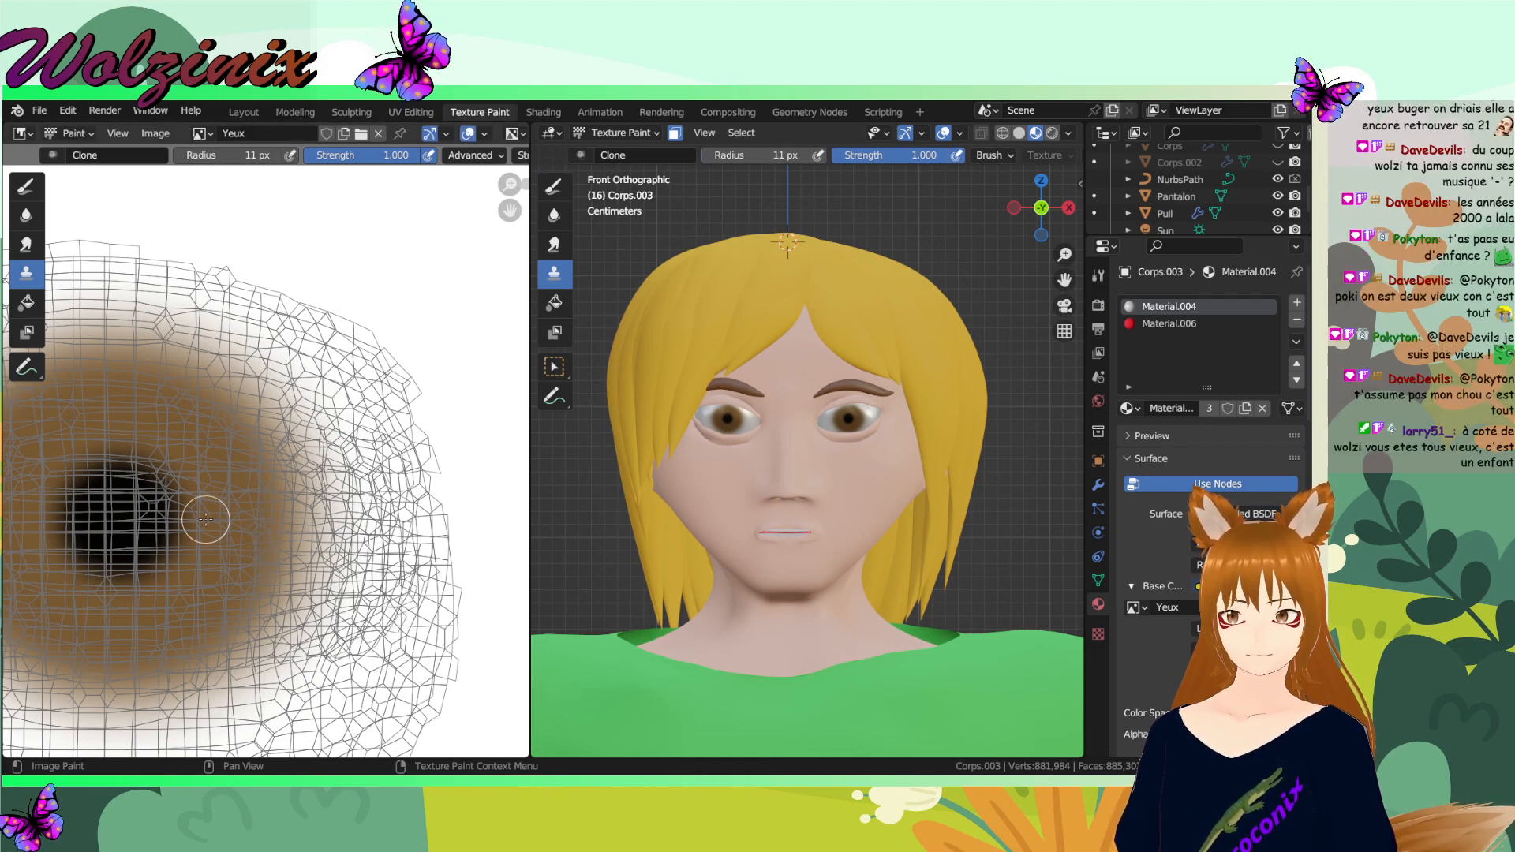
# - Try a pink dab and a short stroke beside the brown iris with the TexDraw brush, and undo them
pyautogui.click(25, 188)
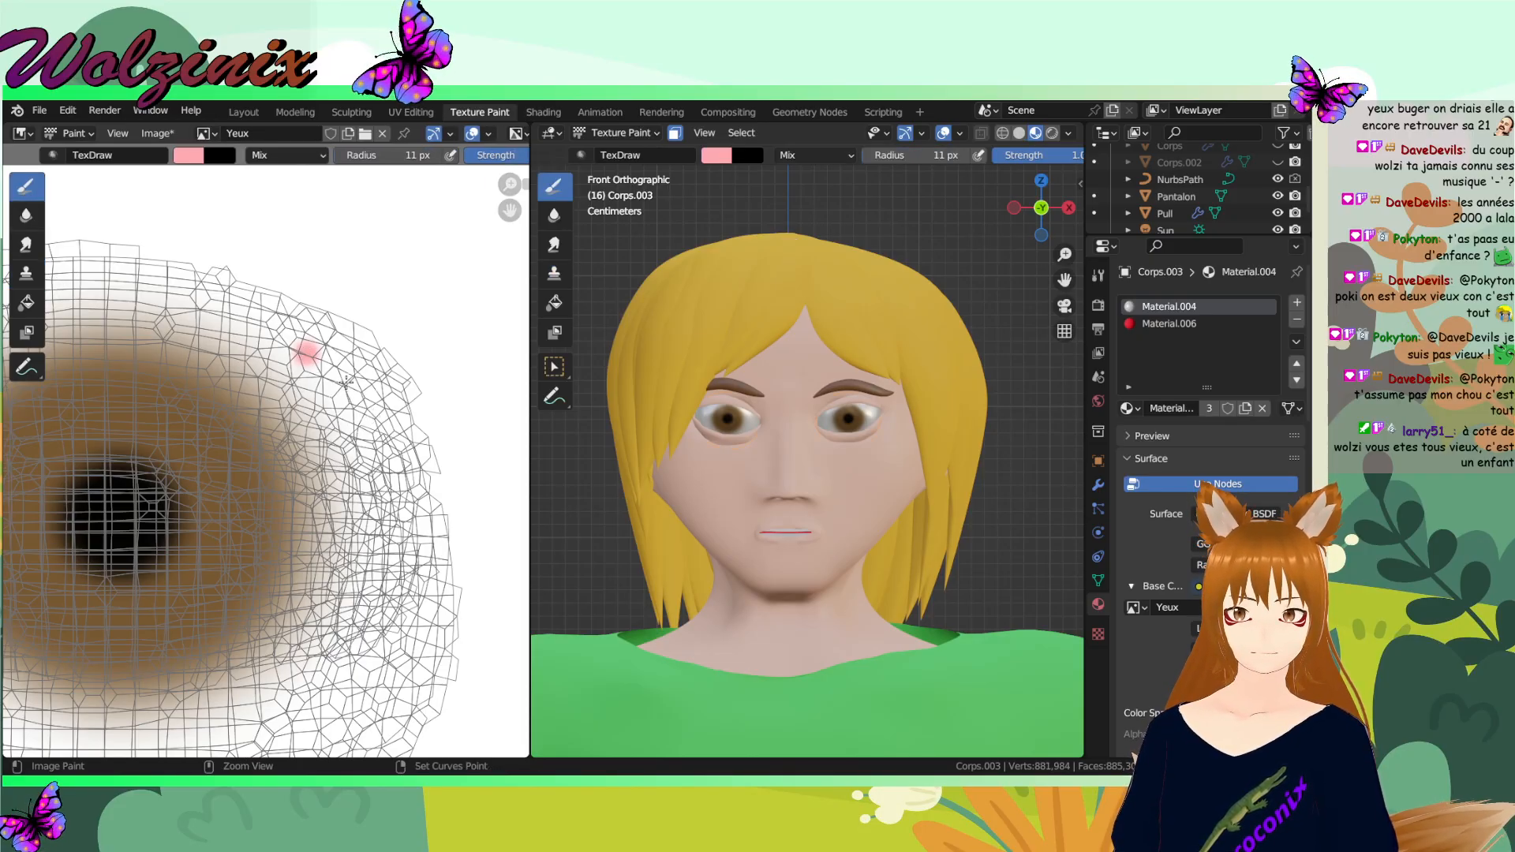
pyautogui.hotkey('ctrl', 'z')
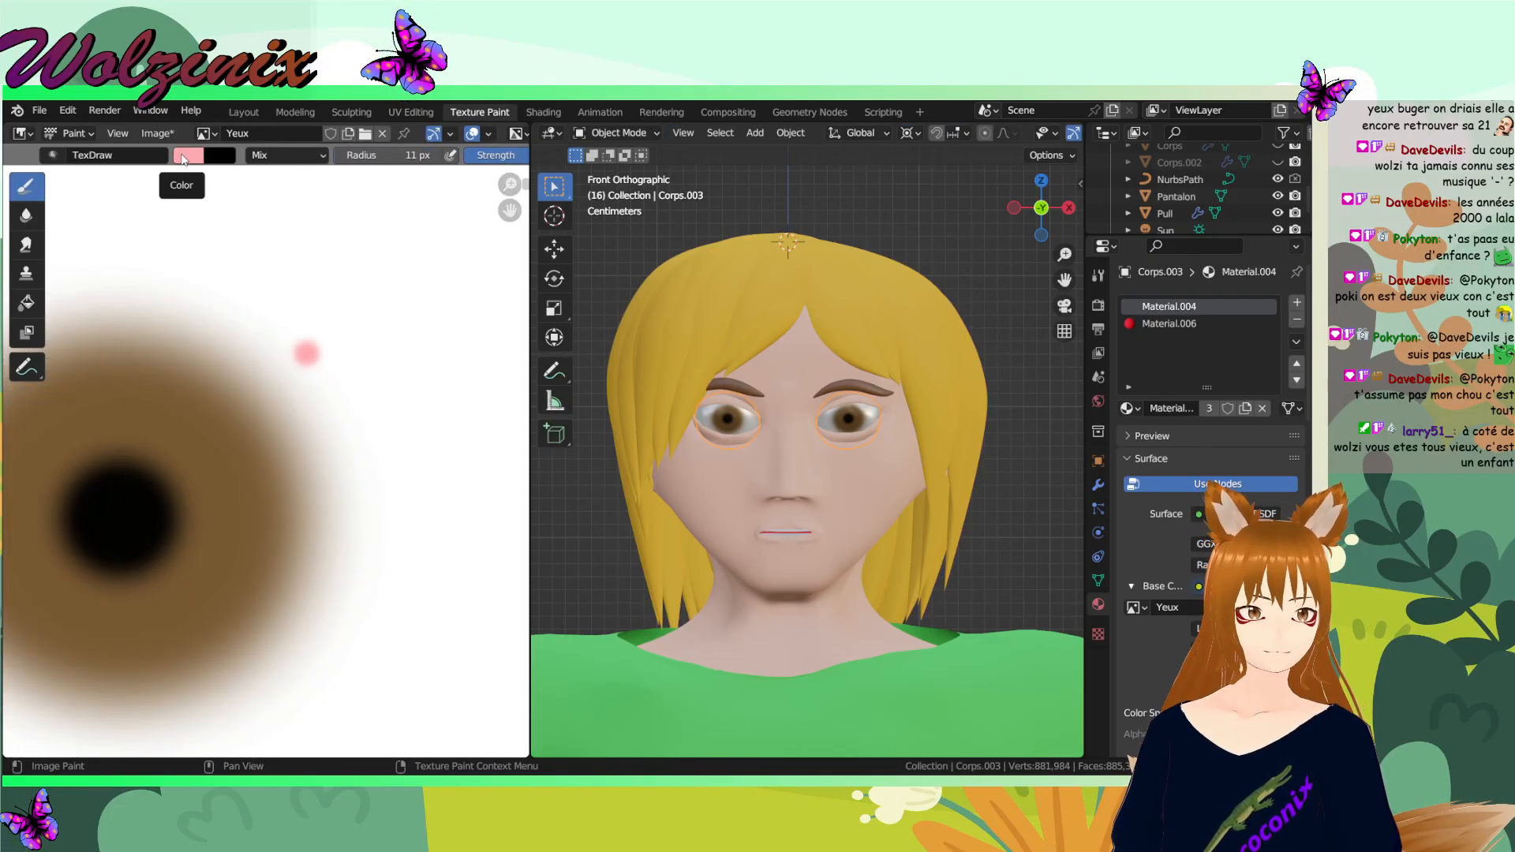
pyautogui.moveTo(359, 431); pyautogui.dragTo(259, 472)
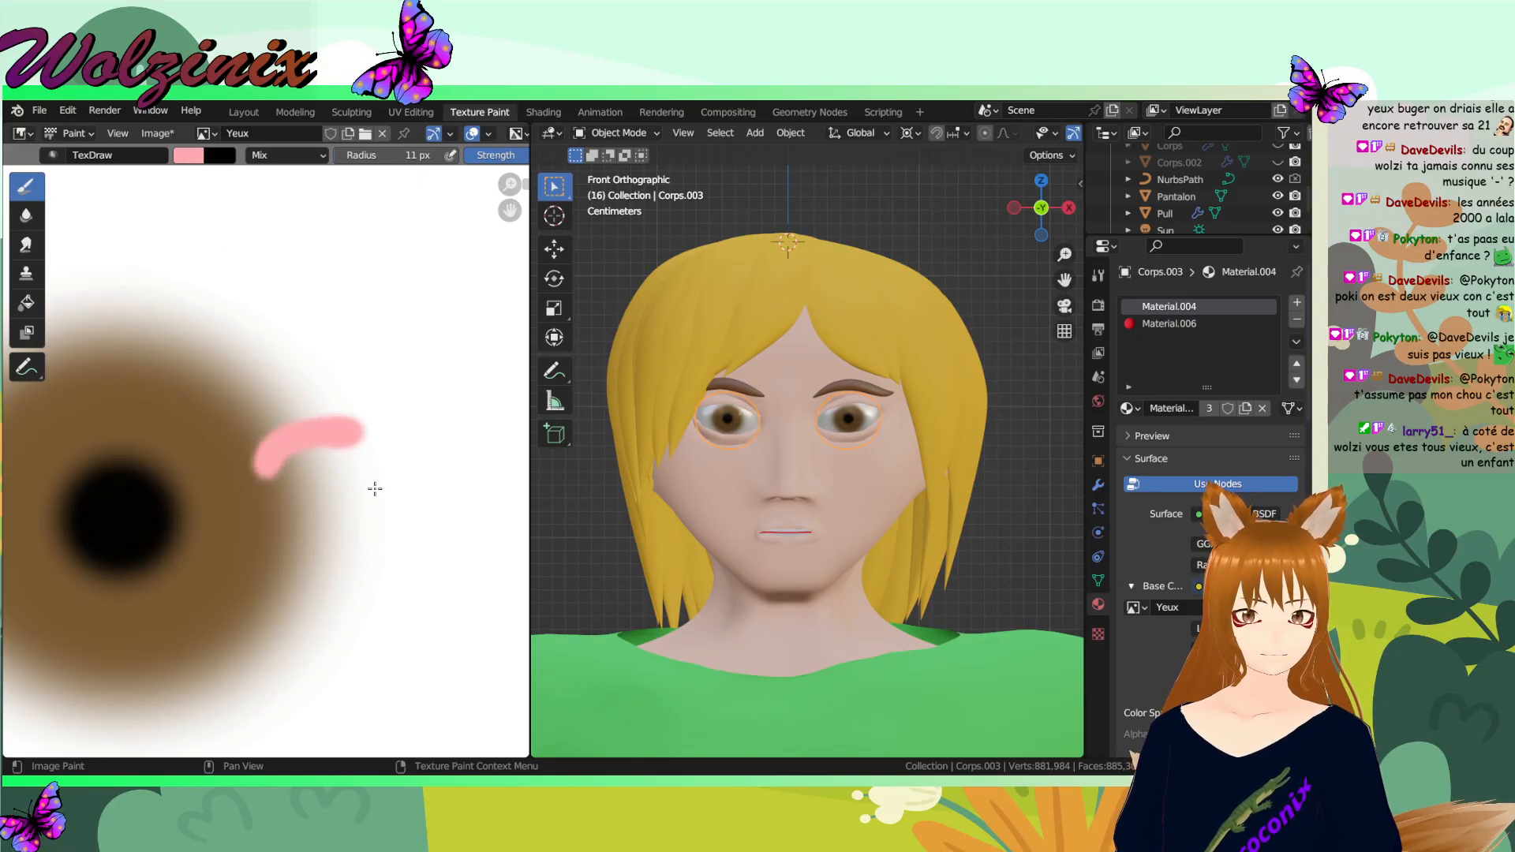
pyautogui.hotkey('ctrl', 'z')
# - Try a longer pink stroke along the iris's outer edge, choose the Soften brush, and undo the stroke
pyautogui.moveTo(251, 354)
pyautogui.mouseDown()
pyautogui.moveTo(359, 423)
pyautogui.moveTo(346, 517)
pyautogui.moveTo(358, 539)
pyautogui.mouseUp()
pyautogui.click(191, 154)
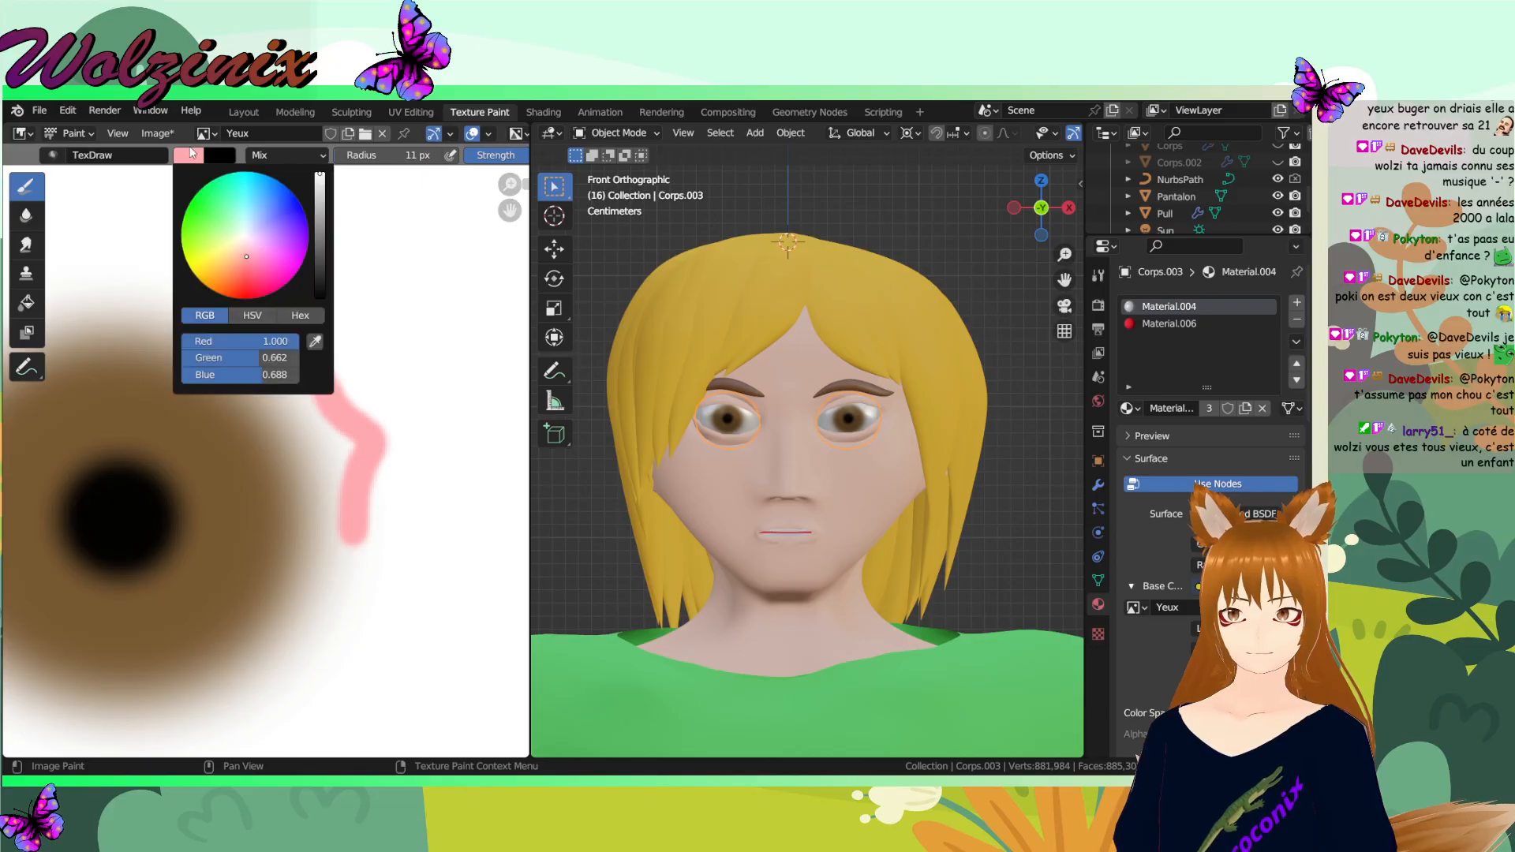
pyautogui.click(26, 215)
pyautogui.hotkey('ctrl', 'z')
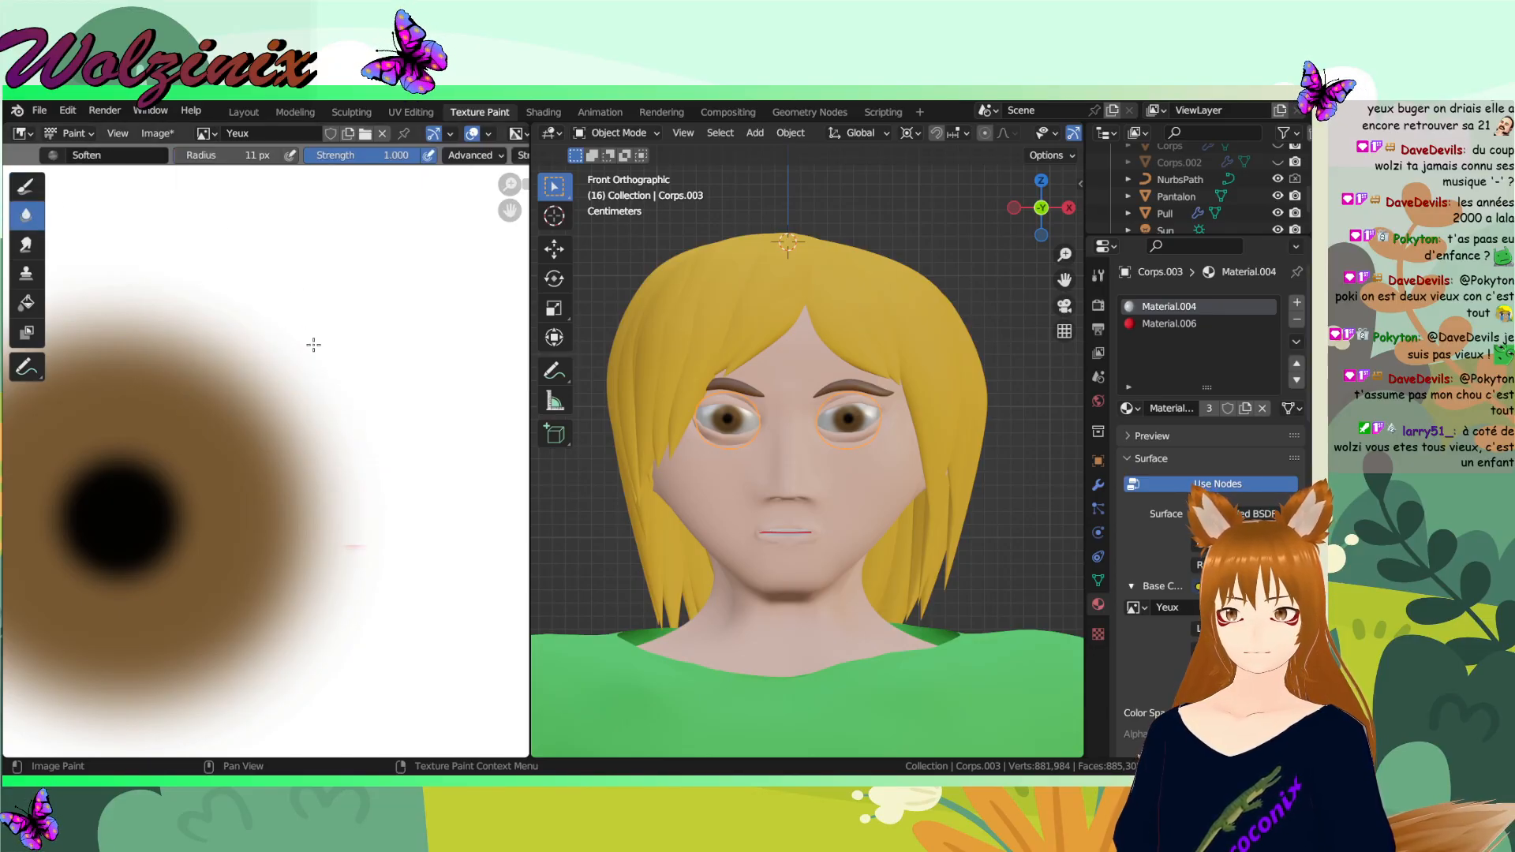
# - Try a pink stroke across the brown iris with the TexDraw brush, undo it, and try the Clone brush instead
pyautogui.scroll(-2, 297, 468)
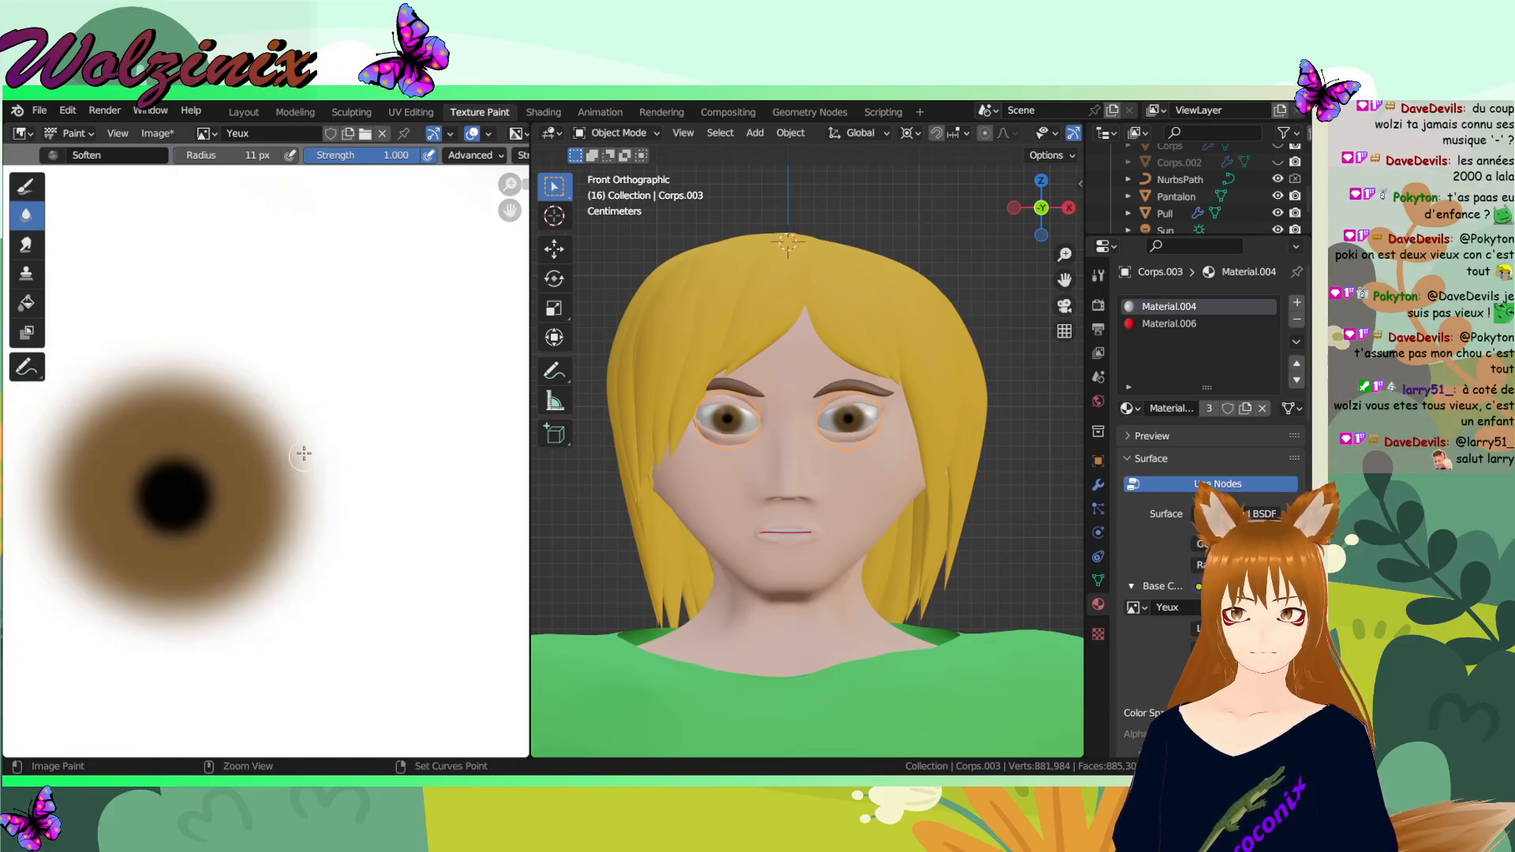
pyautogui.click(27, 187)
pyautogui.moveTo(219, 385); pyautogui.dragTo(183, 451)
pyautogui.hotkey('ctrl', 'z')
pyautogui.click(26, 214)
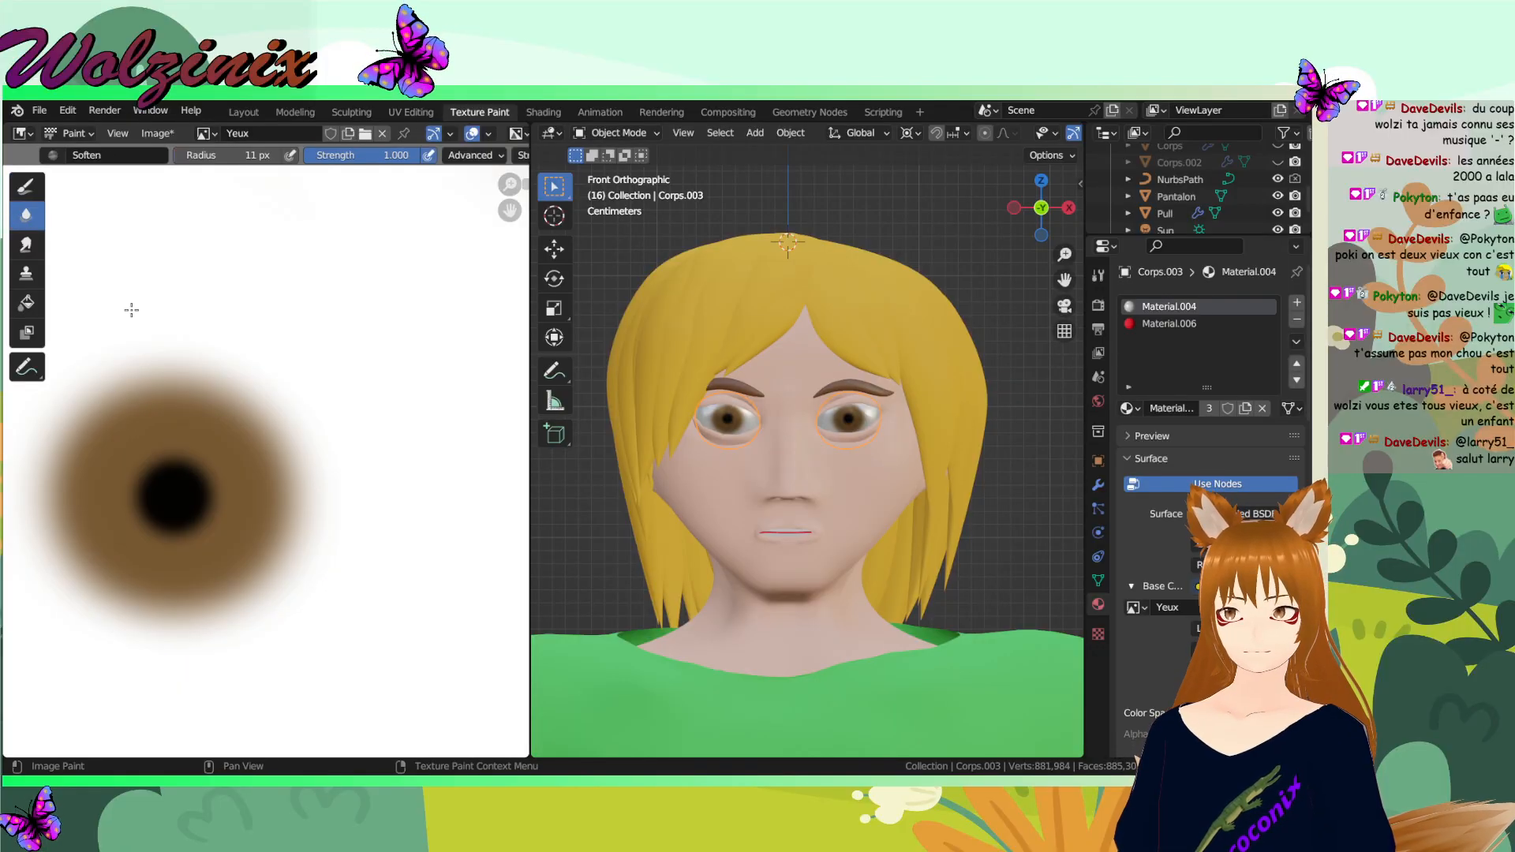
pyautogui.click(26, 187)
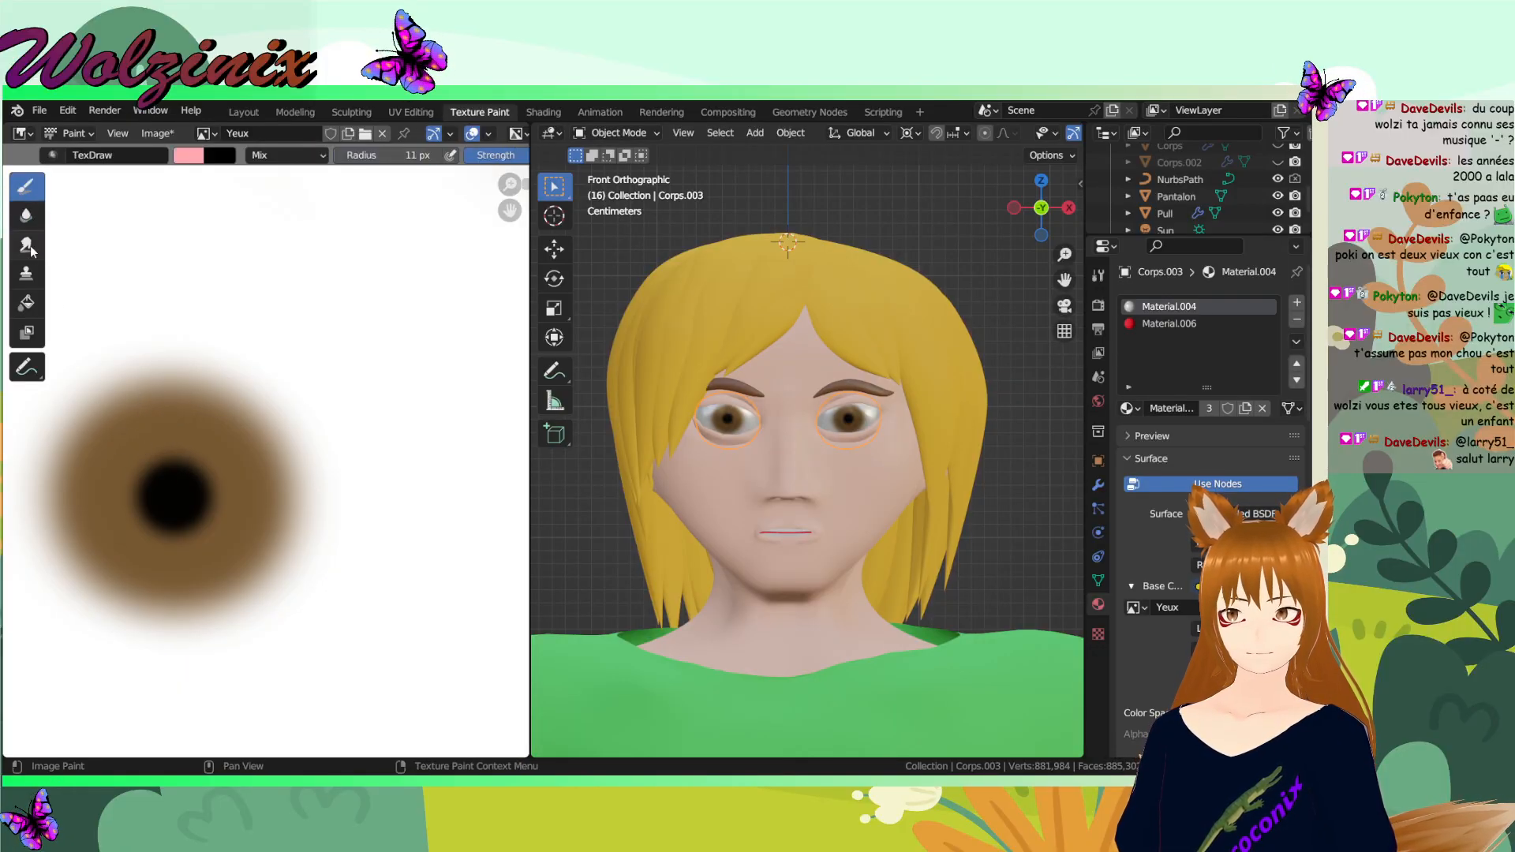
pyautogui.click(26, 274)
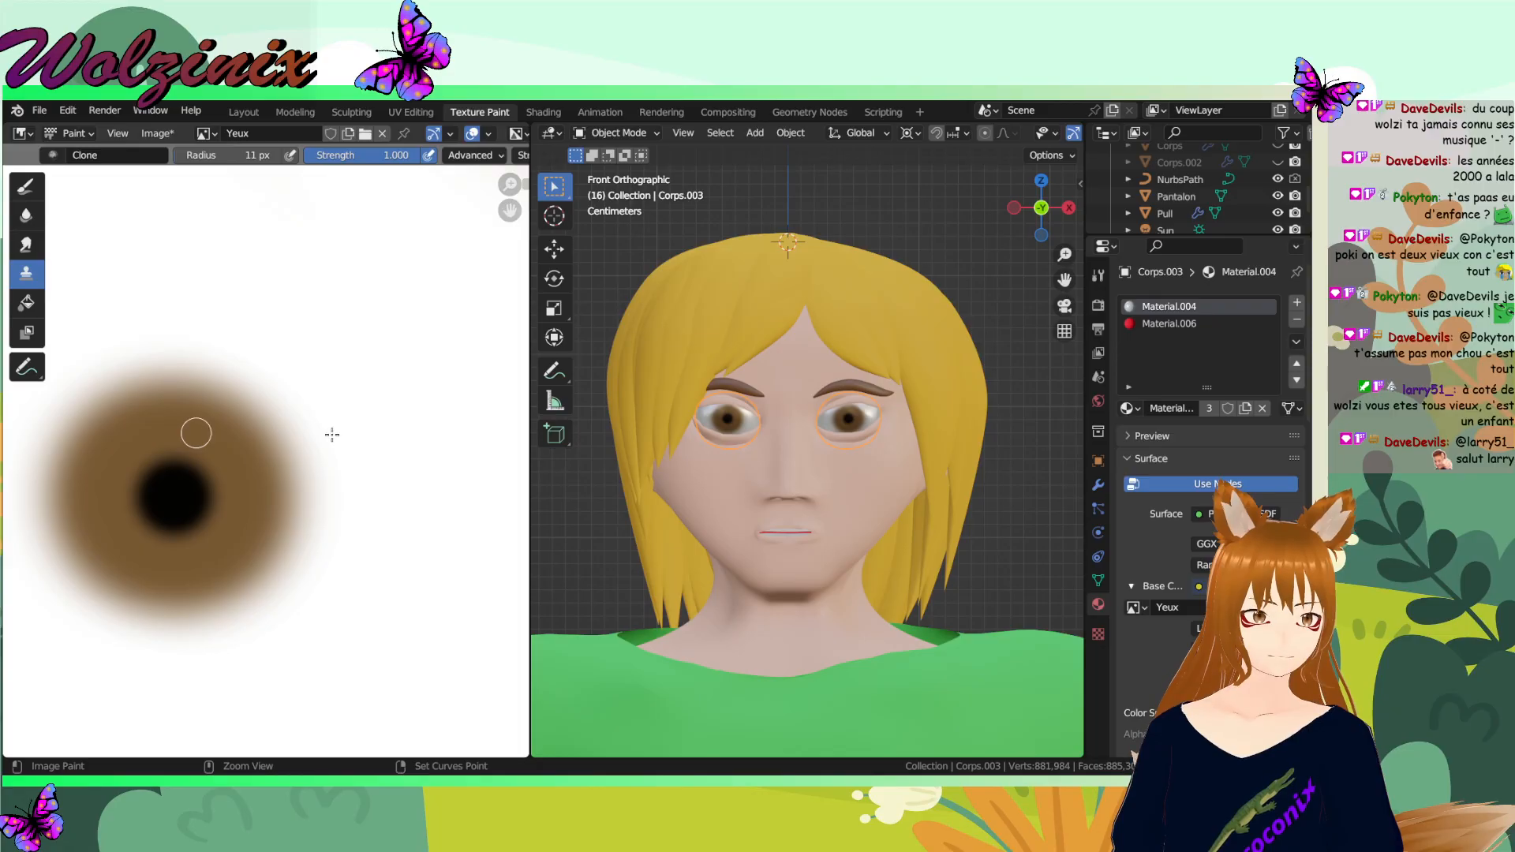
pyautogui.hotkey('ctrl', 'z')
pyautogui.scroll(3, 735, 456)
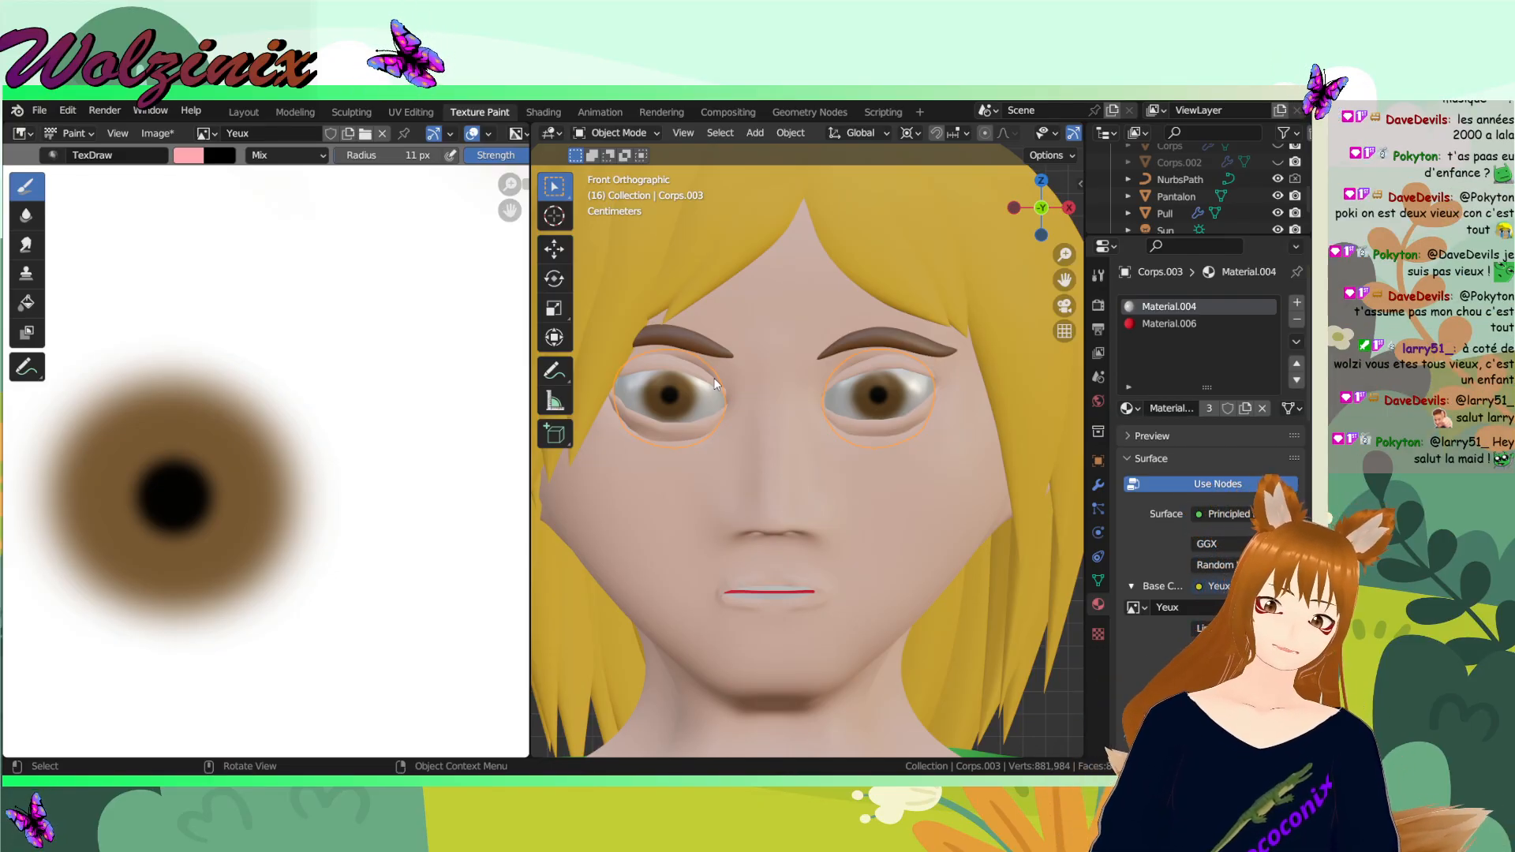
# - Switch to the browser, close the finished YouTube video, and return to Blender
pyautogui.hotkey('alt', 'Tab')
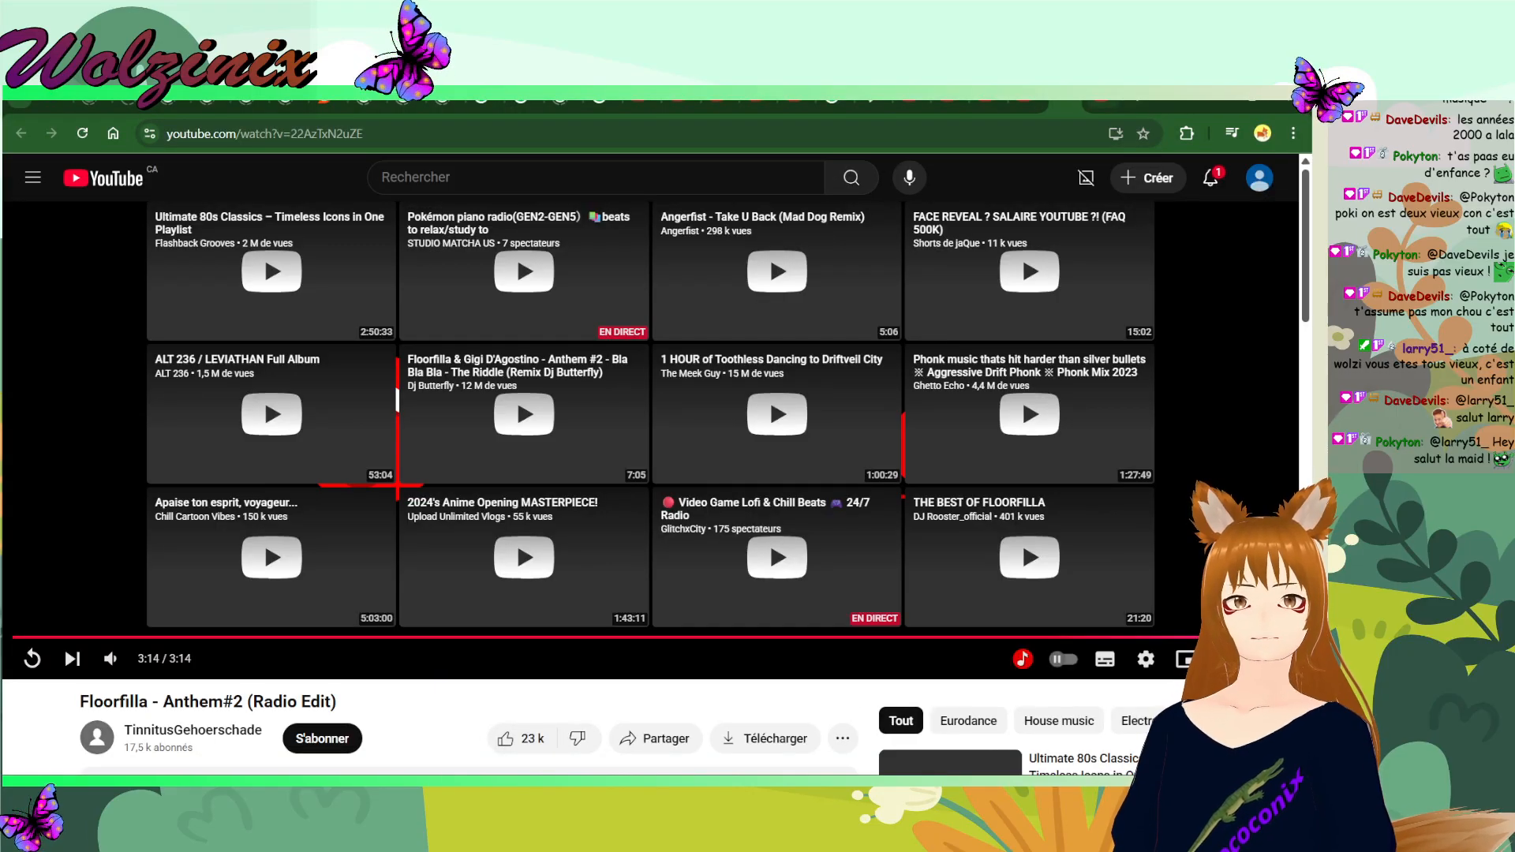
pyautogui.hotkey('ctrl', 'w')
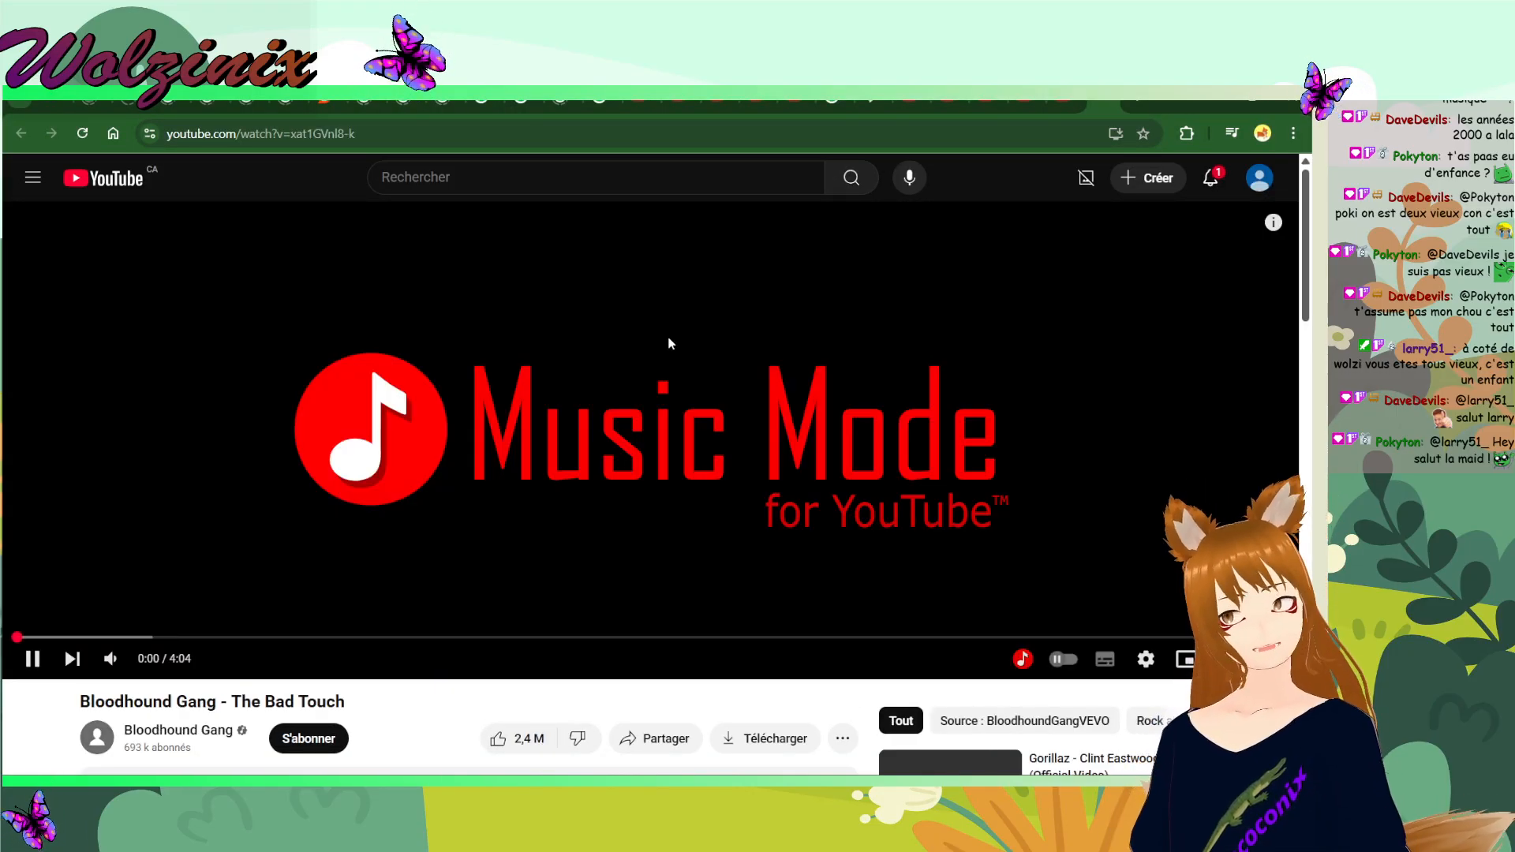
pyautogui.hotkey('alt', 'Tab')
# - Try a curved pink stroke just outside the brown iris with the TexDraw brush at 11 px
pyautogui.scroll(3, 380, 428)
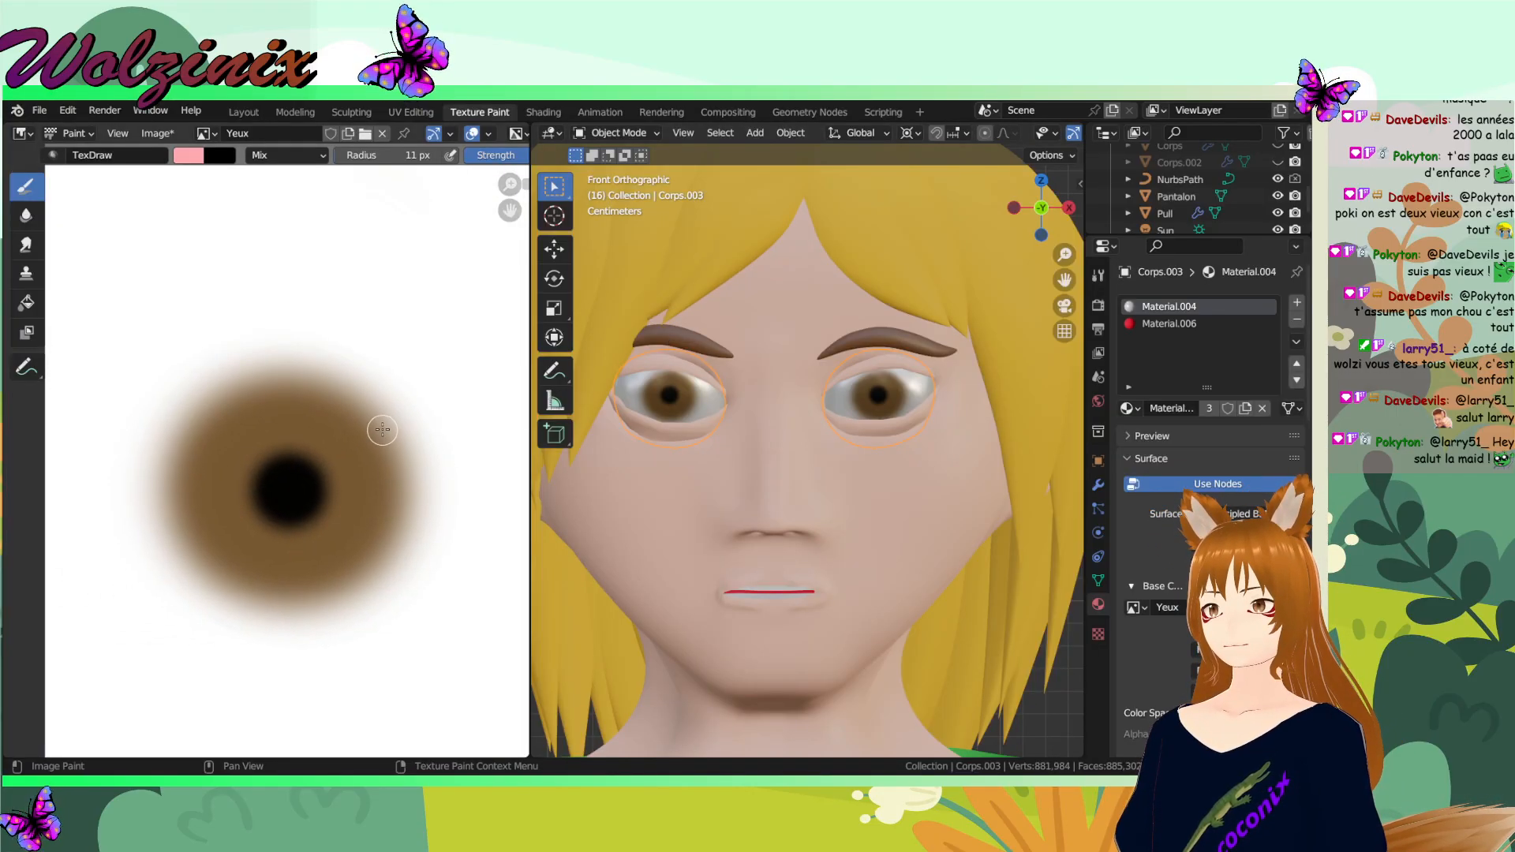
pyautogui.scroll(-6, 379, 429)
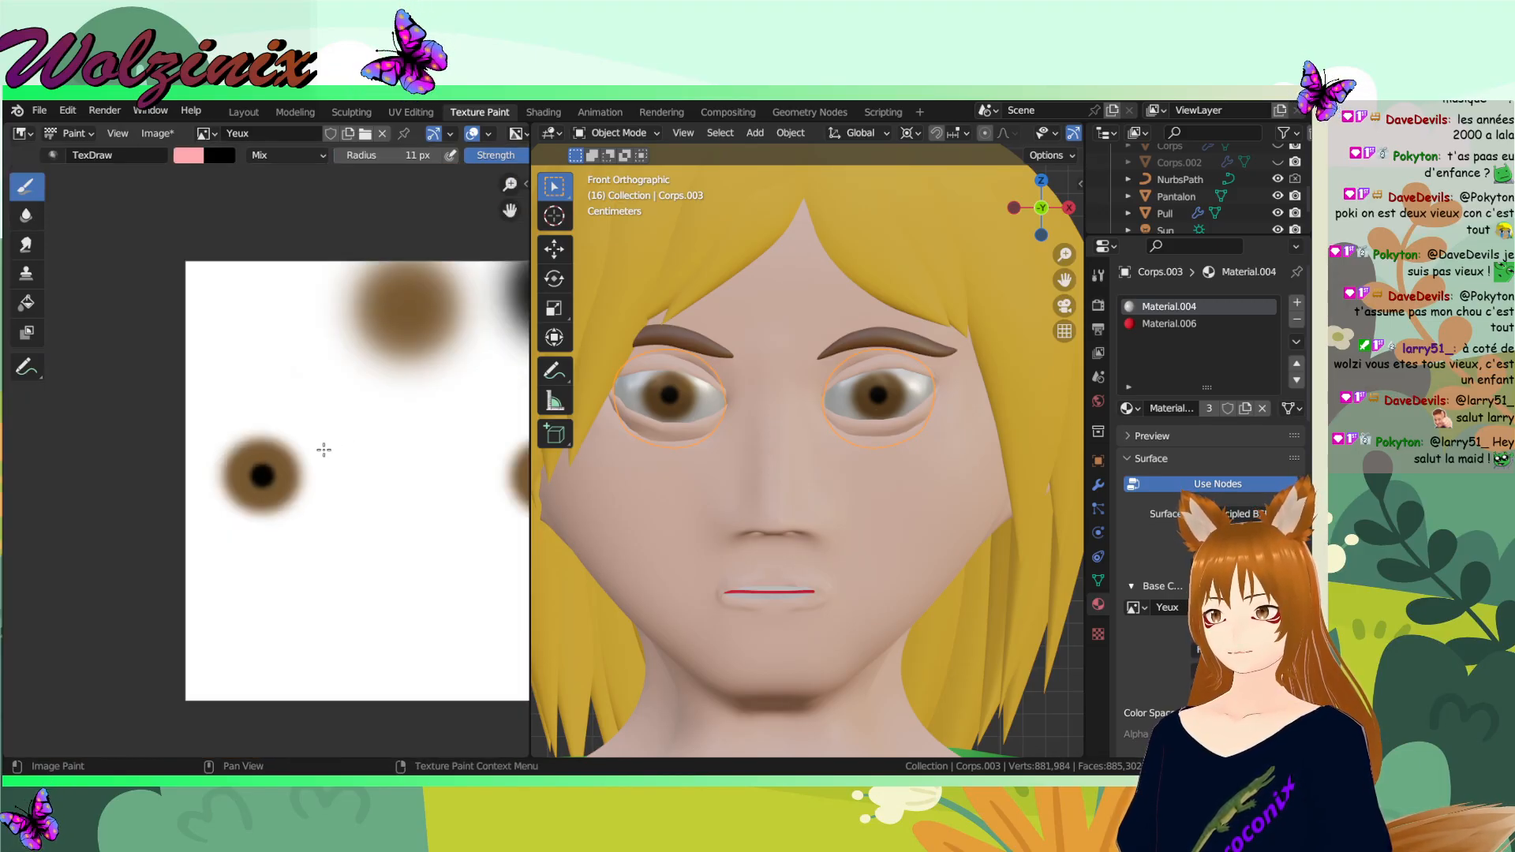
pyautogui.moveTo(296, 443); pyautogui.dragTo(322, 498)
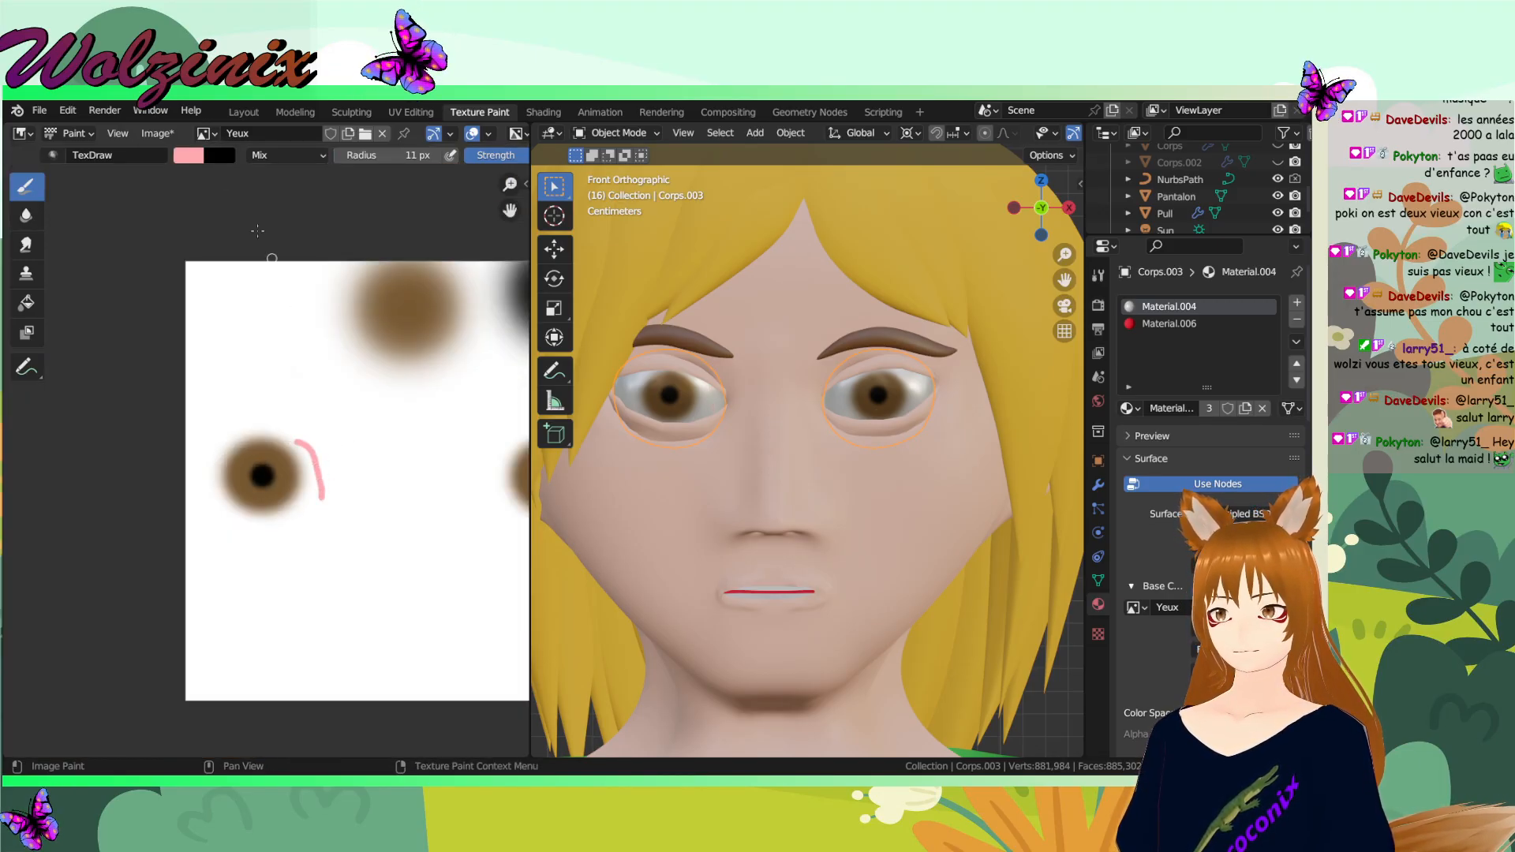
pyautogui.click(196, 155)
pyautogui.click(282, 154)
pyautogui.click(276, 154)
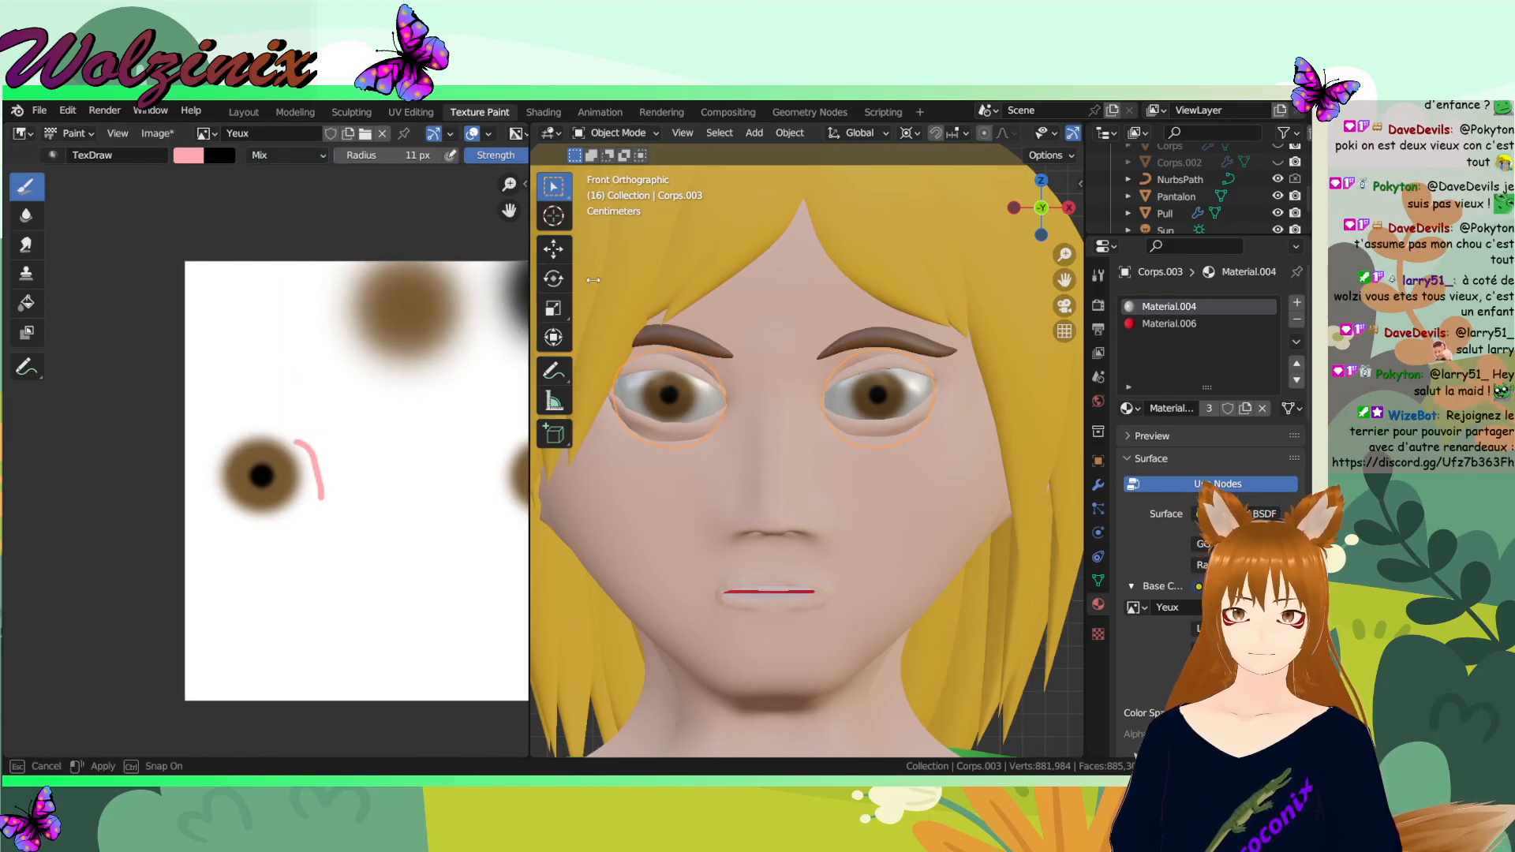
# - Widen the image editor, set the brush strength to 0.1, and undo the curved pink stroke
pyautogui.moveTo(530, 210); pyautogui.dragTo(644, 210)
pyautogui.click(537, 156)
pyautogui.write('0.1')
pyautogui.press('Return')
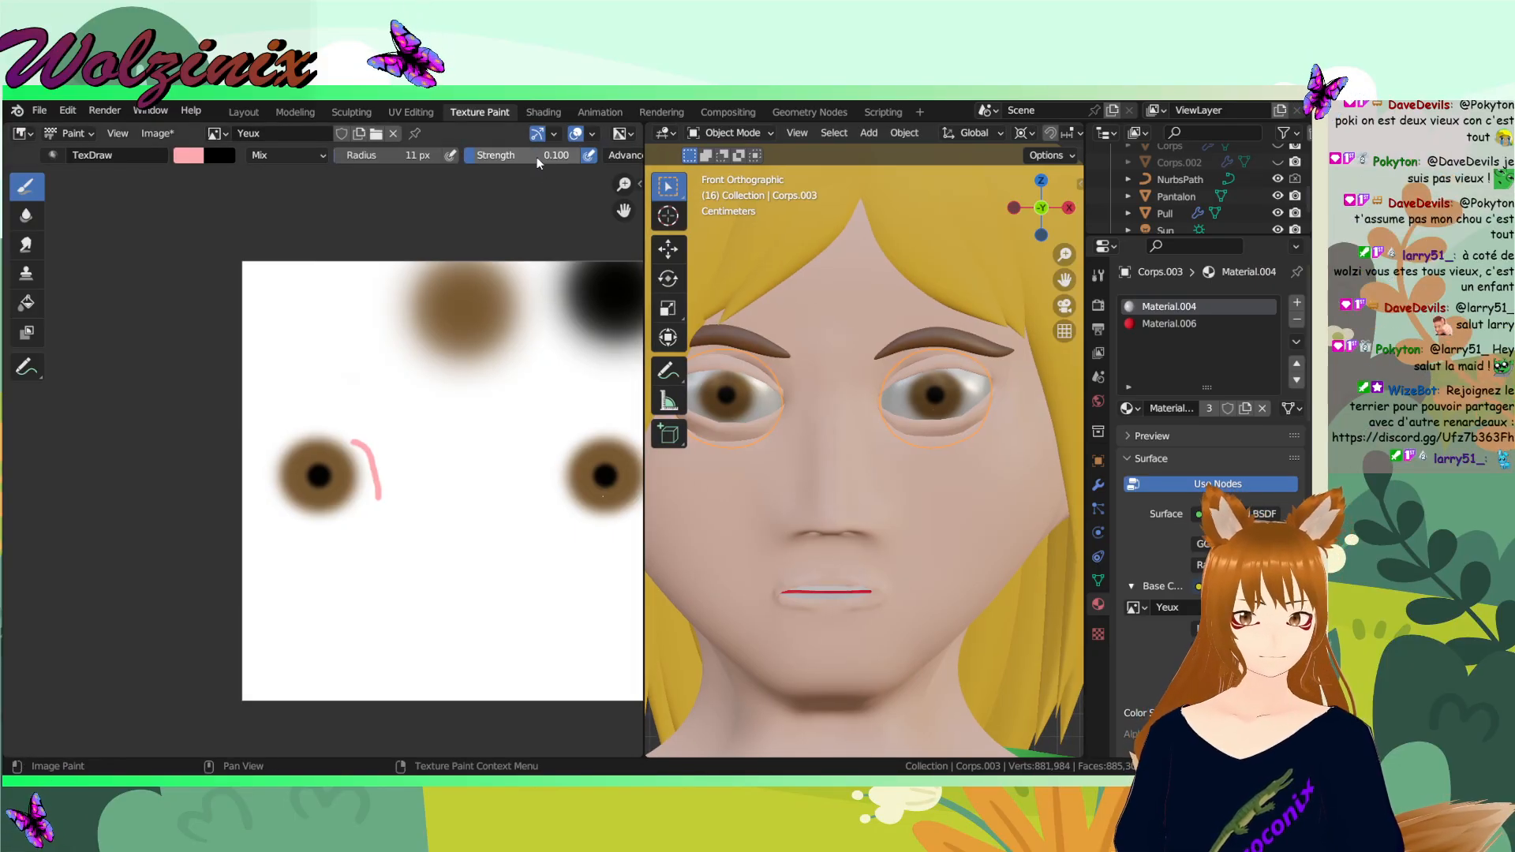
pyautogui.scroll(1, 420, 416)
pyautogui.hotkey('ctrl', 'z')
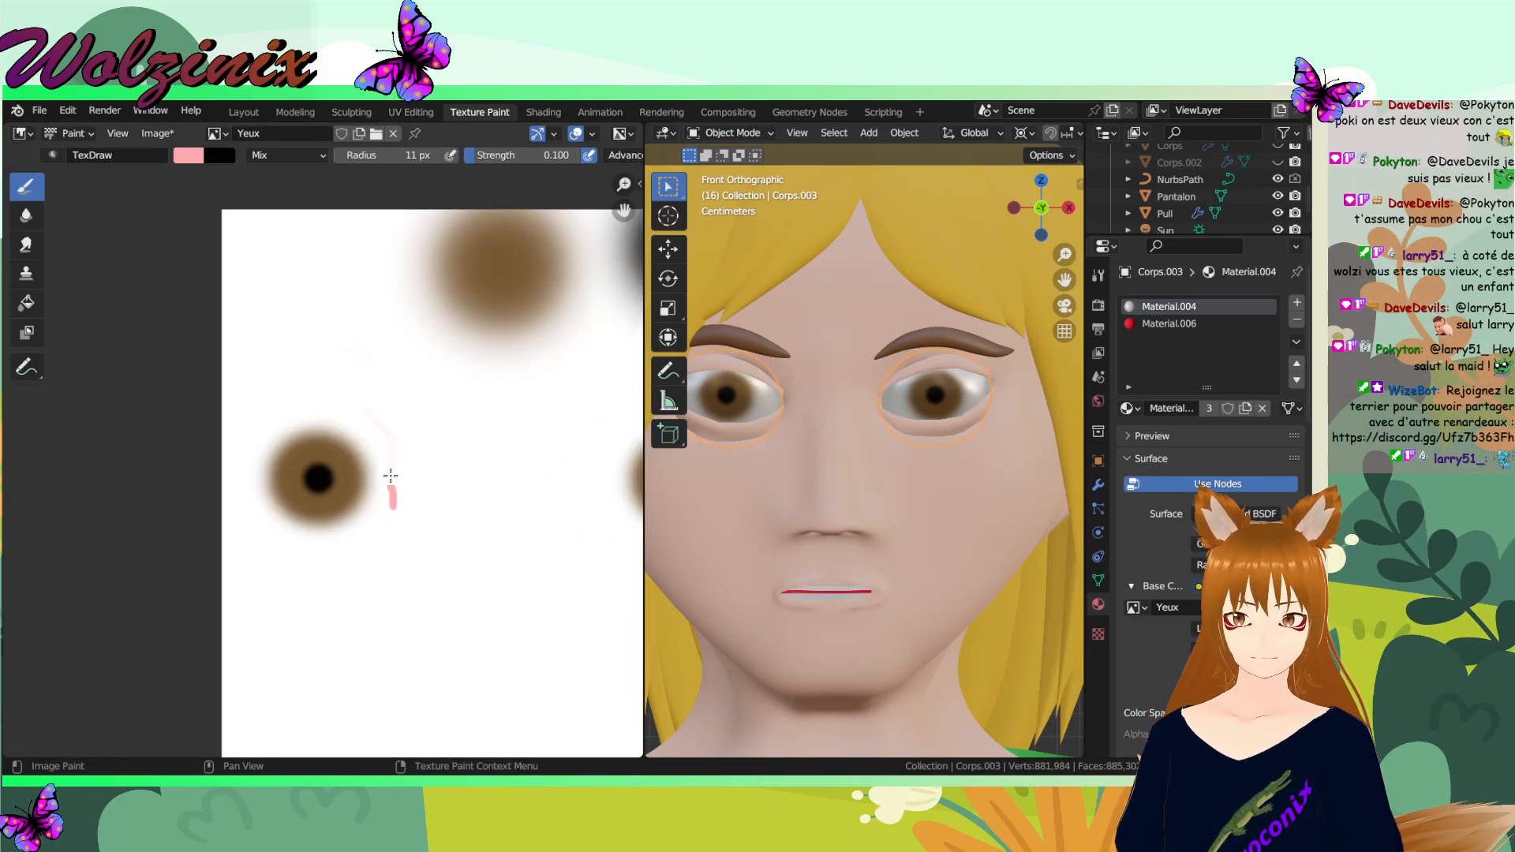
# - Try a resized brush with a faint pink stroke curving around the iris, and undo it
pyautogui.scroll(1, 856, 484)
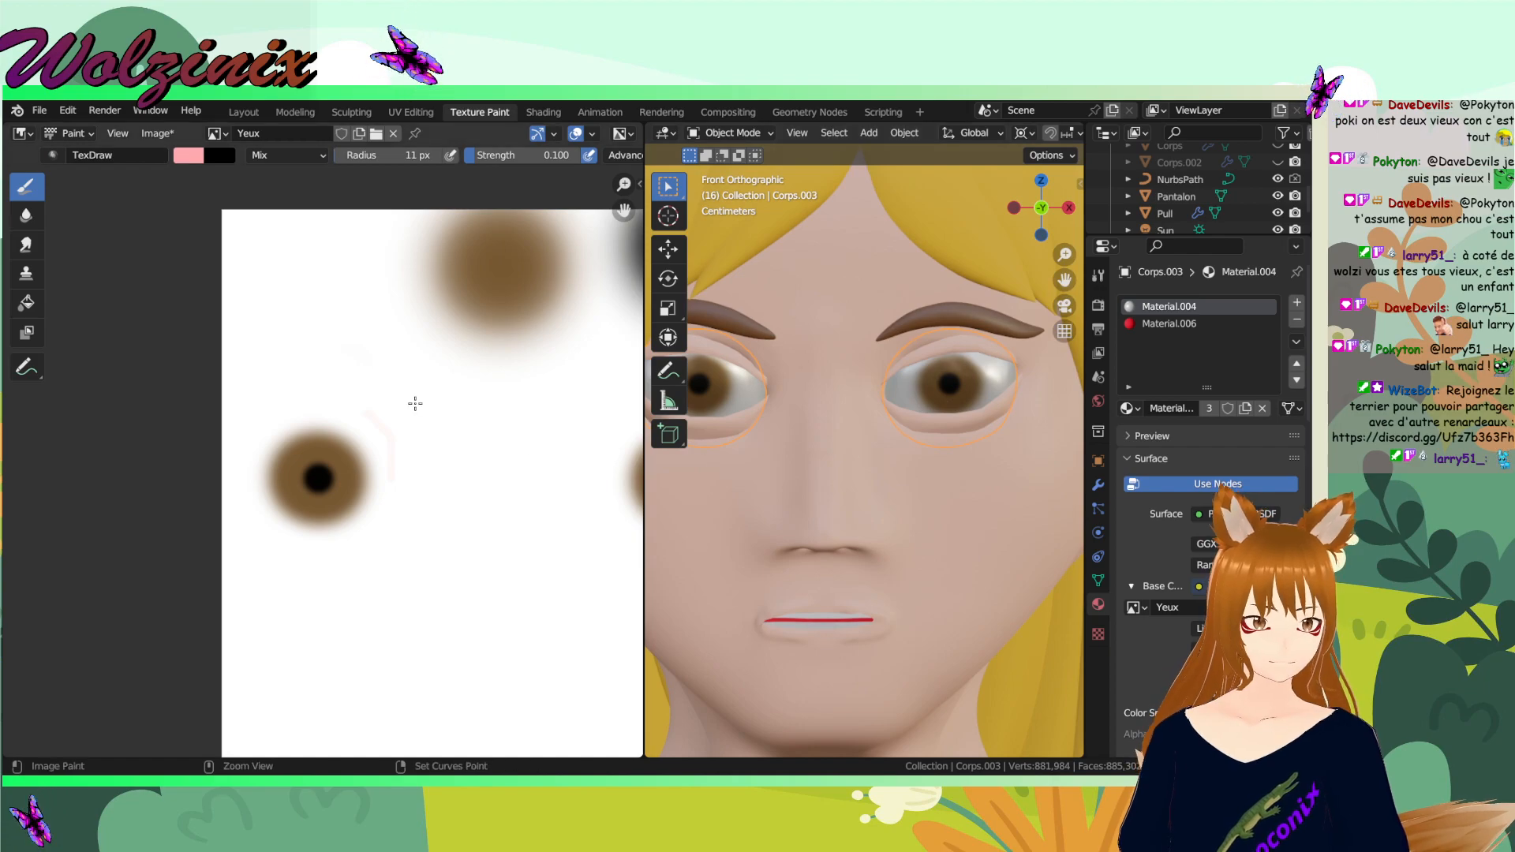
pyautogui.press('f')
pyautogui.click(383, 433)
pyautogui.moveTo(388, 430)
pyautogui.mouseDown()
pyautogui.moveTo(362, 557)
pyautogui.moveTo(339, 563)
pyautogui.mouseUp()
pyautogui.hotkey('ctrl', 'z')
# - Set the brush radius to 8 px and paint short, faint pink strokes on the white around the iris
pyautogui.press('f')
pyautogui.click(379, 501)
pyautogui.moveTo(355, 427)
pyautogui.mouseDown()
pyautogui.moveTo(374, 425)
pyautogui.moveTo(390, 467)
pyautogui.mouseUp()
pyautogui.moveTo(395, 496)
pyautogui.mouseDown()
pyautogui.moveTo(342, 541)
pyautogui.moveTo(335, 584)
pyautogui.mouseUp()
pyautogui.moveTo(400, 572); pyautogui.dragTo(395, 580)
pyautogui.moveTo(405, 464); pyautogui.dragTo(407, 471)
pyautogui.moveTo(333, 400); pyautogui.dragTo(330, 402)
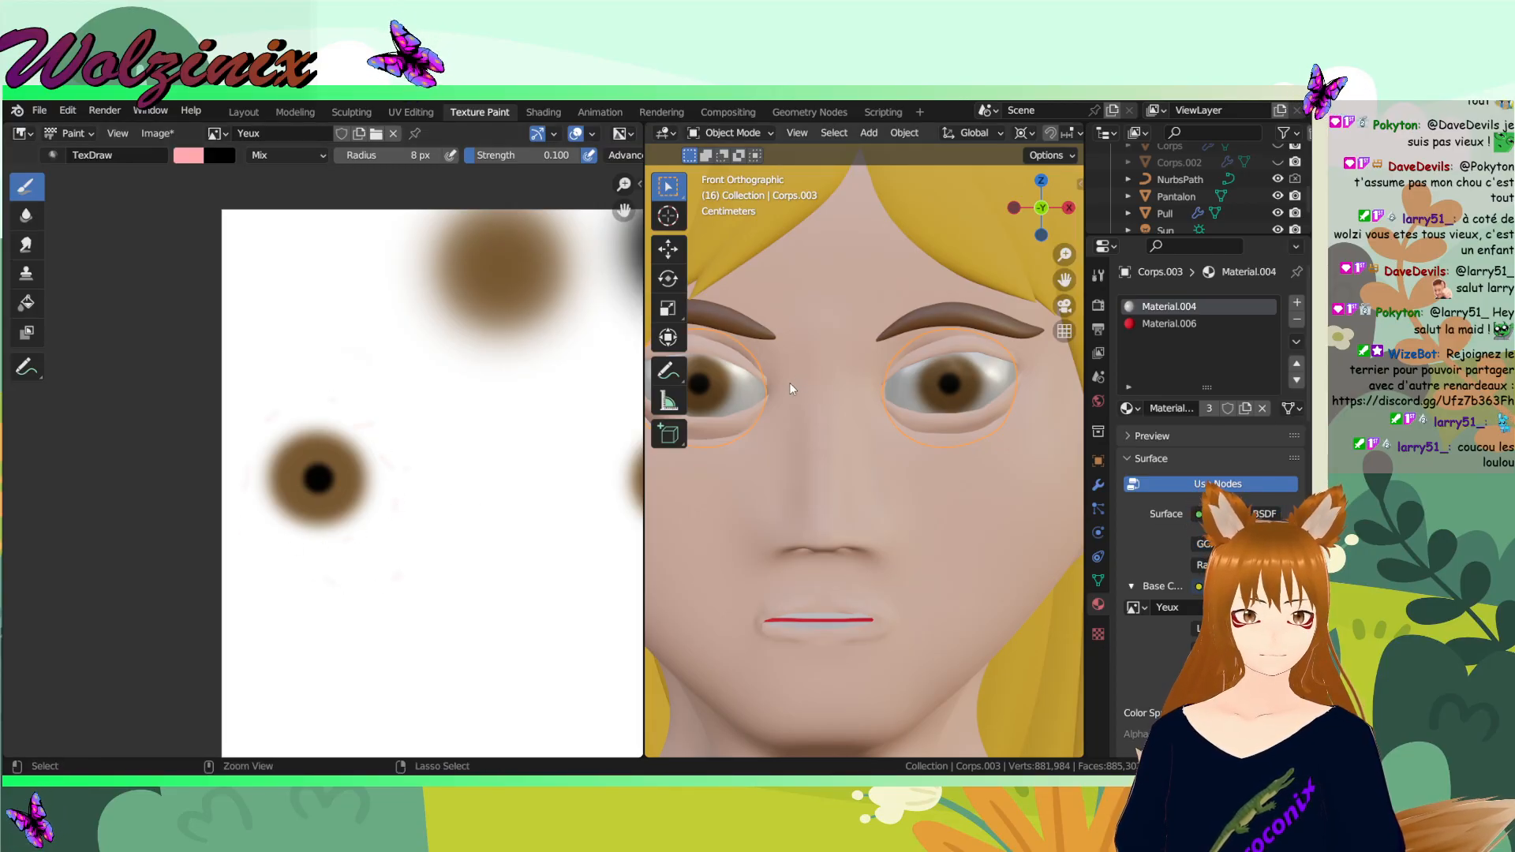
# - Switch the eye object Corps.003 to Texture Paint mode in the 3D view
pyautogui.scroll(-3, 812, 385)
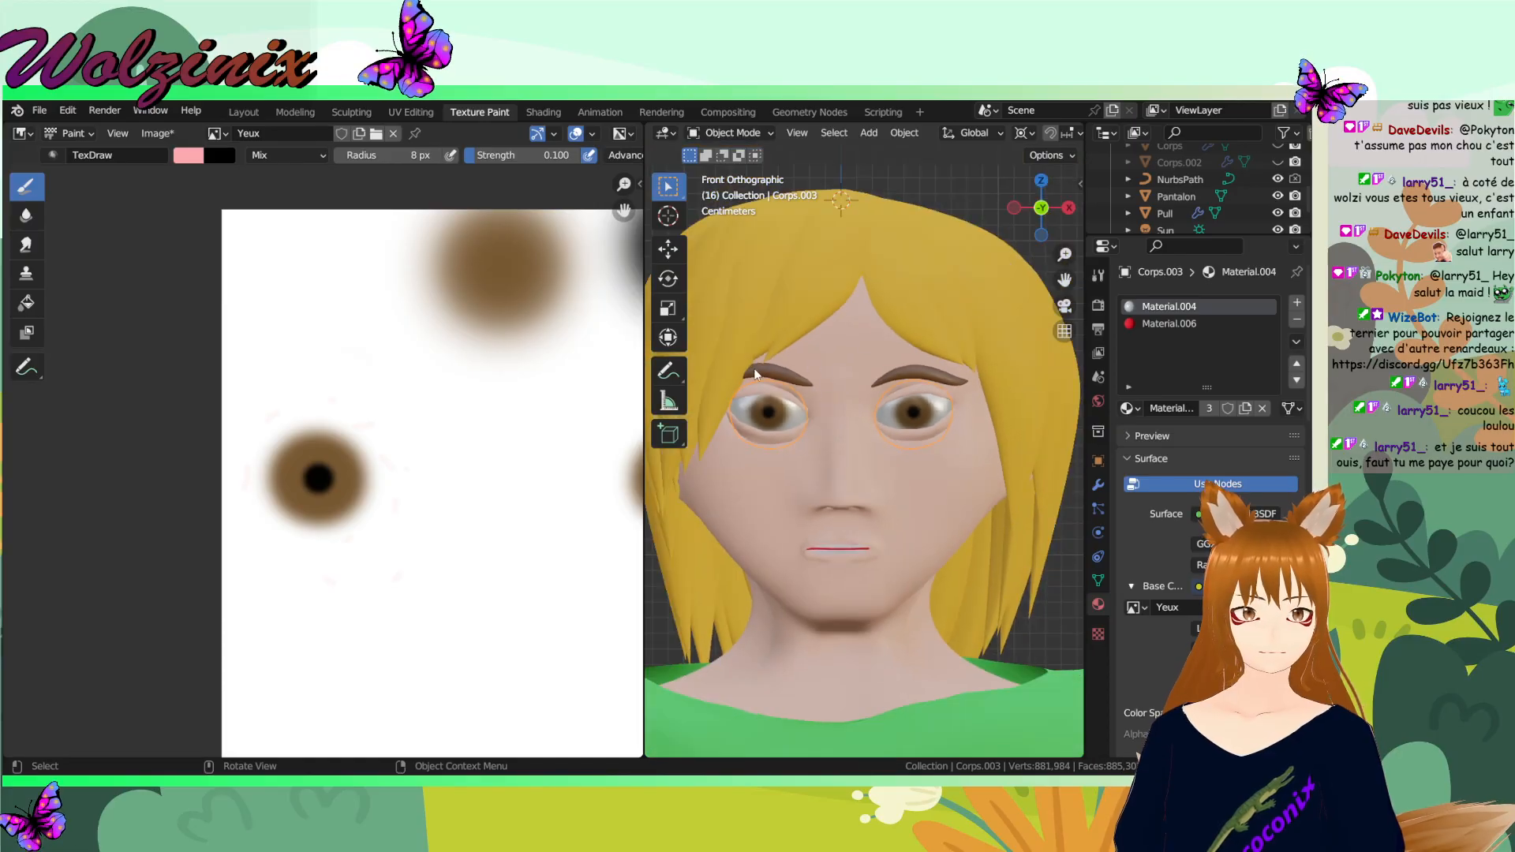
pyautogui.click(724, 135)
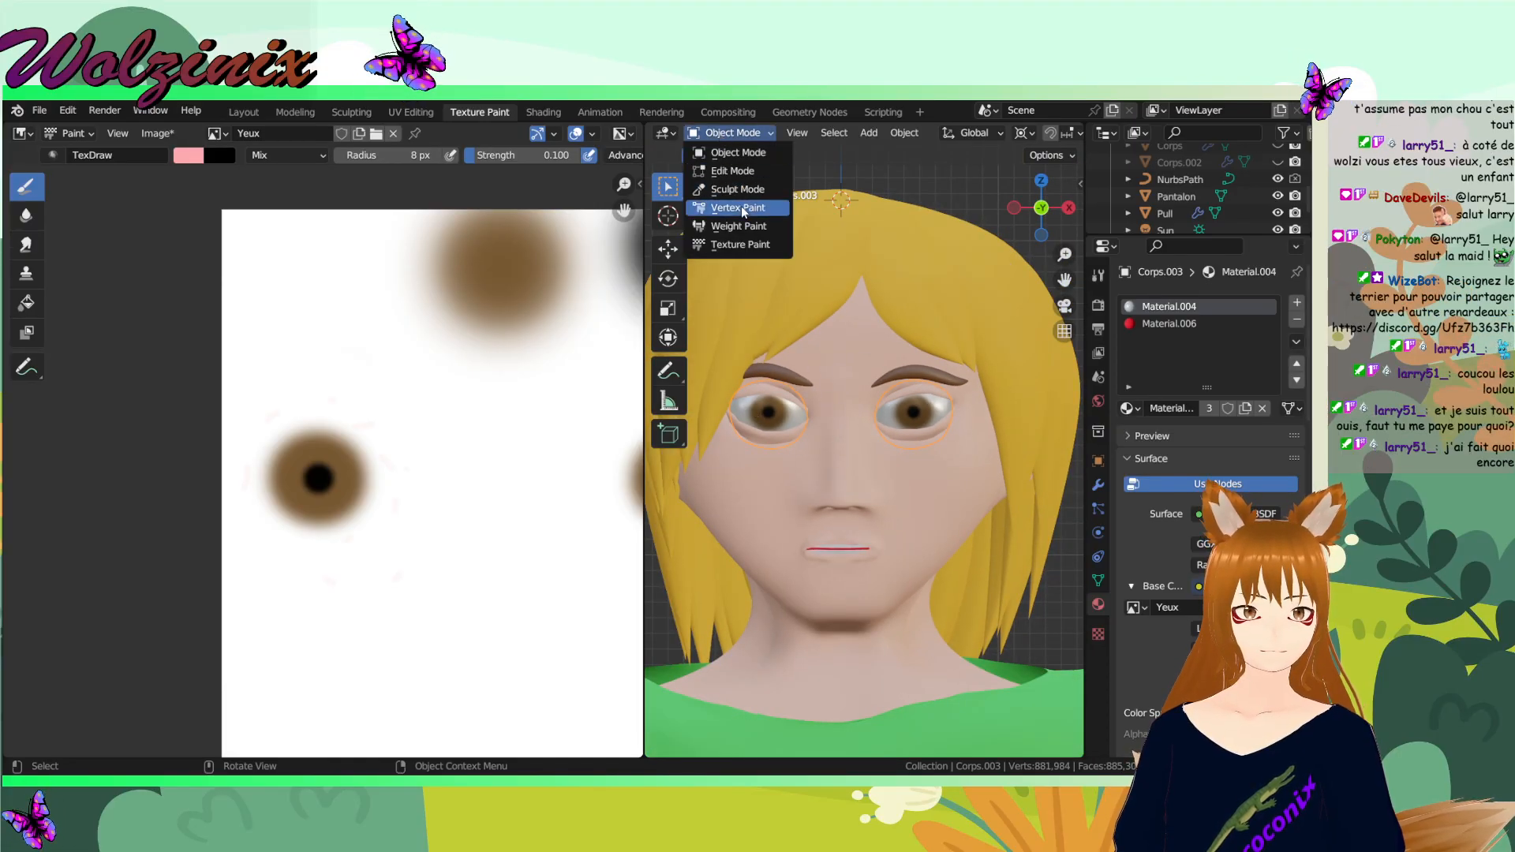
pyautogui.click(739, 245)
pyautogui.scroll(3, 740, 391)
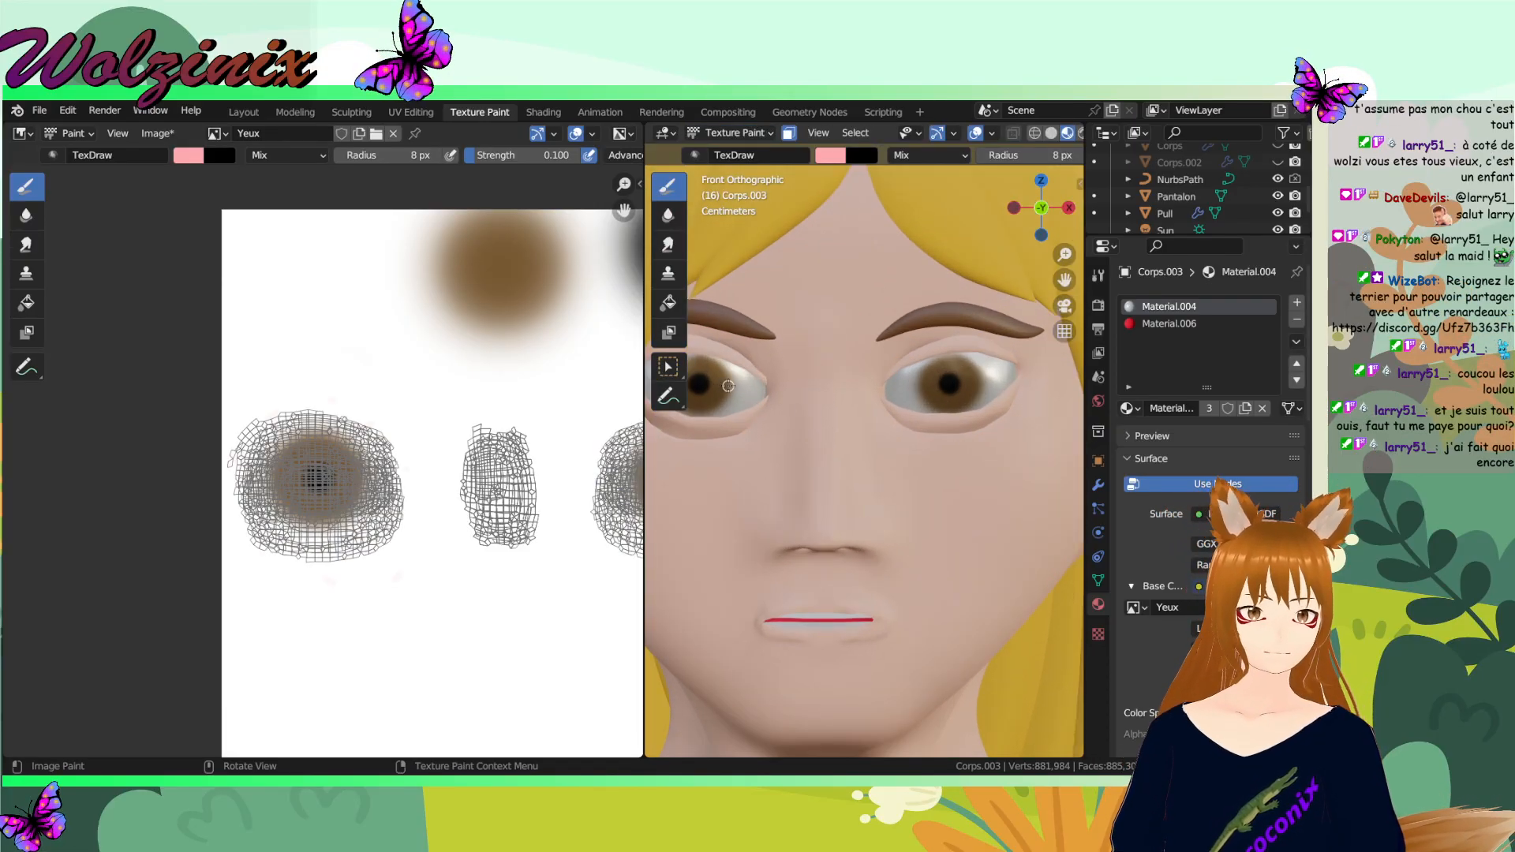
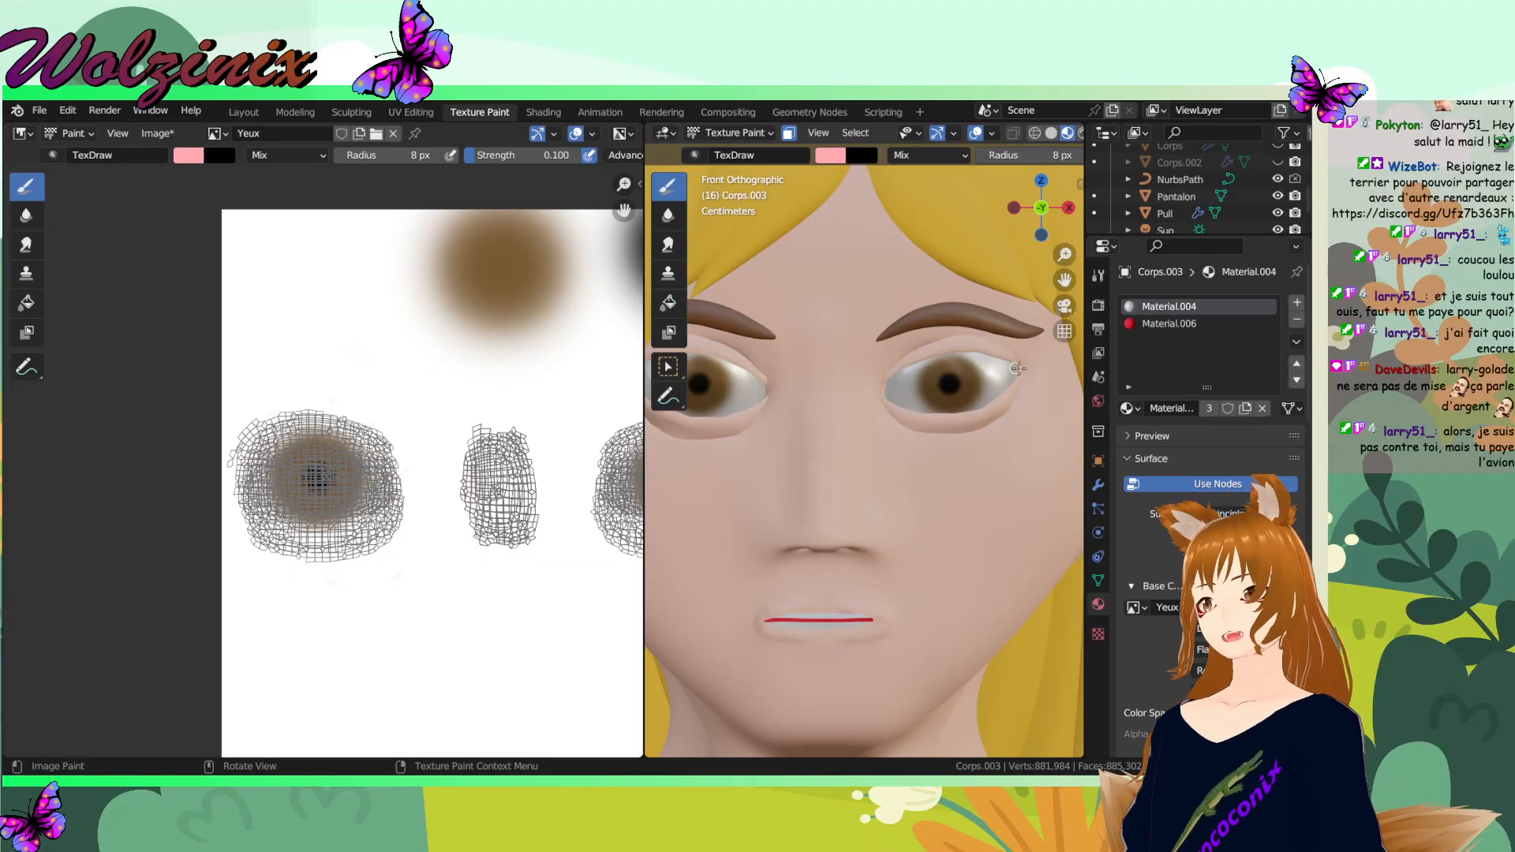
# - Set the brush radius to 54 px for painting directly on the eye in the 3D view
pyautogui.scroll(4, 471, 468)
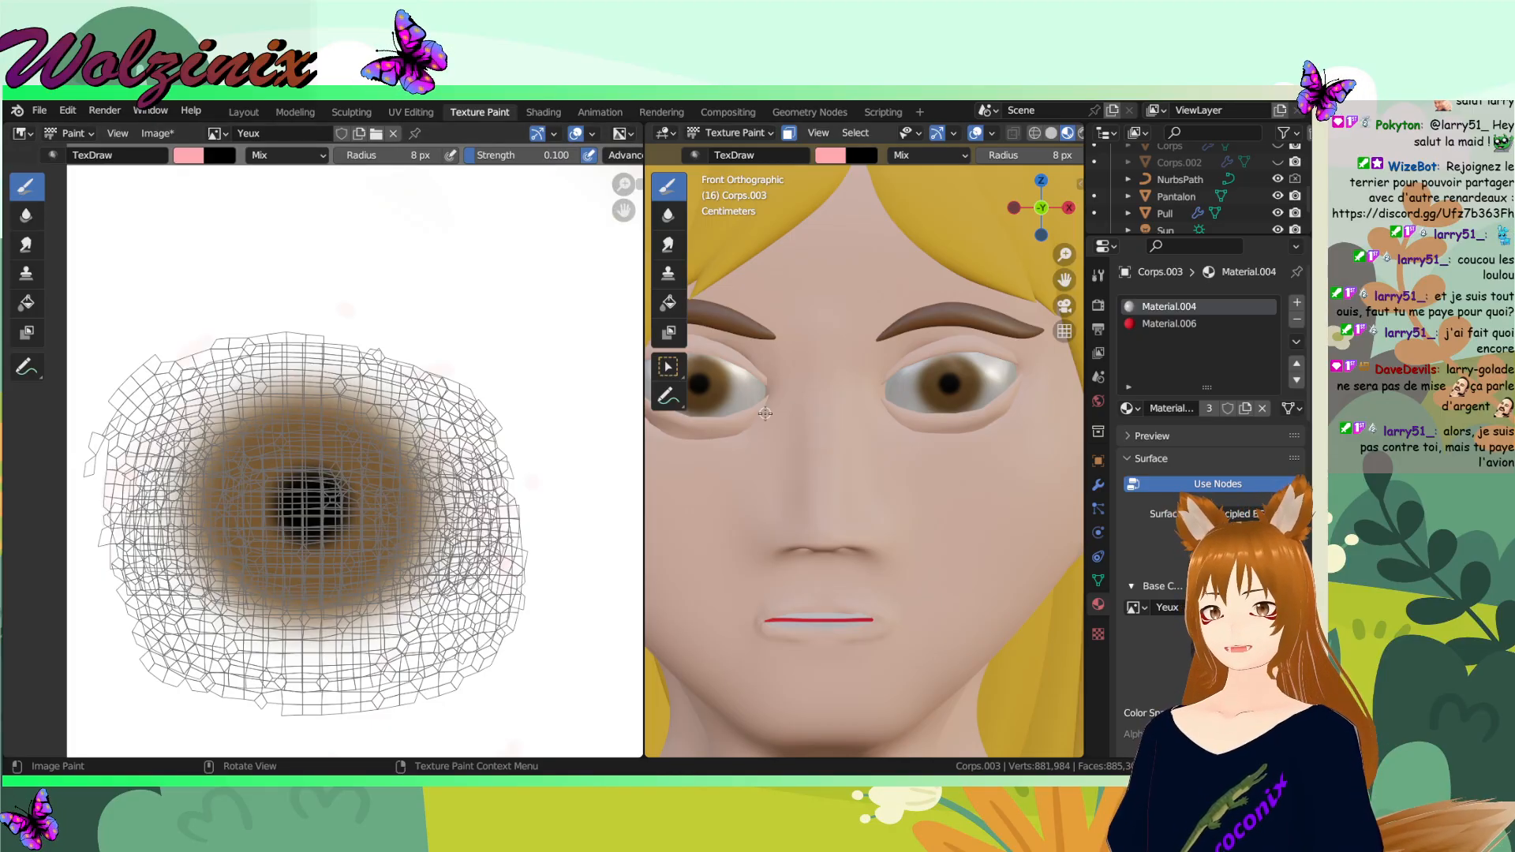
pyautogui.scroll(2, 736, 394)
pyautogui.keyDown('shift'); pyautogui.moveTo(737, 394); pyautogui.dragTo(883, 466, button='middle'); pyautogui.keyUp('shift')
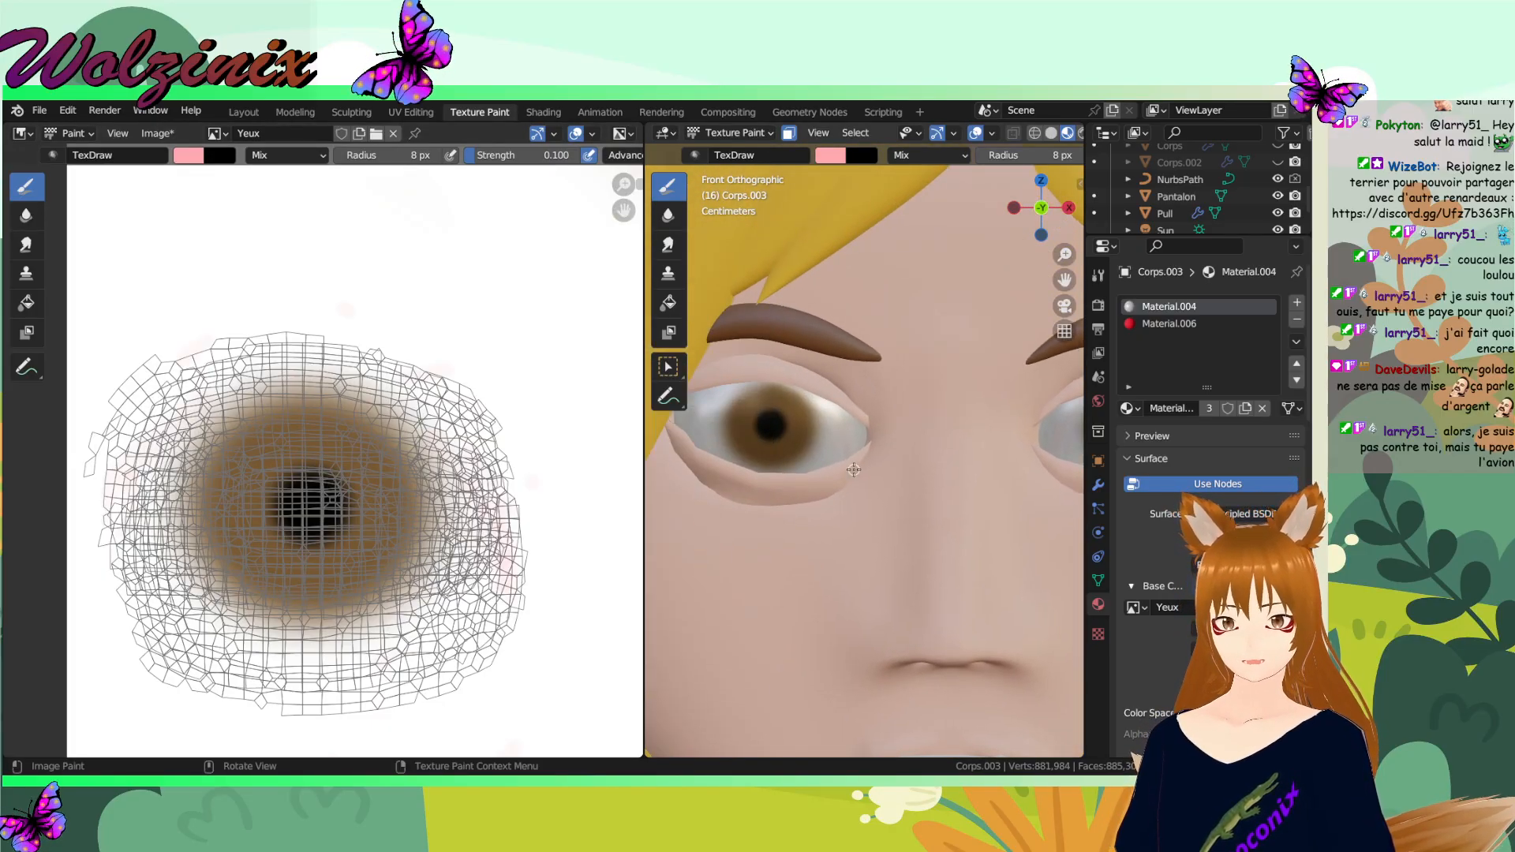
pyautogui.scroll(3, 859, 468)
pyautogui.scroll(-2, 842, 438)
pyautogui.press('f')
pyautogui.click(878, 436)
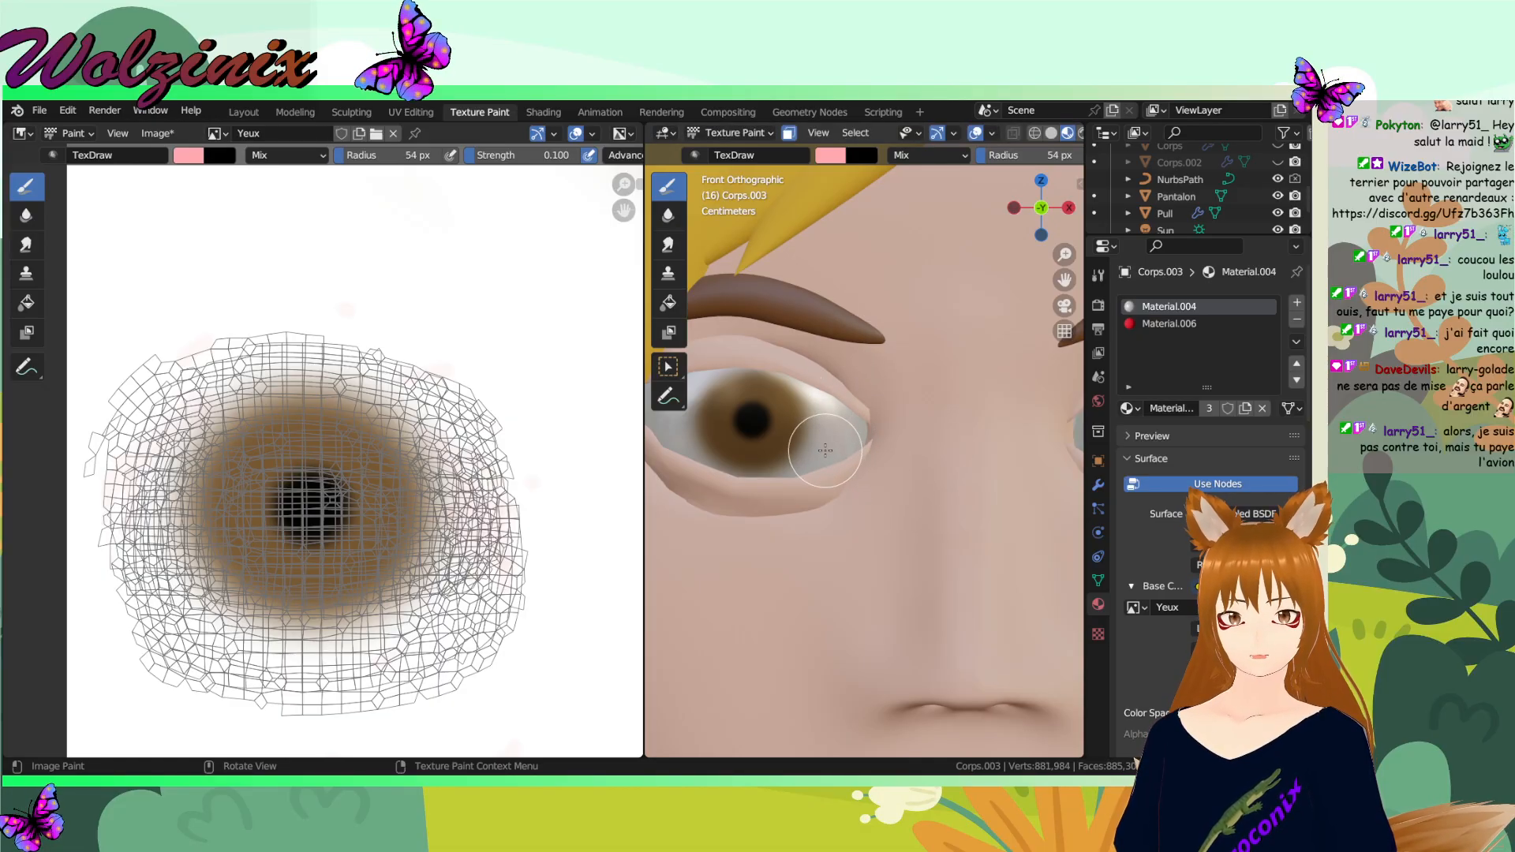
pyautogui.keyDown('shift'); pyautogui.moveTo(746, 374); pyautogui.dragTo(808, 376, button='middle'); pyautogui.keyUp('shift')
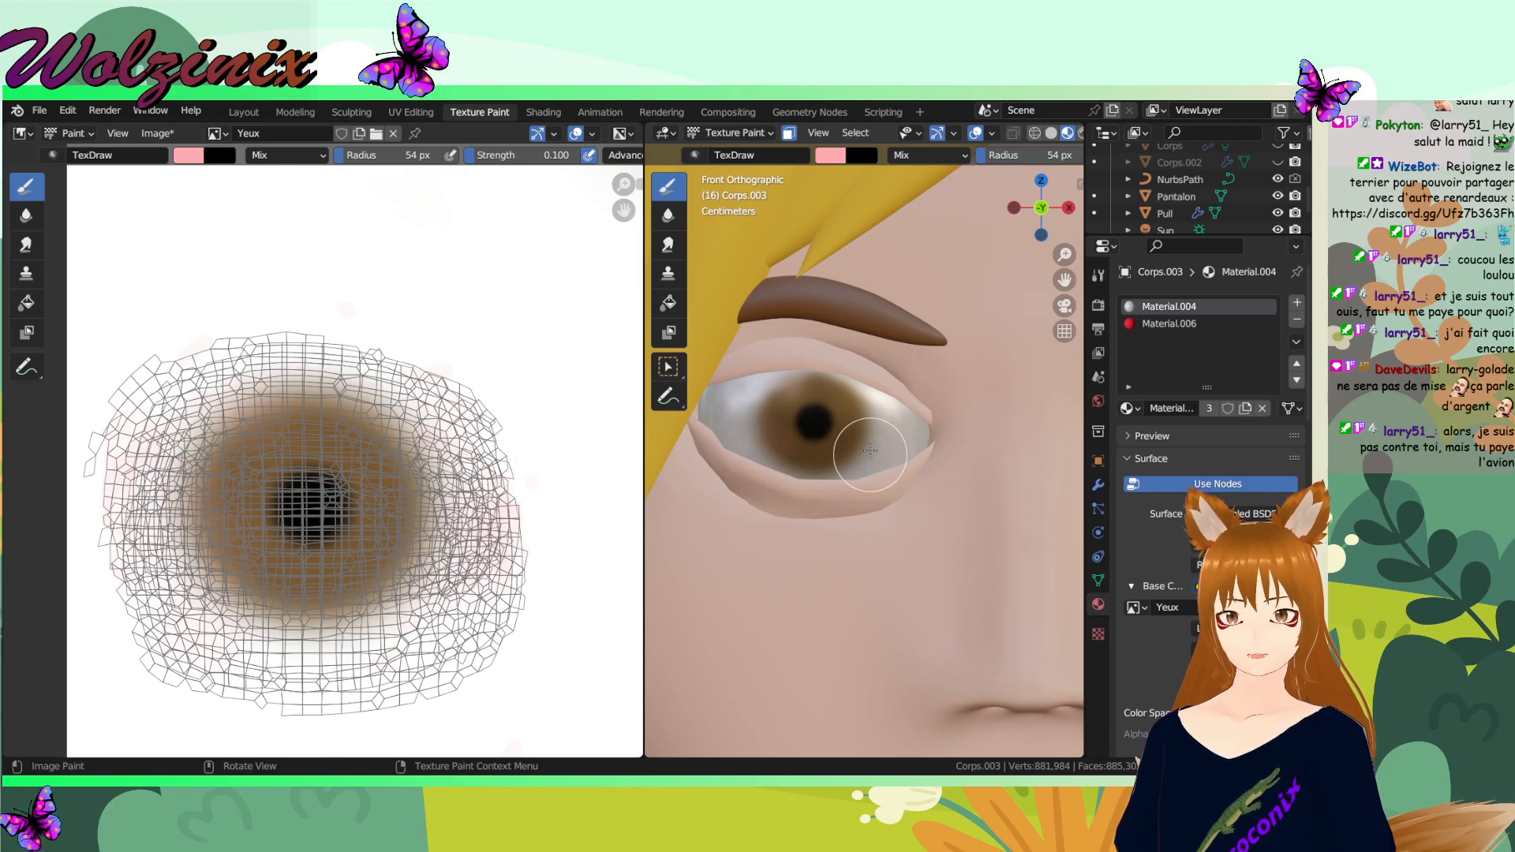
# - Change the brush colour to a stronger red, undo the last stroke, and set the radius to 14 px
pyautogui.click(830, 154)
pyautogui.click(878, 292)
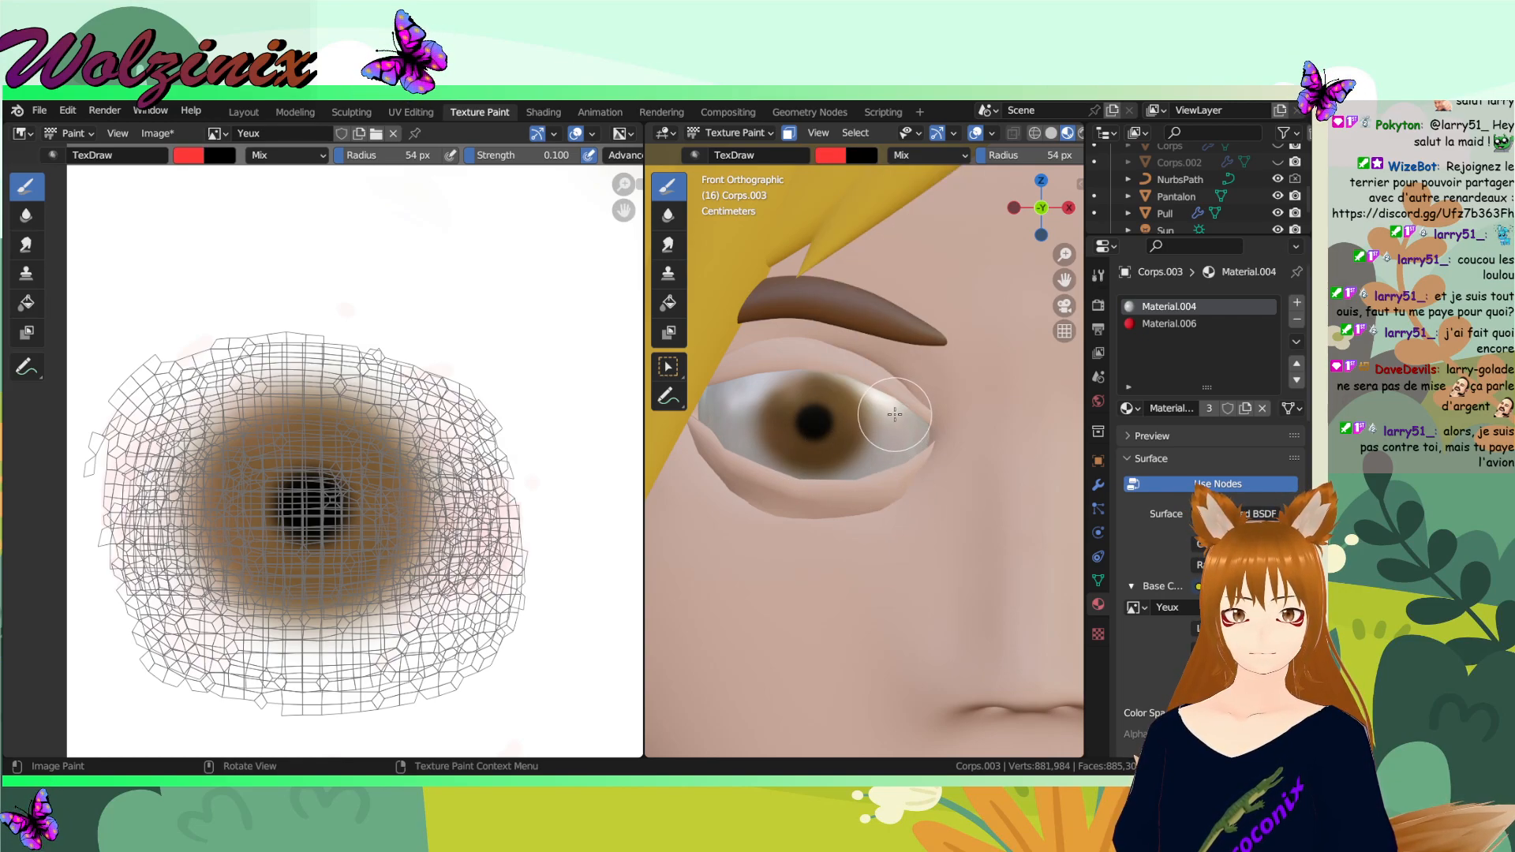
pyautogui.hotkey('ctrl', 'z')
pyautogui.press('f')
pyautogui.click(870, 450)
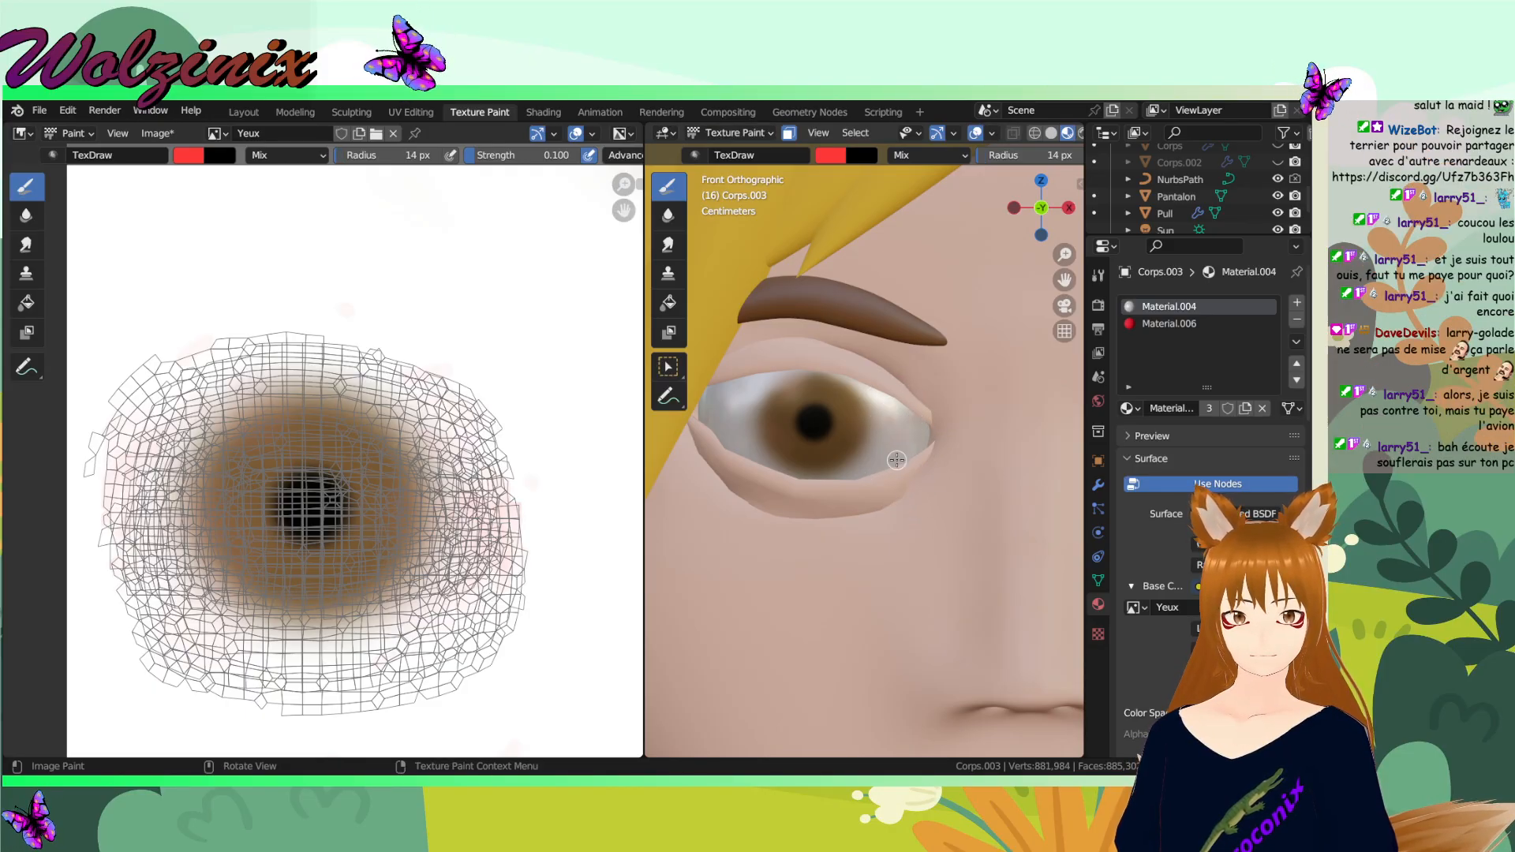
# - Tint the whites of the eyes with faint red dabs, checking both eyes from the front
pyautogui.scroll(2, 916, 462)
pyautogui.scroll(-3, 911, 446)
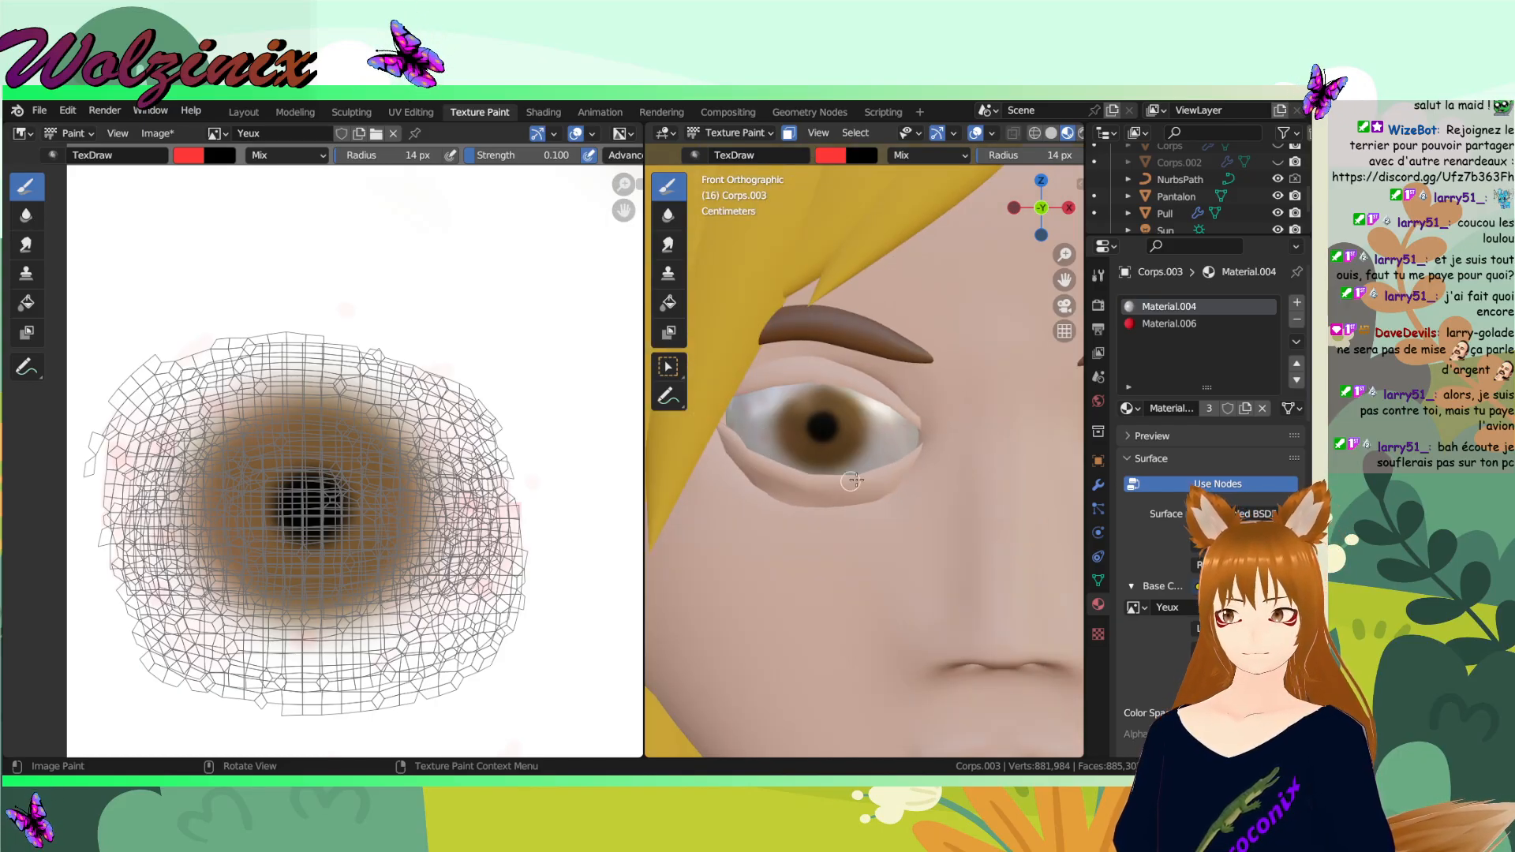
pyautogui.scroll(-4, 978, 469)
pyautogui.scroll(3, 875, 448)
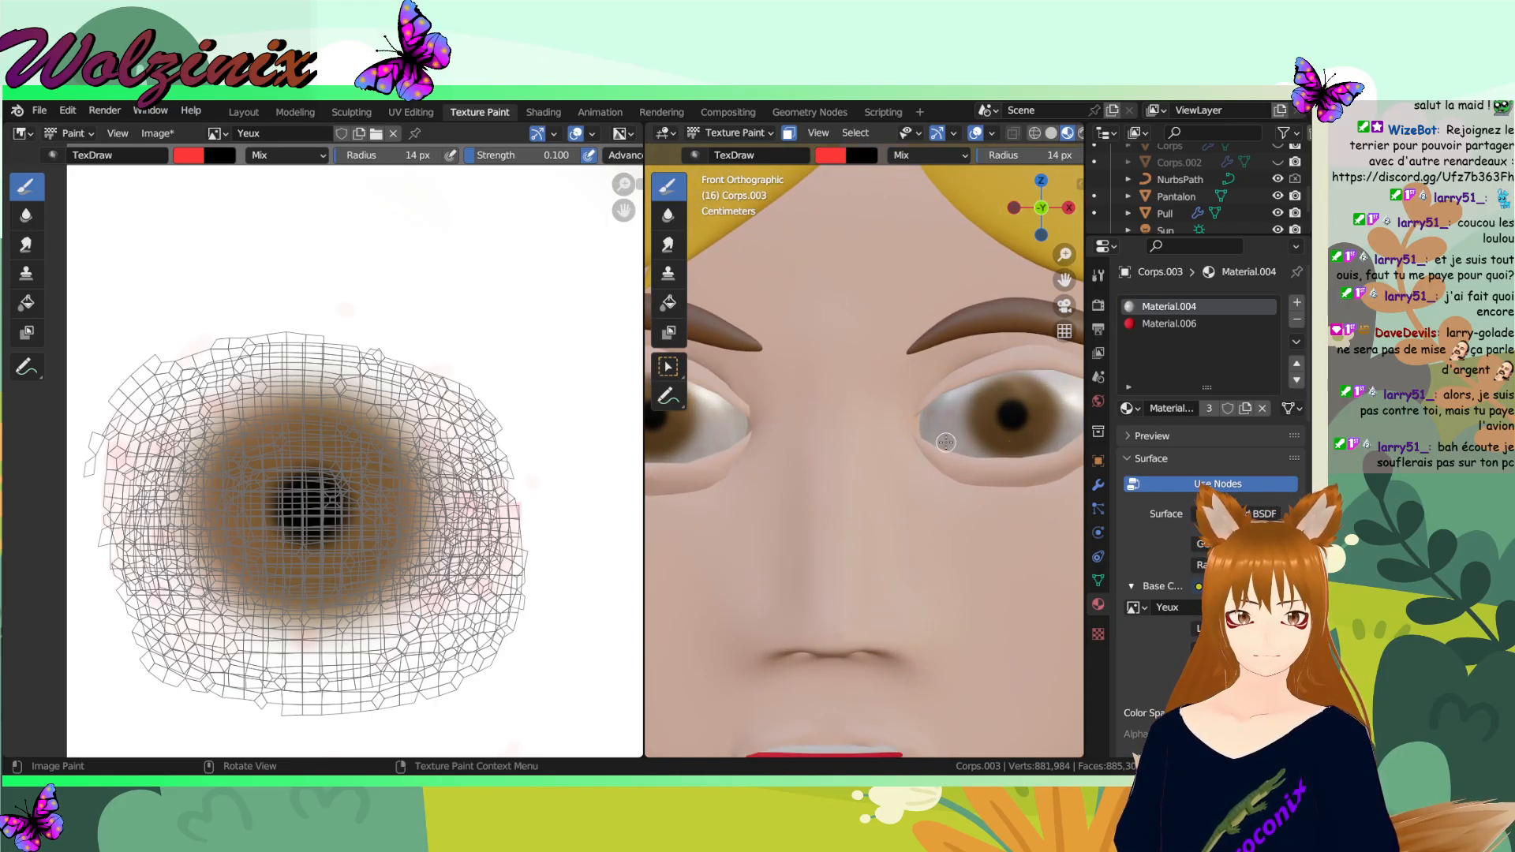
pyautogui.moveTo(755, 461)
pyautogui.mouseDown(button='middle')
pyautogui.moveTo(860, 453)
pyautogui.moveTo(734, 447)
pyautogui.mouseUp(button='middle')
pyautogui.scroll(-2, 886, 446)
pyautogui.click(1059, 206)
pyautogui.scroll(4, 900, 452)
pyautogui.scroll(4, 918, 442)
pyautogui.keyDown('shift'); pyautogui.moveTo(917, 442); pyautogui.dragTo(899, 408, button='middle'); pyautogui.keyUp('shift')
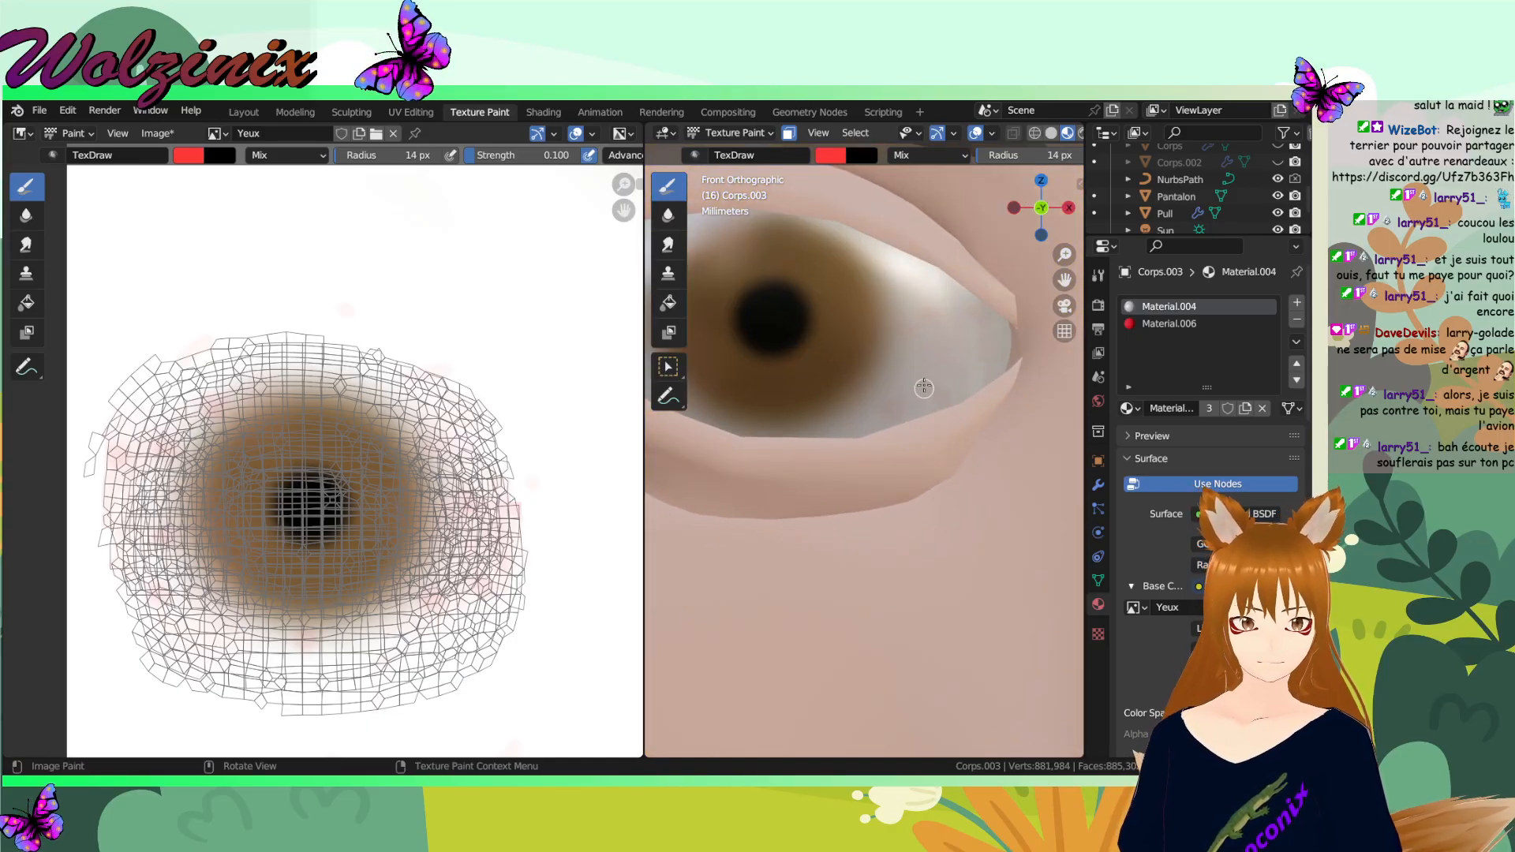
# - Try the Add blending mode for the red brush on the white of the eye
pyautogui.click(916, 155)
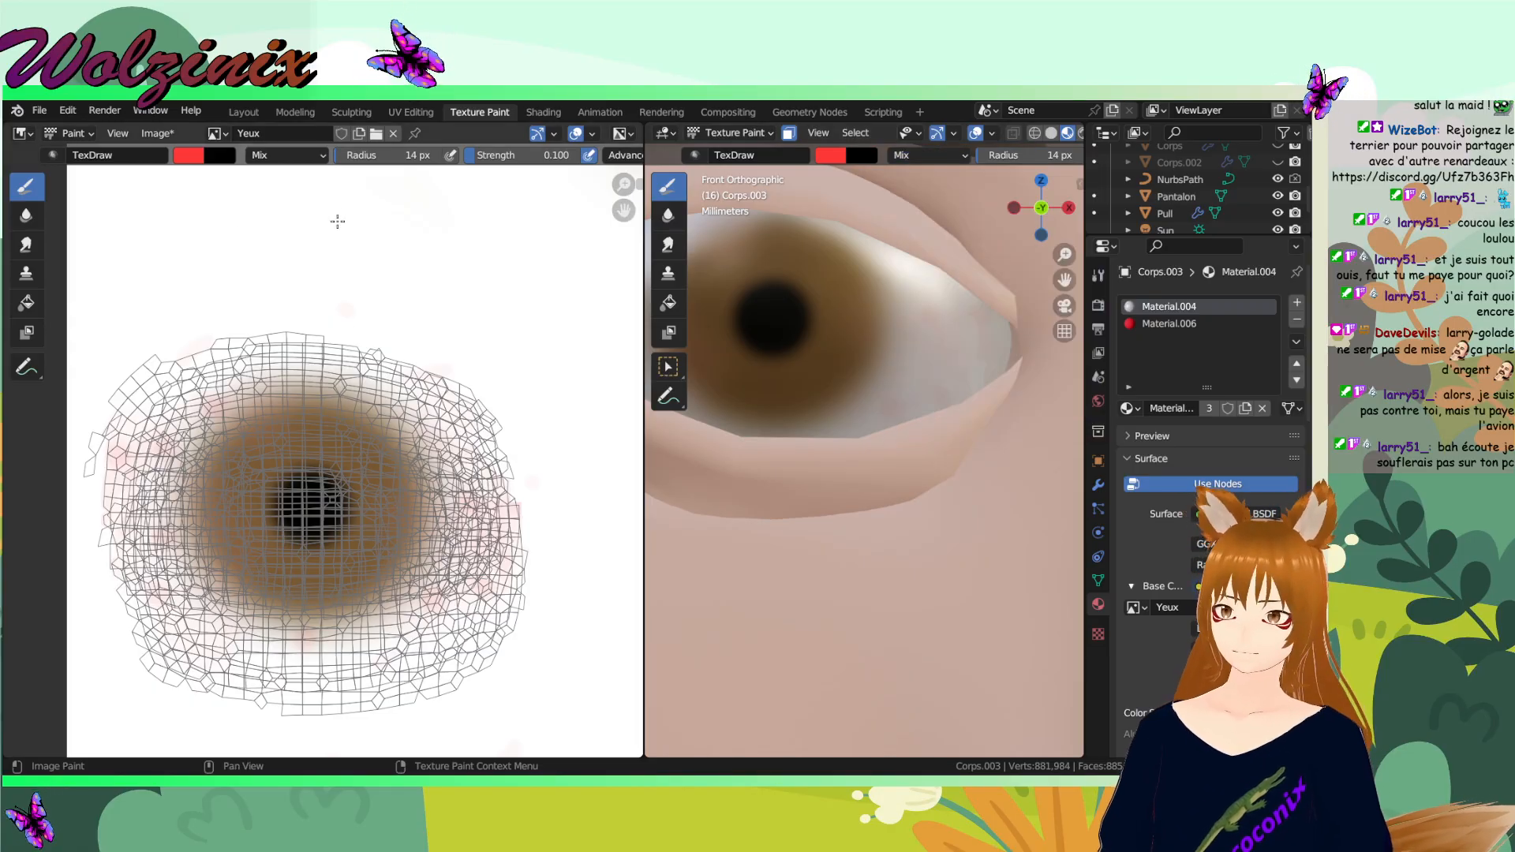
pyautogui.click(312, 156)
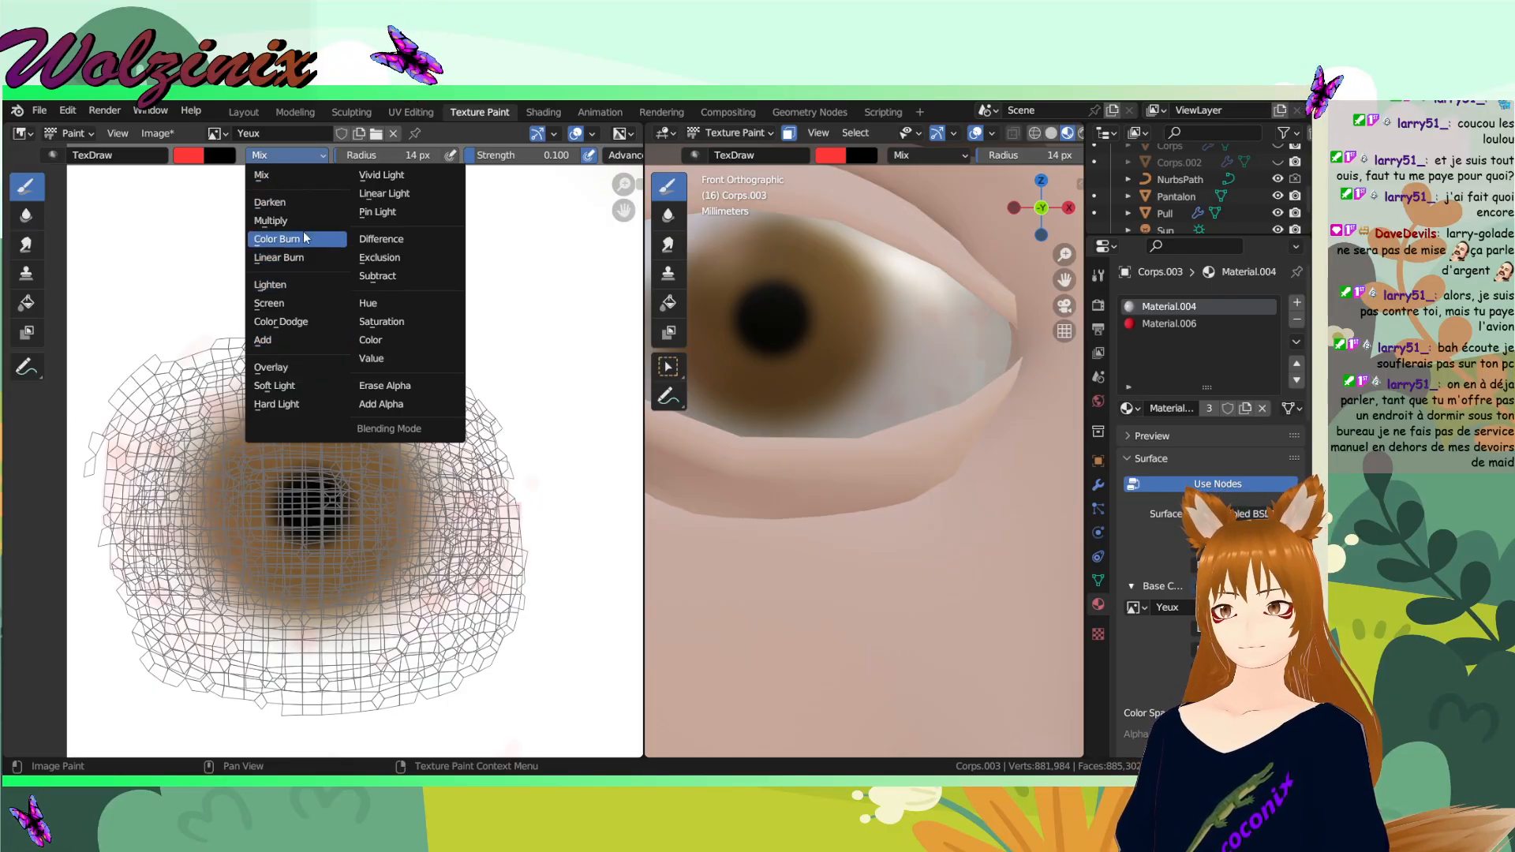
pyautogui.click(302, 341)
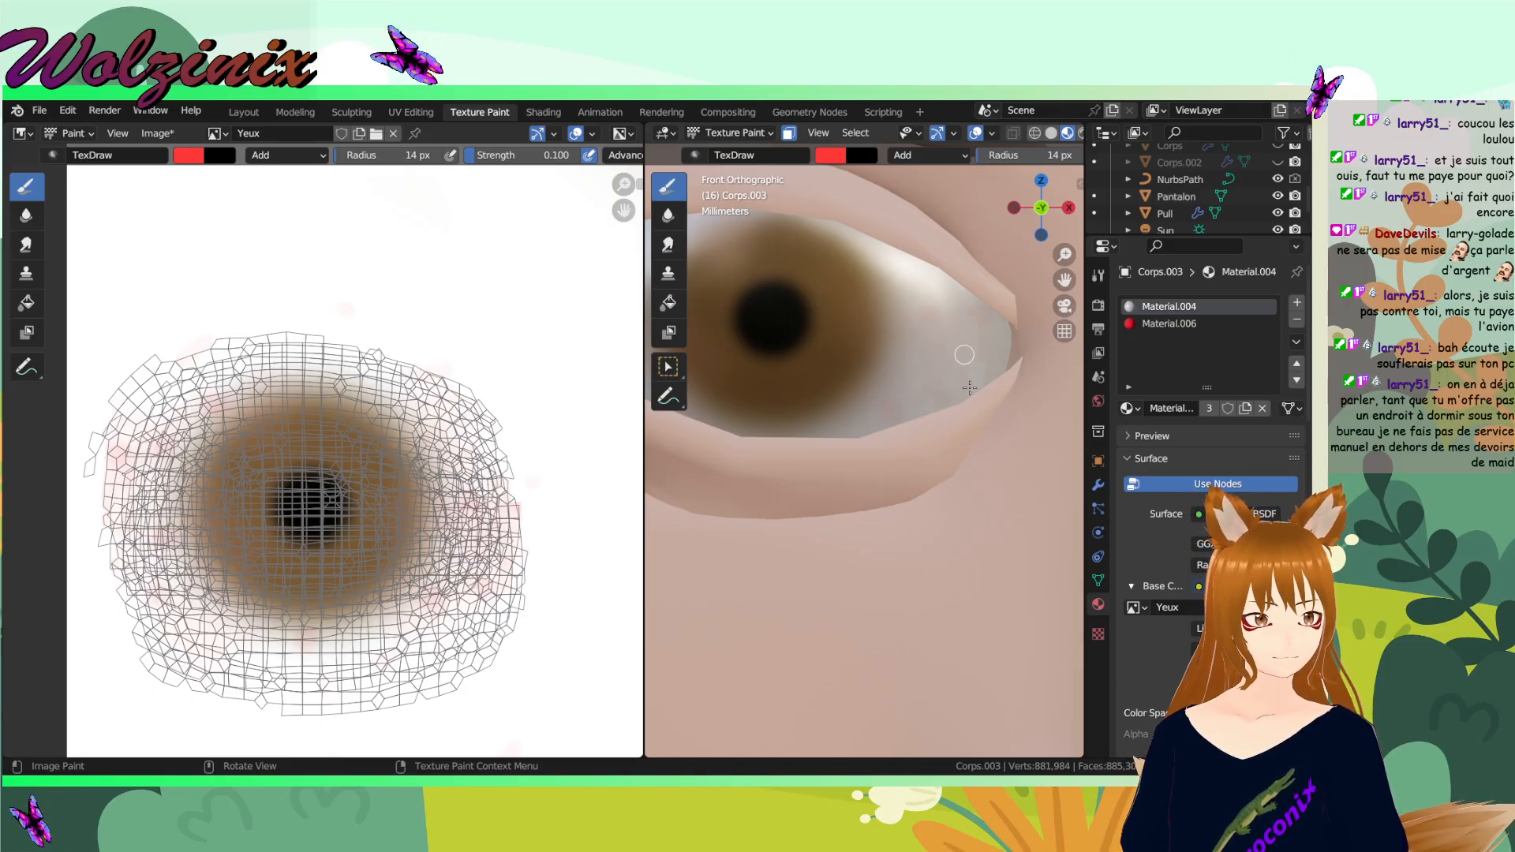
pyautogui.scroll(-1, 943, 339)
pyautogui.scroll(2, 868, 347)
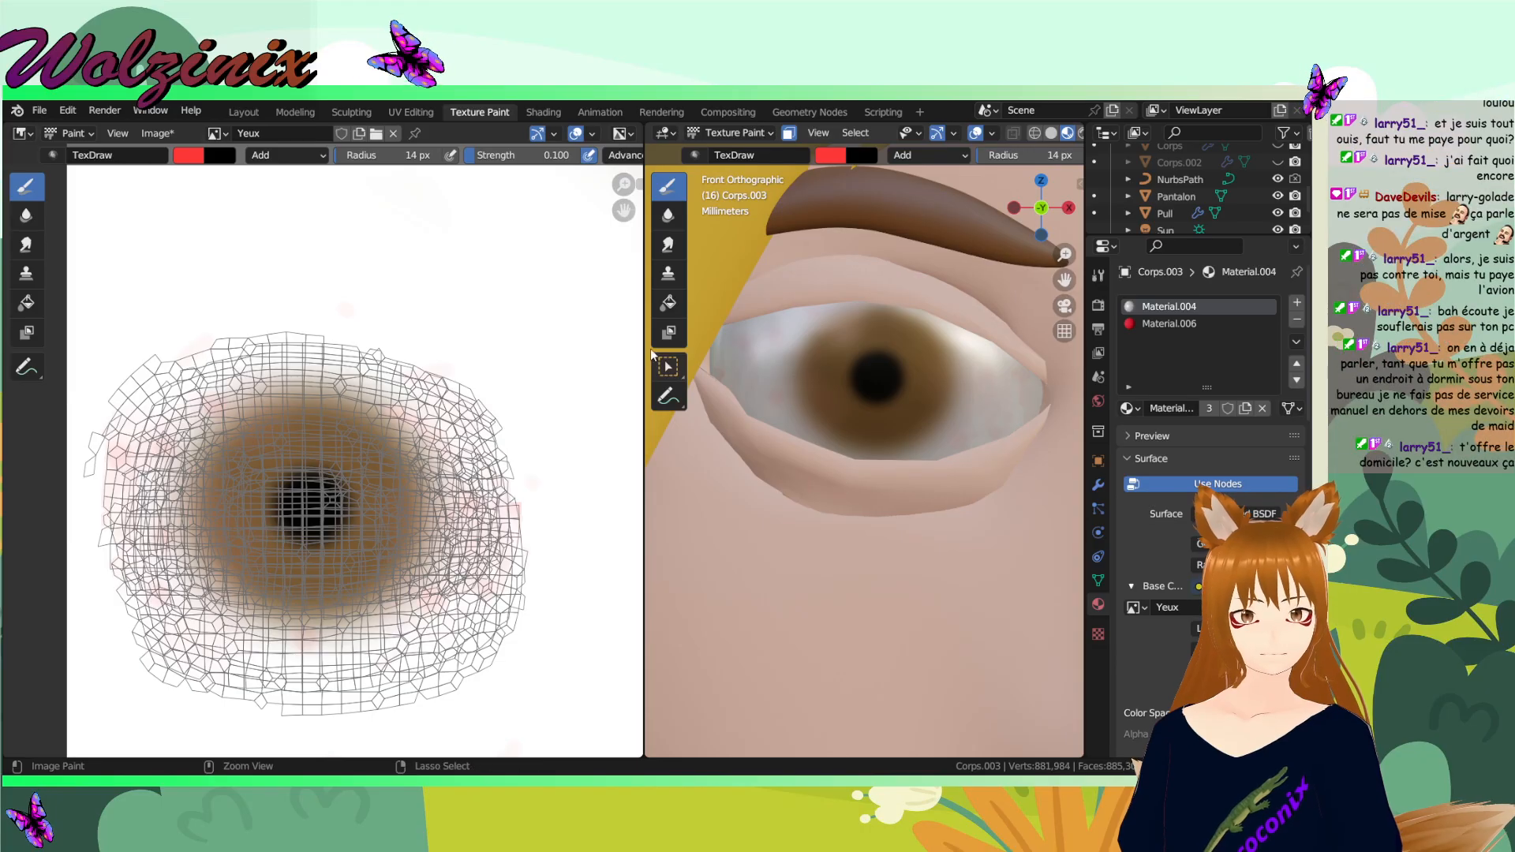
# - Return the brush to Mix blending with strength 0.050, try a red stroke on the eye's white, and undo it
pyautogui.click(288, 155)
pyautogui.click(266, 156)
pyautogui.moveTo(742, 359); pyautogui.dragTo(800, 320)
pyautogui.hotkey('ctrl', 'z')
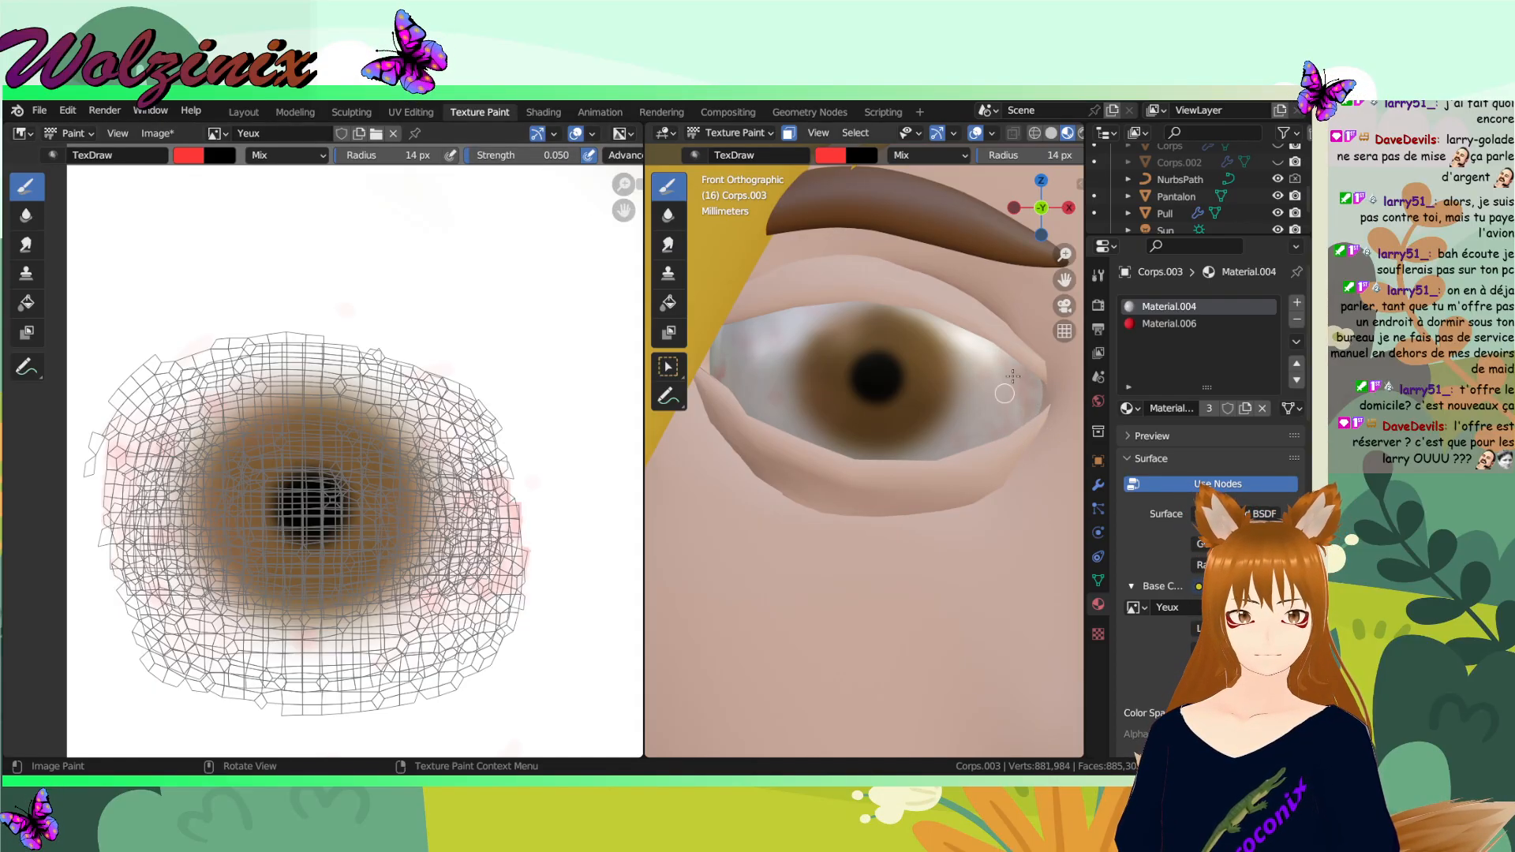
pyautogui.scroll(-7, 1032, 433)
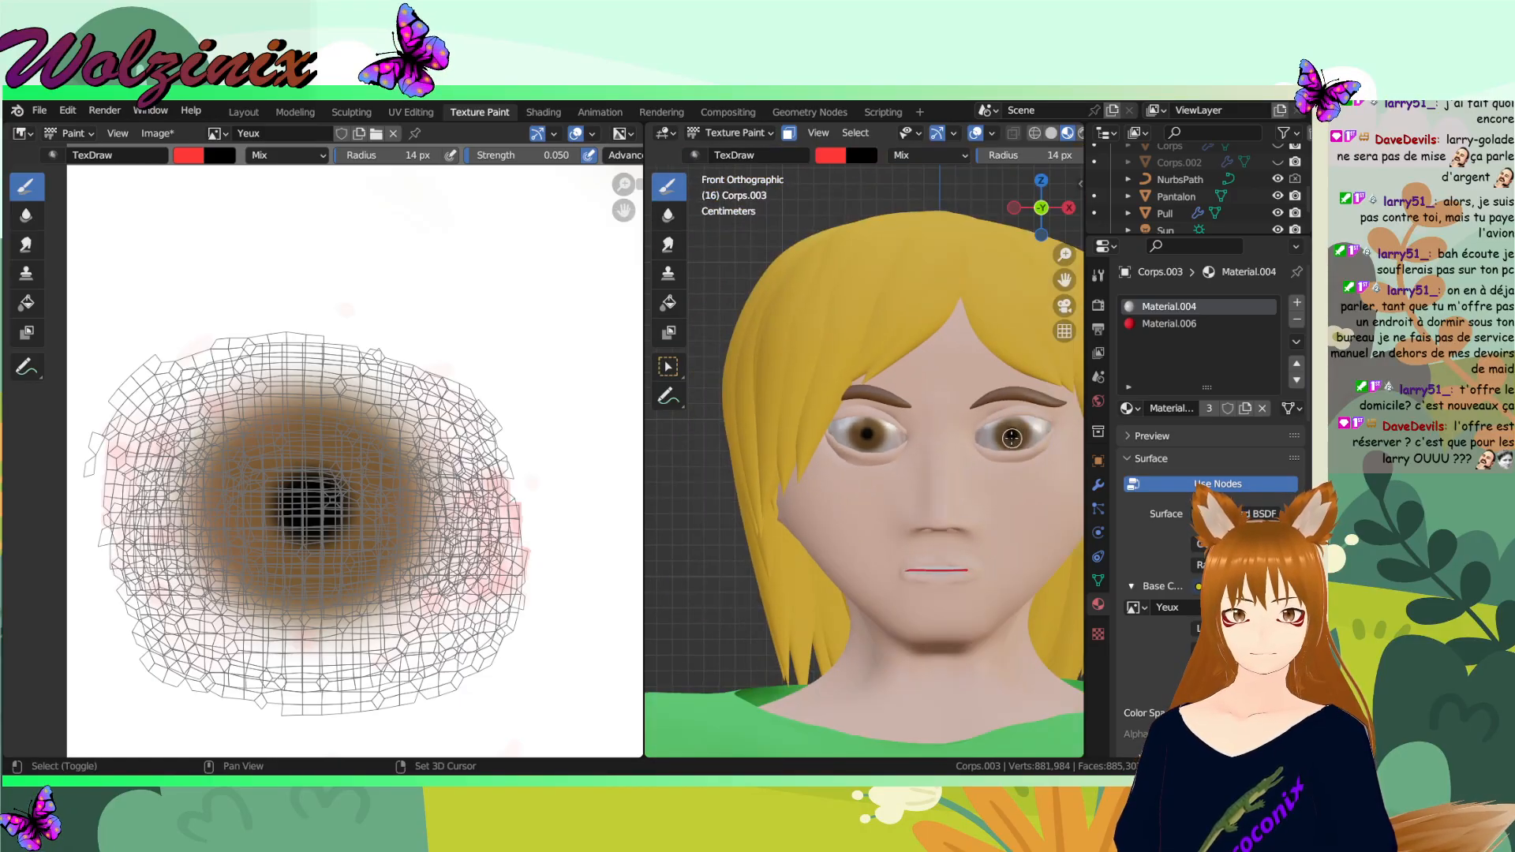
pyautogui.keyDown('shift'); pyautogui.moveTo(1013, 439); pyautogui.dragTo(984, 434, button='middle'); pyautogui.keyUp('shift')
pyautogui.scroll(4, 896, 436)
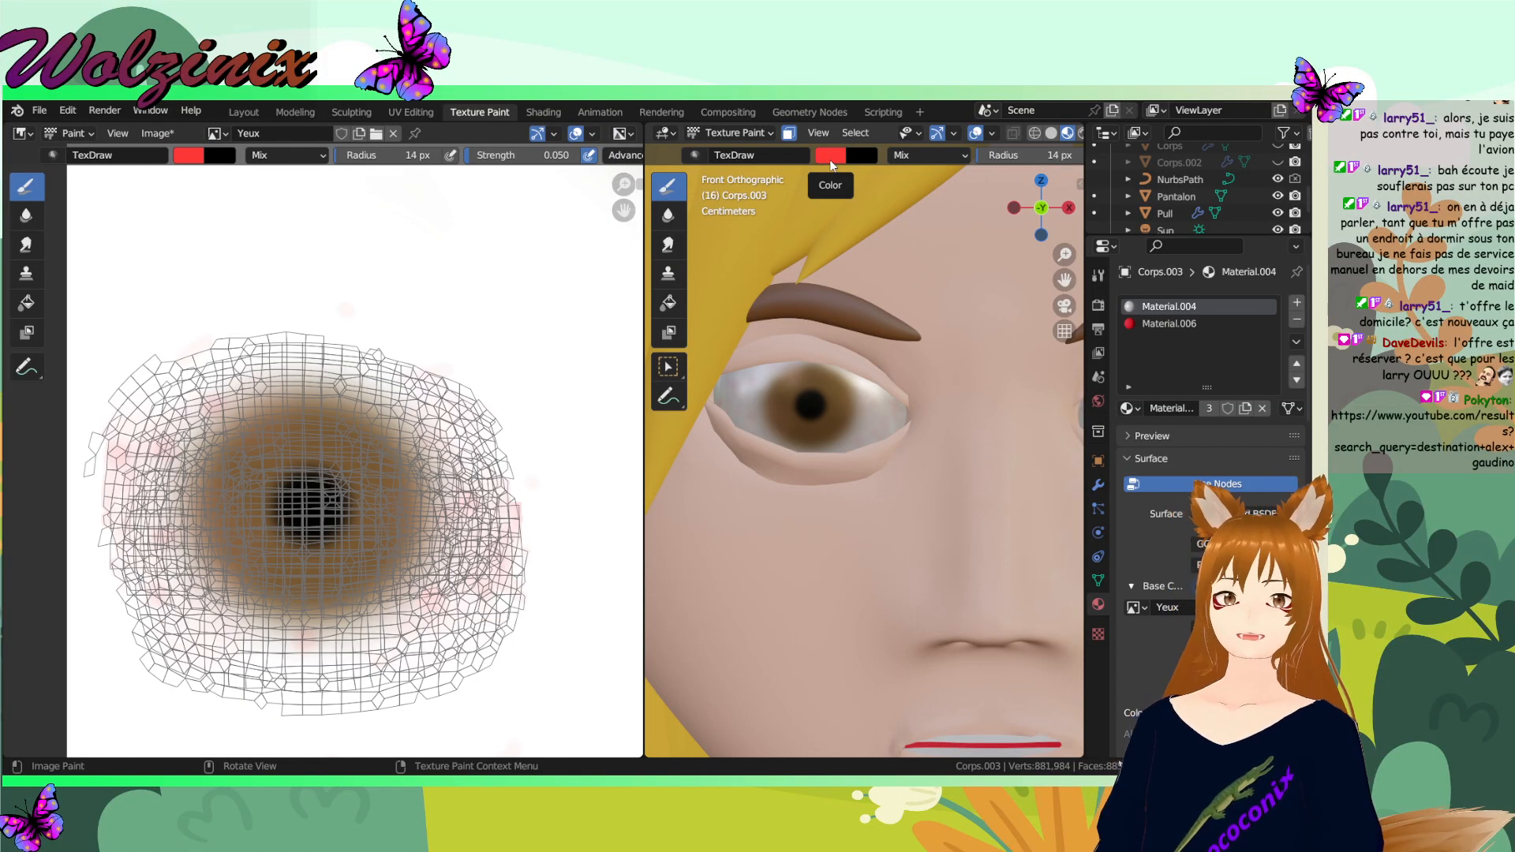
# - Change the brush colour to white and enlarge its radius to 76 px for painting on the eye
pyautogui.scroll(8, 919, 329)
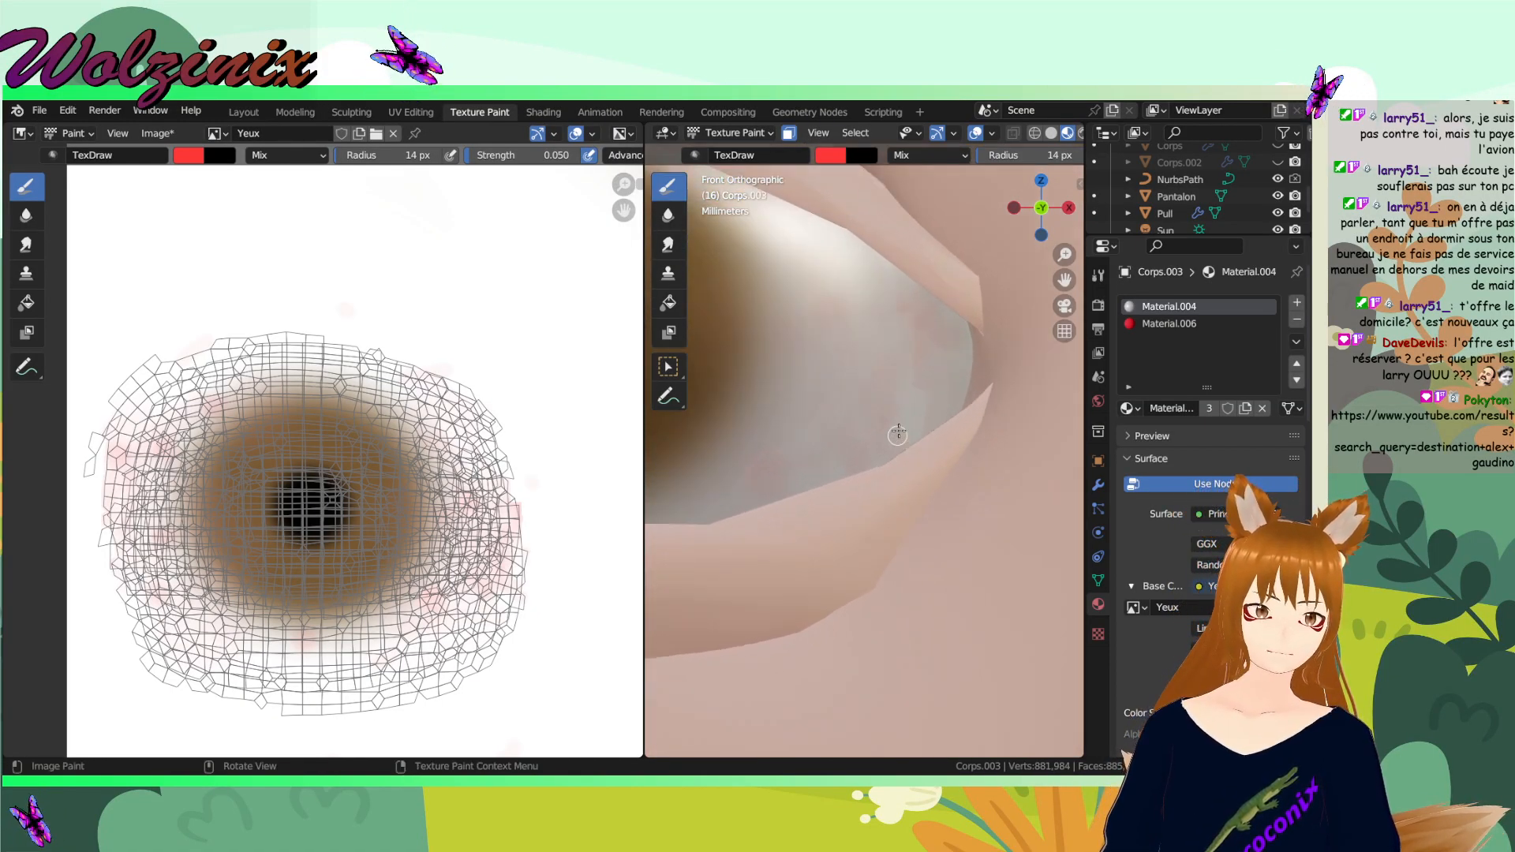
pyautogui.click(830, 155)
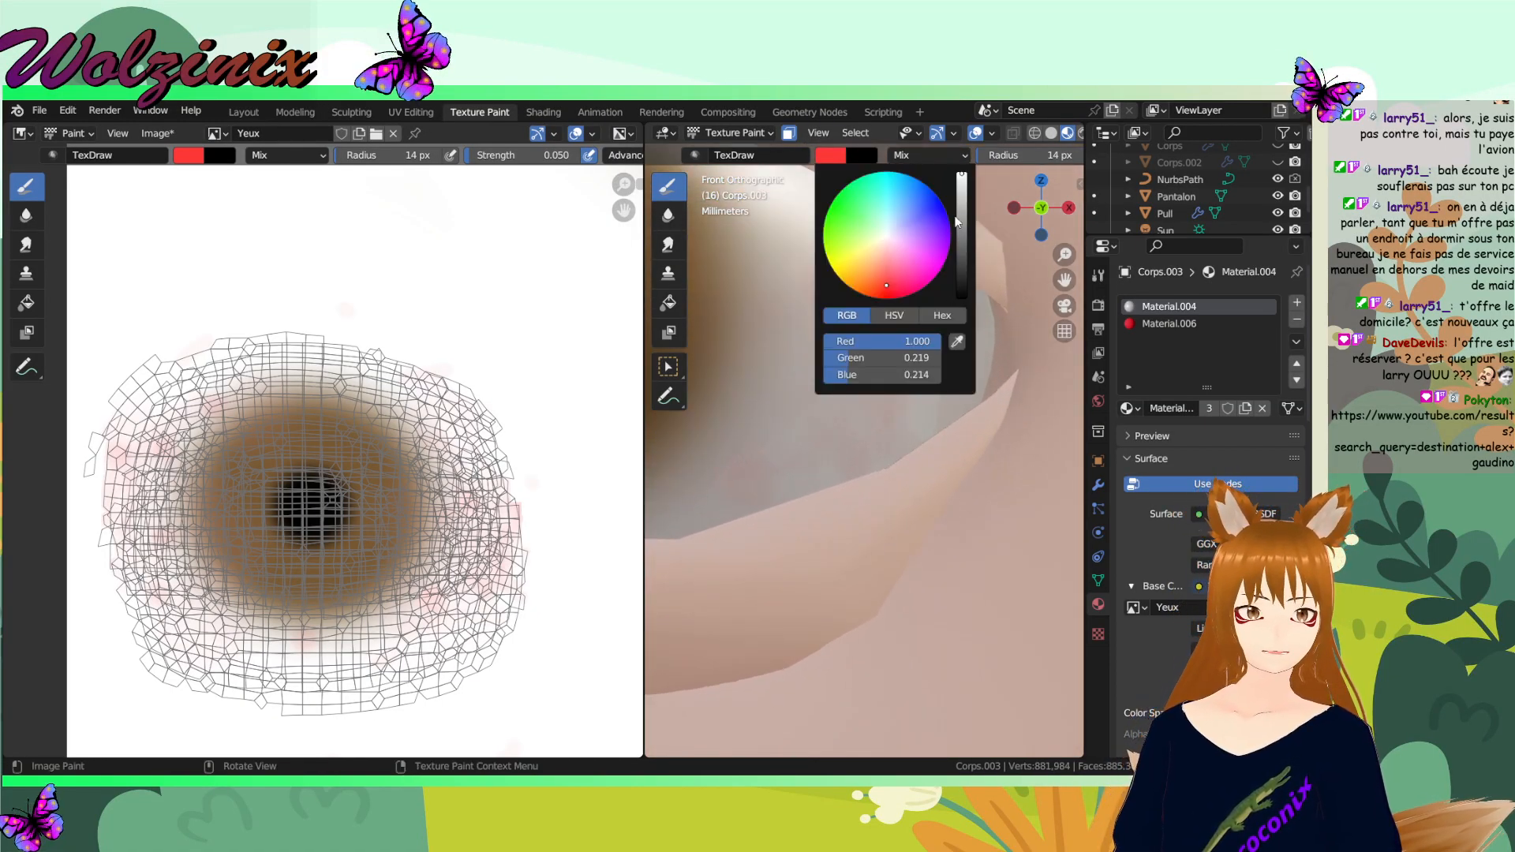
pyautogui.click(838, 160)
pyautogui.moveTo(868, 358); pyautogui.dragTo(935, 358)
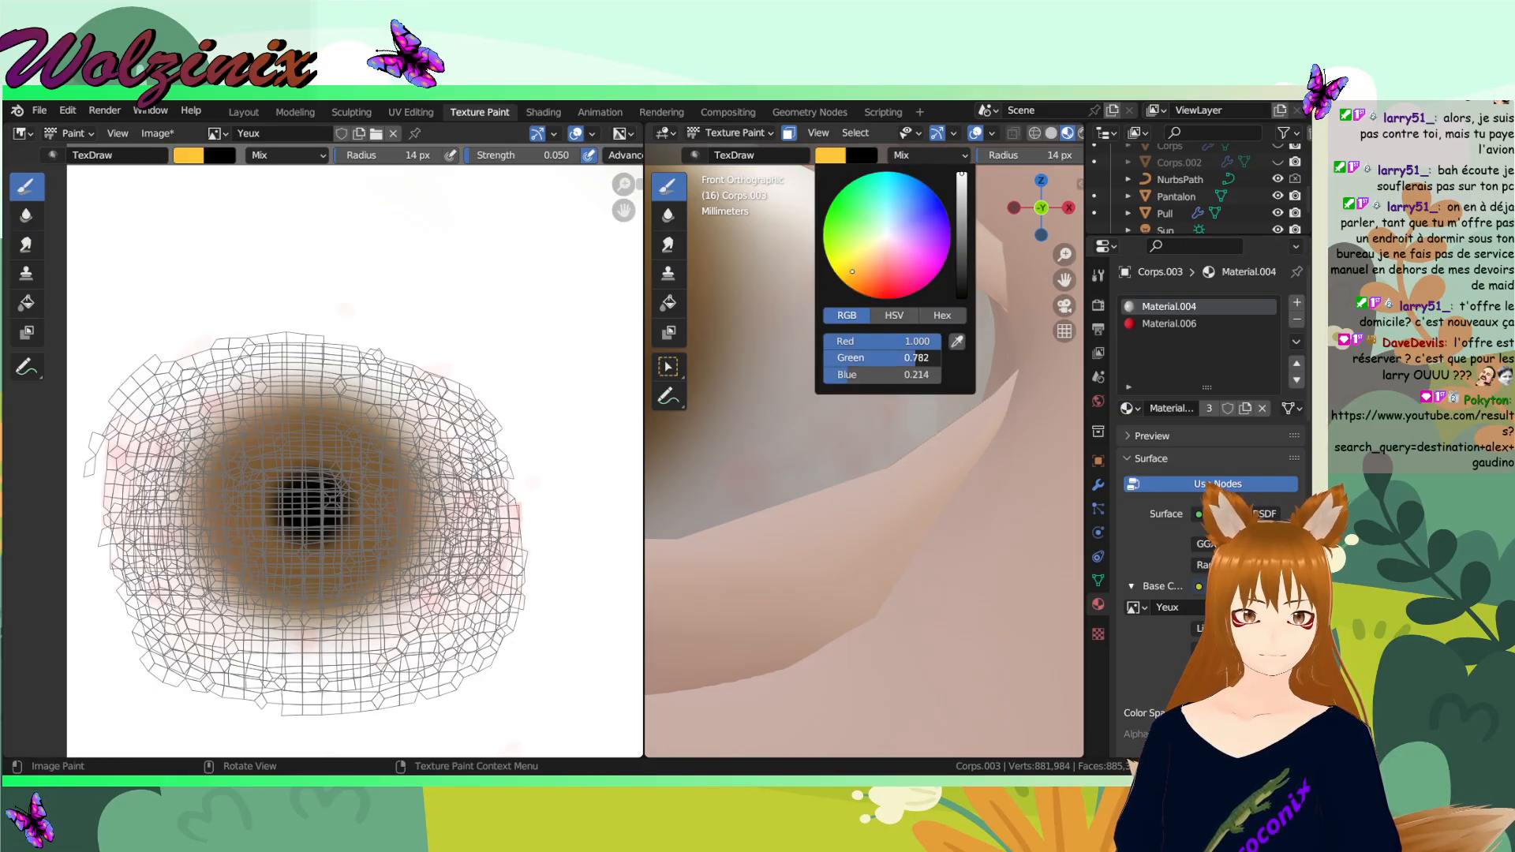
pyautogui.press('f')
pyautogui.click(953, 323)
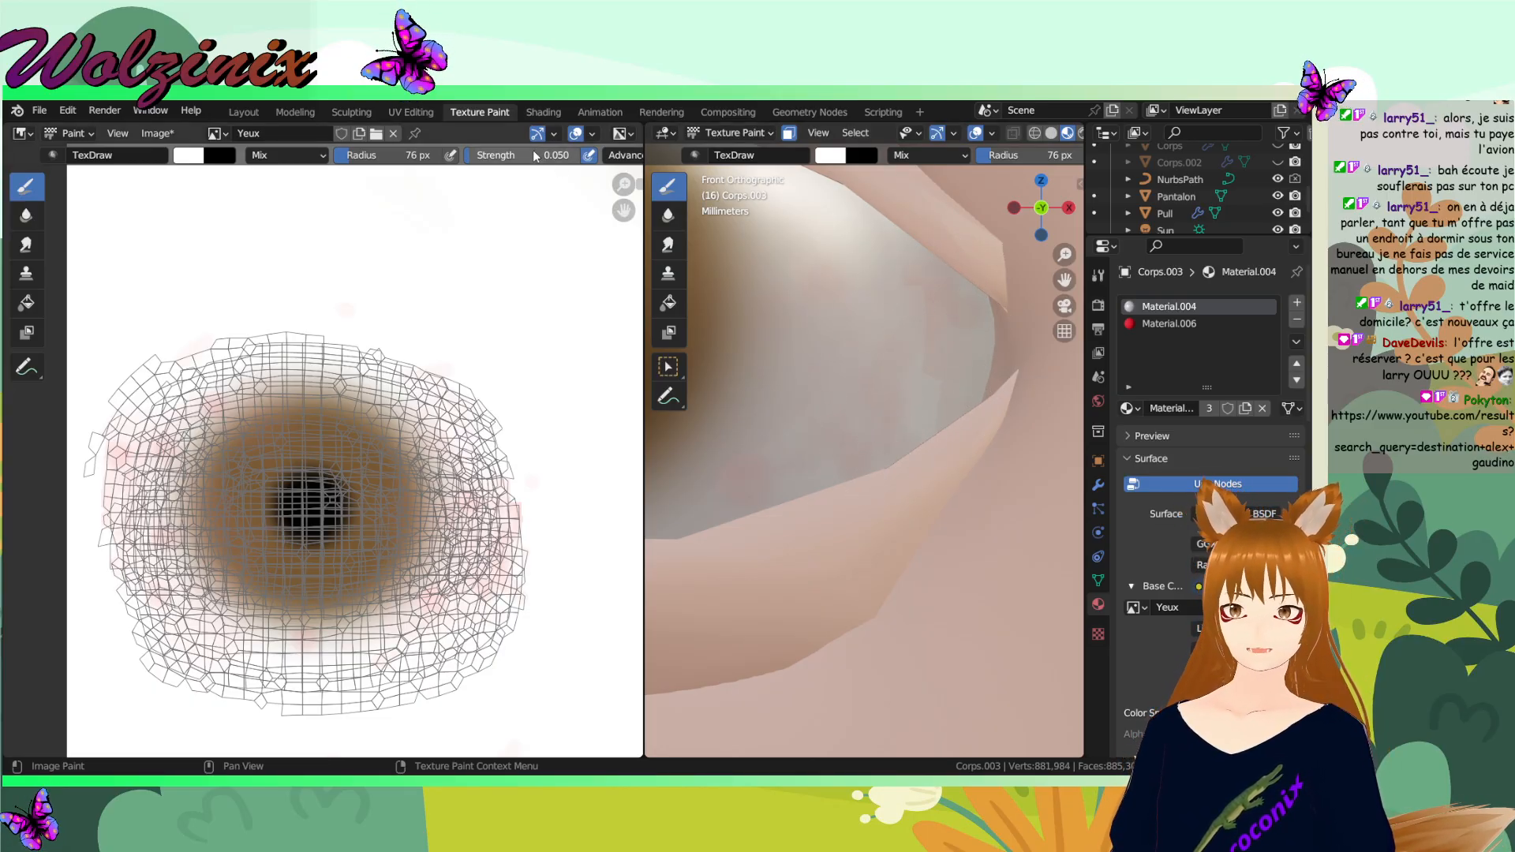
# - Switch to OBS, open the YouTube search link posted in the stream chat, and return to Blender
pyautogui.hotkey('alt', 'Tab')
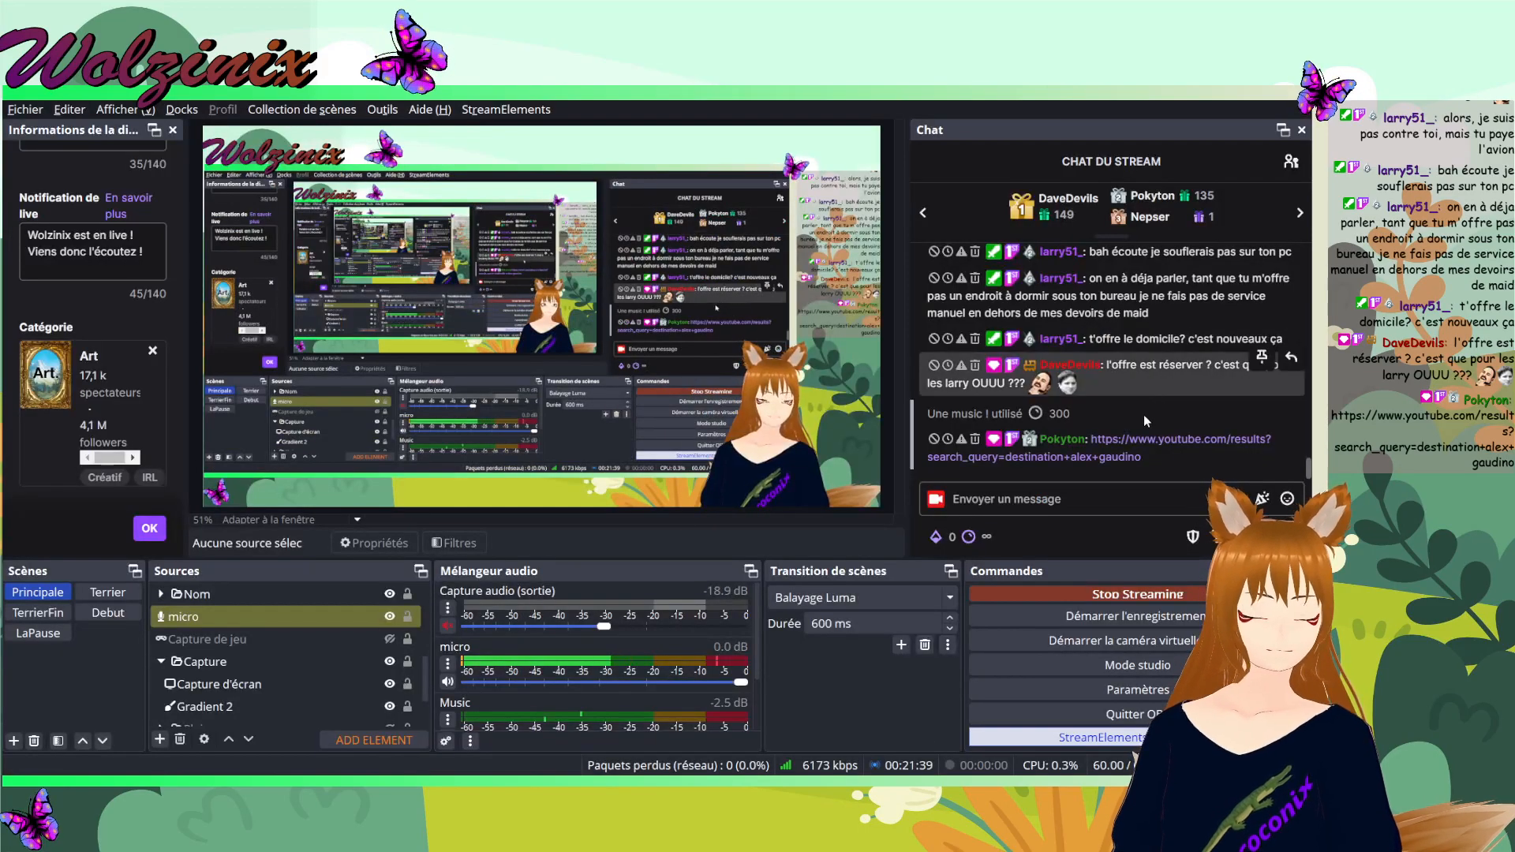
pyautogui.click(1115, 359)
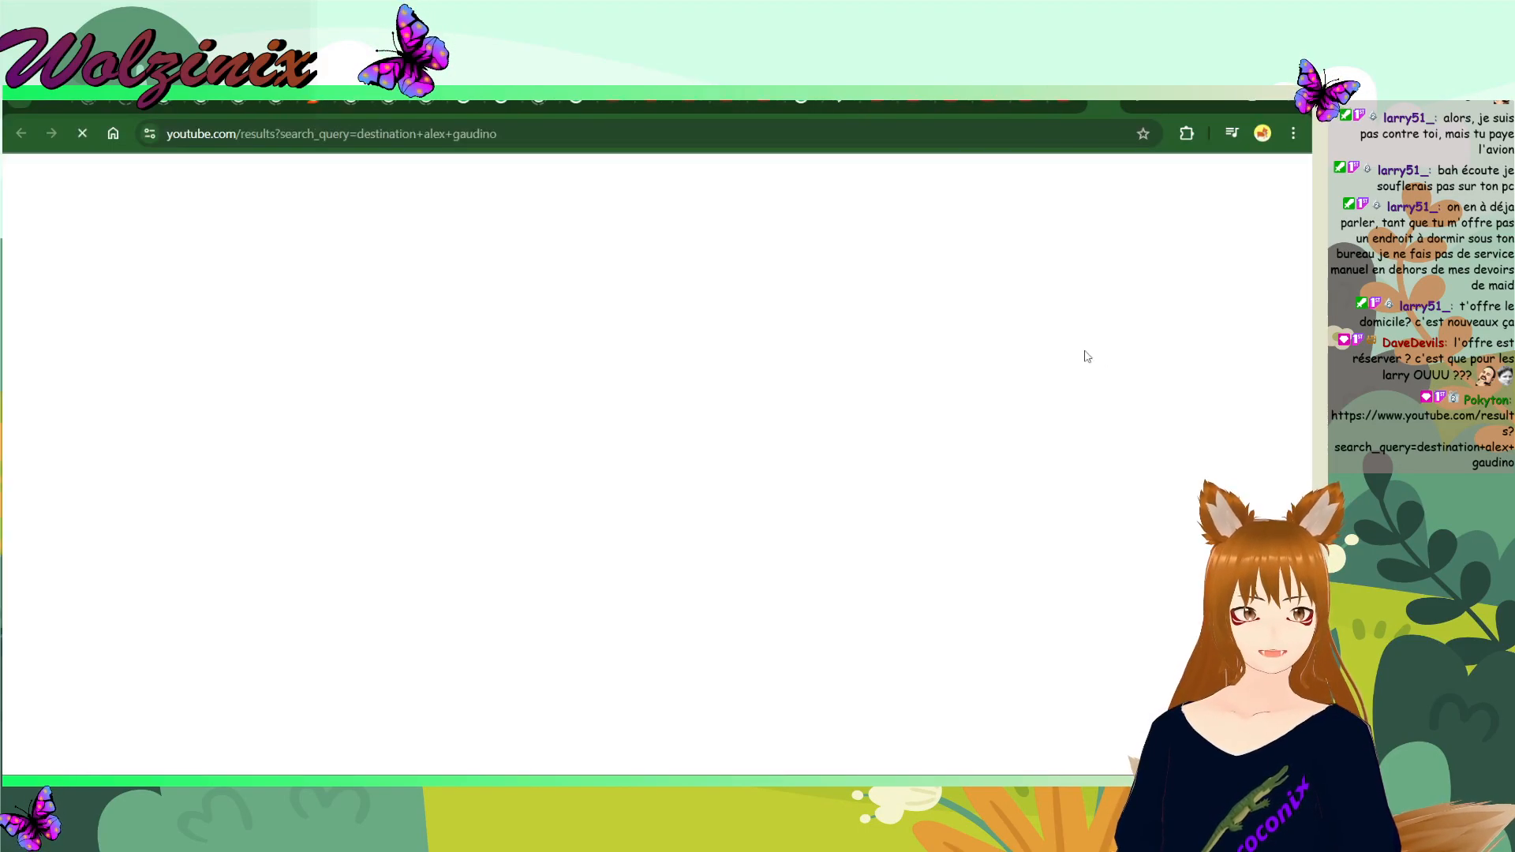
pyautogui.hotkey('alt', 'Tab')
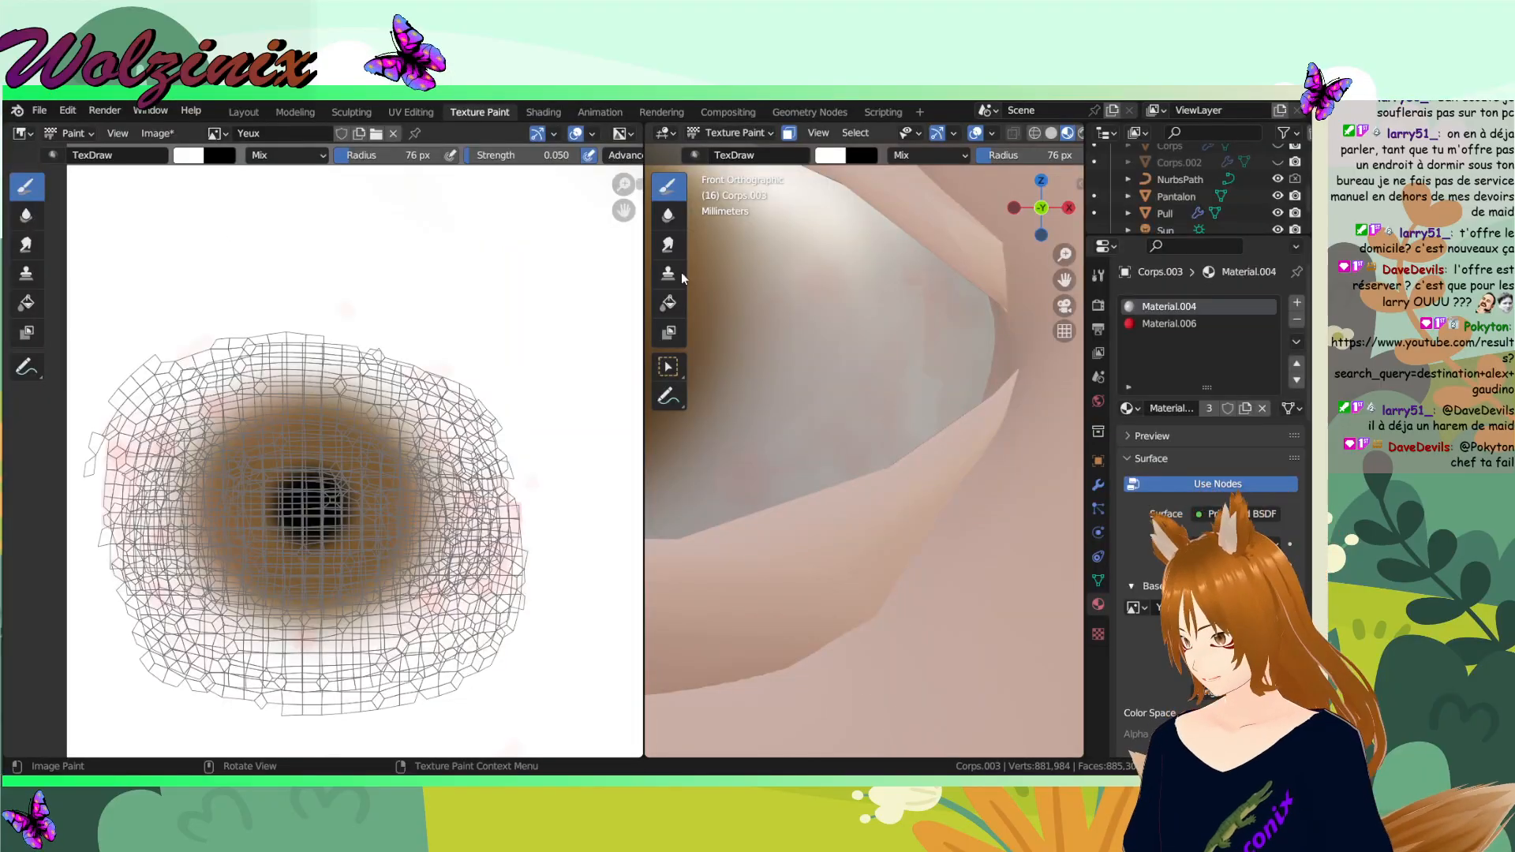
# - Set the white brush's strength to 0.1 and examine the tint on the whites of the eye
pyautogui.click(505, 156)
pyautogui.write('0.1')
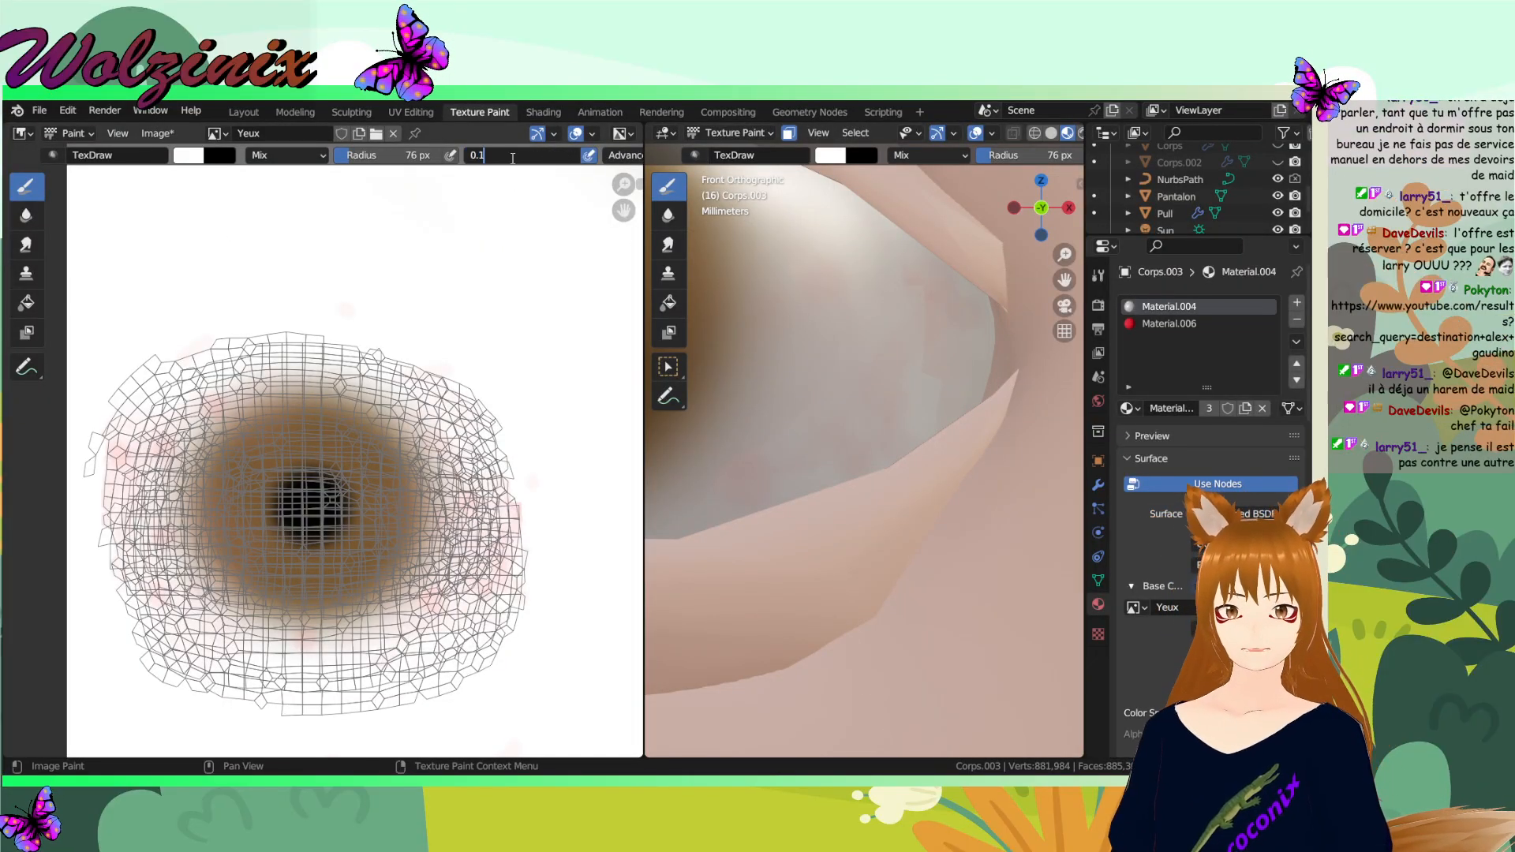
pyautogui.press('Return')
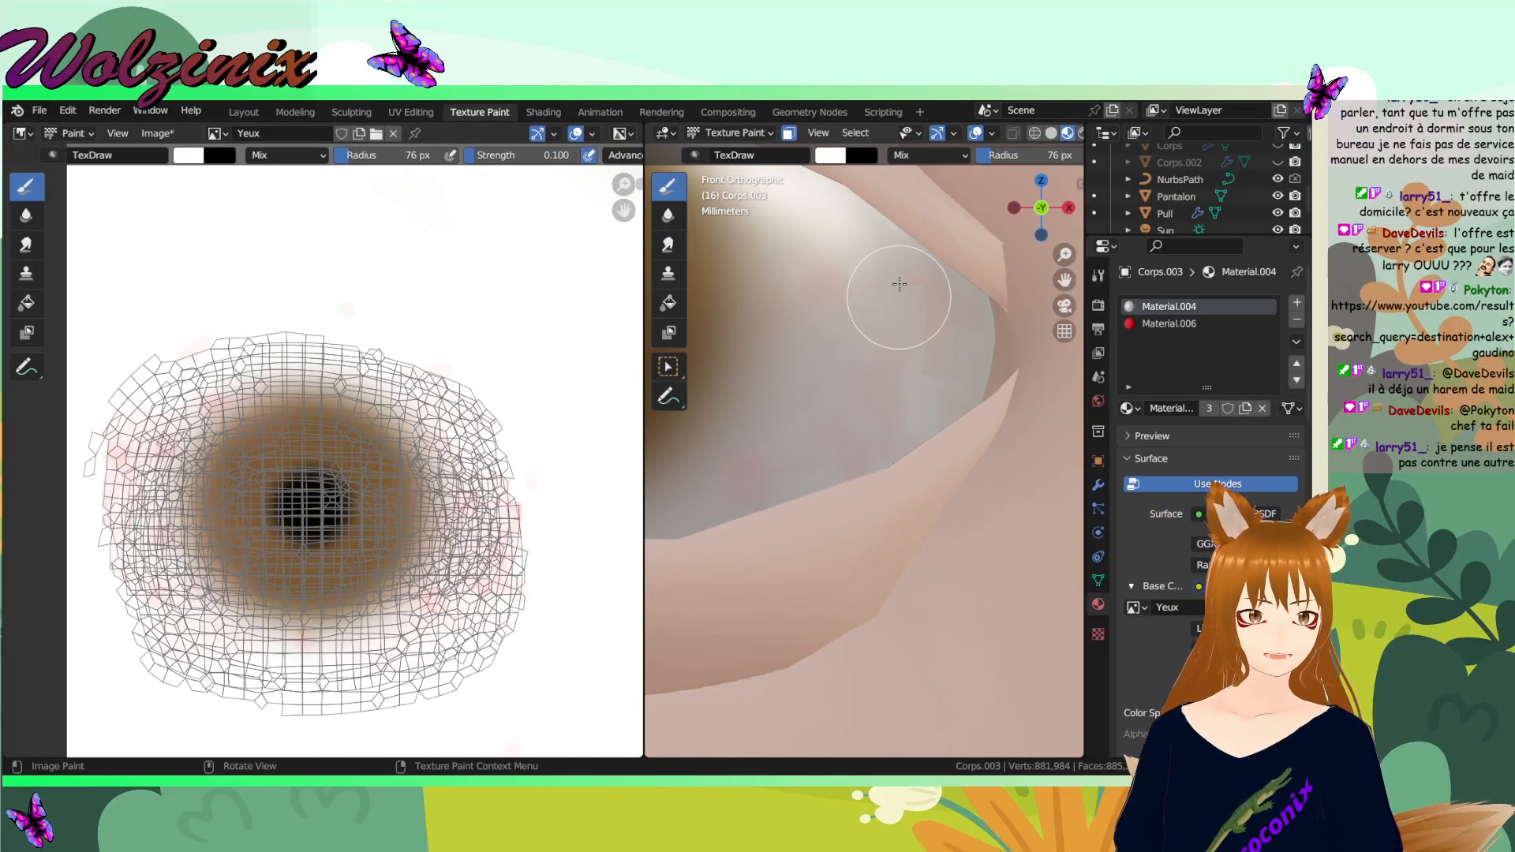
pyautogui.scroll(-4, 848, 387)
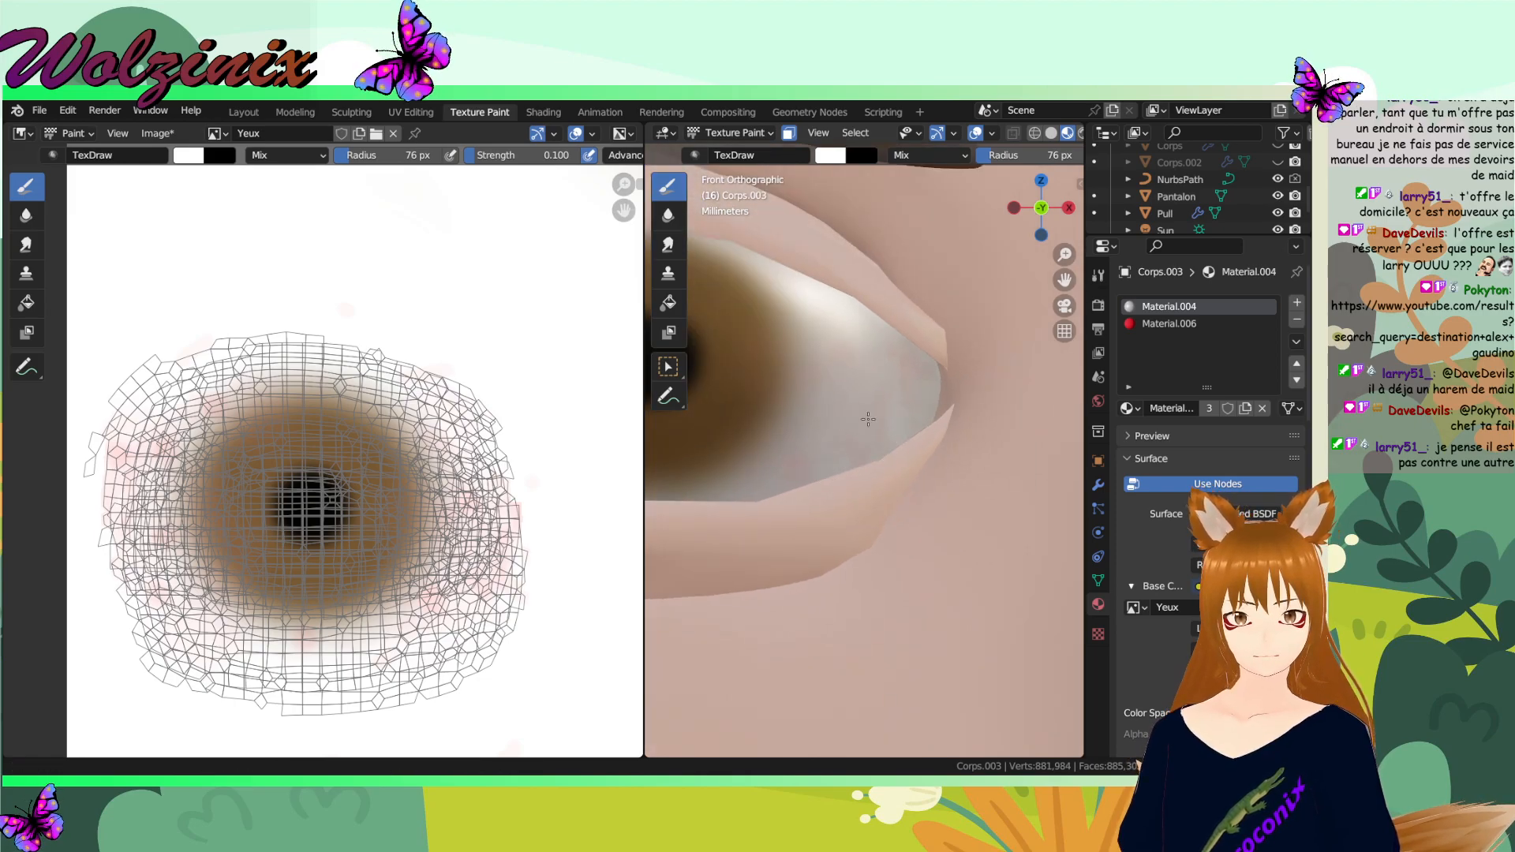
pyautogui.scroll(-1, 769, 353)
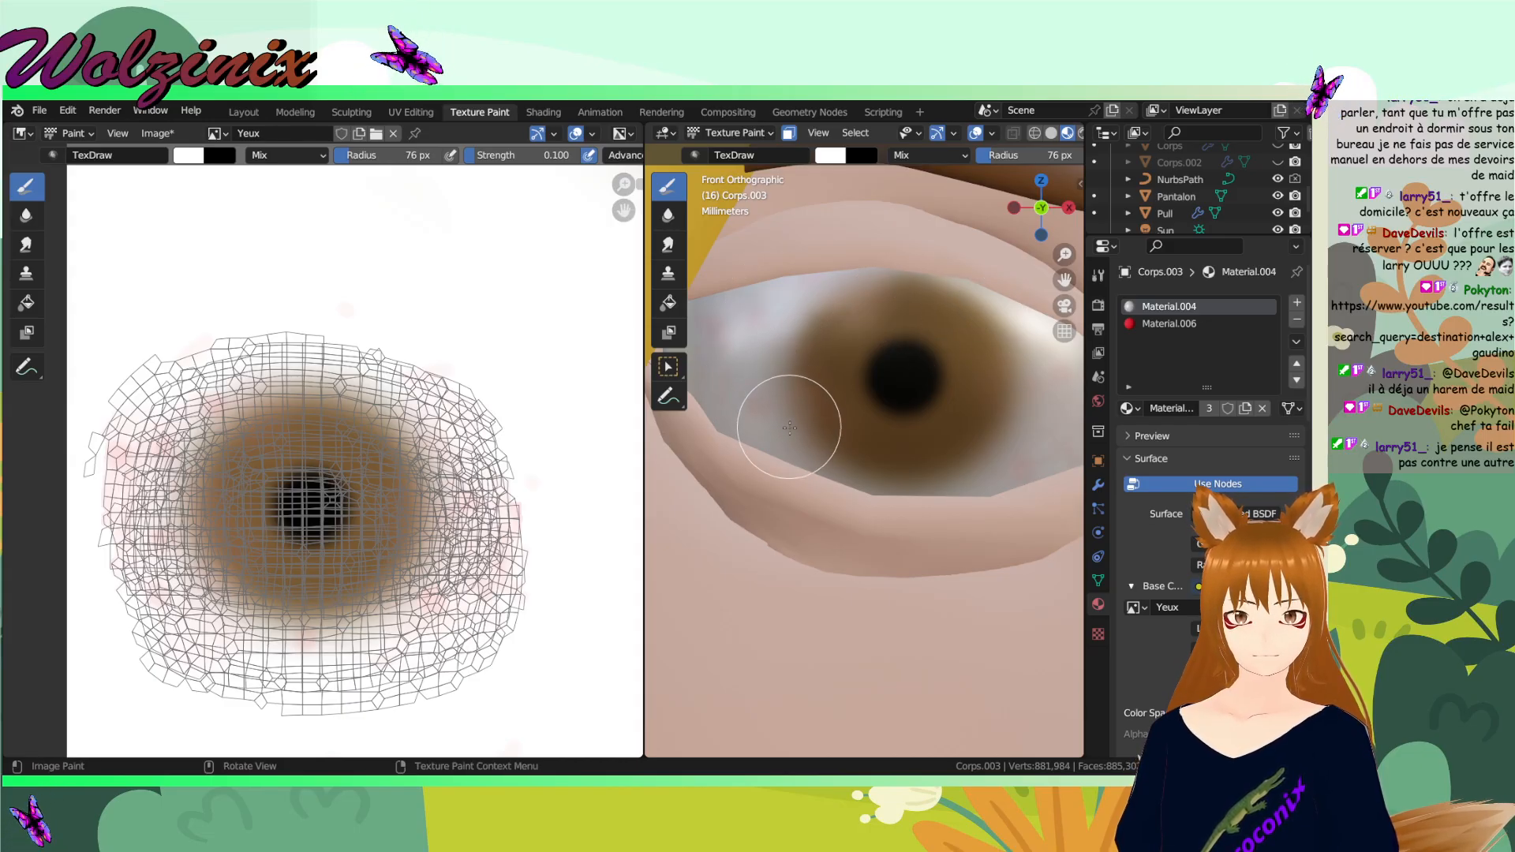
pyautogui.scroll(-1, 758, 430)
pyautogui.scroll(-1, 908, 427)
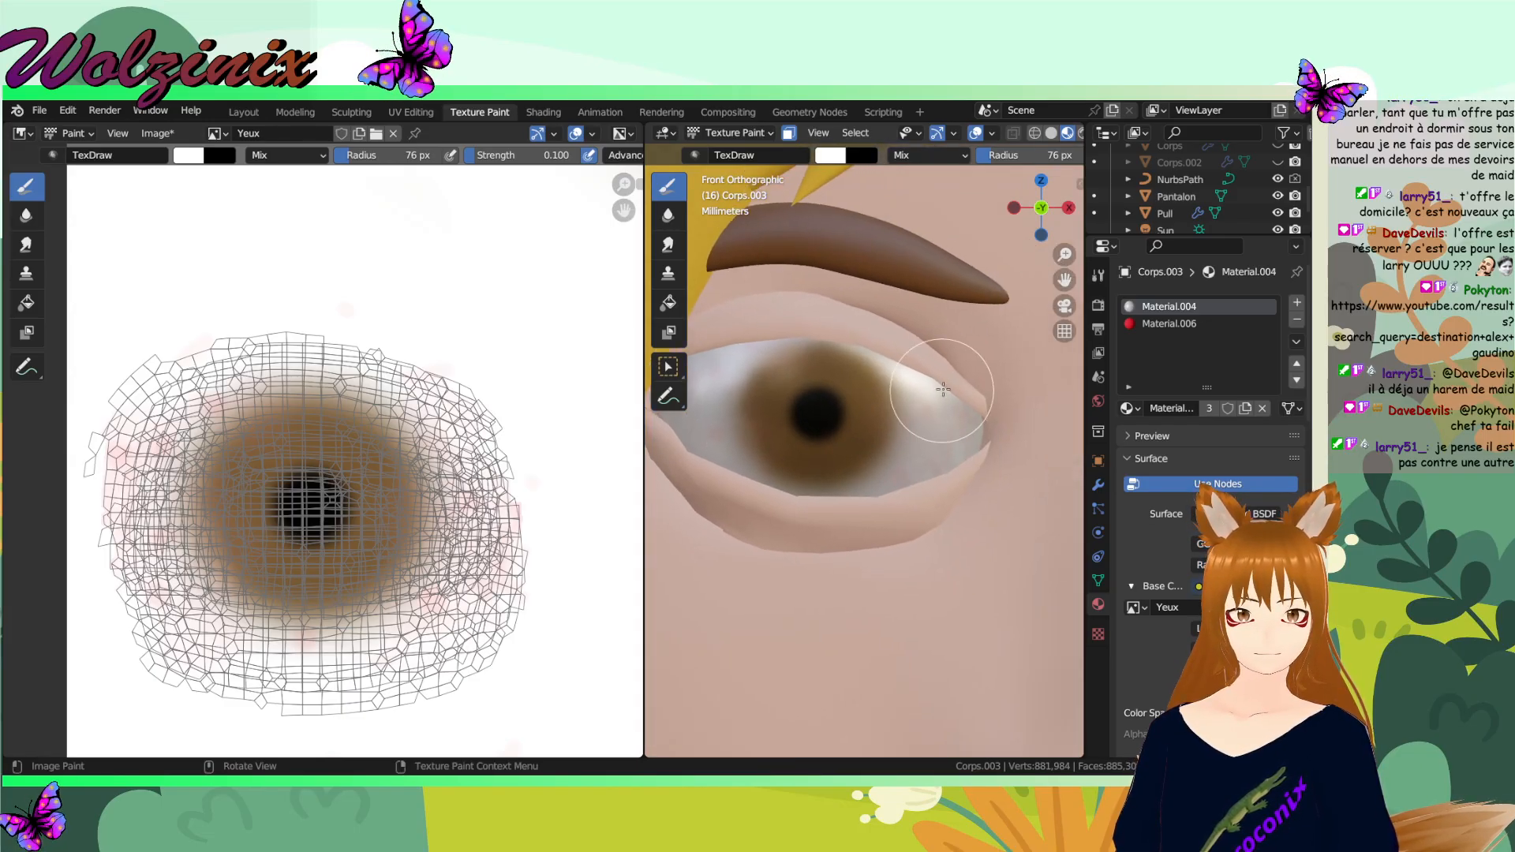
pyautogui.scroll(-2, 907, 474)
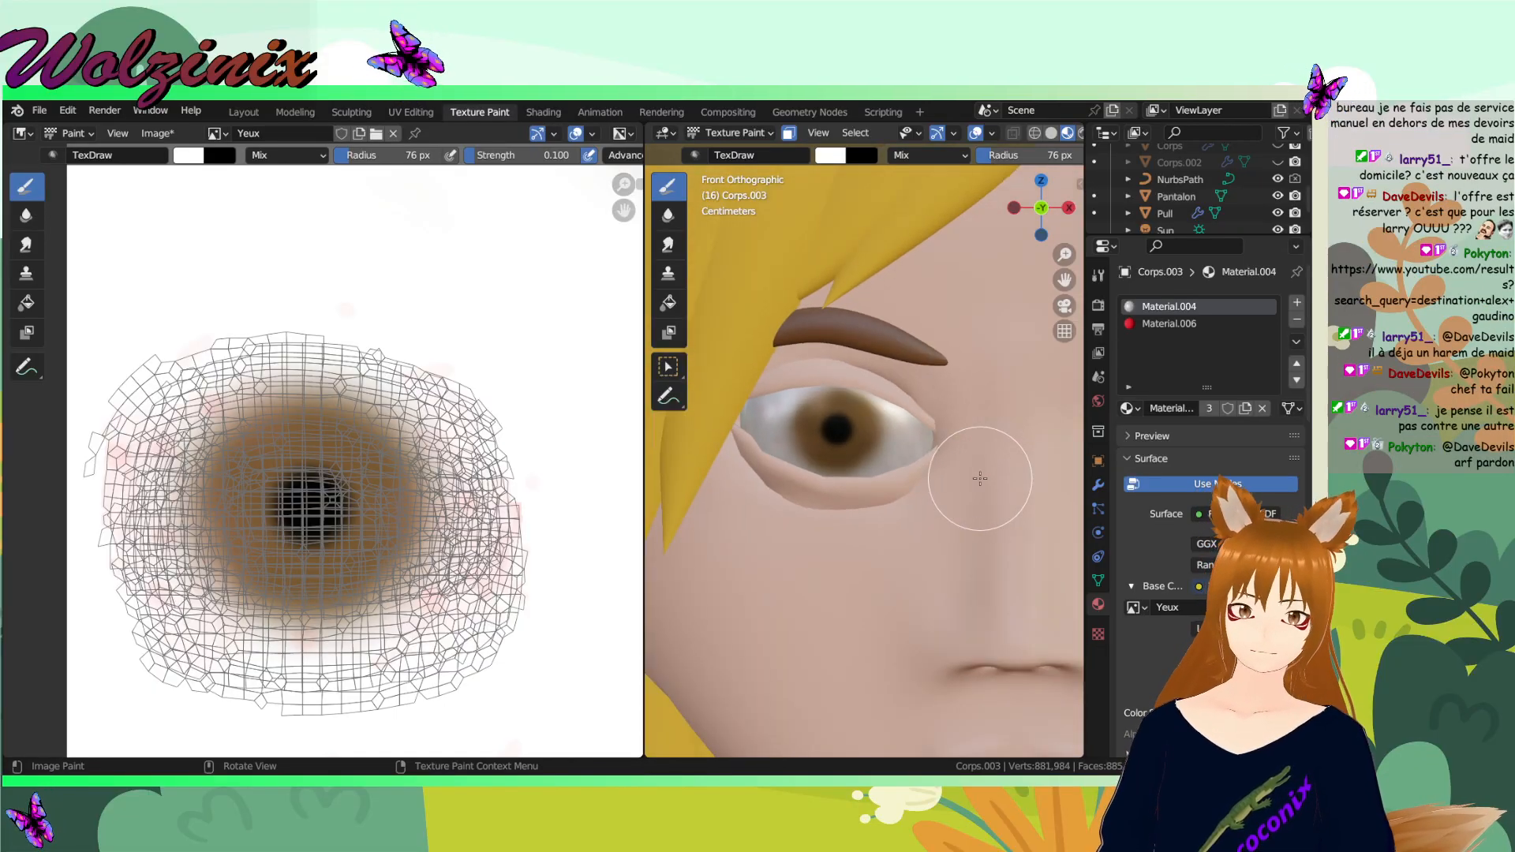
# - Switch to OBS, open the corrected YouTube video link from the stream chat, and return to Blender
pyautogui.hotkey('alt', 'Tab')
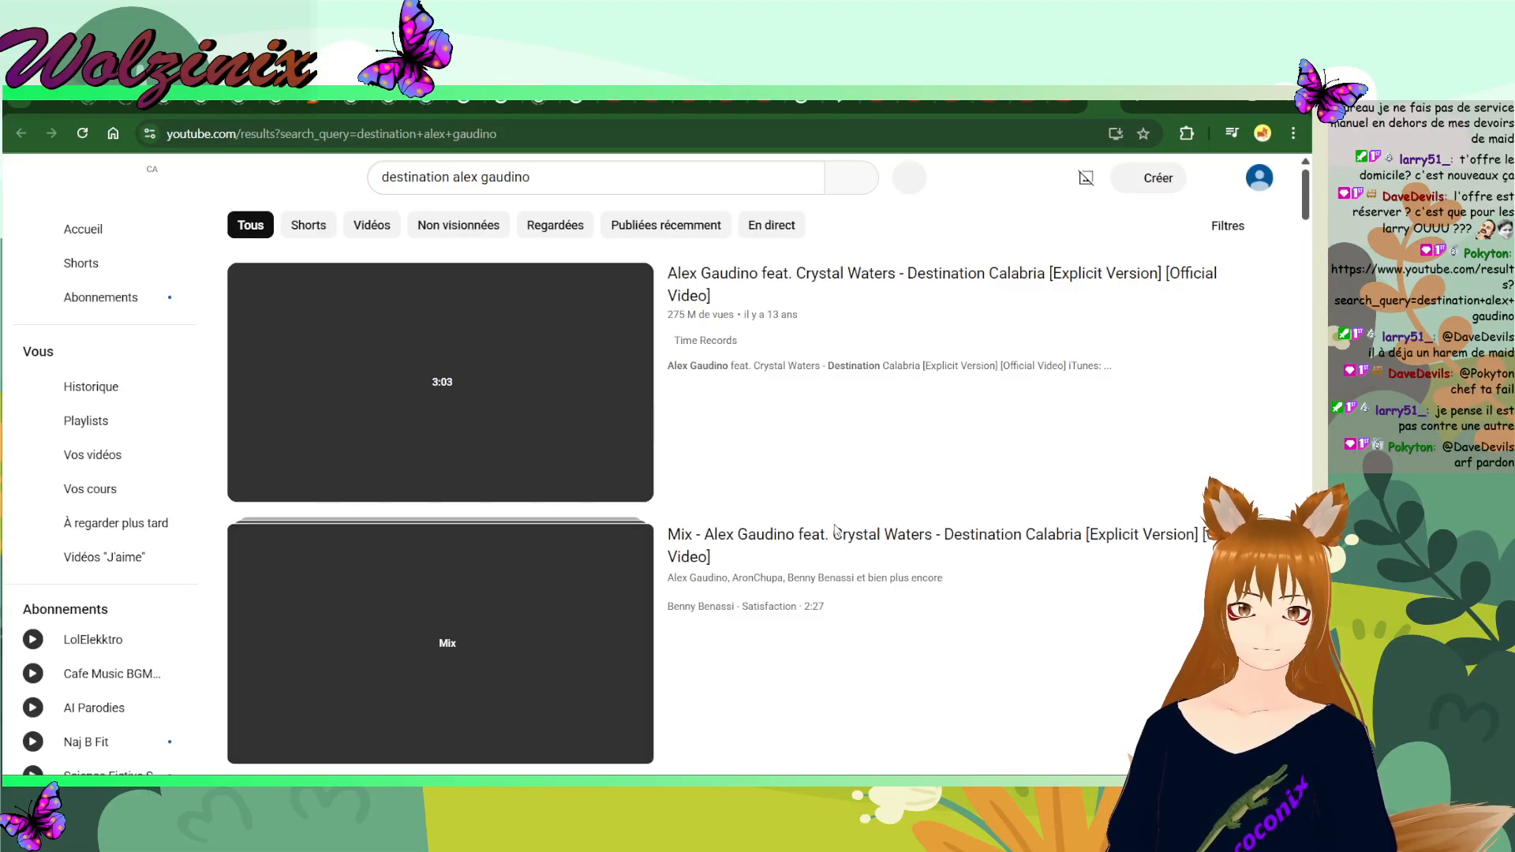
pyautogui.hotkey('alt', 'Tab')
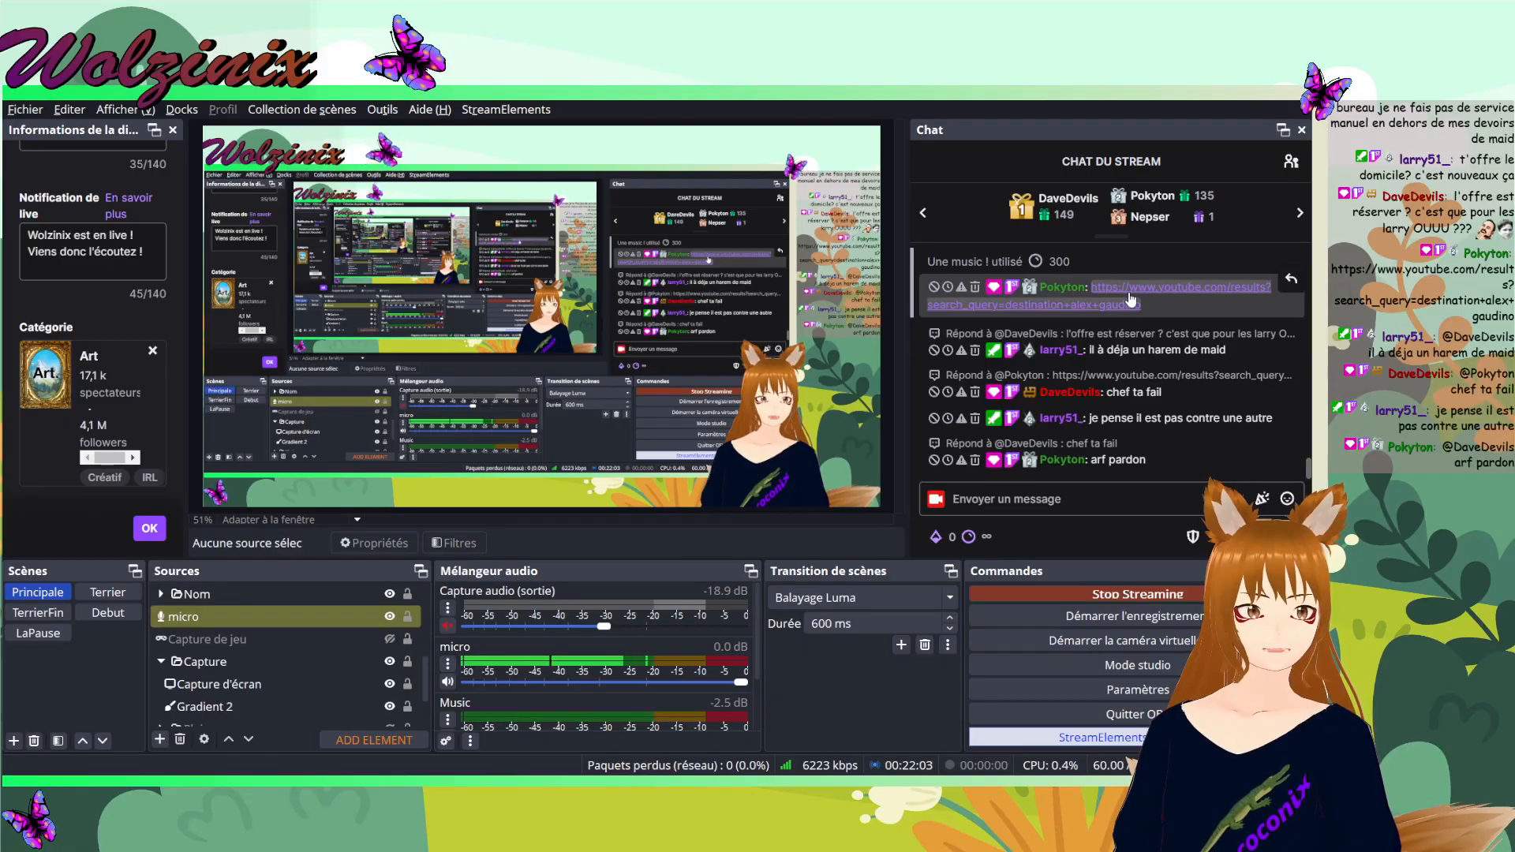
pyautogui.hotkey('alt', 'Tab')
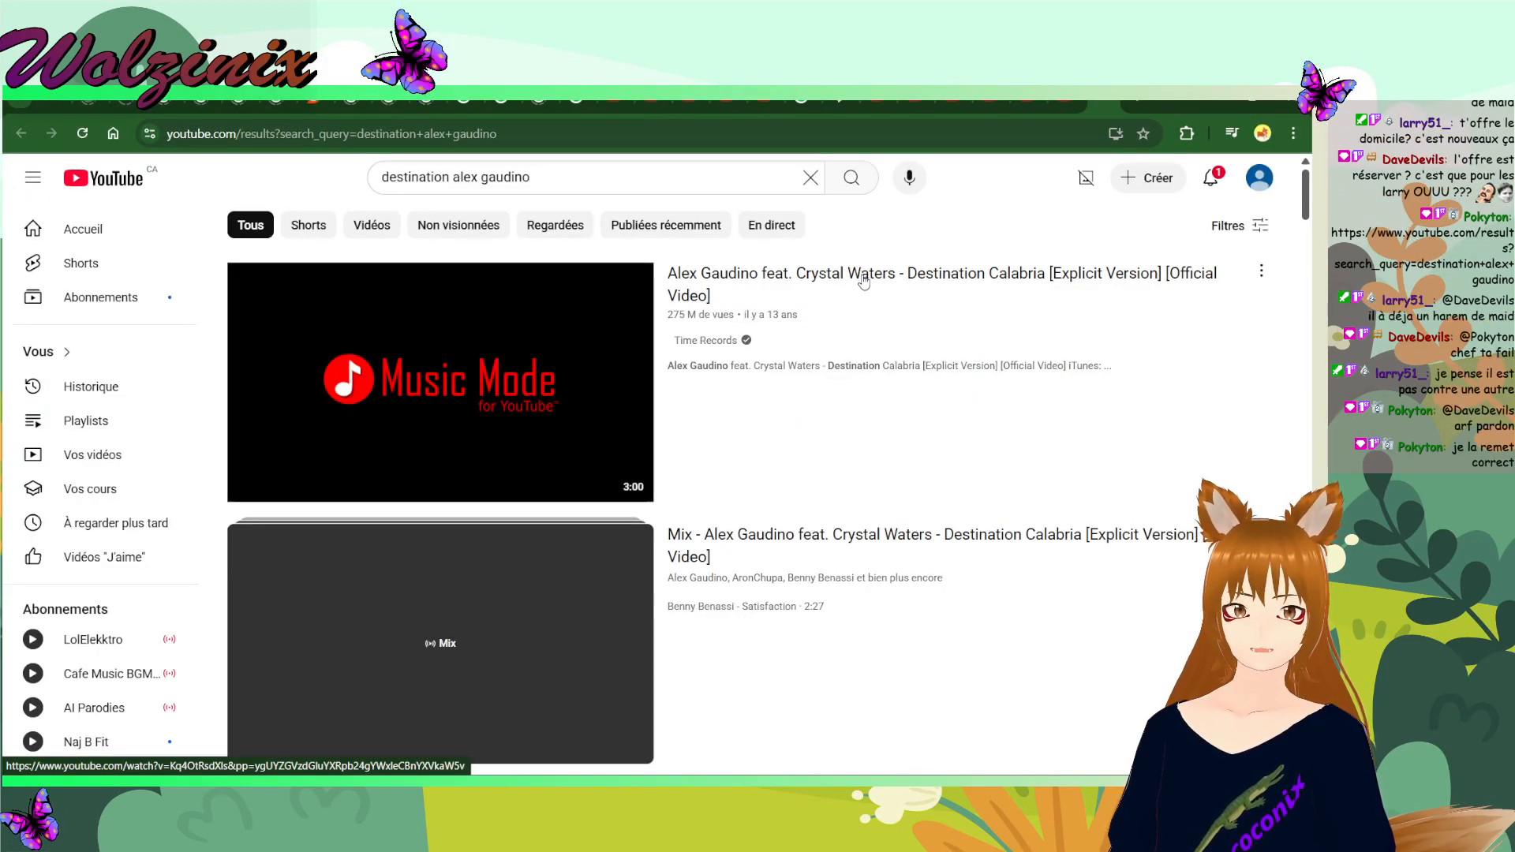
pyautogui.hotkey('alt', 'Tab')
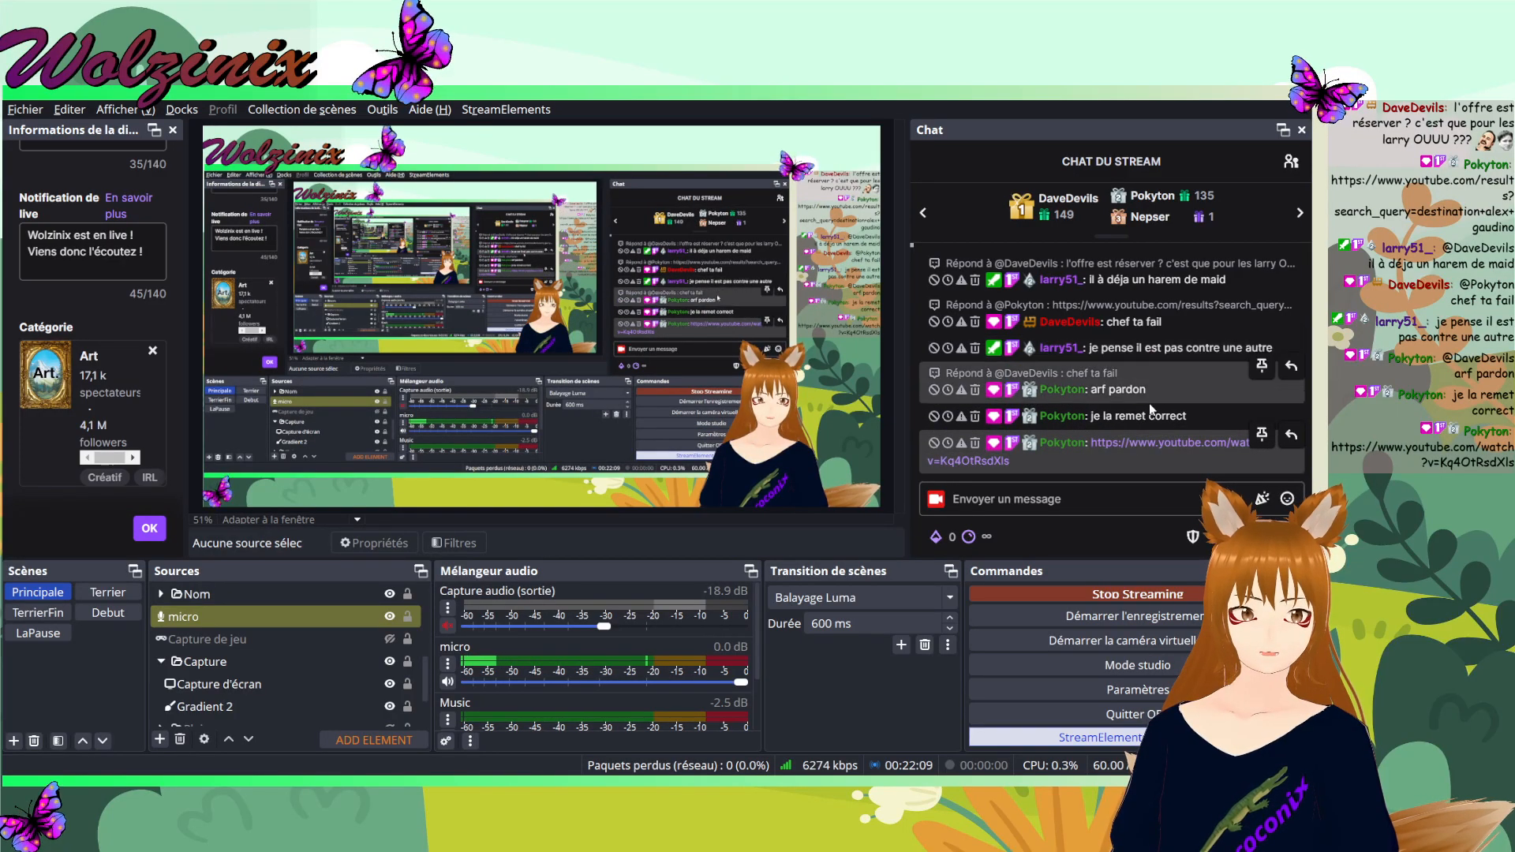
pyautogui.click(1133, 442)
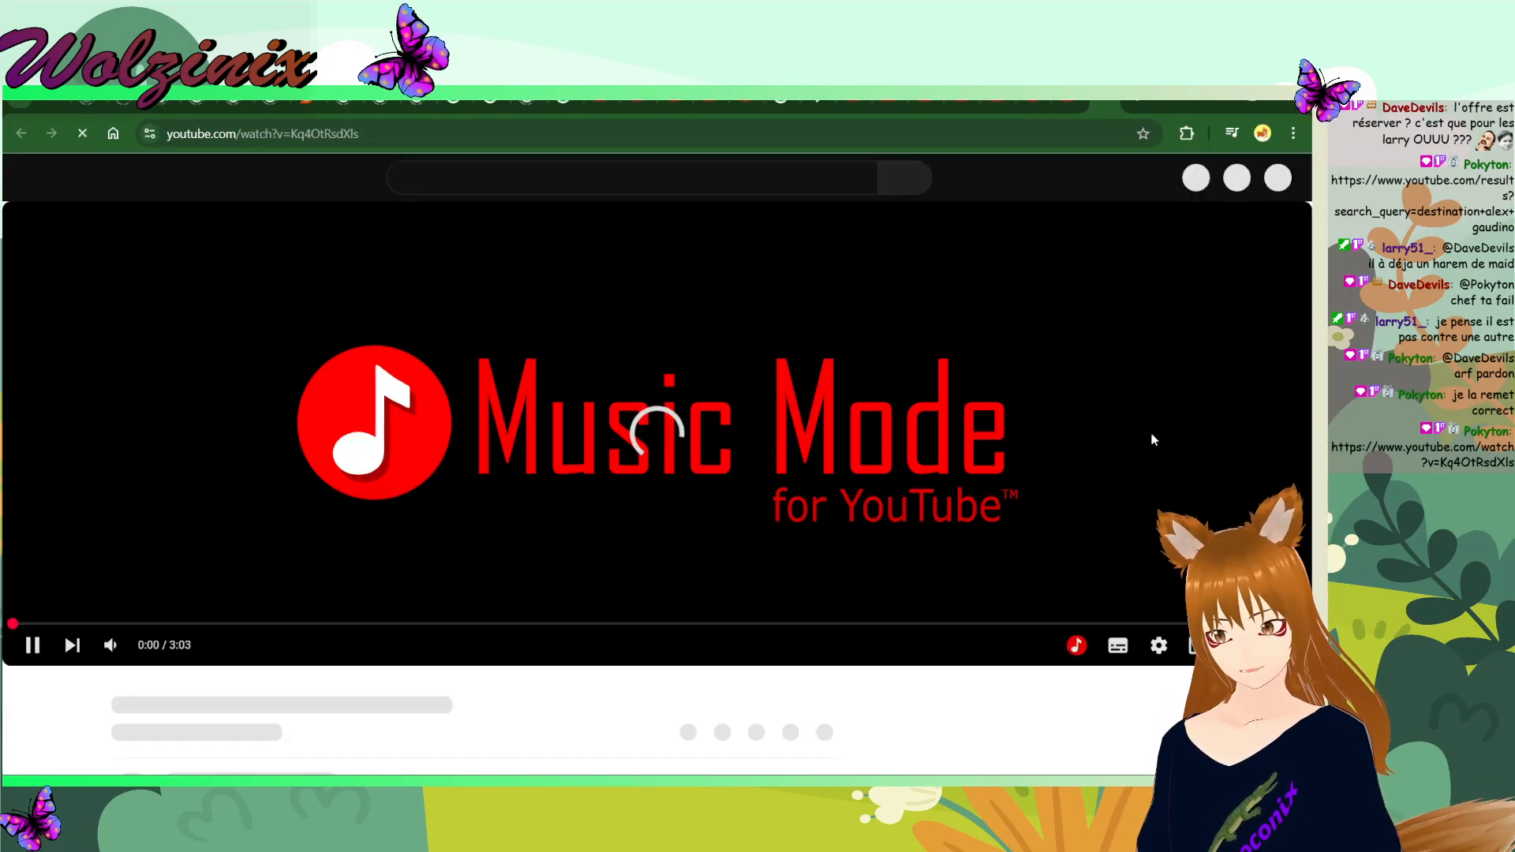
pyautogui.hotkey('alt', 'Tab')
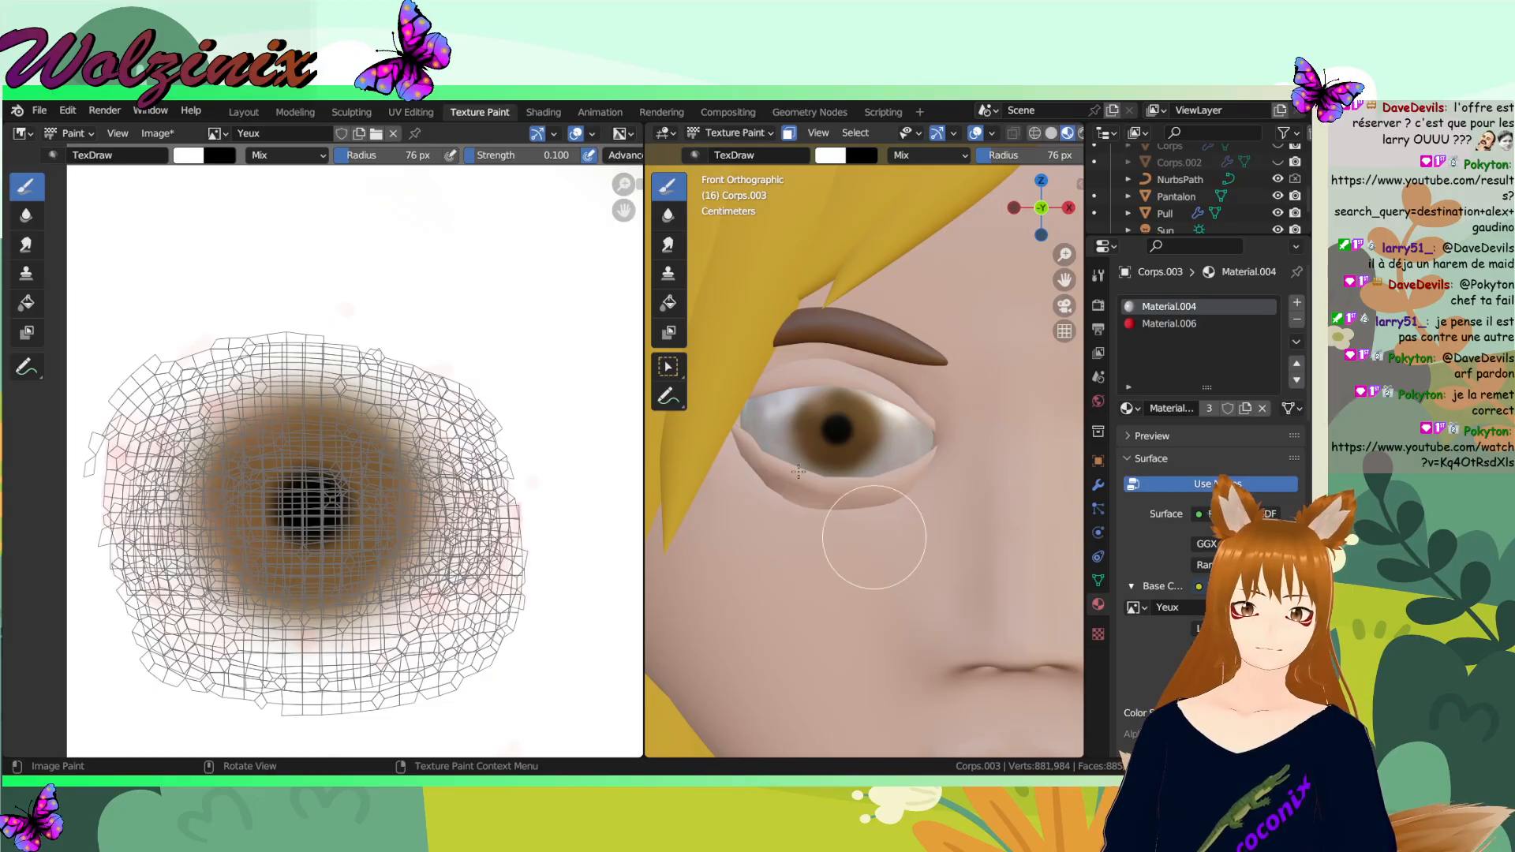
# - Save the file and the Yeux texture image, and review the painted eyes in the Layout workspace with nothing selected
pyautogui.scroll(-5, 799, 472)
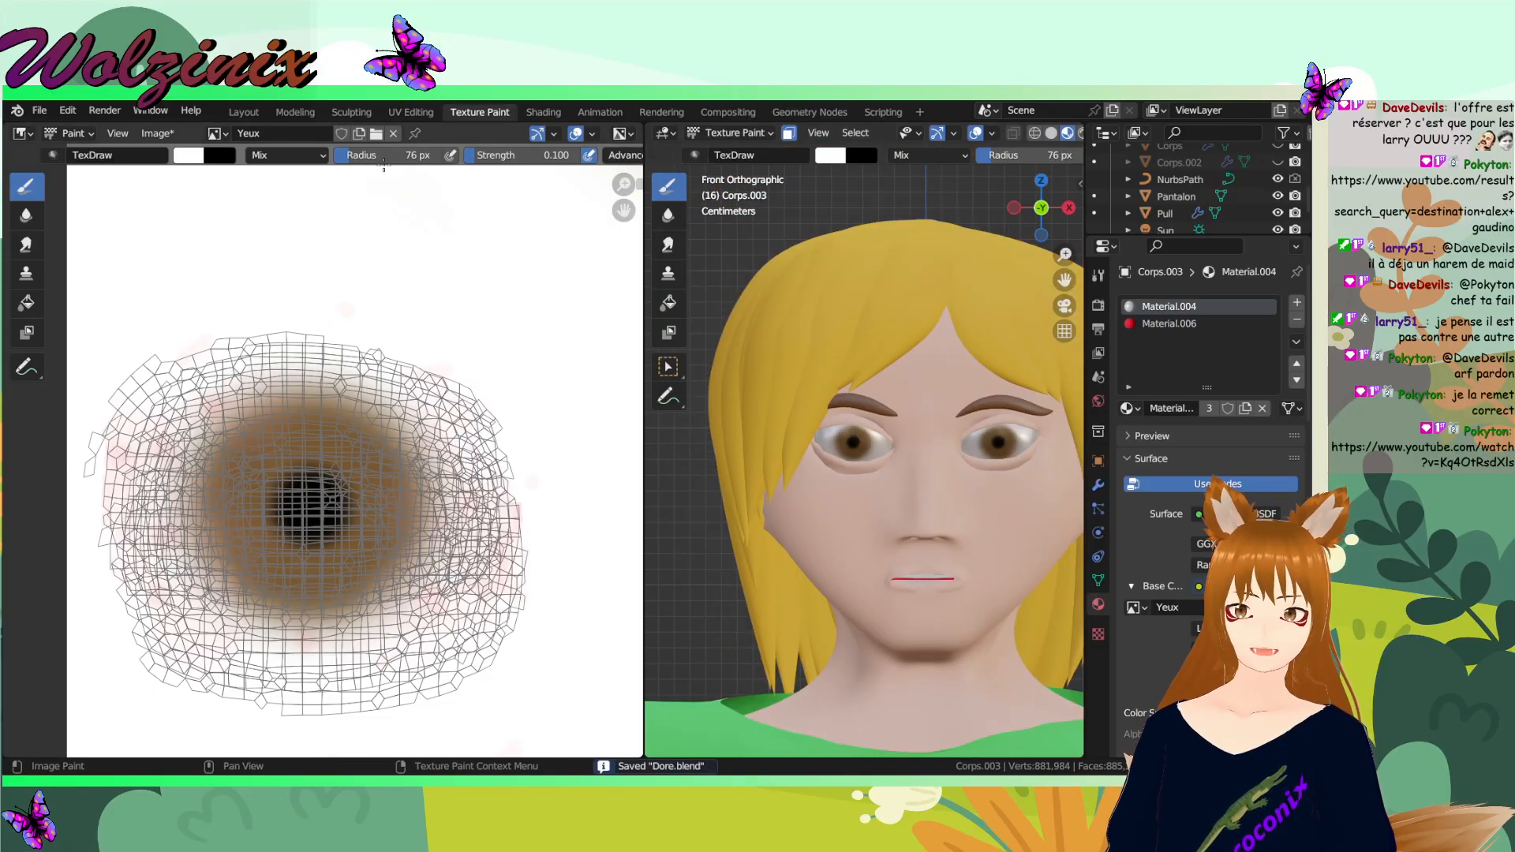
pyautogui.click(157, 133)
pyautogui.click(201, 268)
pyautogui.click(243, 111)
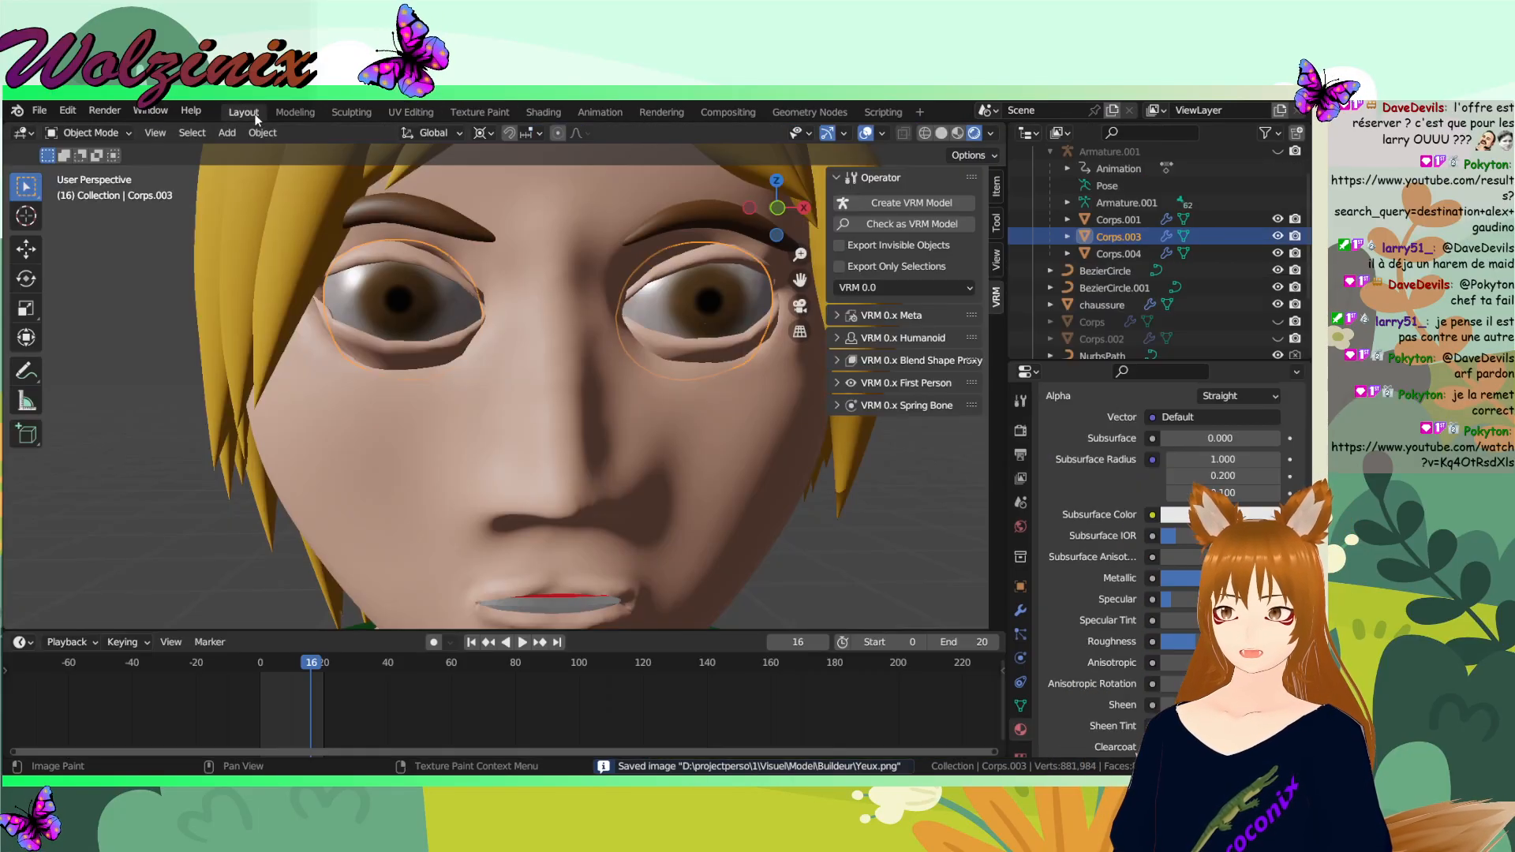
pyautogui.click(882, 518)
pyautogui.scroll(-6, 882, 519)
pyautogui.scroll(8, 745, 479)
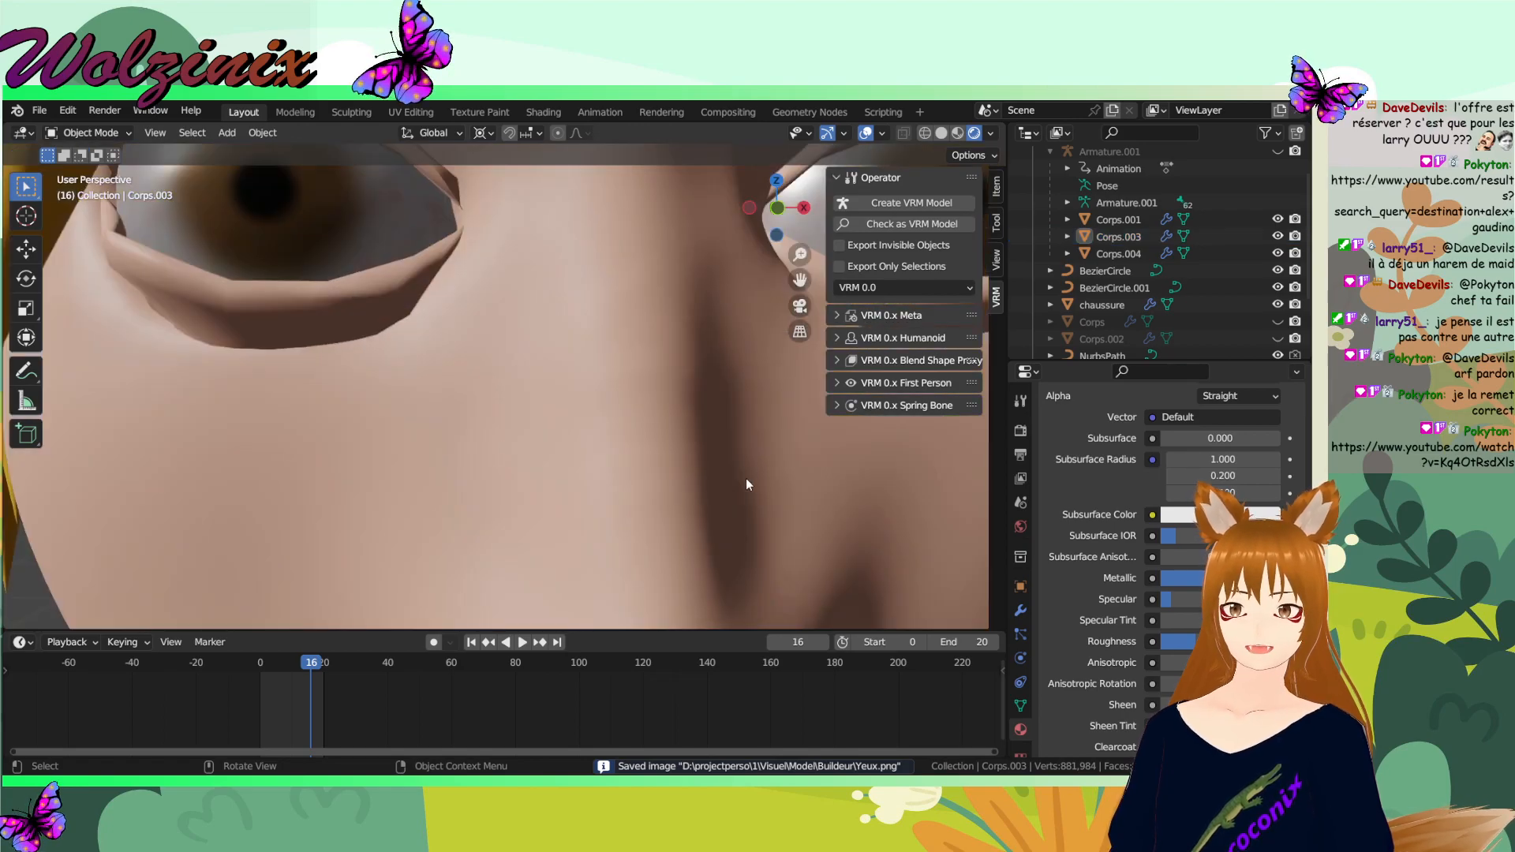
pyautogui.scroll(-2, 745, 478)
pyautogui.keyDown('shift'); pyautogui.moveTo(761, 495); pyautogui.dragTo(702, 485, button='middle'); pyautogui.keyUp('shift')
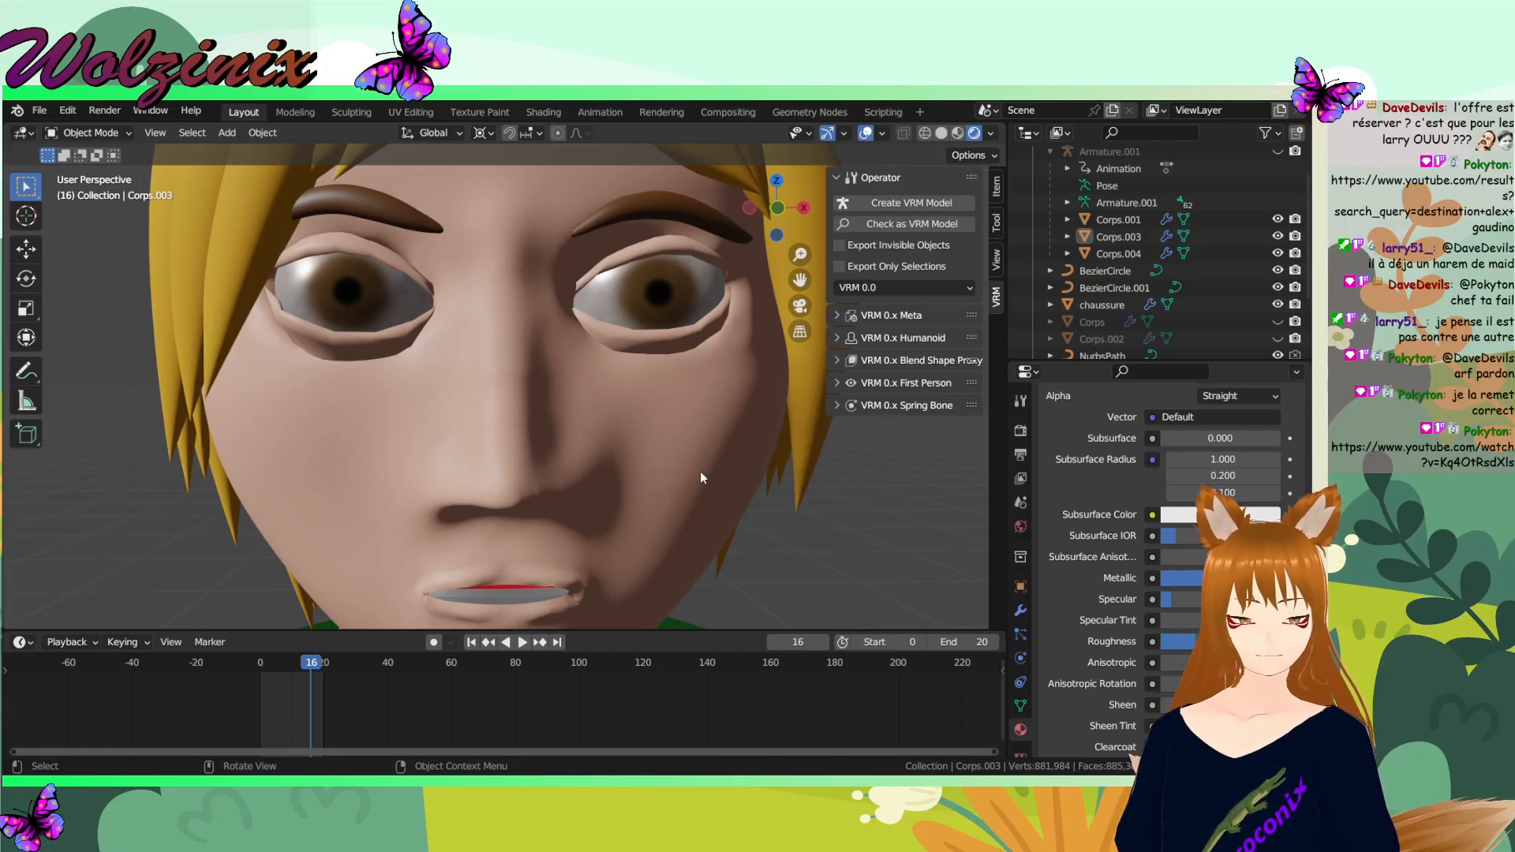
# - Select the body, open the base colour of its Material.001, and save the file
pyautogui.click(699, 471)
pyautogui.scroll(10, 1178, 498)
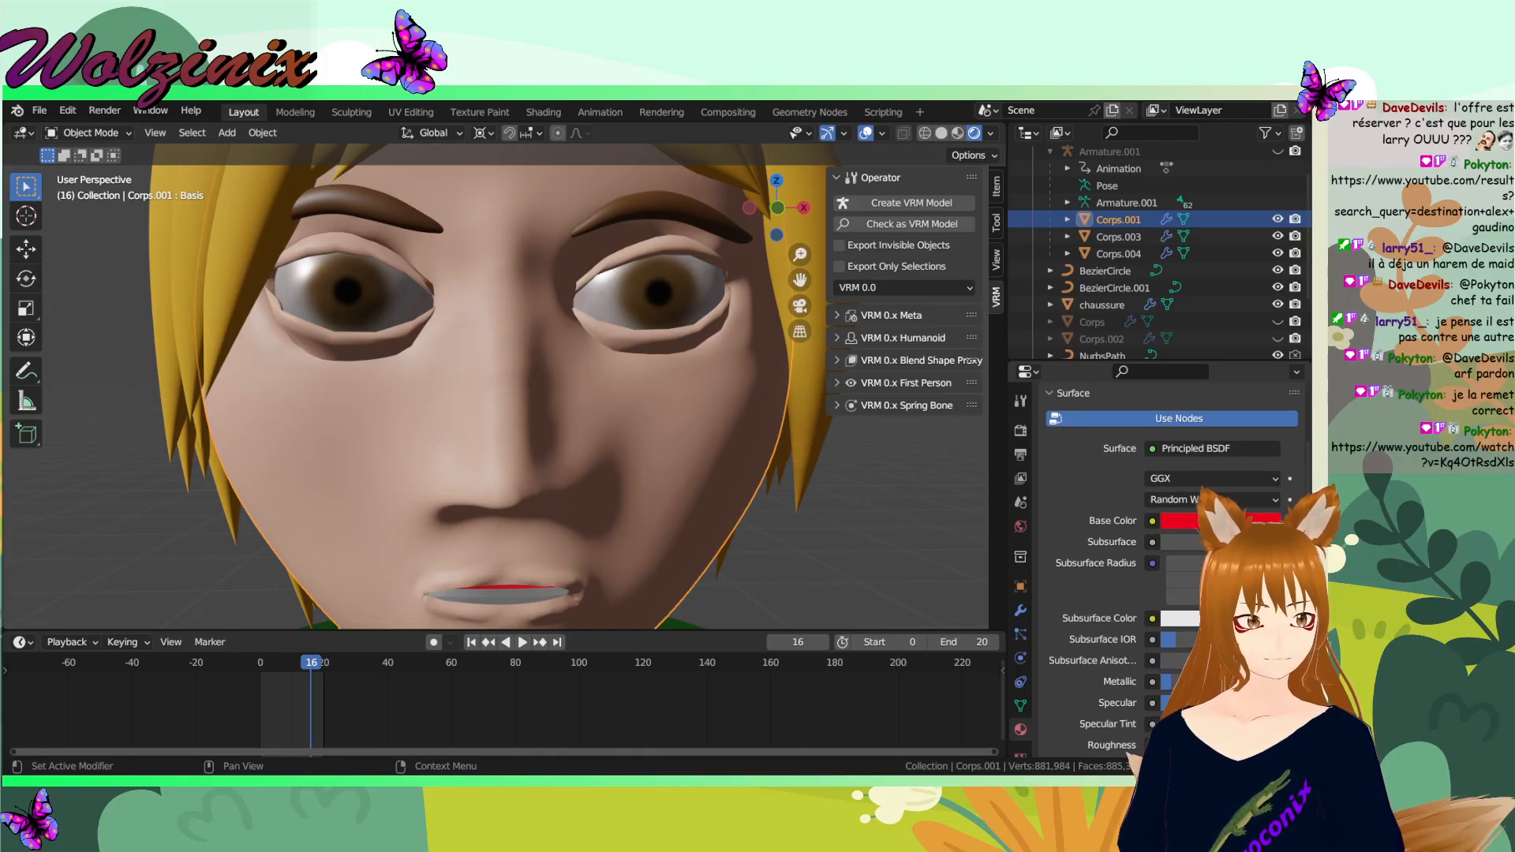
pyautogui.click(1120, 431)
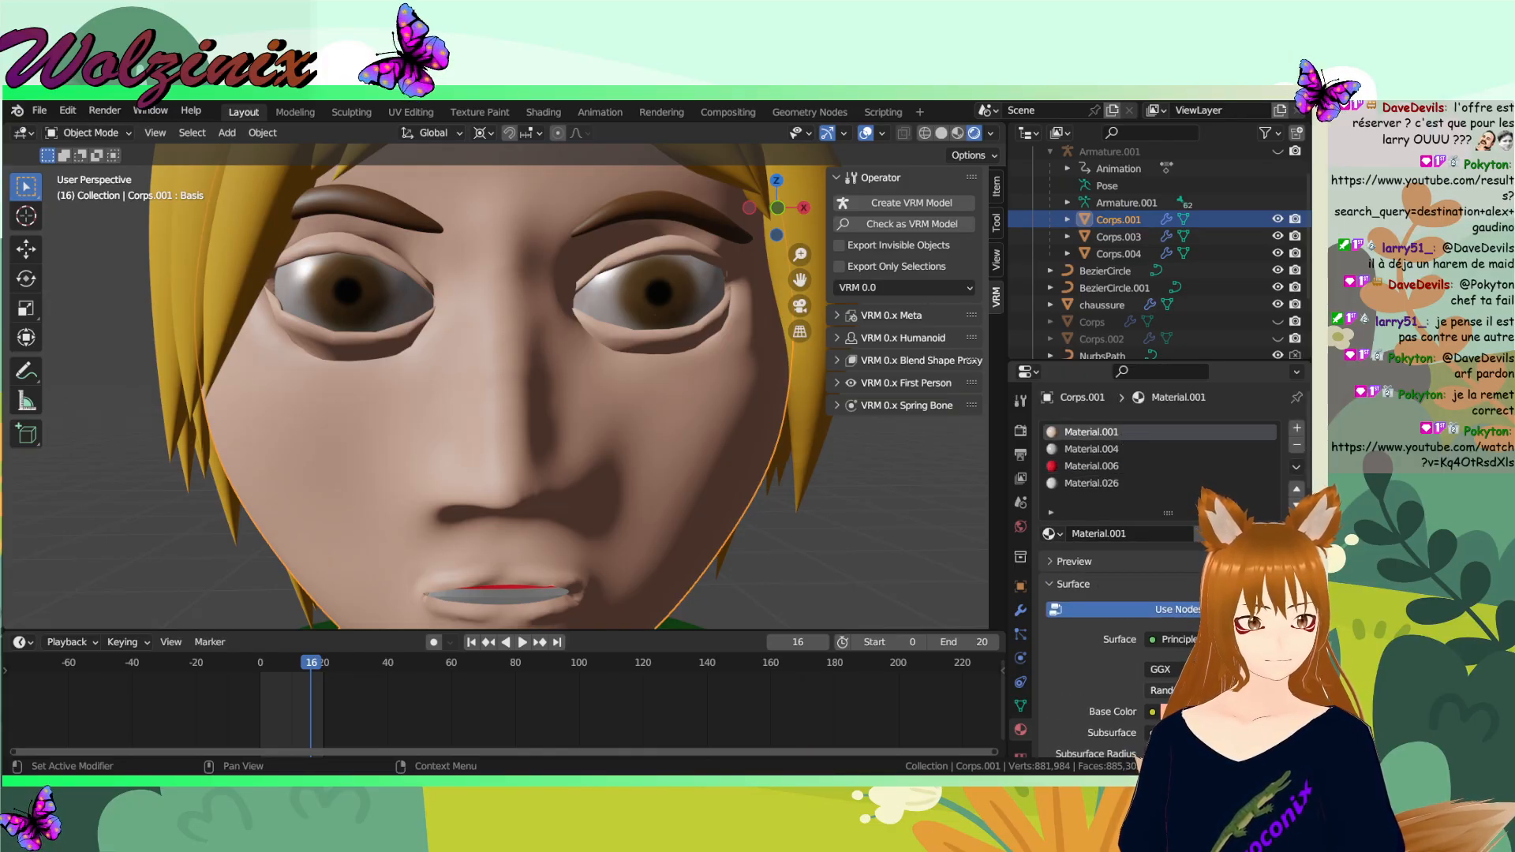
pyautogui.click(1168, 711)
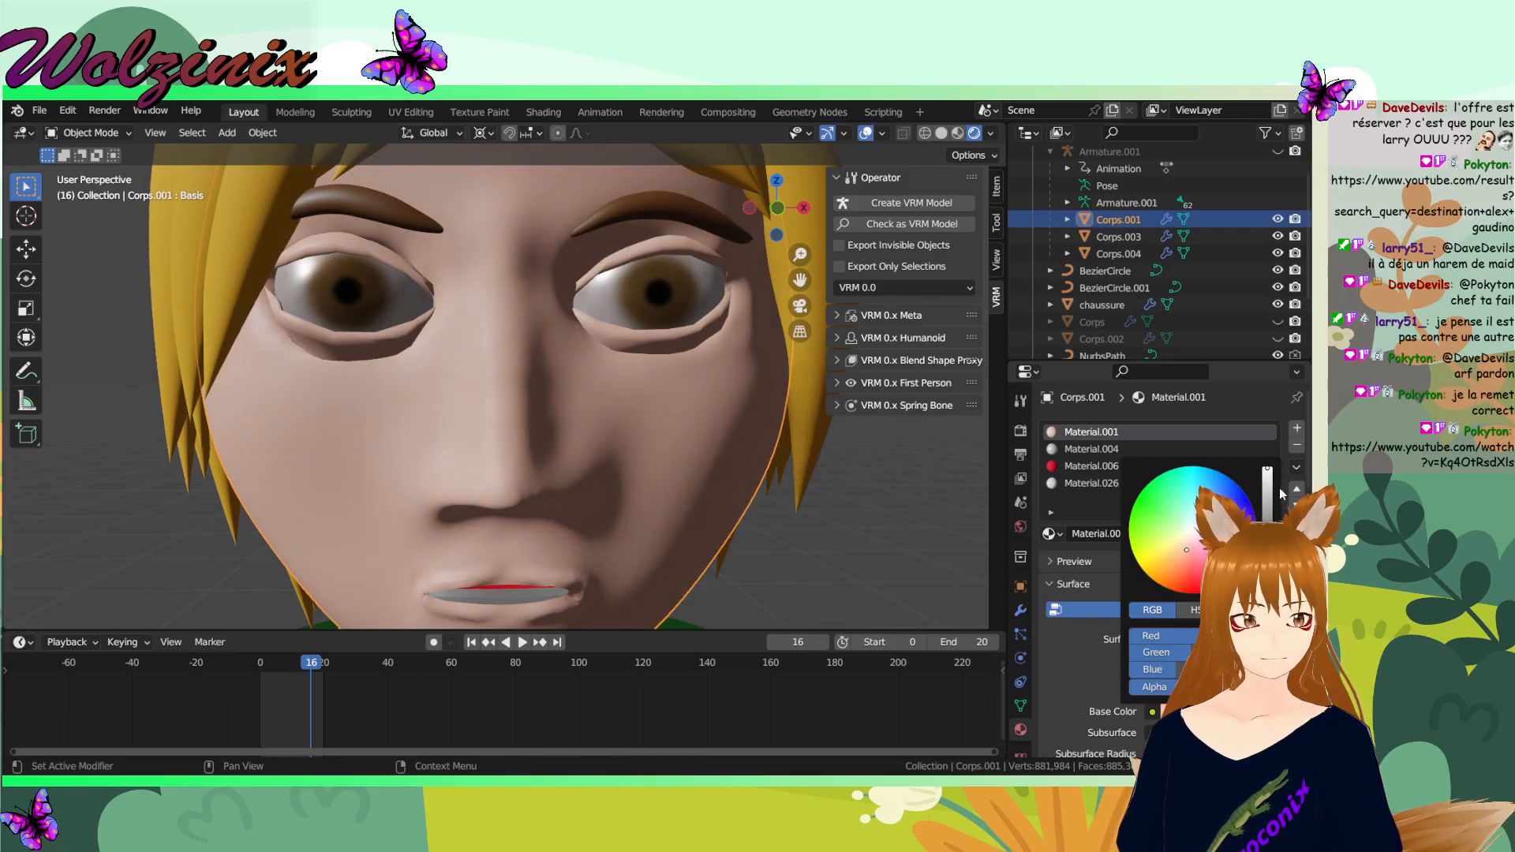
pyautogui.scroll(-6, 781, 471)
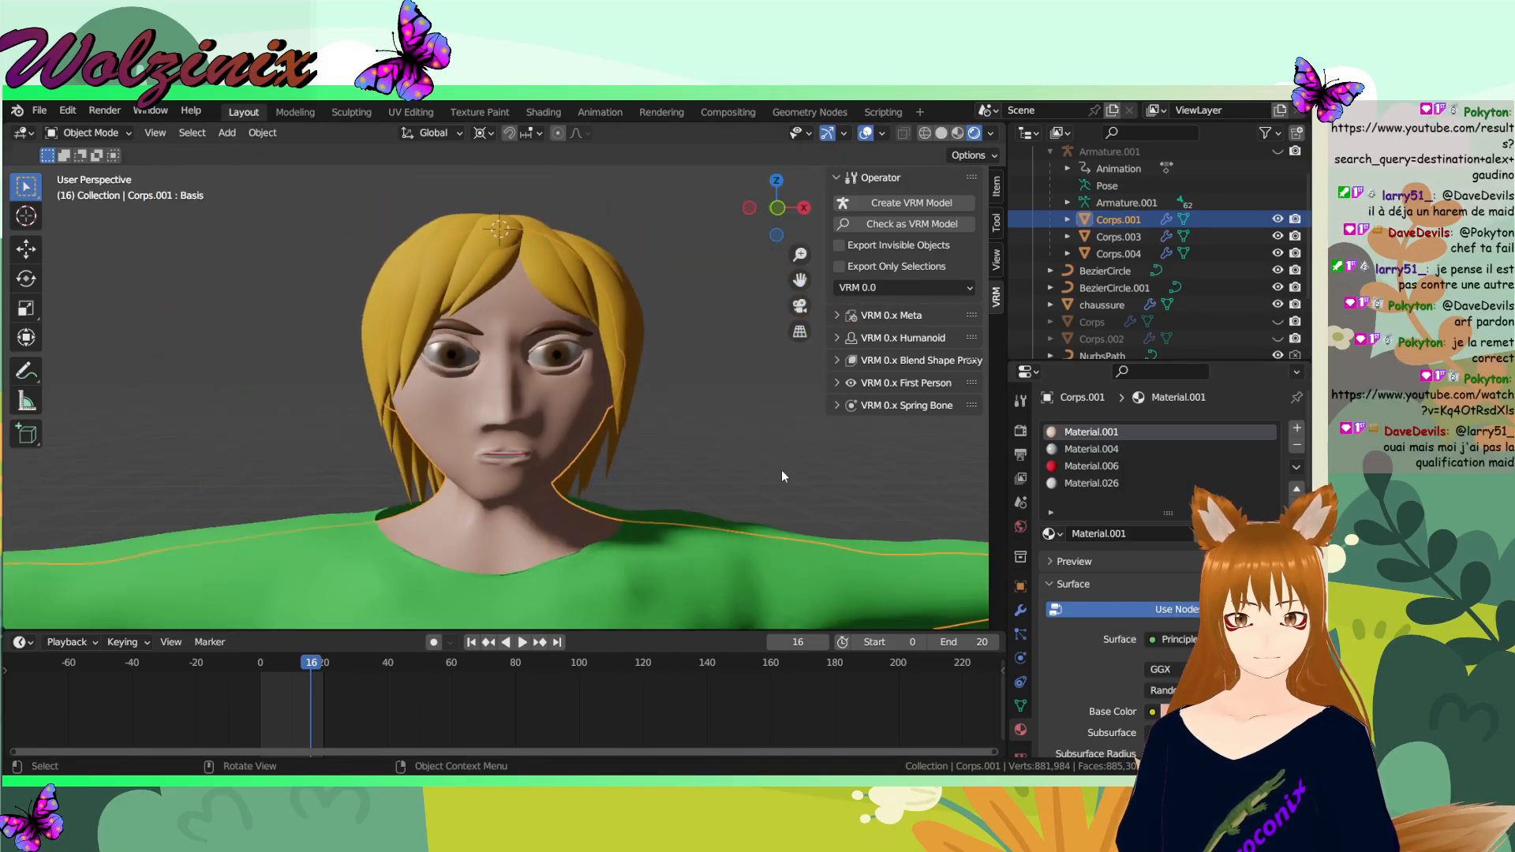
pyautogui.hotkey('ctrl', 's')
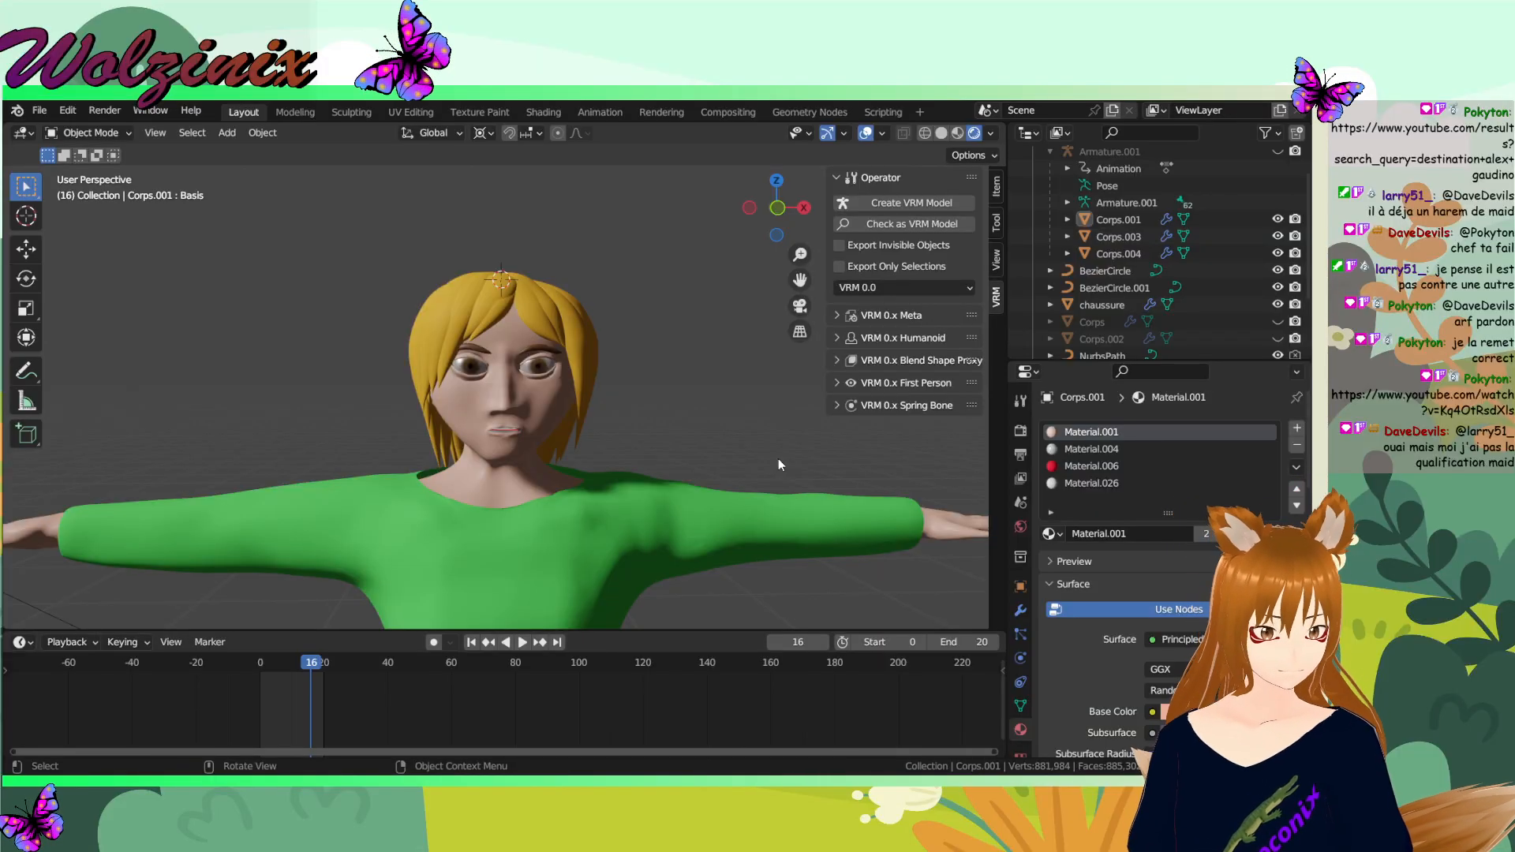
pyautogui.keyDown('ctrl'); pyautogui.moveTo(778, 460); pyautogui.dragTo(777, 497, button='middle'); pyautogui.keyUp('ctrl')
pyautogui.hotkey('ctrl', 's')
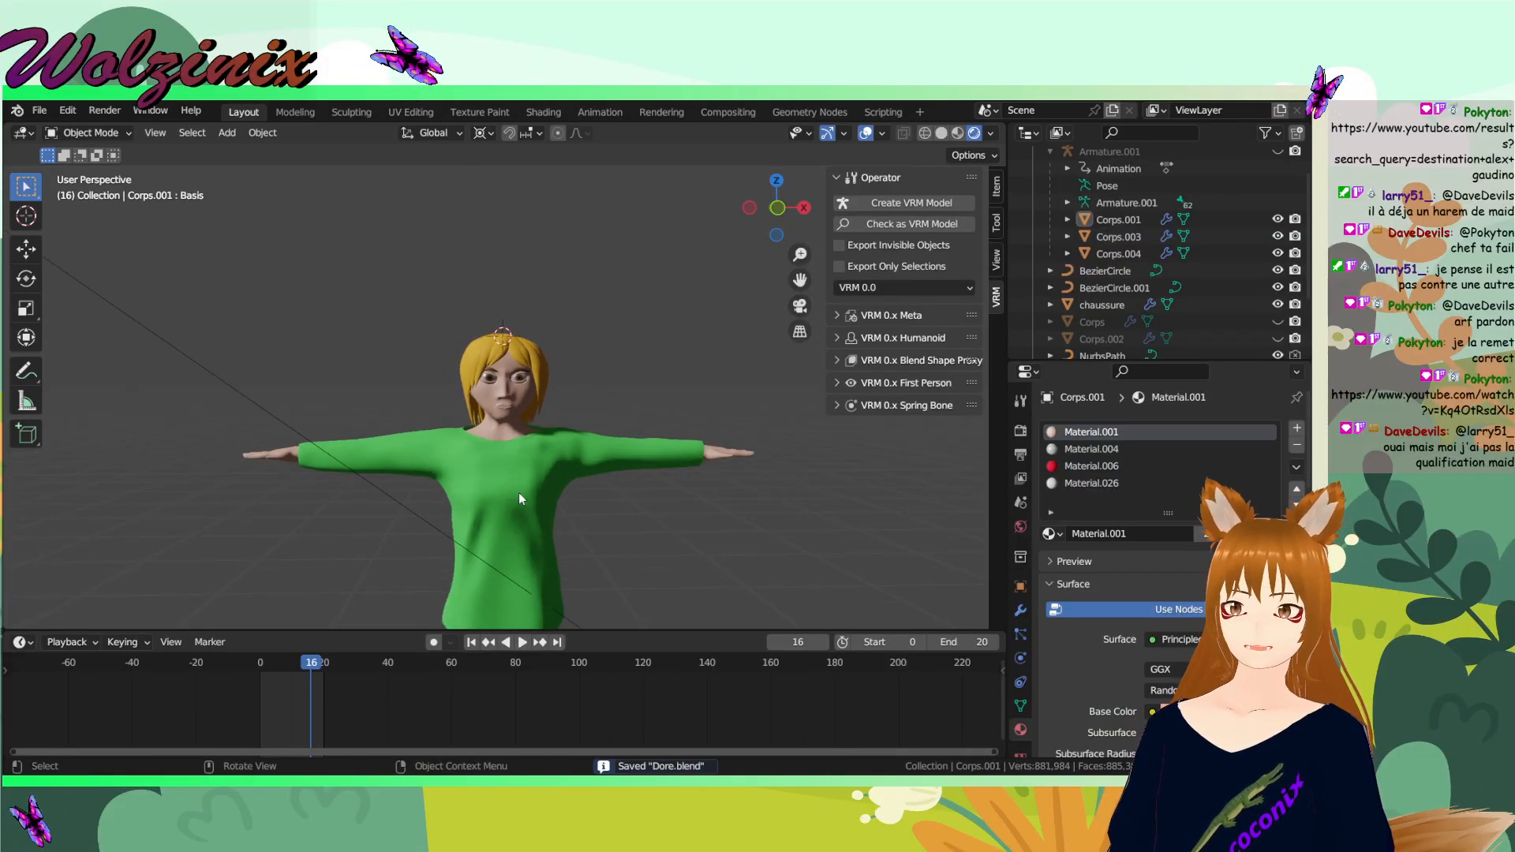
# - Select the green sweater and assign an Image Texture to the base colour of its material
pyautogui.click(519, 492)
pyautogui.press('KP_Decimal')
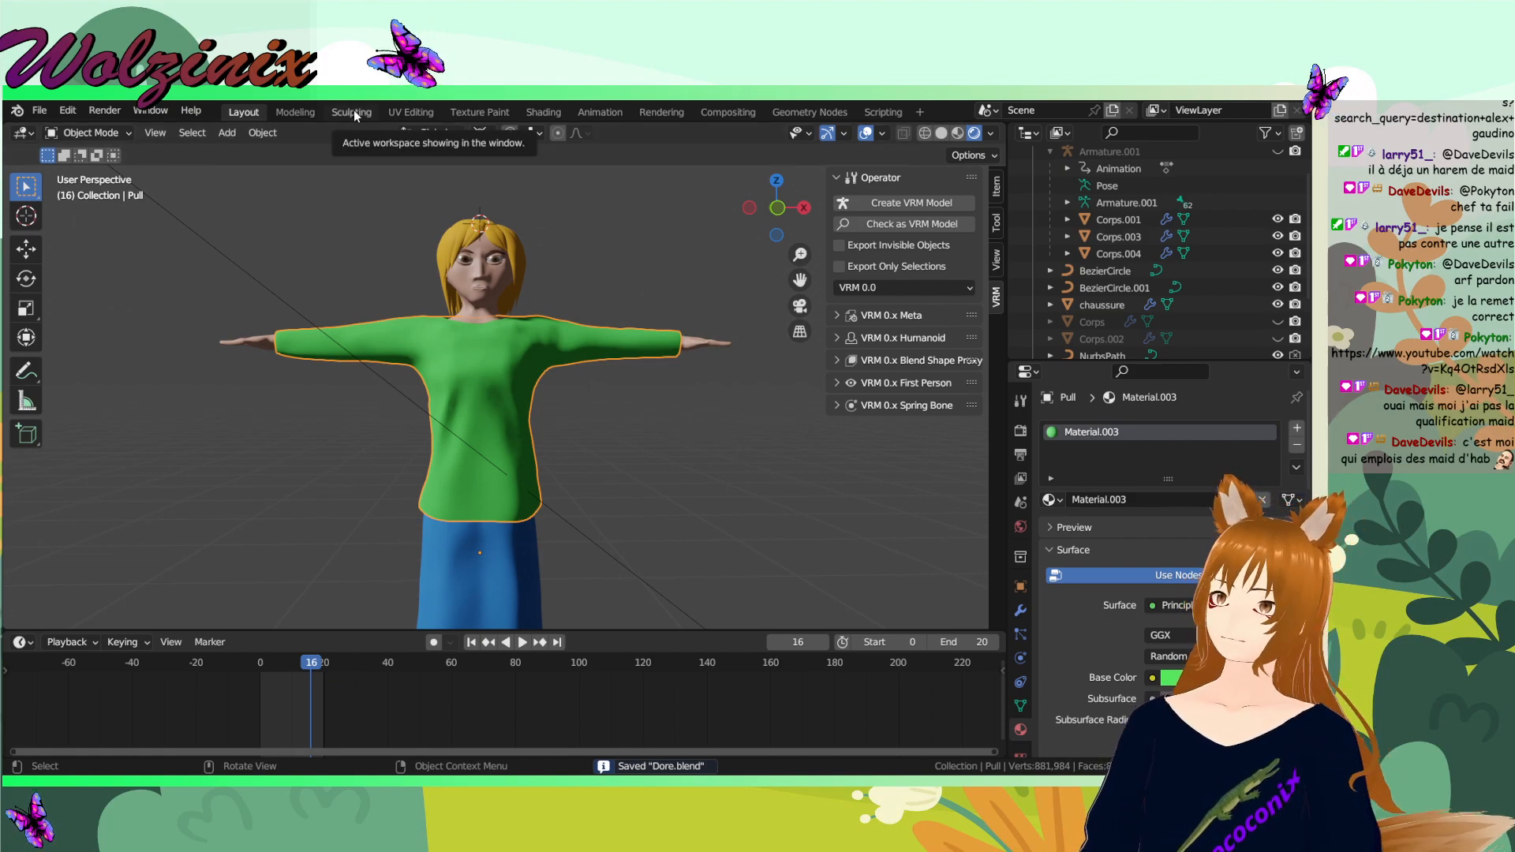
pyautogui.click(1152, 677)
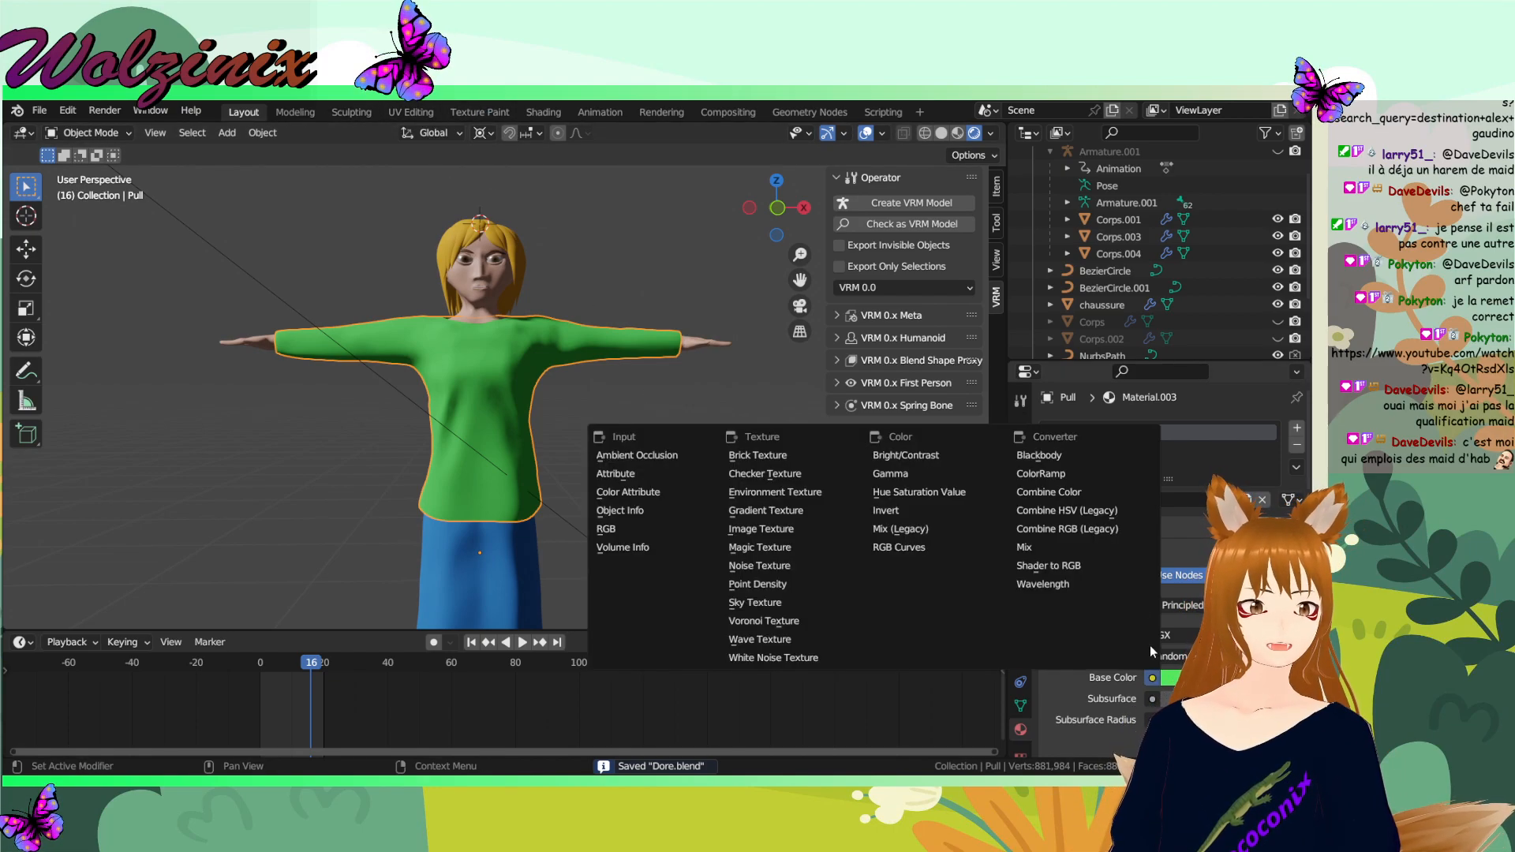
pyautogui.click(789, 523)
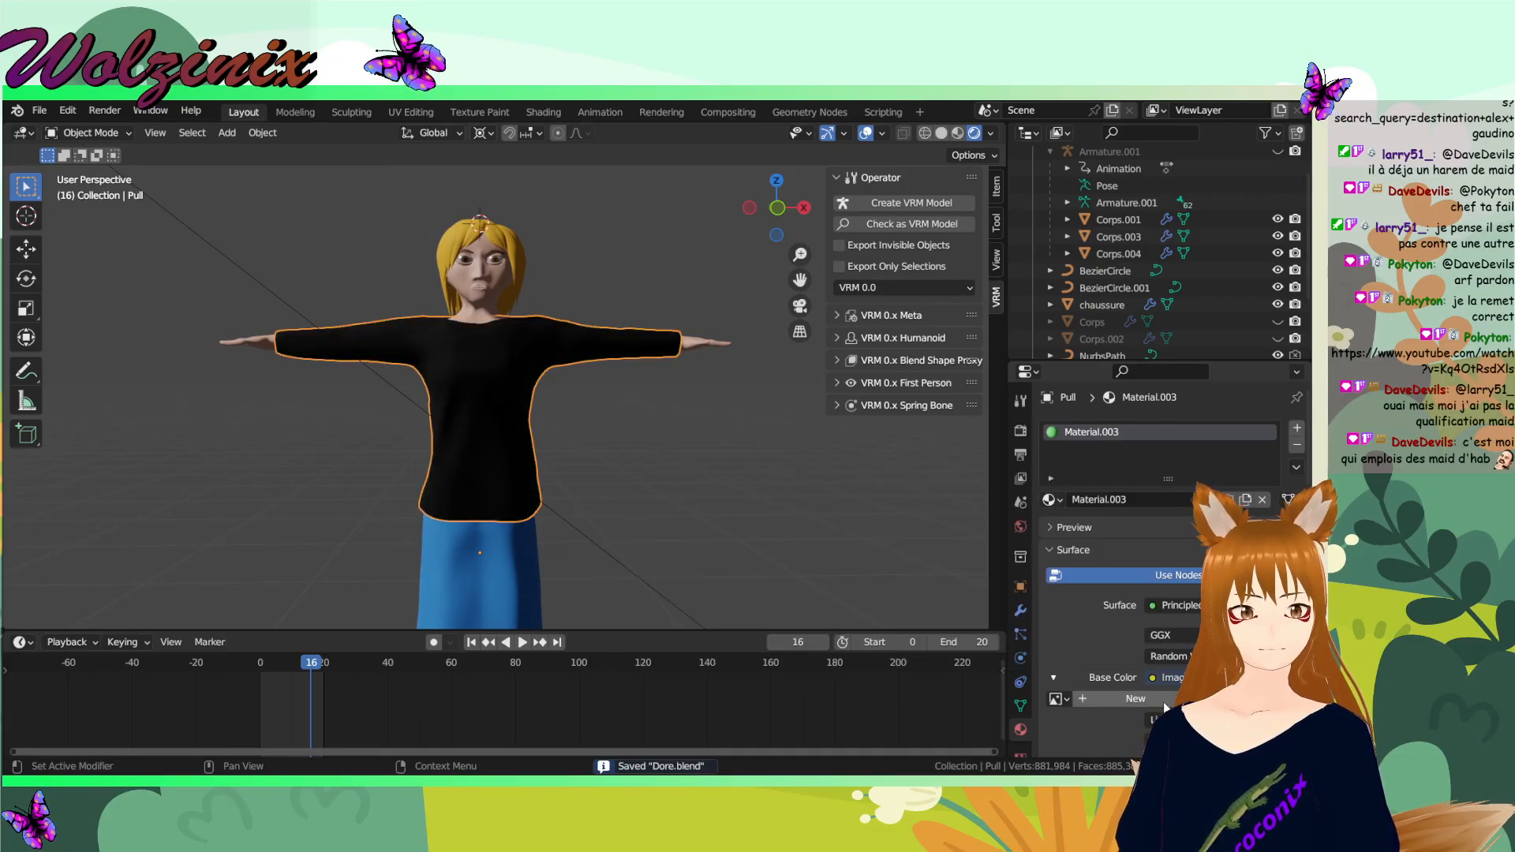
# - Create a new blank 1024 × 1024 px image named Pull for the sweater's base colour texture
pyautogui.click(1106, 699)
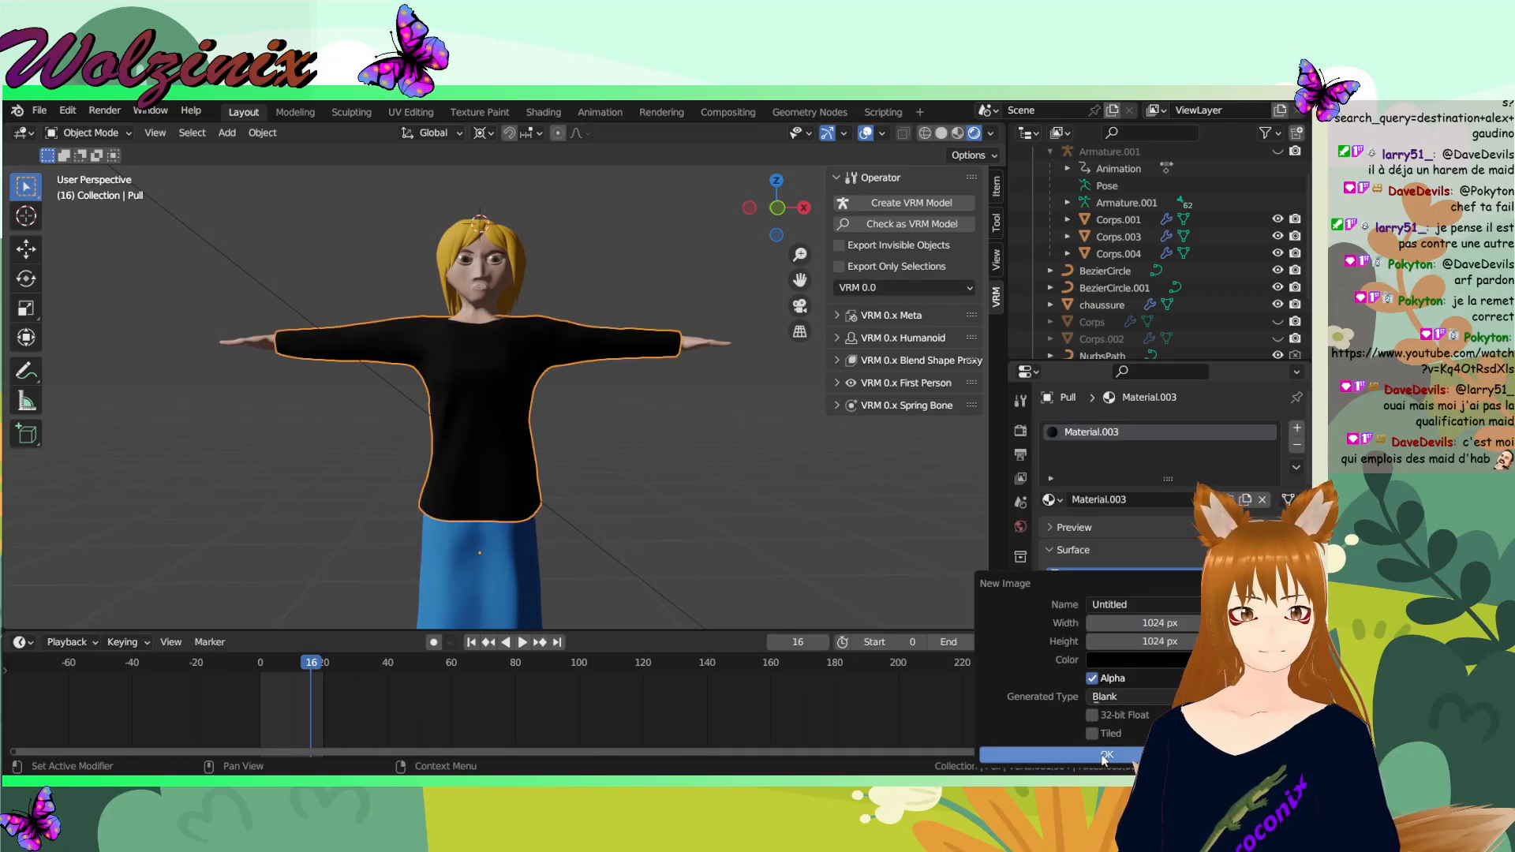
pyautogui.click(1155, 602)
pyautogui.write('Pull')
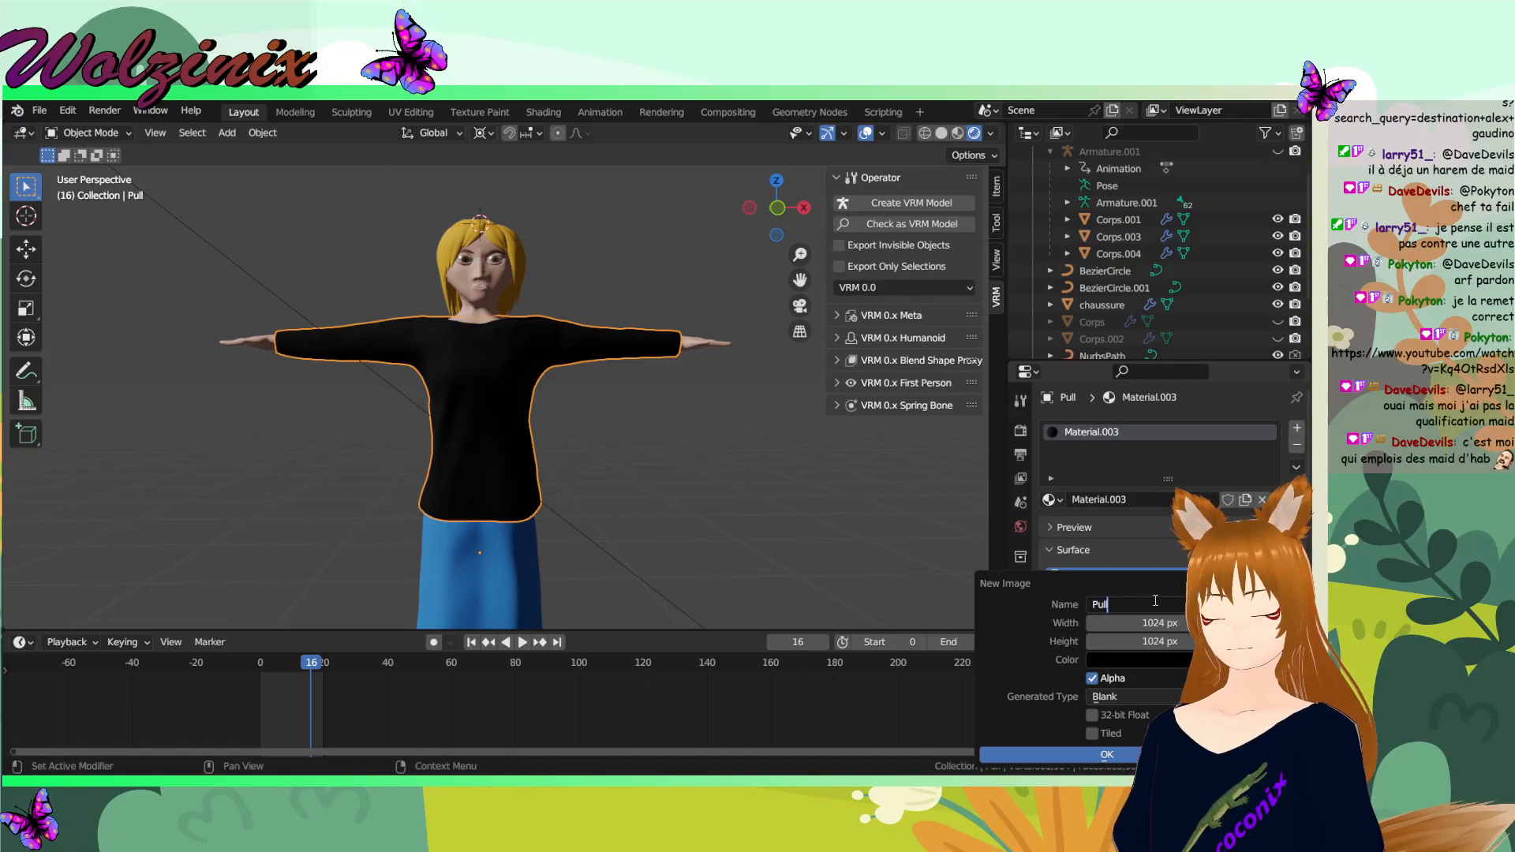
pyautogui.click(1109, 755)
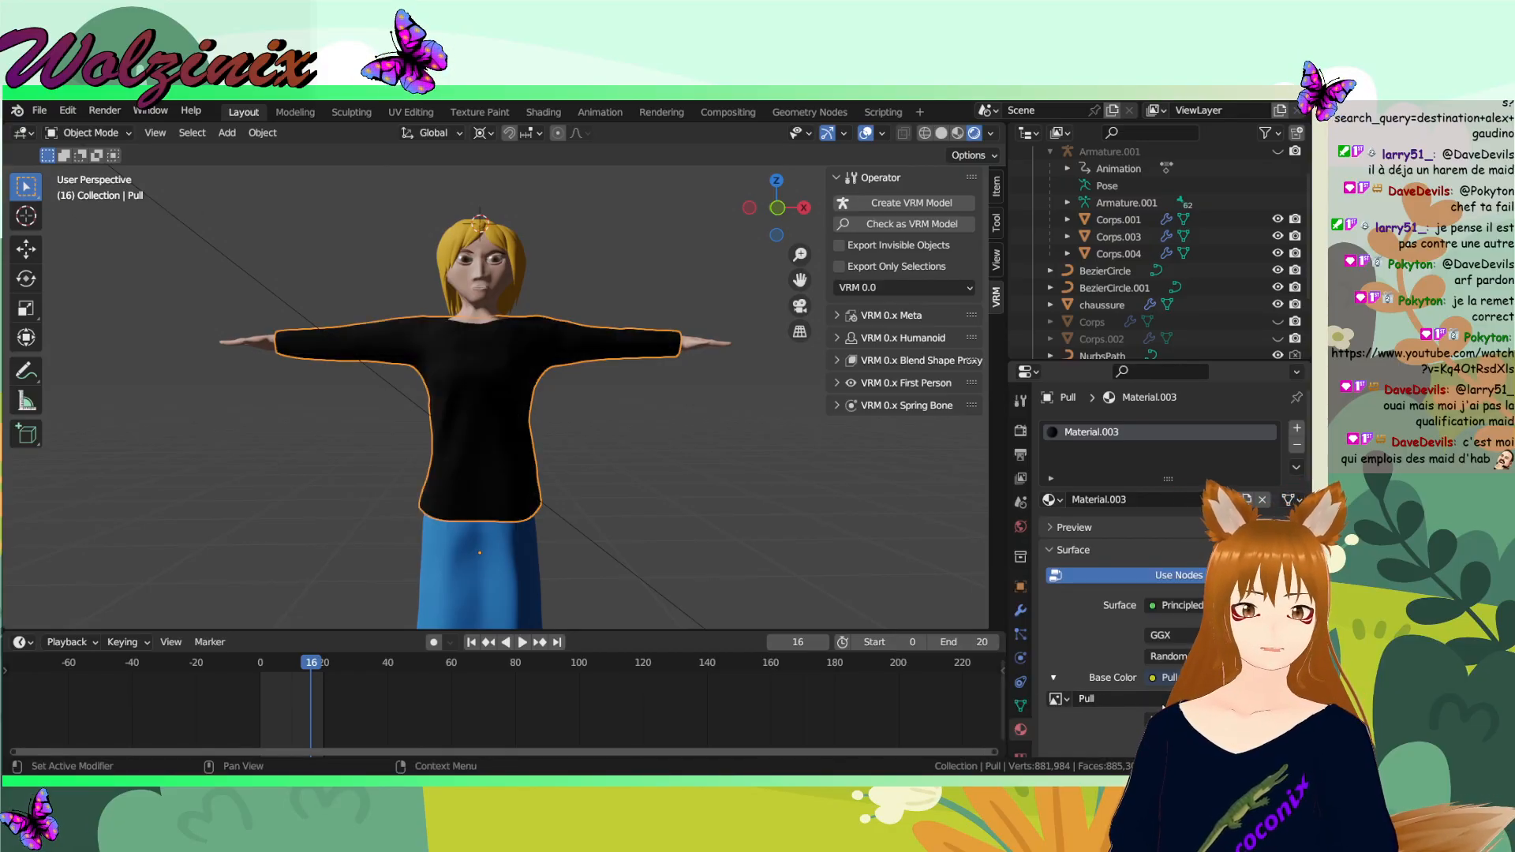
# - Save the file and open the Texture Paint workspace with the Pull image ready for painting
pyautogui.scroll(-5, 1151, 703)
pyautogui.hotkey('ctrl', 's')
pyautogui.moveTo(606, 419); pyautogui.dragTo(521, 128, button='middle')
pyautogui.click(495, 111)
pyautogui.scroll(-3, 358, 367)
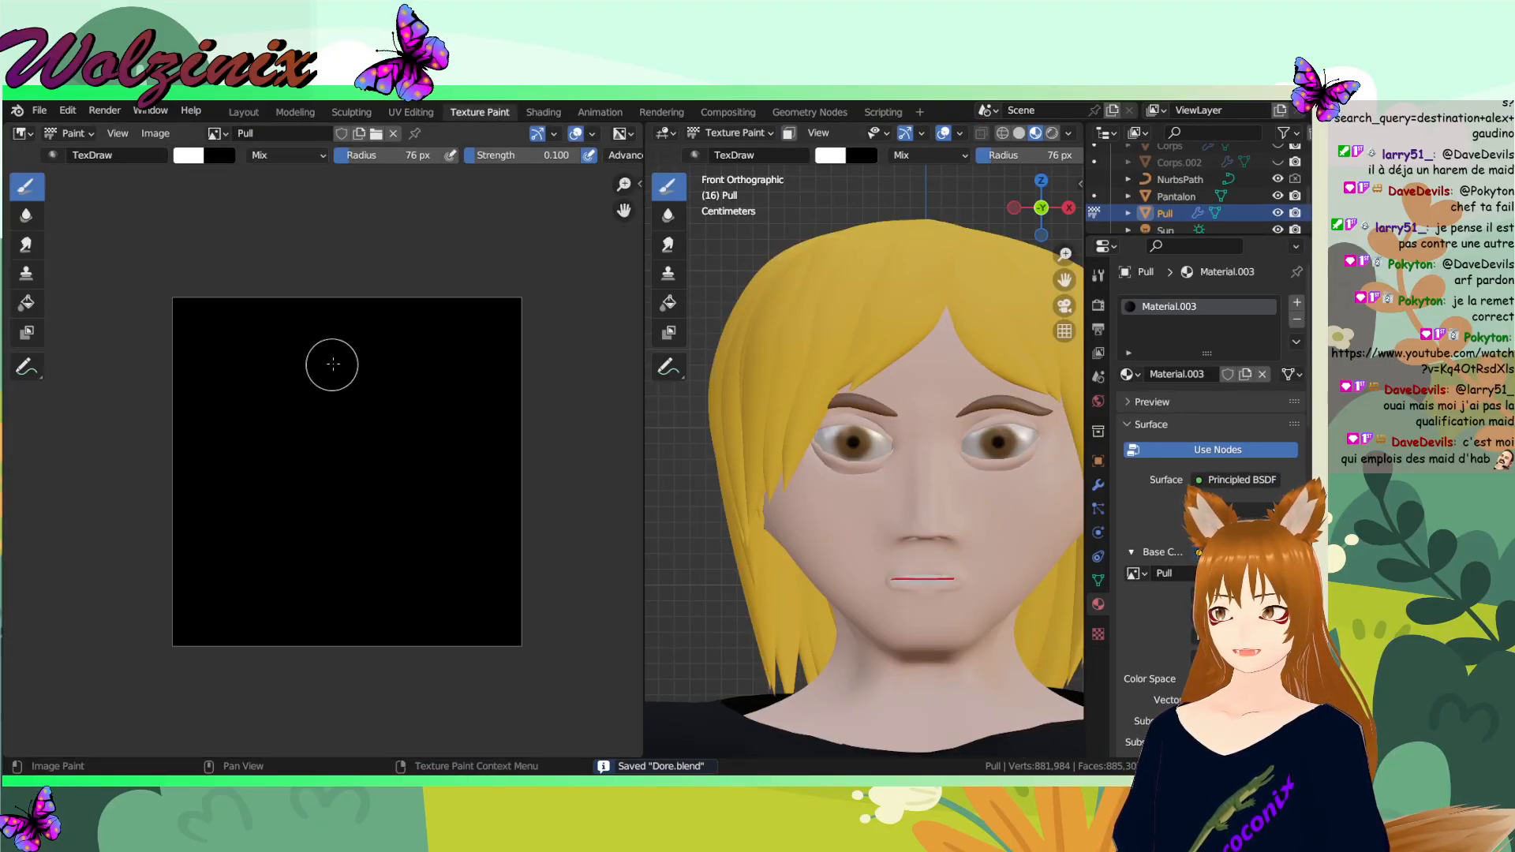
pyautogui.click(157, 134)
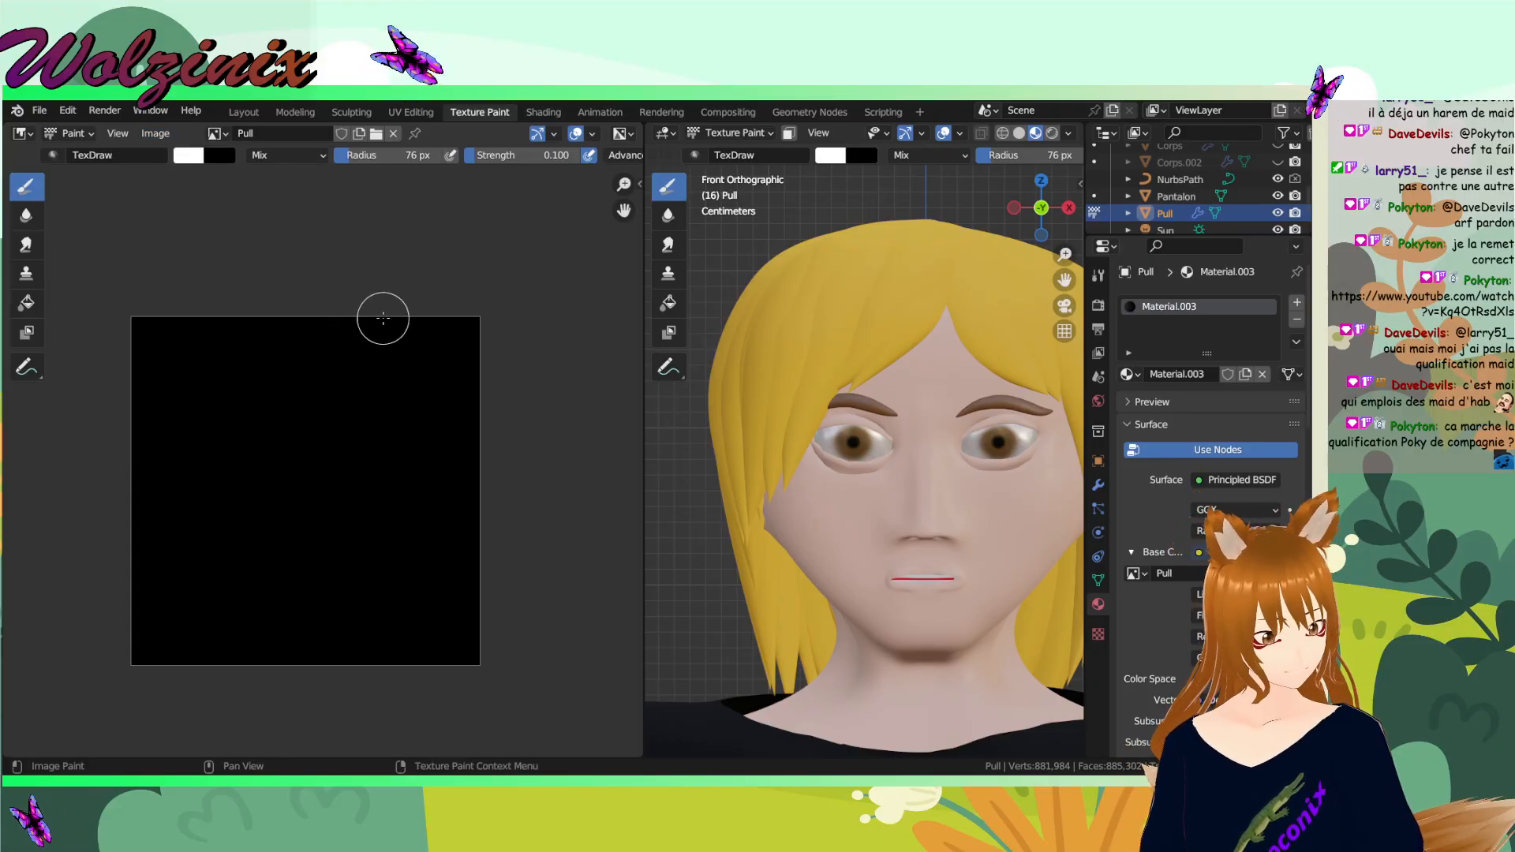
# - Paint a white test stroke on the Pull image, check how it maps onto the sweater, and undo it
pyautogui.moveTo(386, 383)
pyautogui.mouseDown()
pyautogui.moveTo(315, 410)
pyautogui.moveTo(341, 575)
pyautogui.moveTo(426, 521)
pyautogui.mouseUp()
pyautogui.scroll(-2, 519, 507)
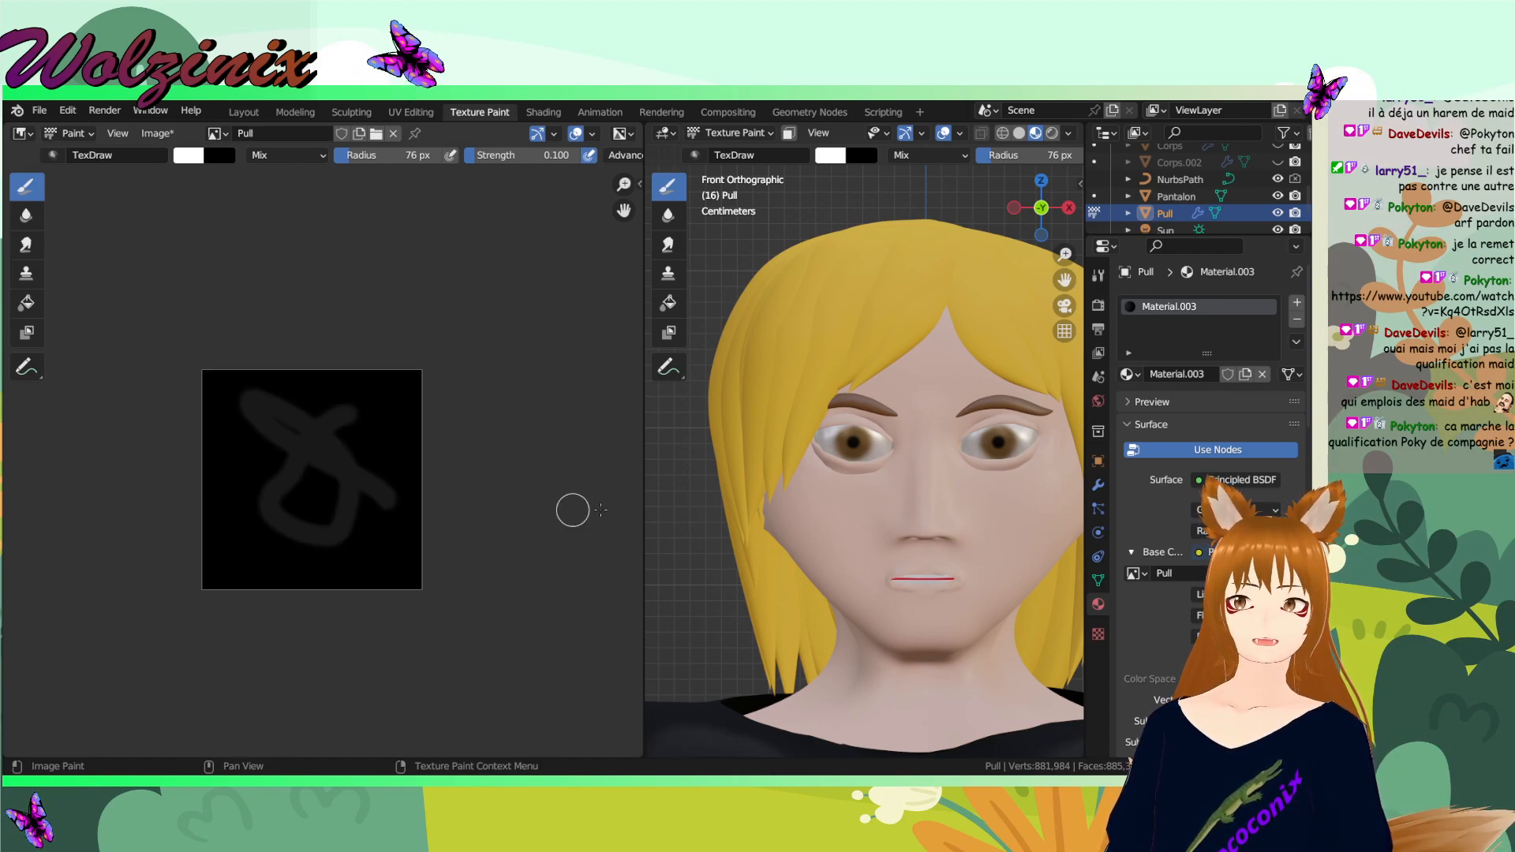
pyautogui.scroll(-4, 877, 541)
pyautogui.keyDown('shift'); pyautogui.moveTo(877, 540); pyautogui.dragTo(789, 297, button='middle'); pyautogui.keyUp('shift')
pyautogui.scroll(-2, 798, 380)
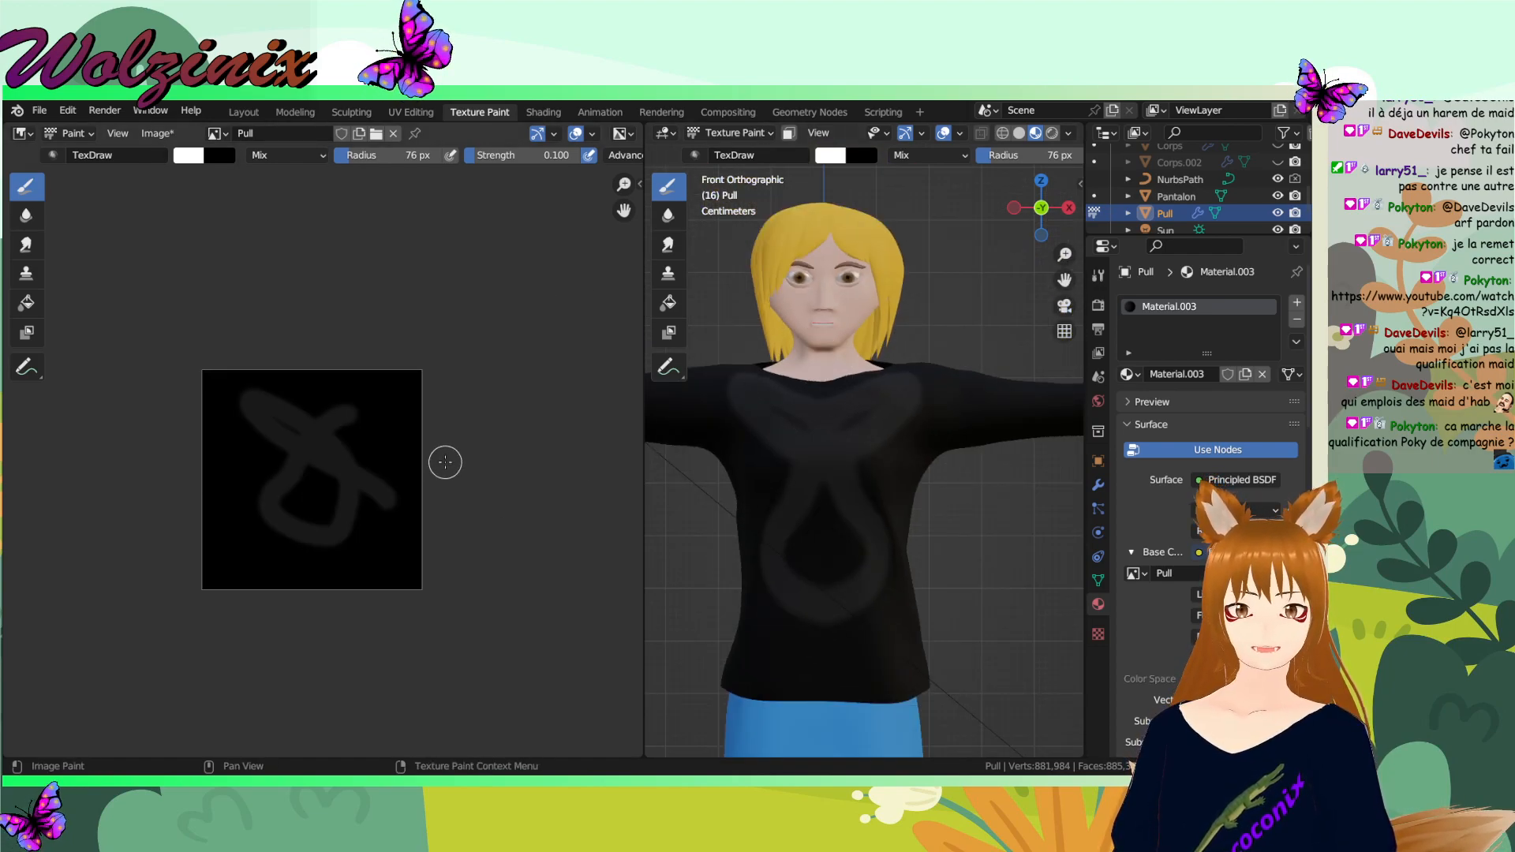
pyautogui.scroll(3, 337, 473)
pyautogui.hotkey('ctrl', 'z')
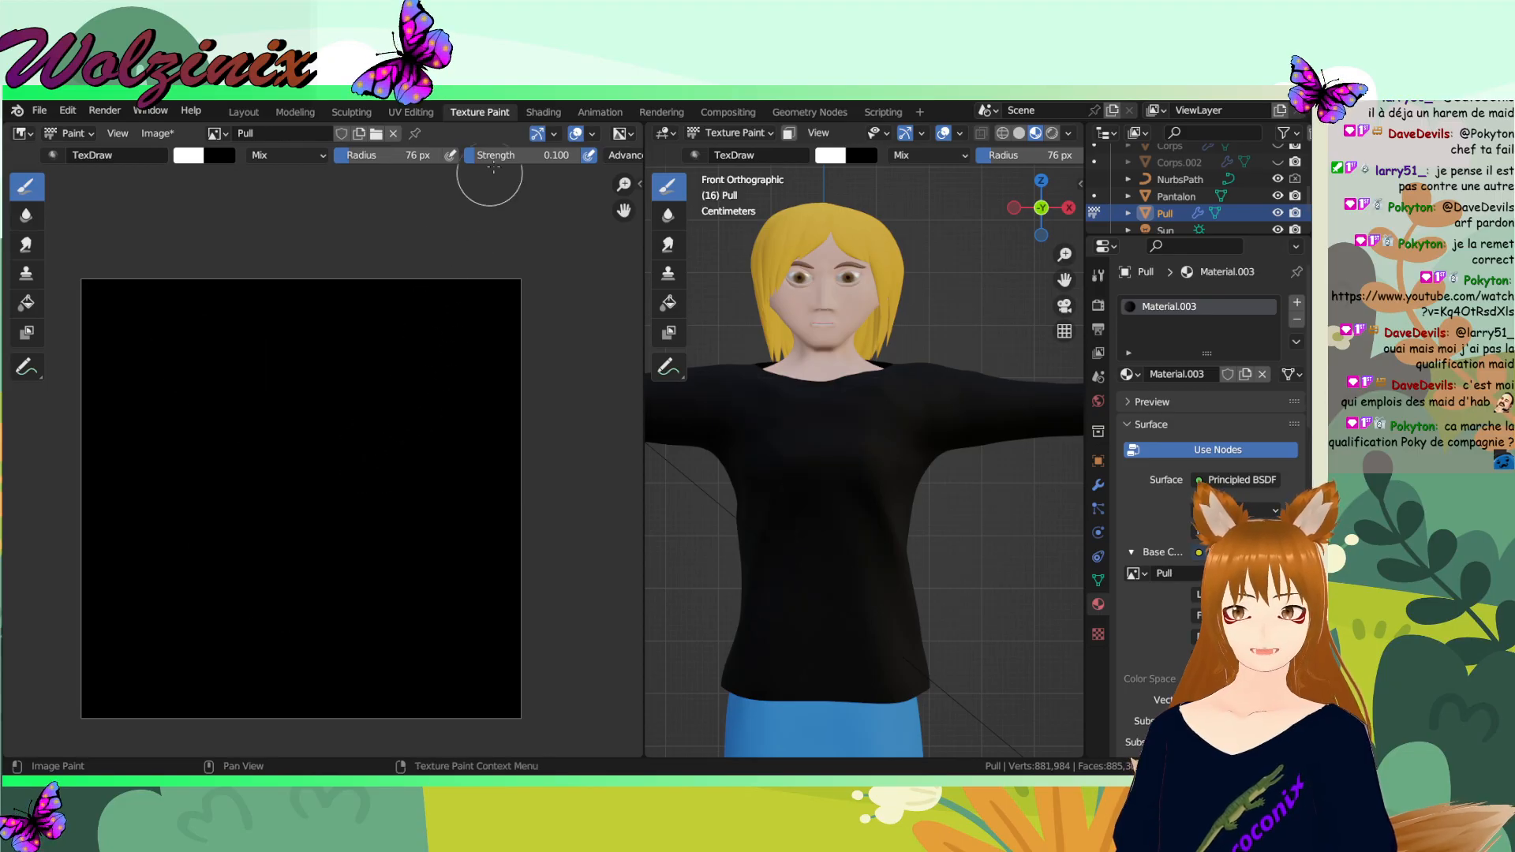
# - Switch to the UV Editing workspace and select the sweater's entire mesh
pyautogui.click(414, 113)
pyautogui.press('a')
pyautogui.scroll(-1, 831, 547)
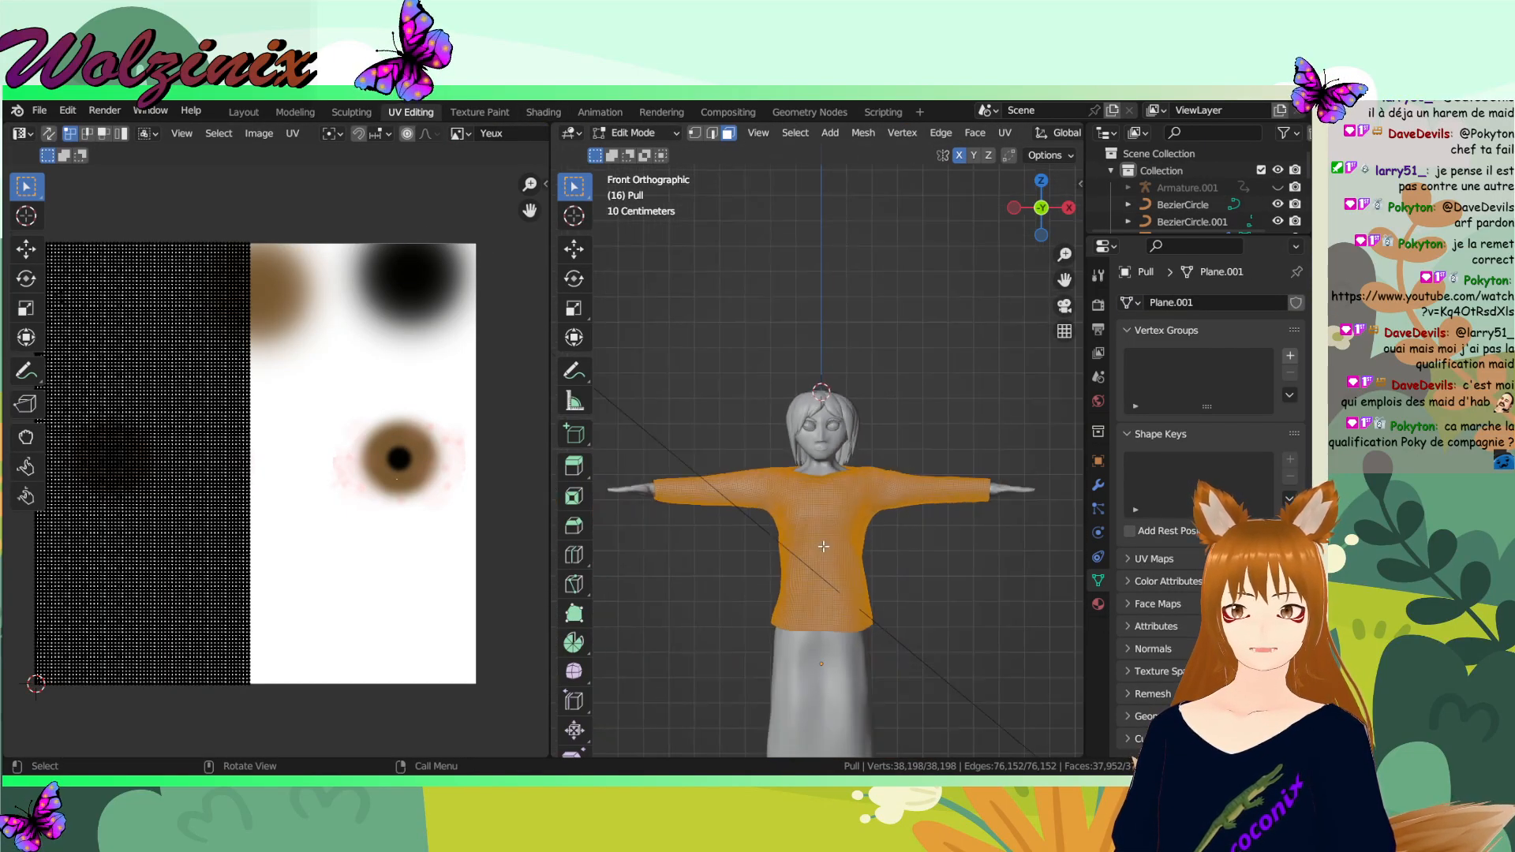
pyautogui.click(259, 133)
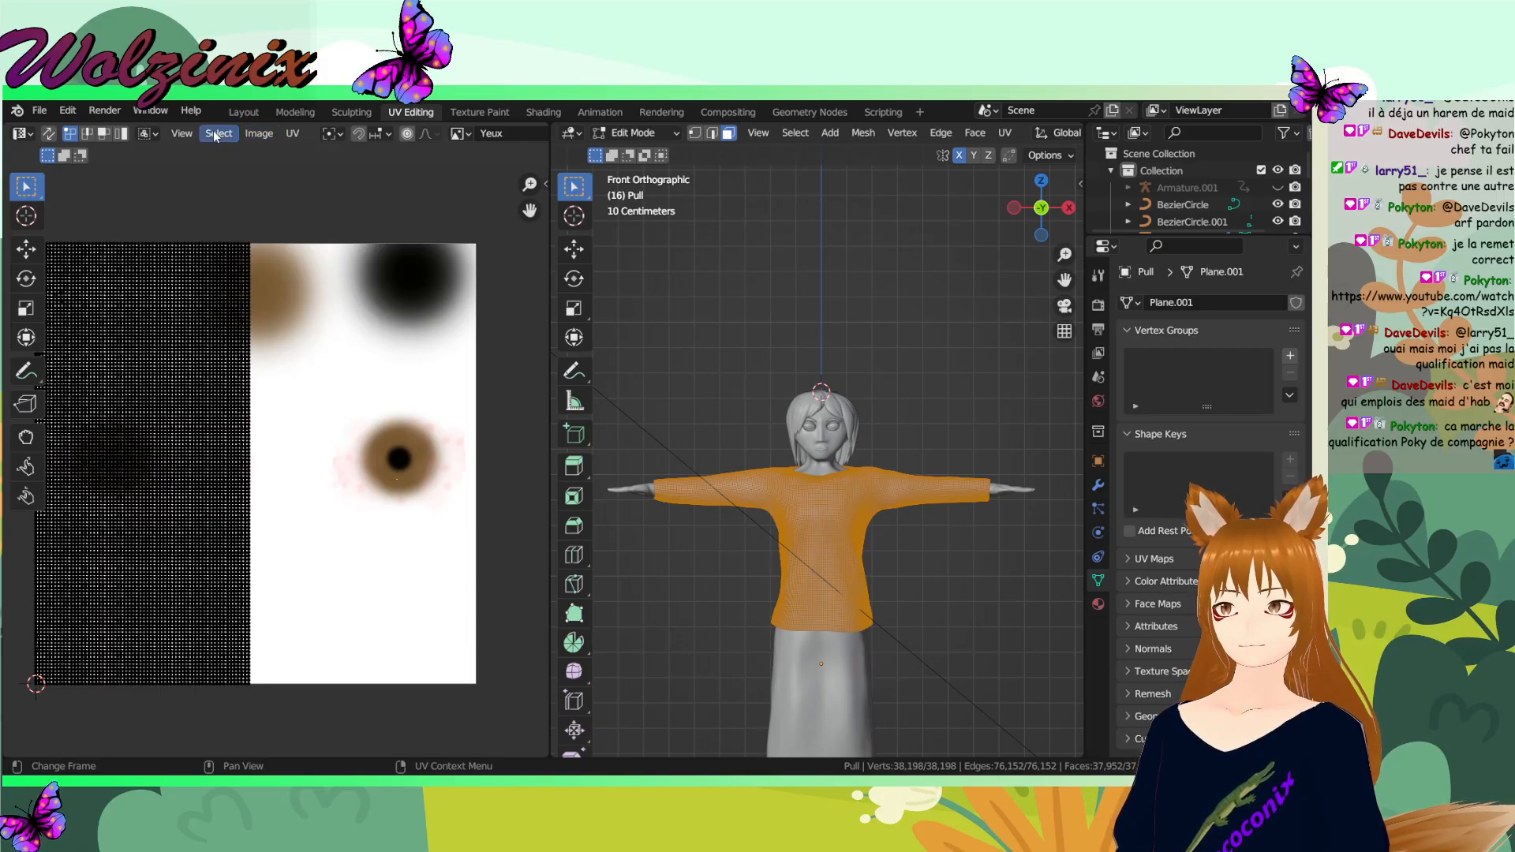
pyautogui.moveTo(265, 137)
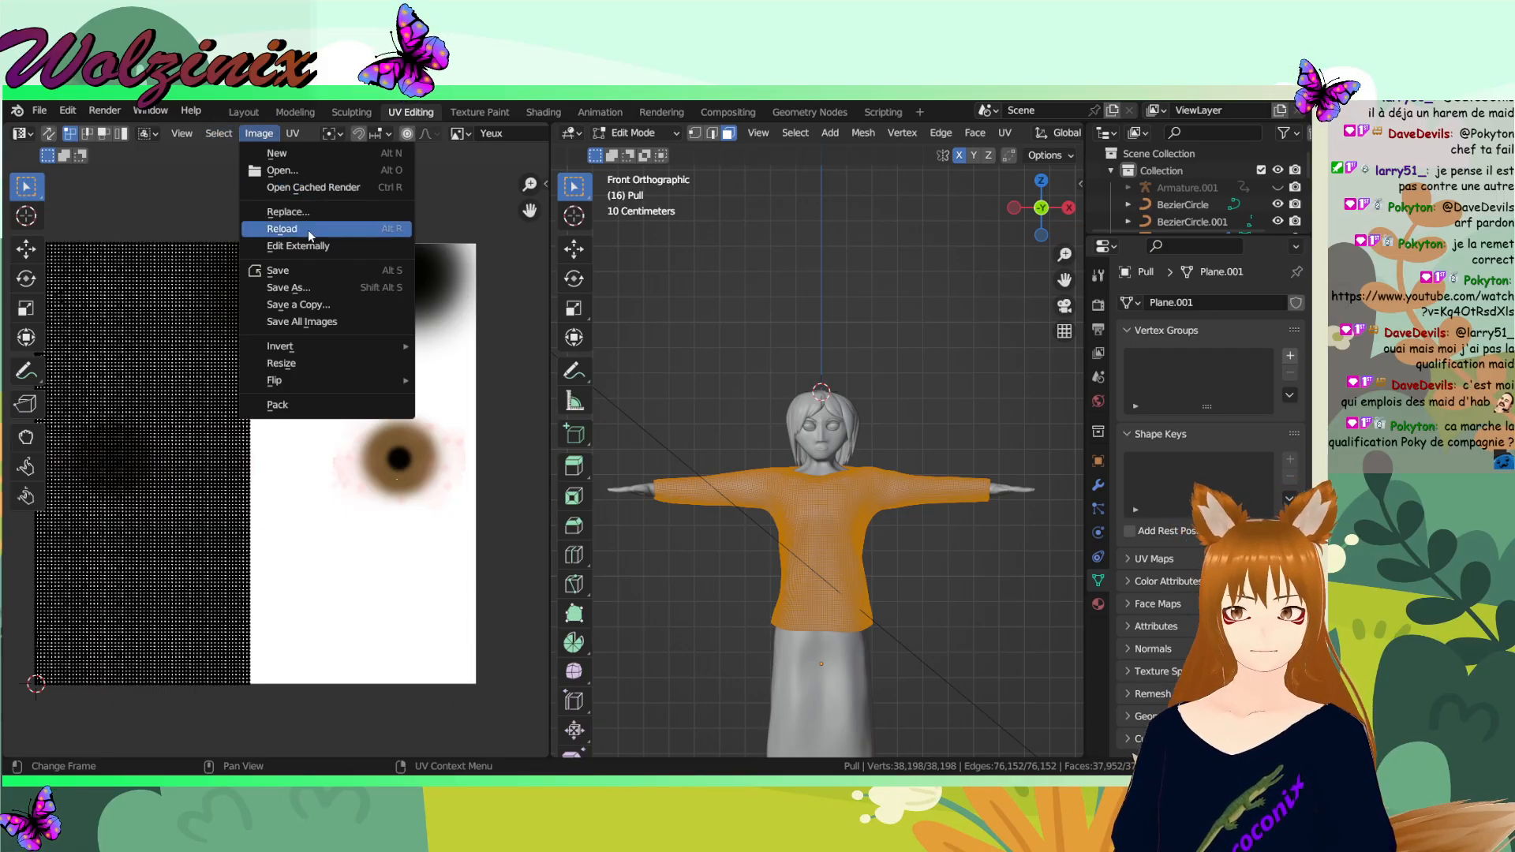
pyautogui.click(307, 181)
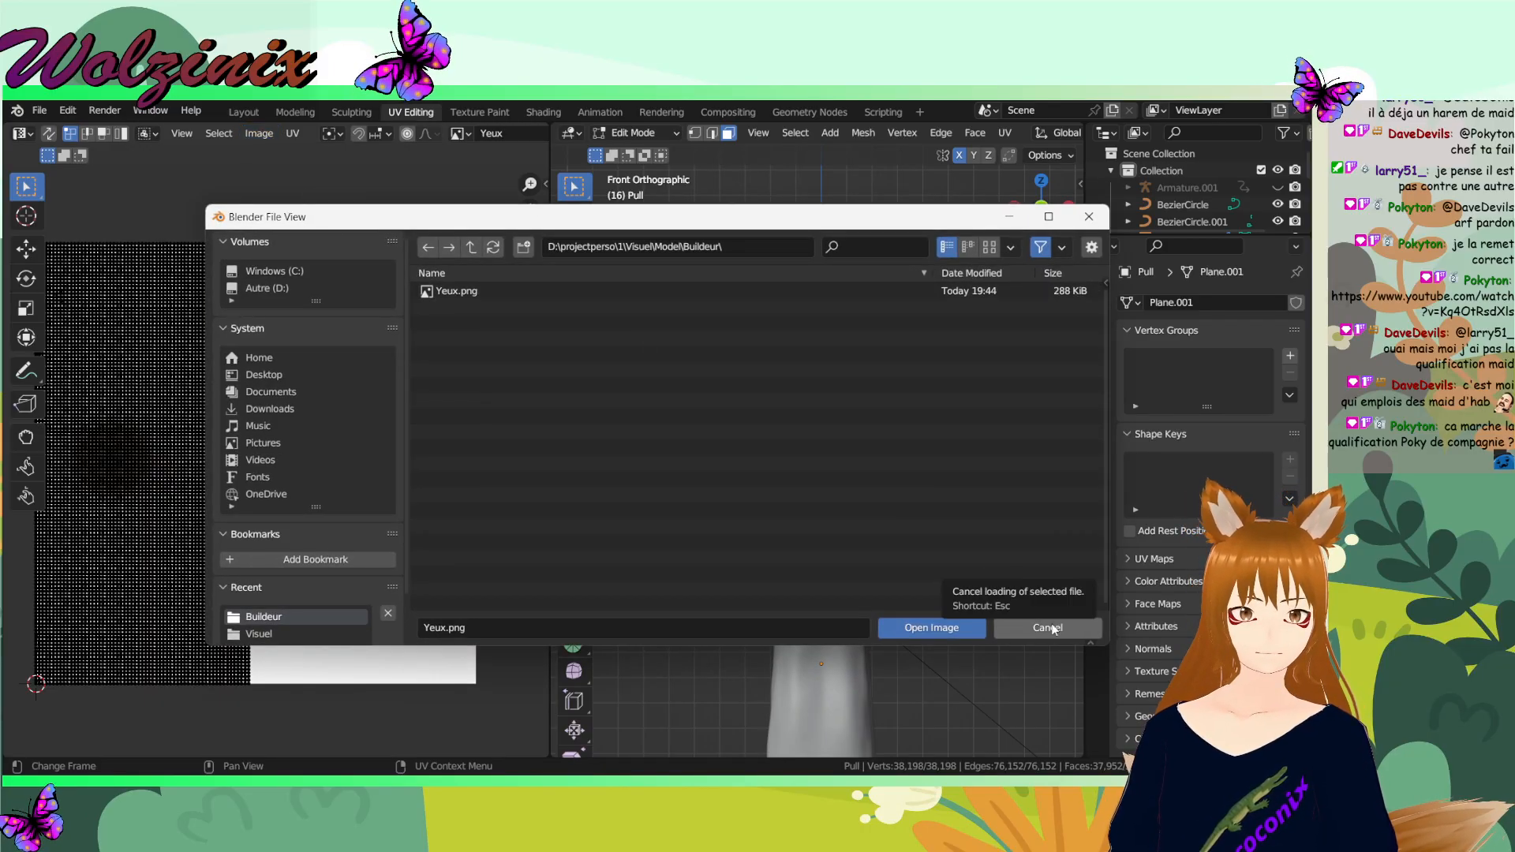
pyautogui.click(471, 247)
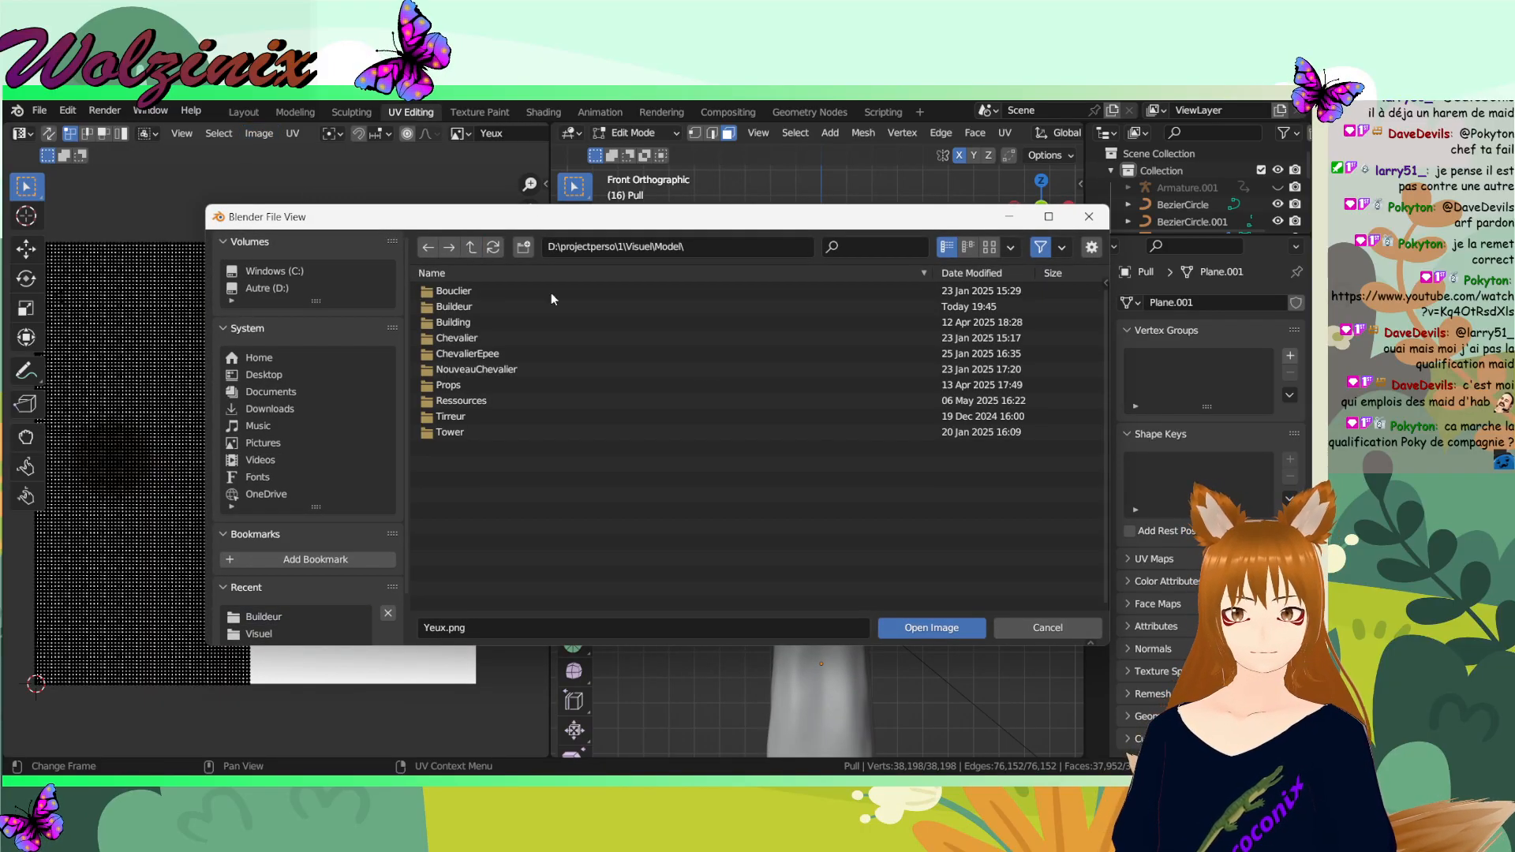
pyautogui.click(1046, 628)
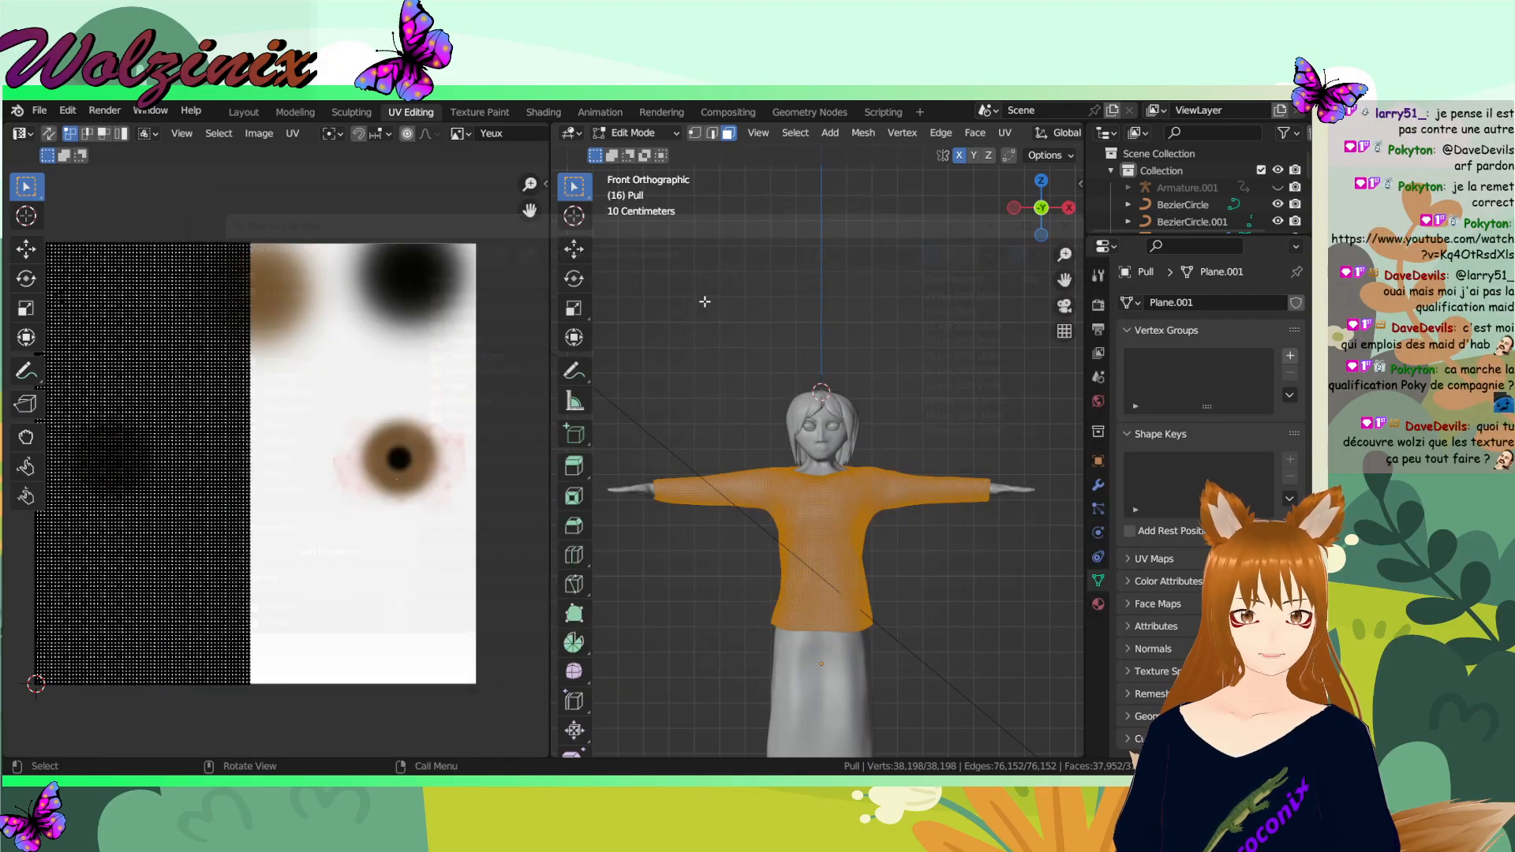
# - Return to the Texture Paint workspace and save the Pull image as a file in the Buildeur folder
pyautogui.click(483, 112)
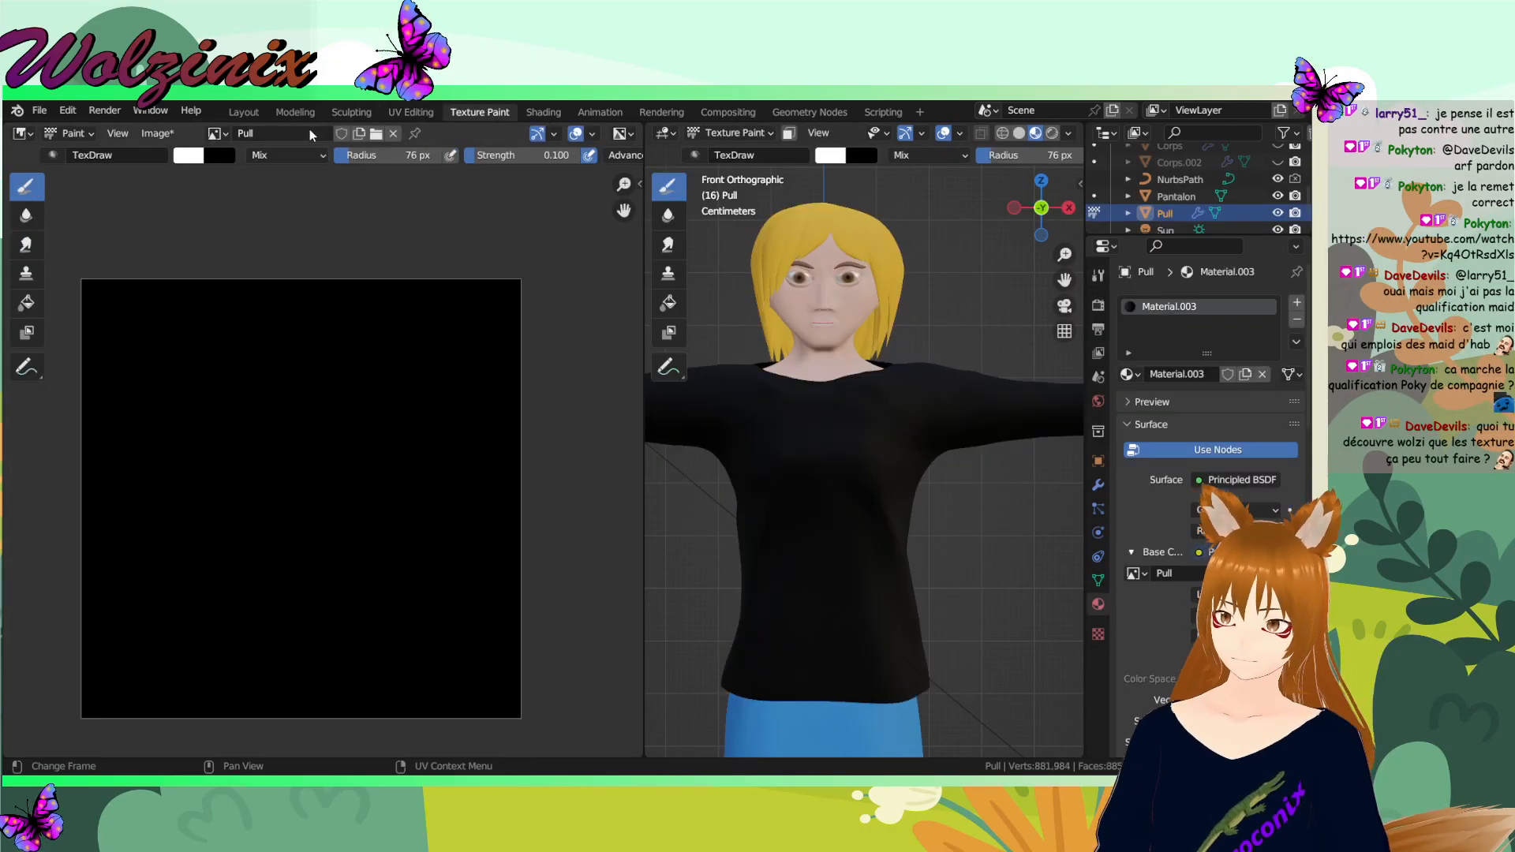
pyautogui.click(375, 134)
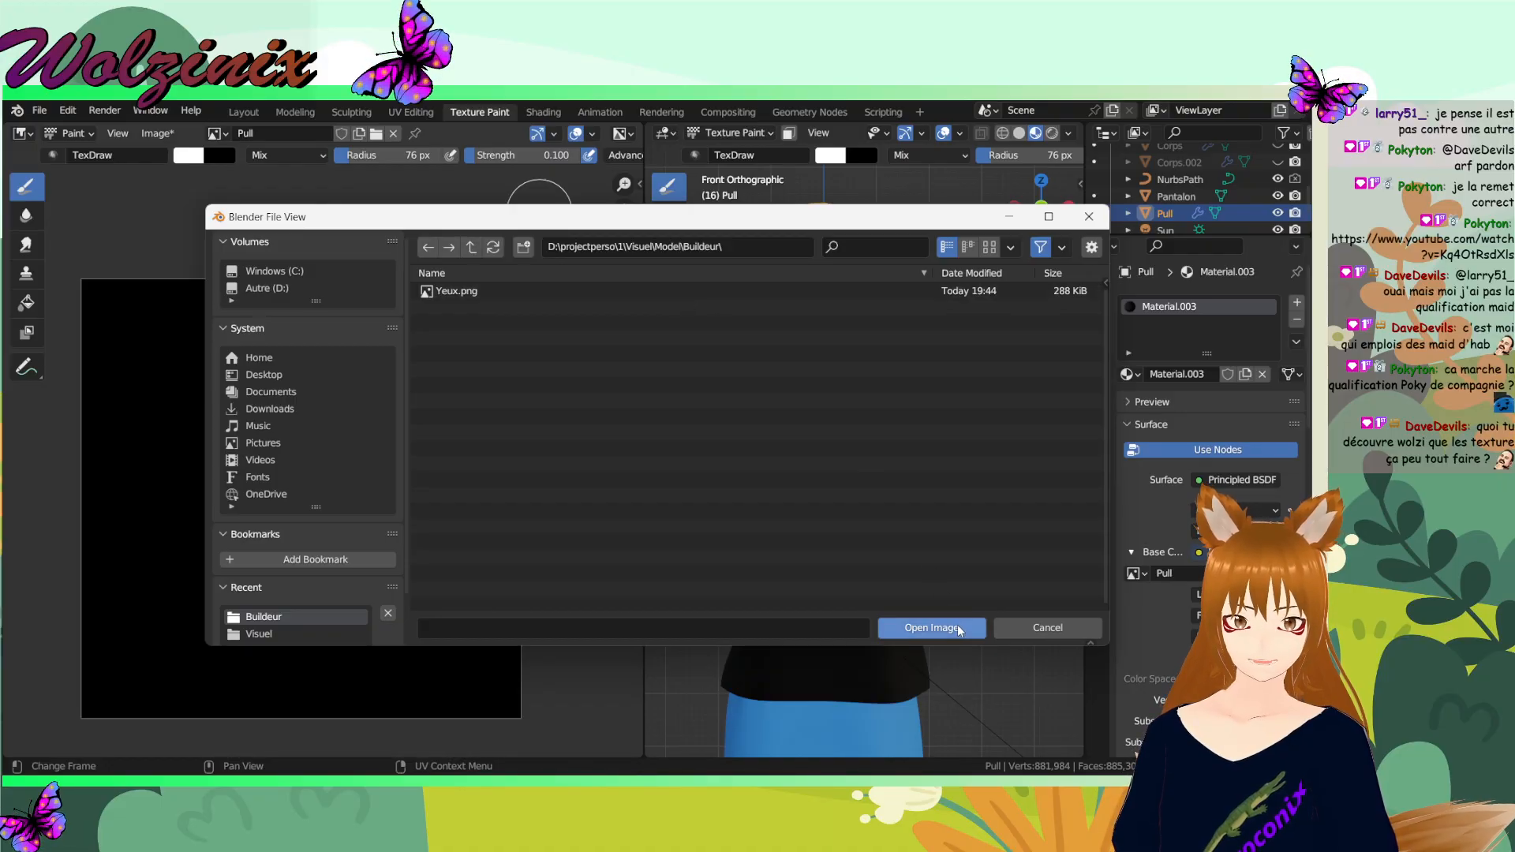
pyautogui.click(1047, 628)
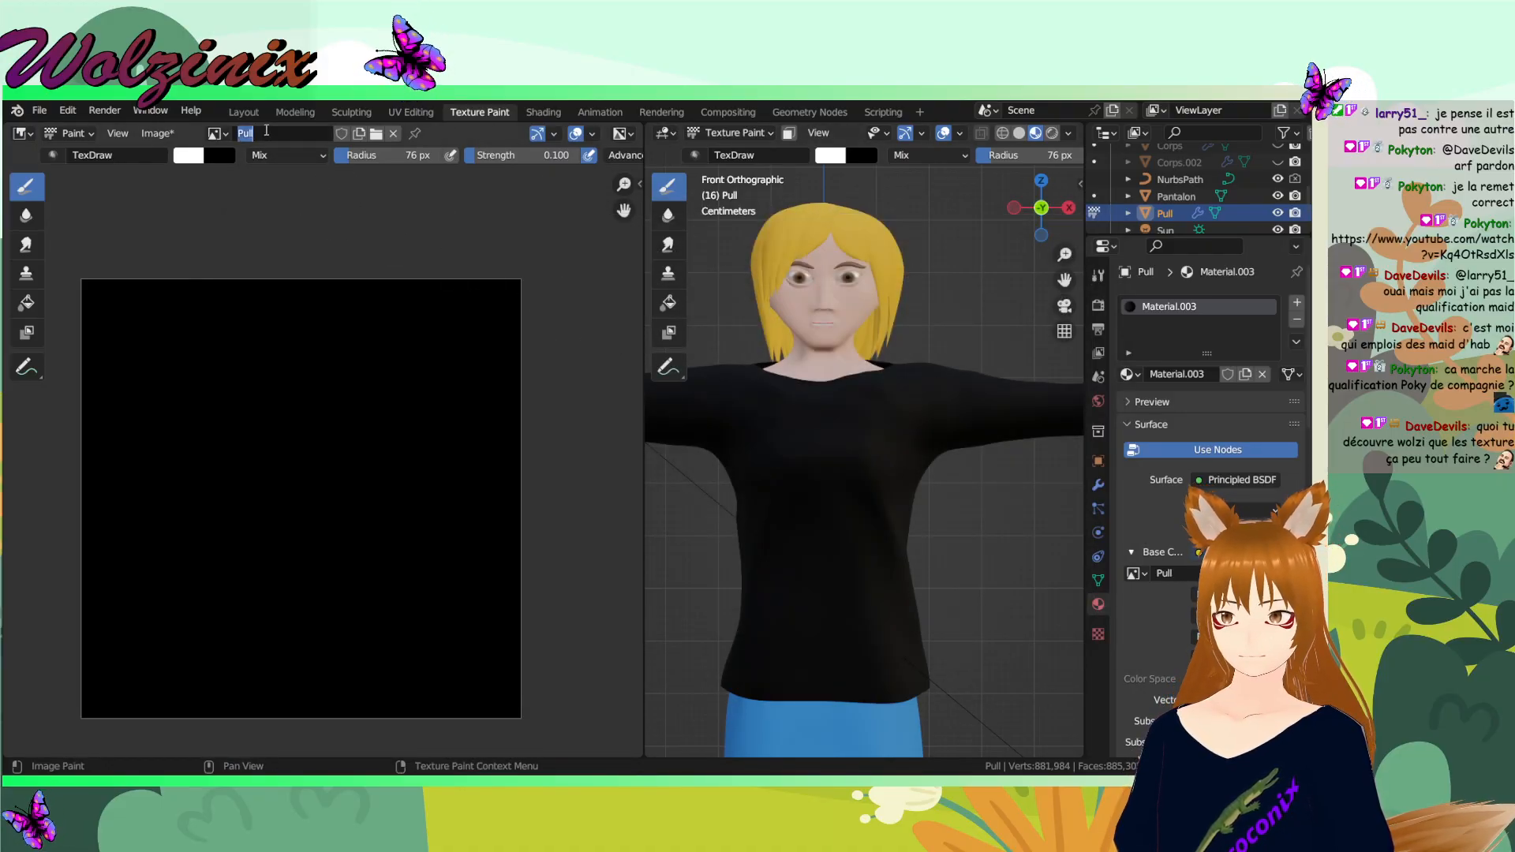
pyautogui.click(161, 133)
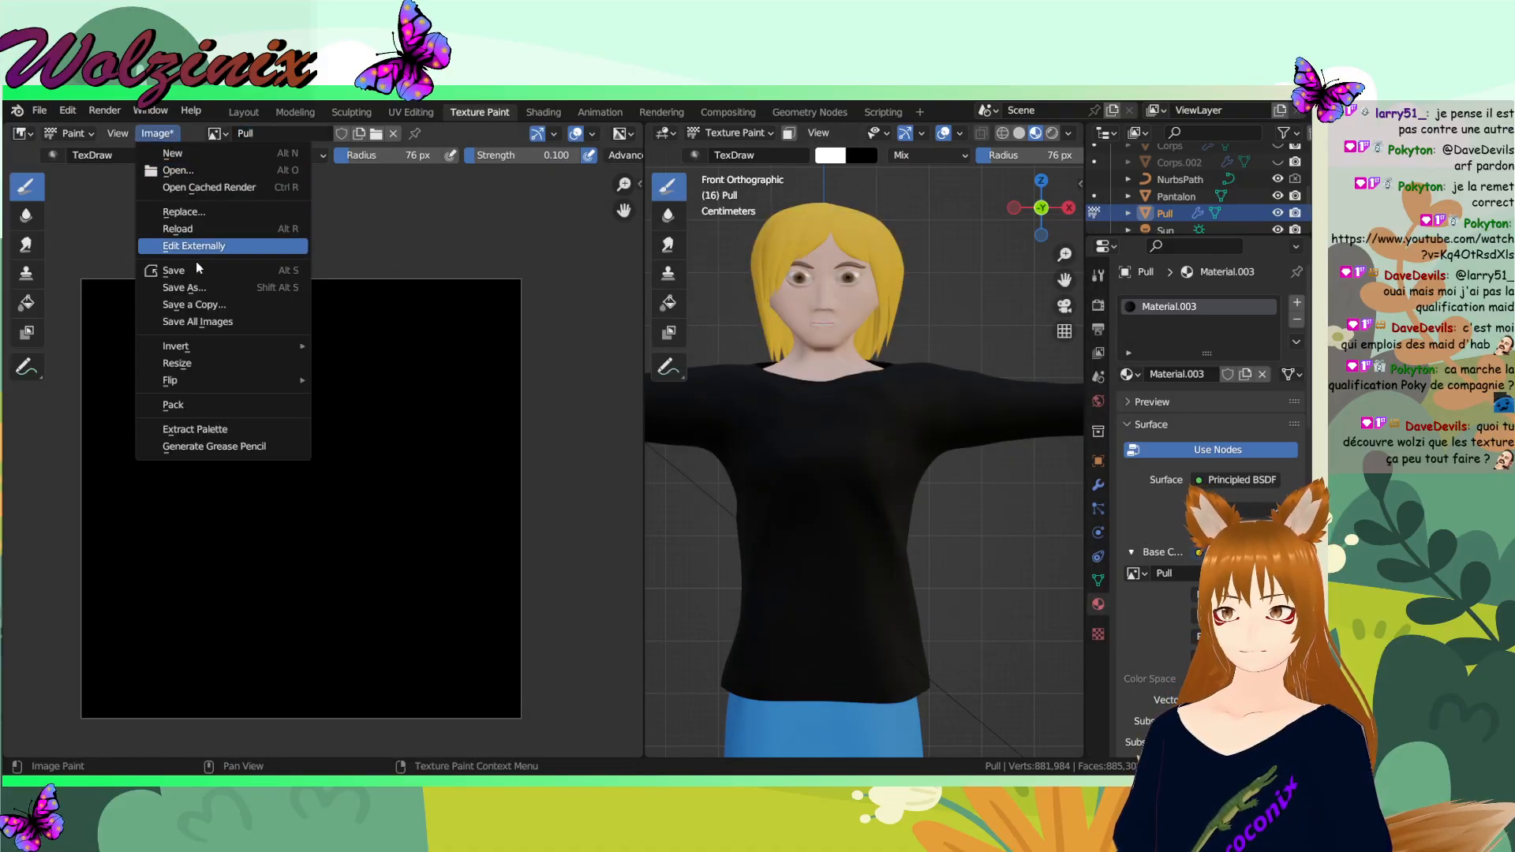
pyautogui.click(184, 288)
pyautogui.click(978, 634)
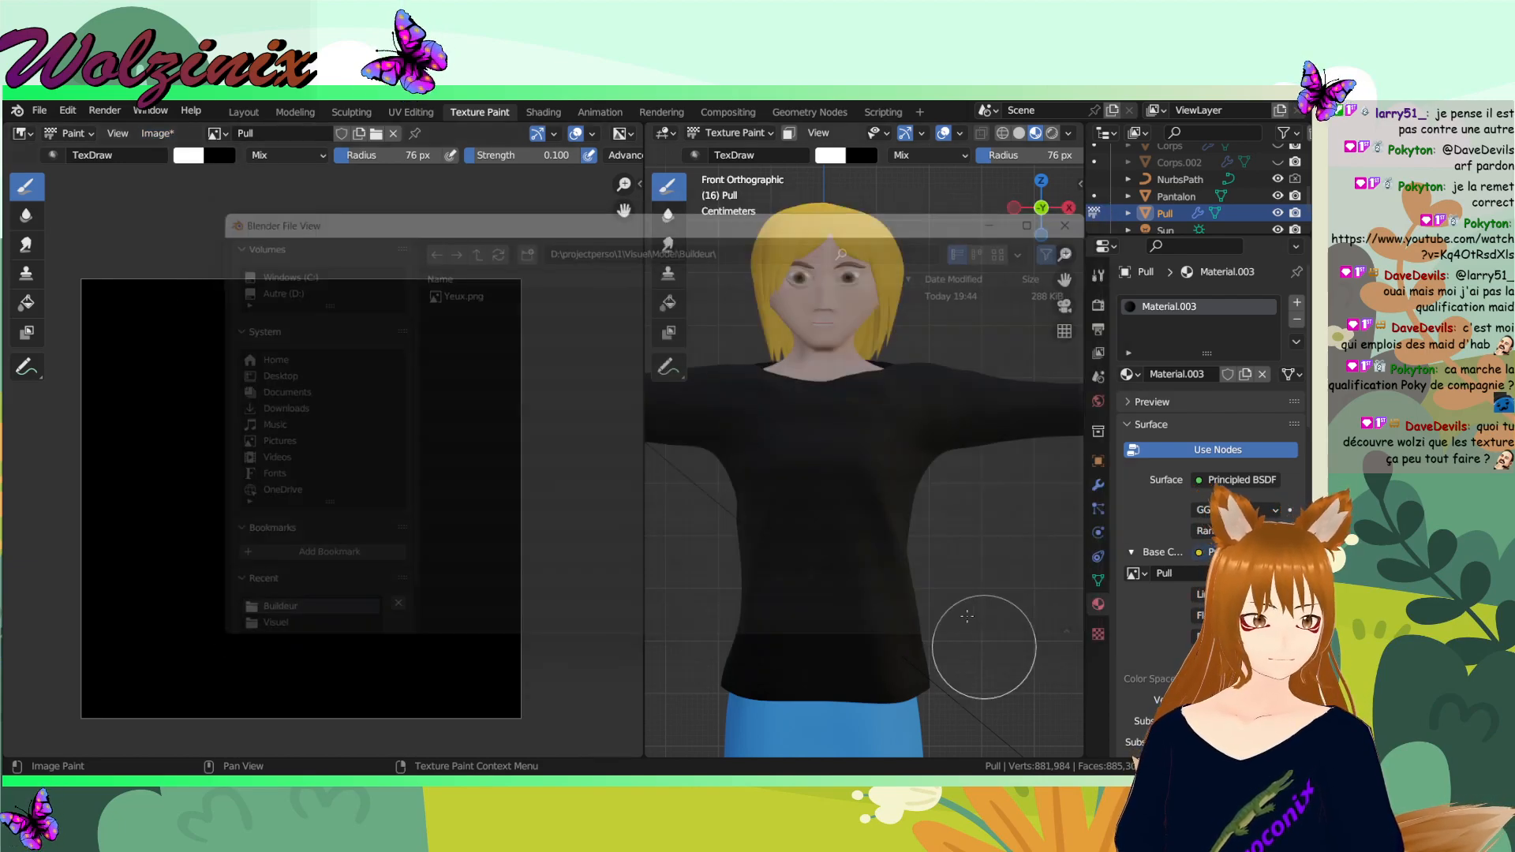
# - Open the saved Pull image behind the sweater's UVs in the UV Editing workspace
pyautogui.click(410, 112)
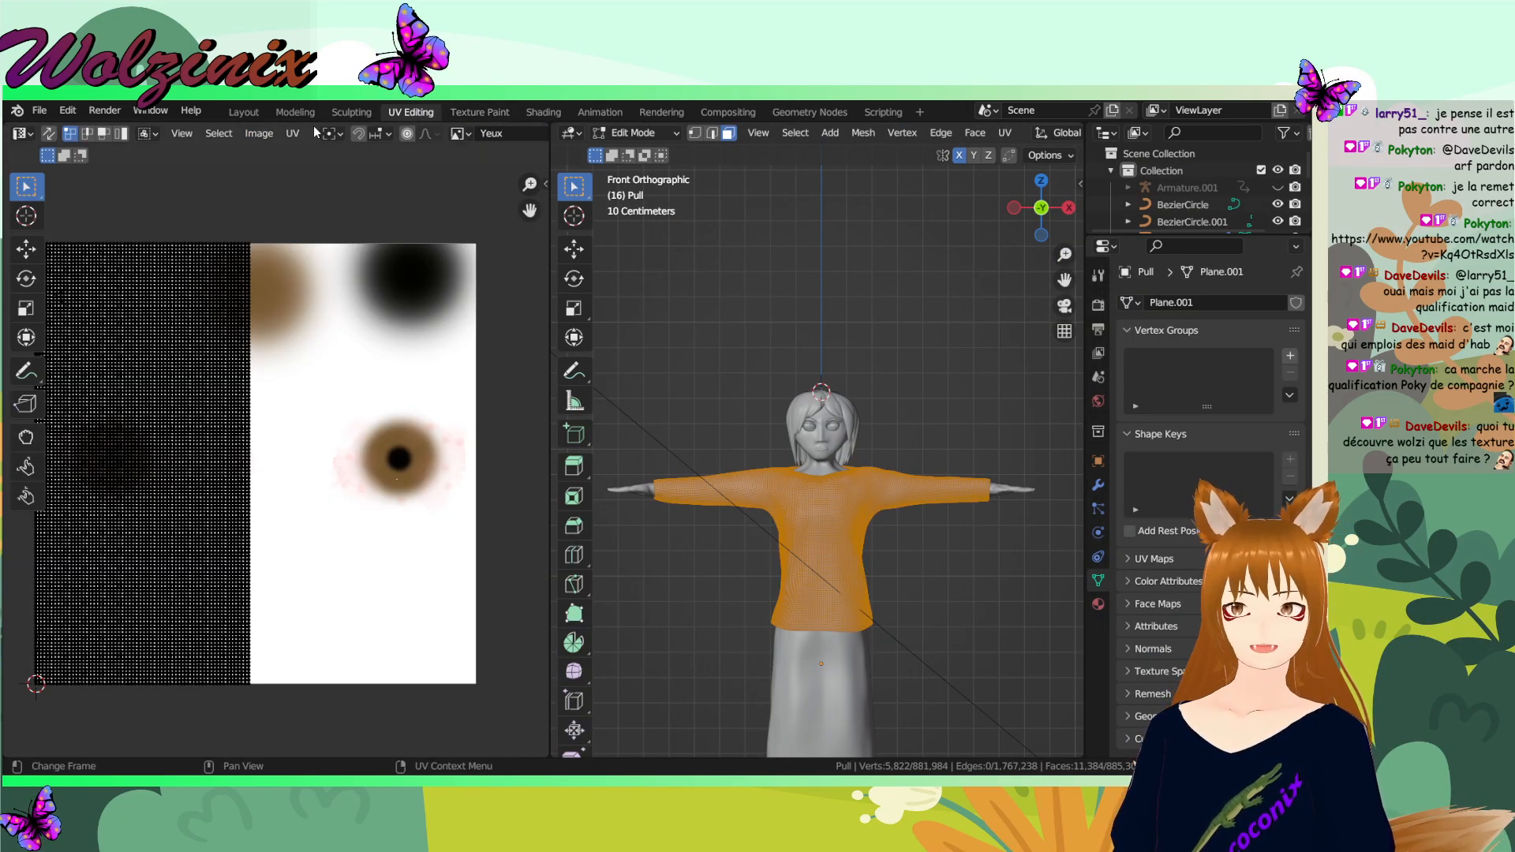
pyautogui.click(259, 134)
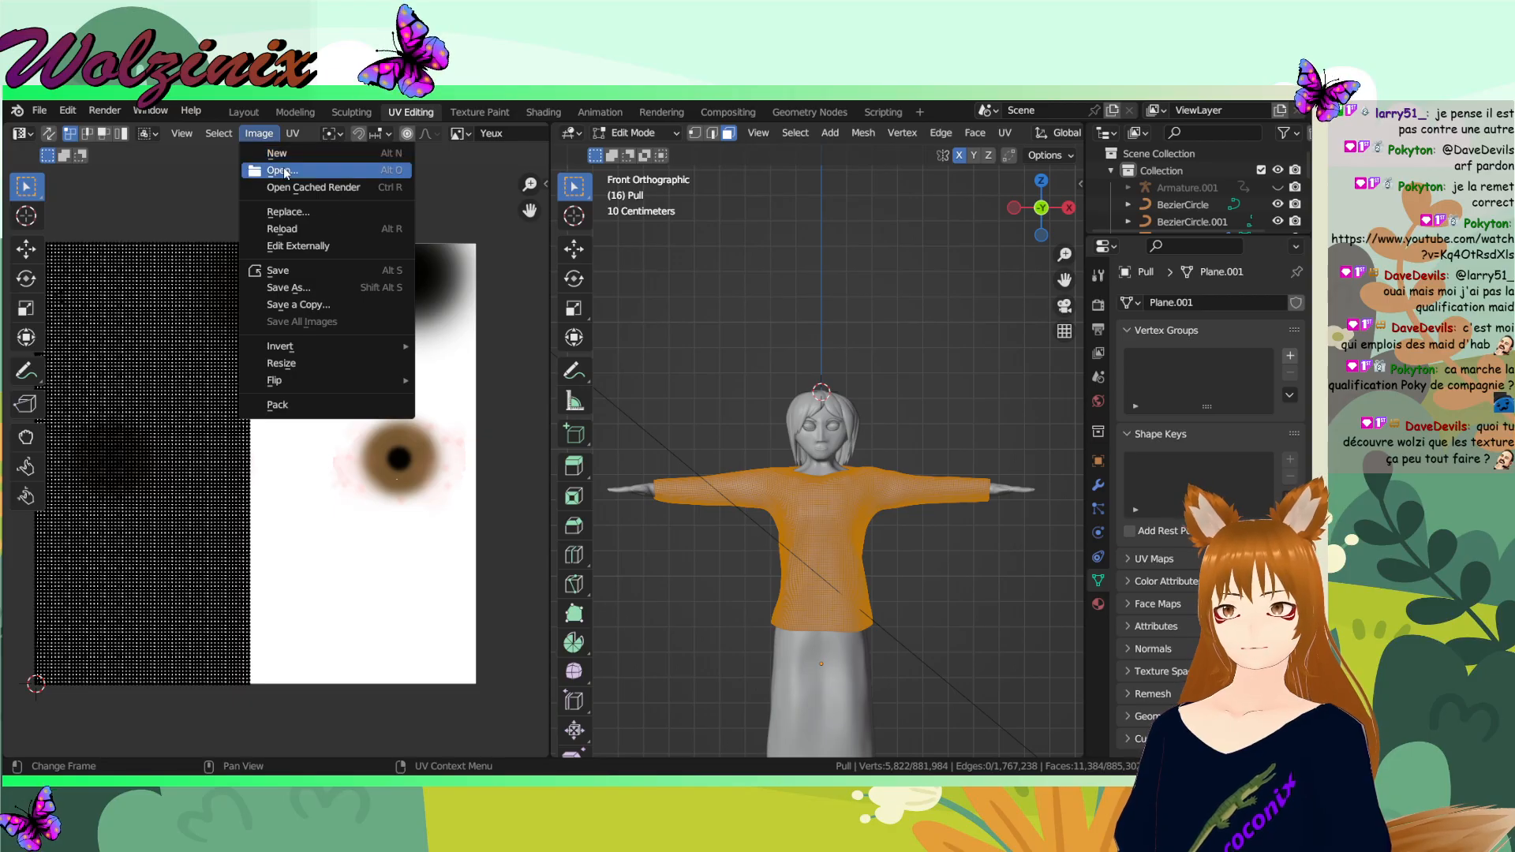
pyautogui.click(280, 170)
pyautogui.doubleClick(526, 307)
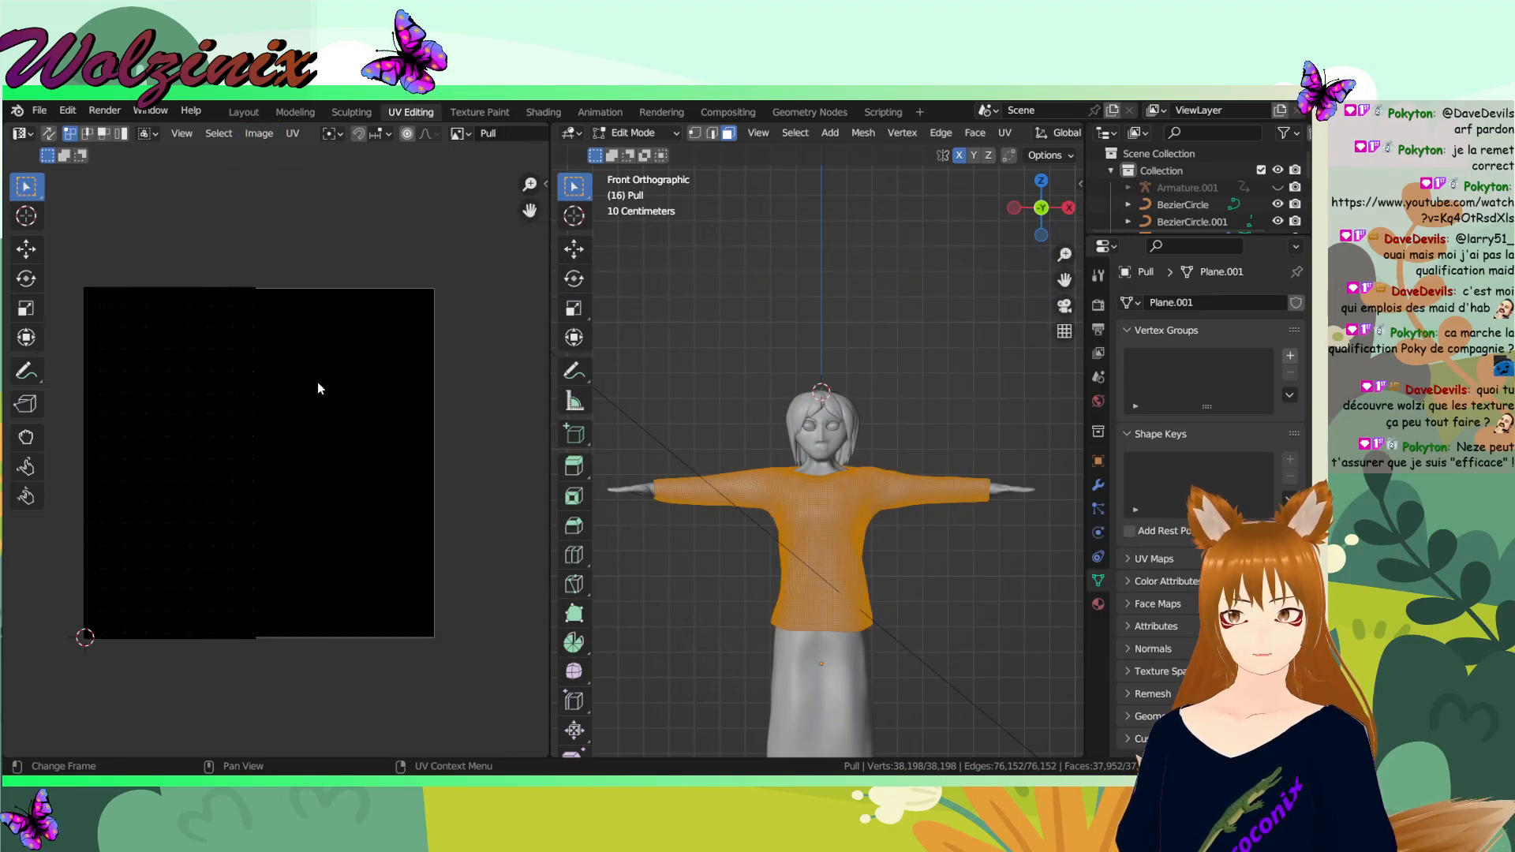
# - Unwrap the whole sweater with Smart UV Project, using a 66° angle limit, Scaled margin method and 0.000 island margin
pyautogui.rightClick(804, 509)
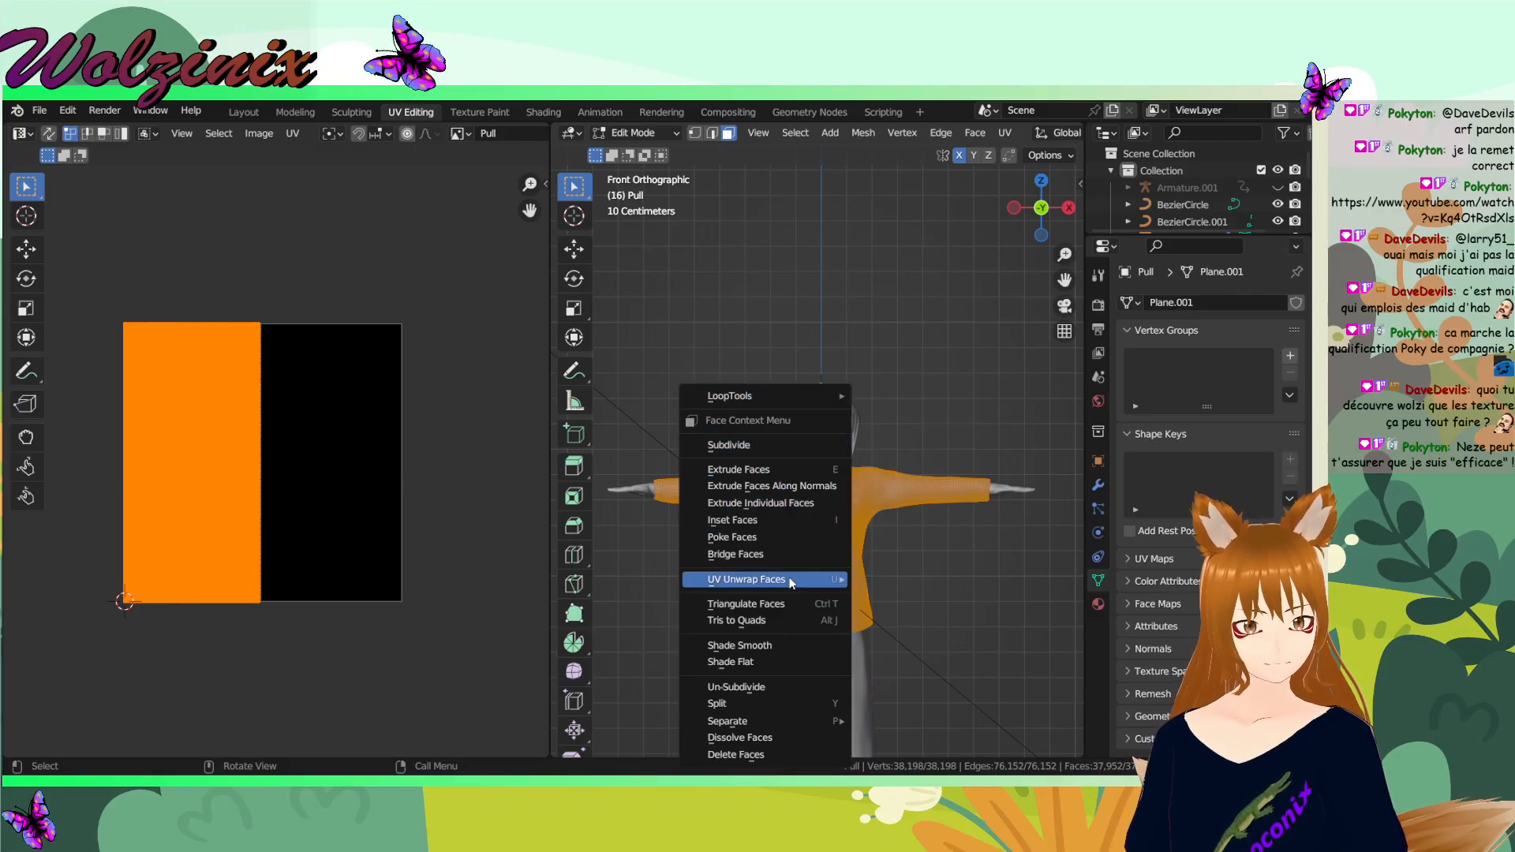
pyautogui.press('u')
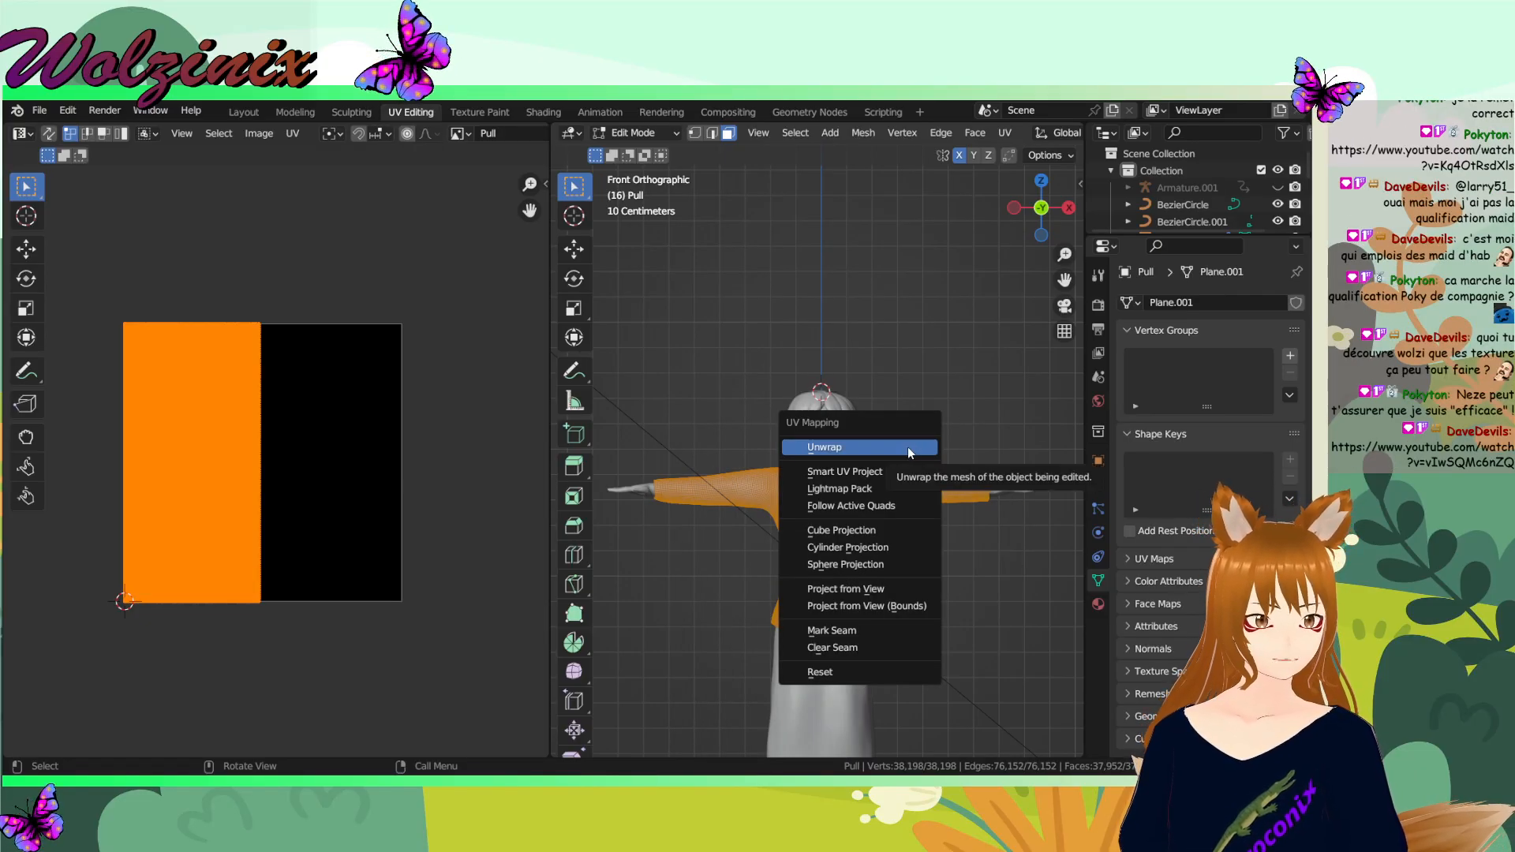
pyautogui.click(911, 471)
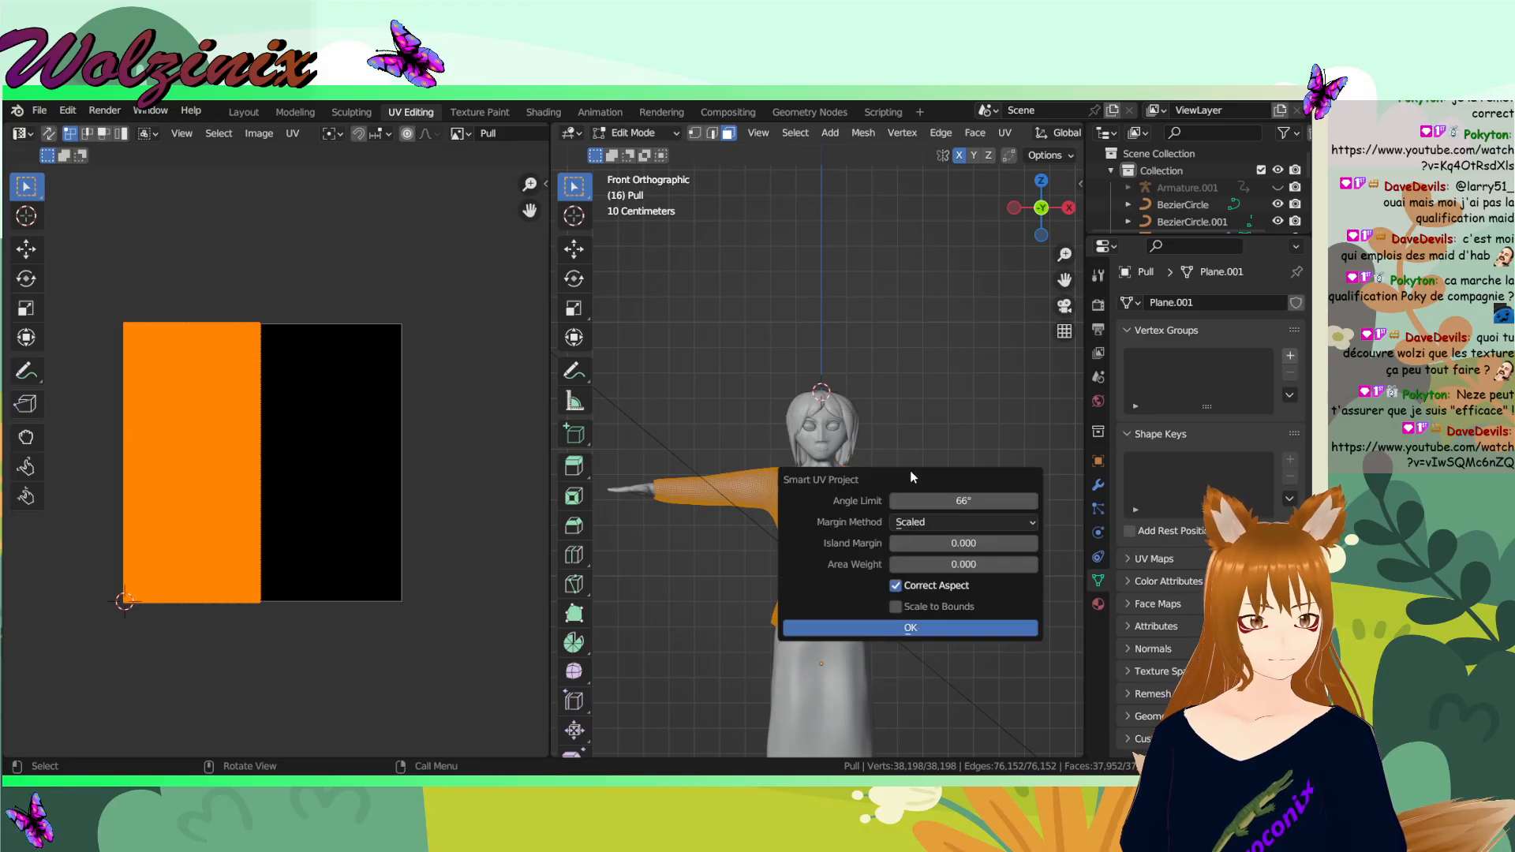
pyautogui.click(919, 624)
pyautogui.scroll(4, 297, 454)
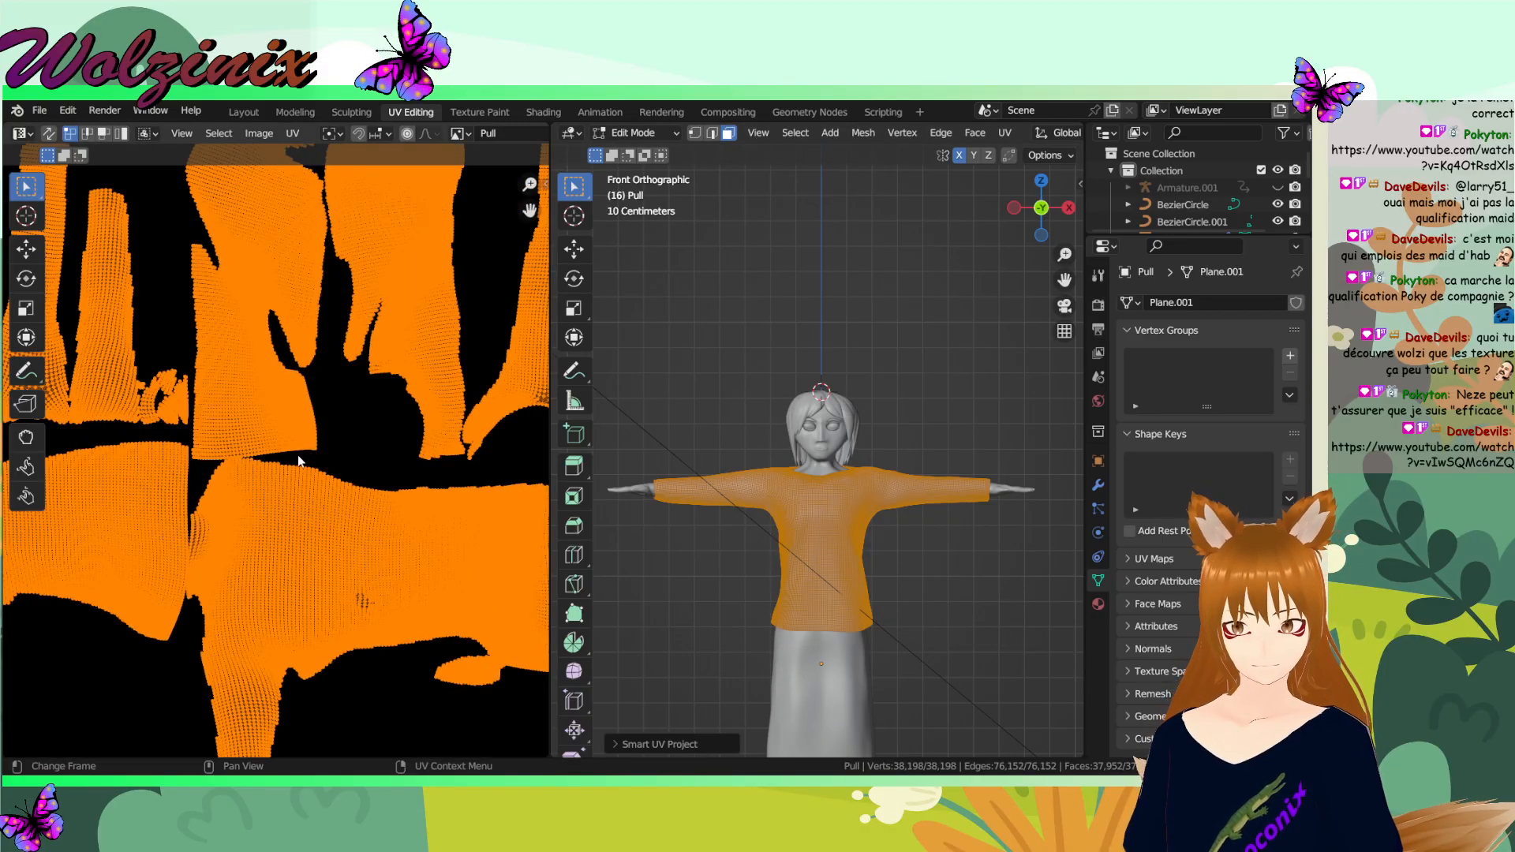
pyautogui.scroll(-2, 309, 445)
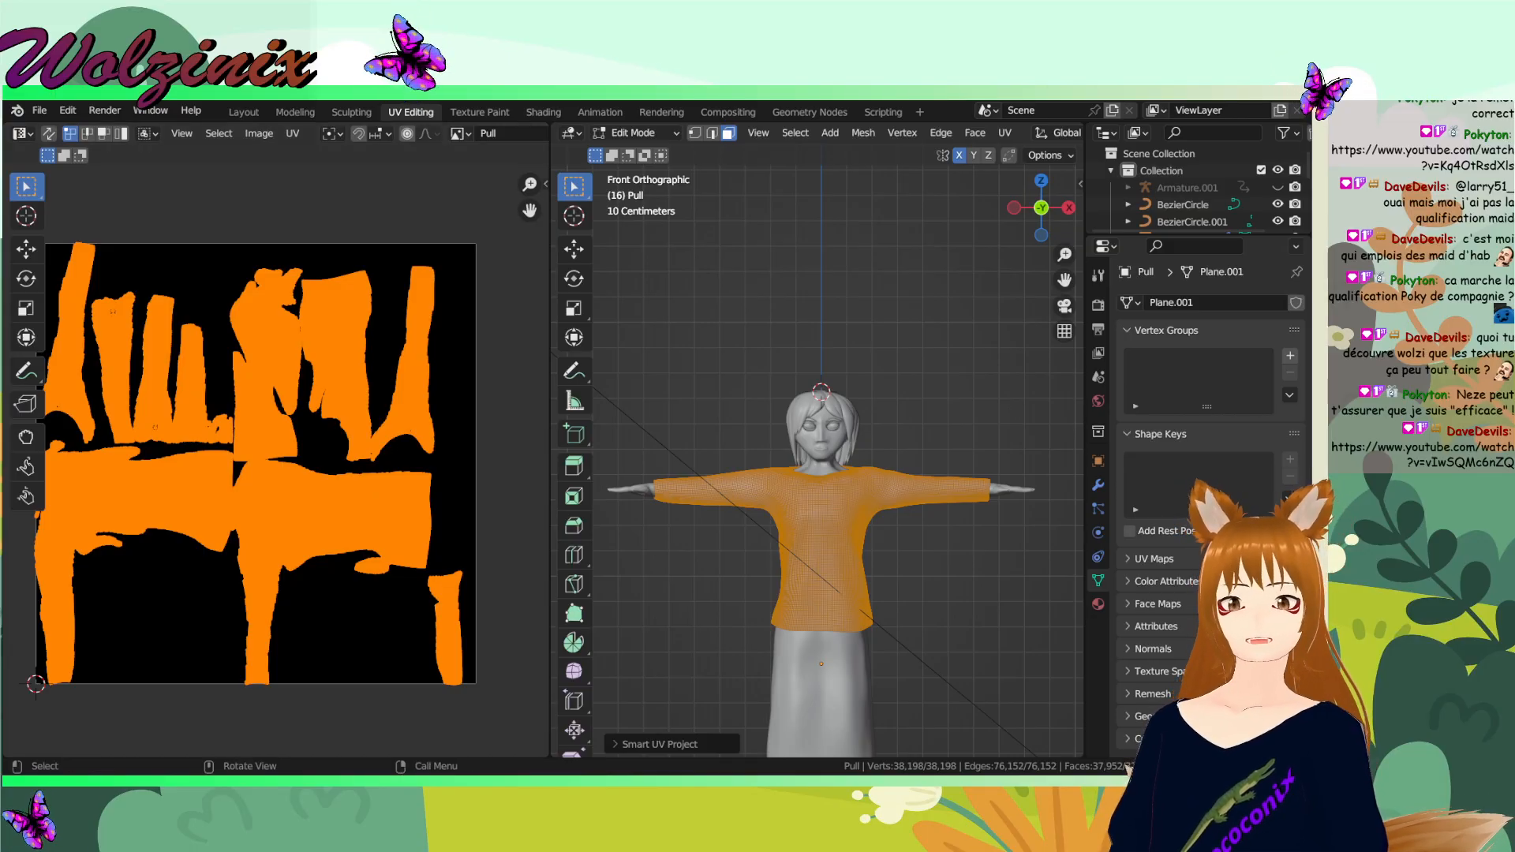
# - Switch to OBS Studio, select the Music source in the Principale scene, and activate the LaPause scene
pyautogui.hotkey('alt', 'Tab')
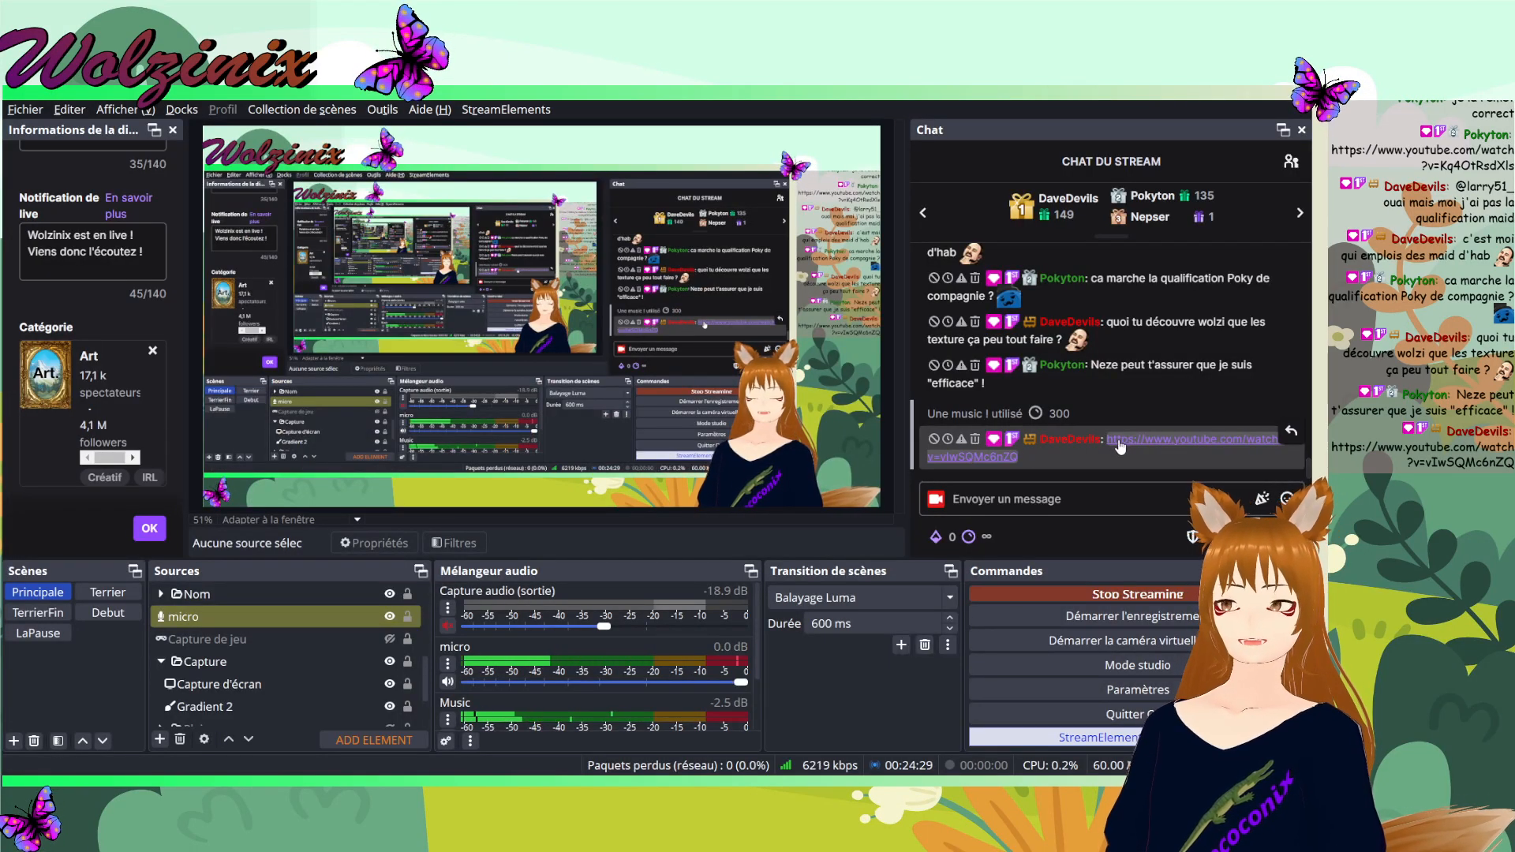
pyautogui.click(58, 635)
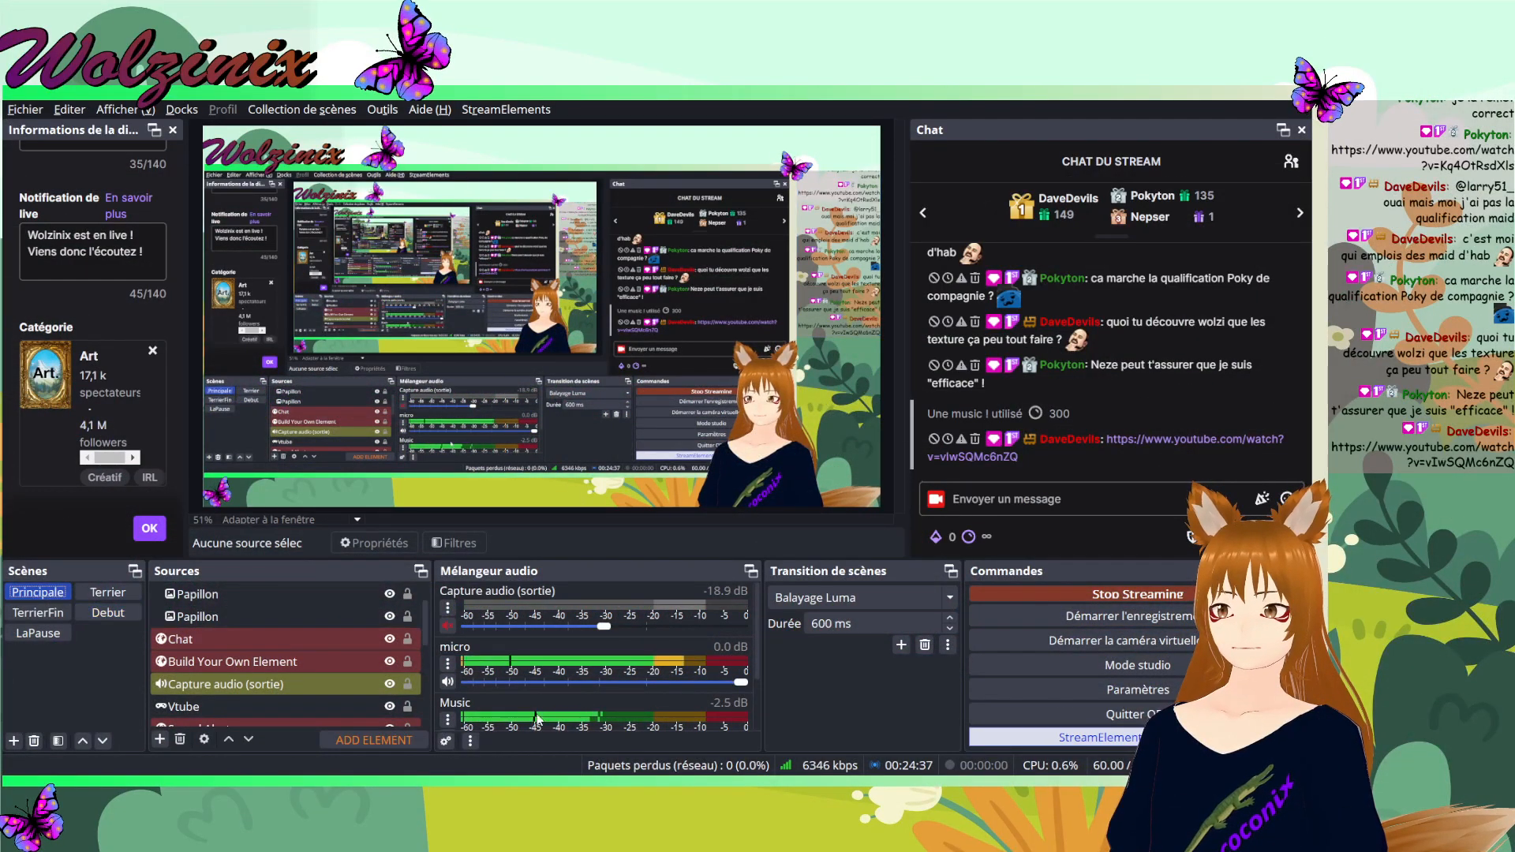
pyautogui.scroll(-5, 312, 666)
pyautogui.click(268, 704)
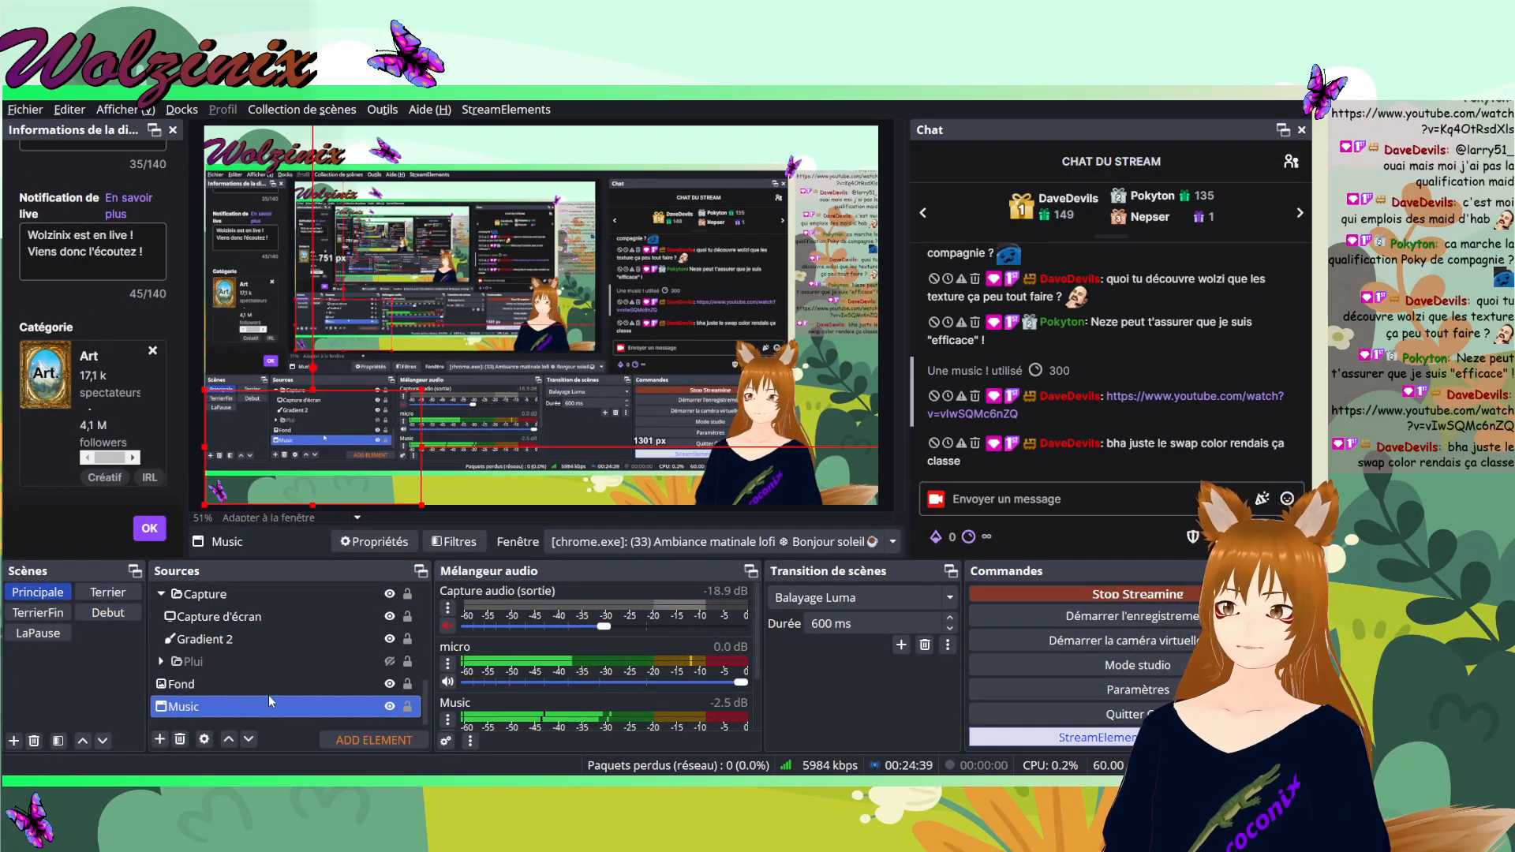
pyautogui.click(38, 633)
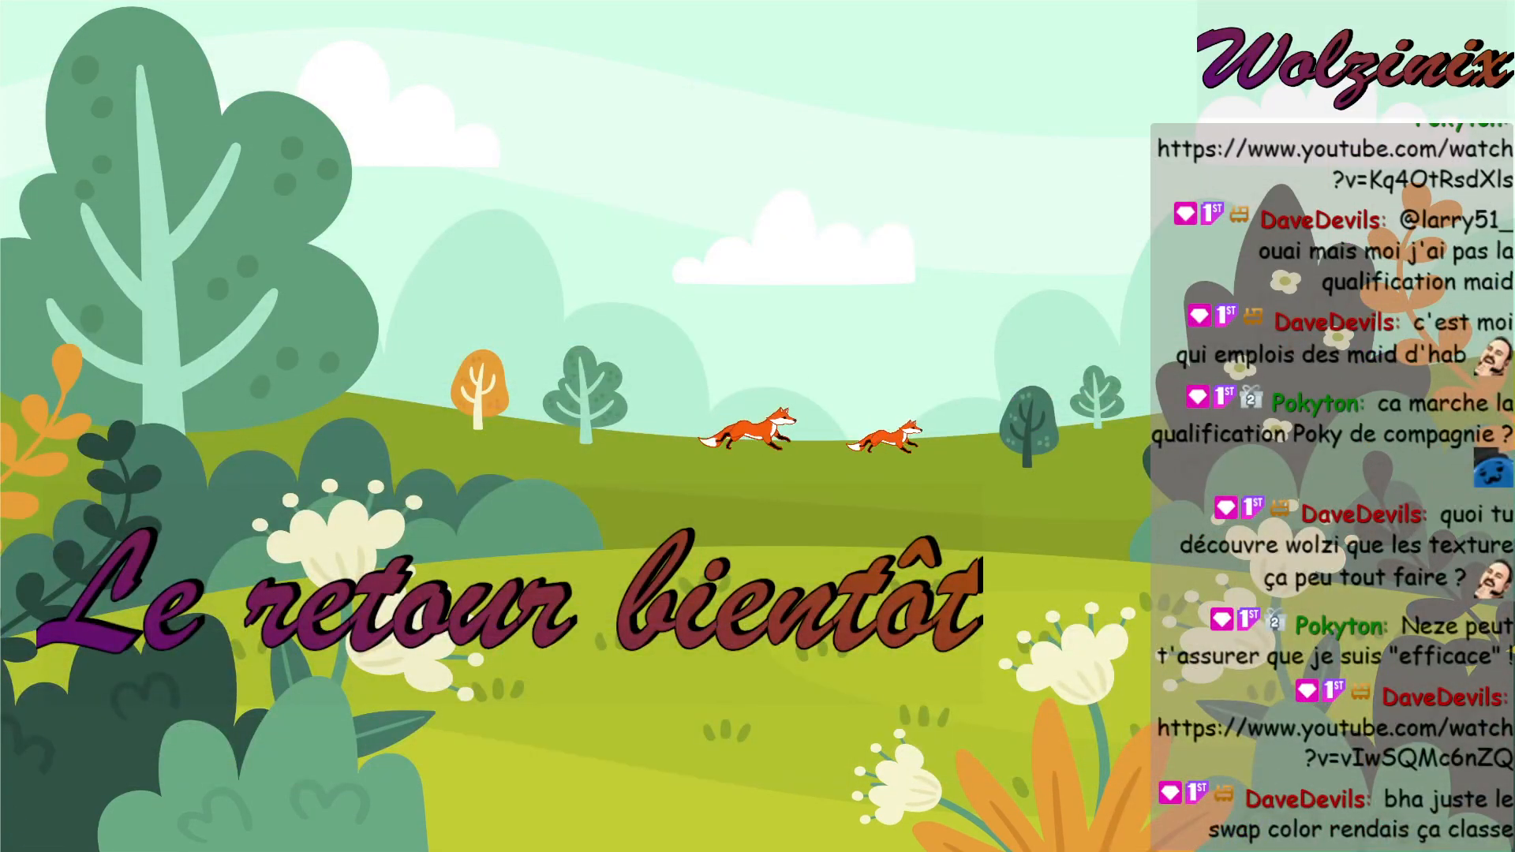